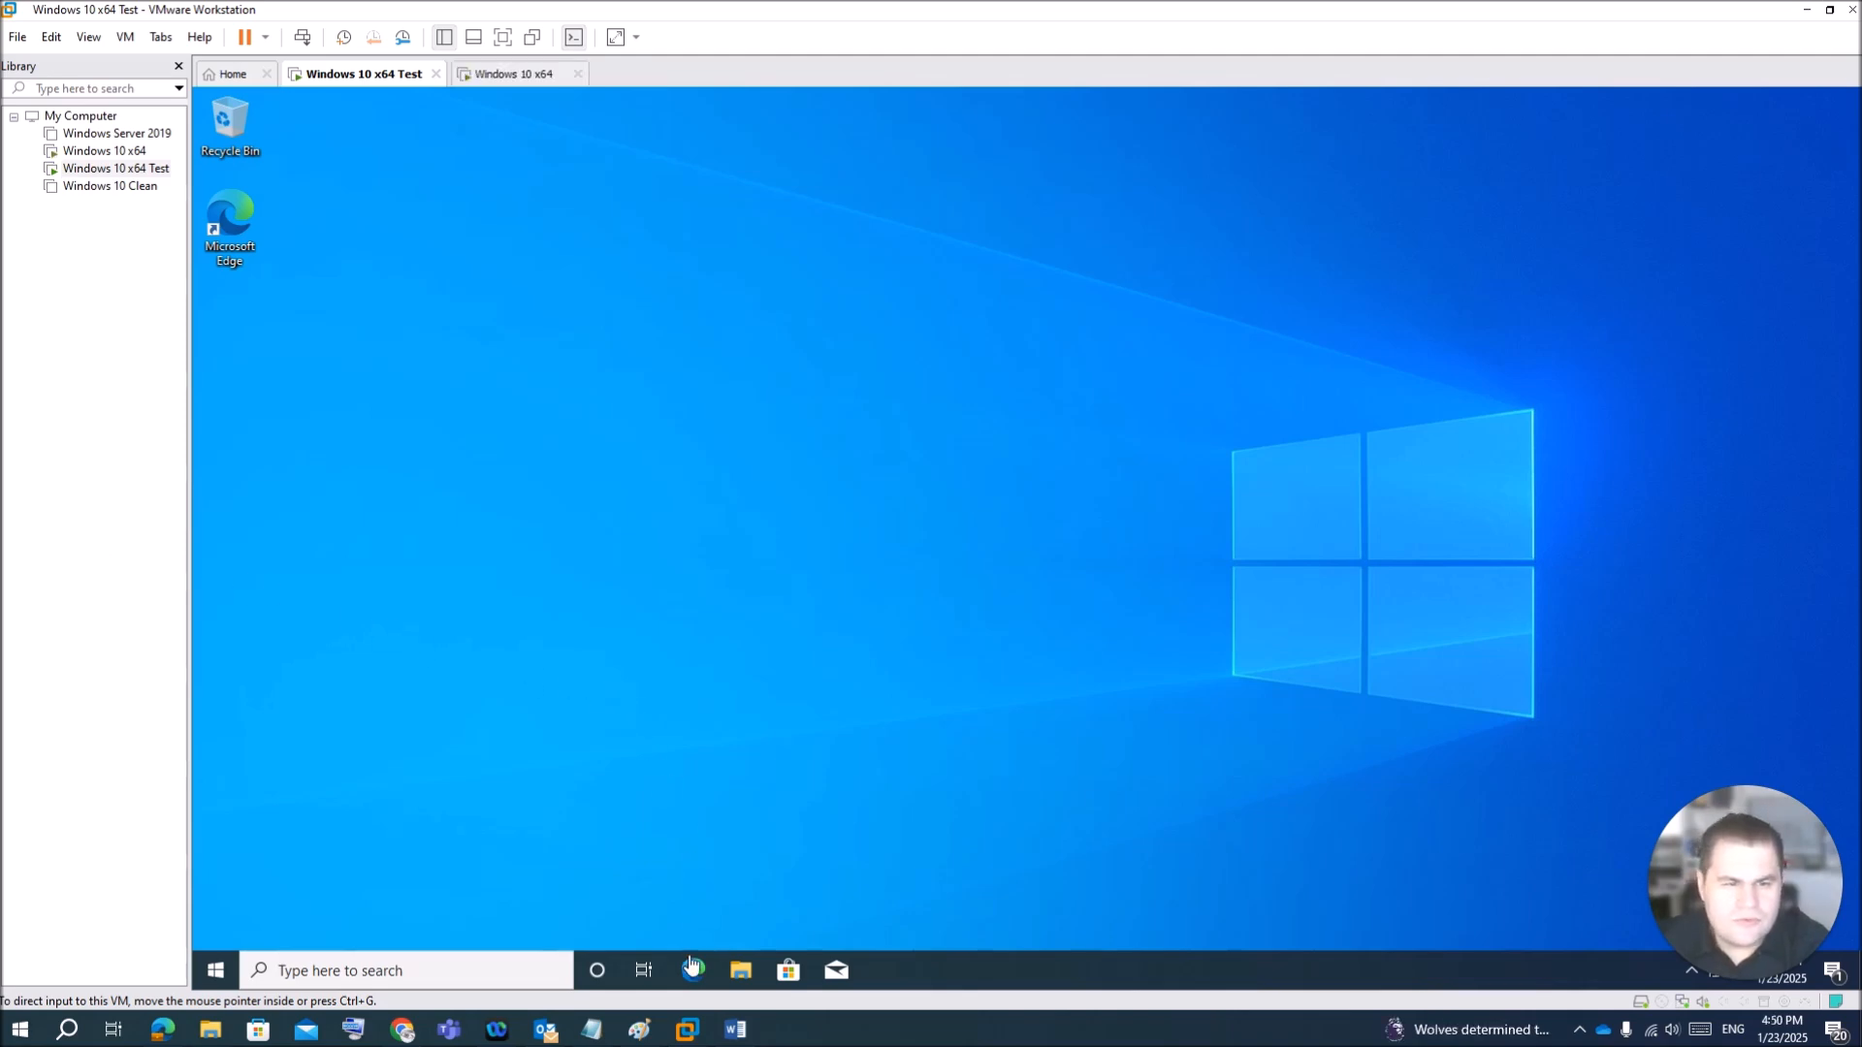
left_click(694, 976)
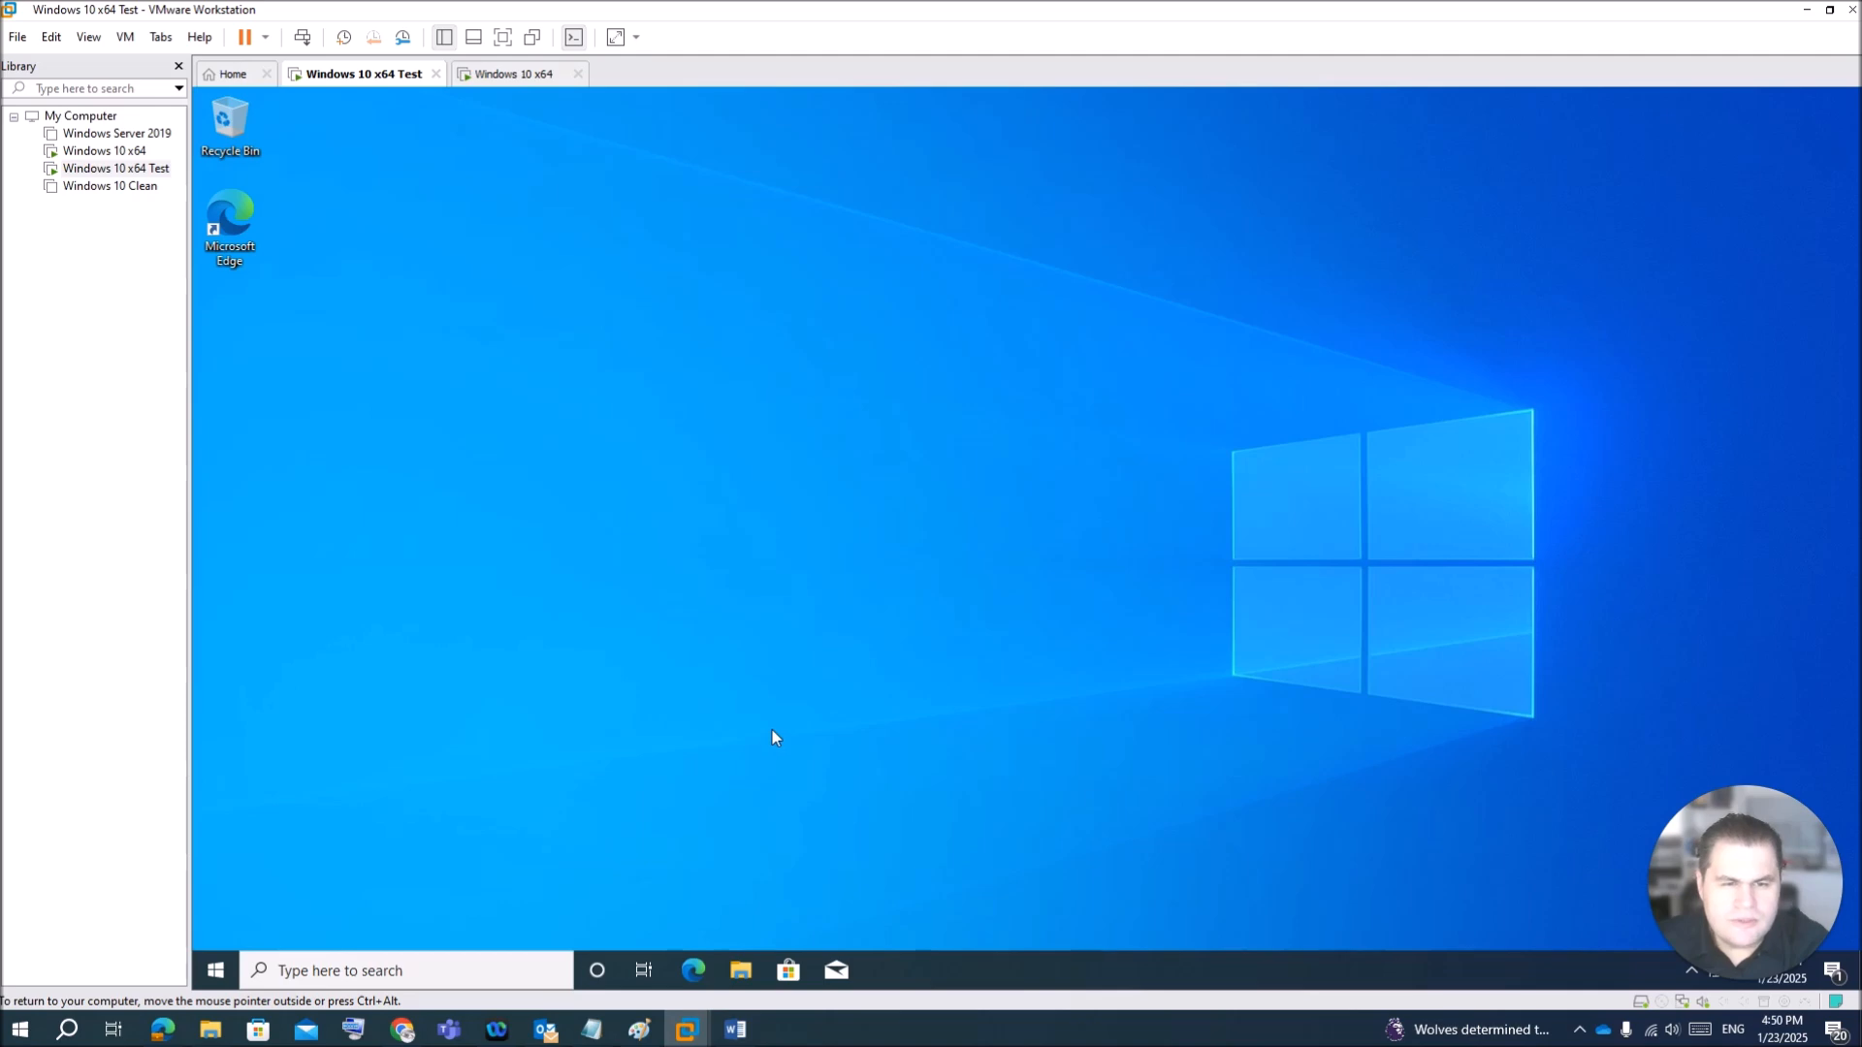
left_click(694, 971)
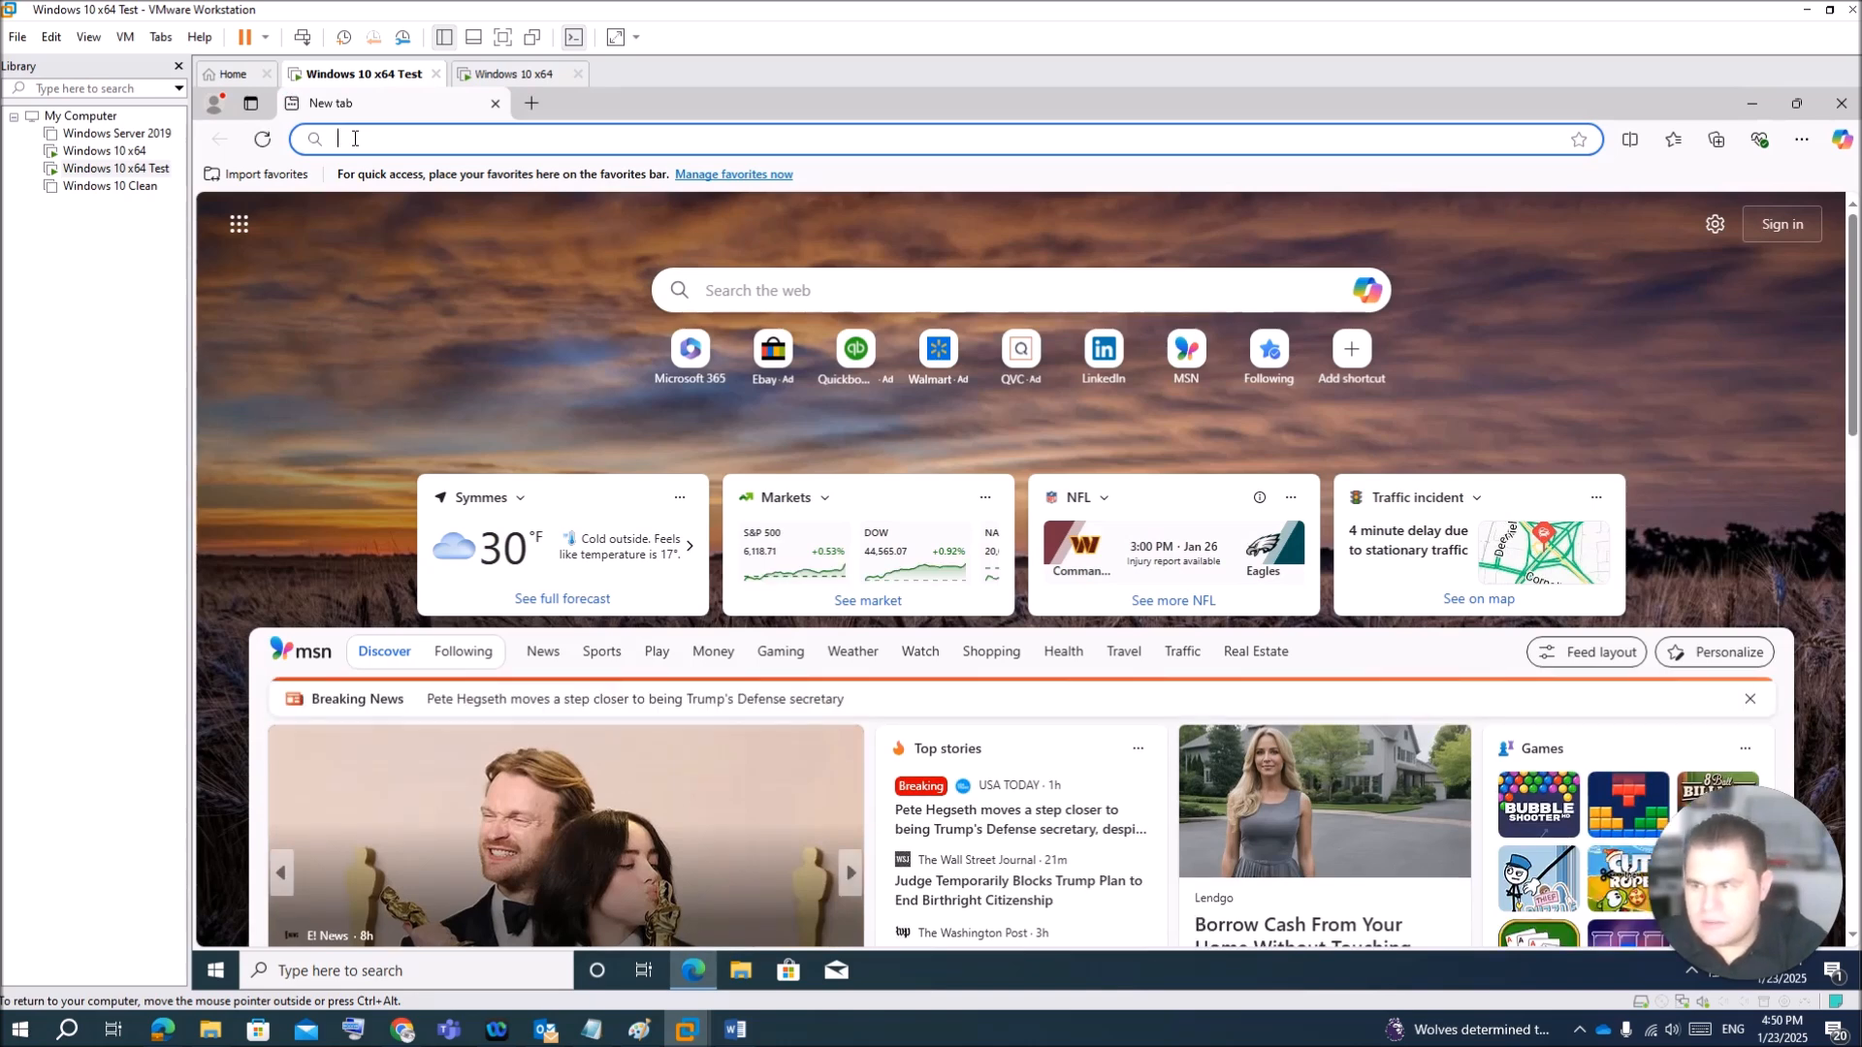
type("https://oss.oetiker.ch/mrtg/pub/")
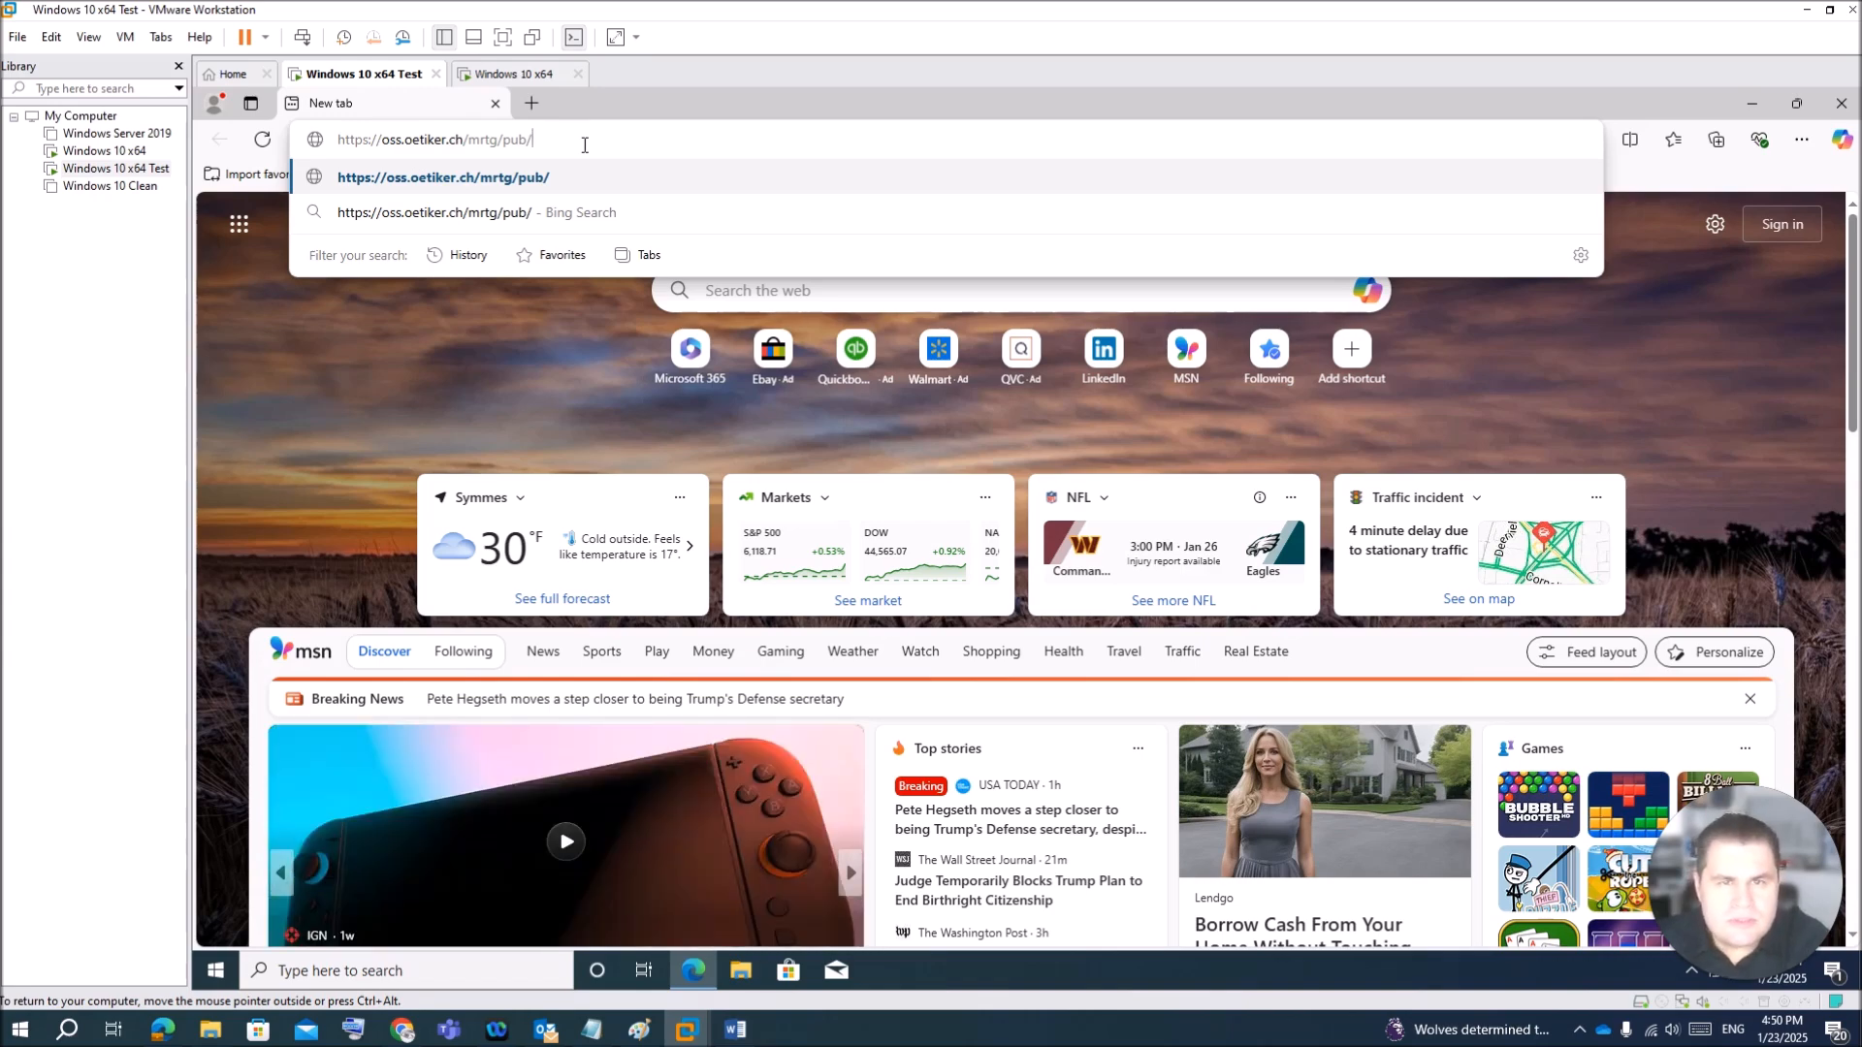
key("Return")
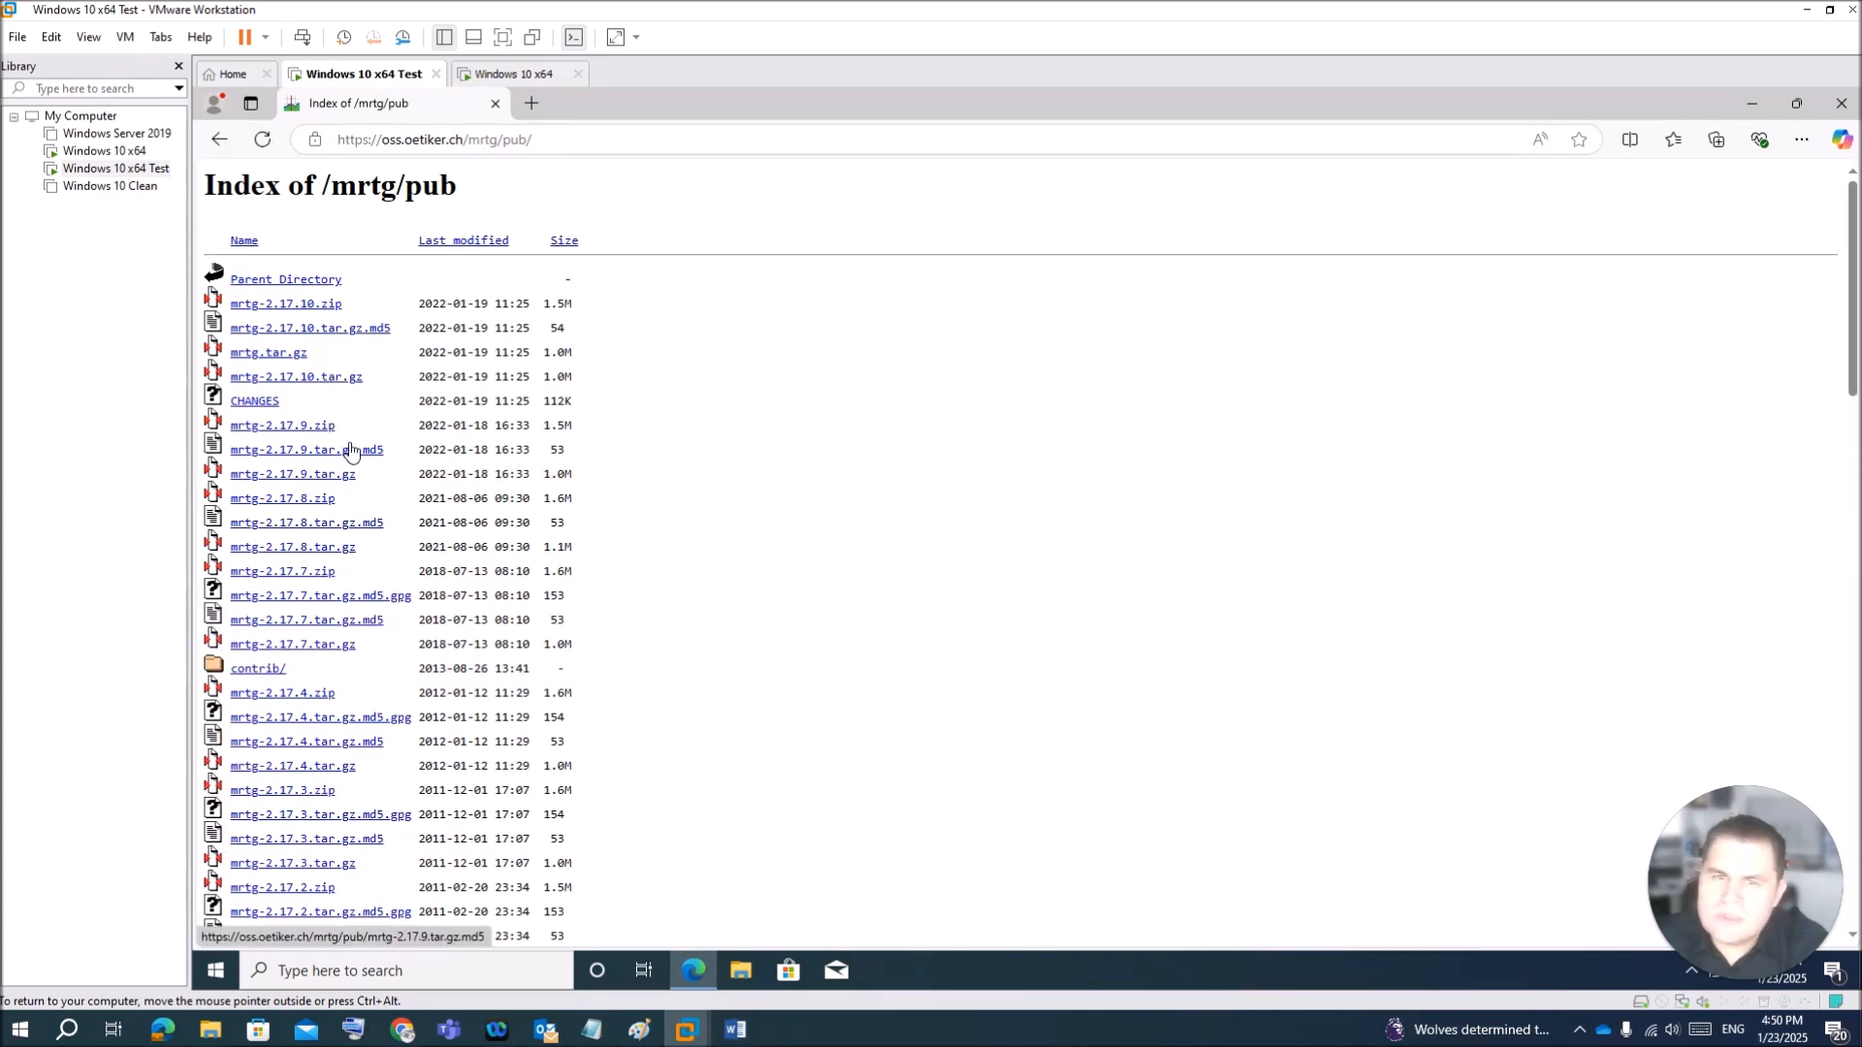
left_click(305, 307)
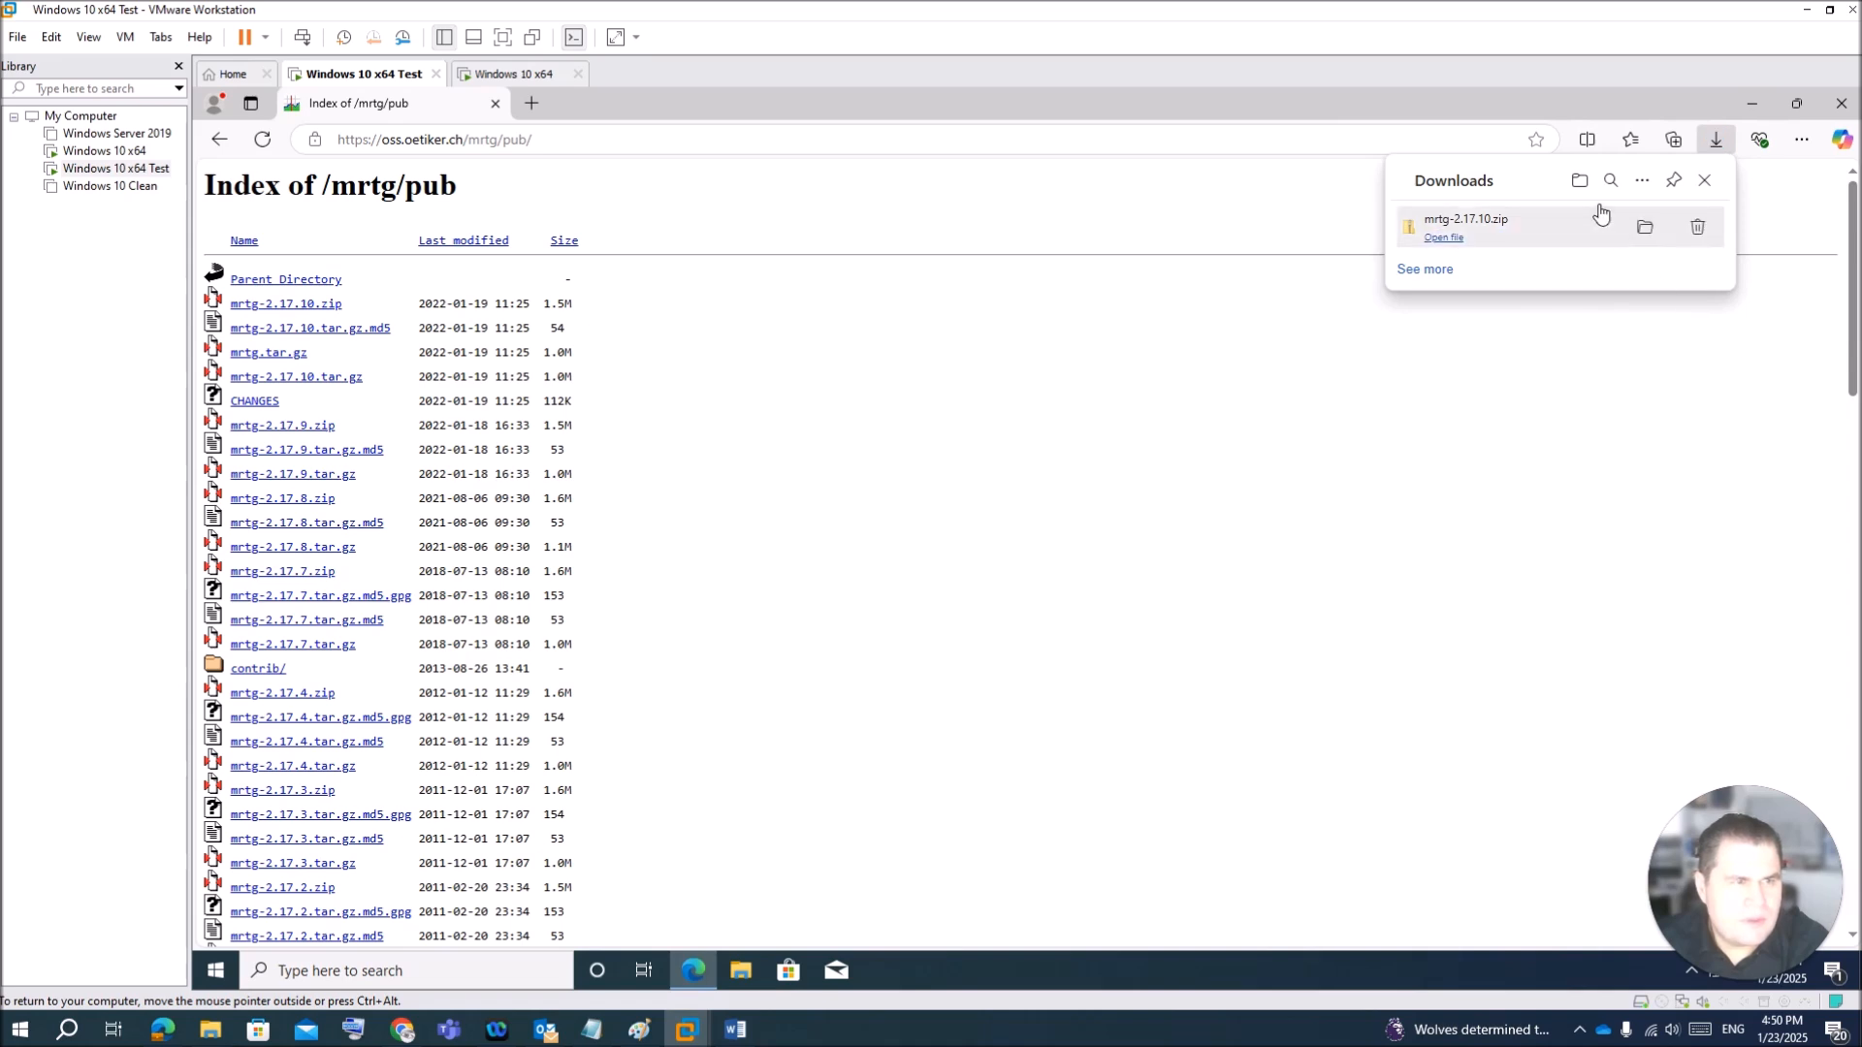
Step: Extract the downloaded mrtg-2.17.10 archive into its default folder in Downloads and open the inner mrtg-2.17.10 folder
left_click(1650, 237)
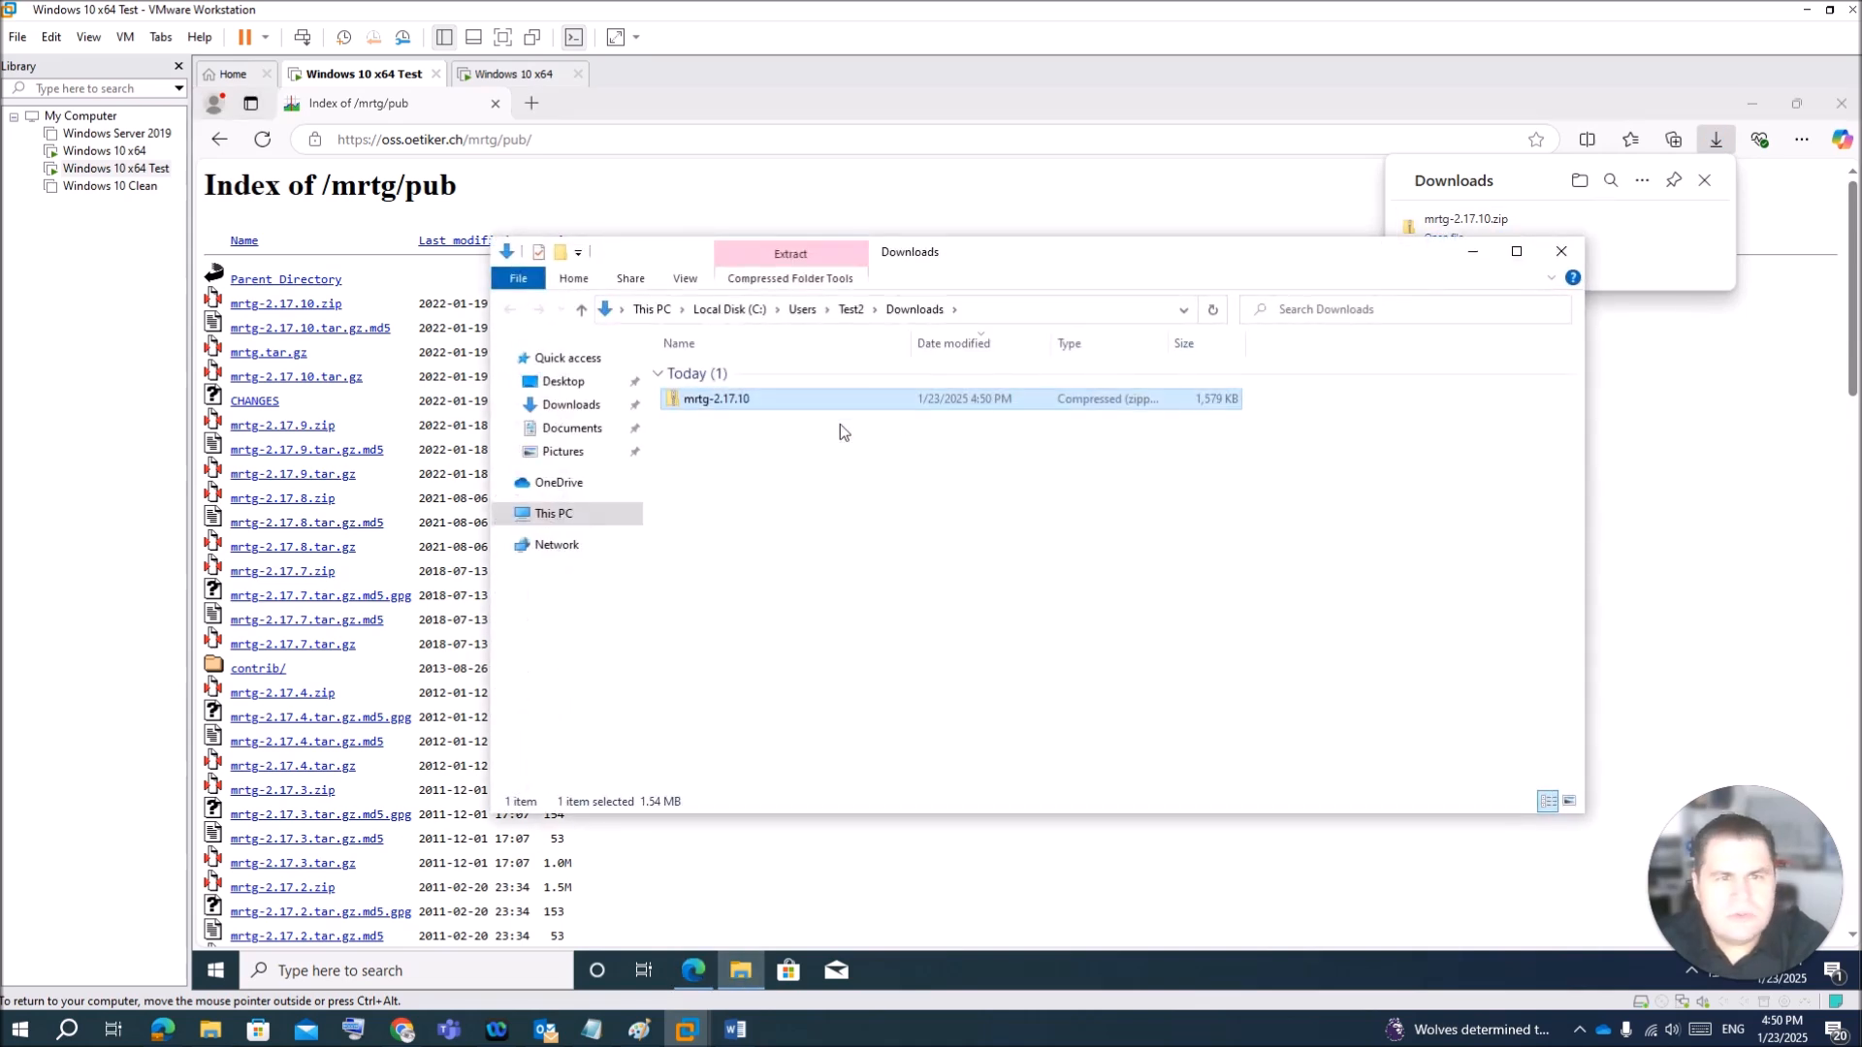
right_click(728, 412)
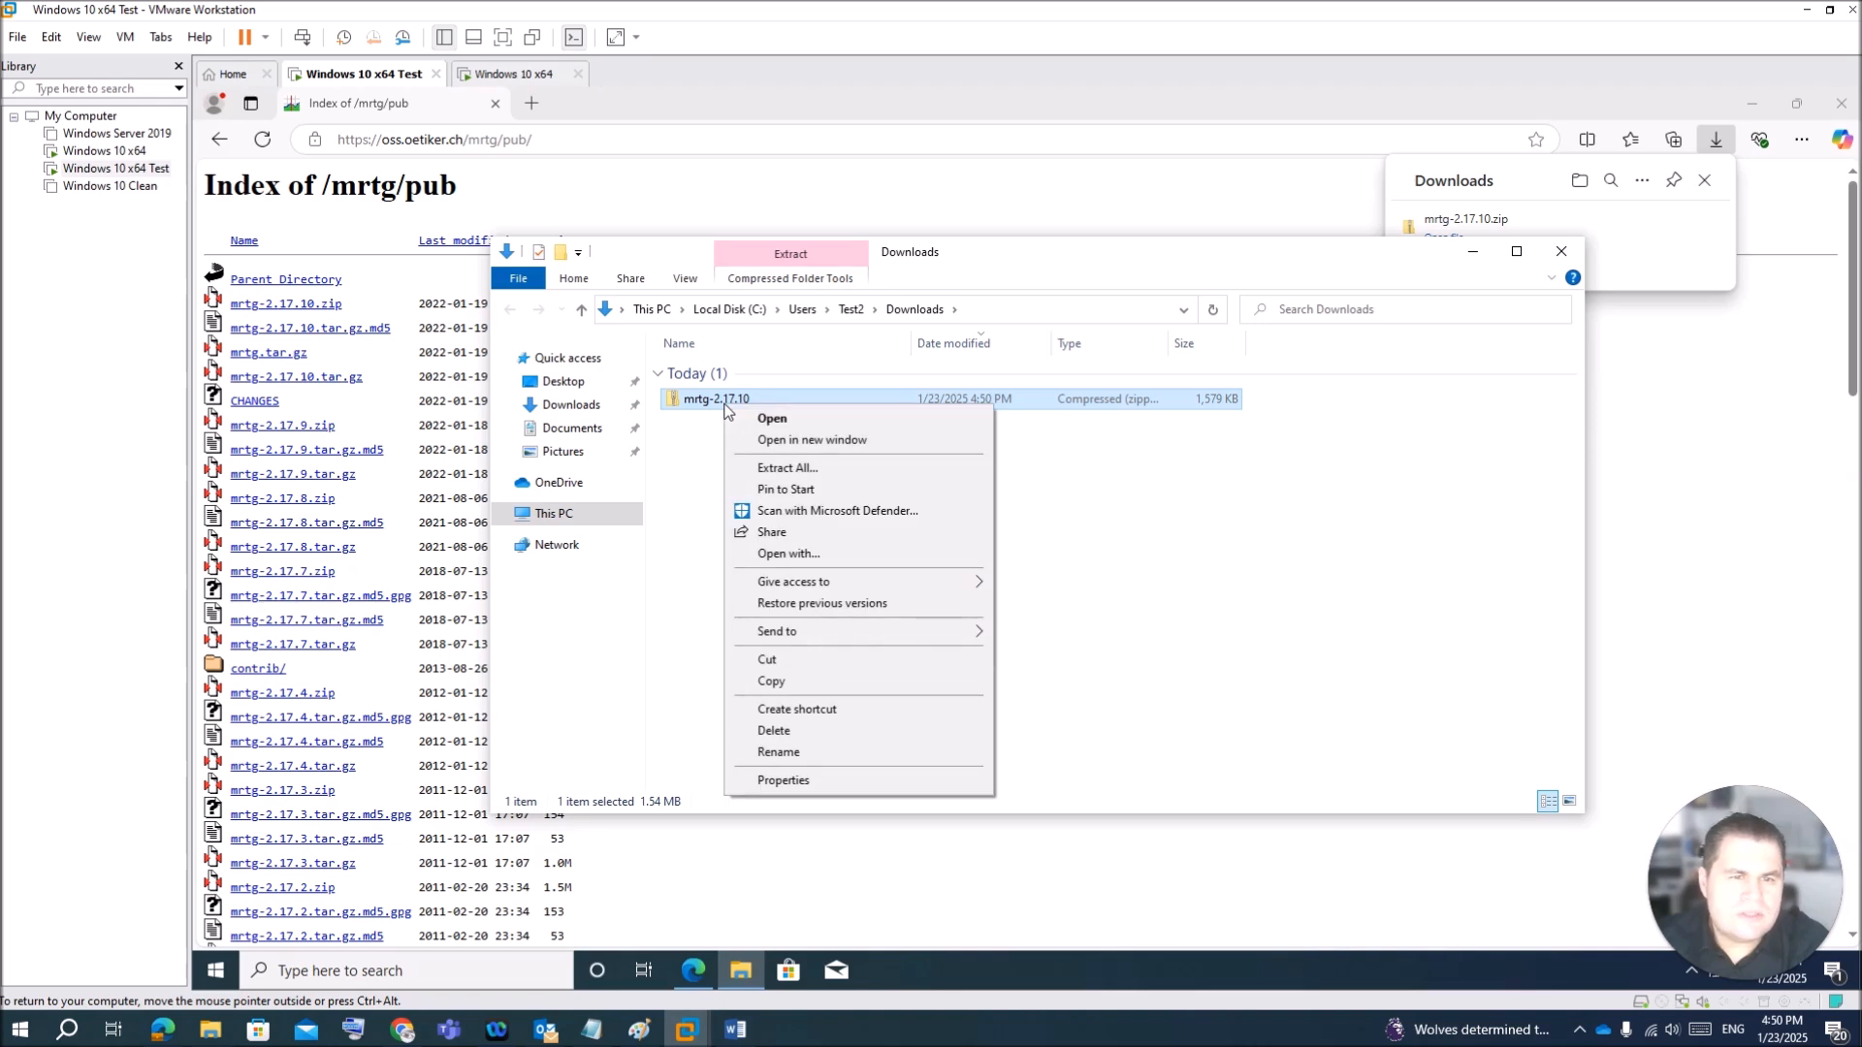
left_click(813, 473)
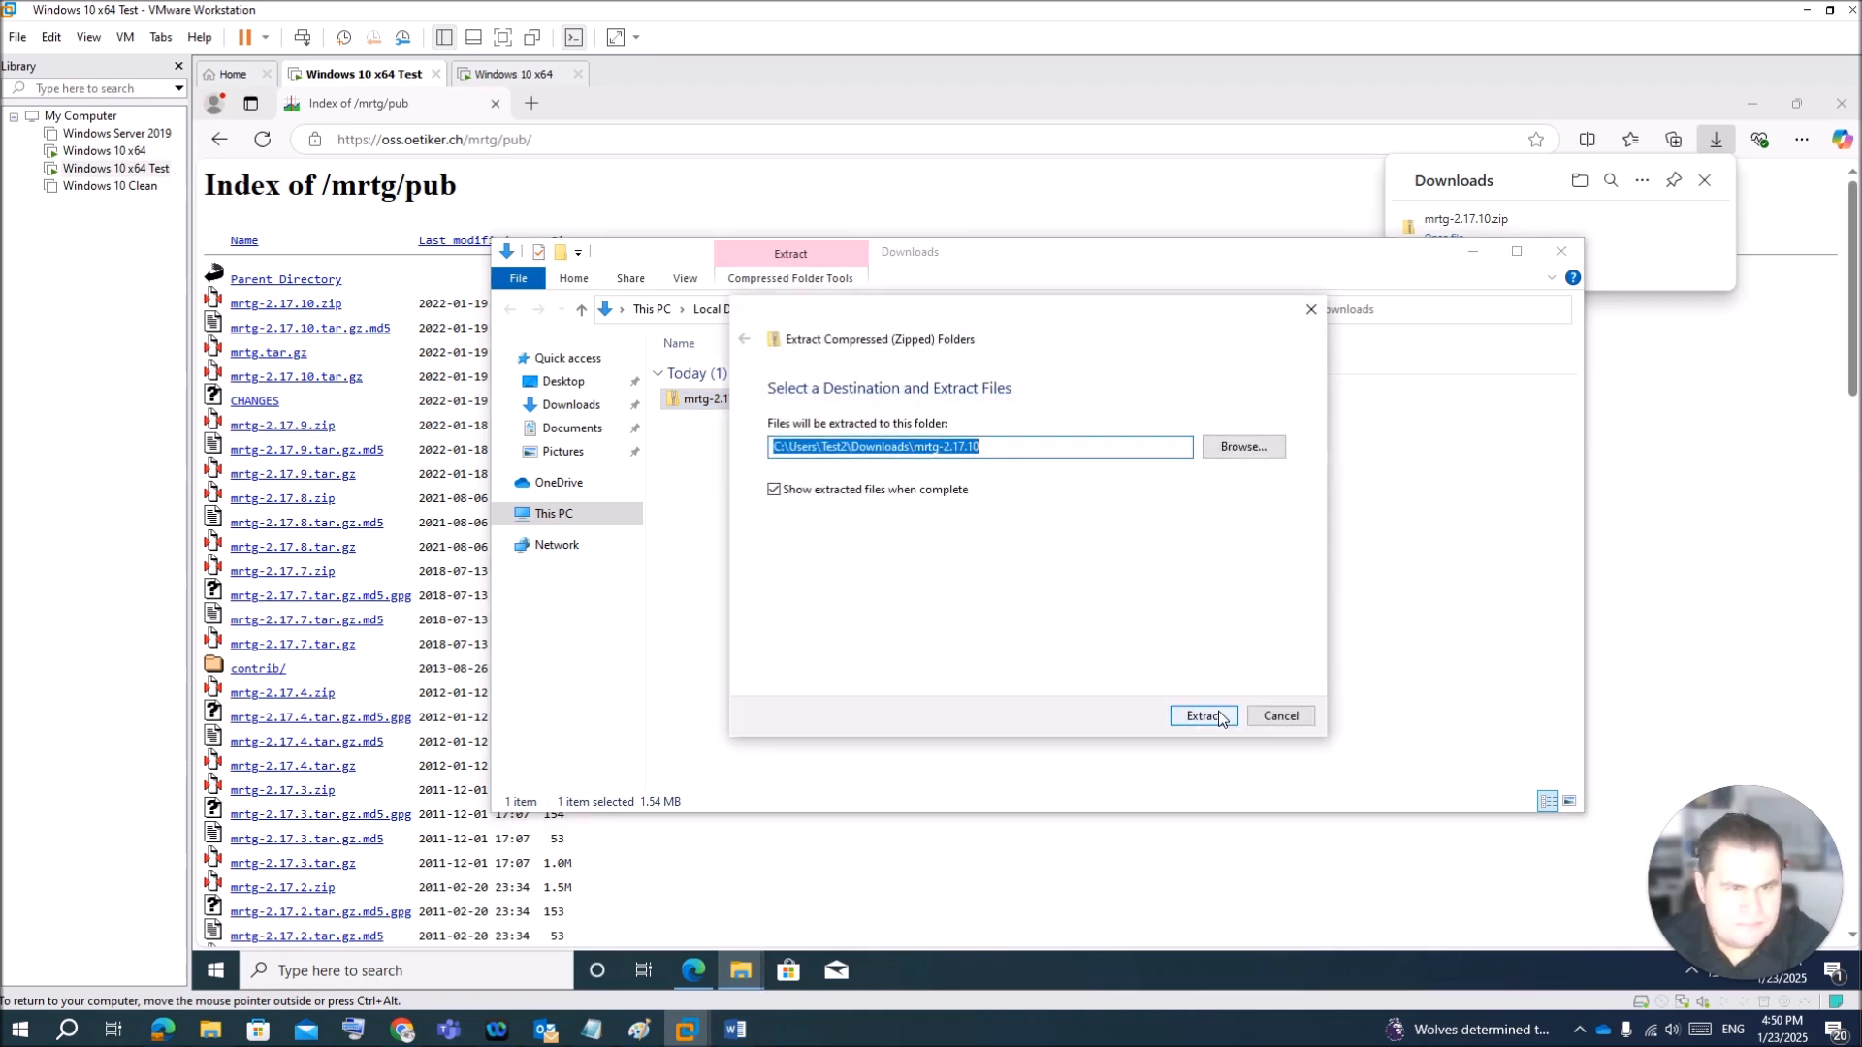
left_click(1220, 719)
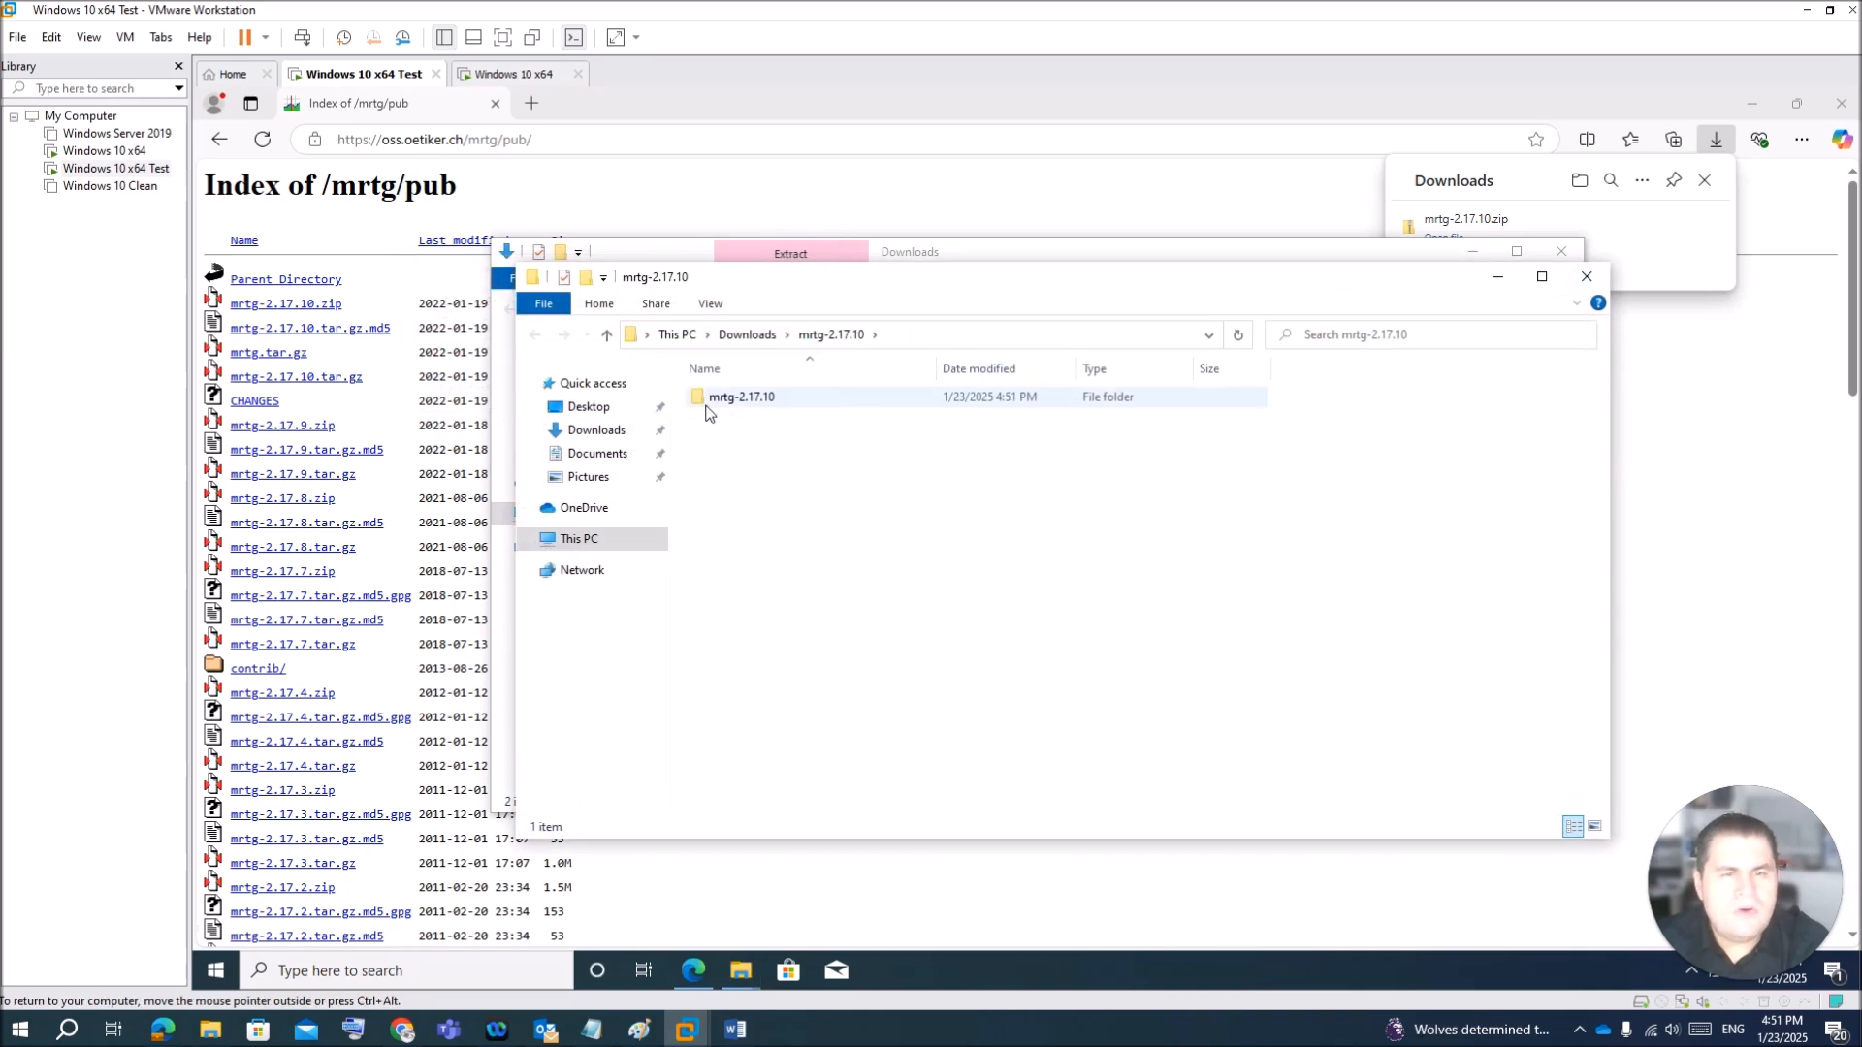
mouse_move(756, 408)
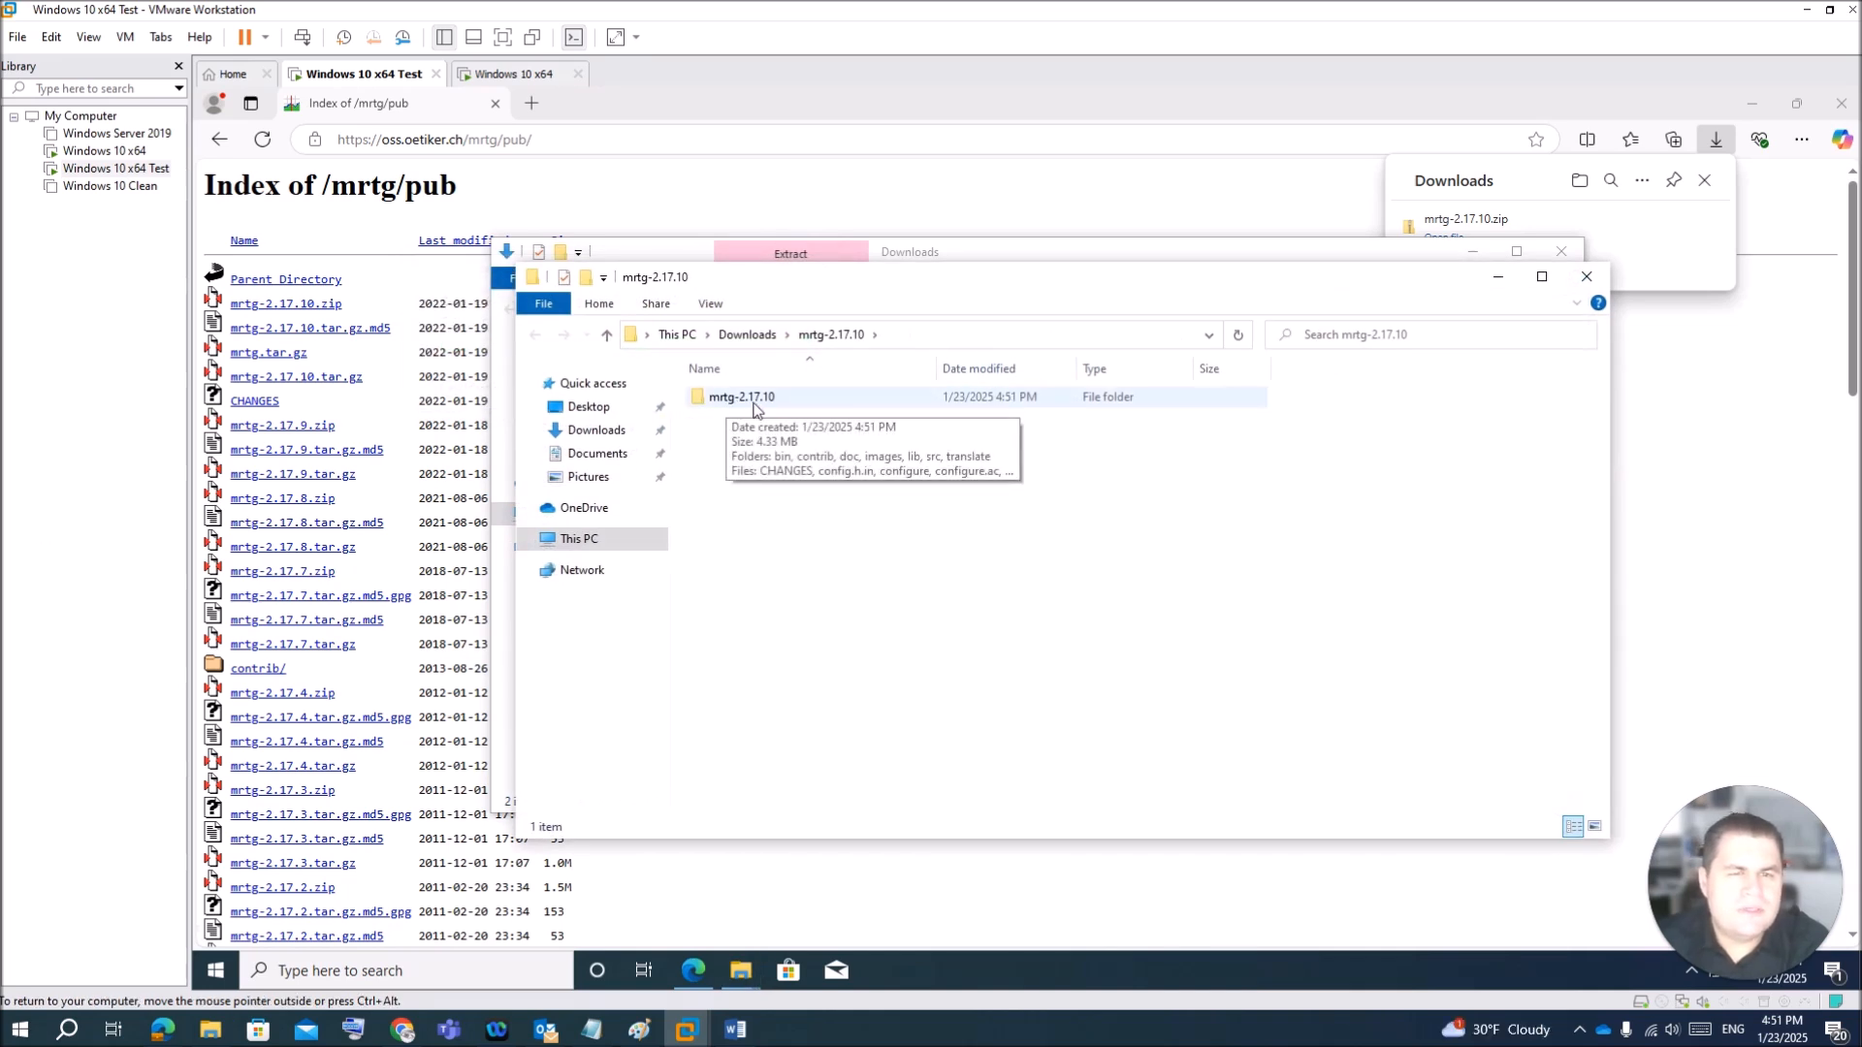
left_click(757, 408)
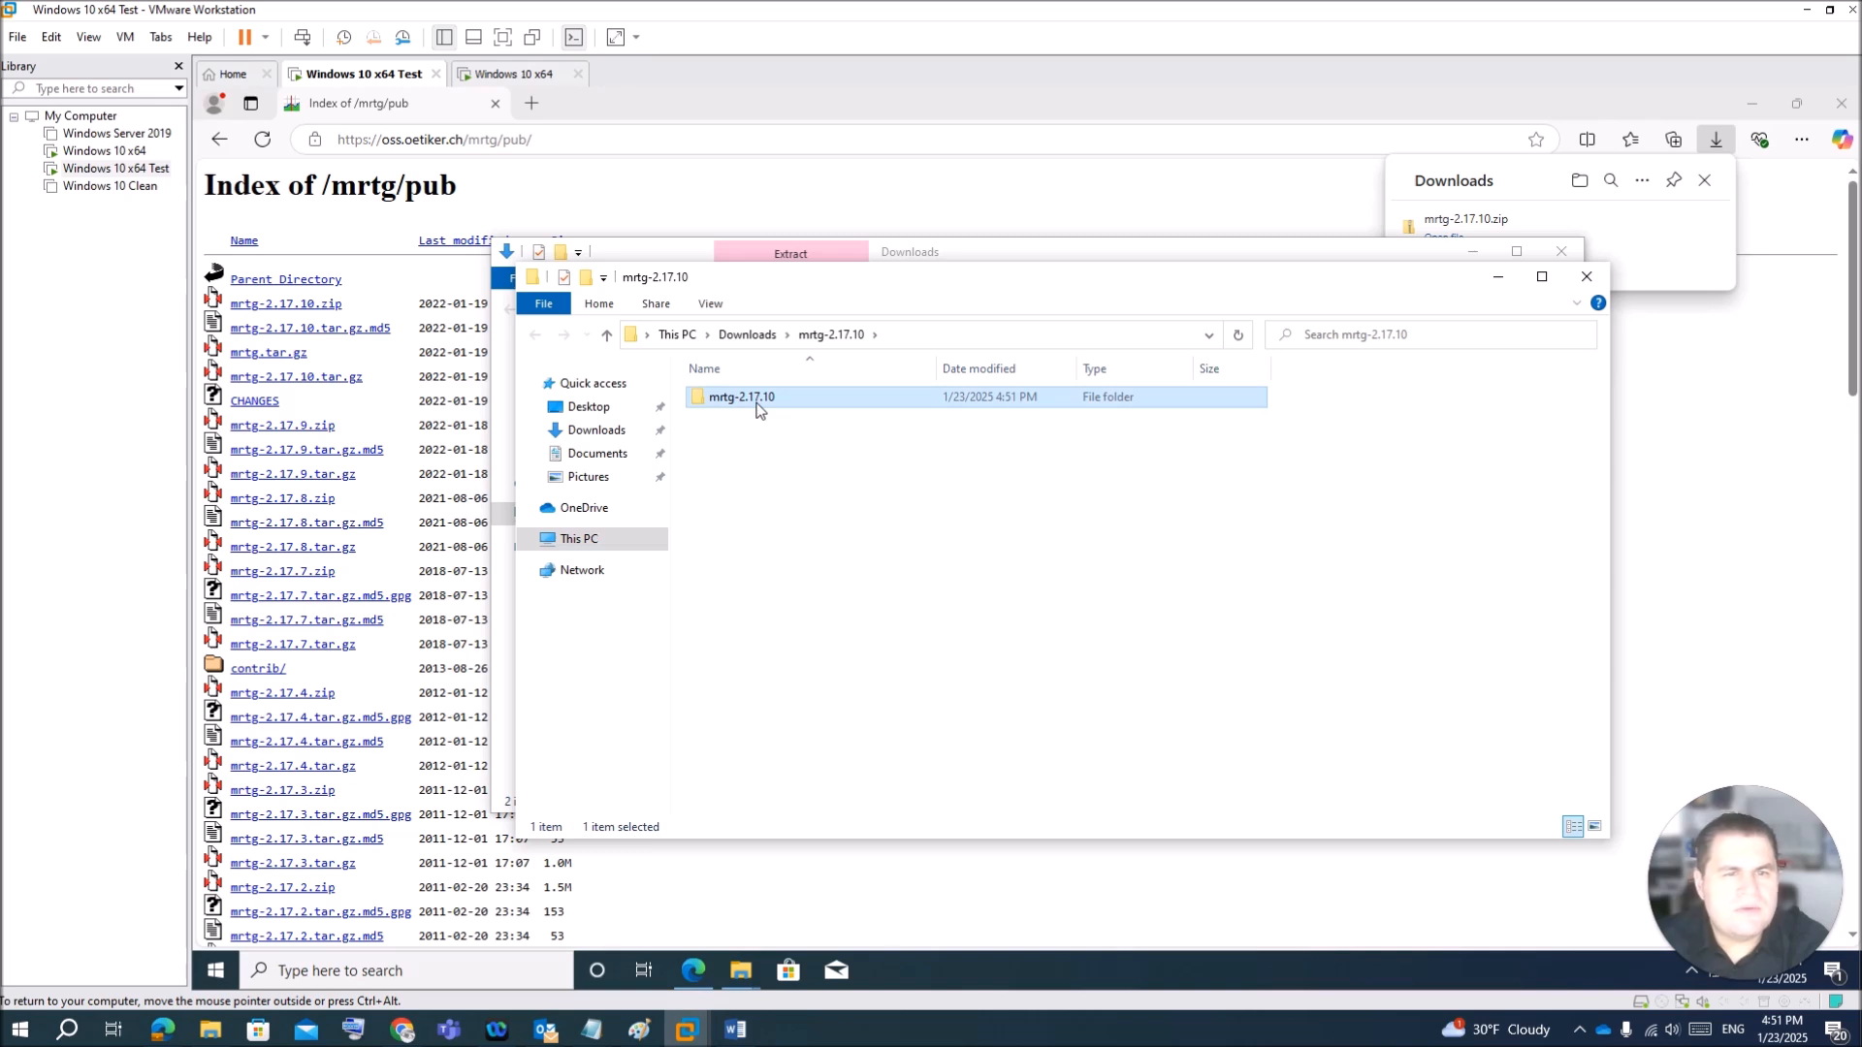
double_click(758, 407)
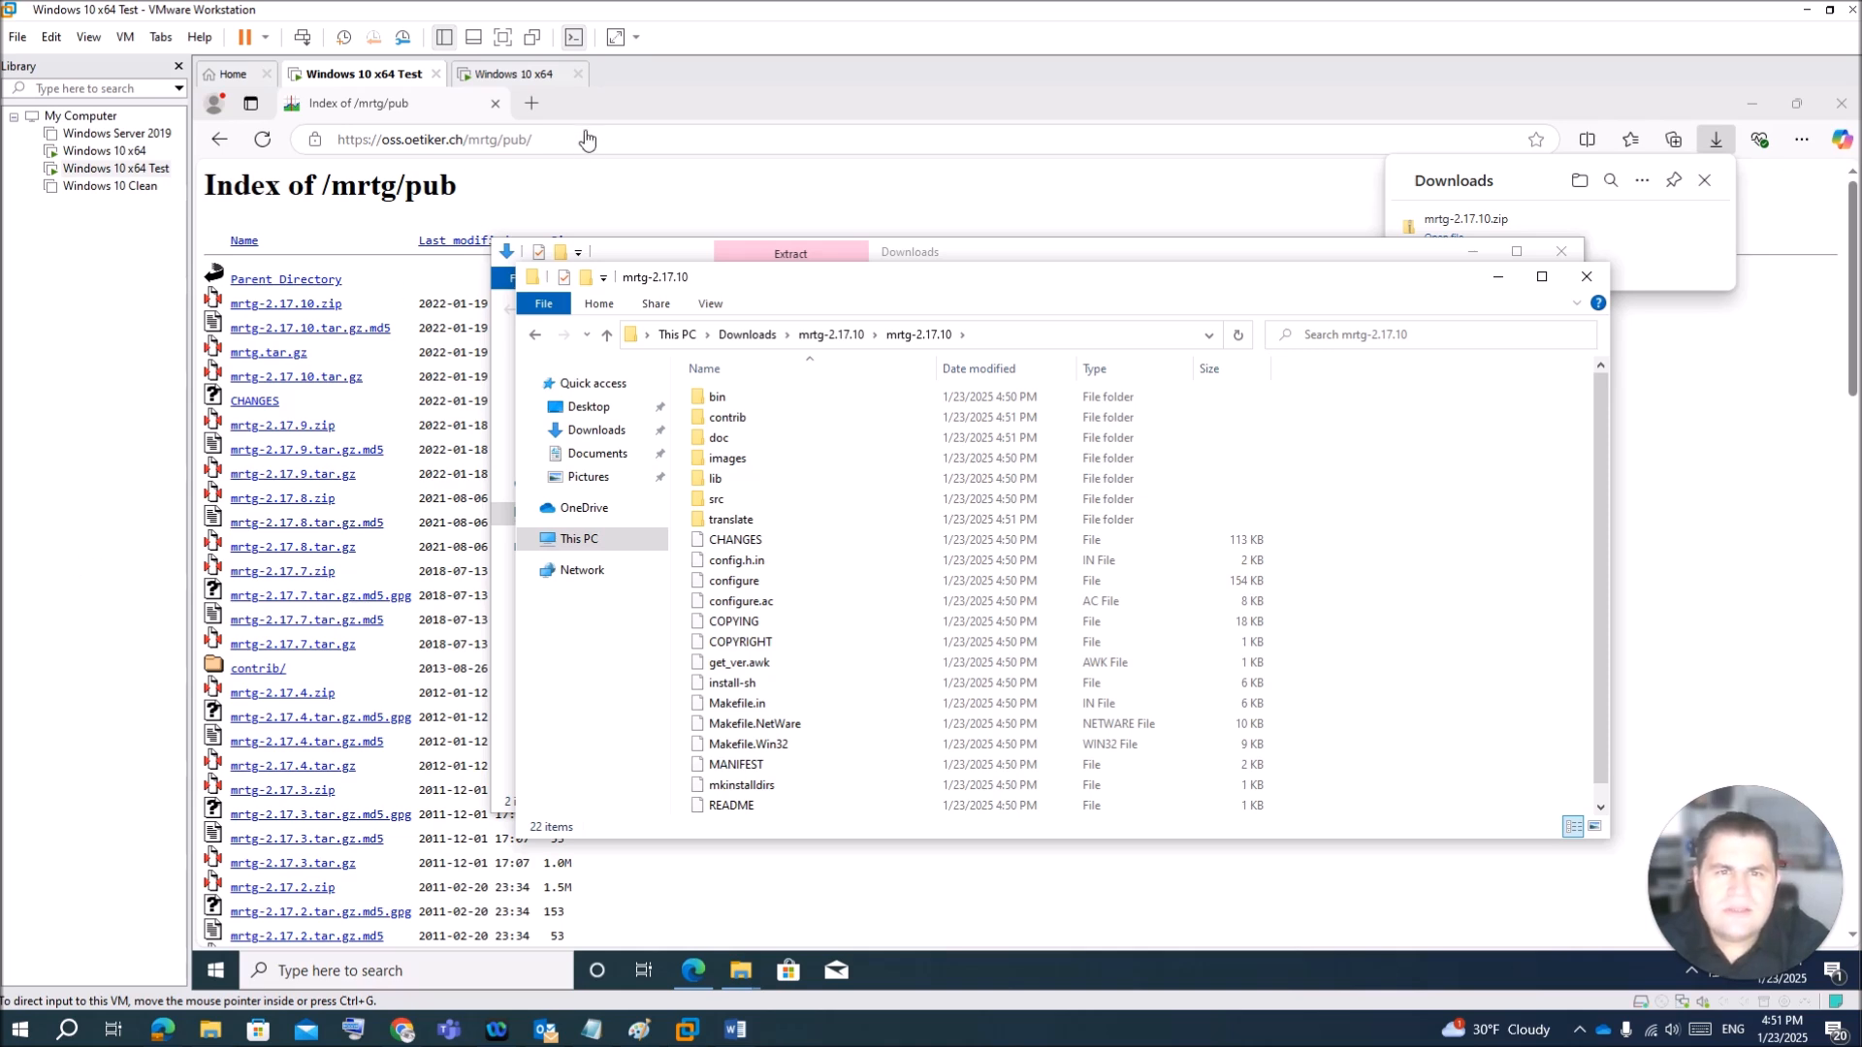
left_click(533, 104)
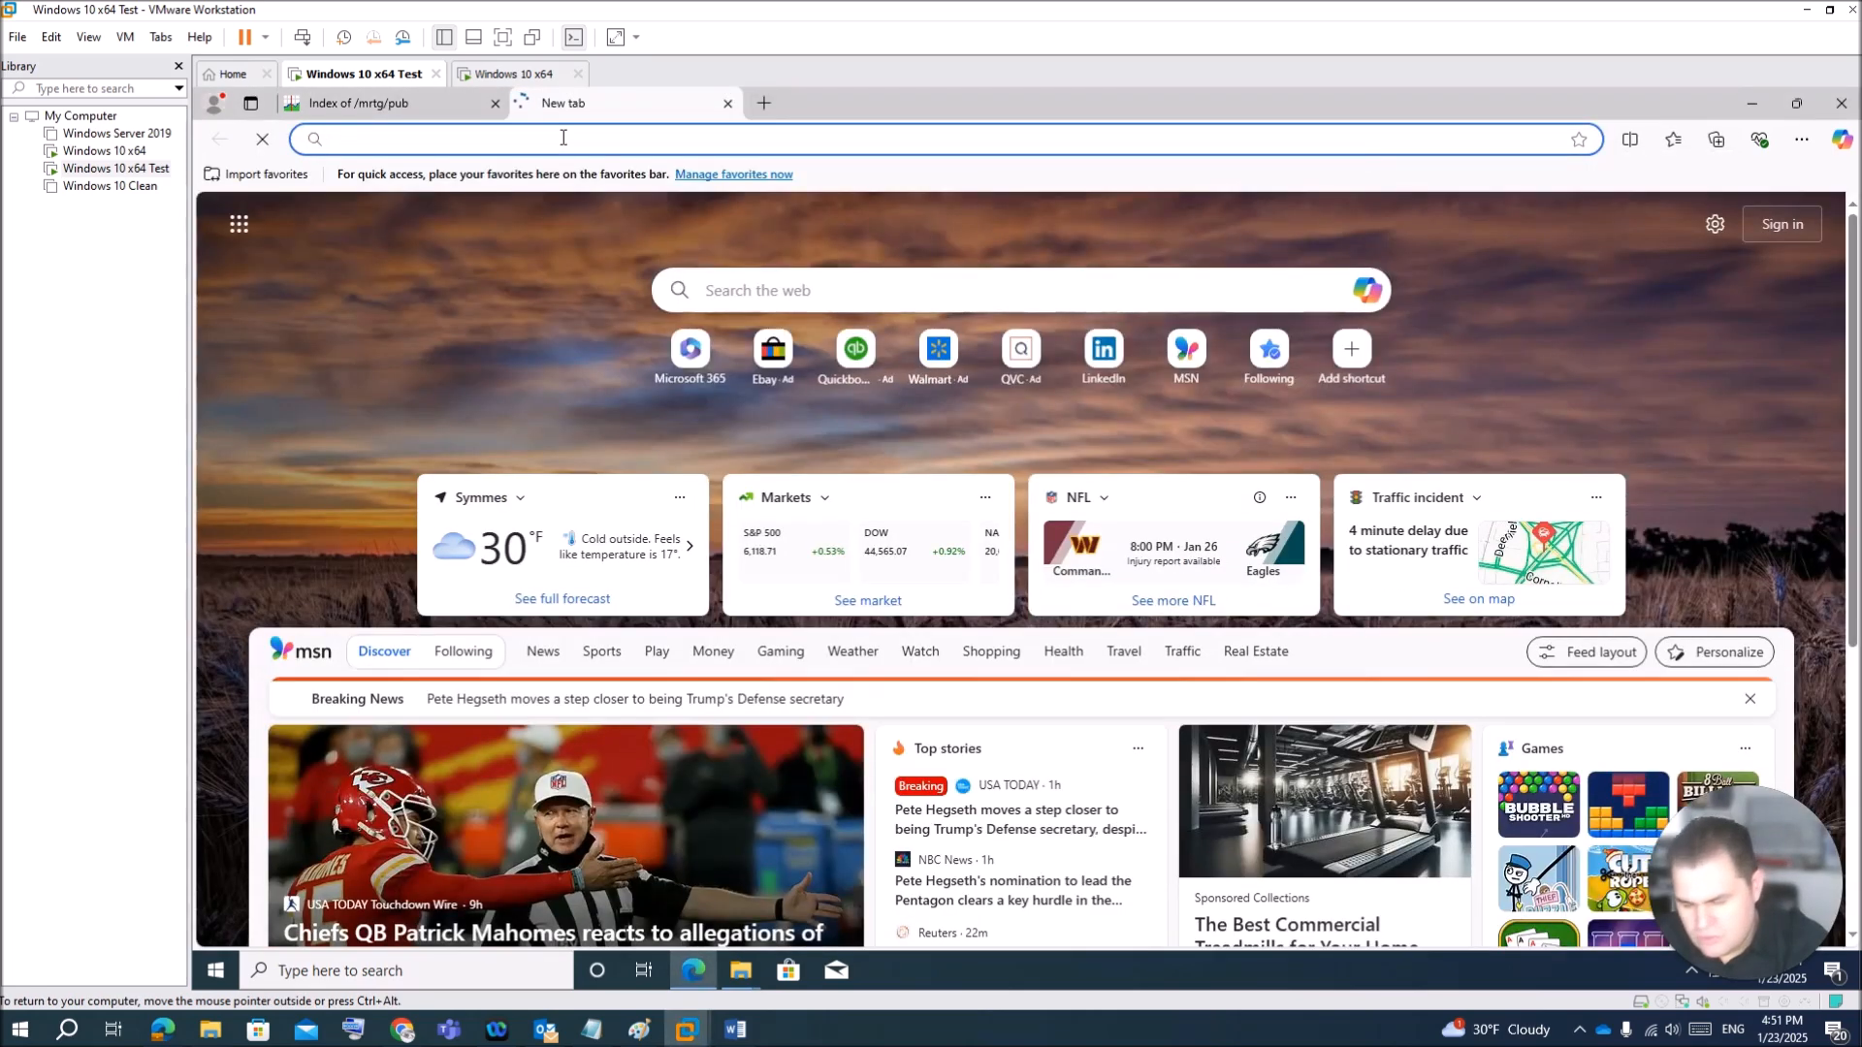
type("https://platform.activestate.com/ActiveState/ActivePerl-5.28")
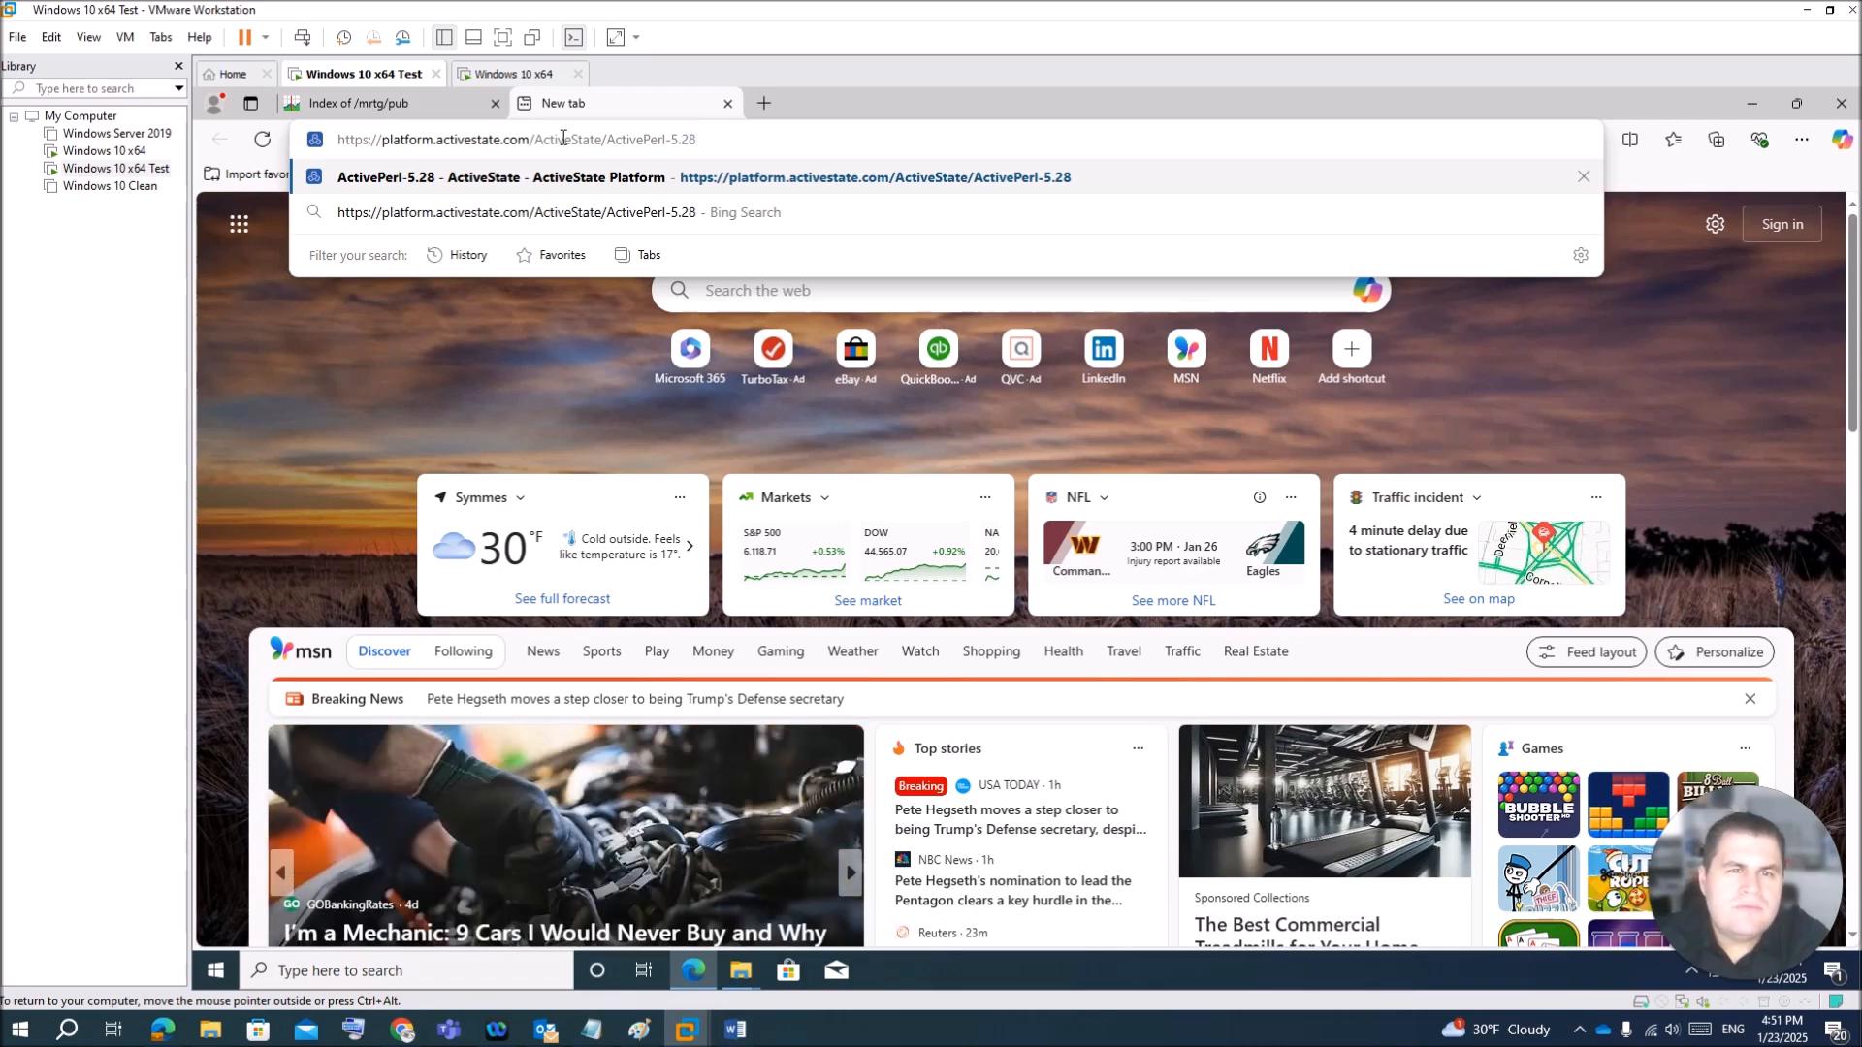
key("Return")
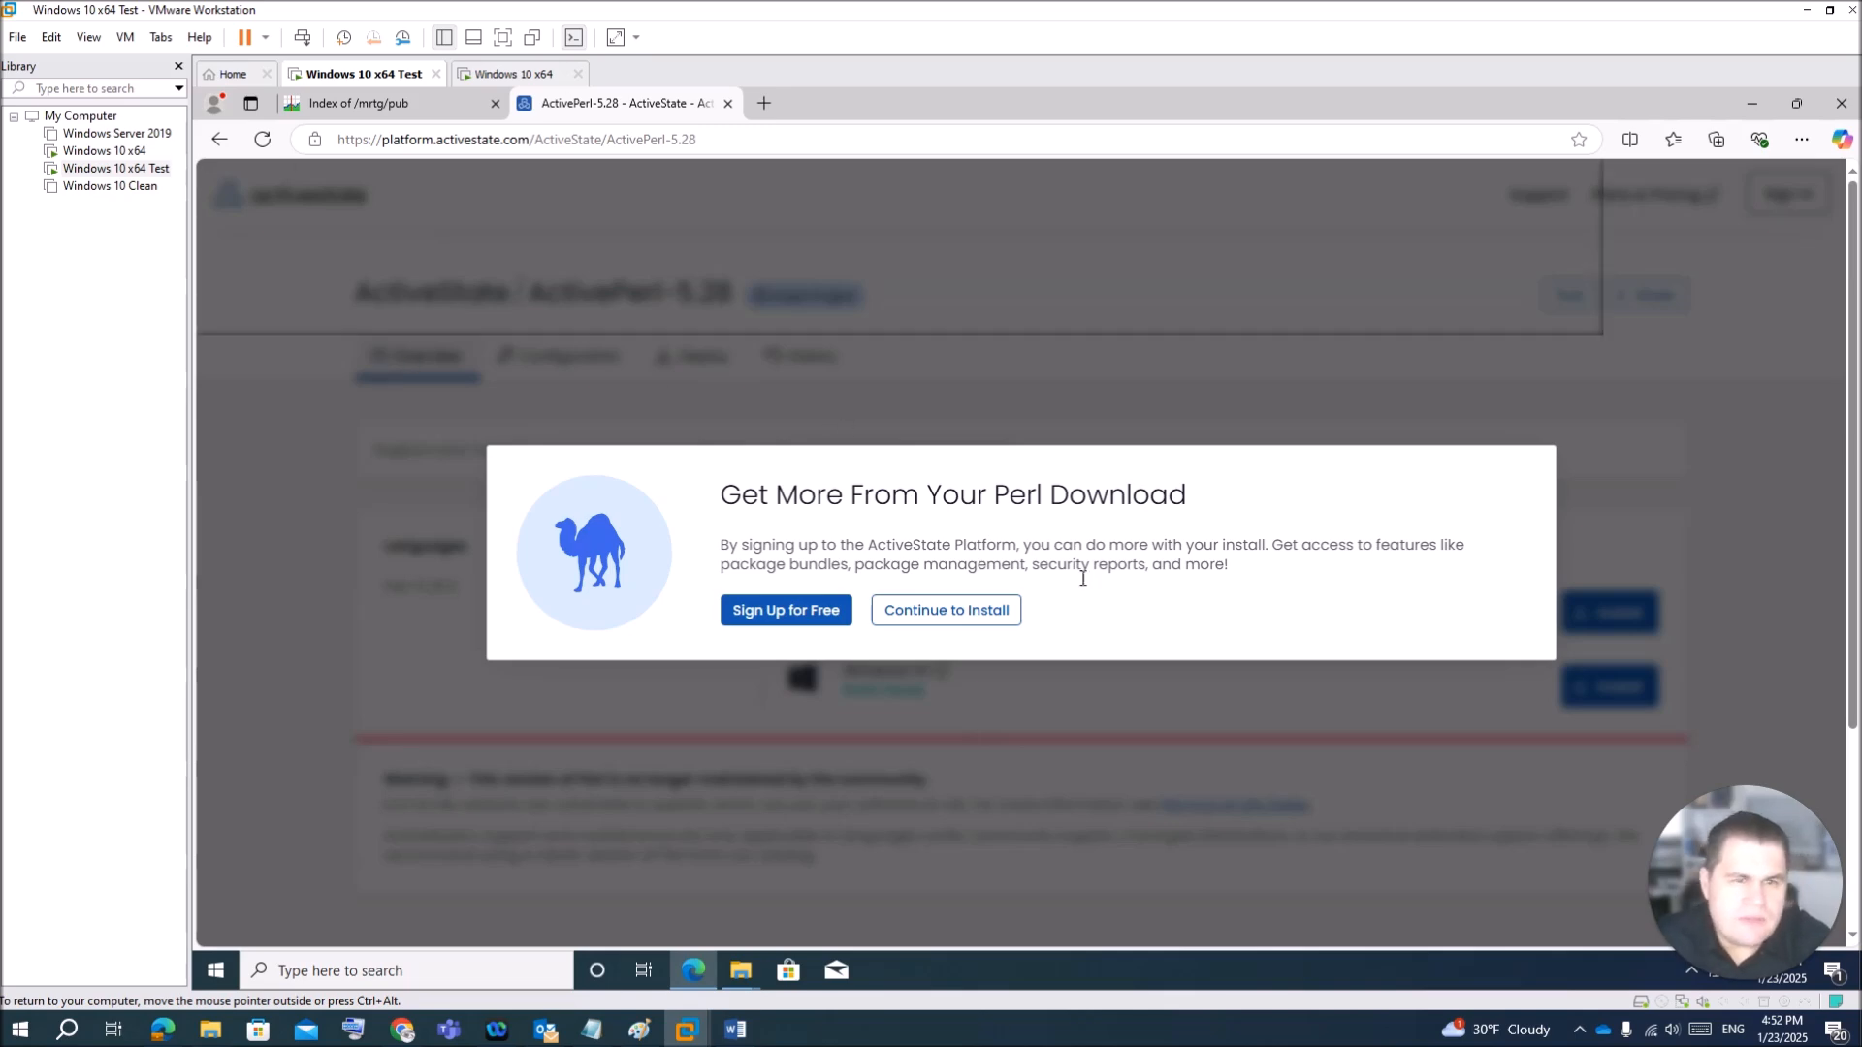
left_click(977, 613)
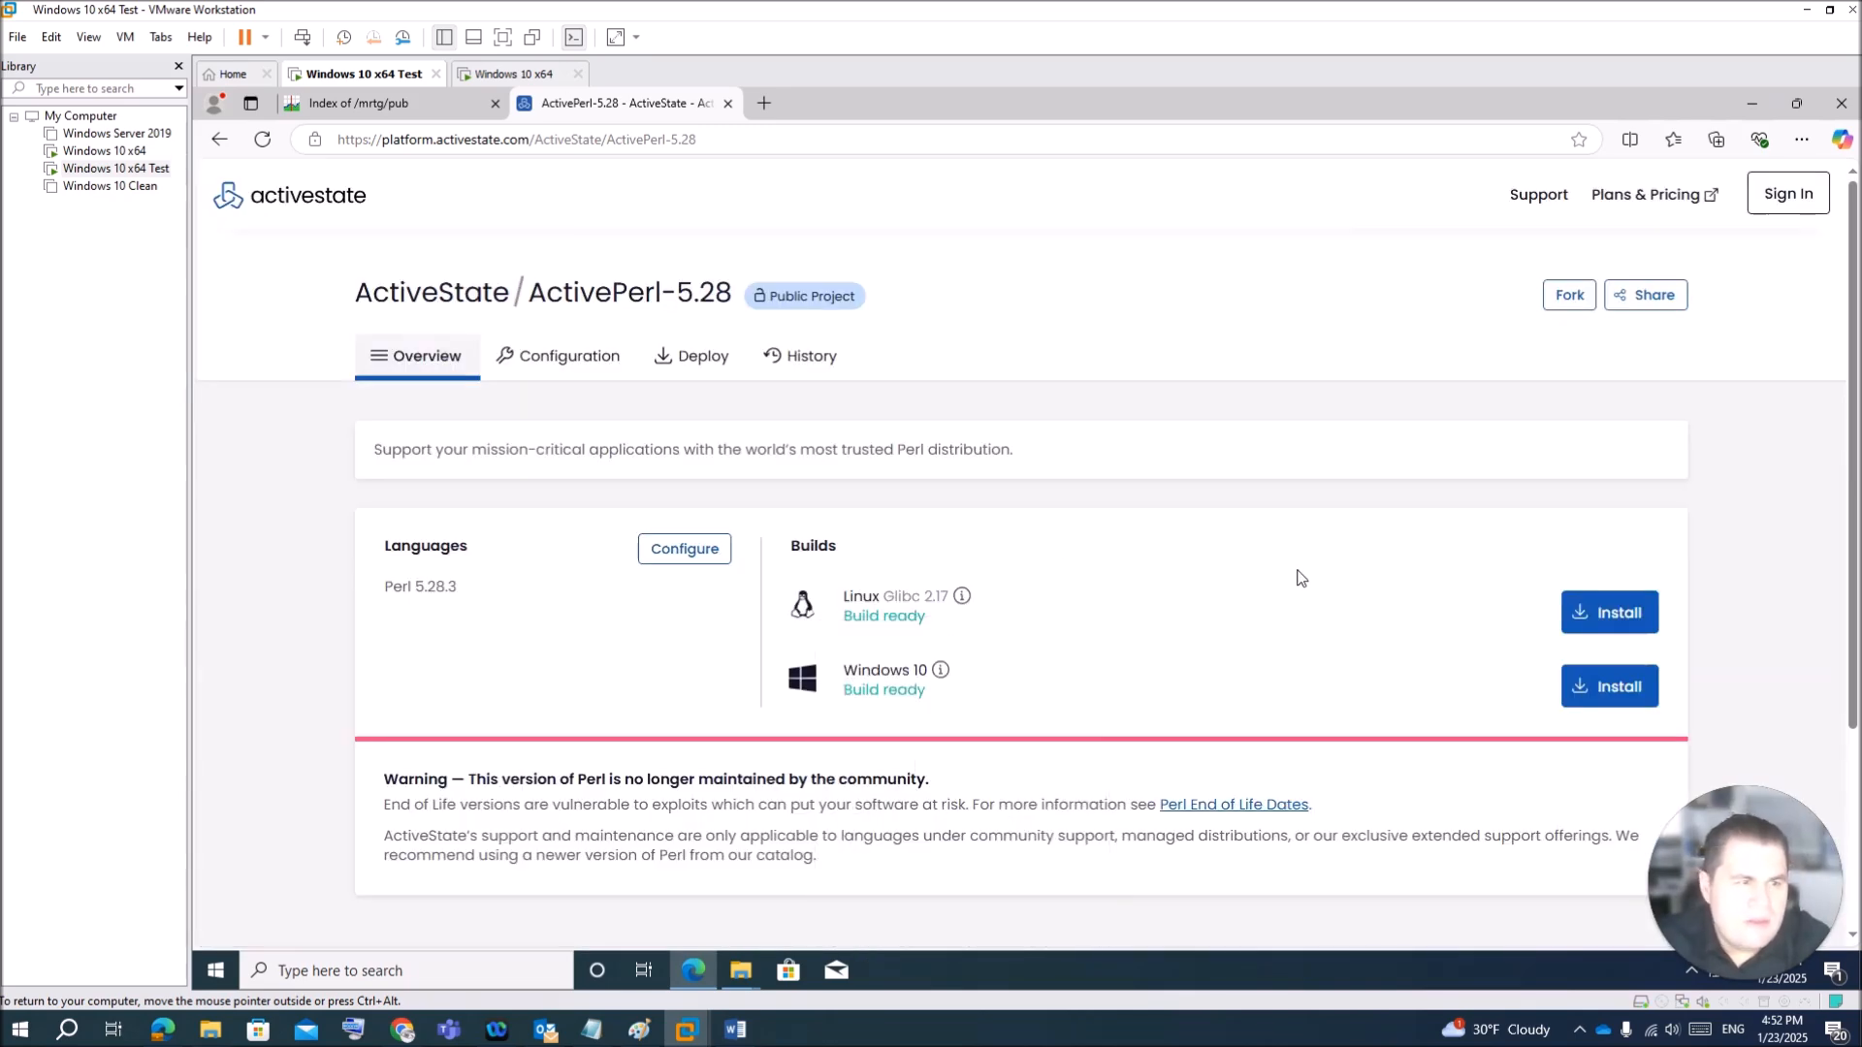
Step: Choose to install the Windows 10 build of ActivePerl-5.28 and download its CLI tool
scroll(1300, 578, "down", 1)
scroll(1300, 578, "up", 1)
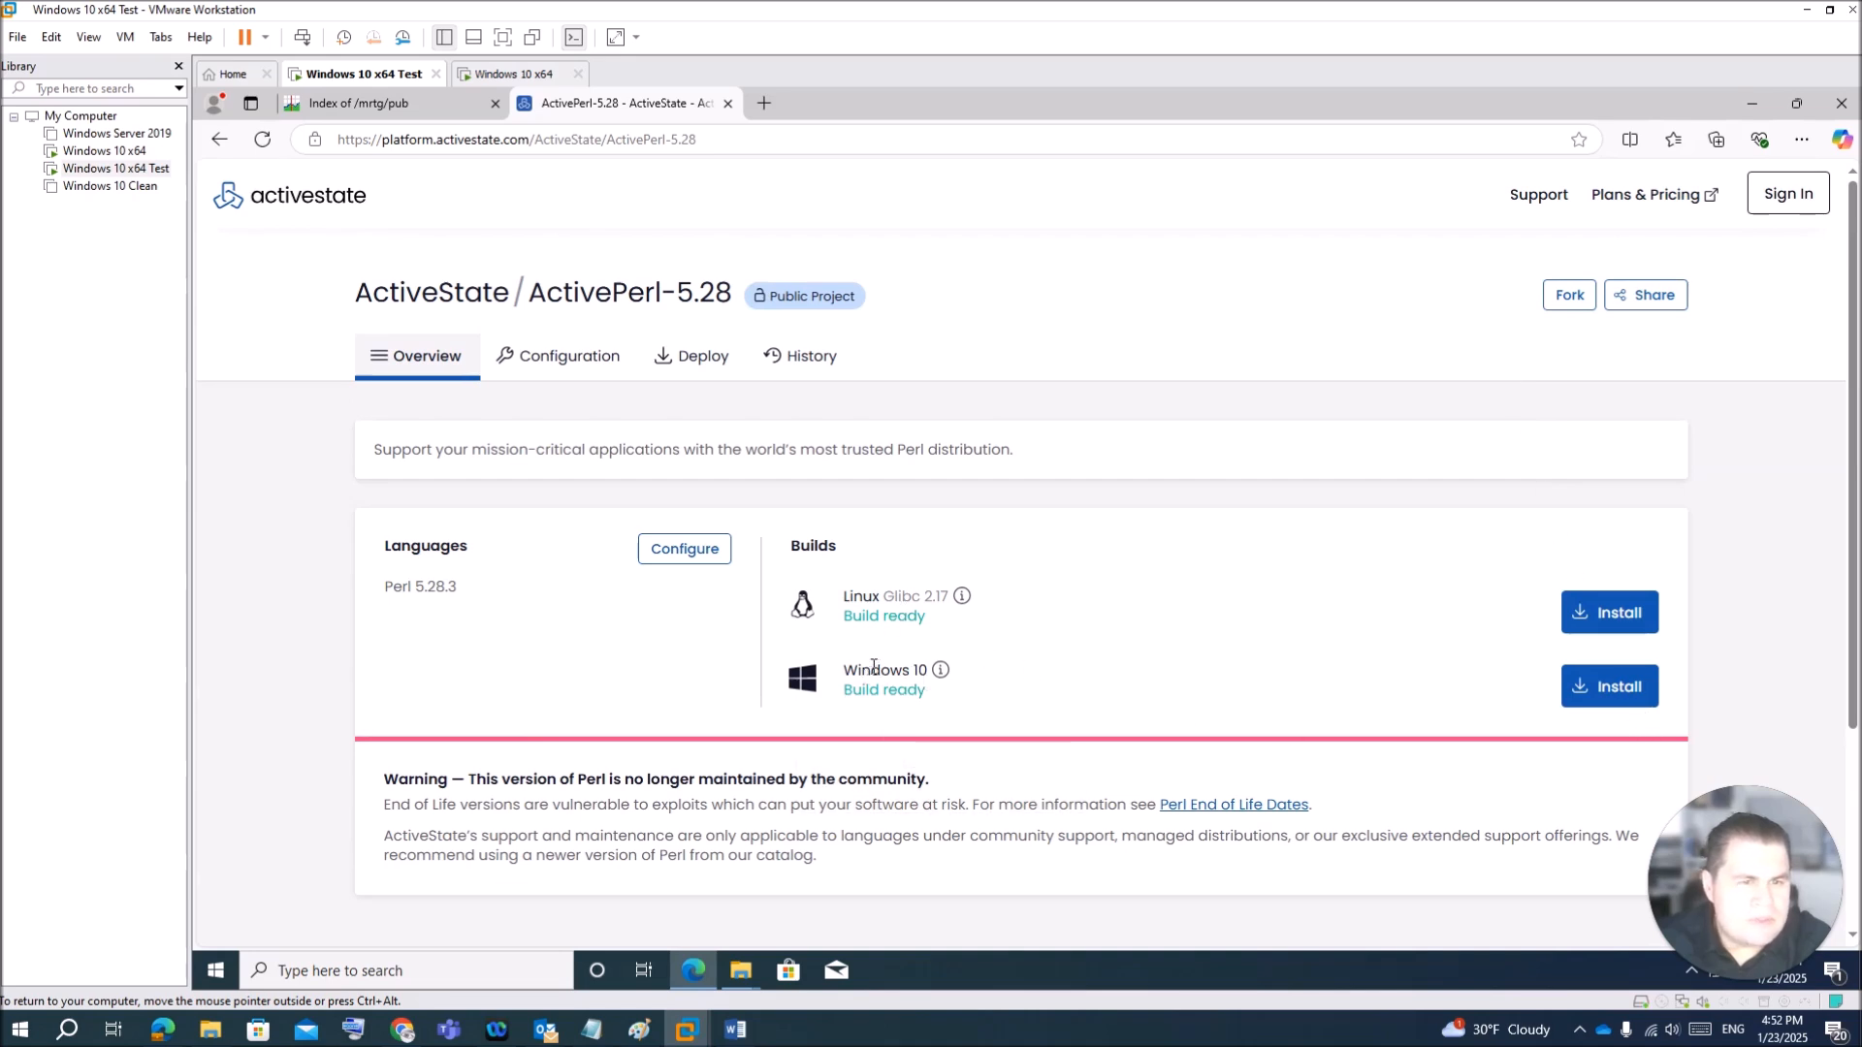
left_click(1612, 697)
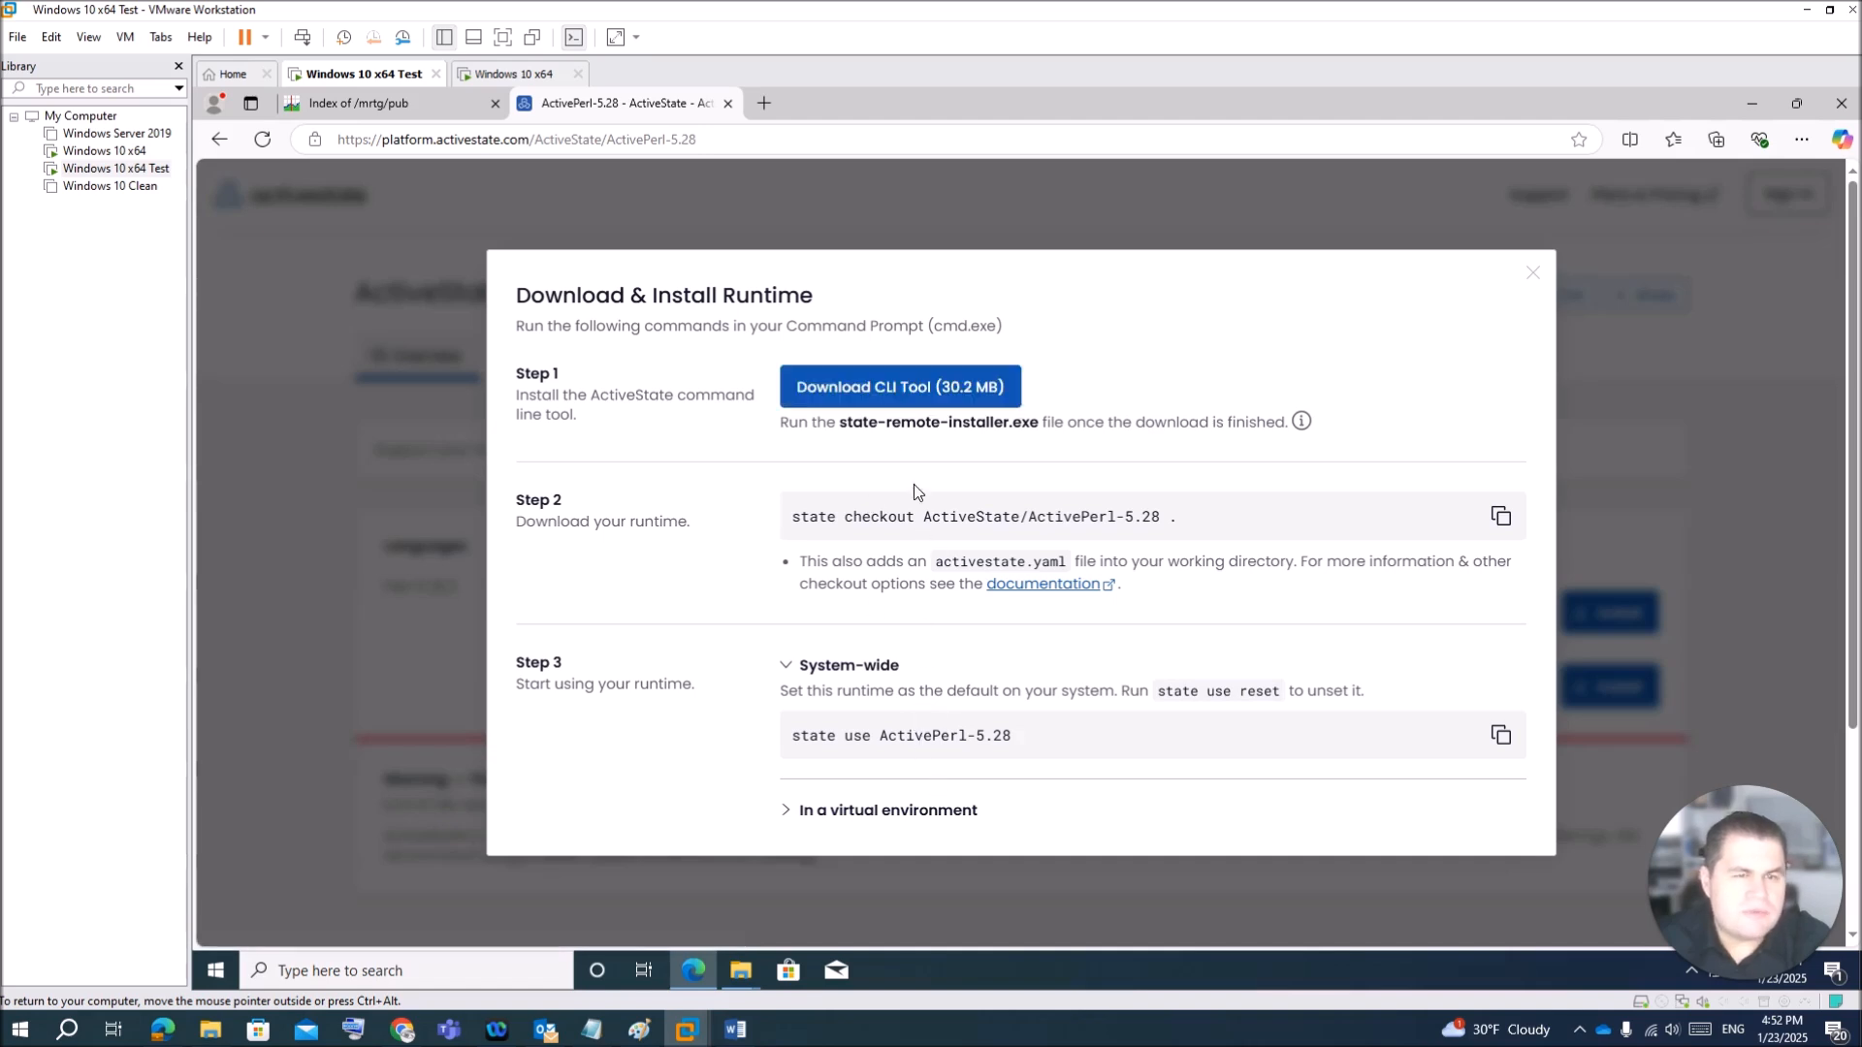
left_click(894, 388)
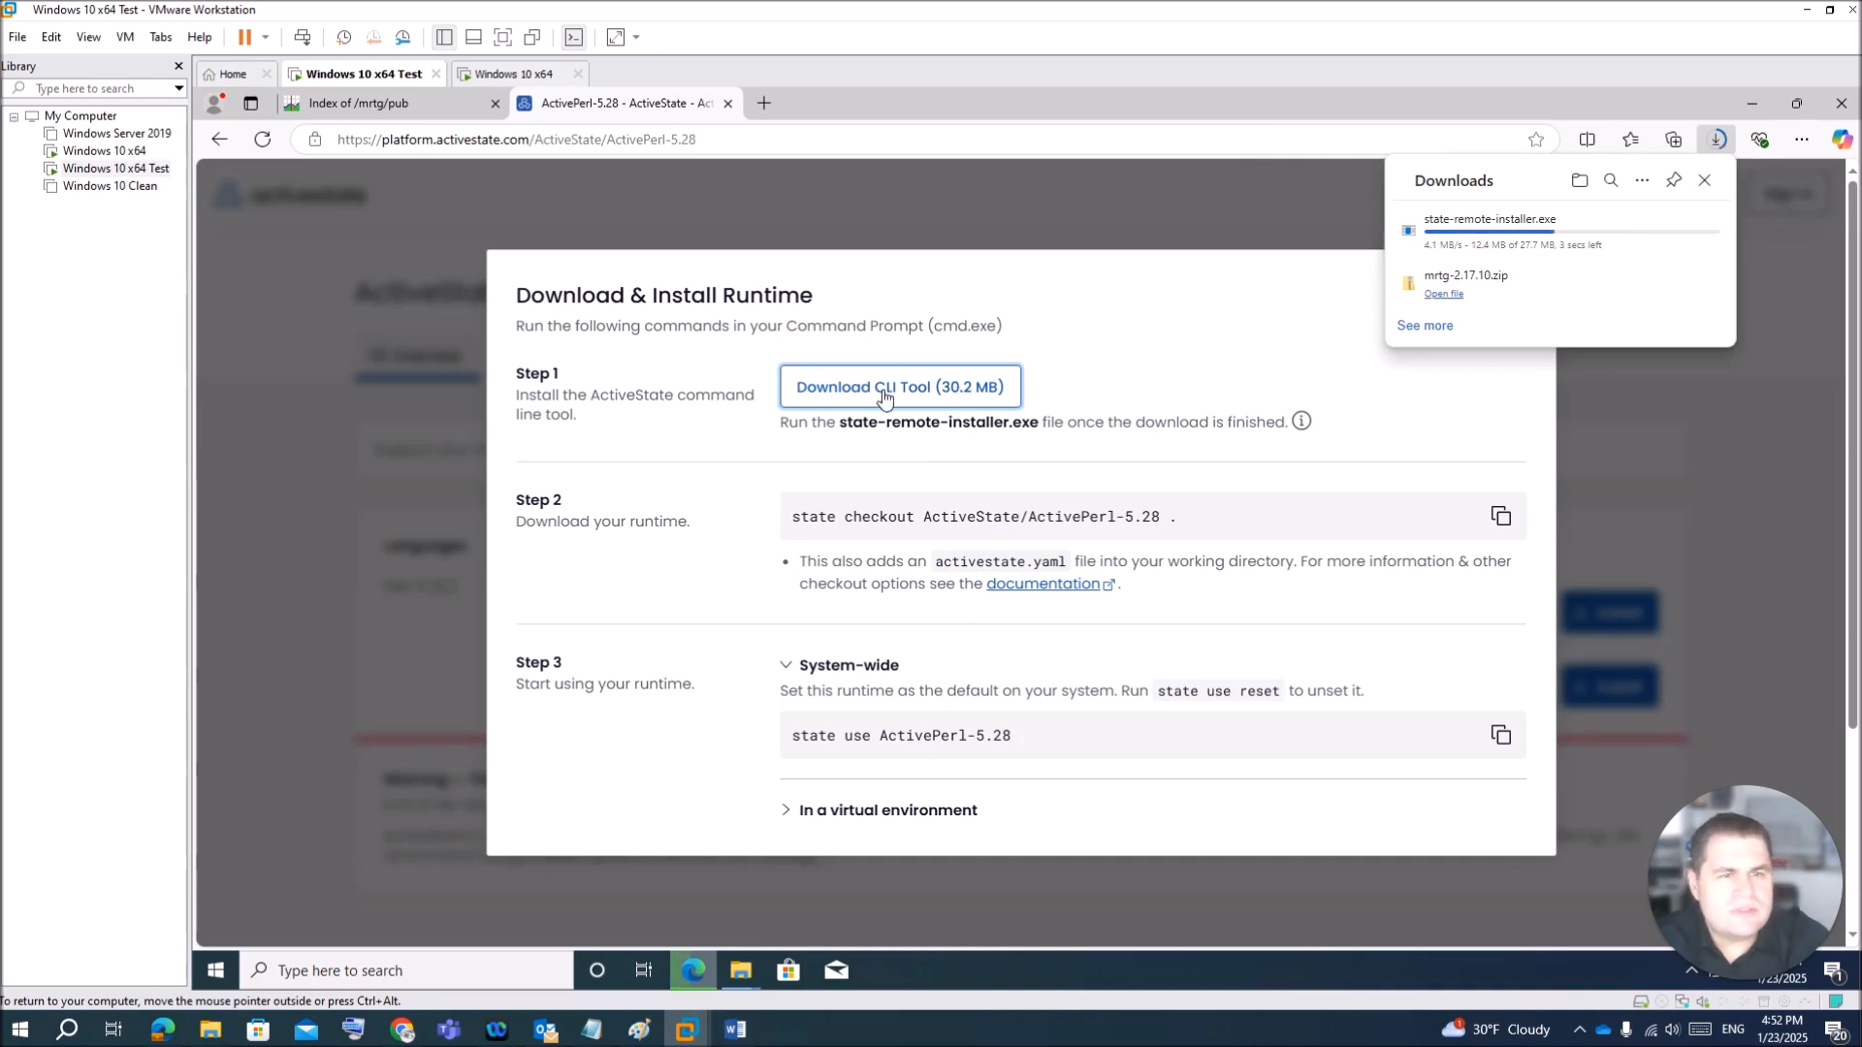
Step: Run state-remote-installer from the Downloads folder and accept the Terms of Service with y to install the State Tool
mouse_move(1563, 255)
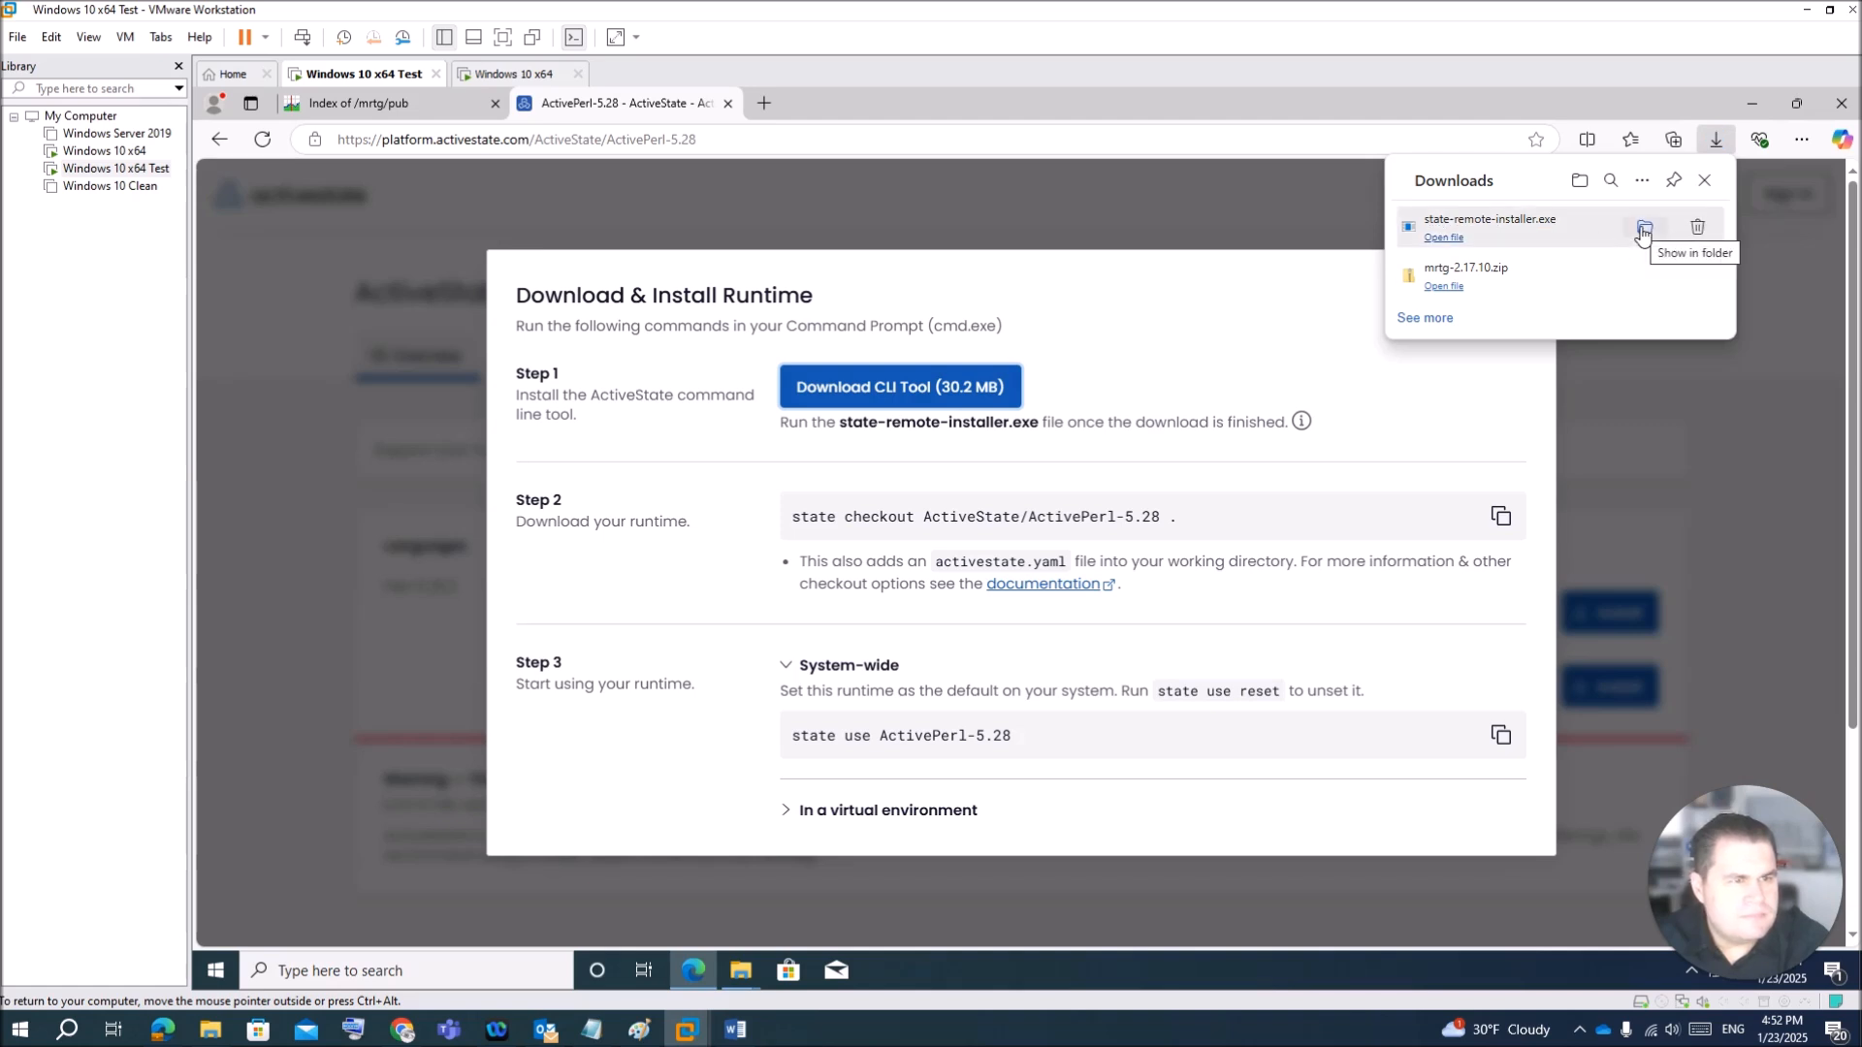
left_click(1643, 231)
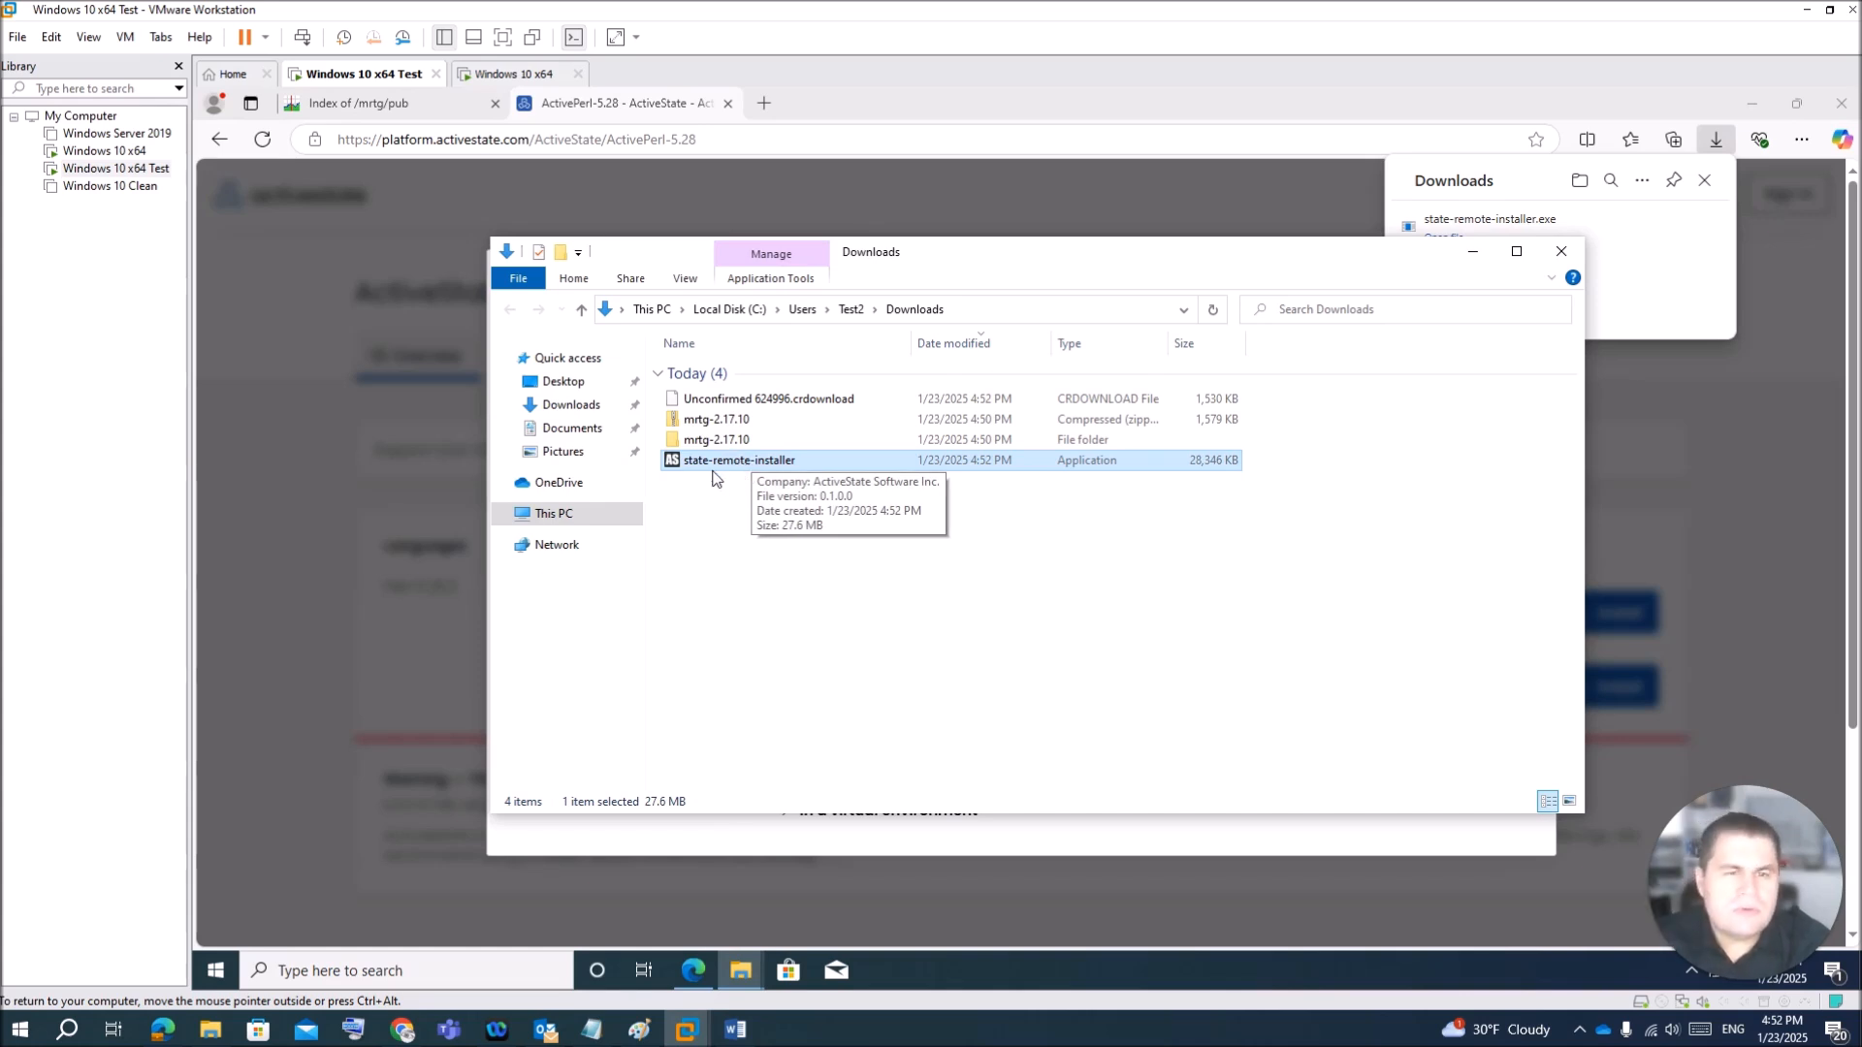
double_click(783, 462)
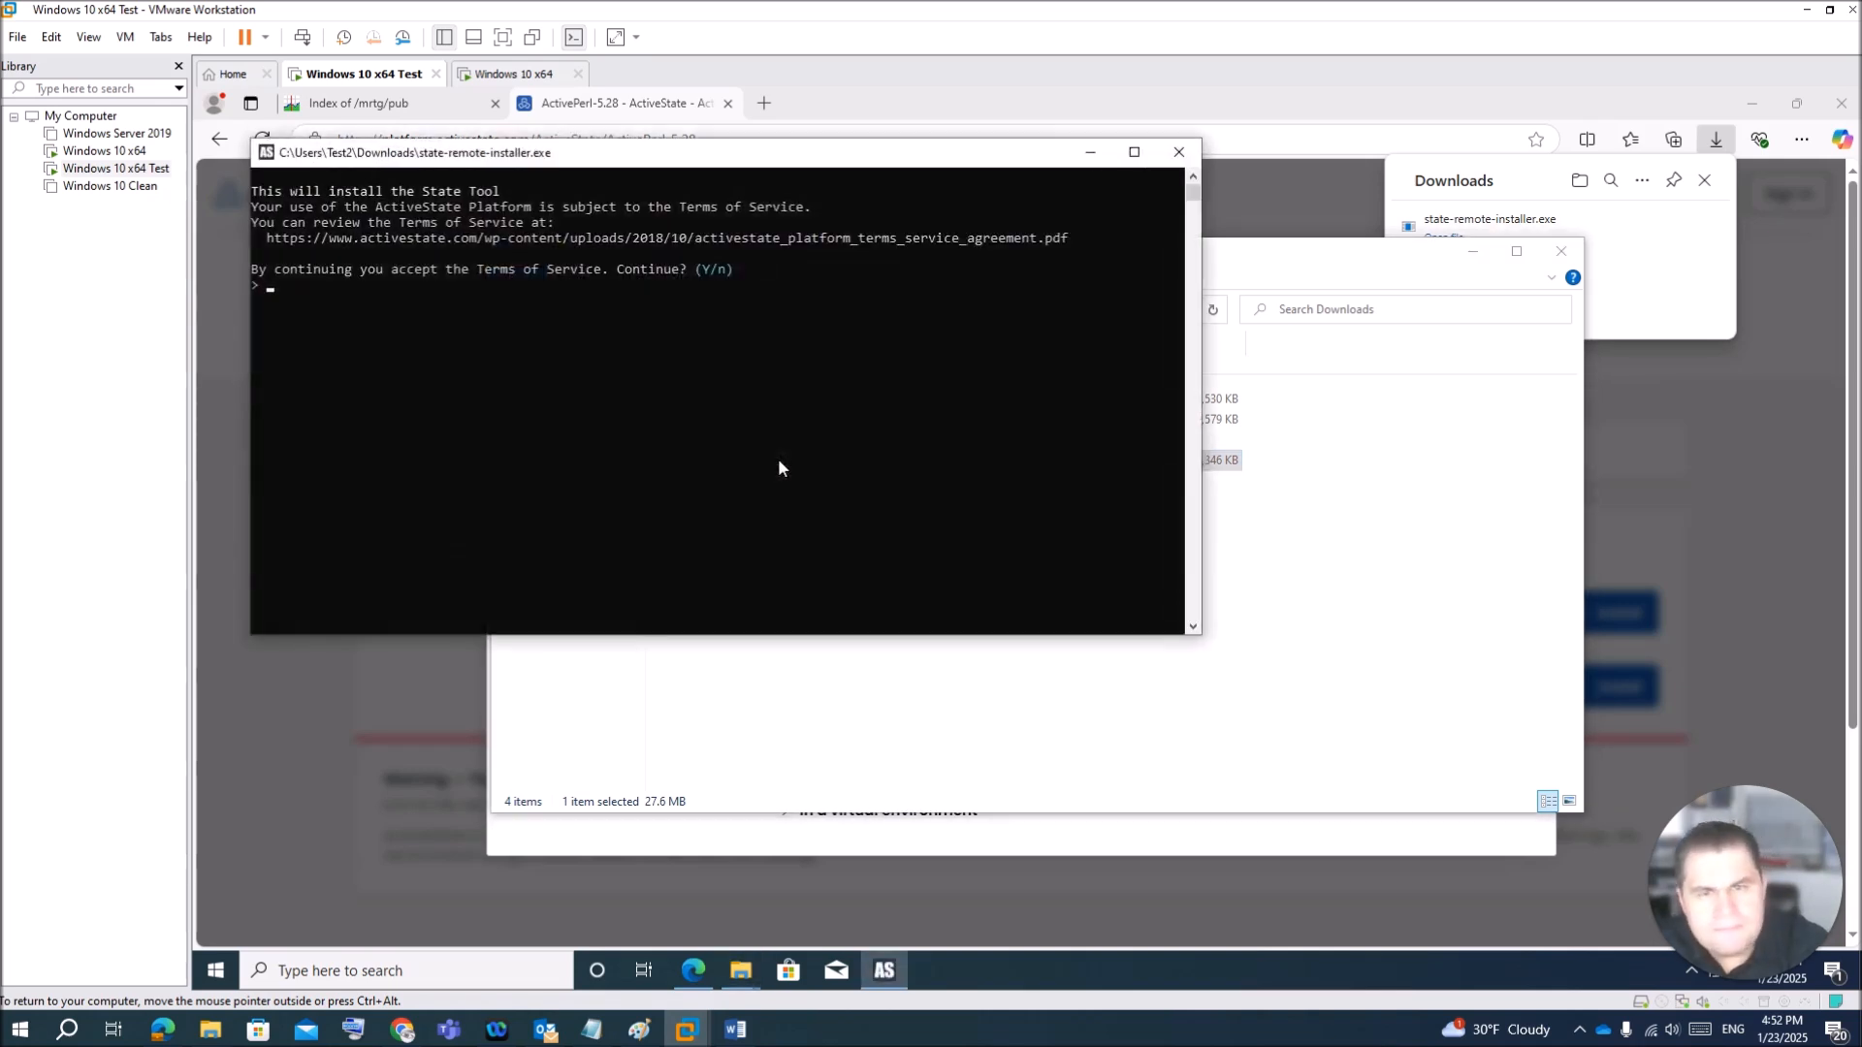
type("y")
key("Return")
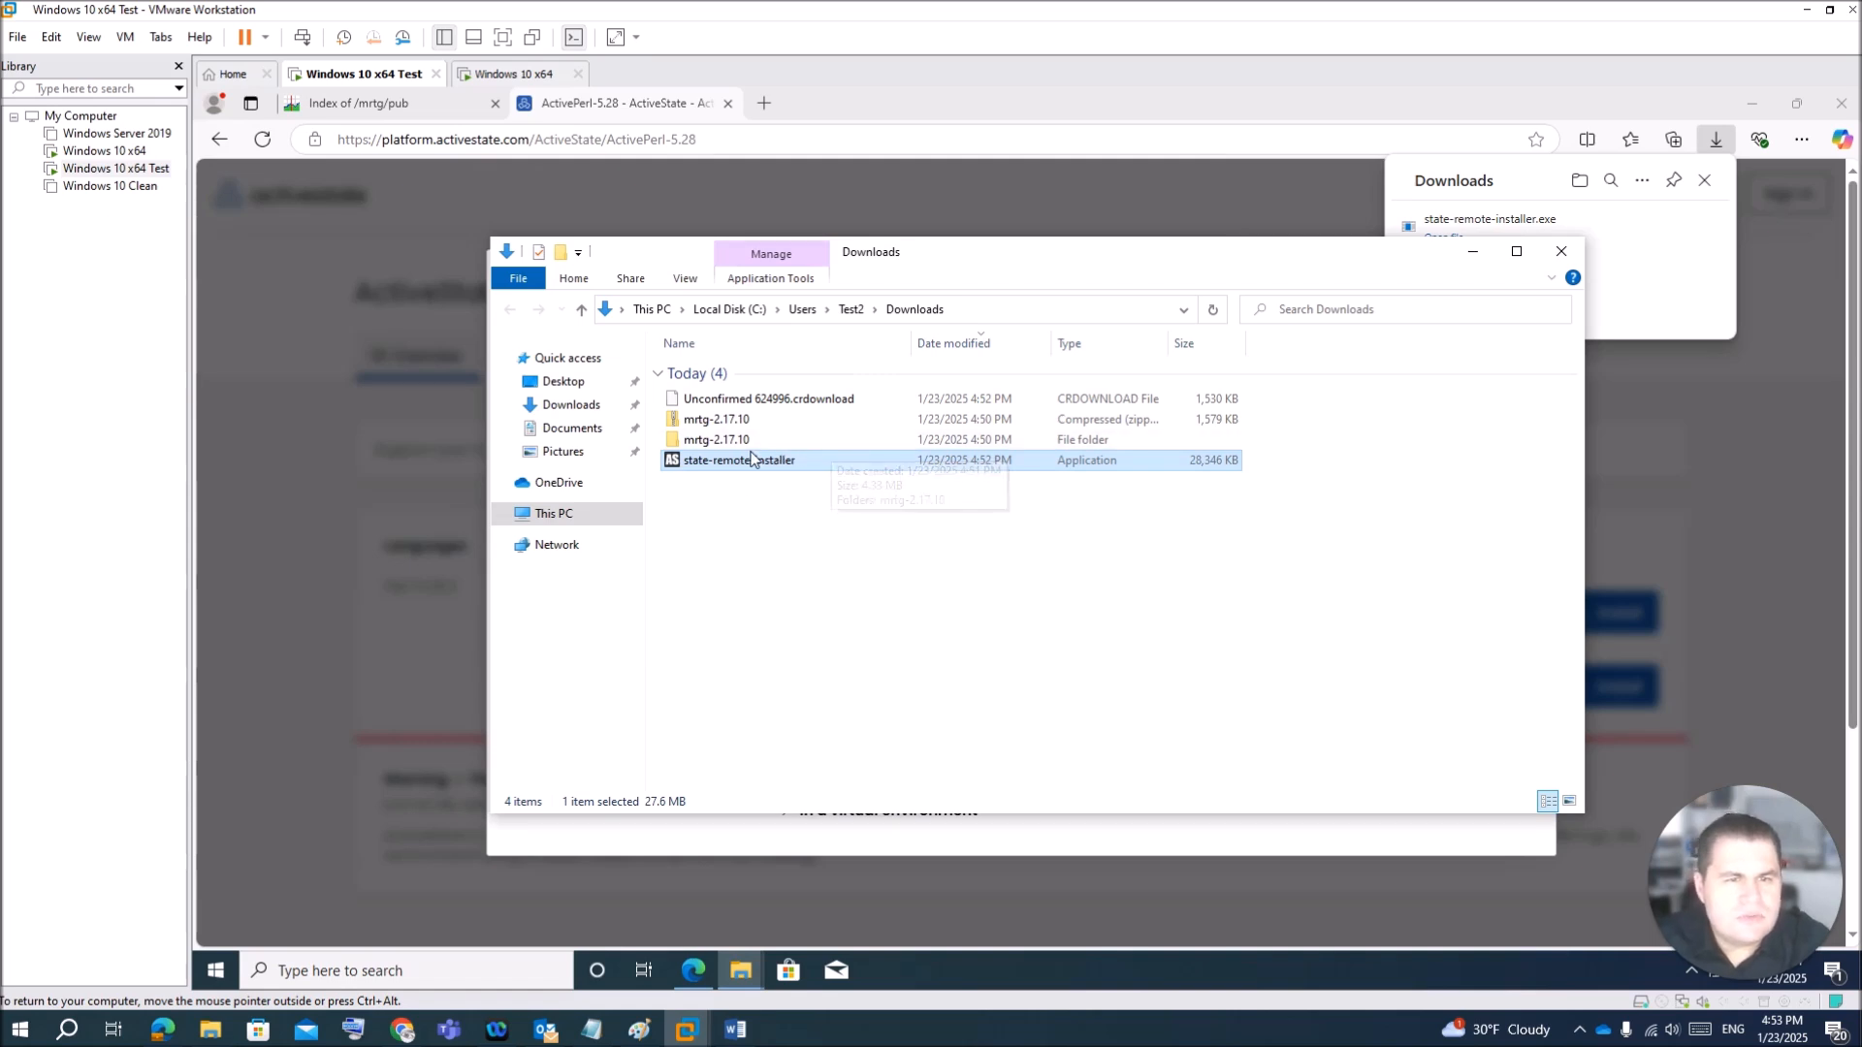
Step: Return to the ActivePerl install instructions and copy the Step 2 runtime checkout command
left_click_drag(1426, 260, 1529, 120)
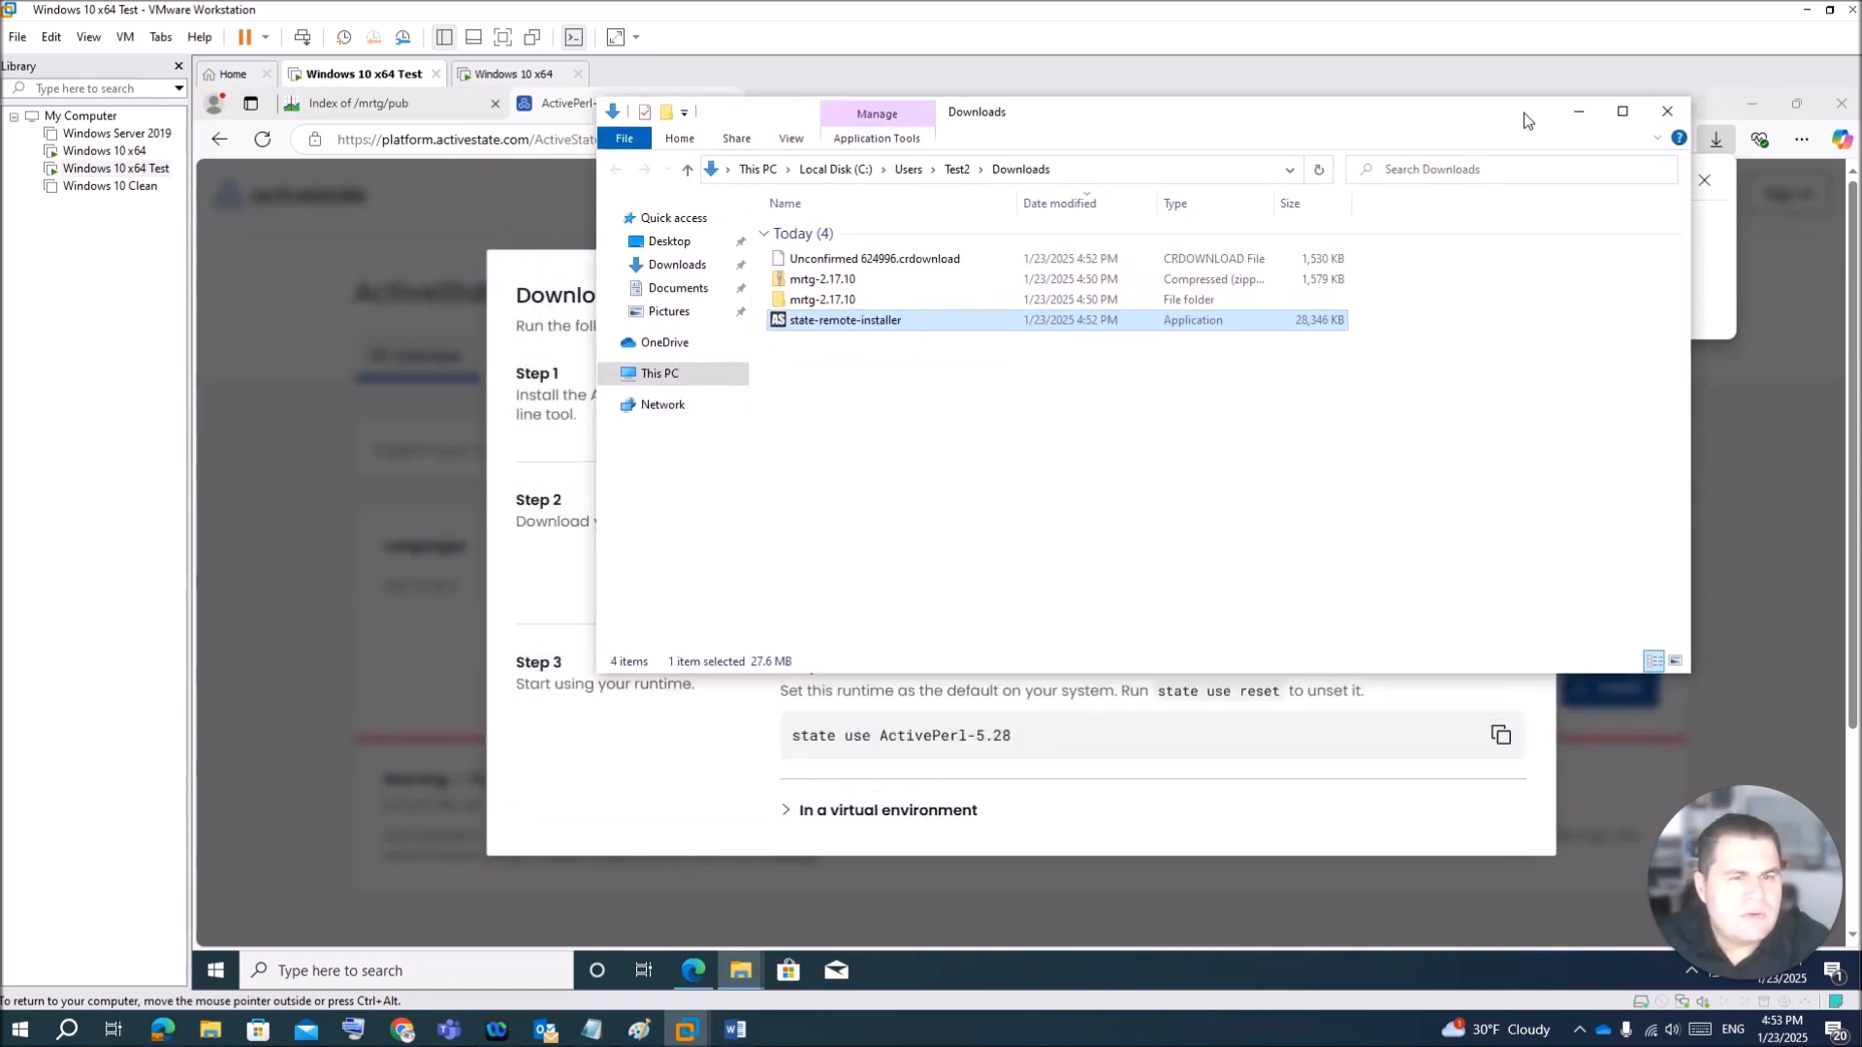
left_click(662, 784)
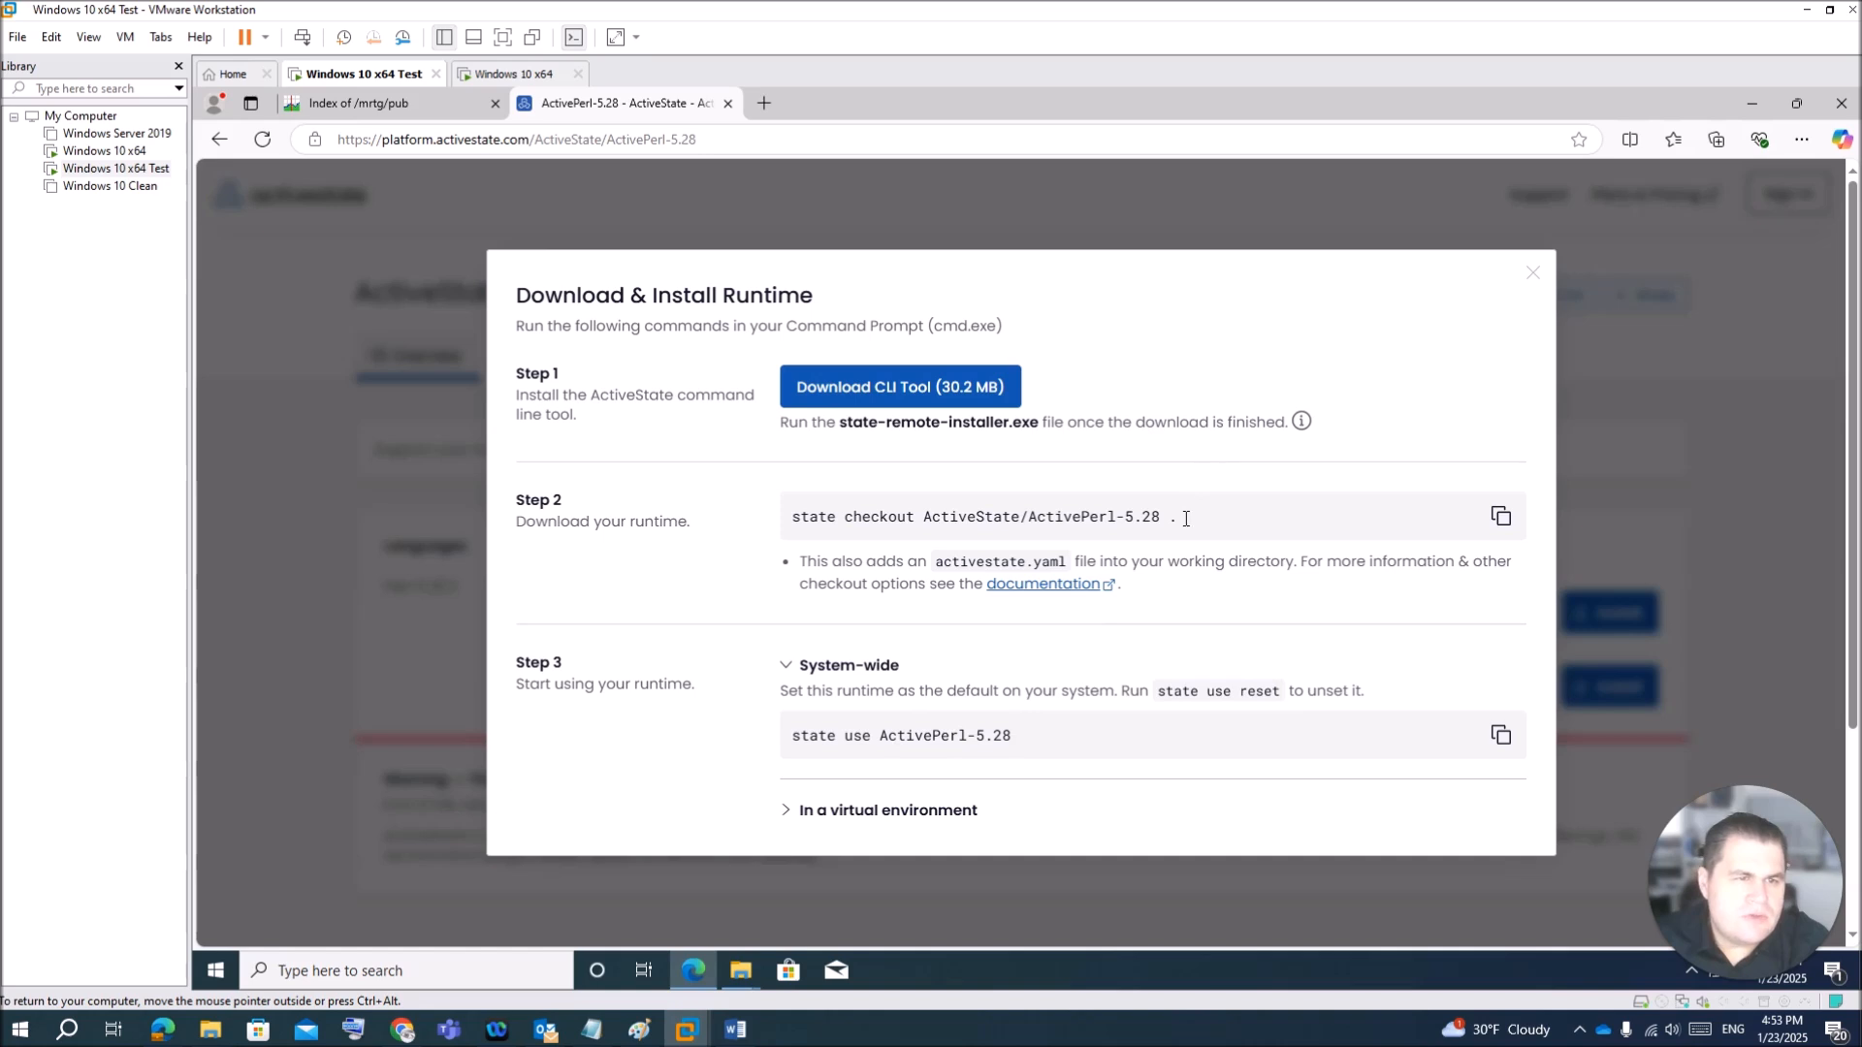
left_click(1505, 524)
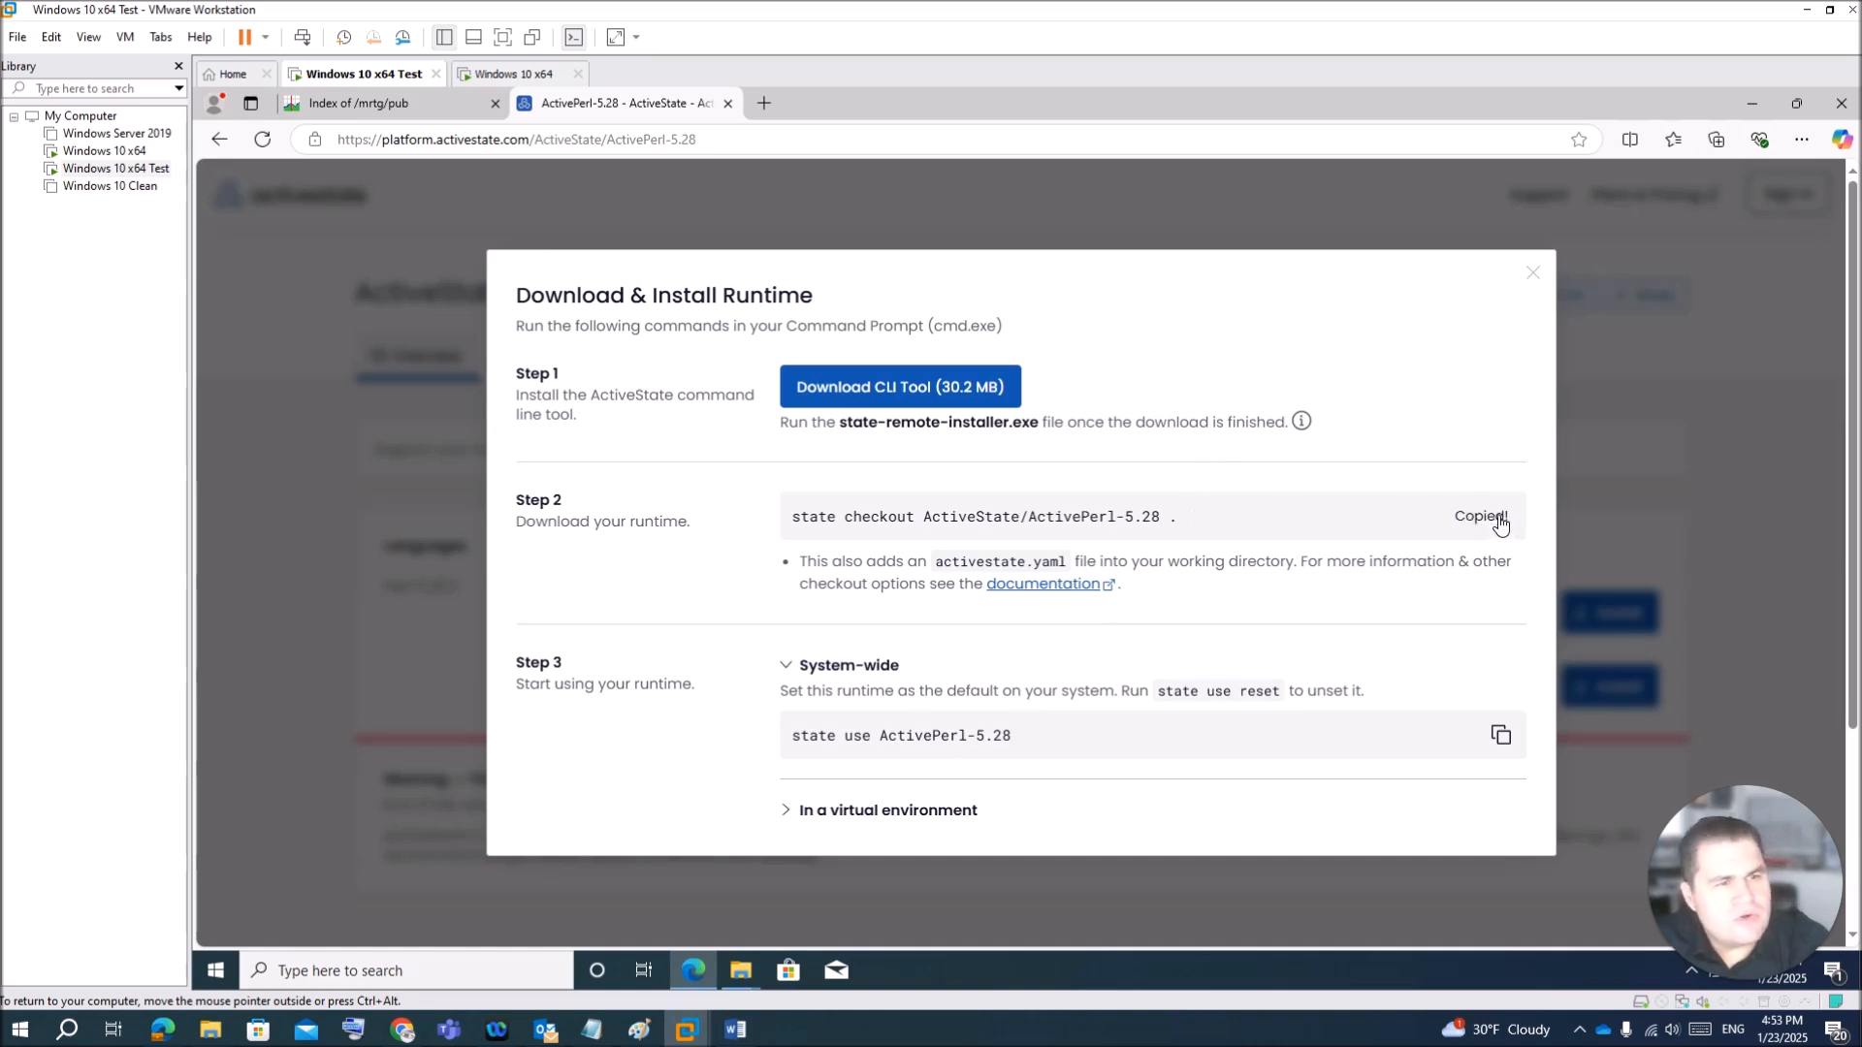
Step: Open Command Prompt and run the copied command "state checkout ActiveState/ActivePerl-5.28 ."
left_click(214, 972)
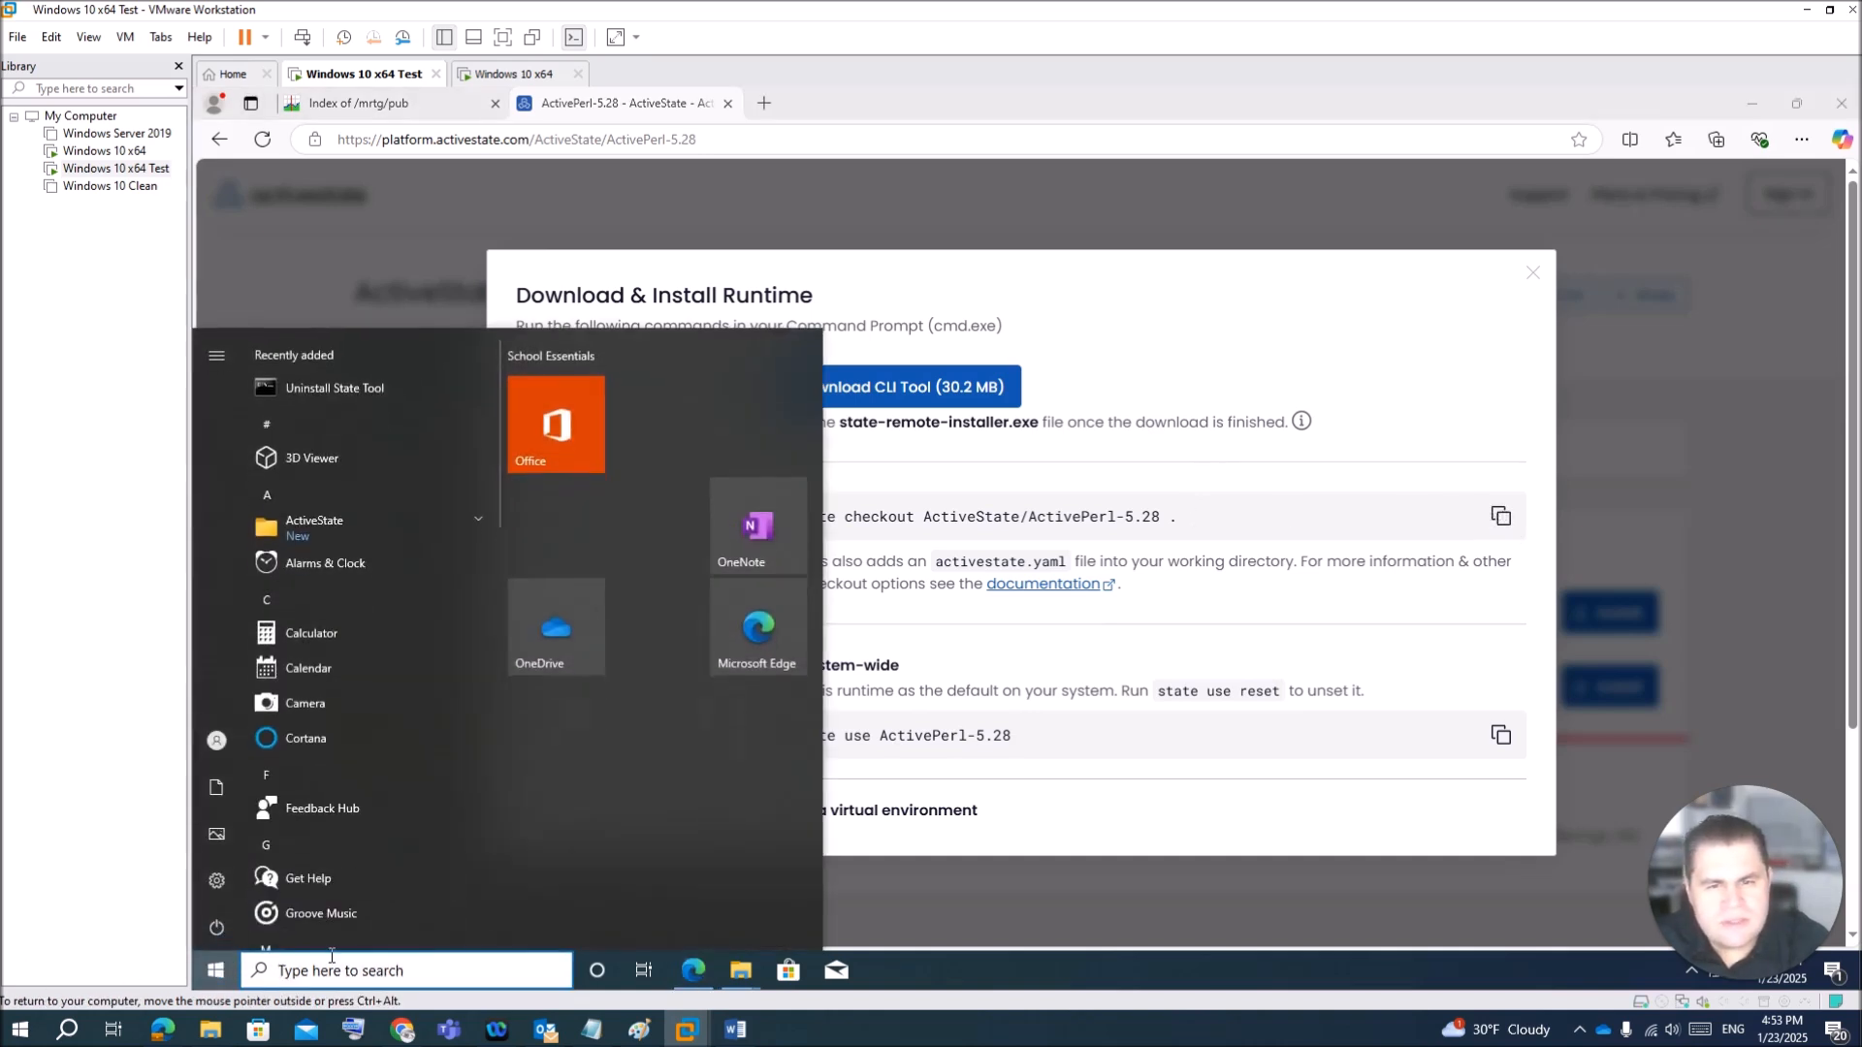
left_click(331, 969)
type("cmd")
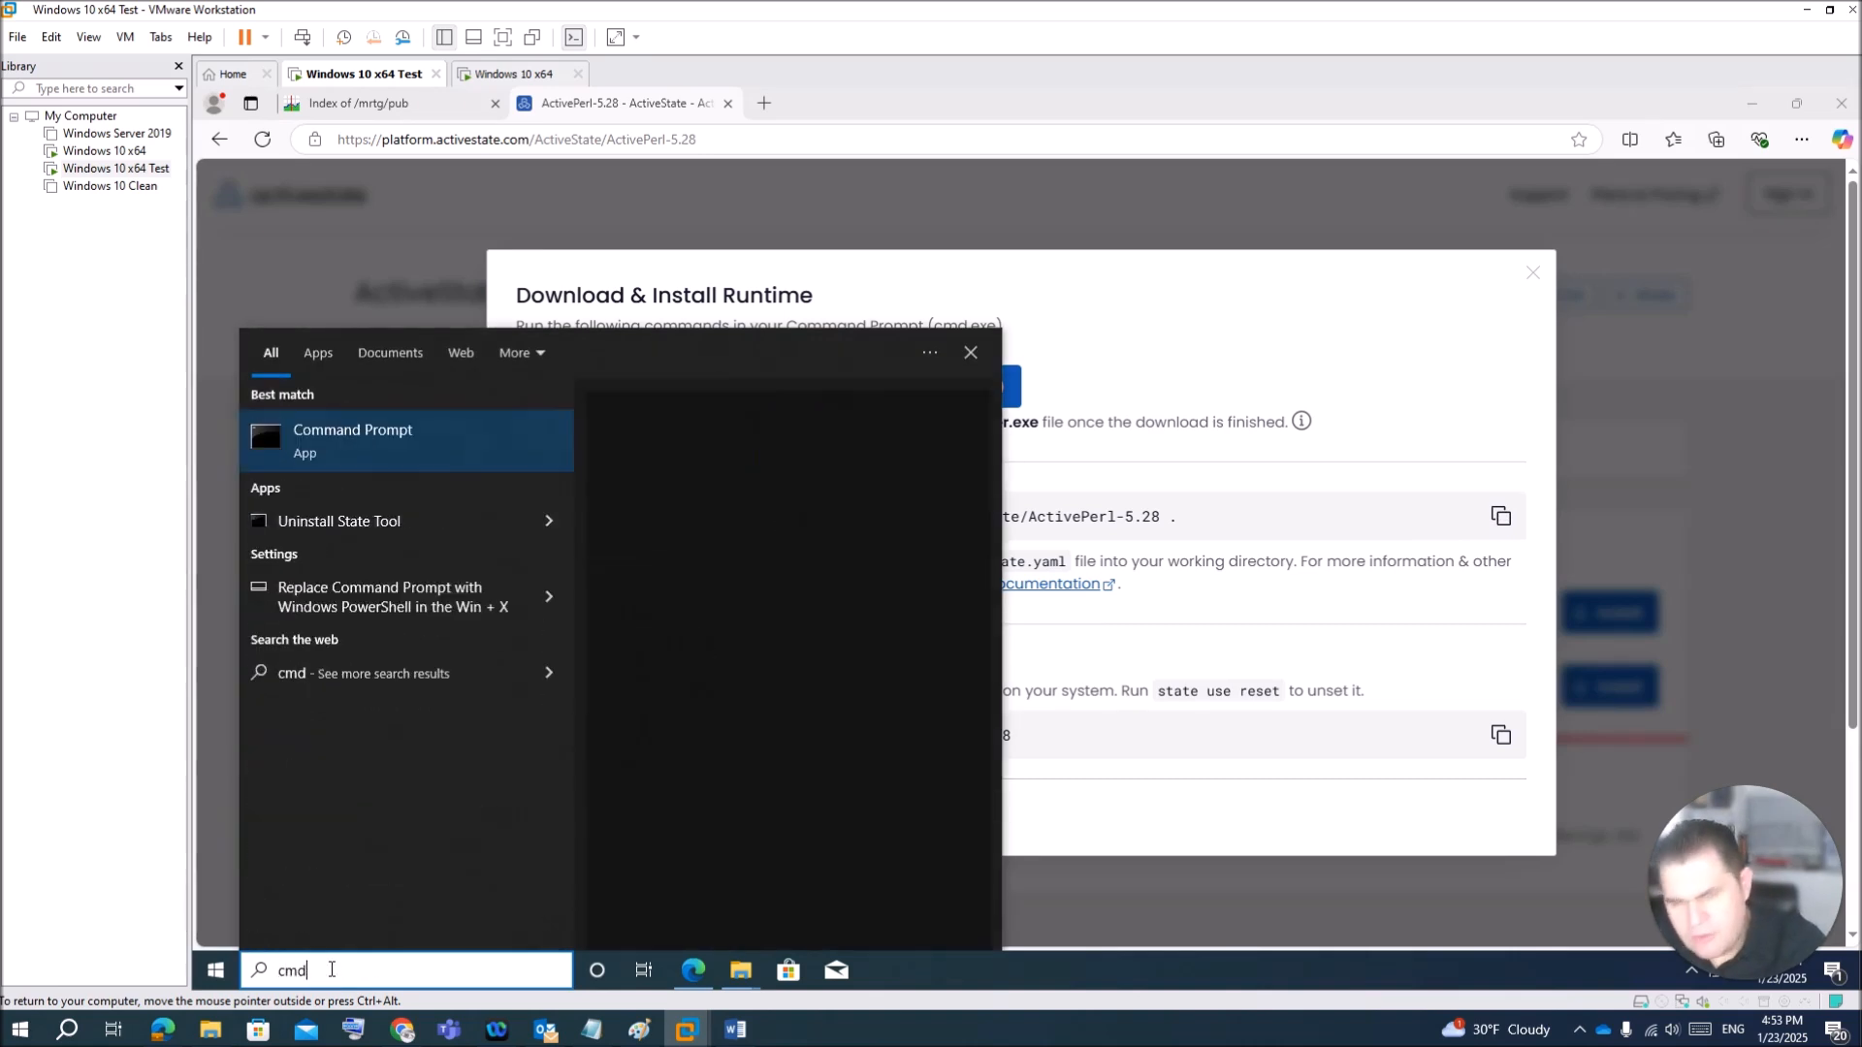
key("Return")
right_click(502, 455)
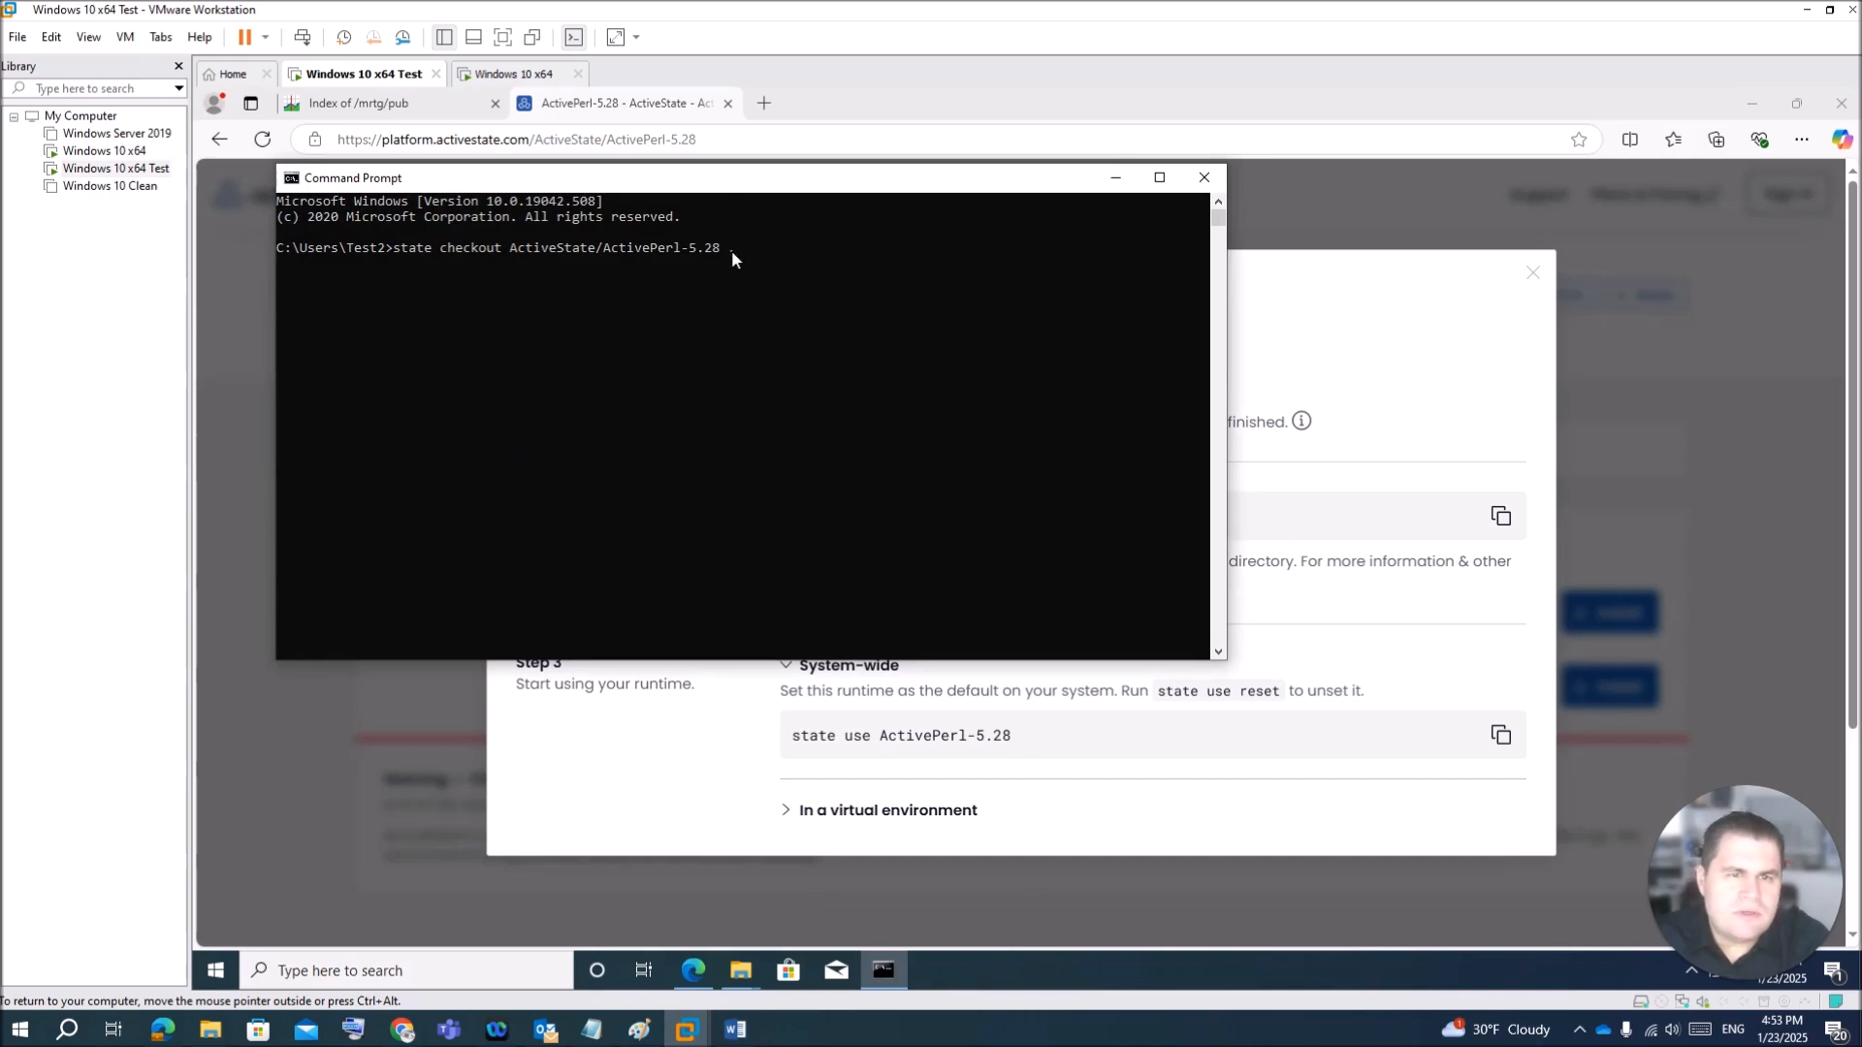
key("Return")
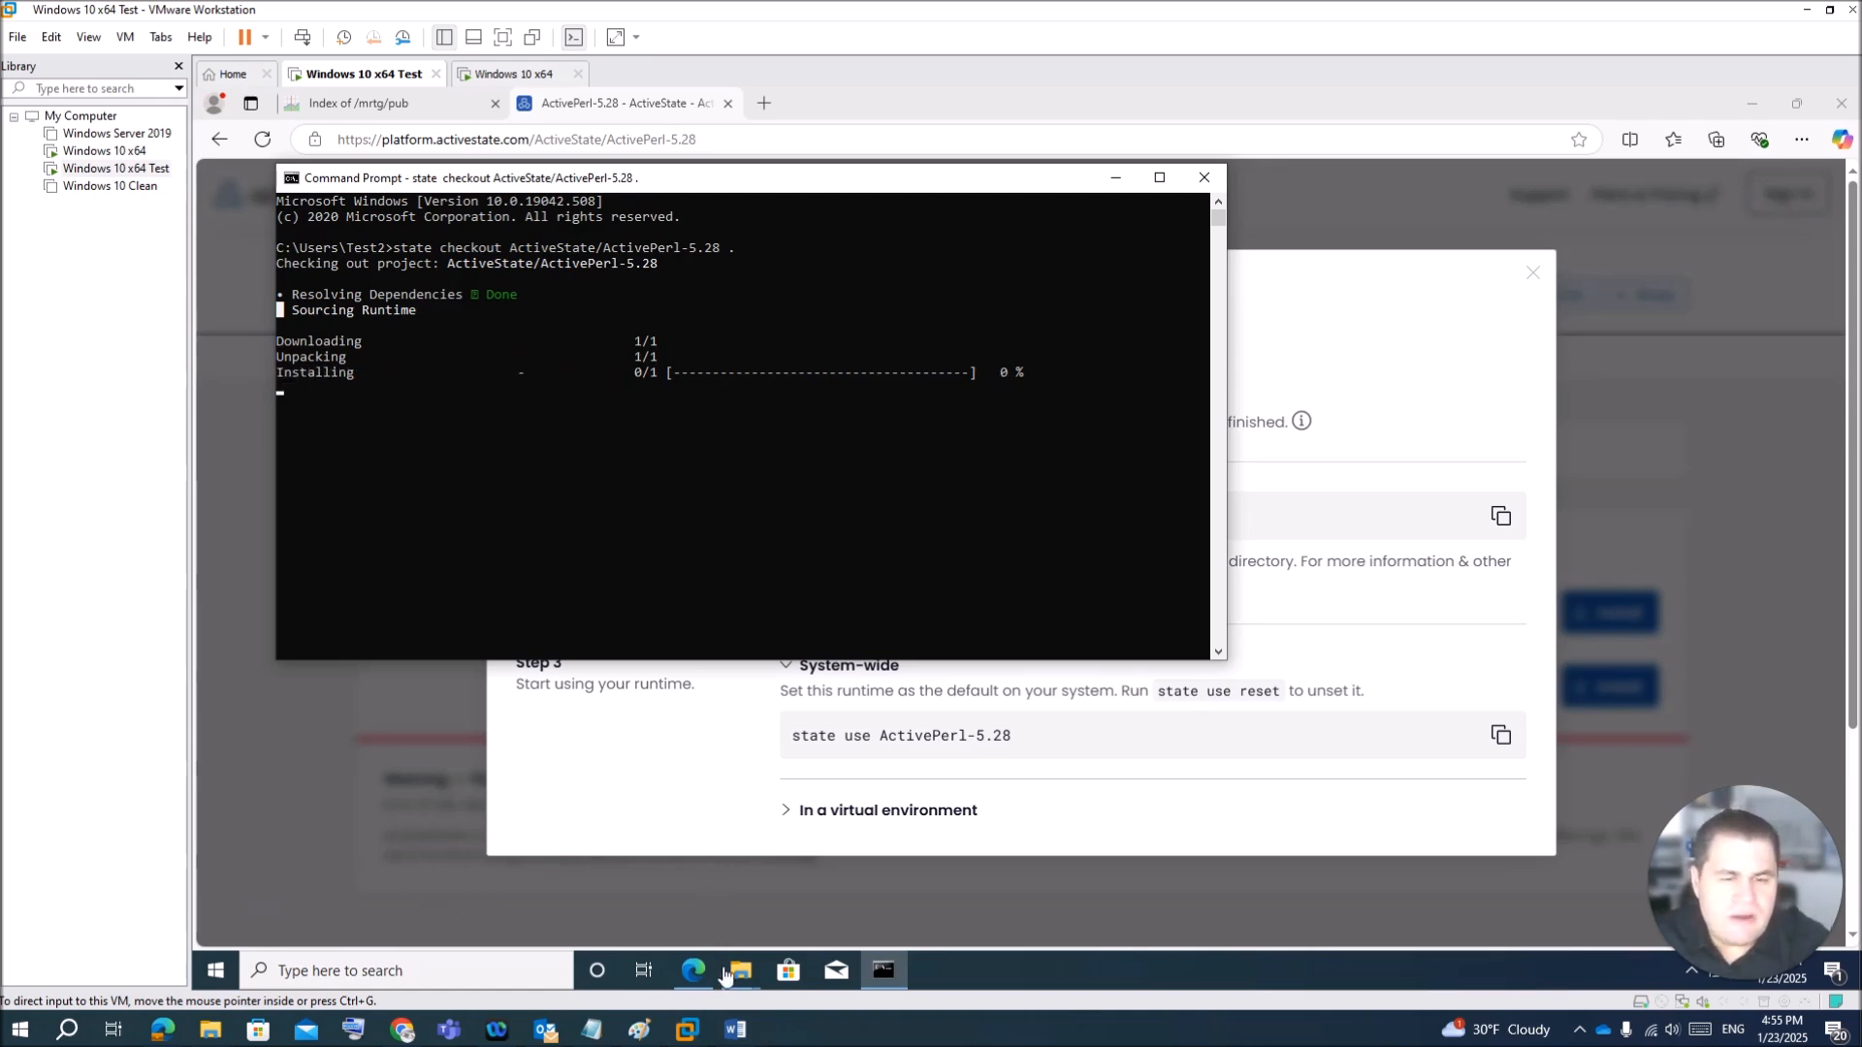
Step: Open the C: drive in the virtual machine and create a folder named mrtg at its root
left_click(218, 973)
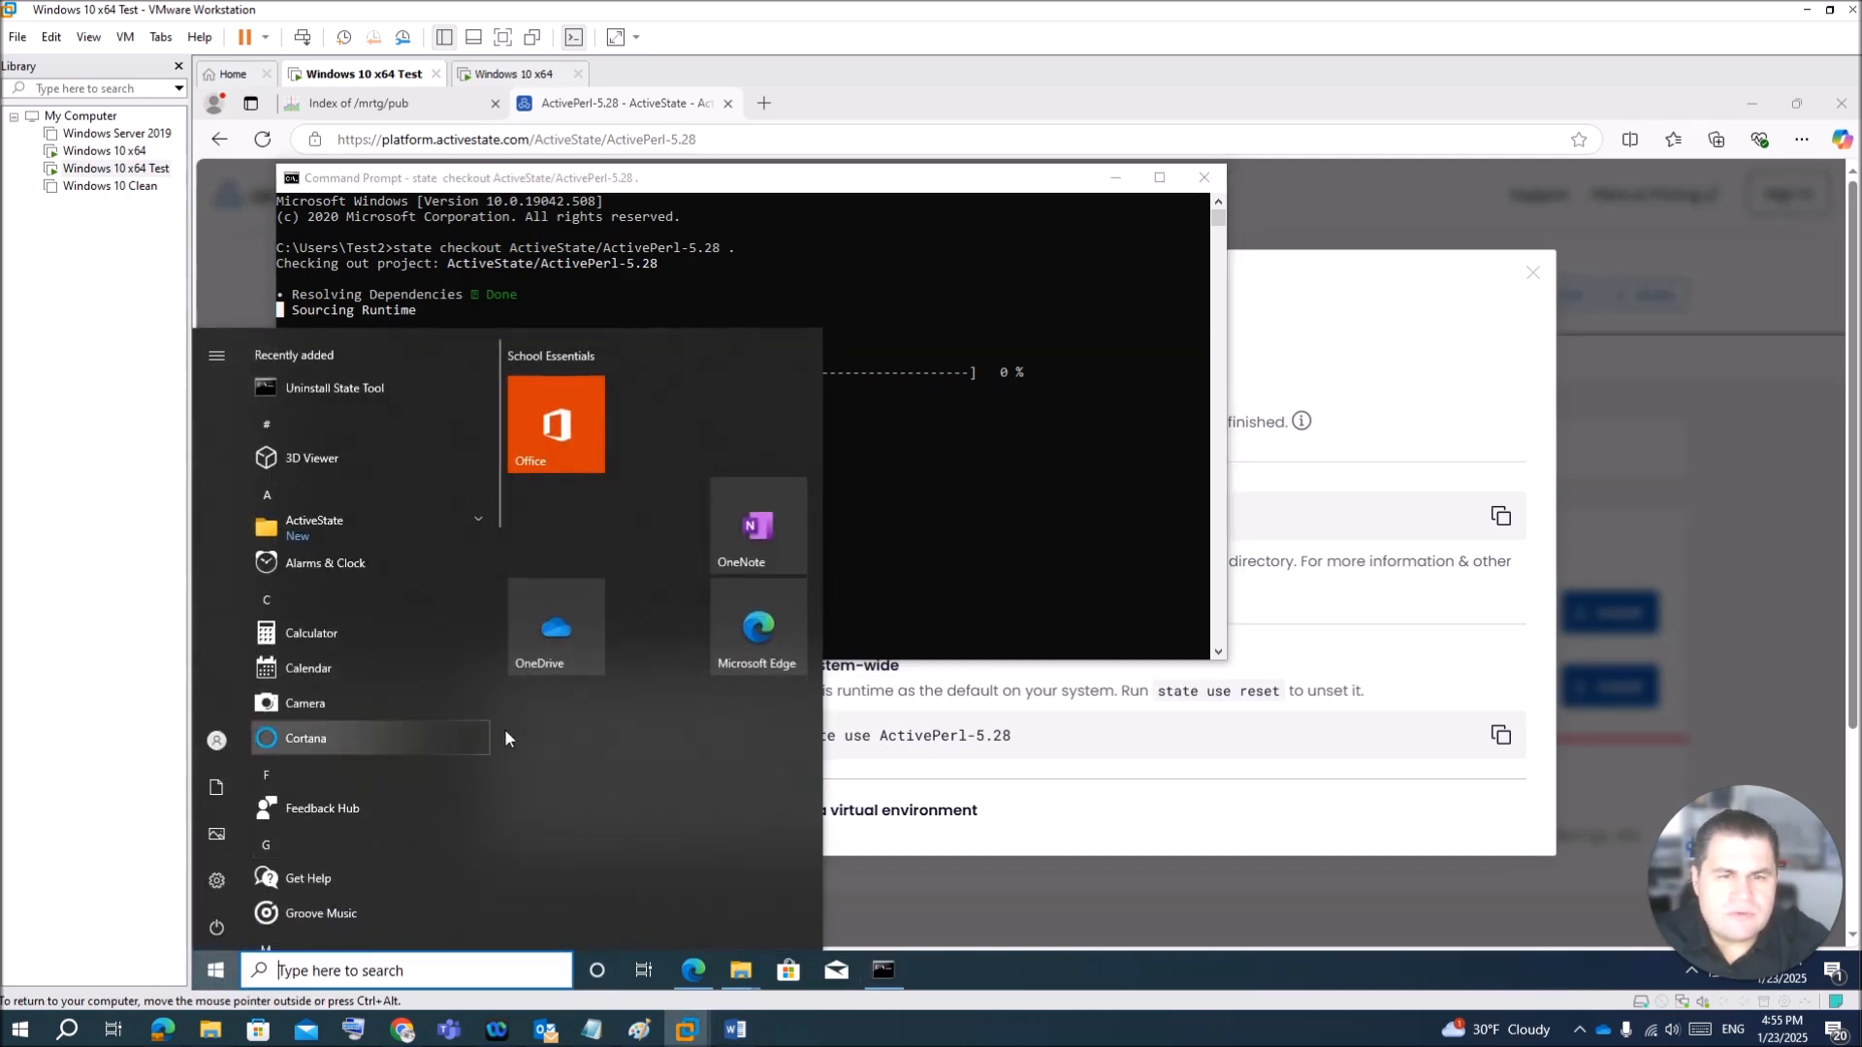
left_click(315, 522)
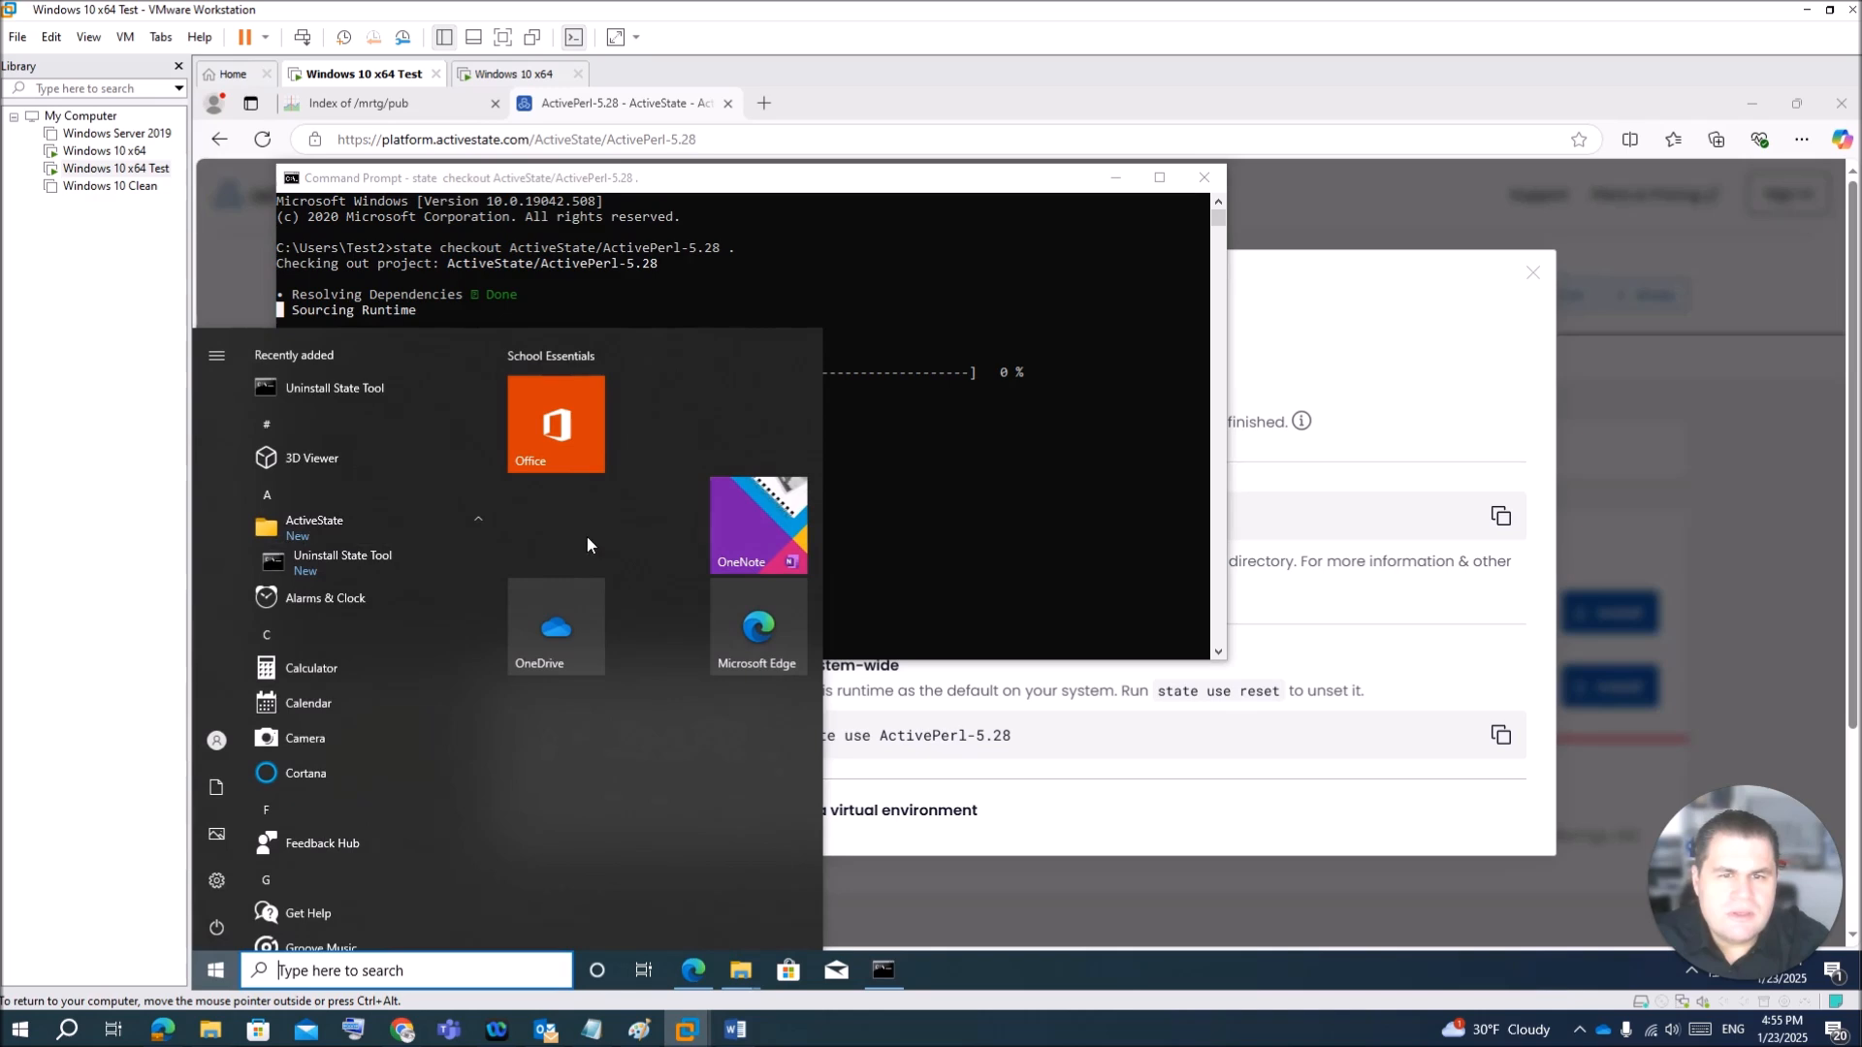
left_click(359, 972)
type("c:")
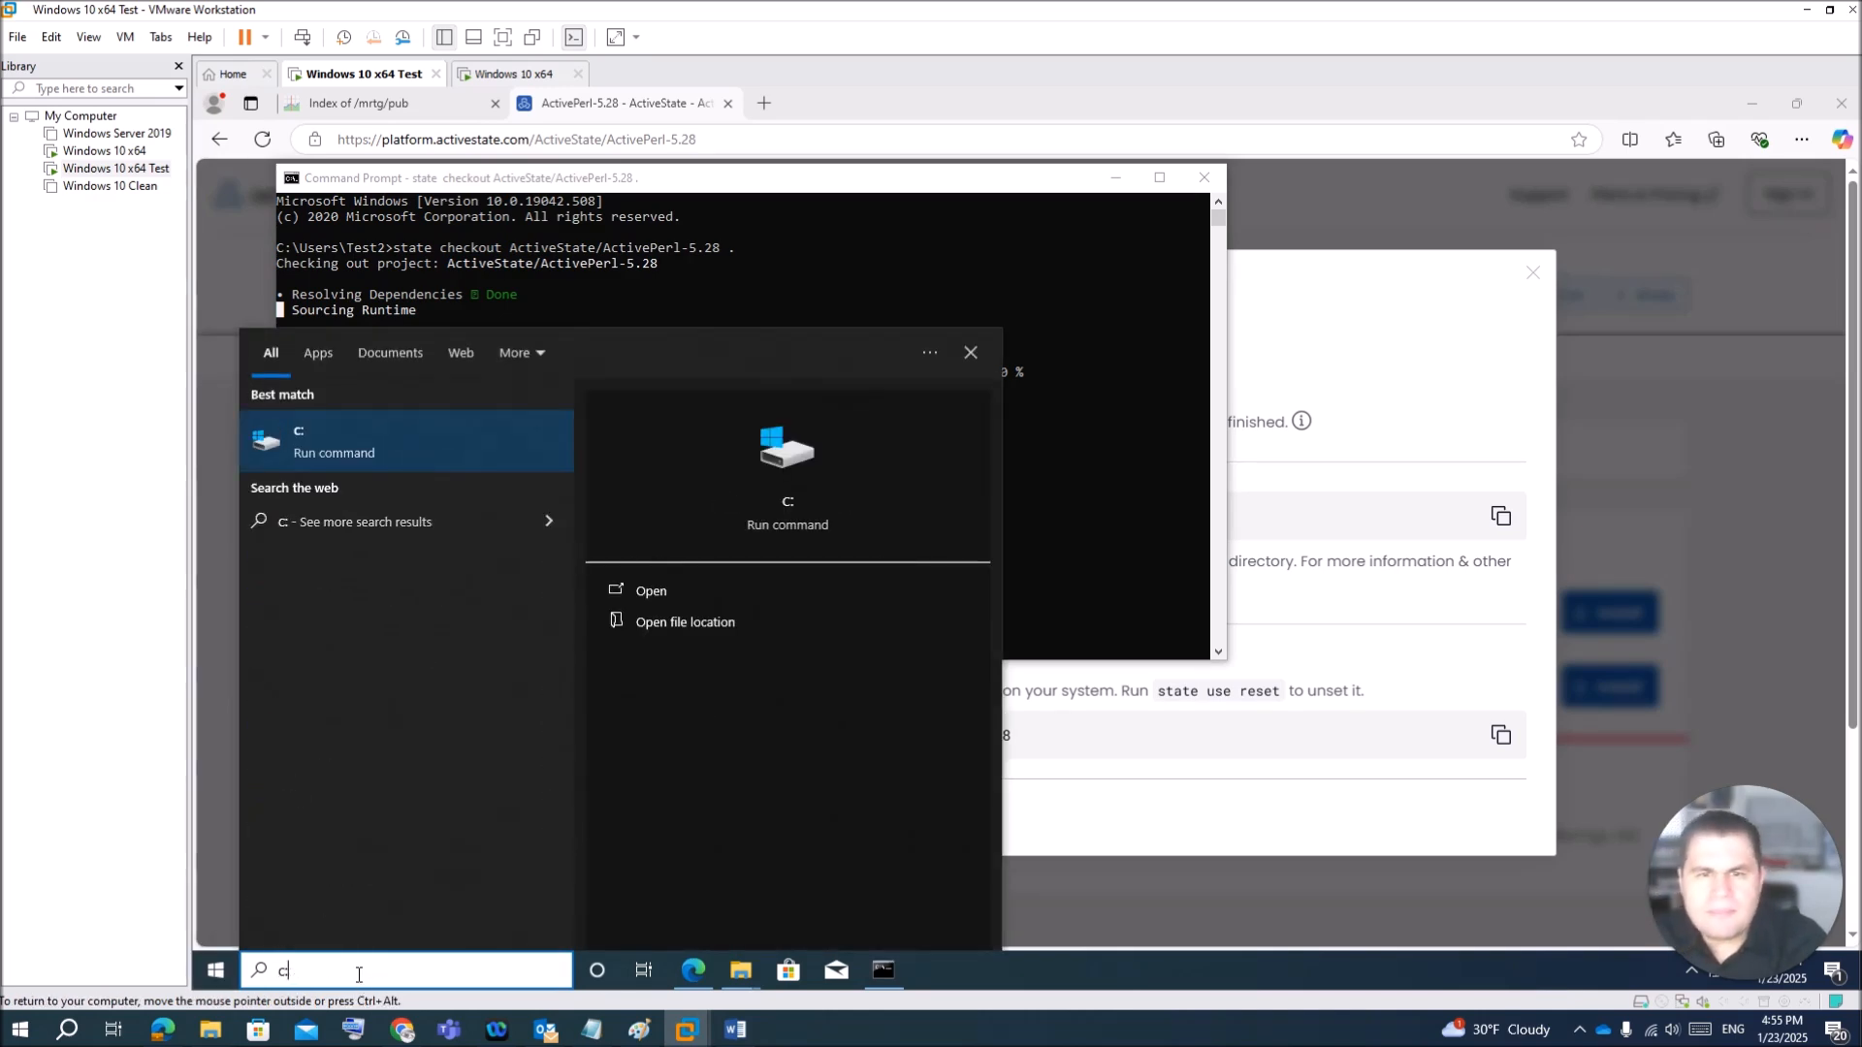
left_click(394, 431)
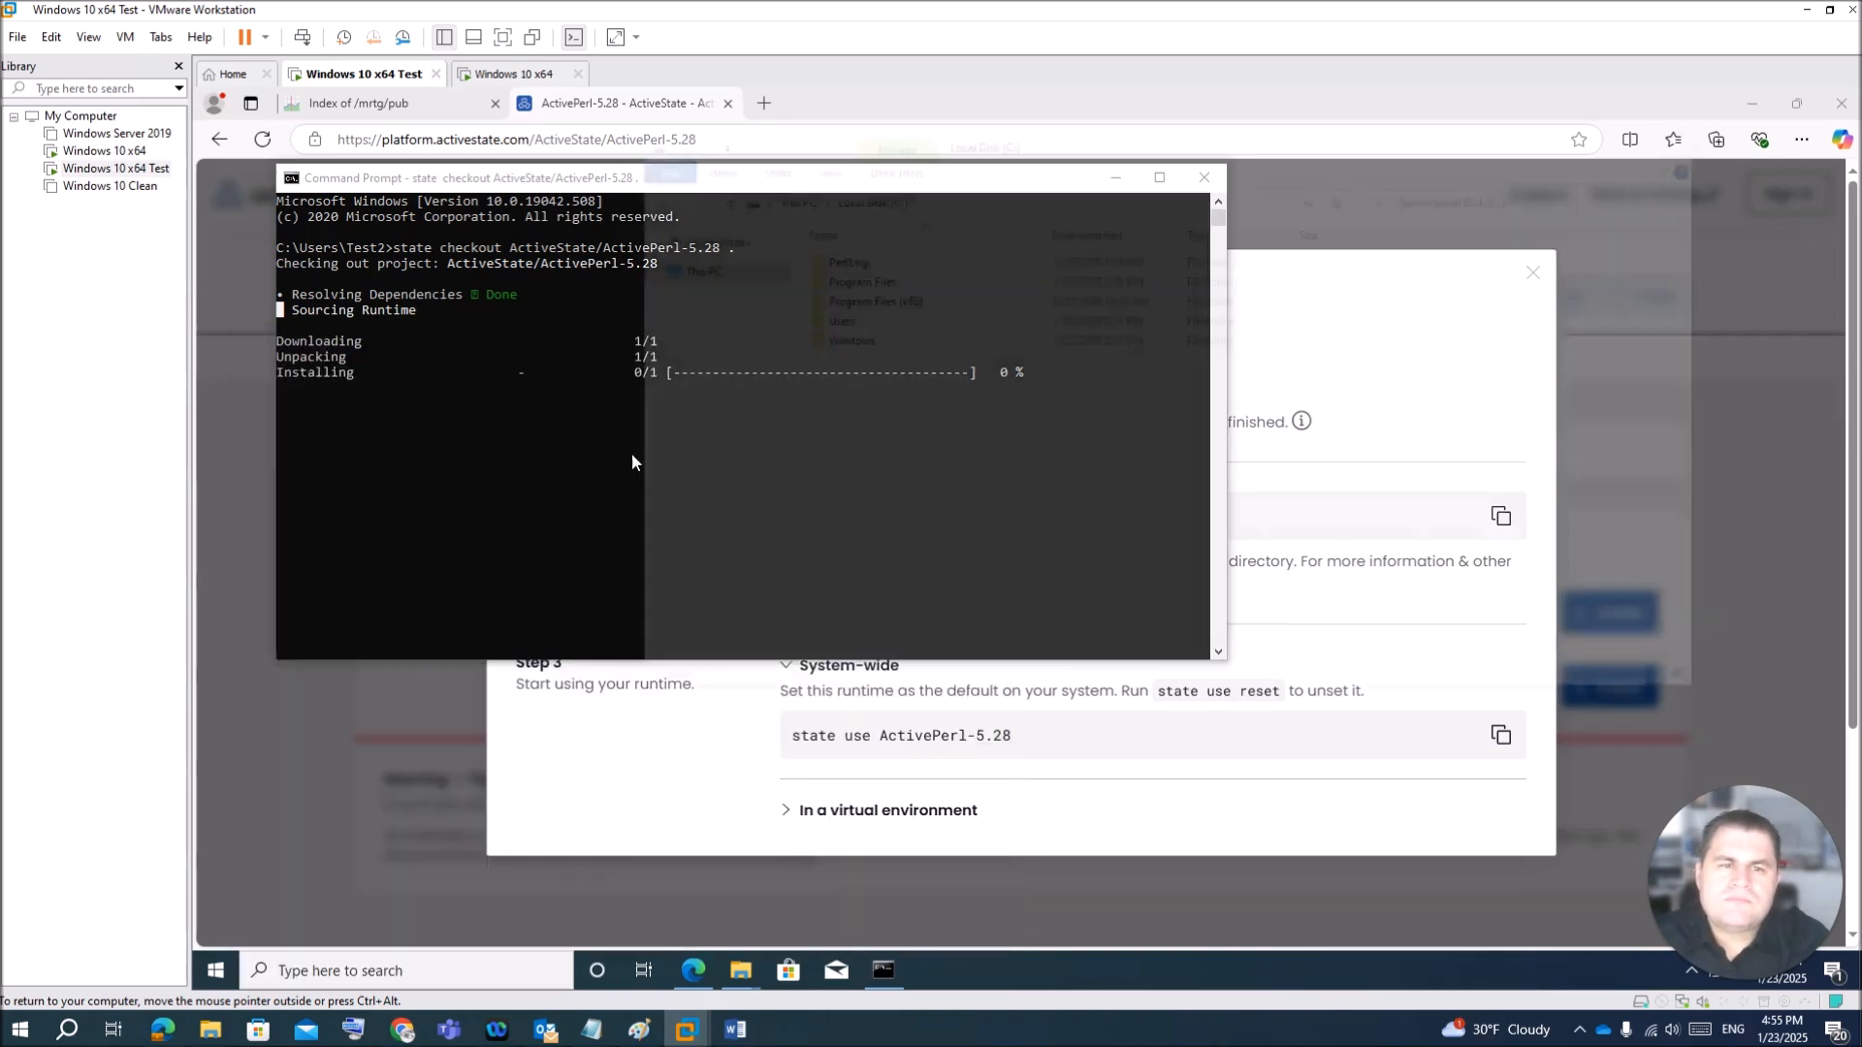
right_click(943, 429)
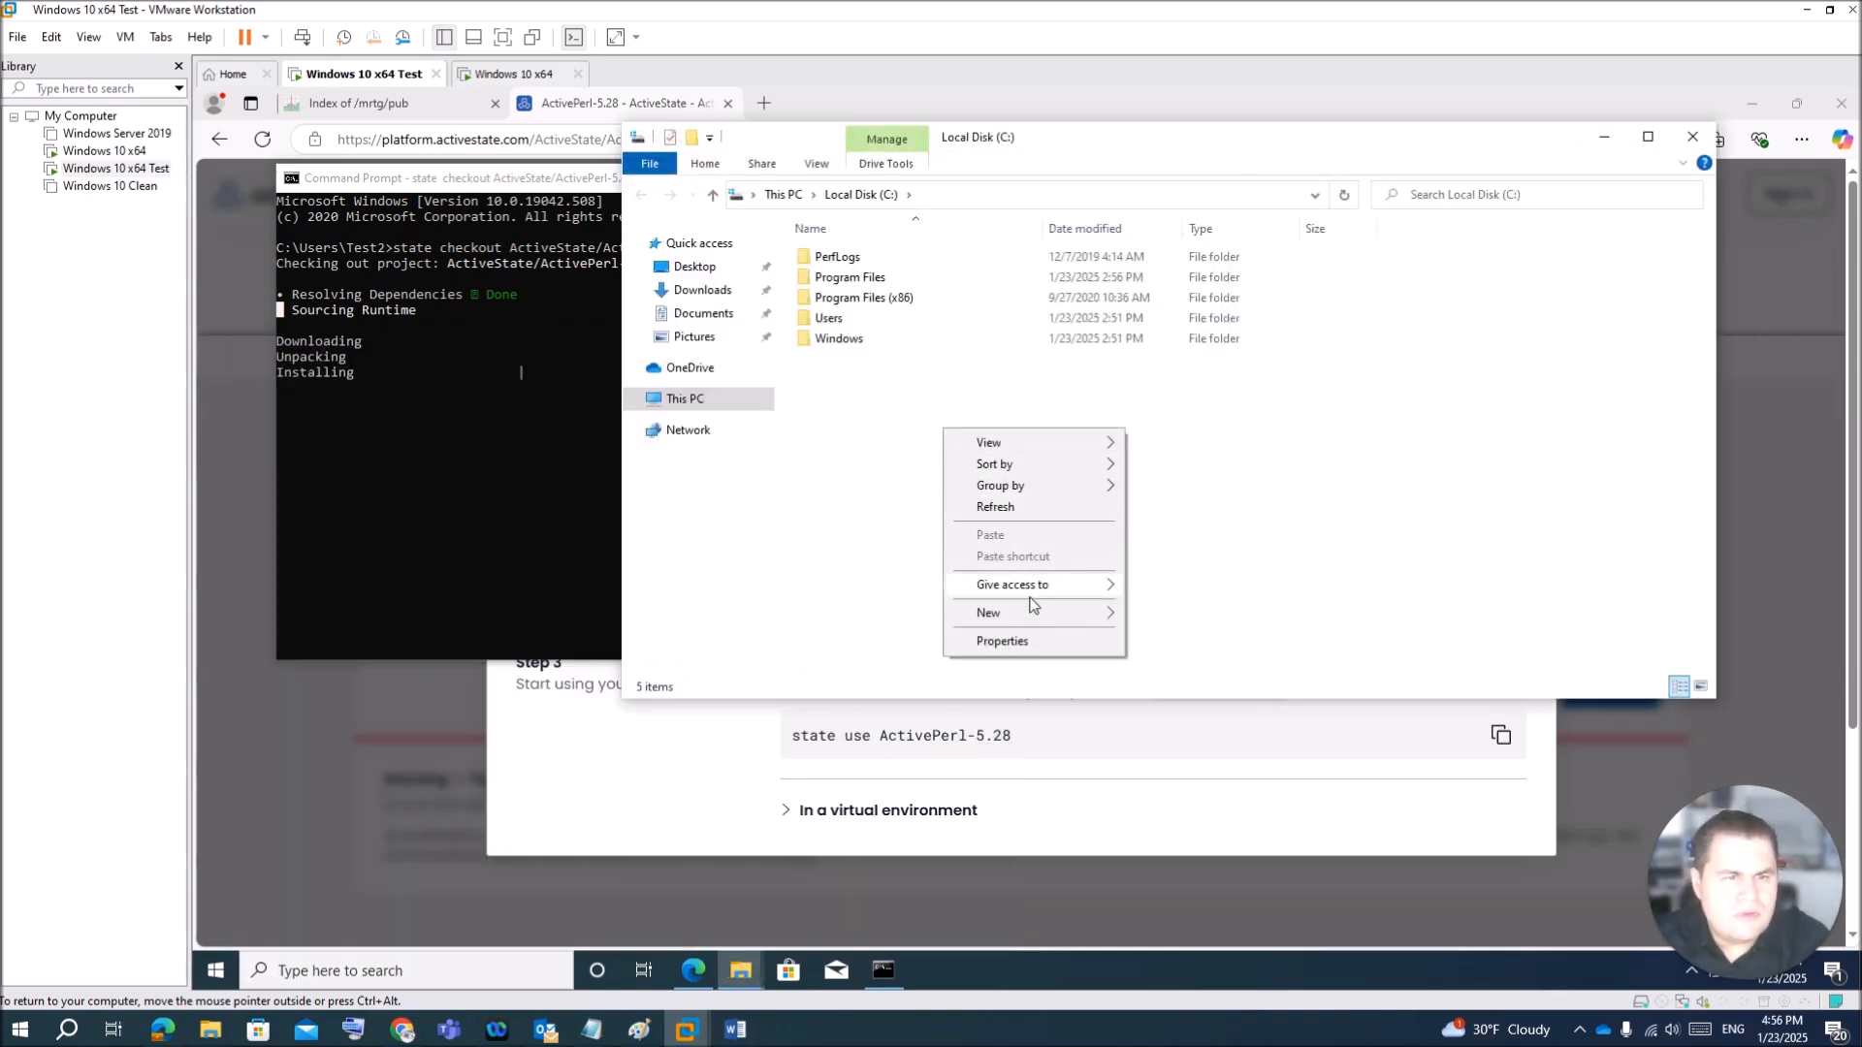
mouse_move(1037, 618)
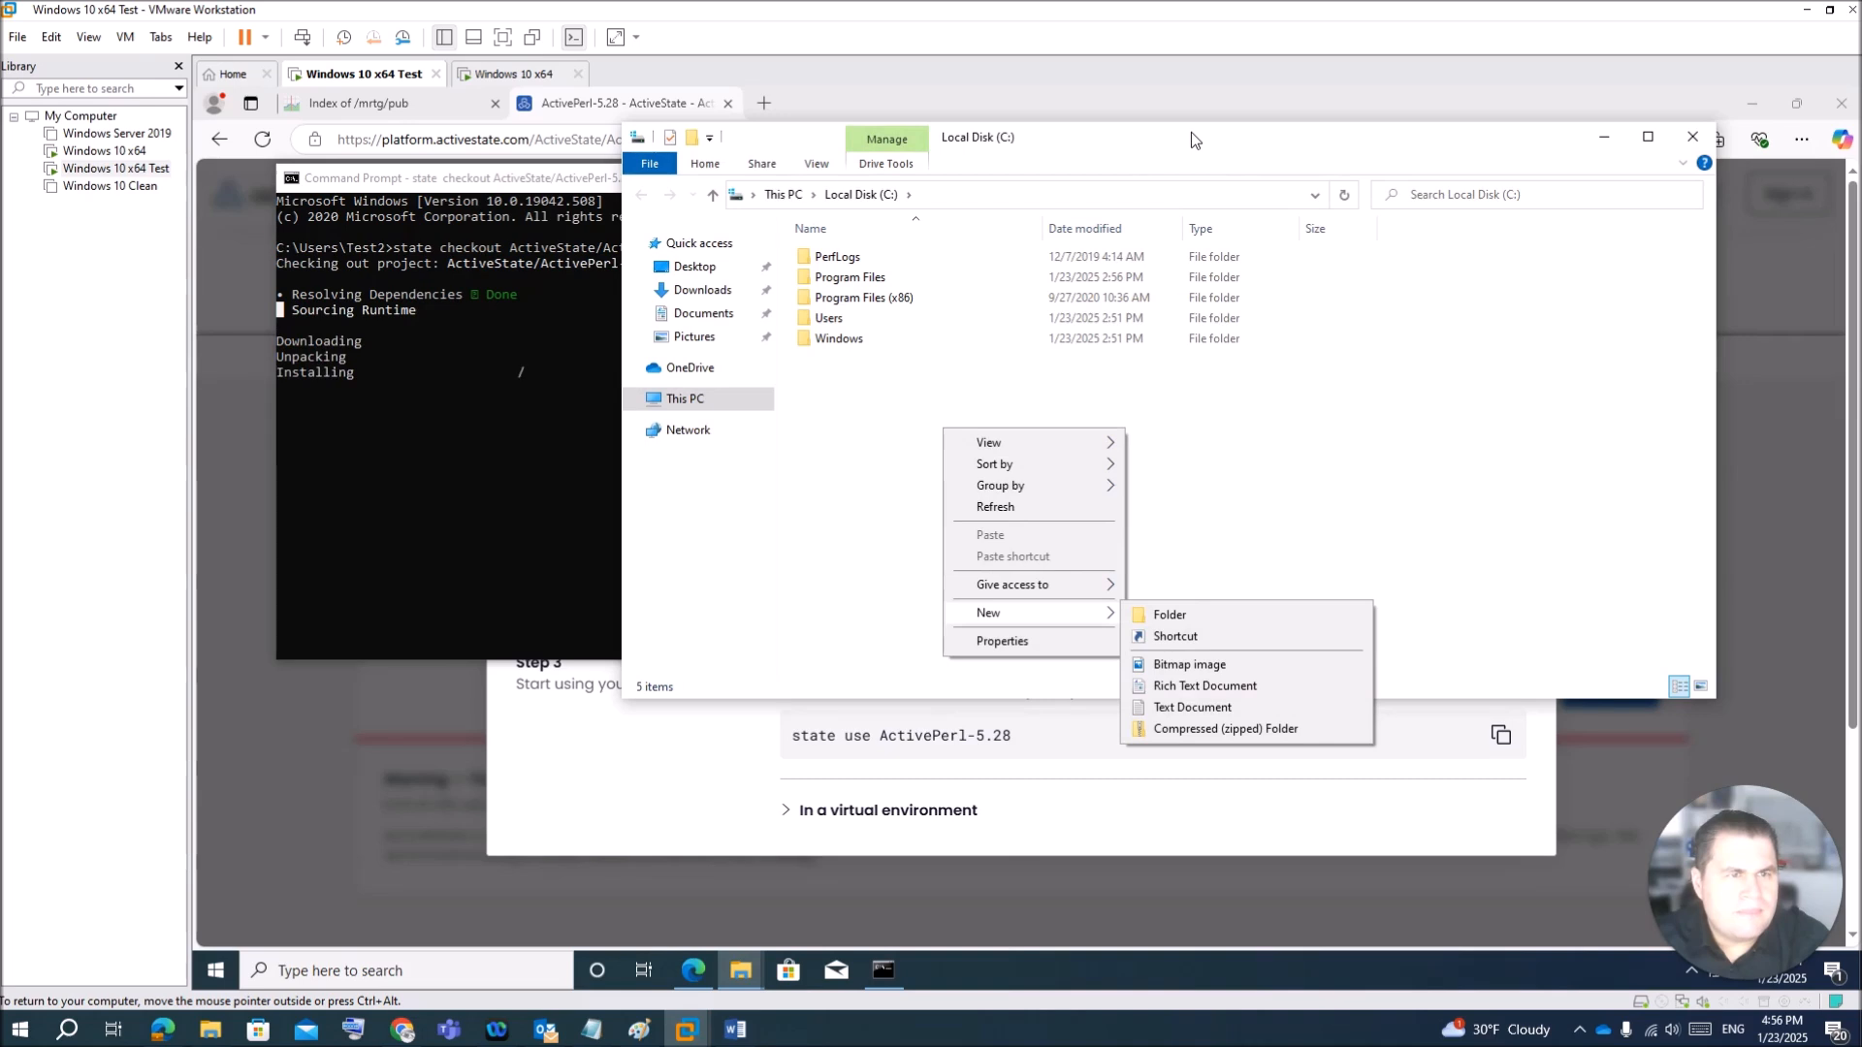
left_click(1225, 613)
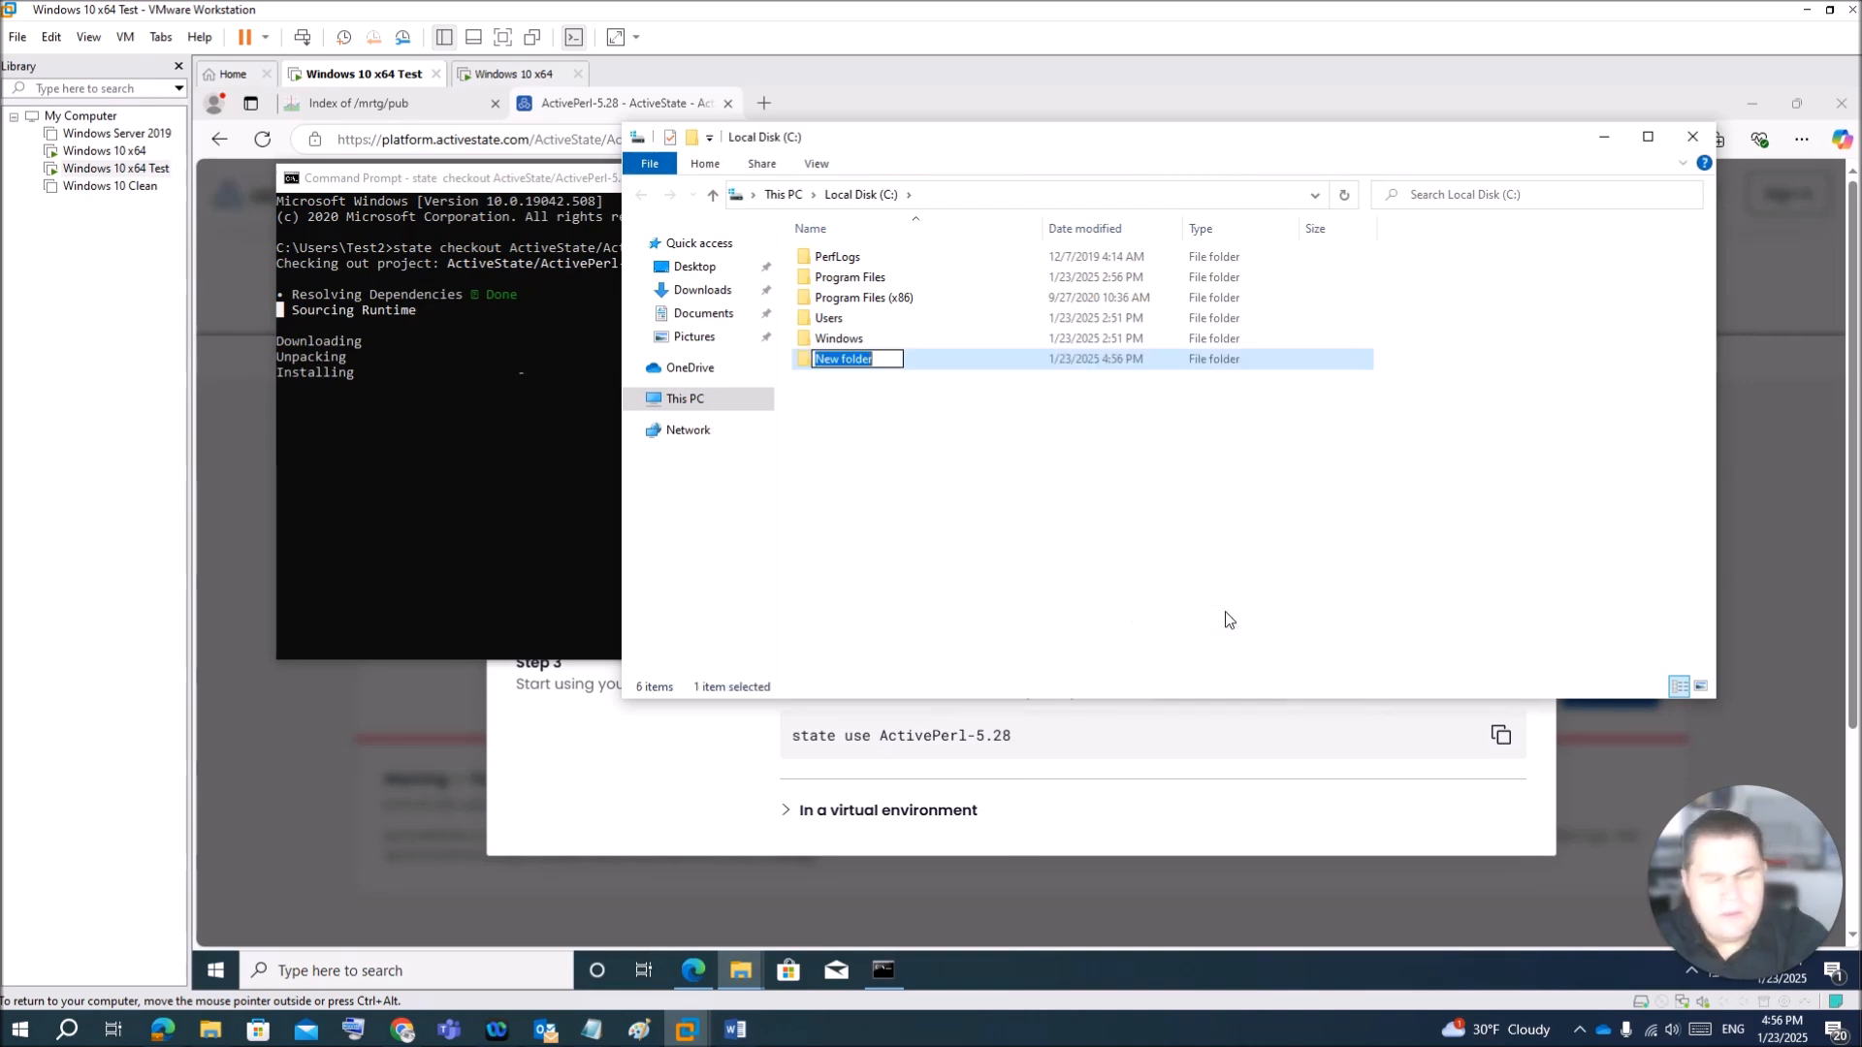
type("mrtg")
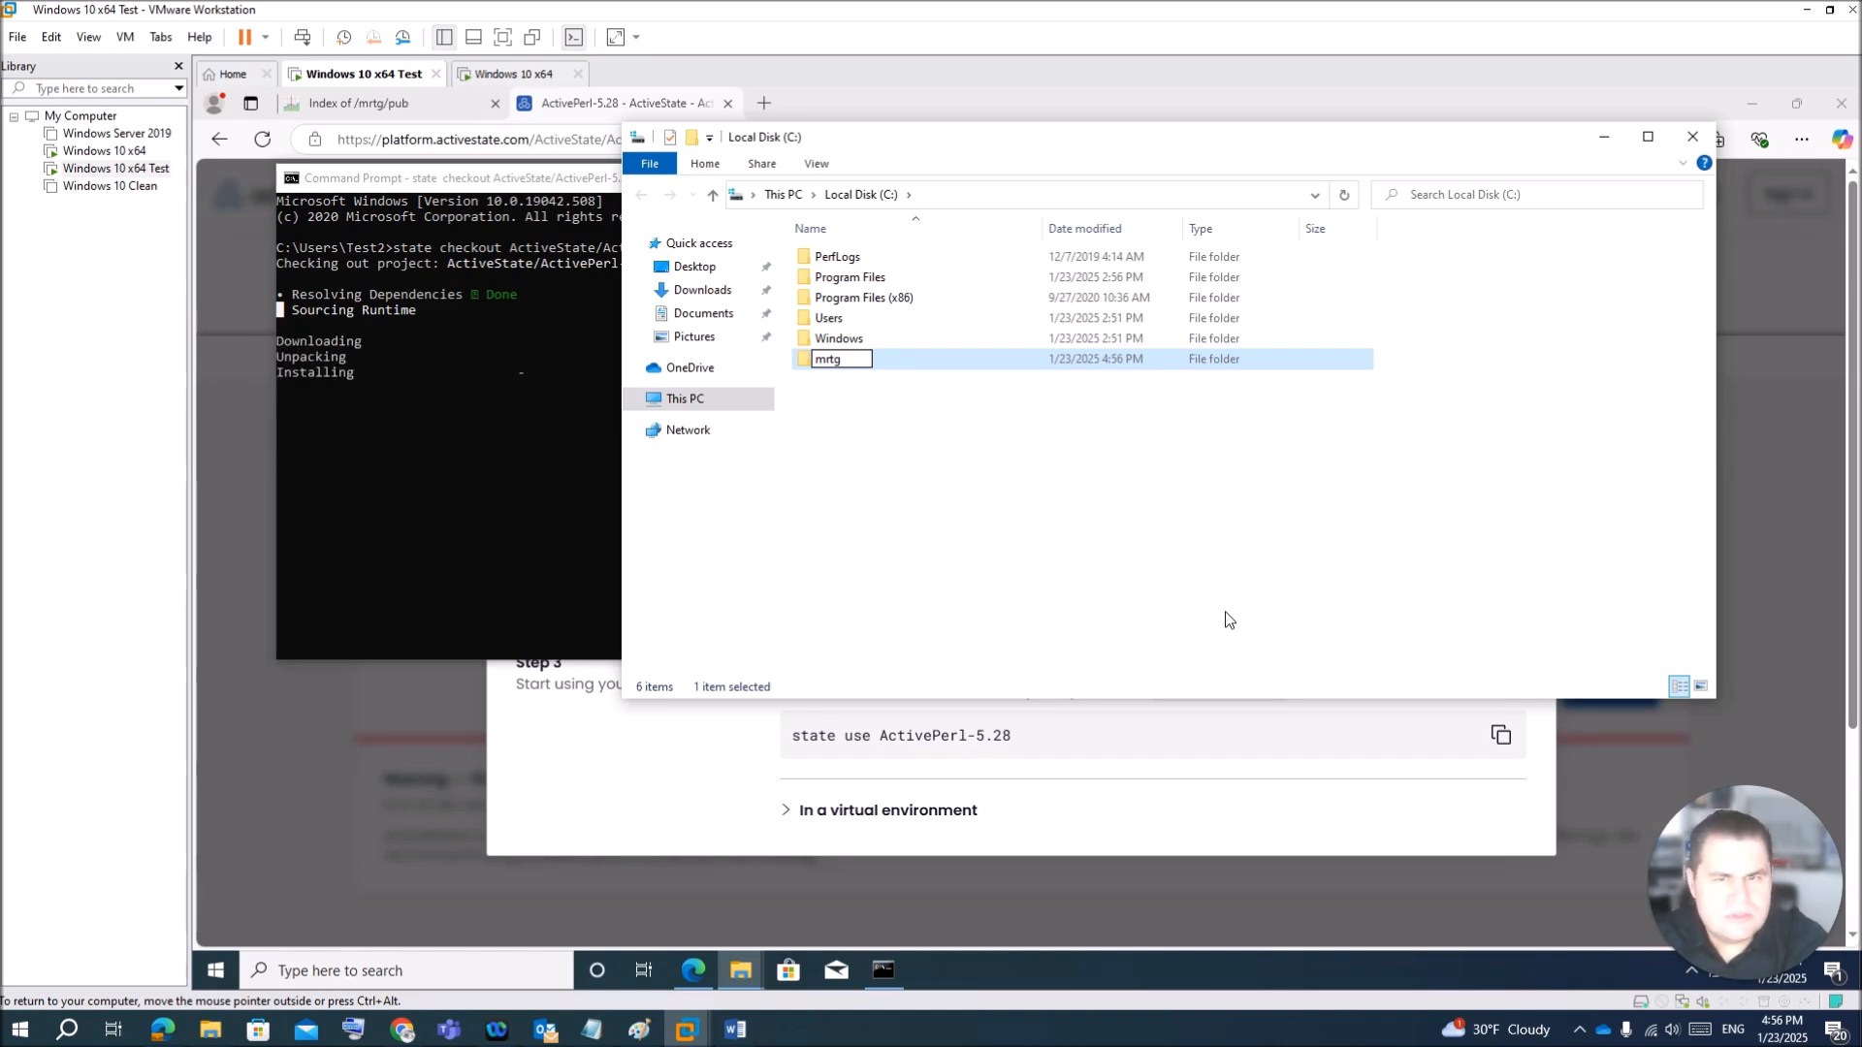
key("Return")
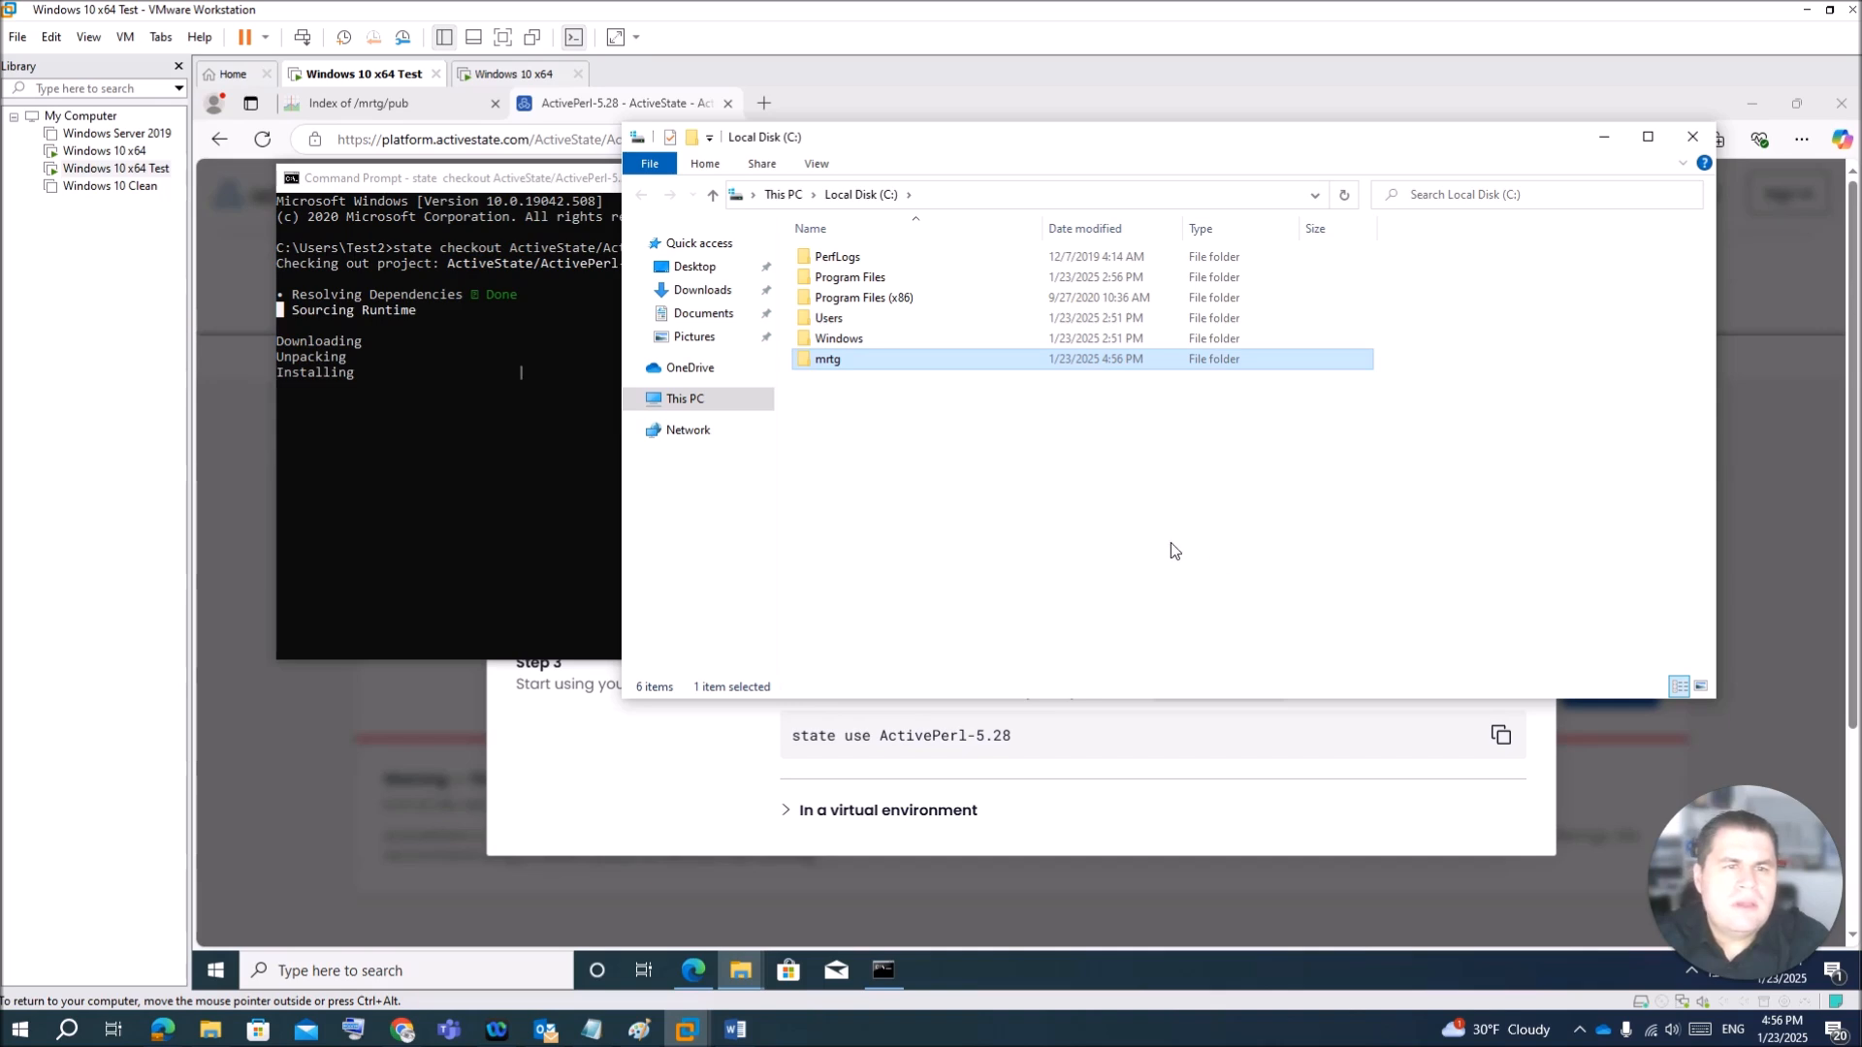
Step: Create a second folder named www at the root of the C: drive
right_click(1135, 534)
mouse_move(1274, 743)
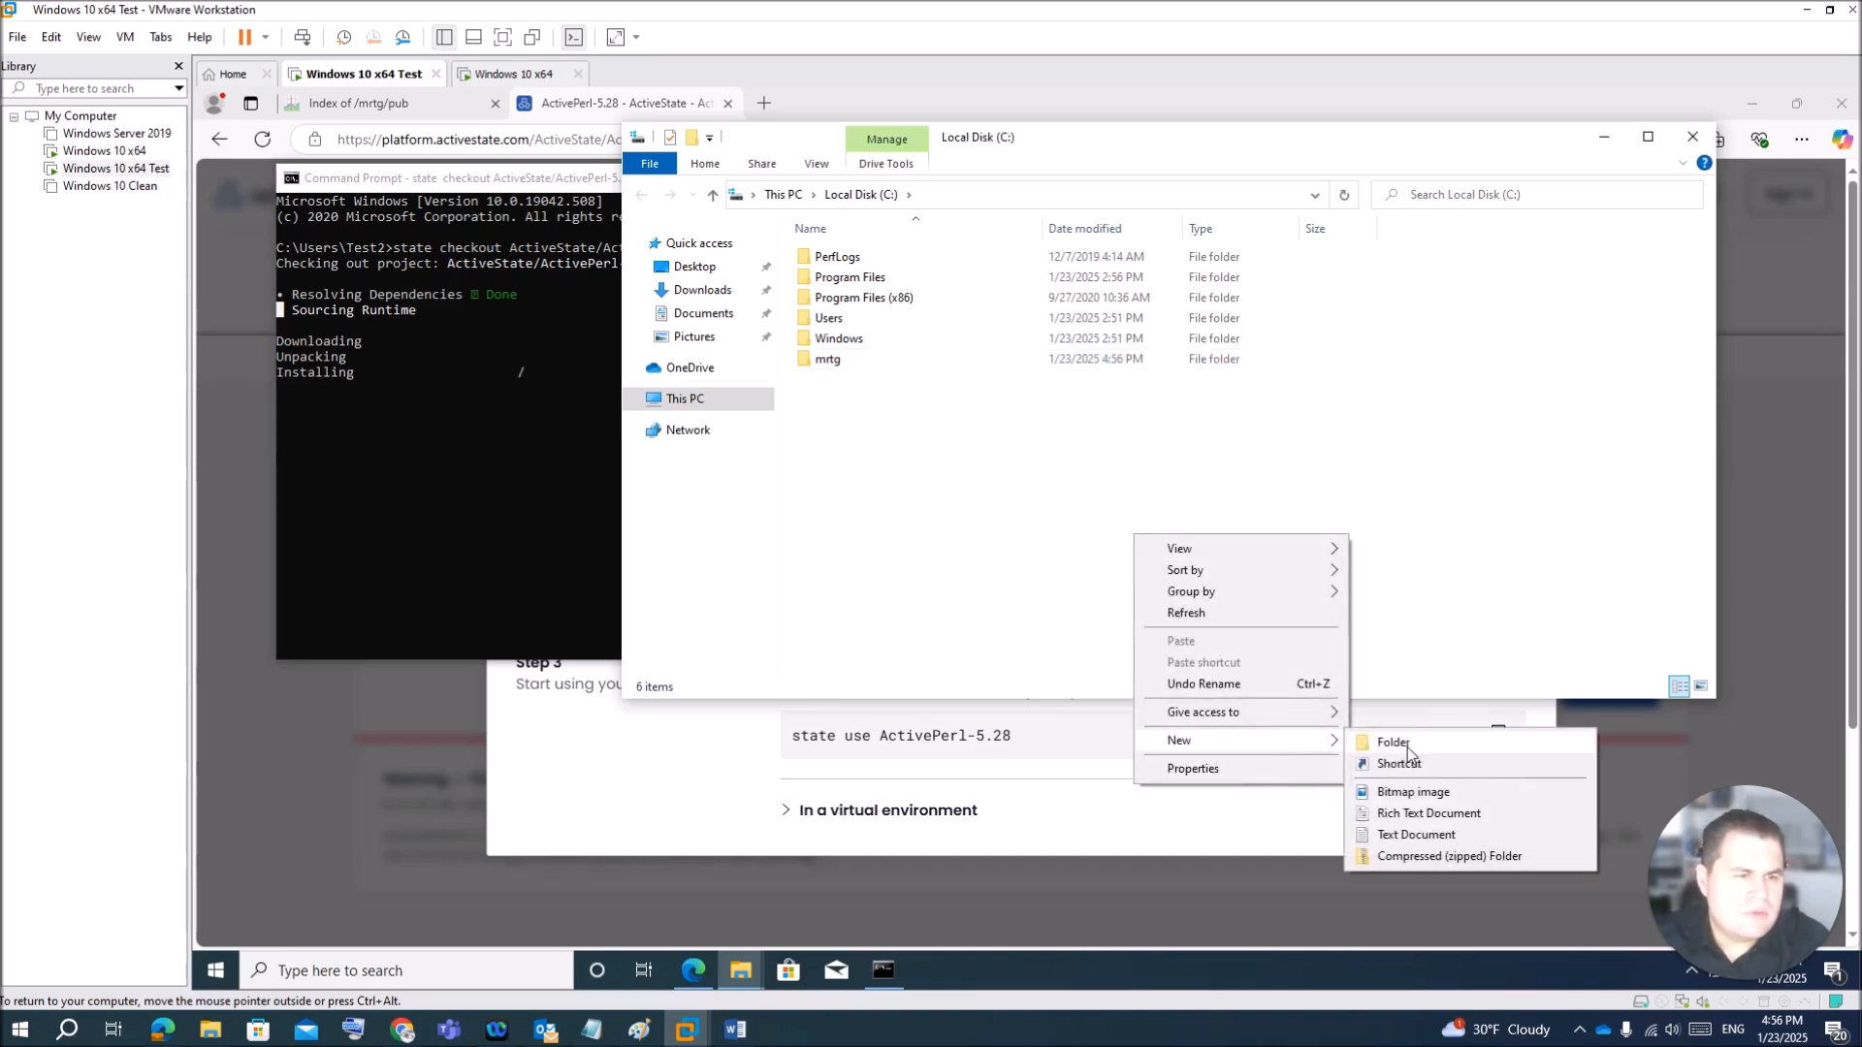
left_click(1408, 739)
type("www")
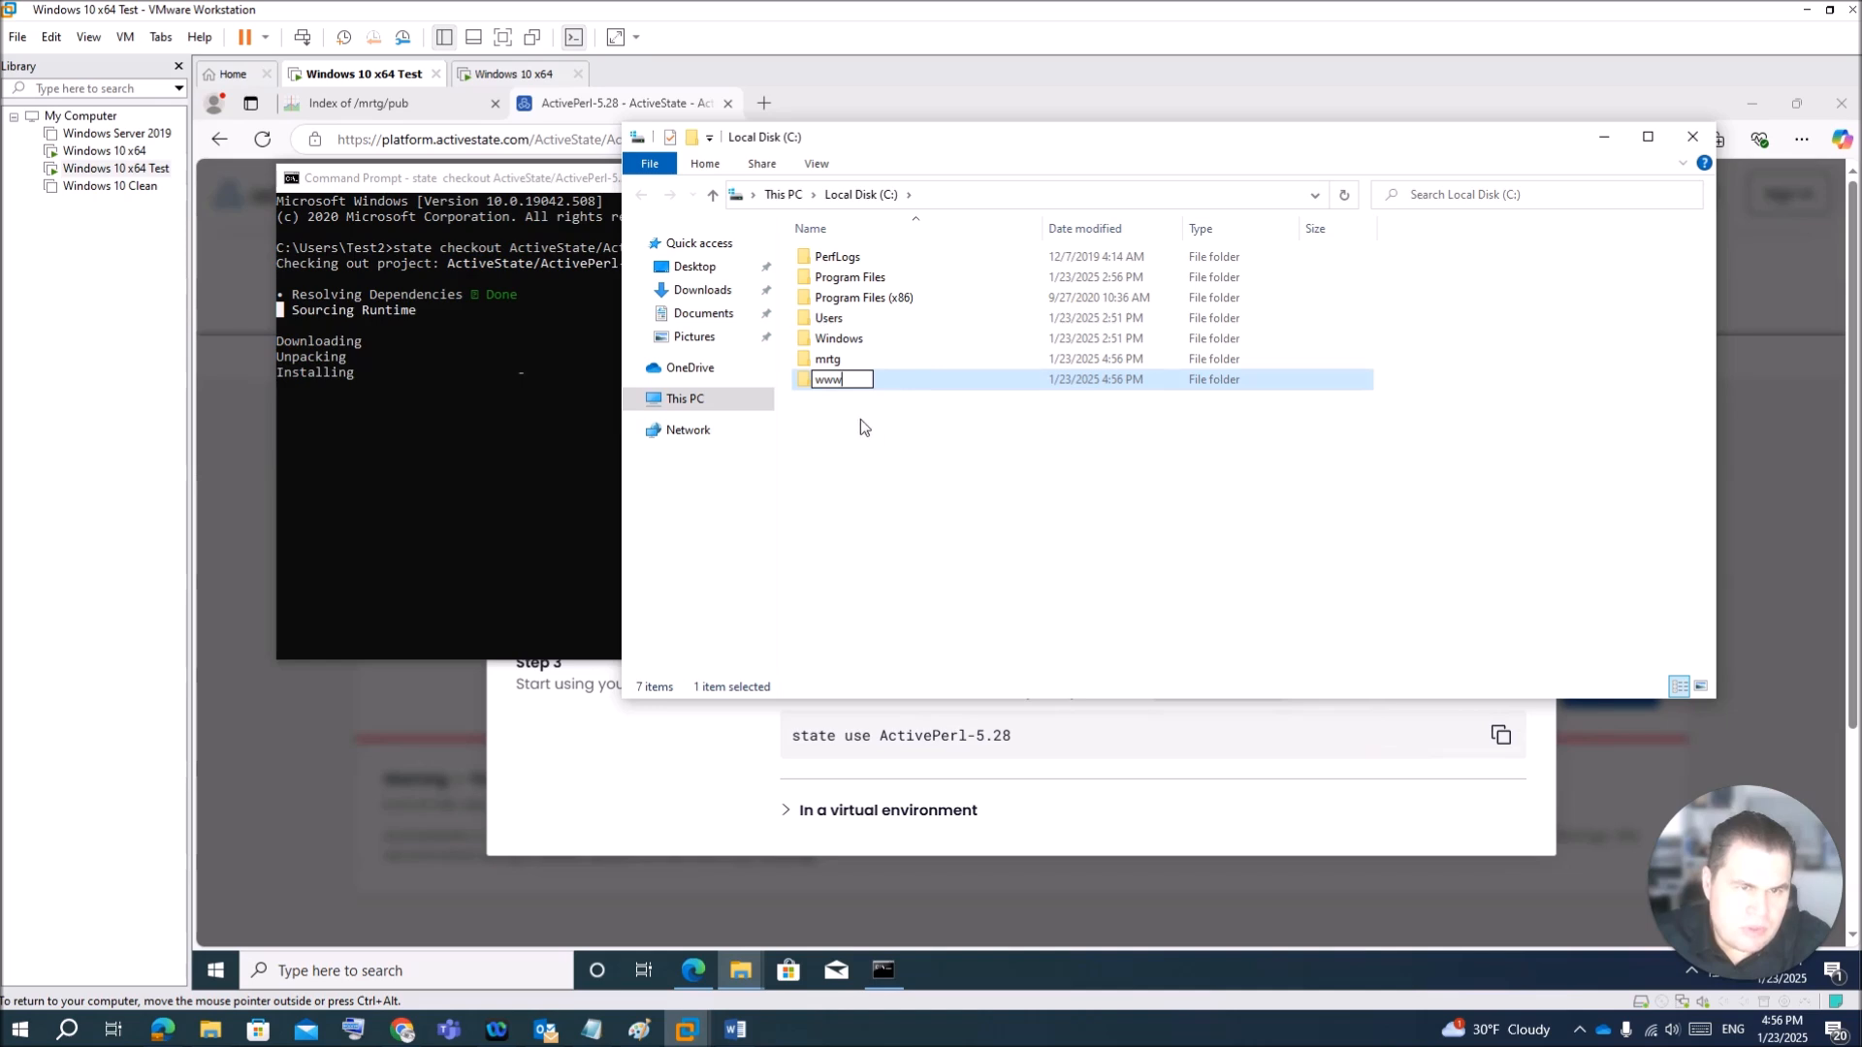
key("Return")
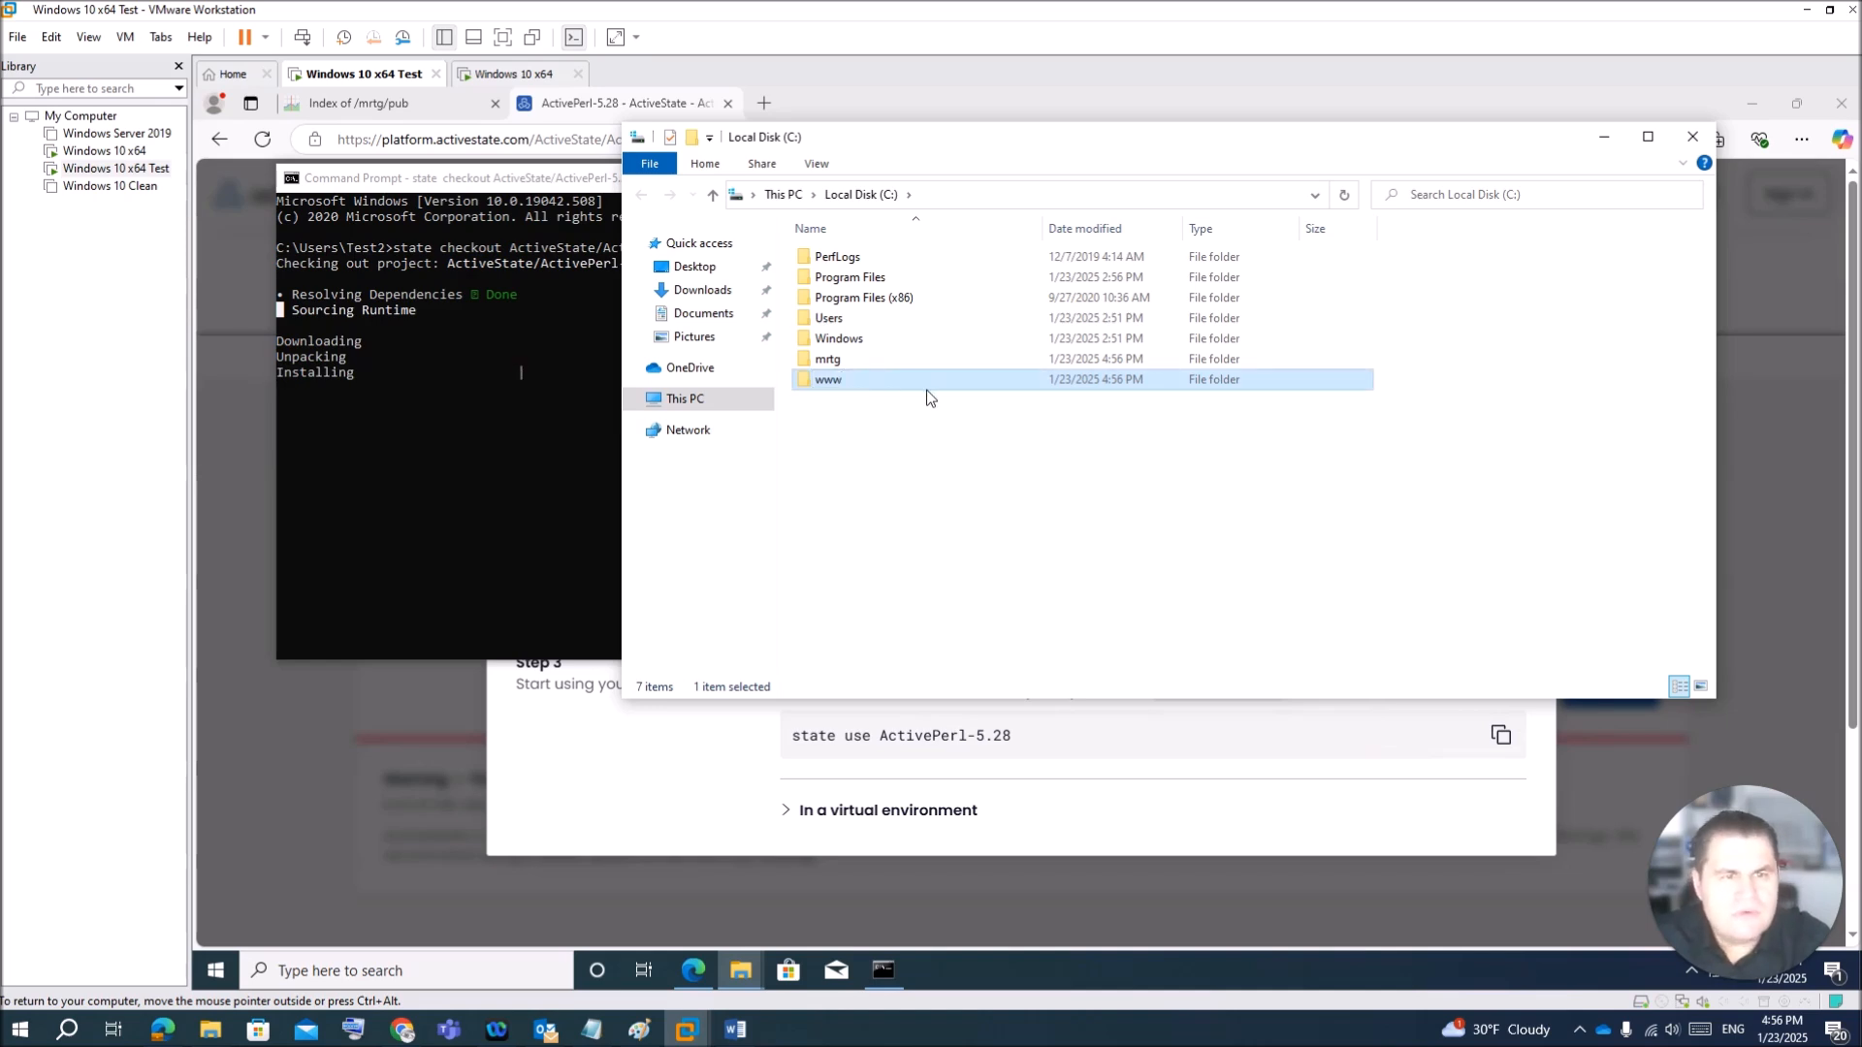
left_click(842, 363)
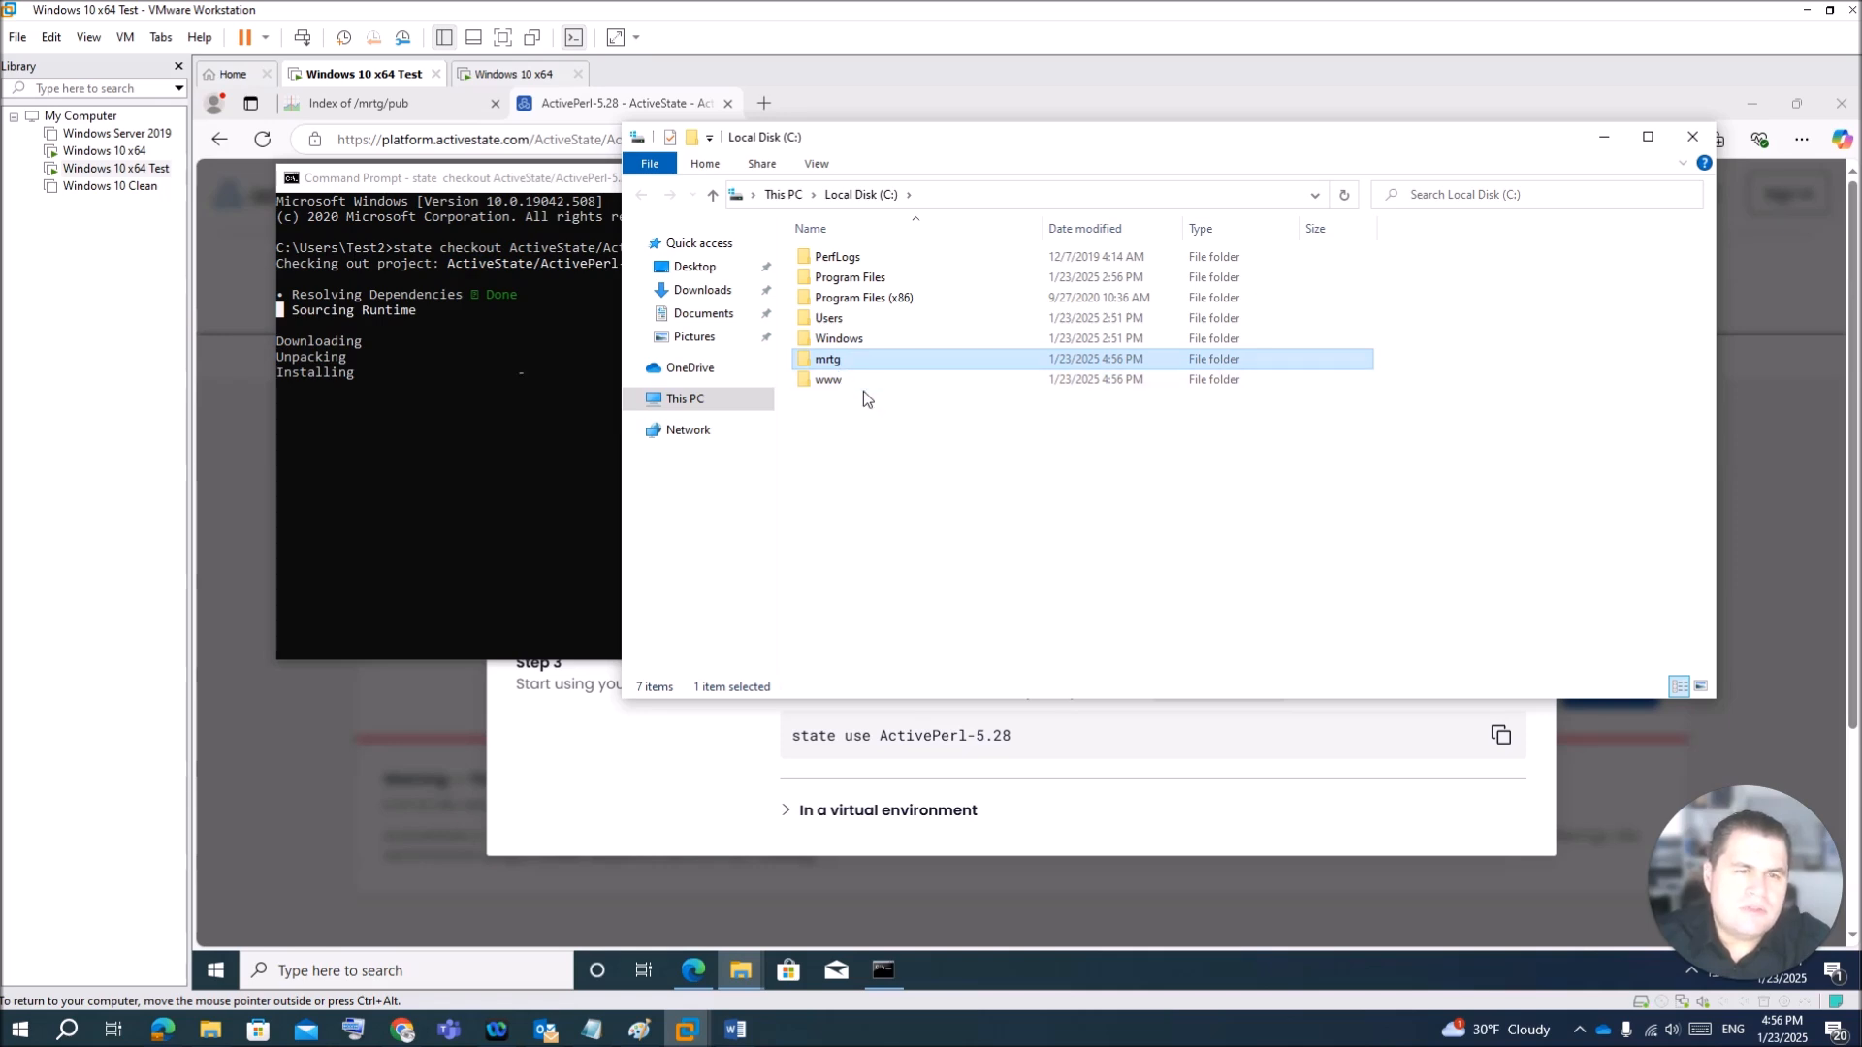
left_click(866, 386)
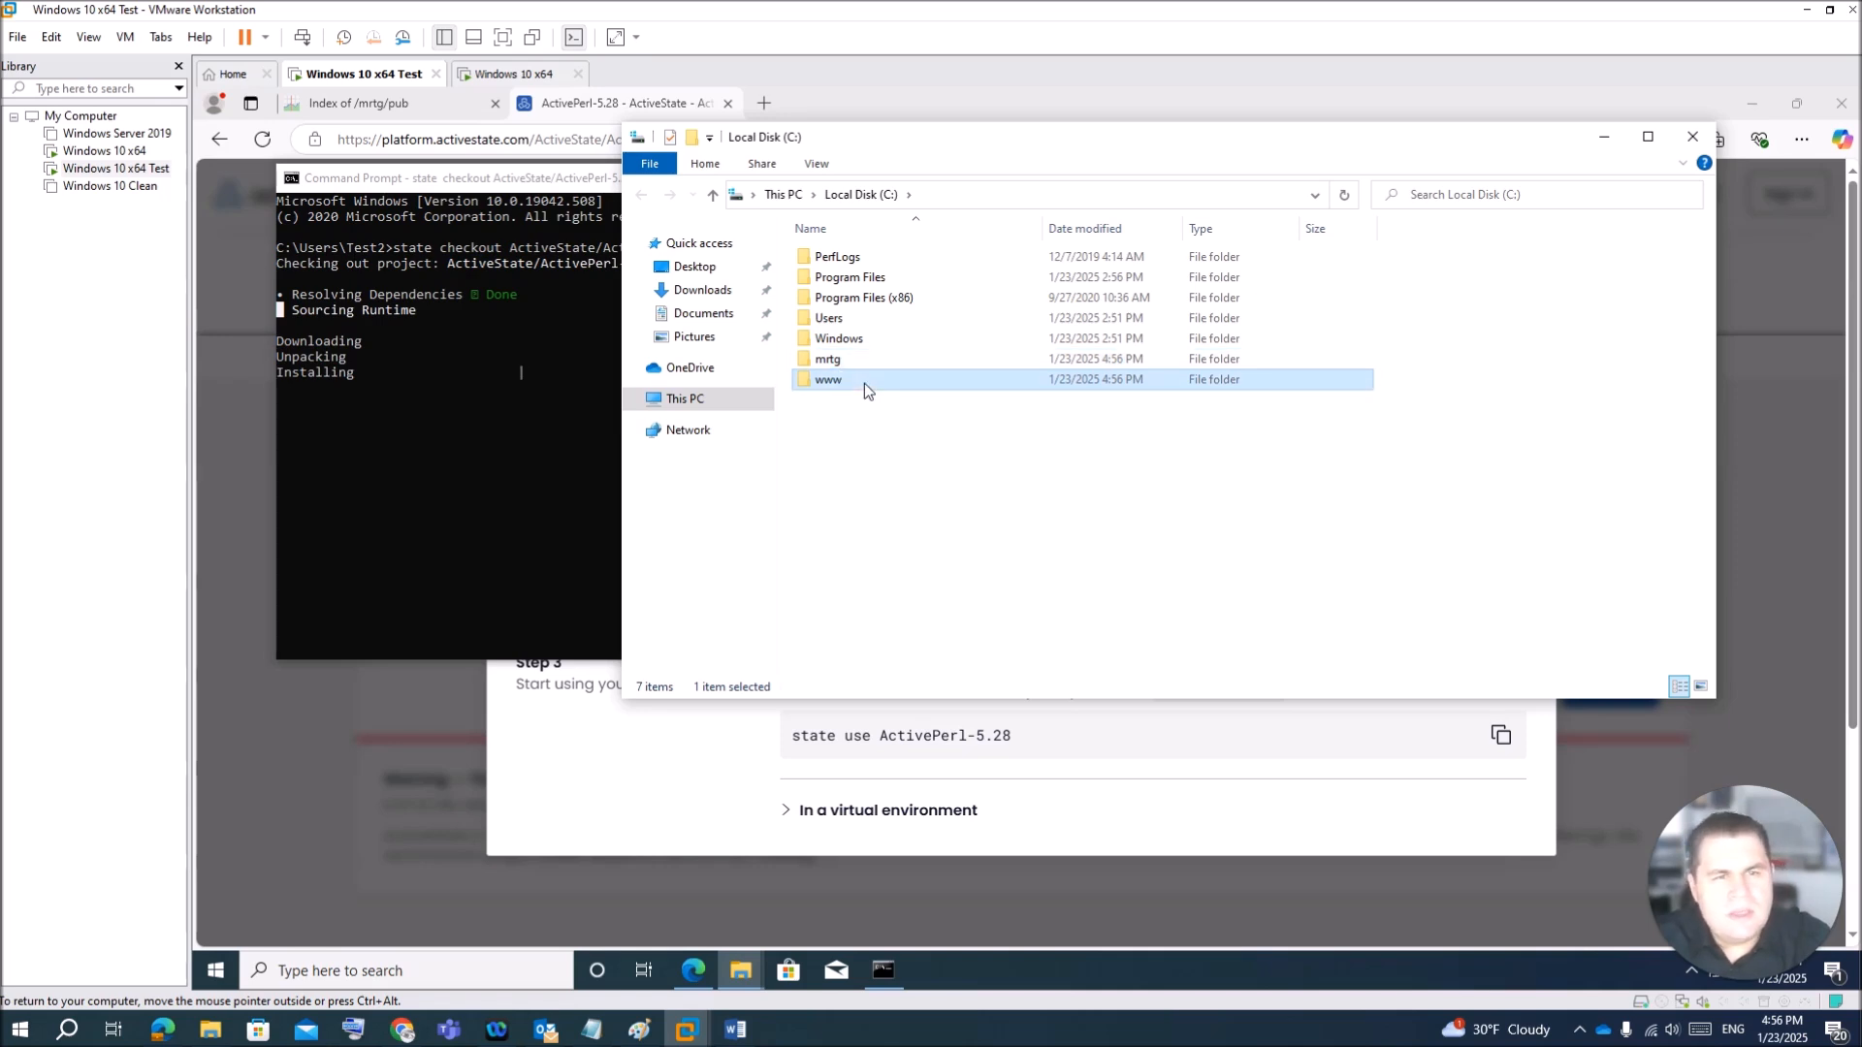
mouse_move(882, 969)
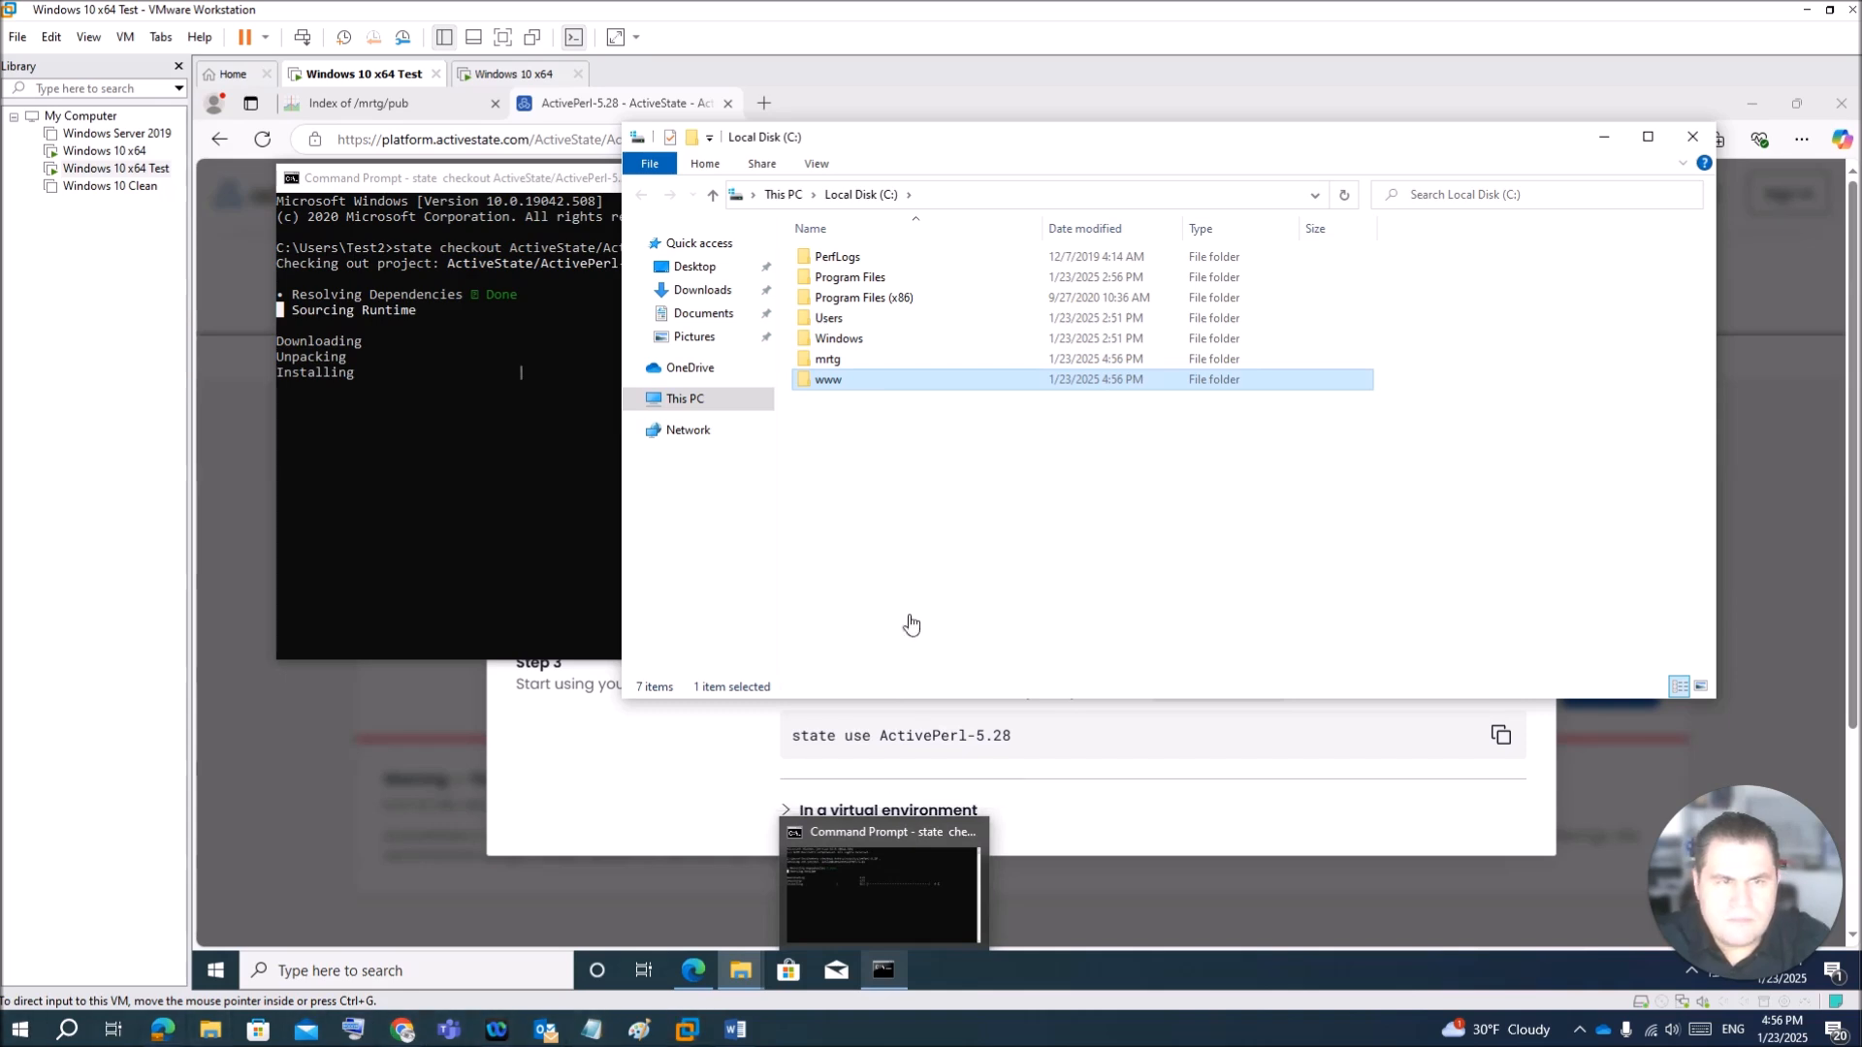
left_click(861, 358)
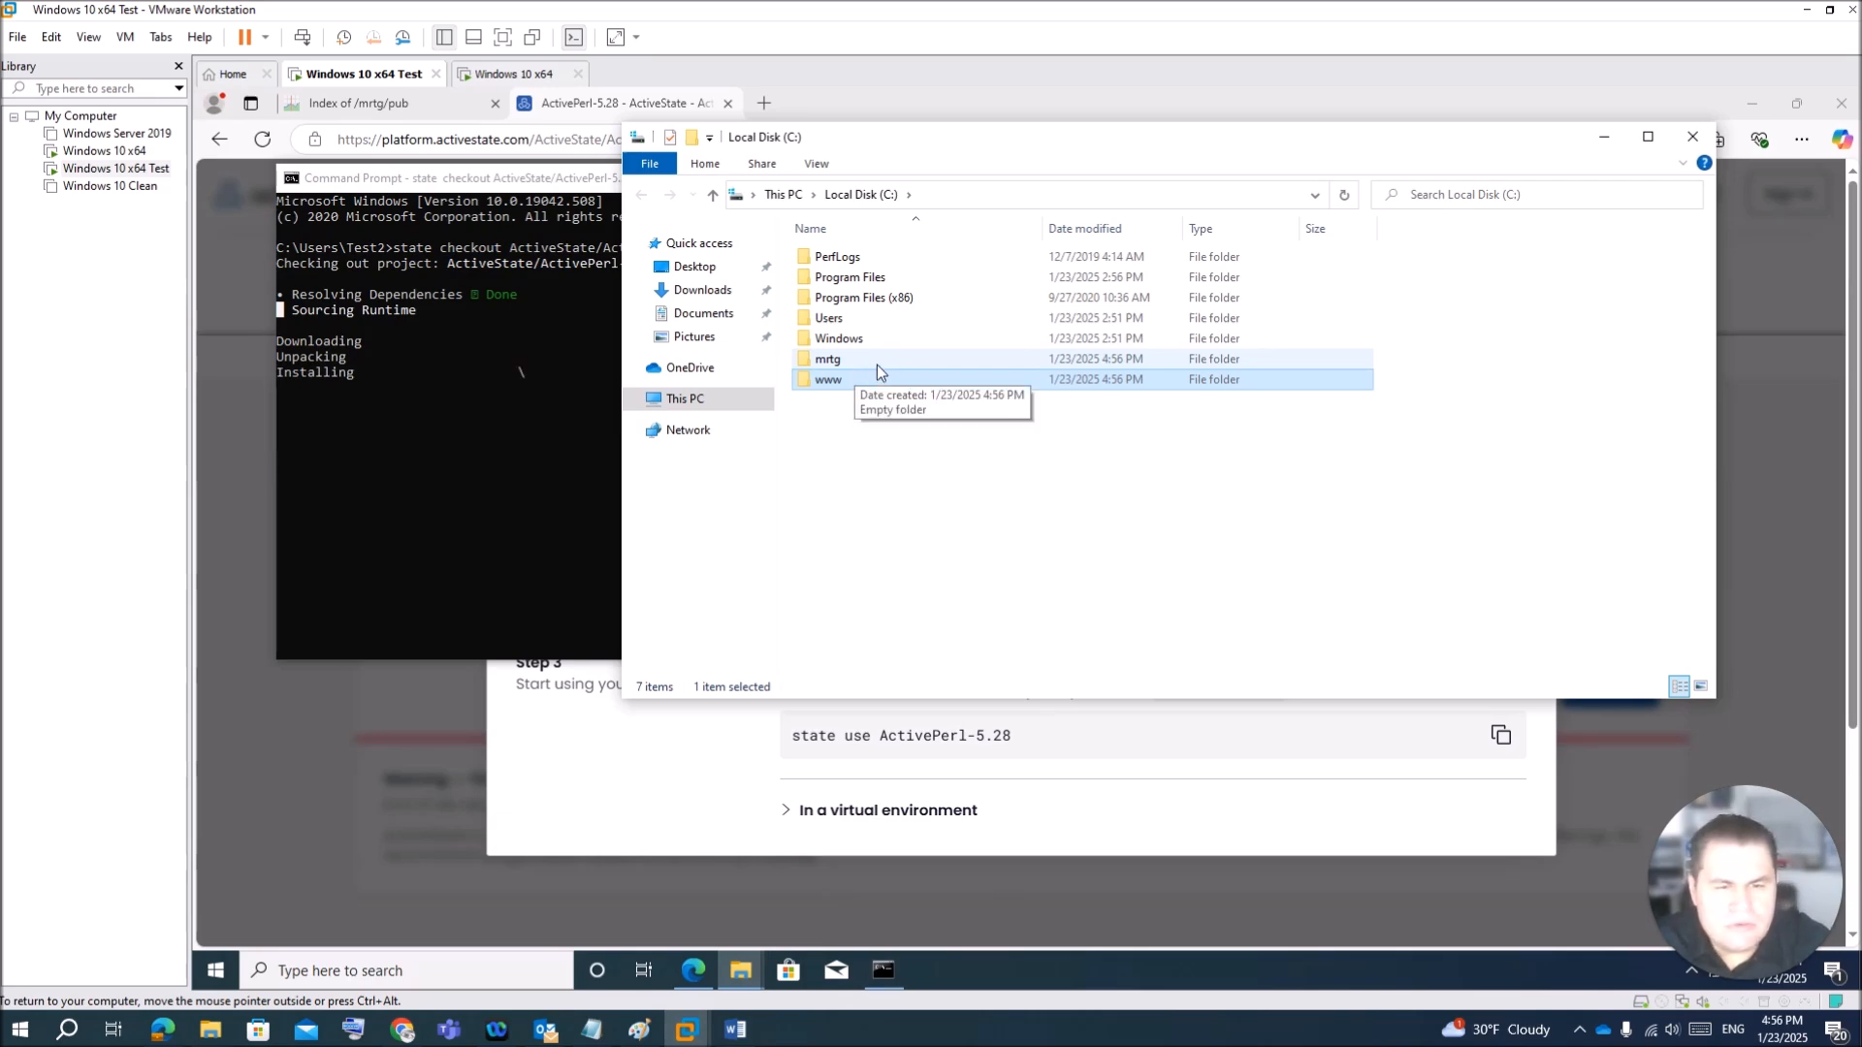
Step: Copy the inner mrtg-2.17.10 folder from the extracted mrtg-2.17.10 folder in Downloads
mouse_move(741, 970)
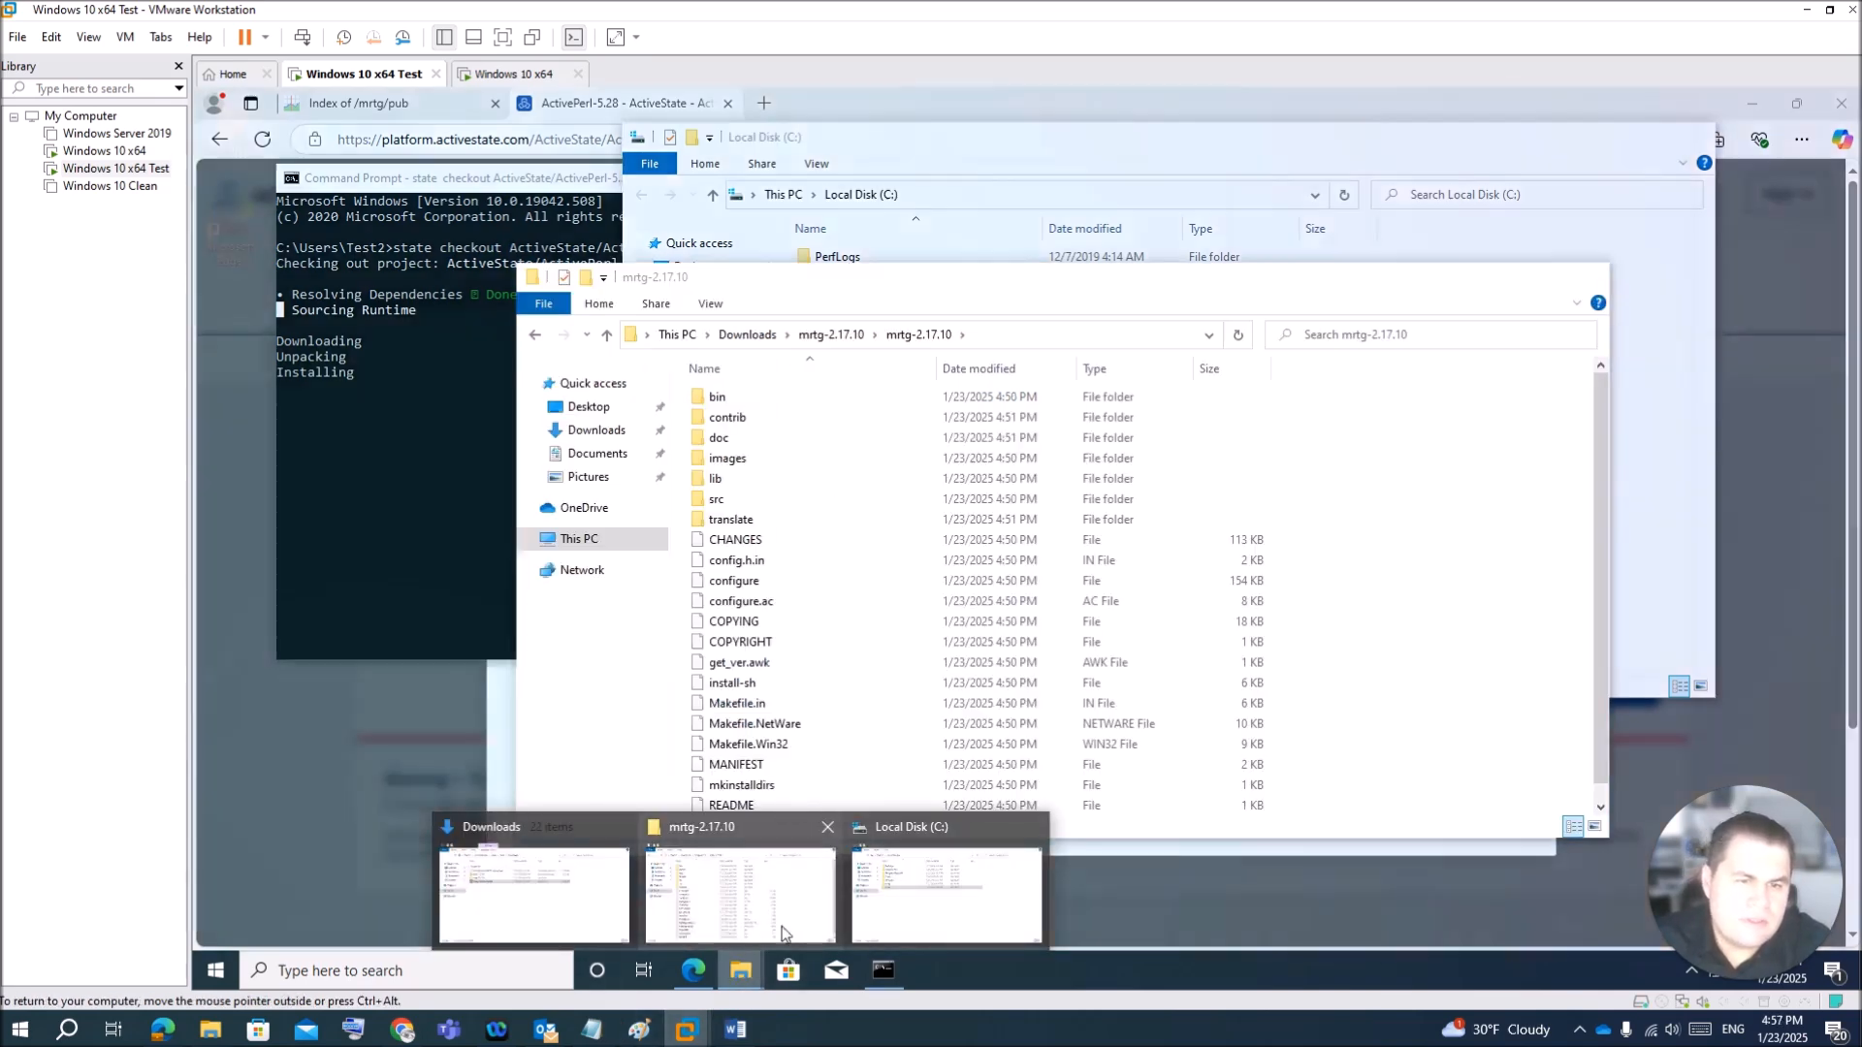
left_click(750, 882)
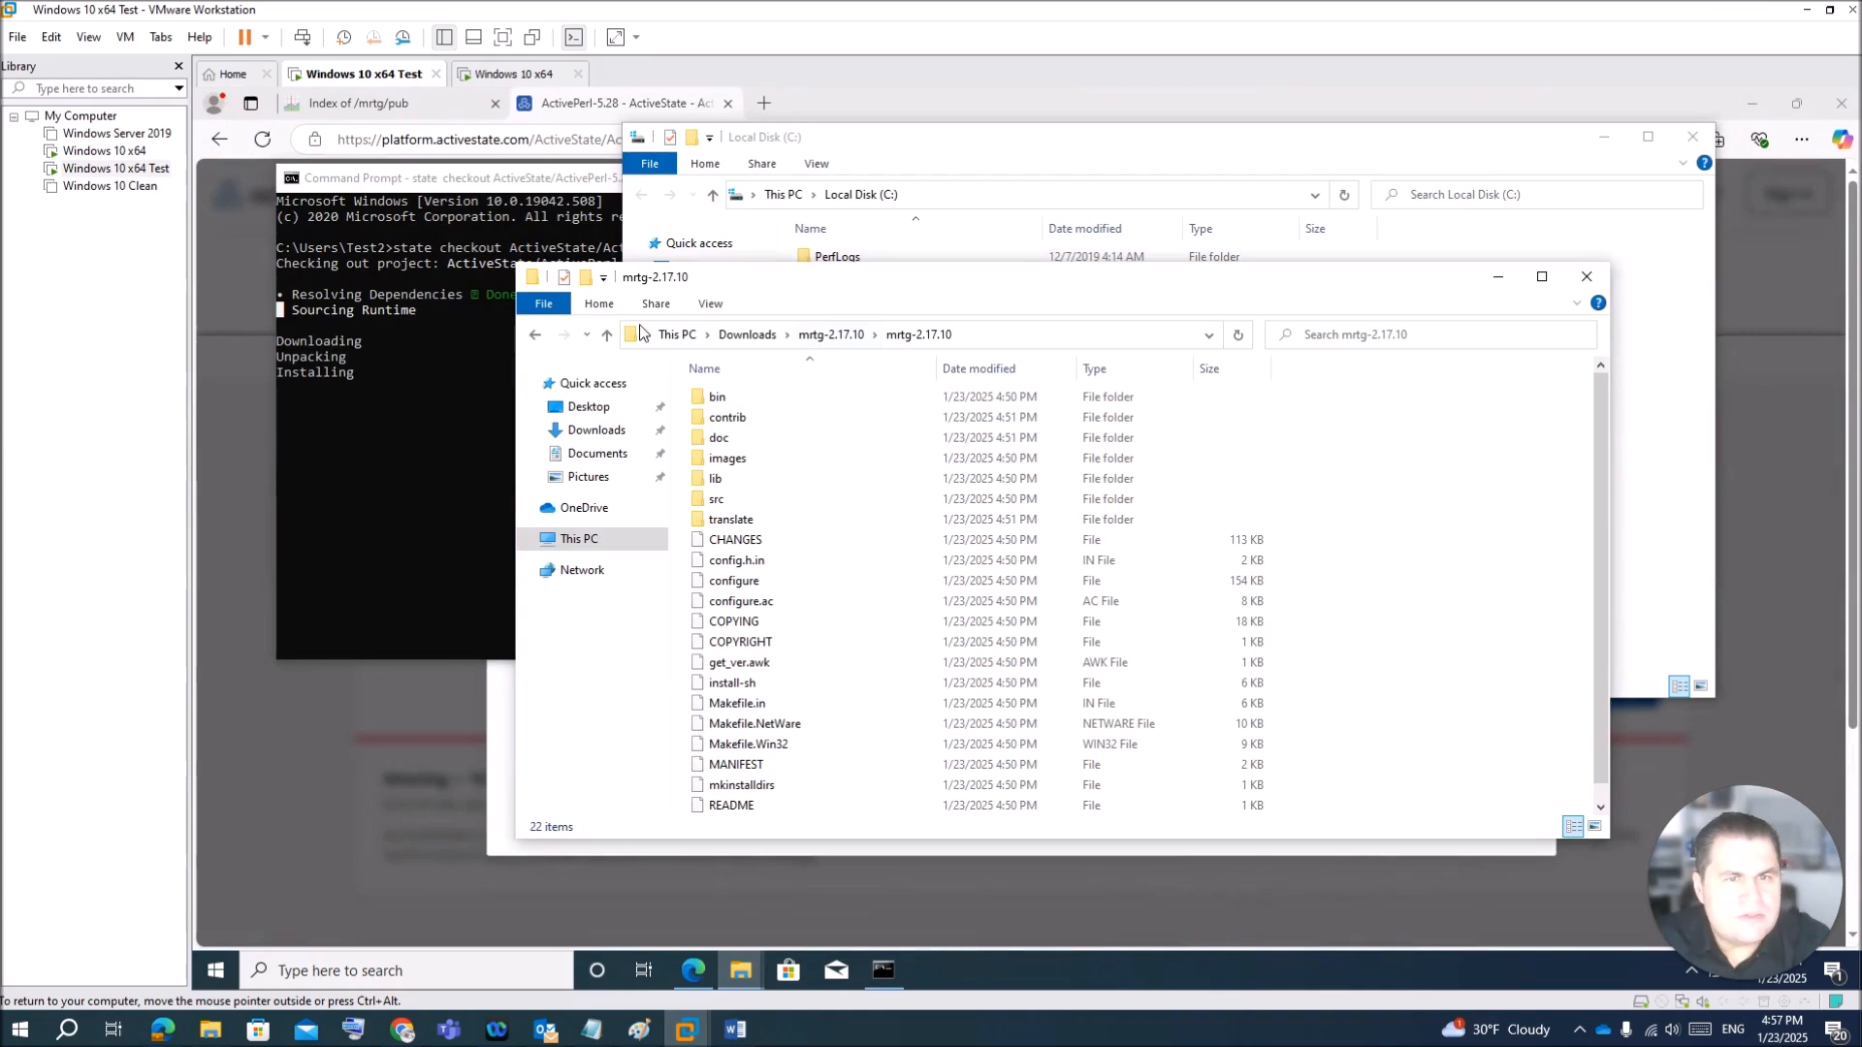
left_click(607, 335)
left_click(607, 336)
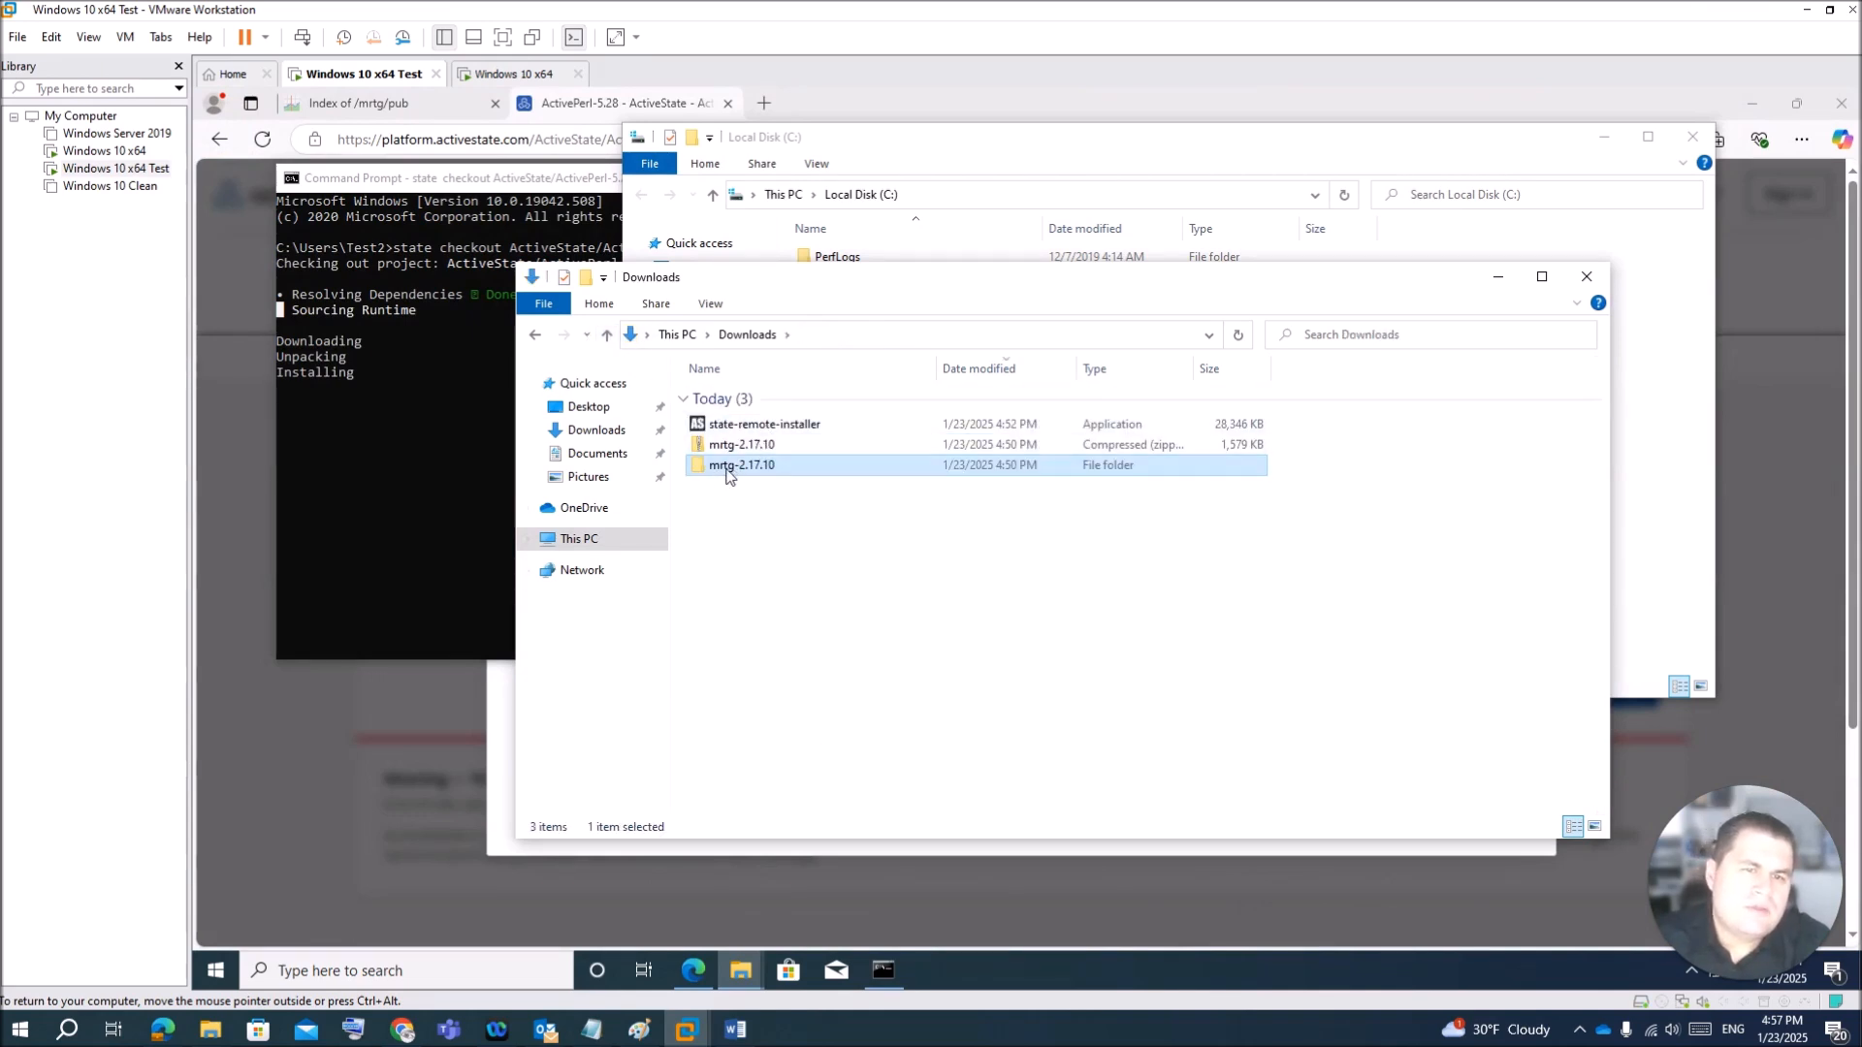
double_click(774, 473)
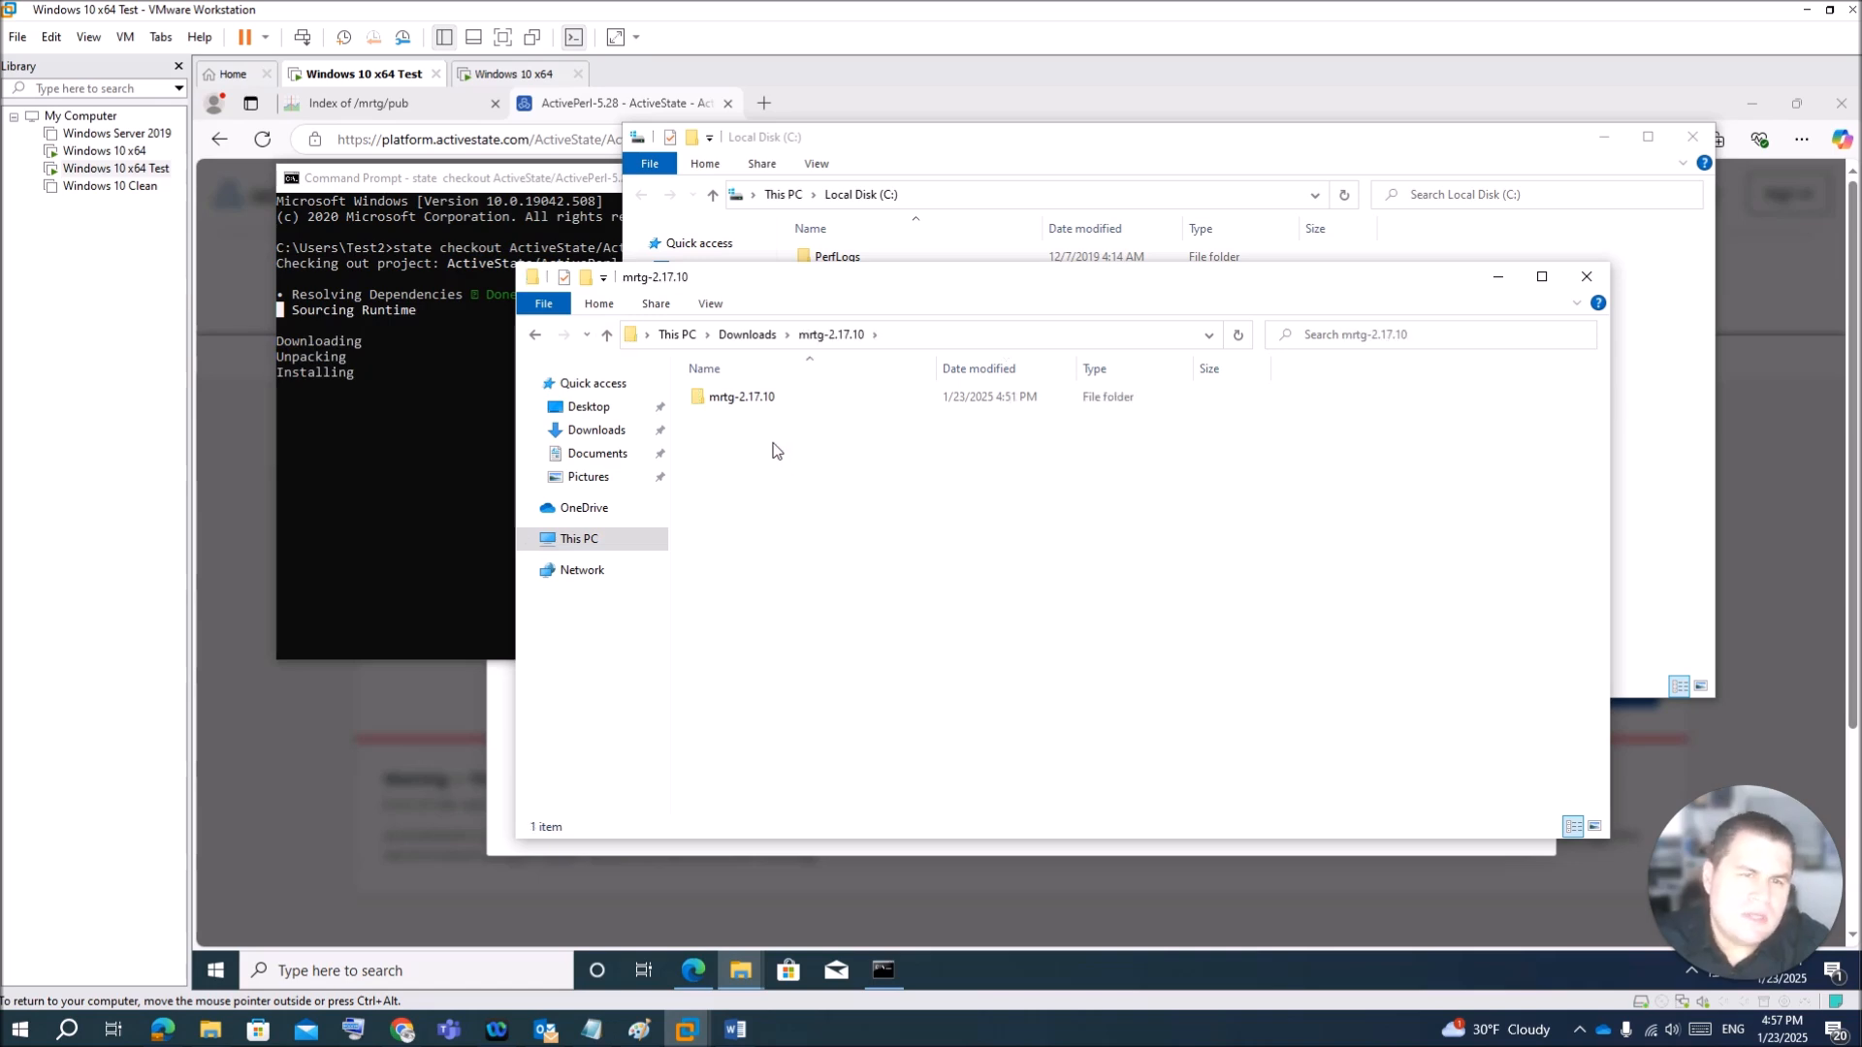
left_click(759, 399)
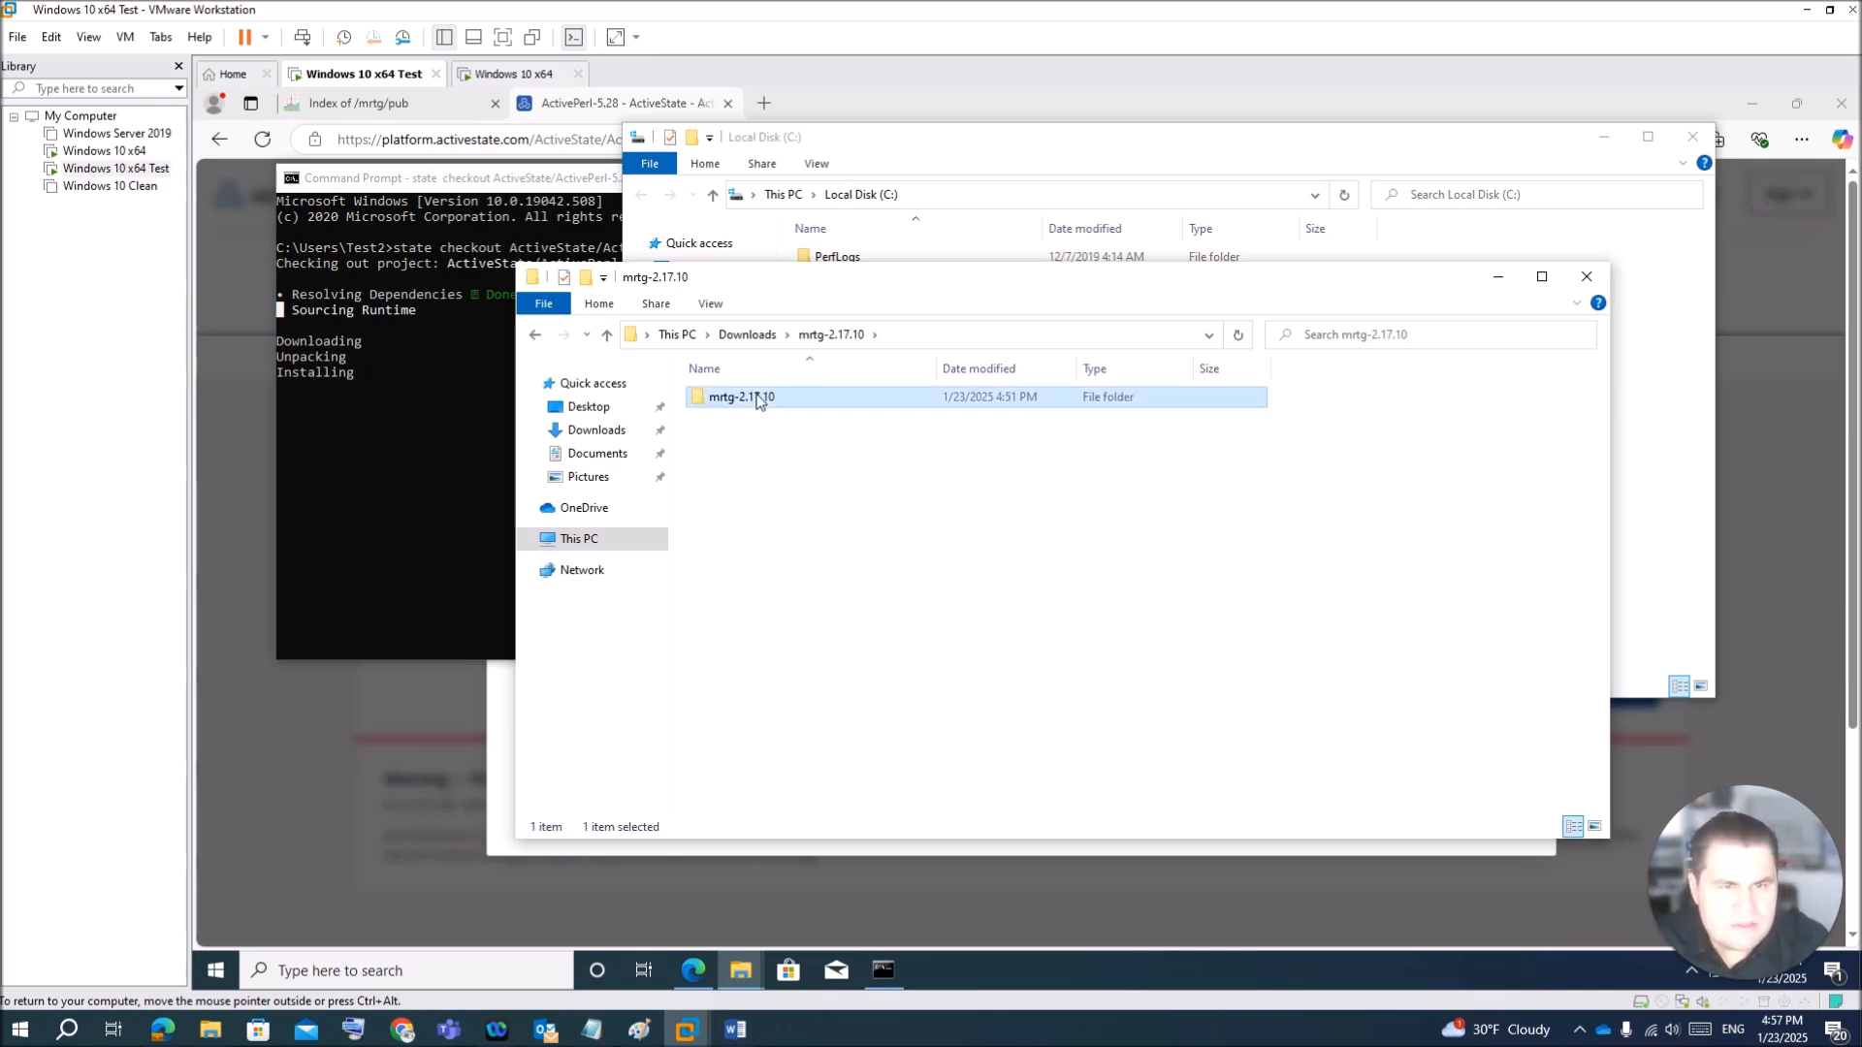
right_click(760, 398)
left_click(824, 640)
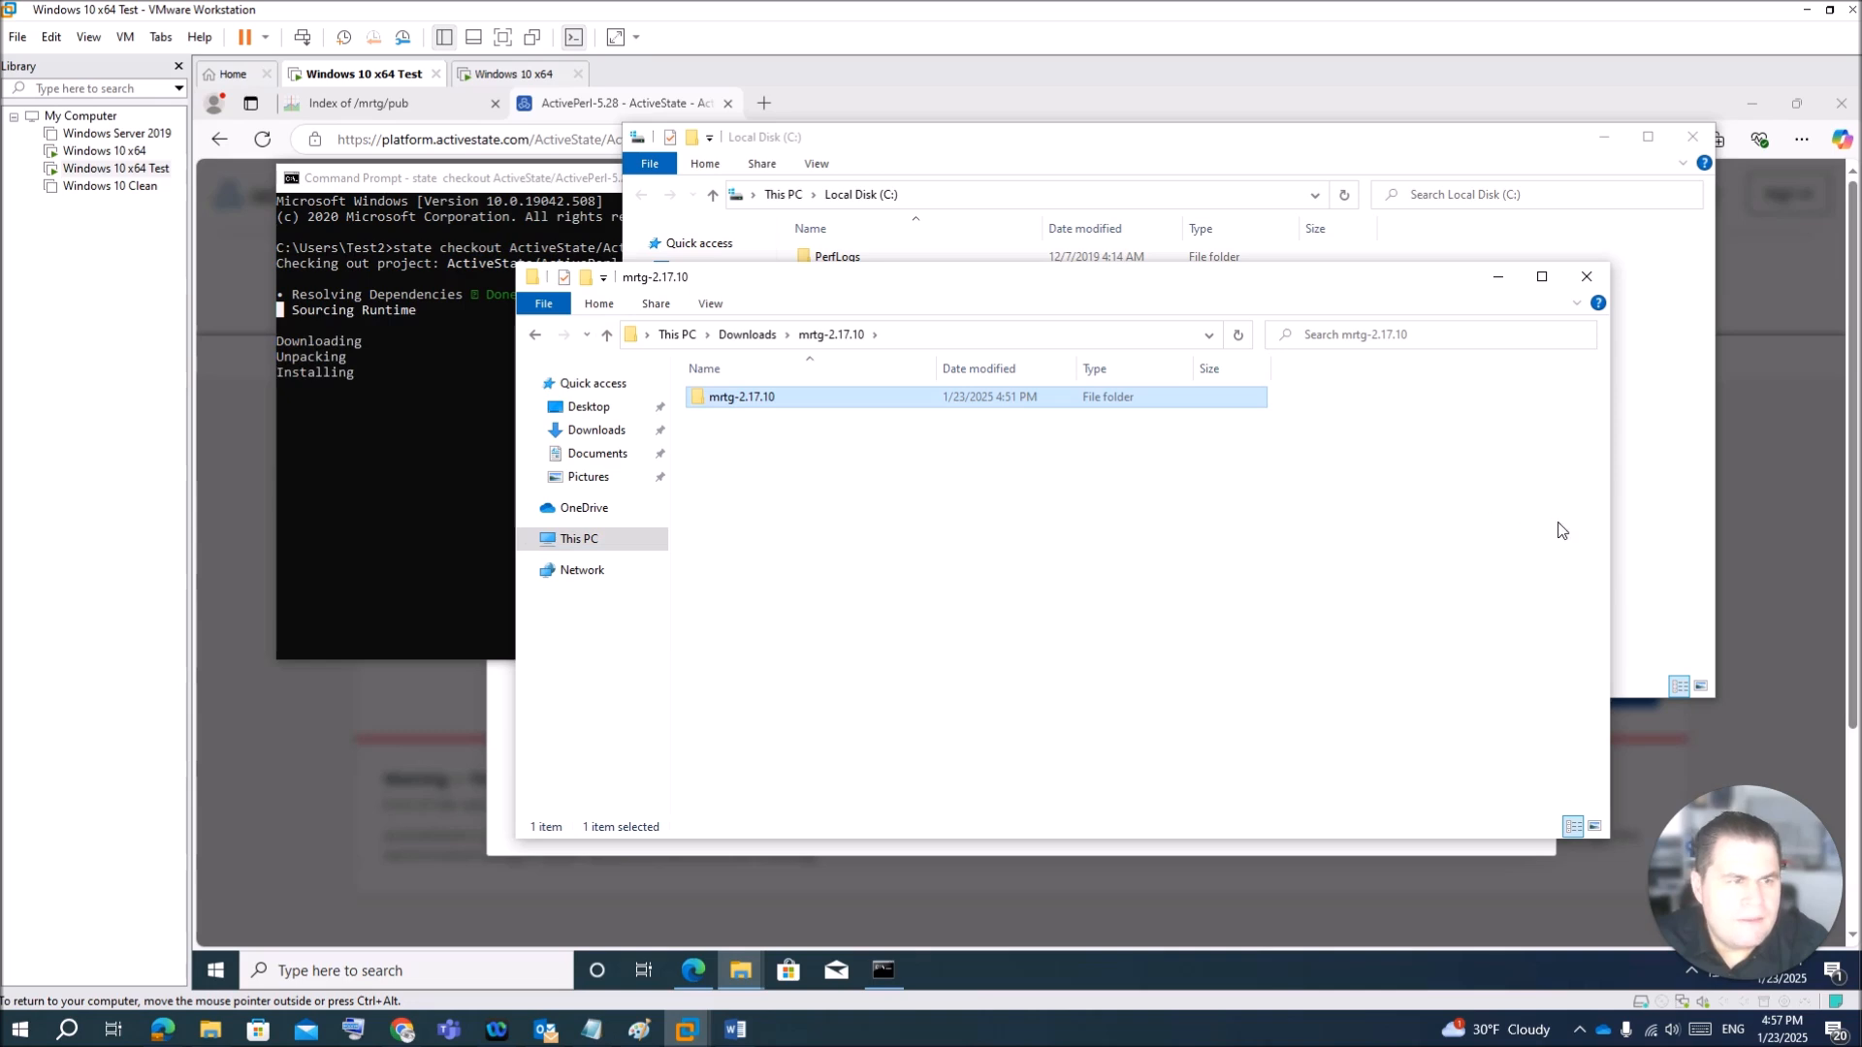
Step: Paste the copied mrtg-2.17.10 folder into C:\mrtg and minimize both File Explorer windows
left_click(1667, 543)
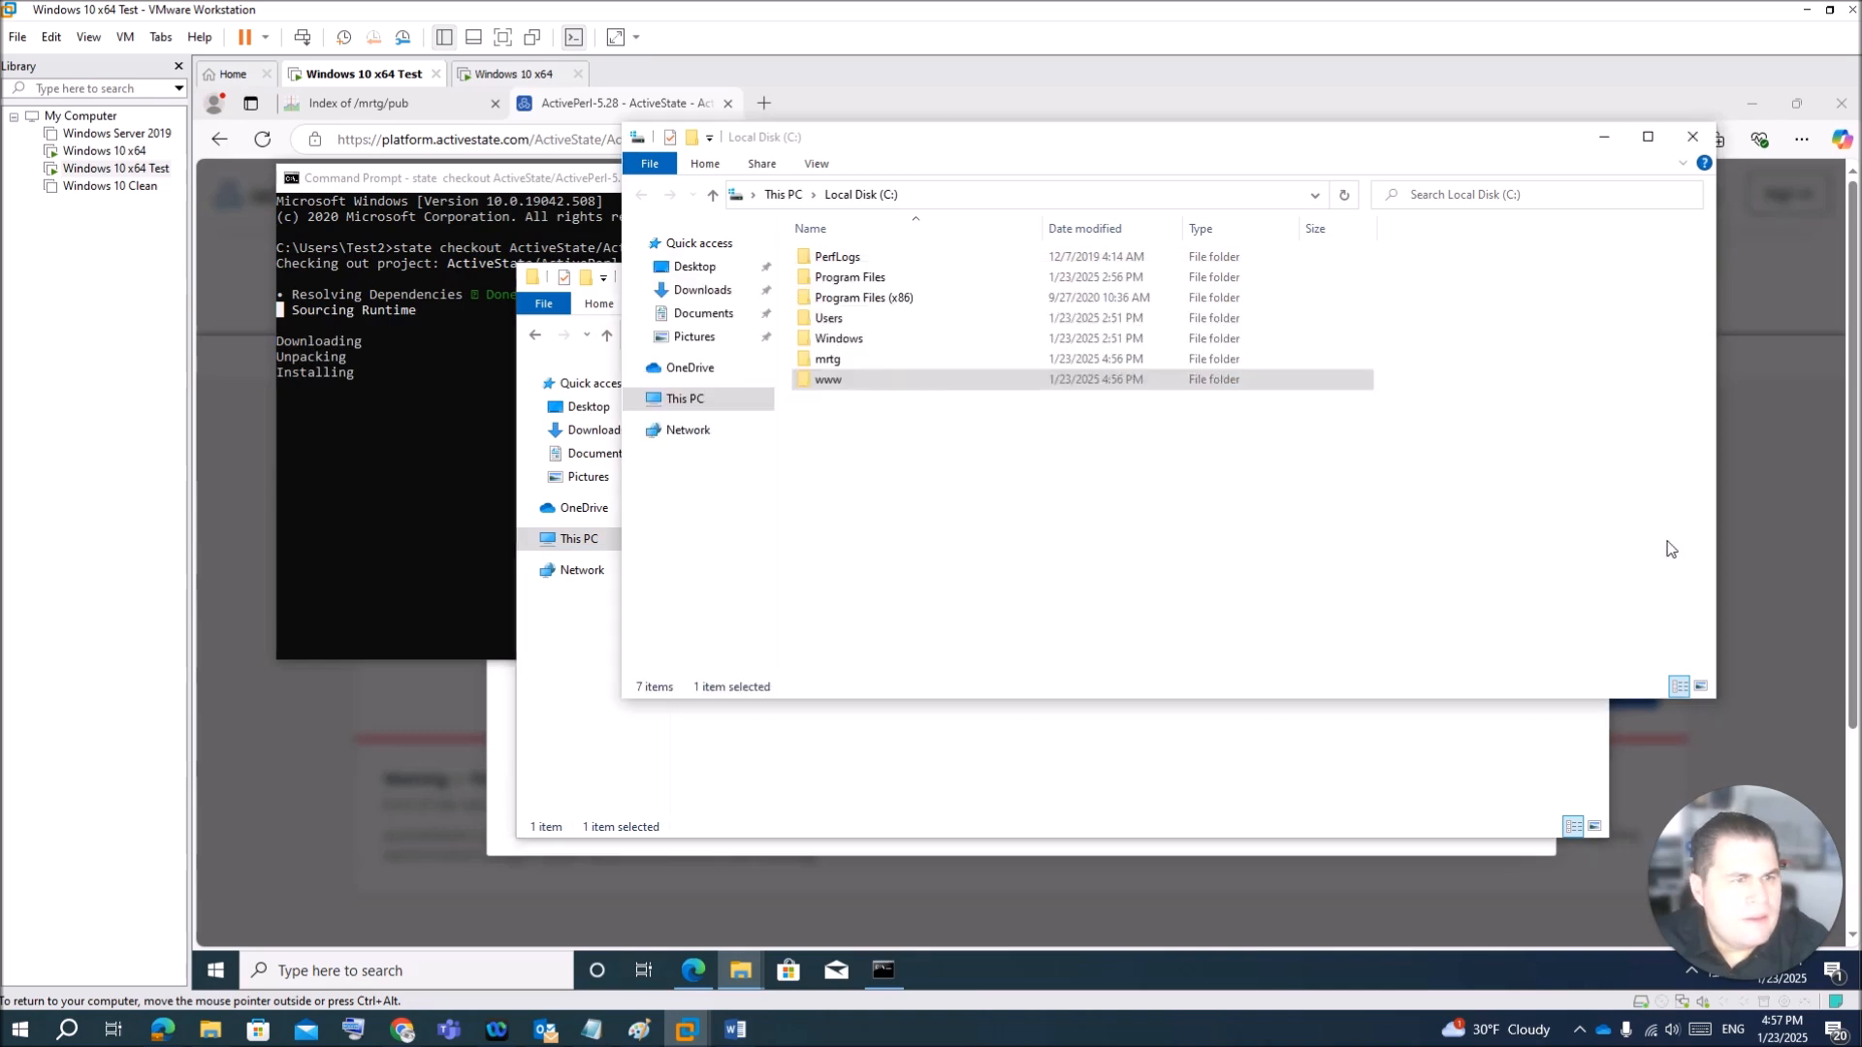
double_click(853, 361)
right_click(926, 423)
left_click(985, 557)
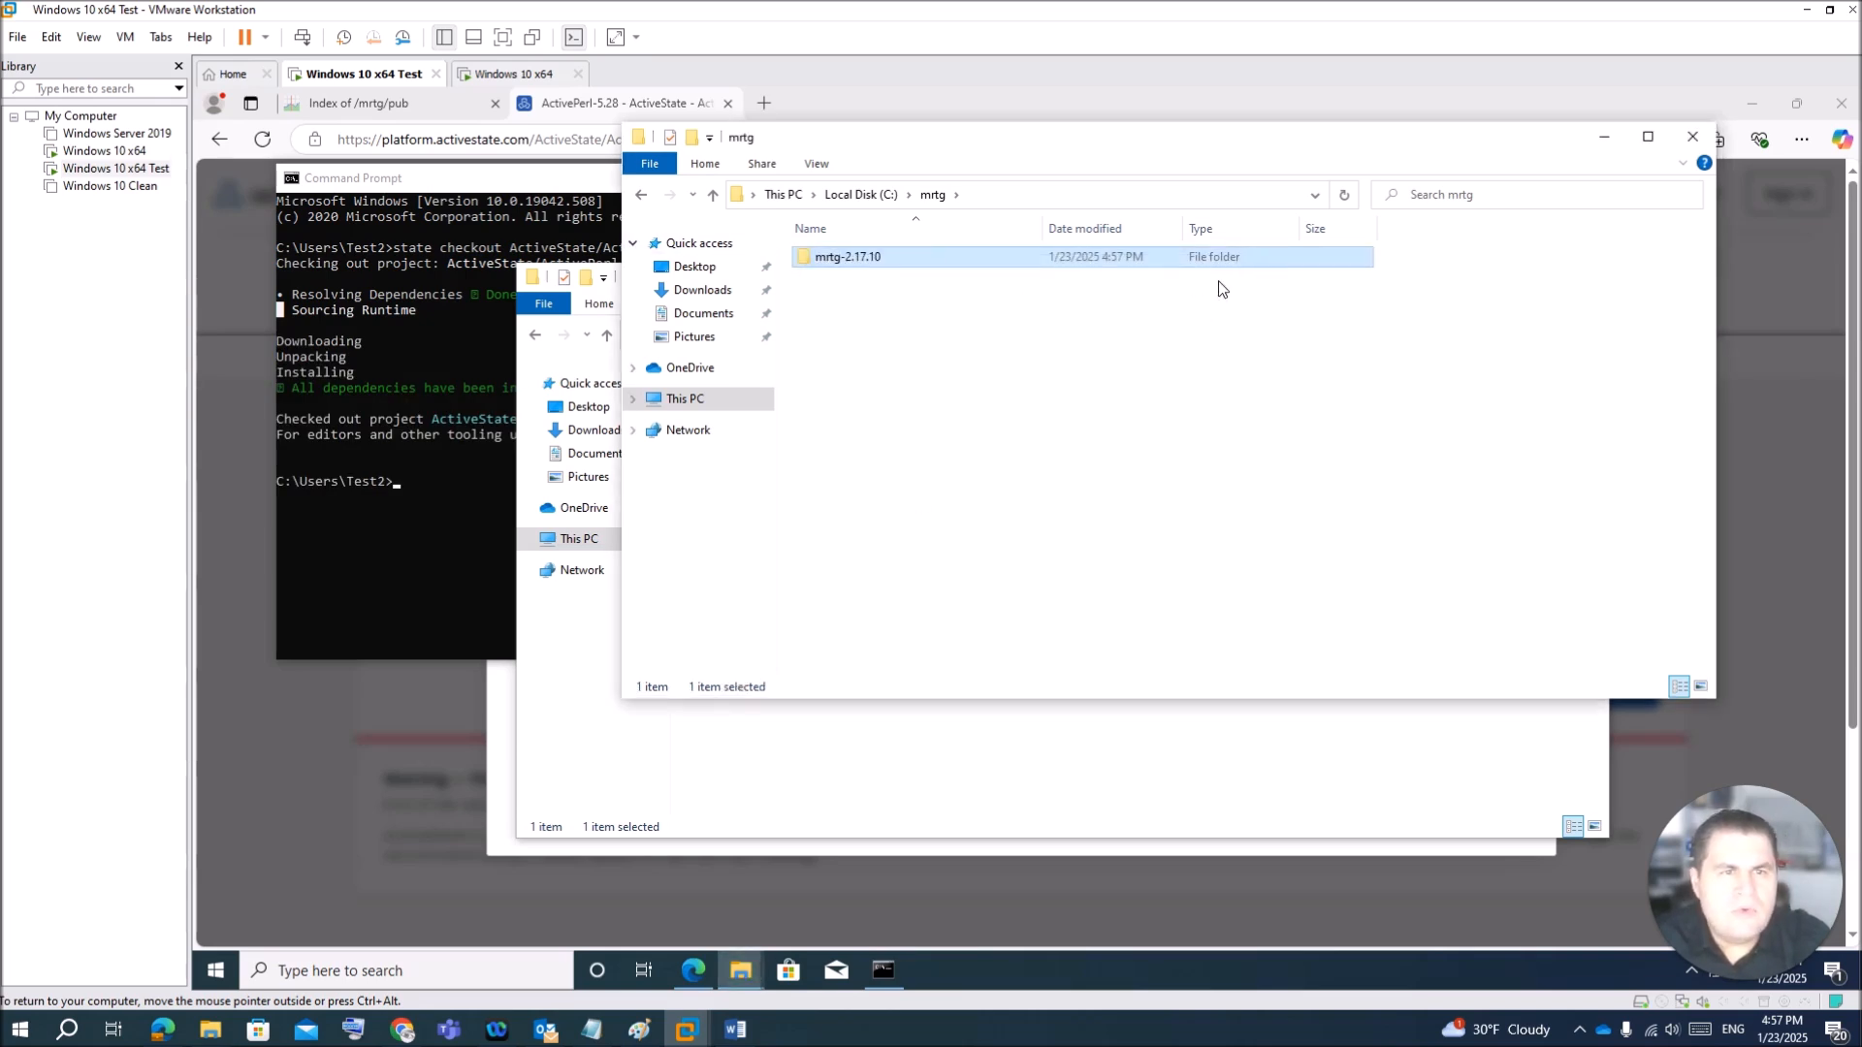
left_click(1607, 142)
left_click(1500, 275)
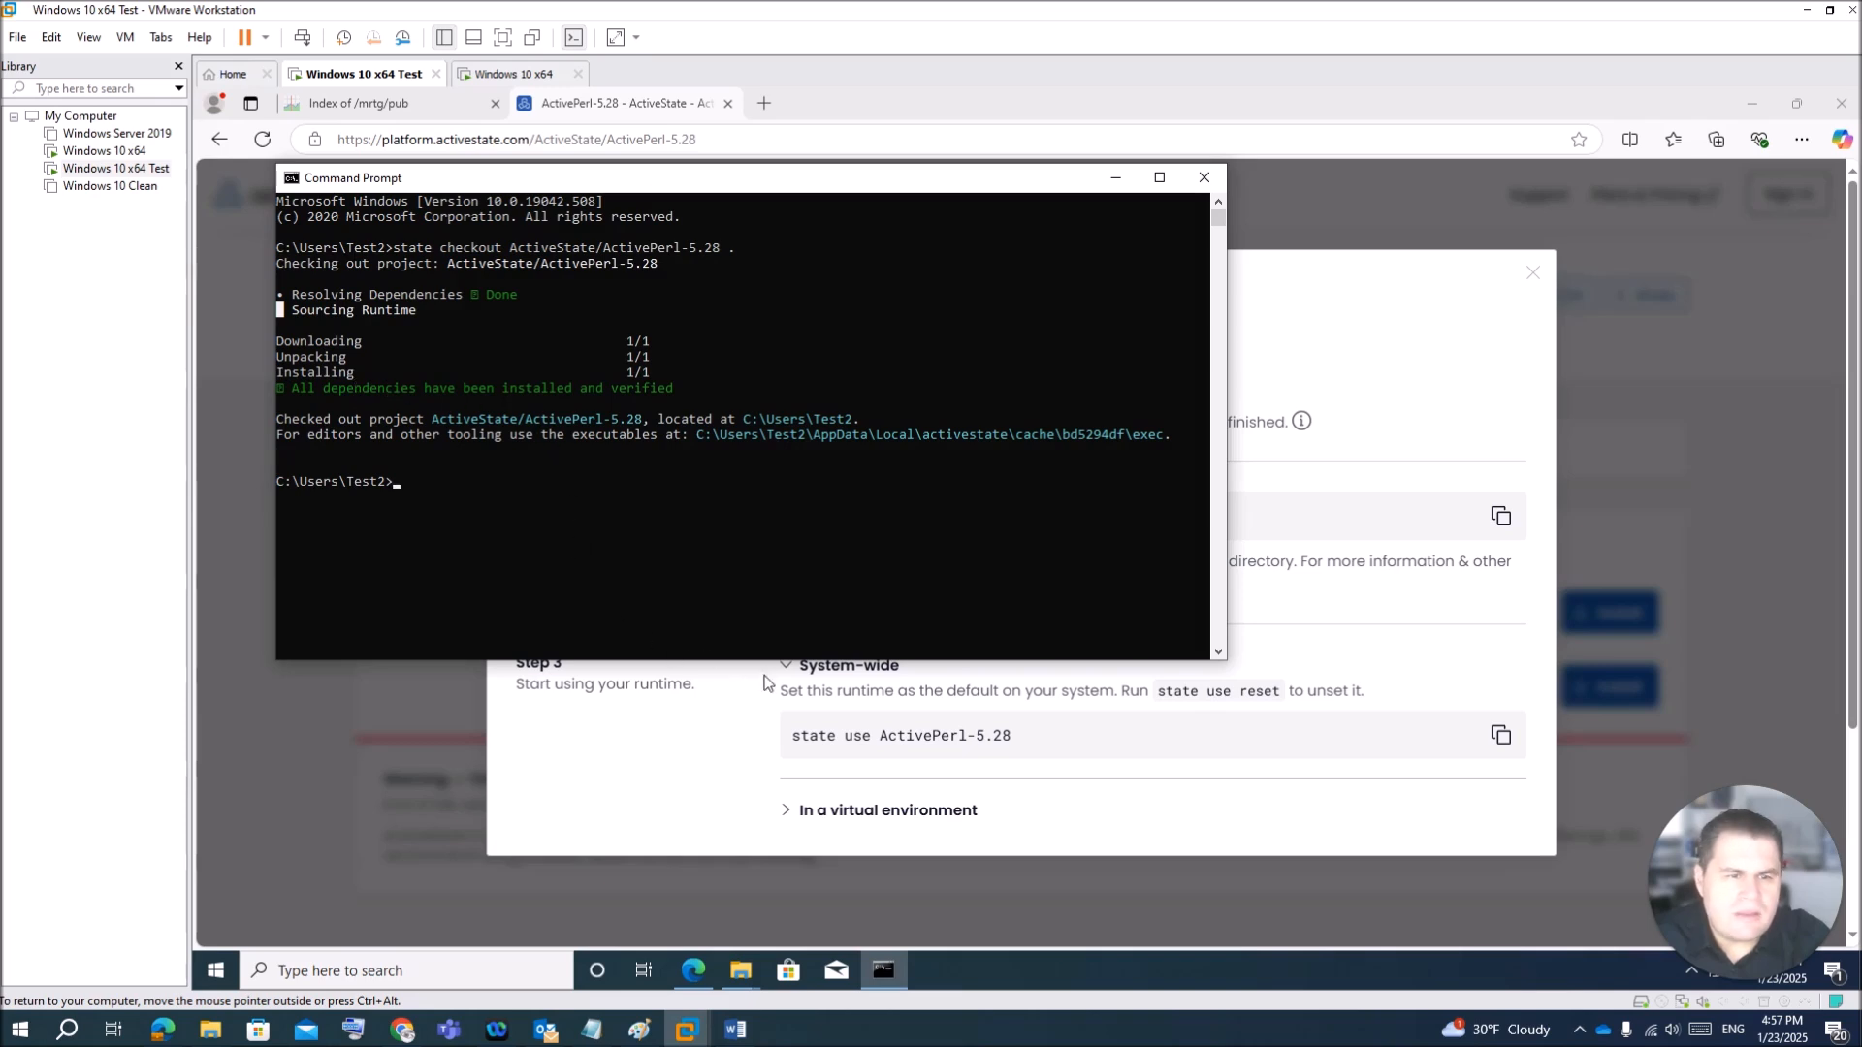
Step: Copy the system-wide Step 3 command from the ActivePerl instructions and run "state use ActivePerl-5.28" in Command Prompt
left_click(733, 752)
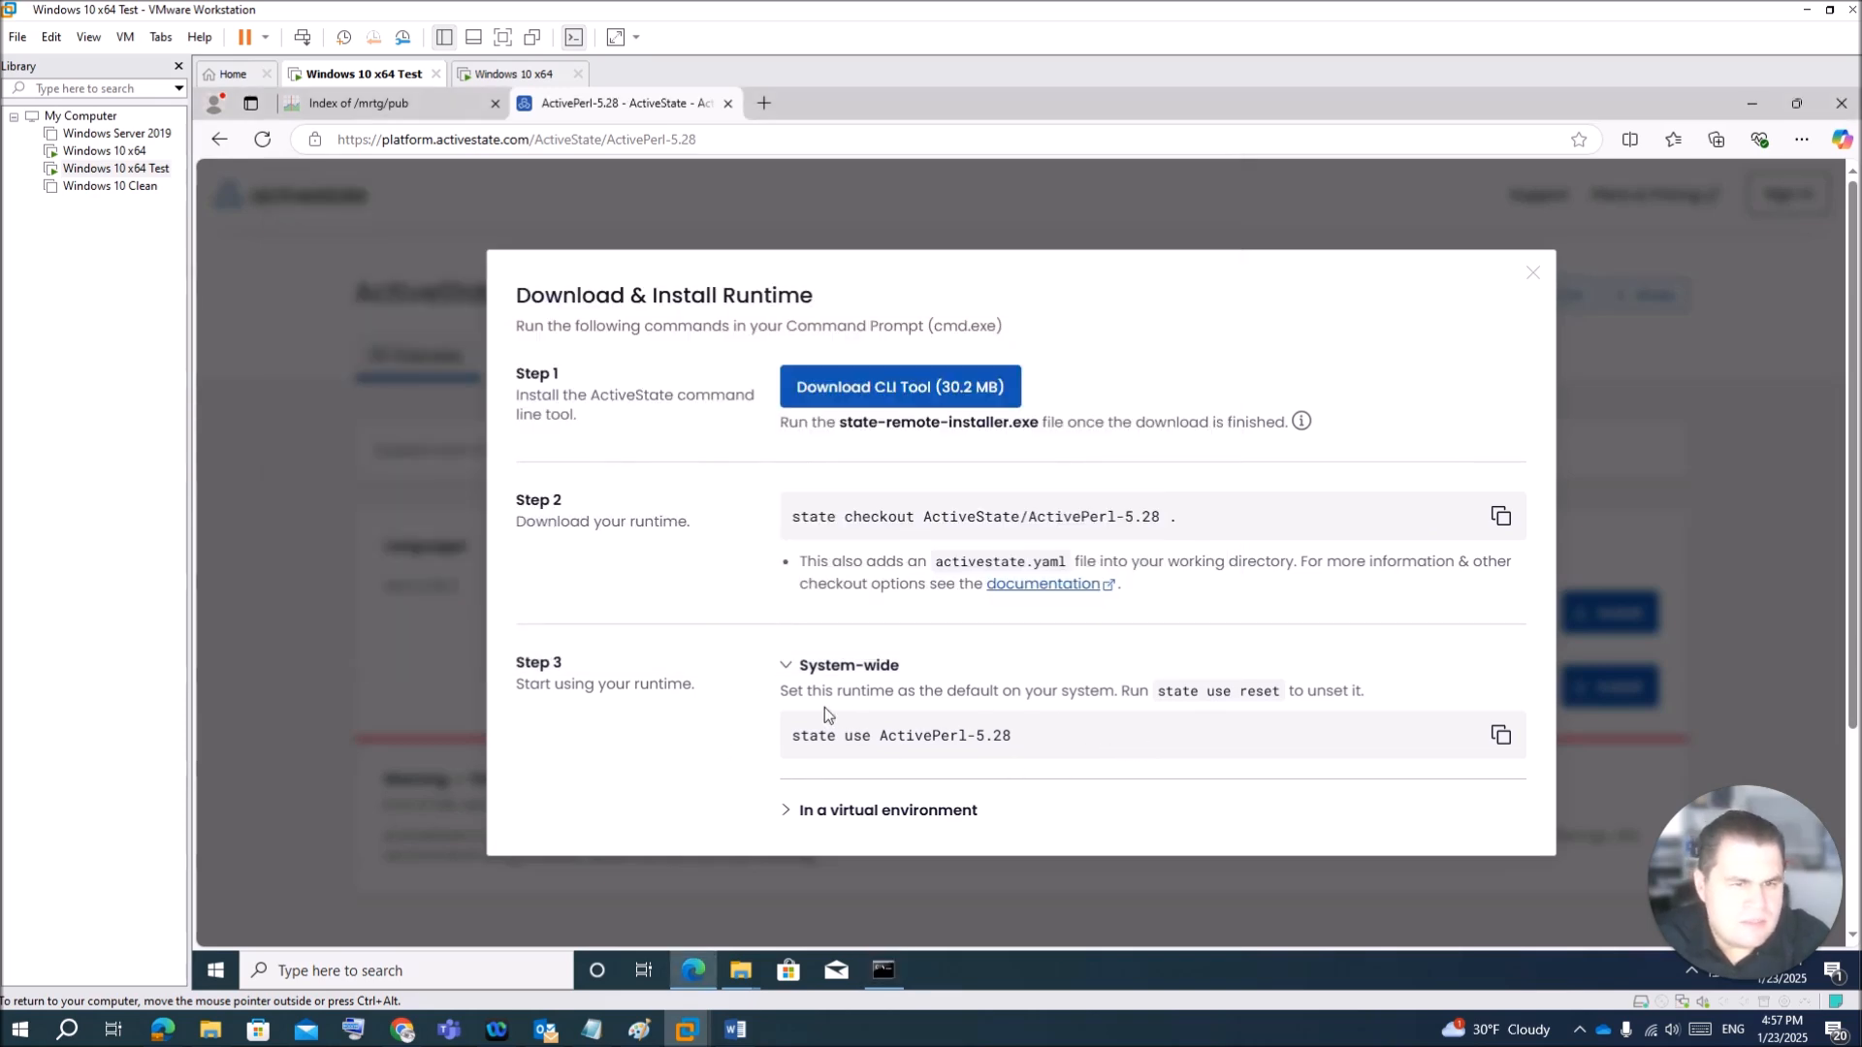
left_click(1513, 743)
left_click(882, 969)
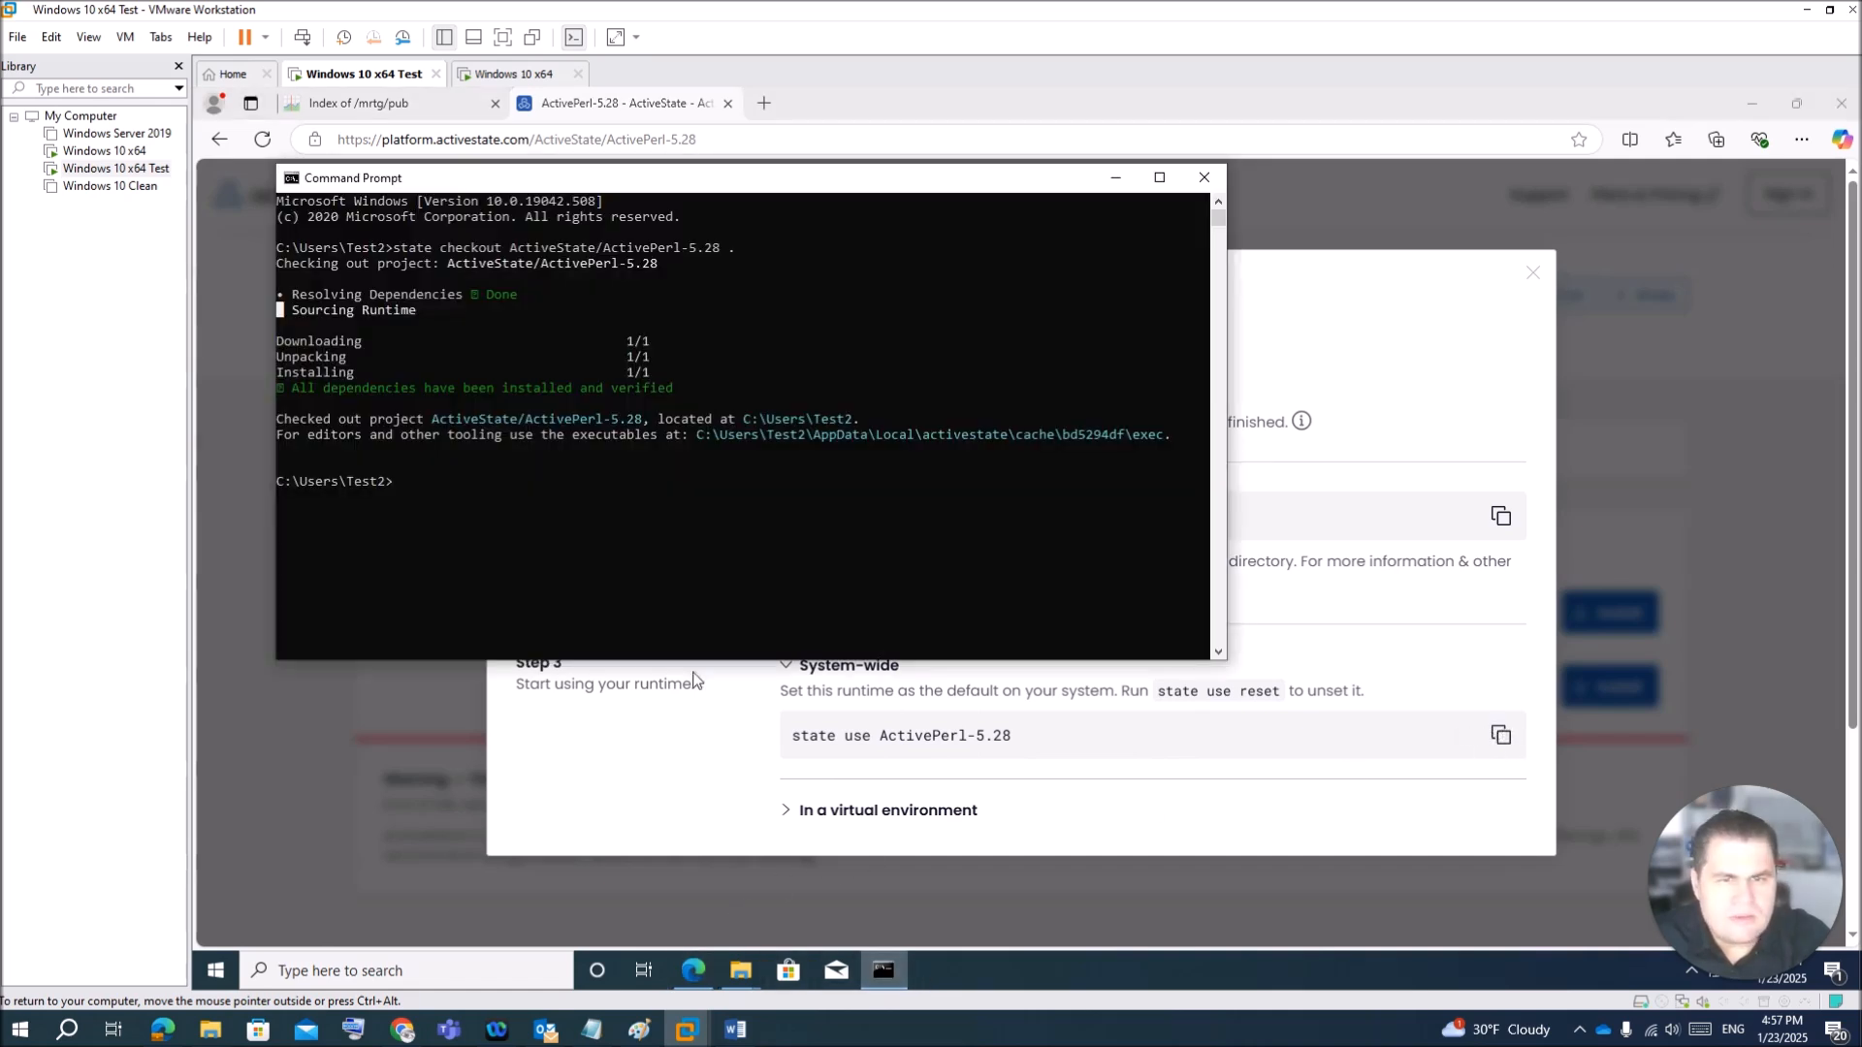
key("ctrl+v")
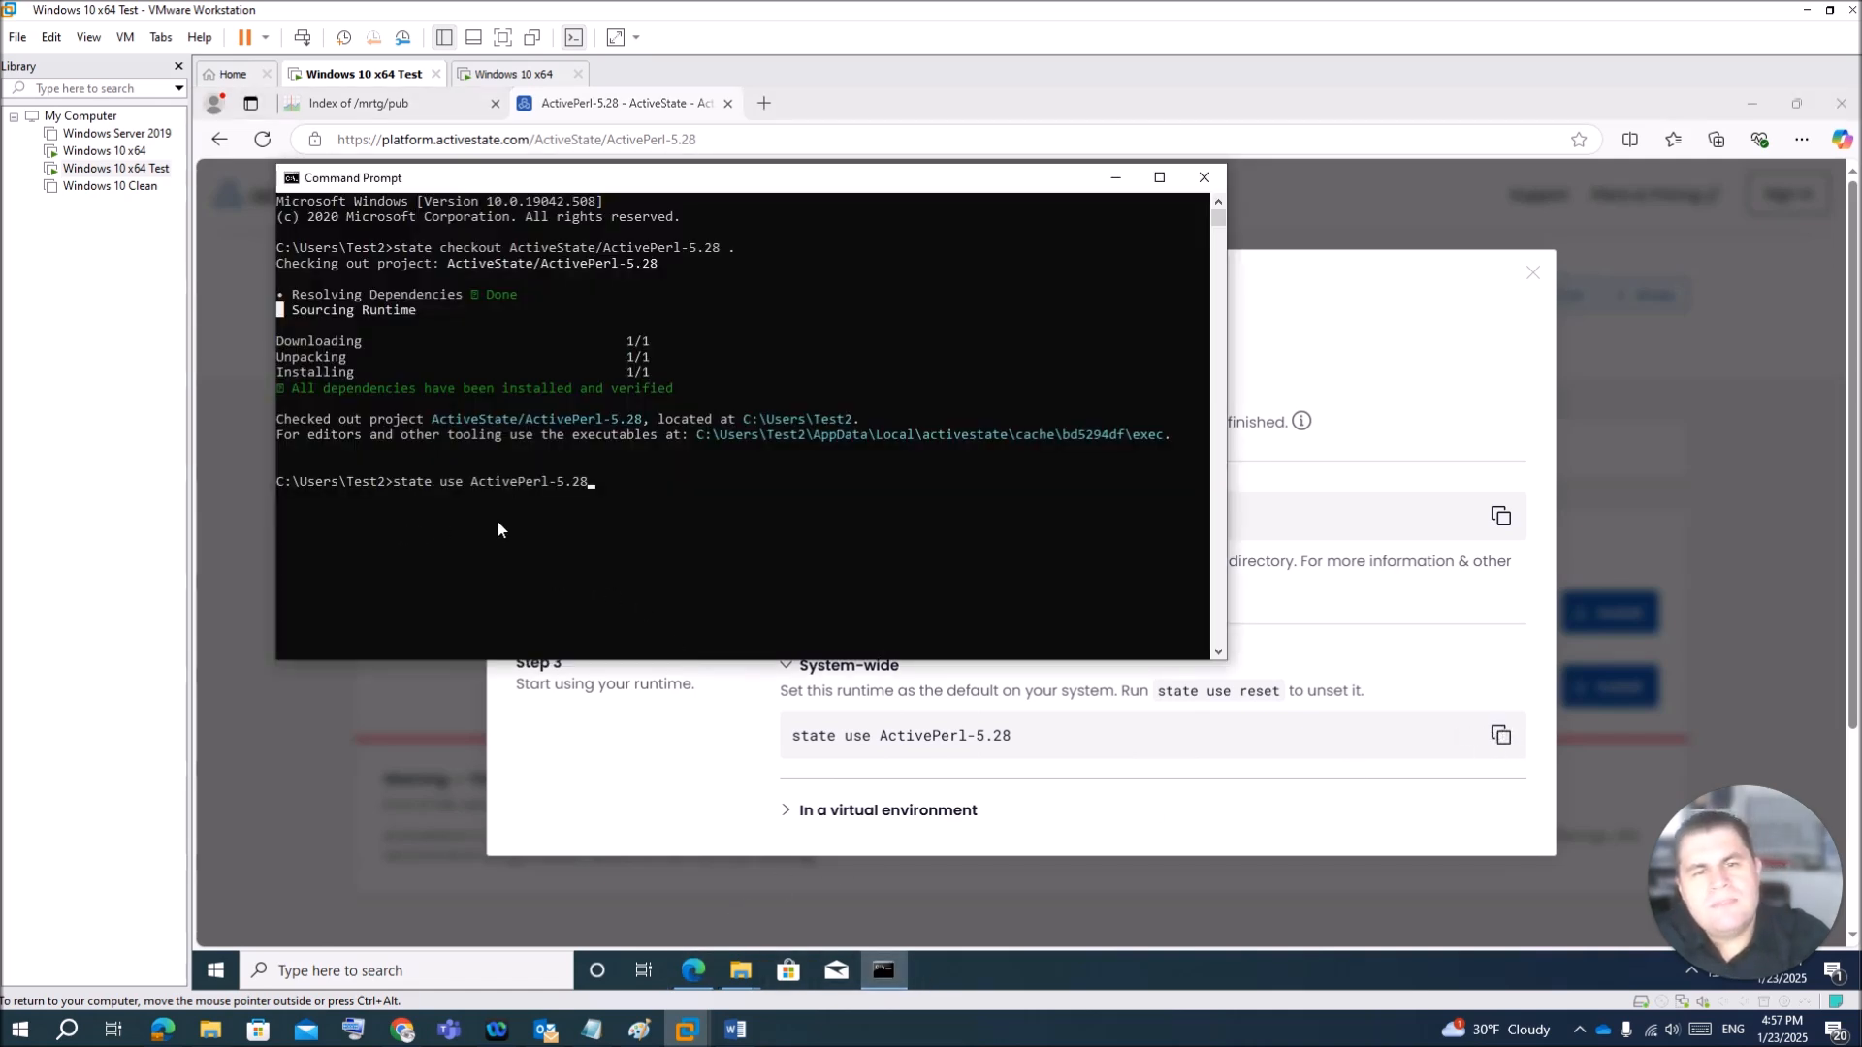
key("Return")
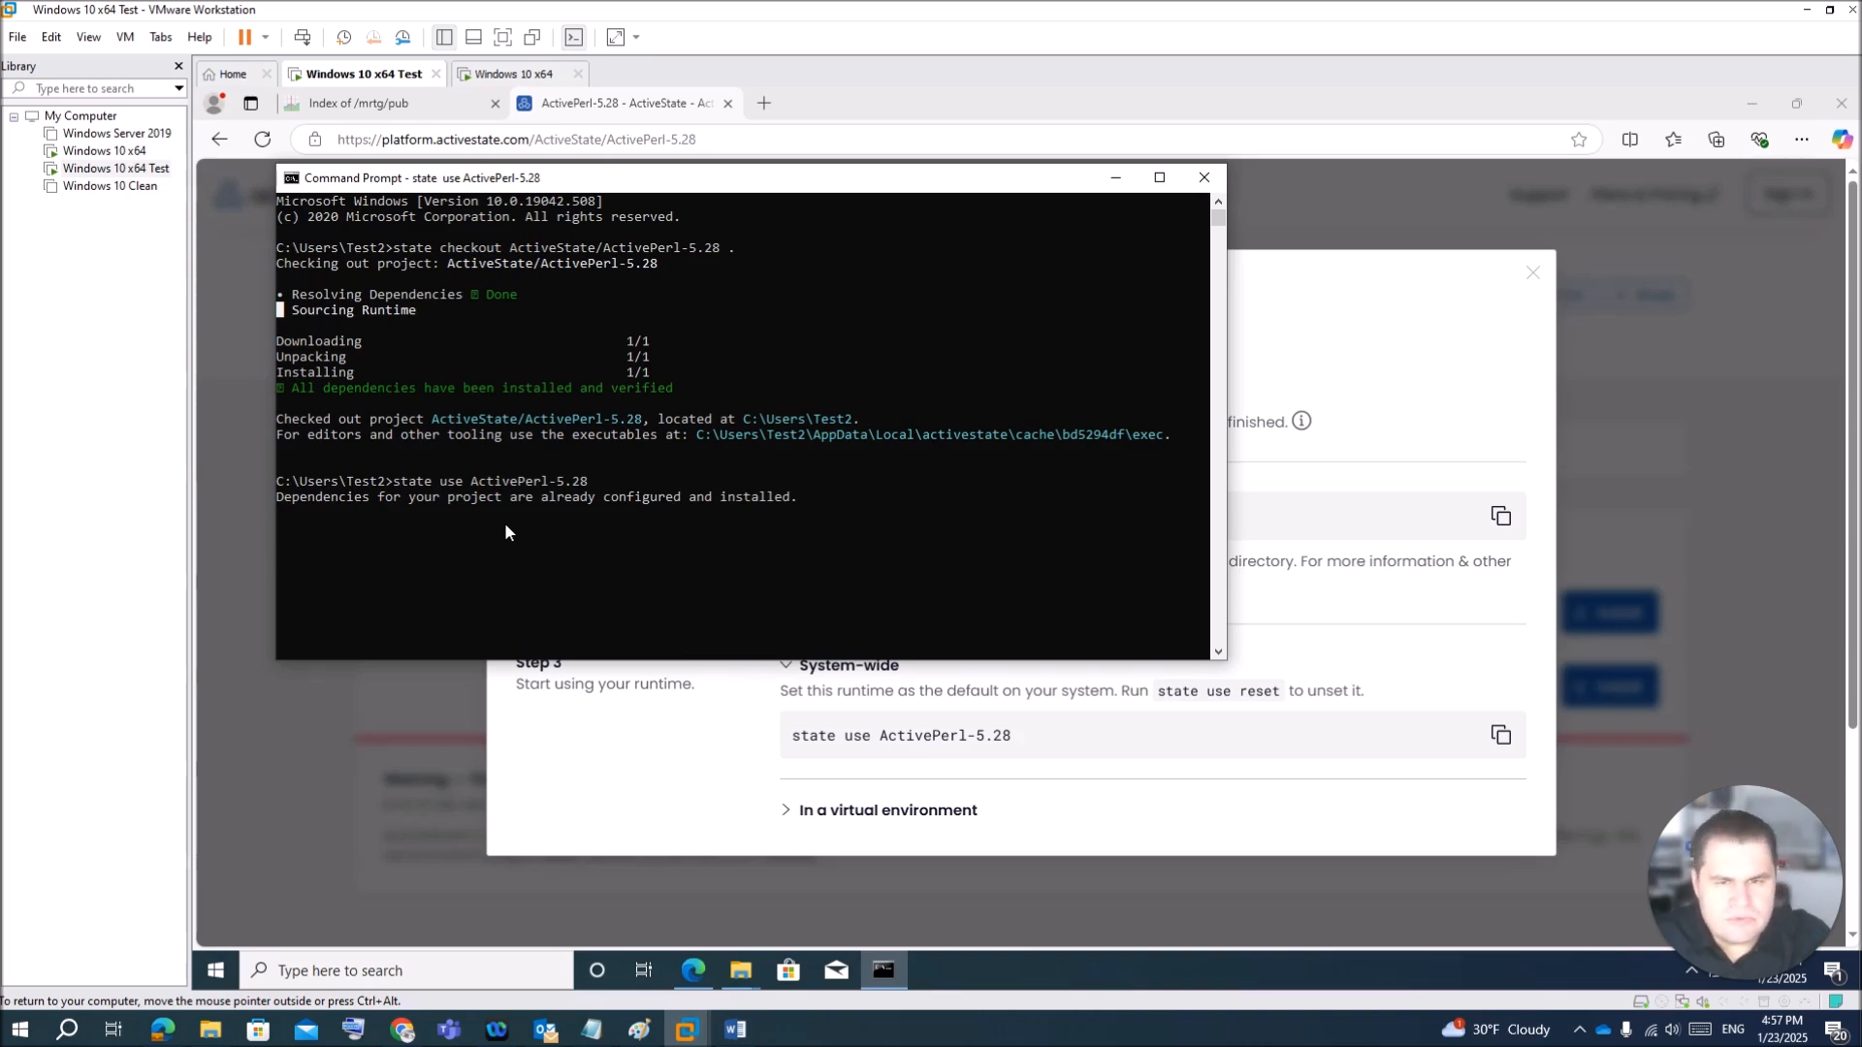
Step: Open Windows Settings at the optional features of Apps & features and start adding a feature
mouse_move(692, 970)
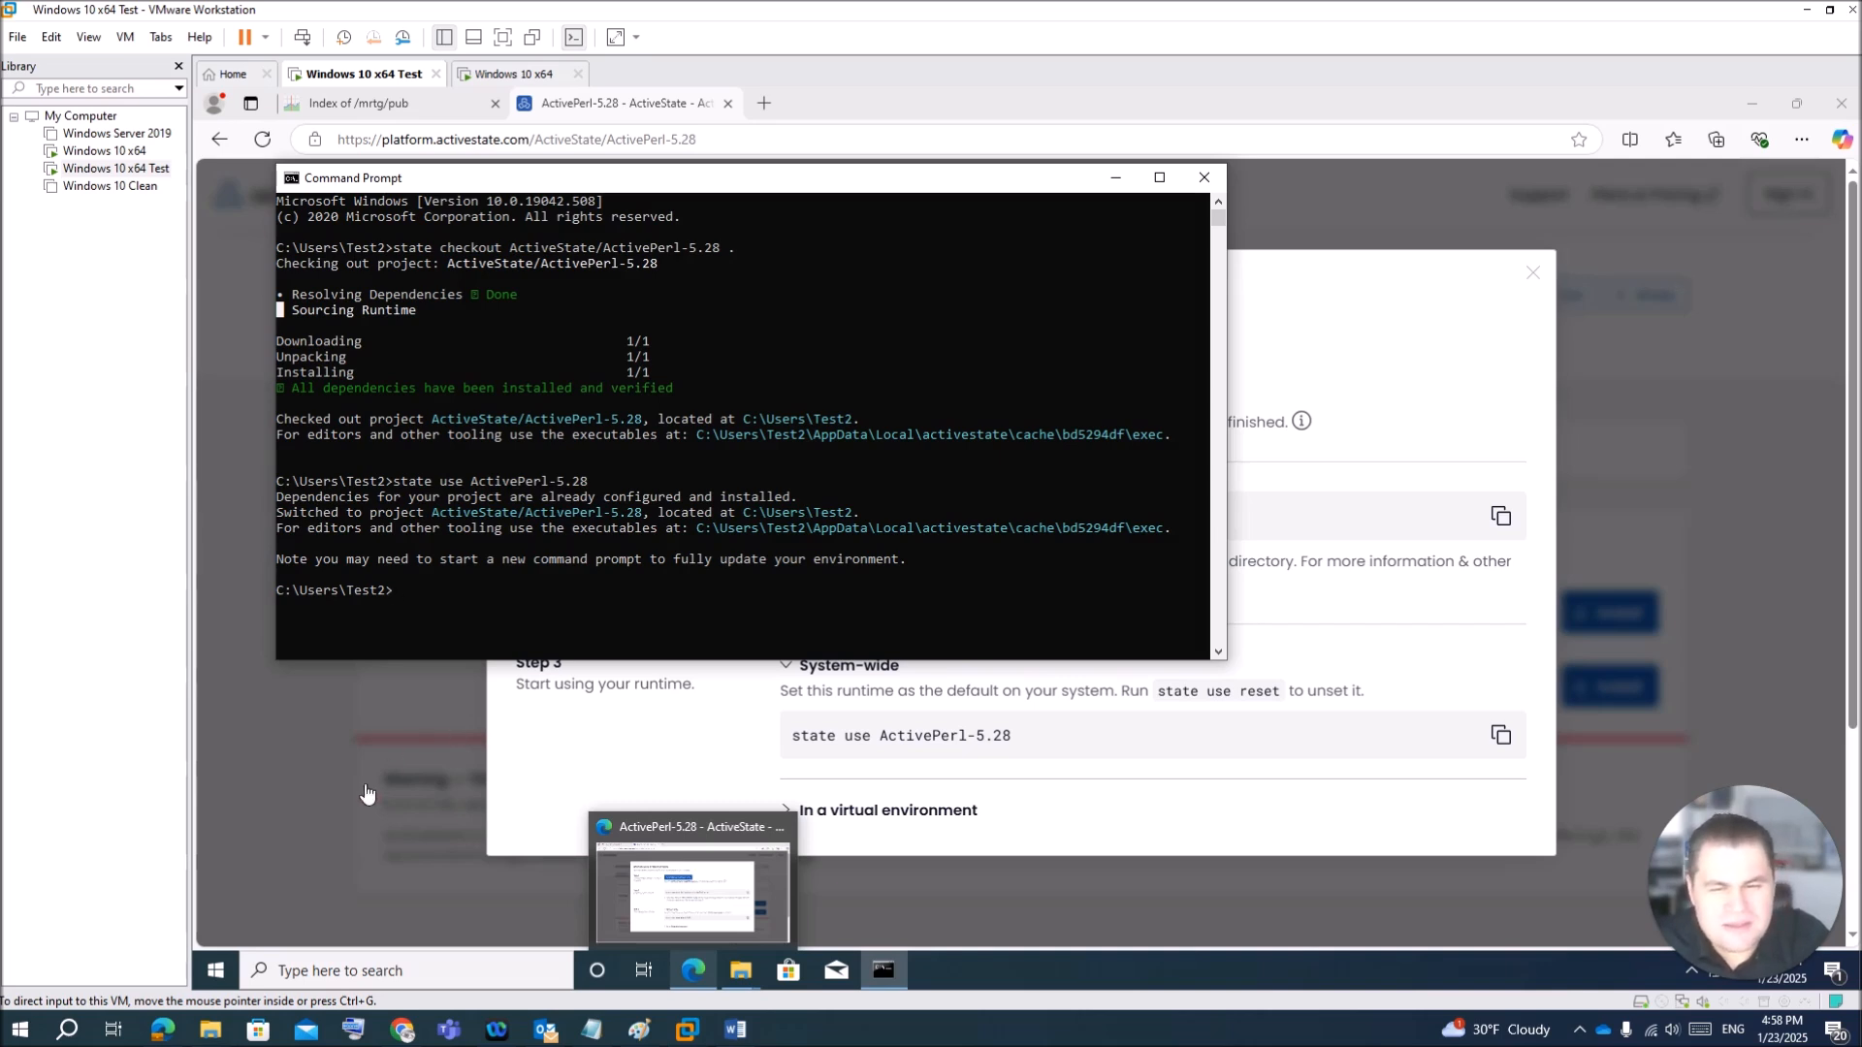
left_click(215, 973)
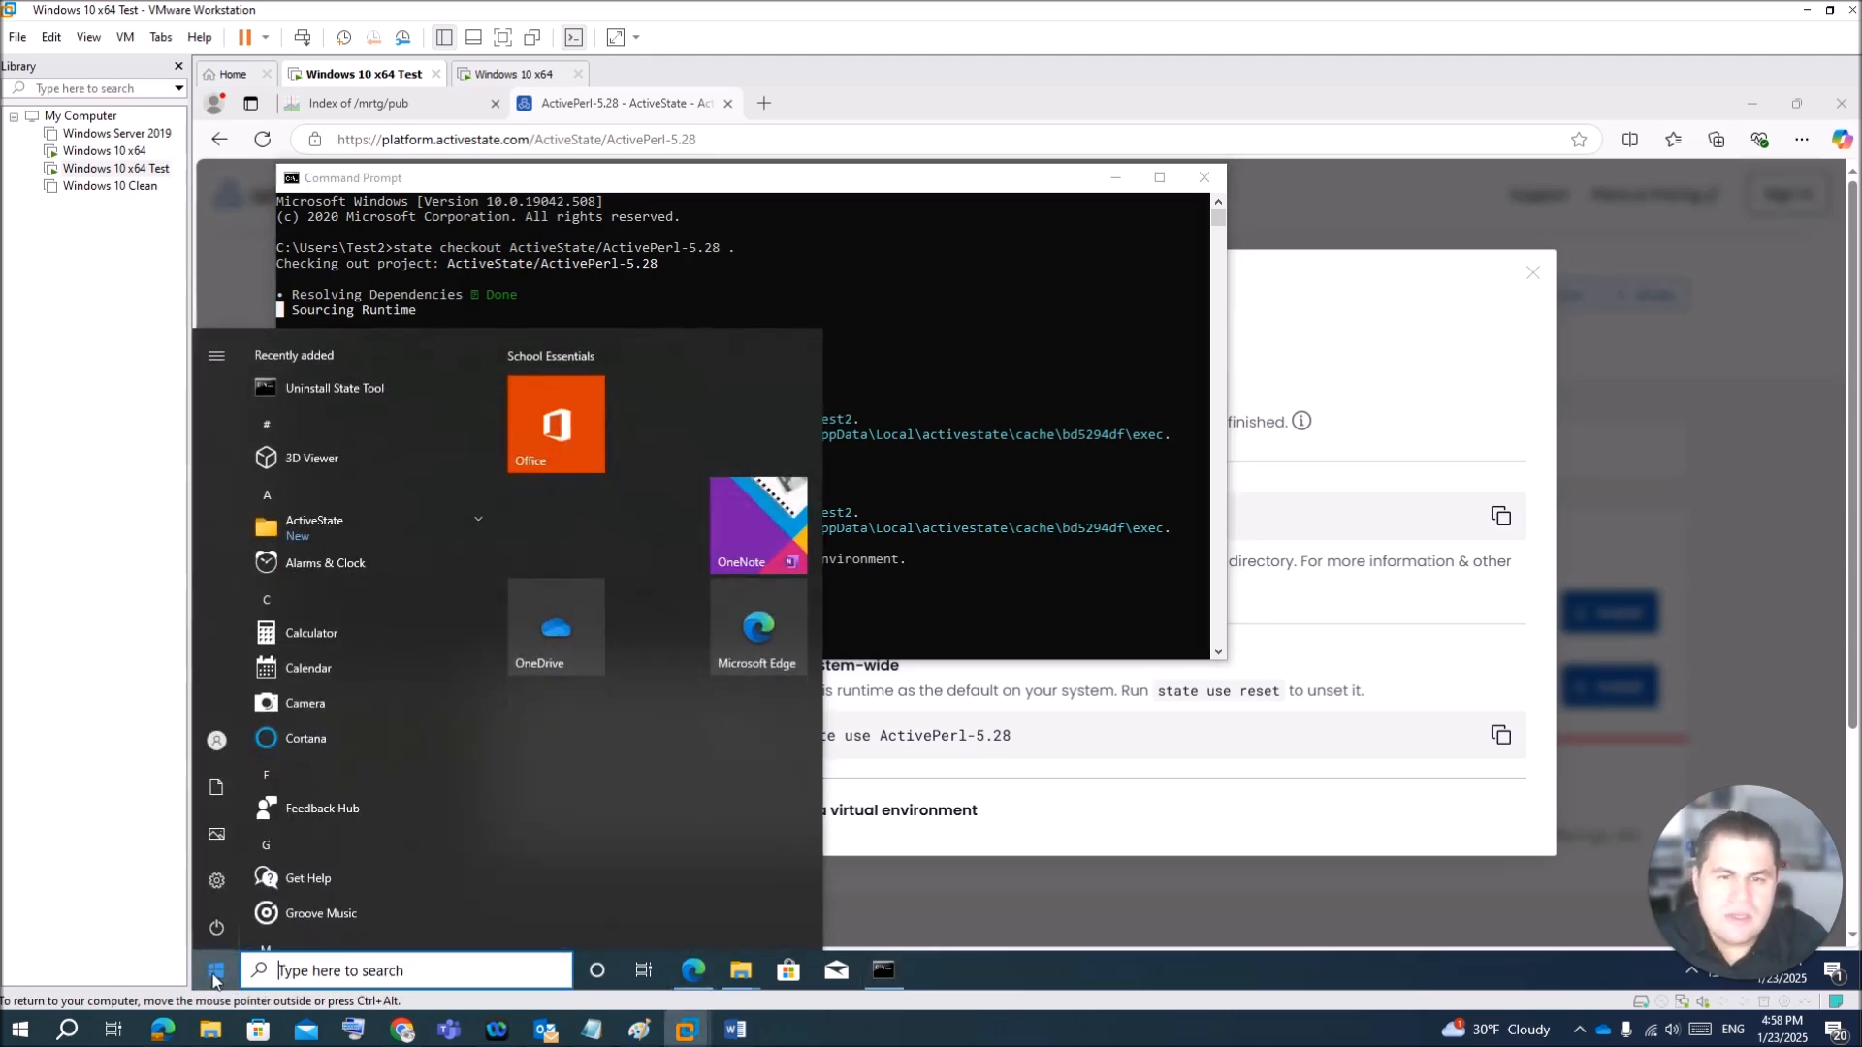
left_click(224, 888)
left_click(1002, 485)
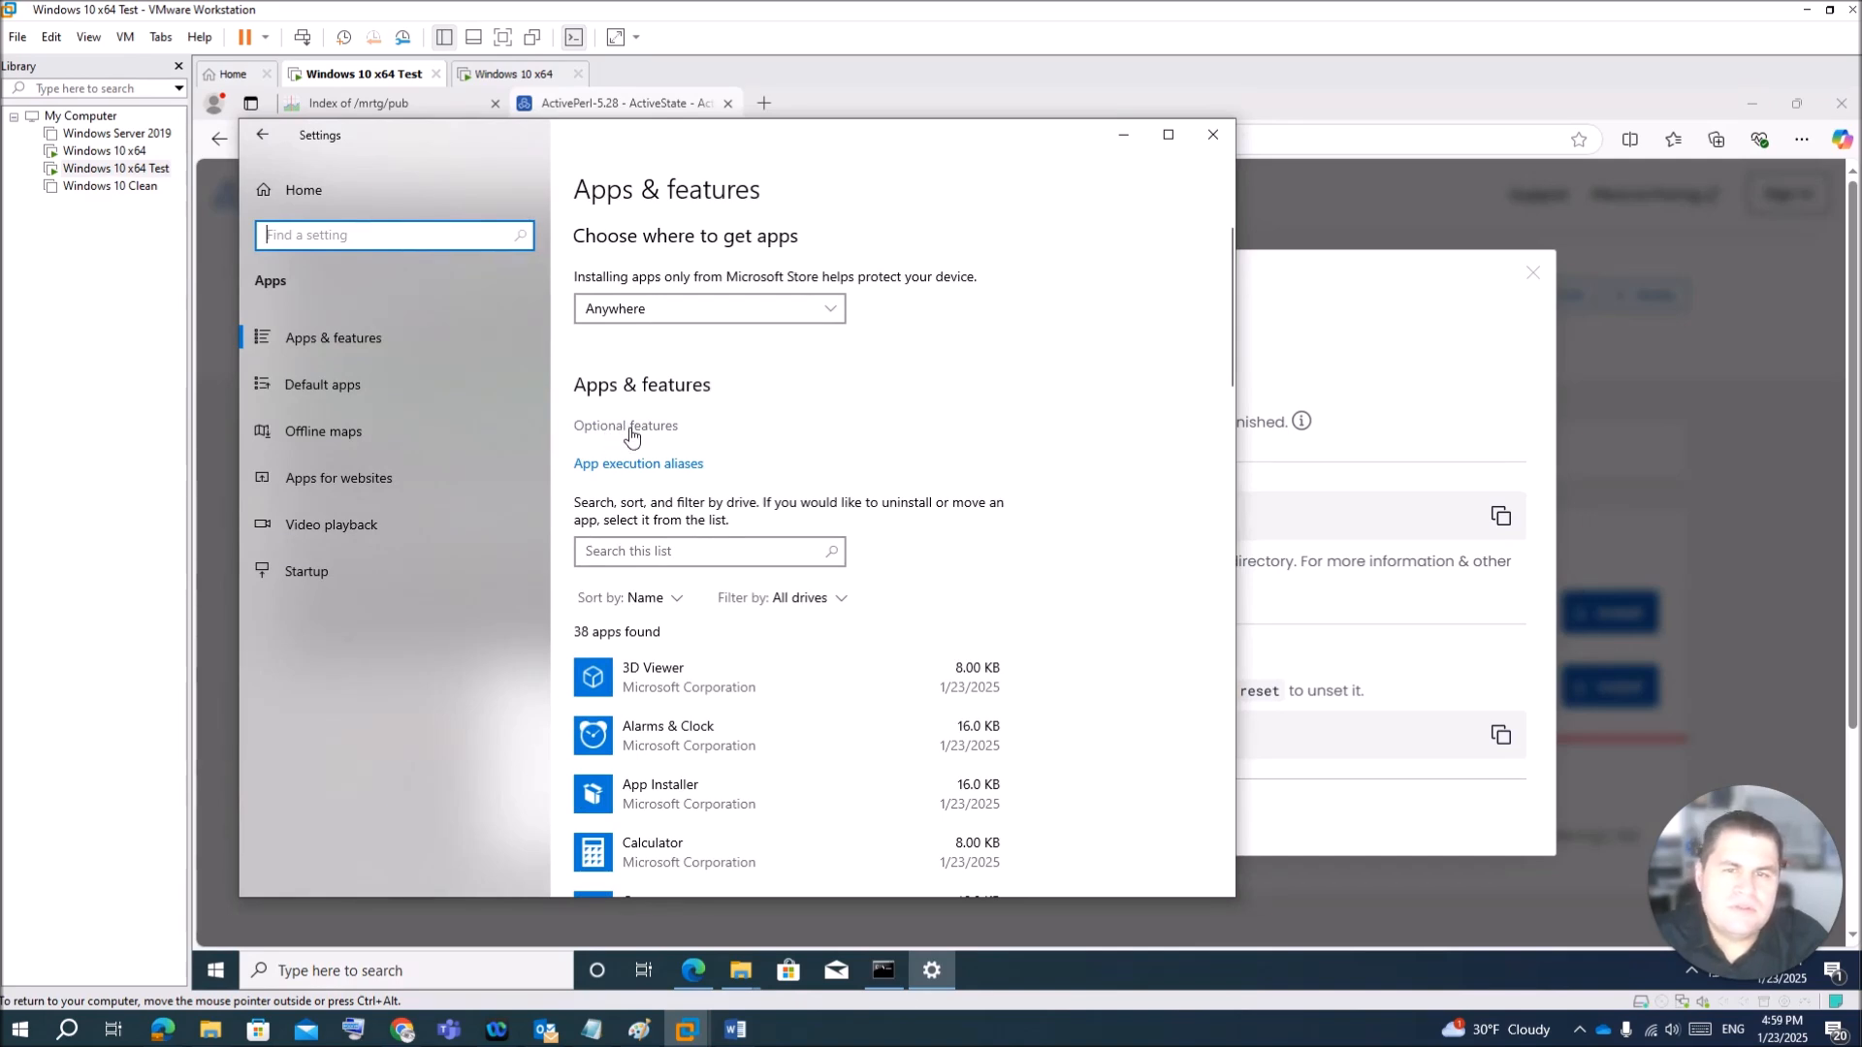
left_click(628, 430)
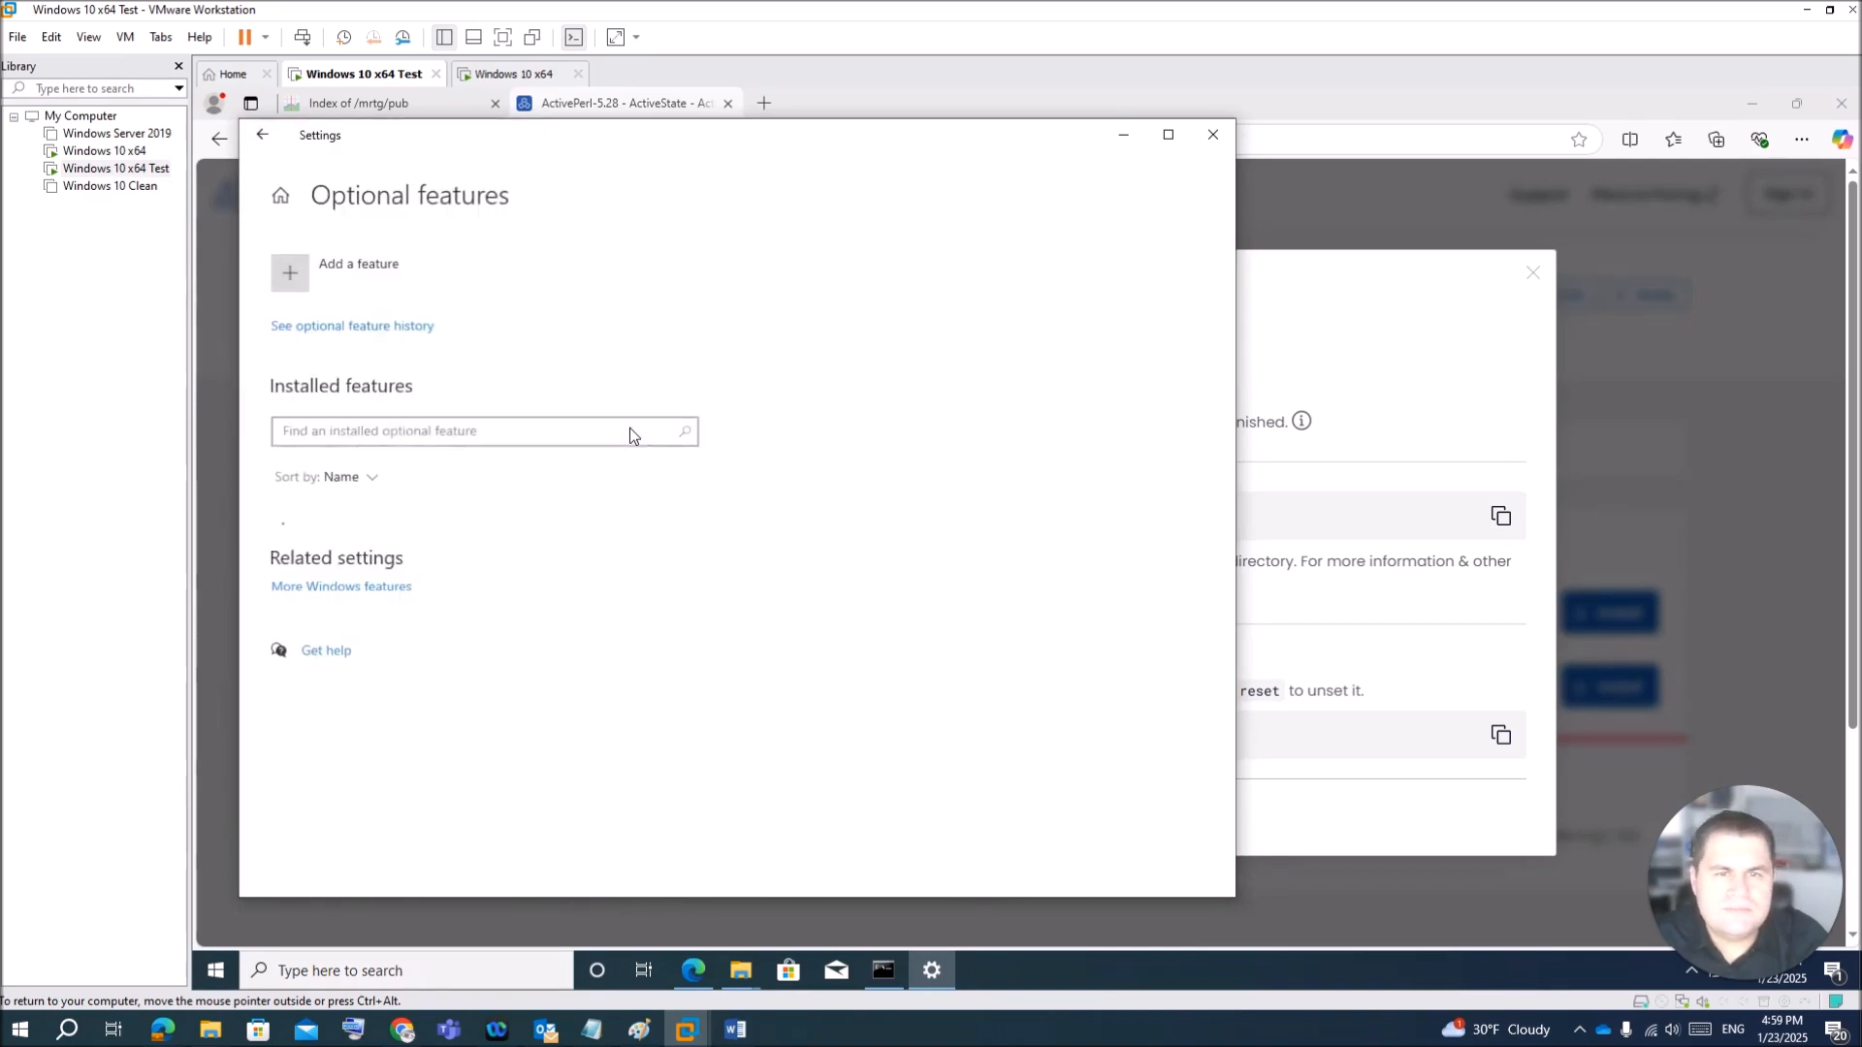
left_click(288, 269)
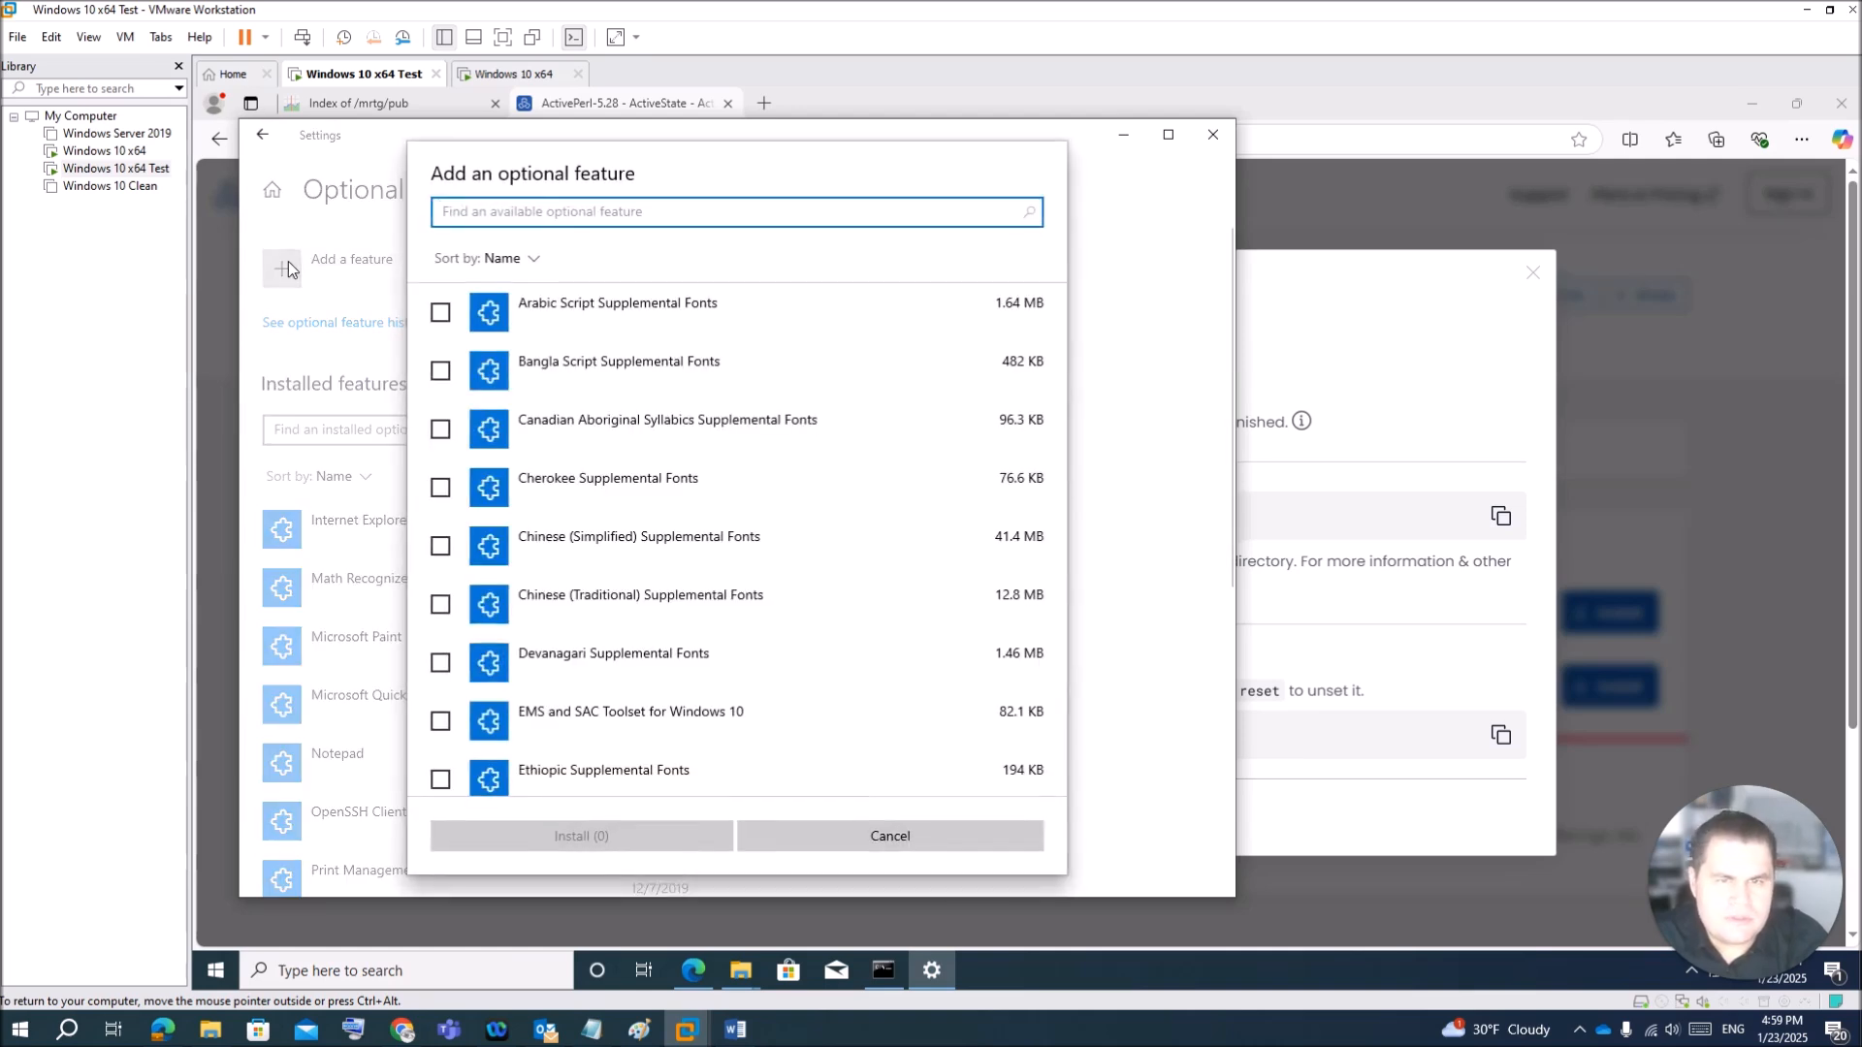
Step: Search the available optional features for snmp and install Simple Network Management Protocol (SNMP)
type("s")
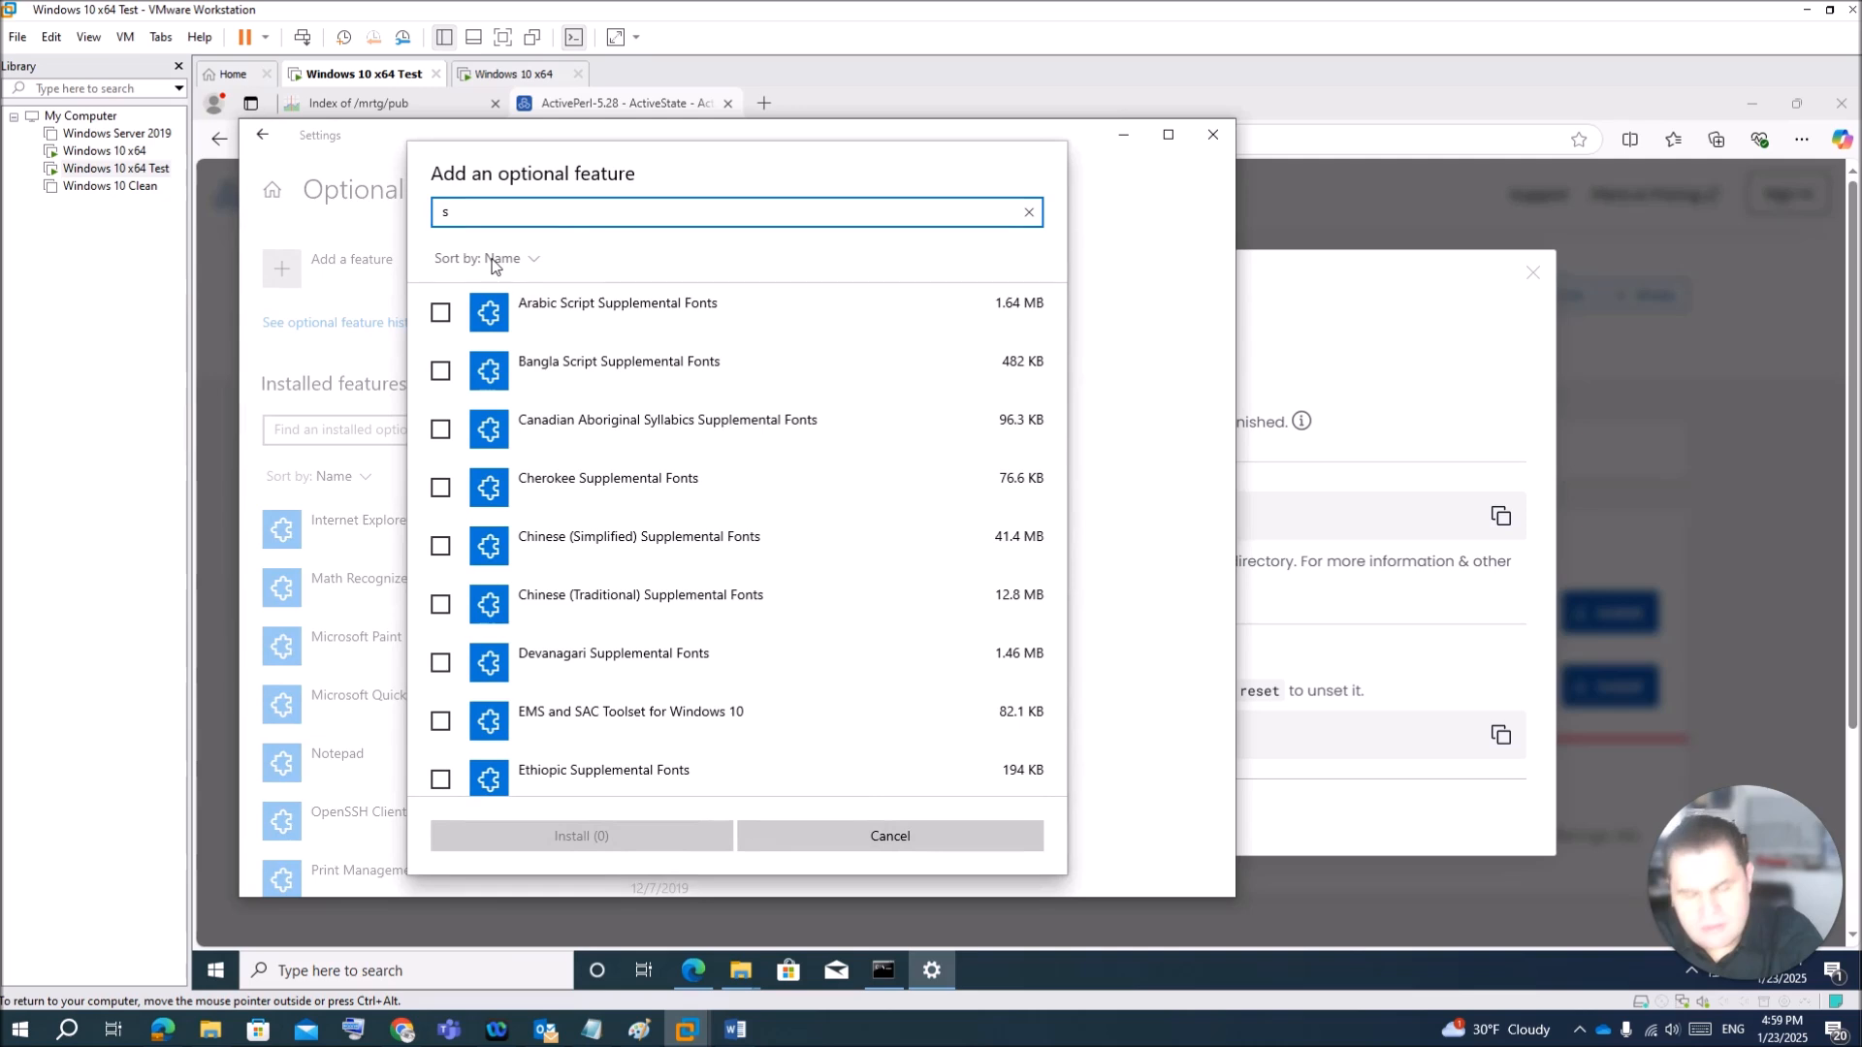
type("nm")
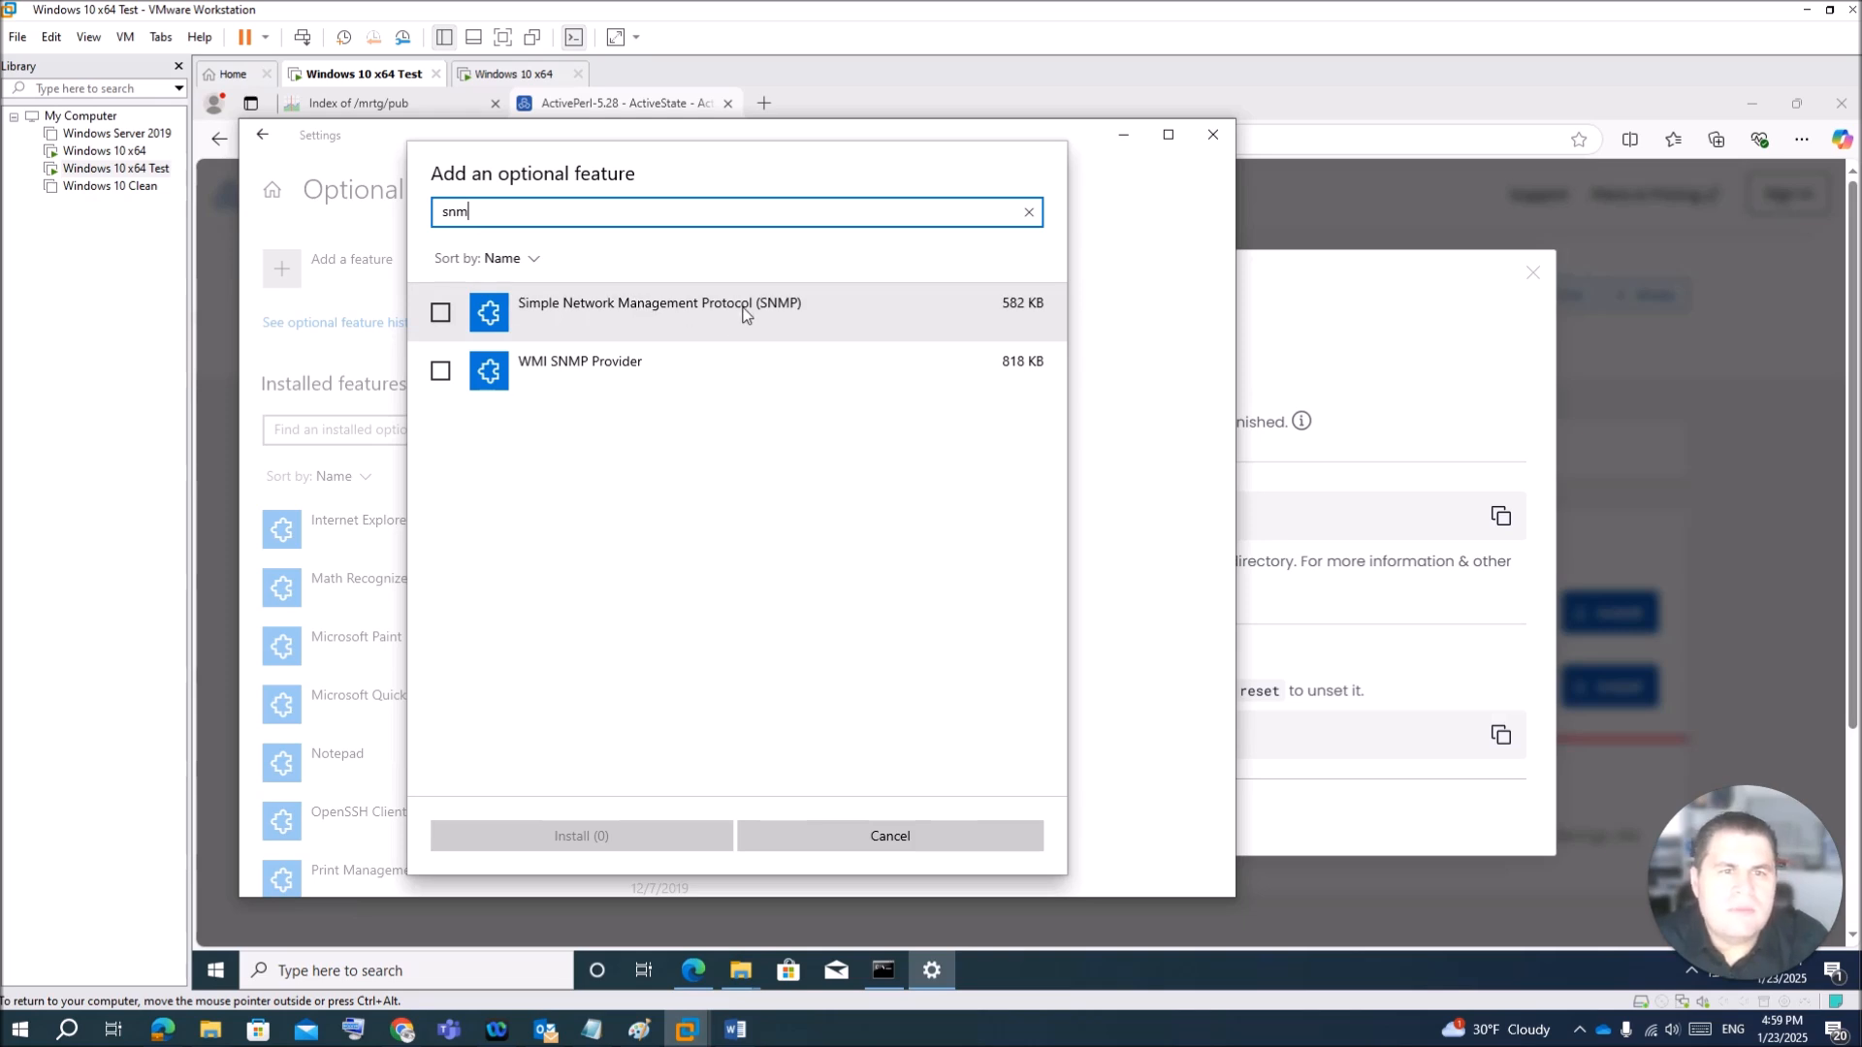
type("p")
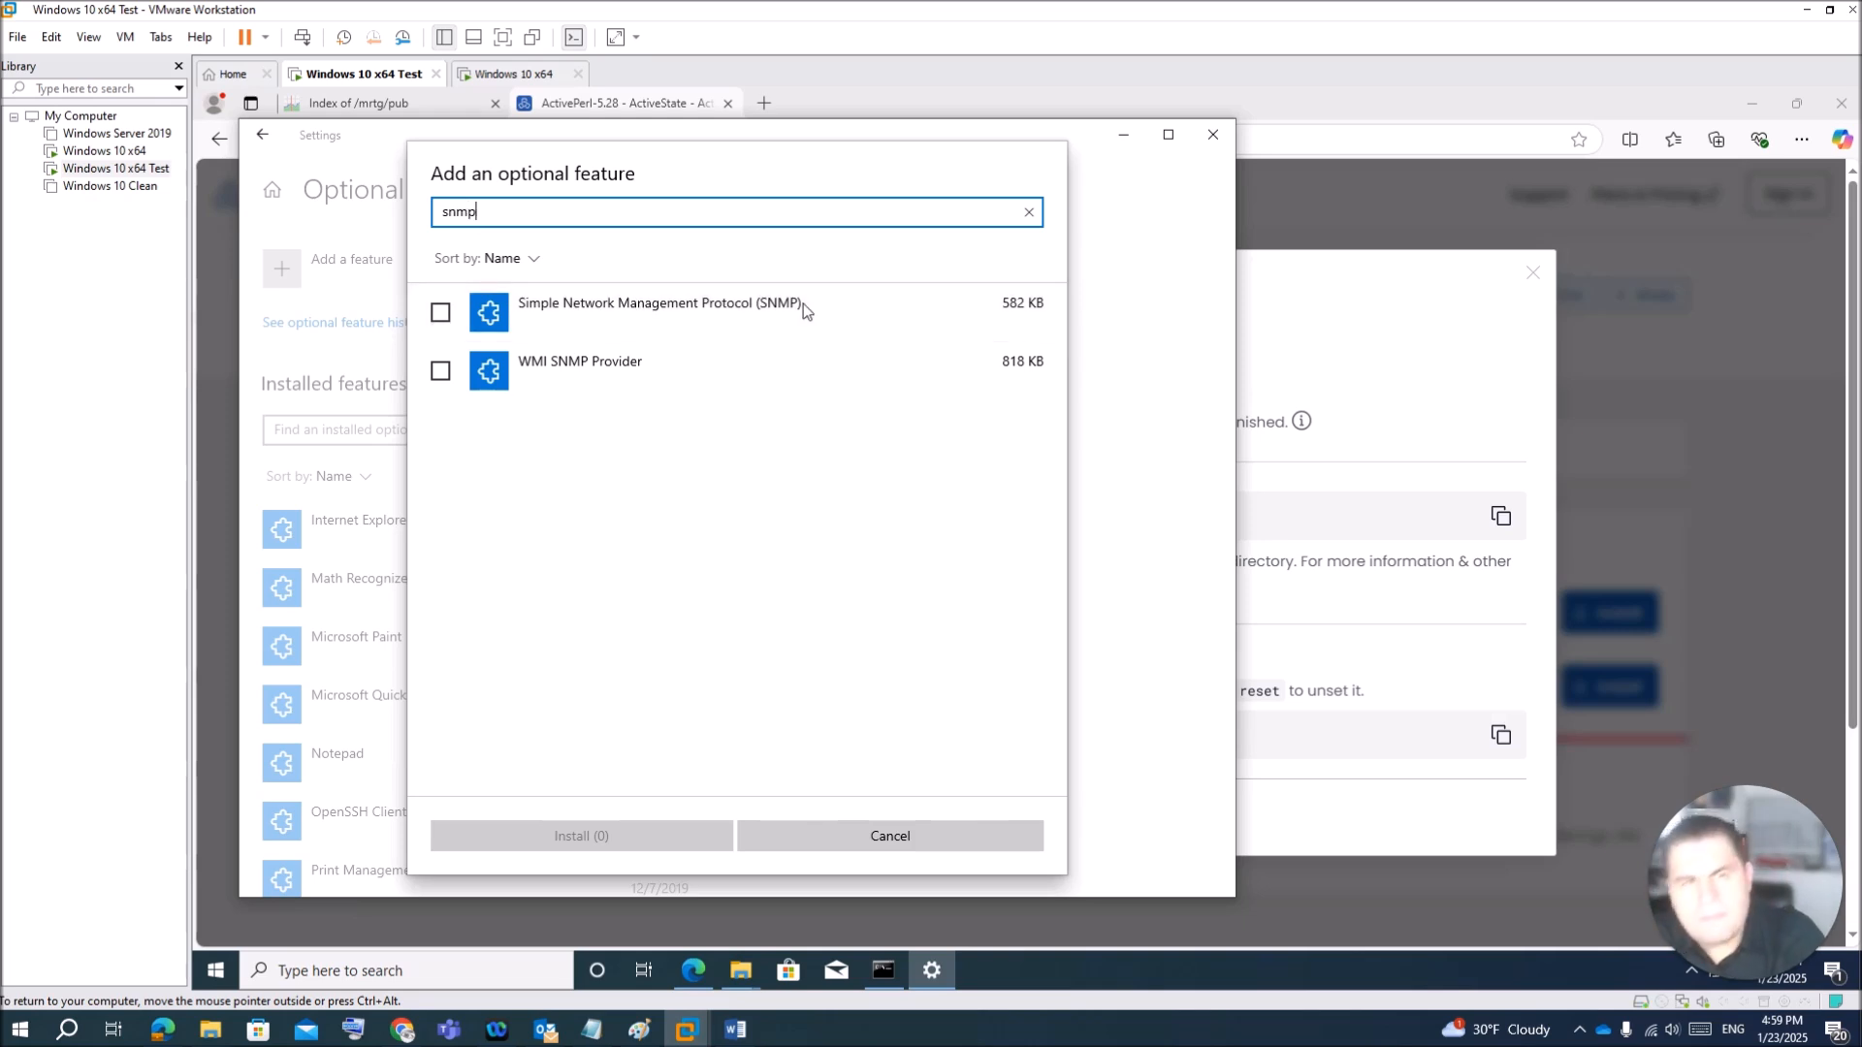
left_click(430, 315)
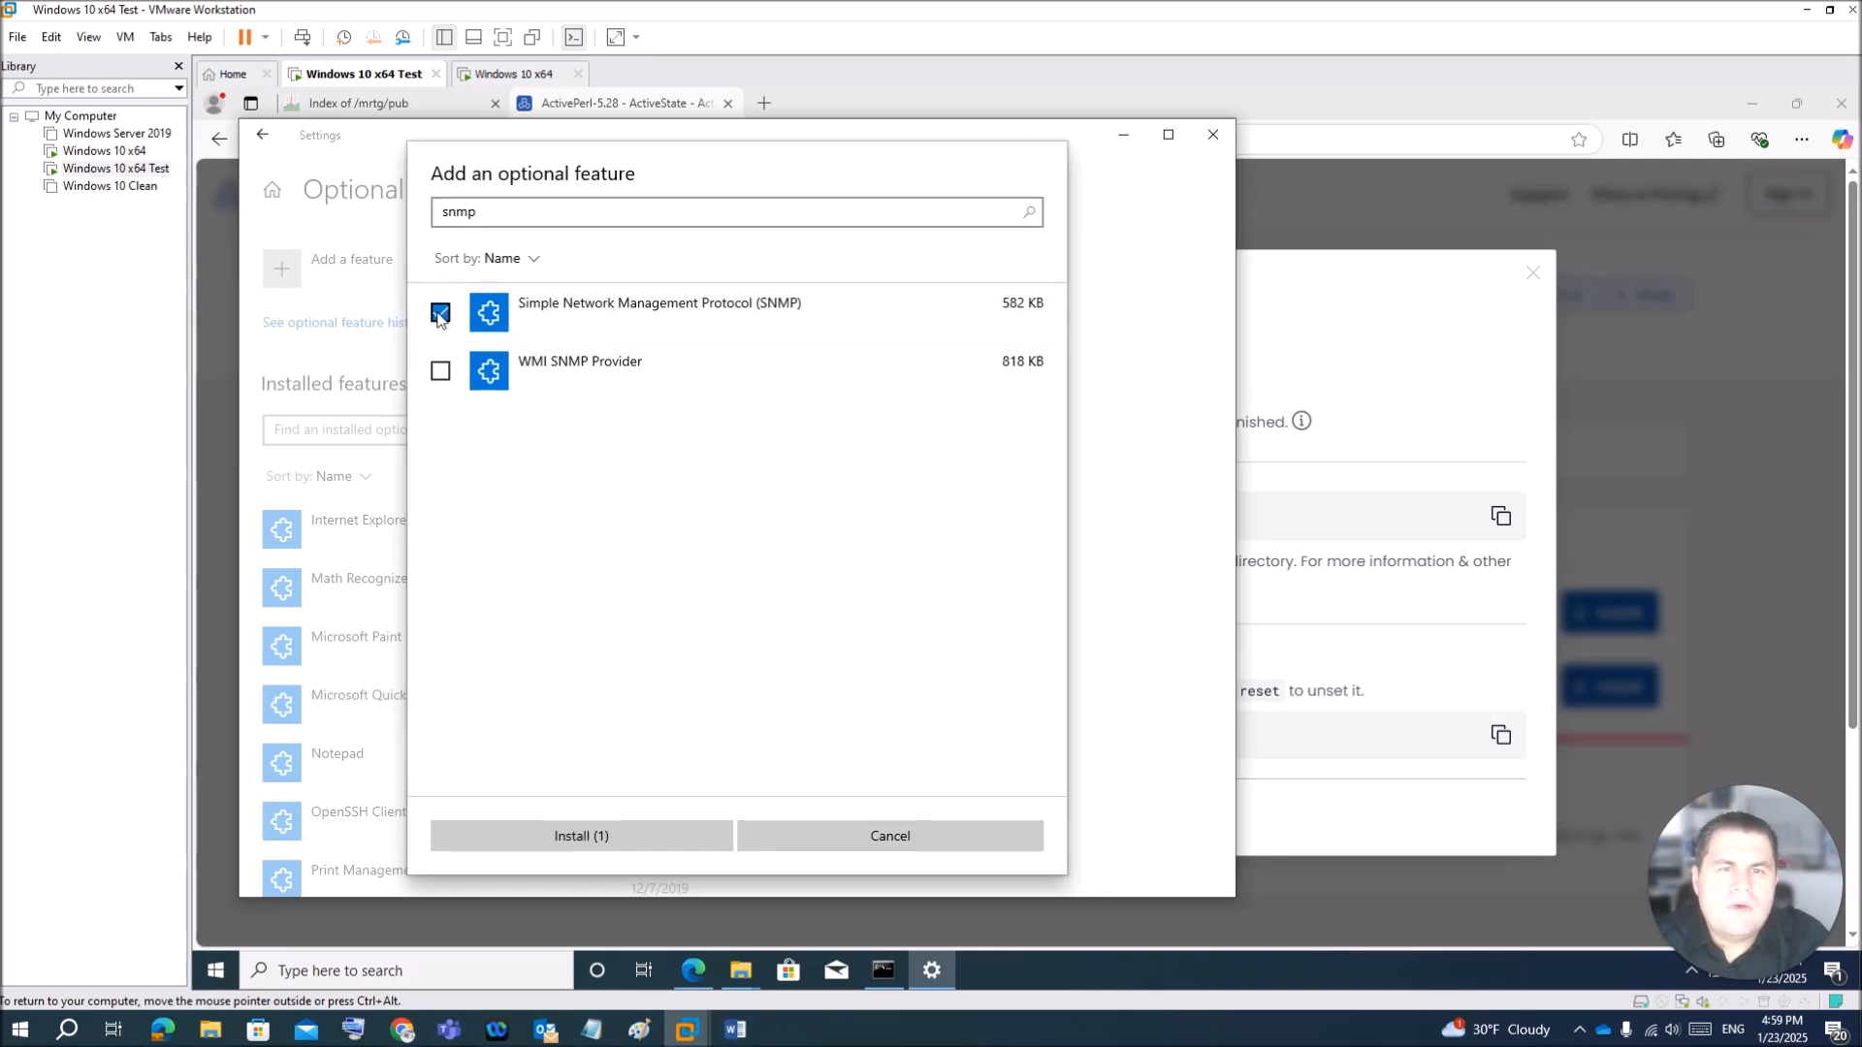
left_click(613, 842)
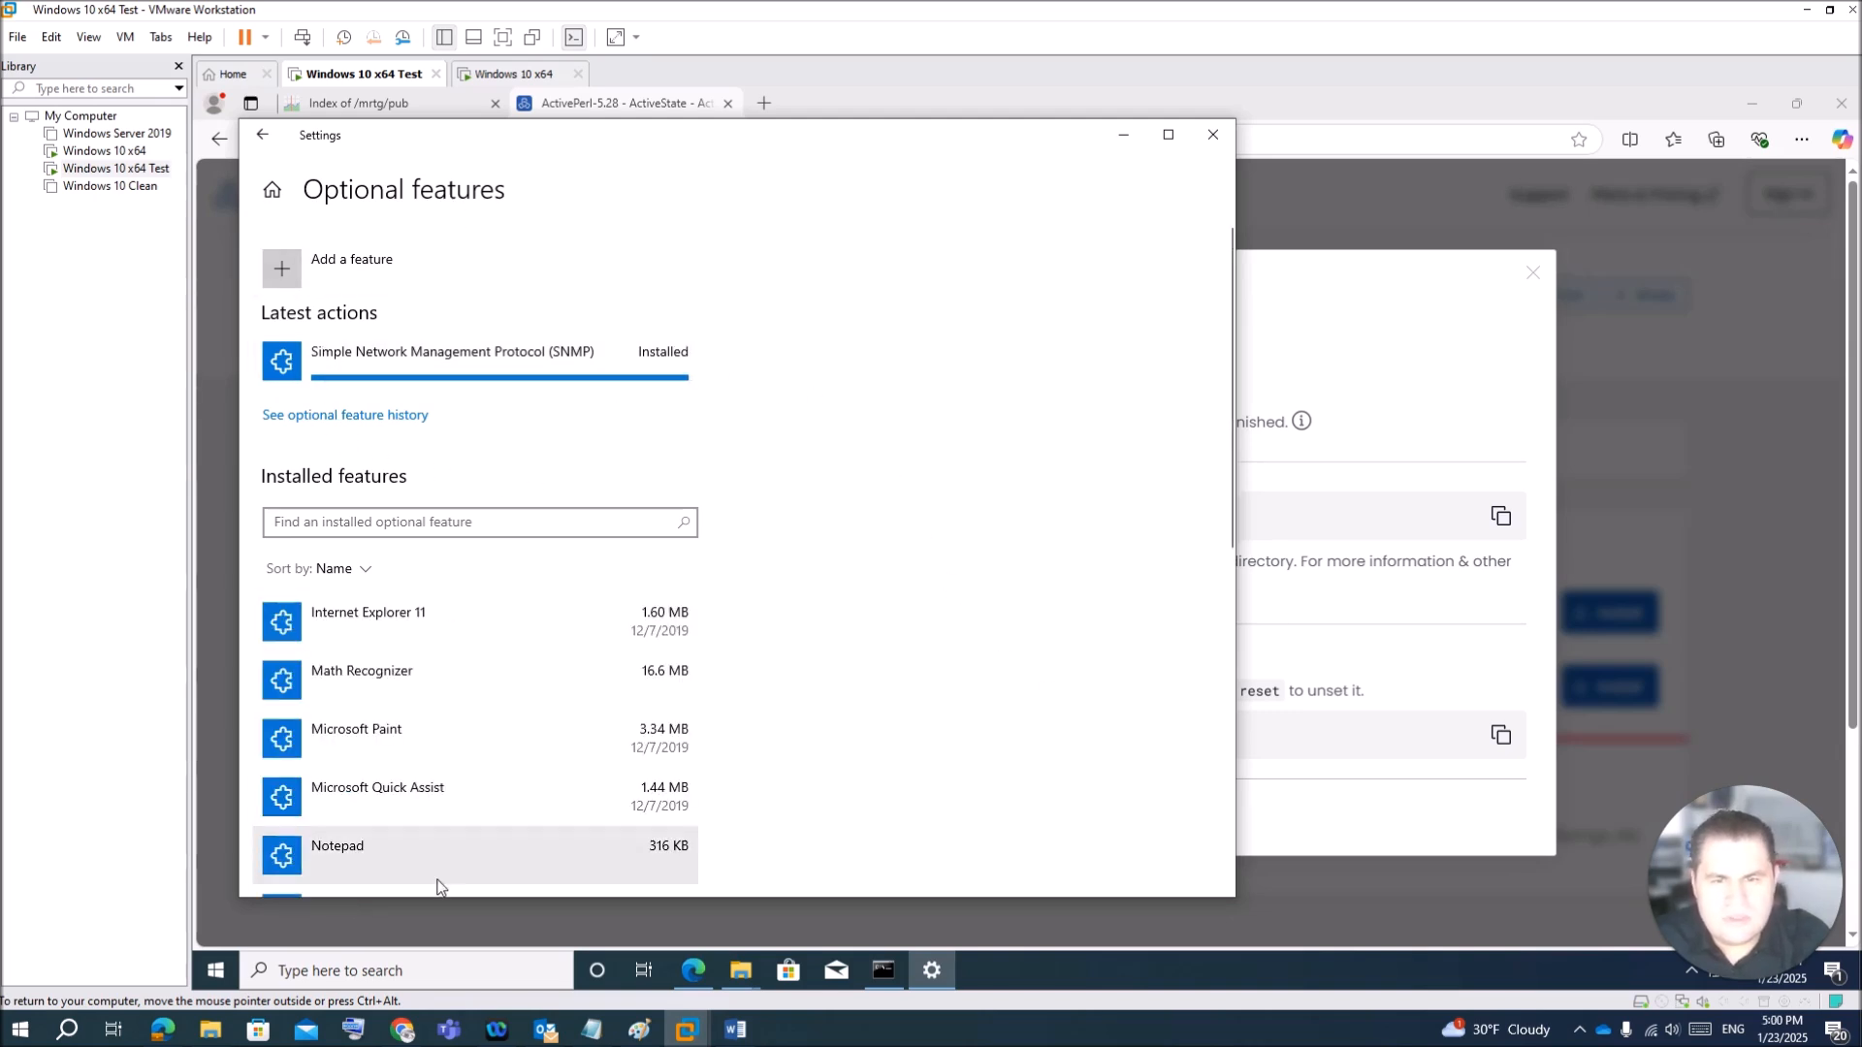
Step: Search Windows for the Services app, launch it, dismiss the mmc.exe error and bring the Services window forward
left_click(222, 985)
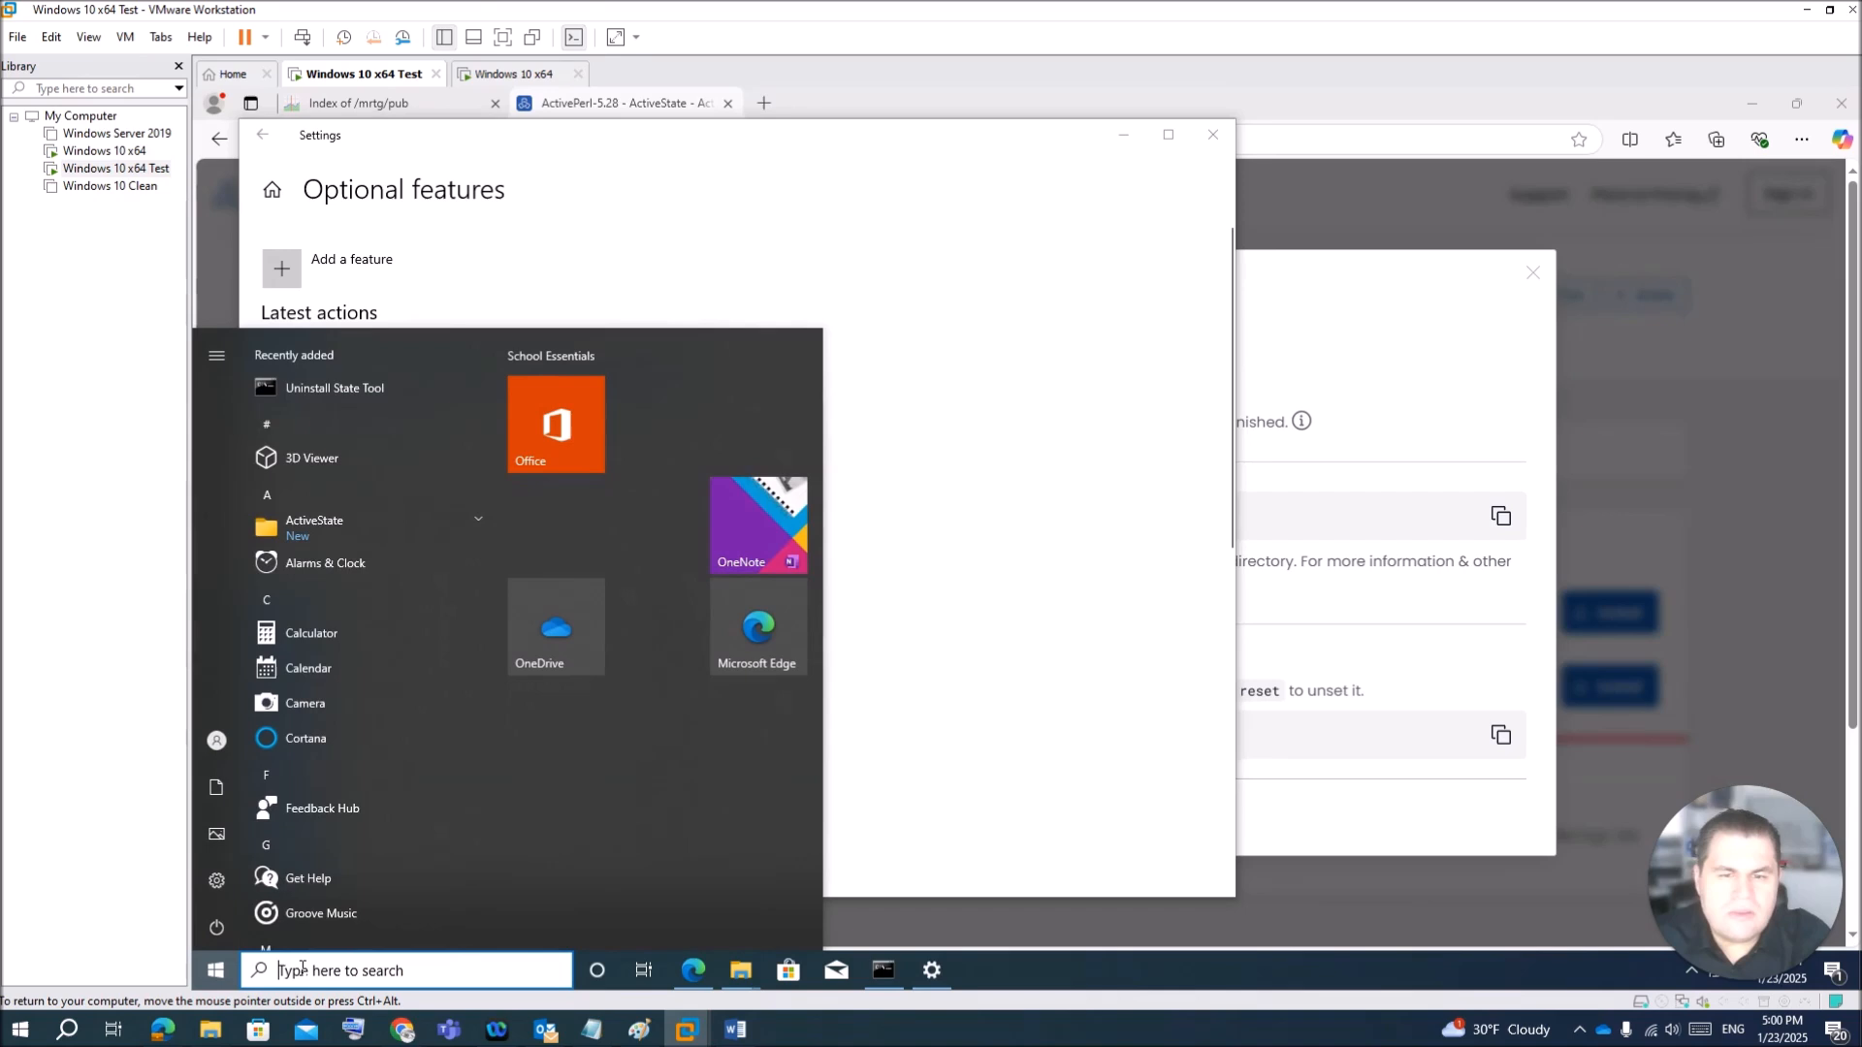
type("ser")
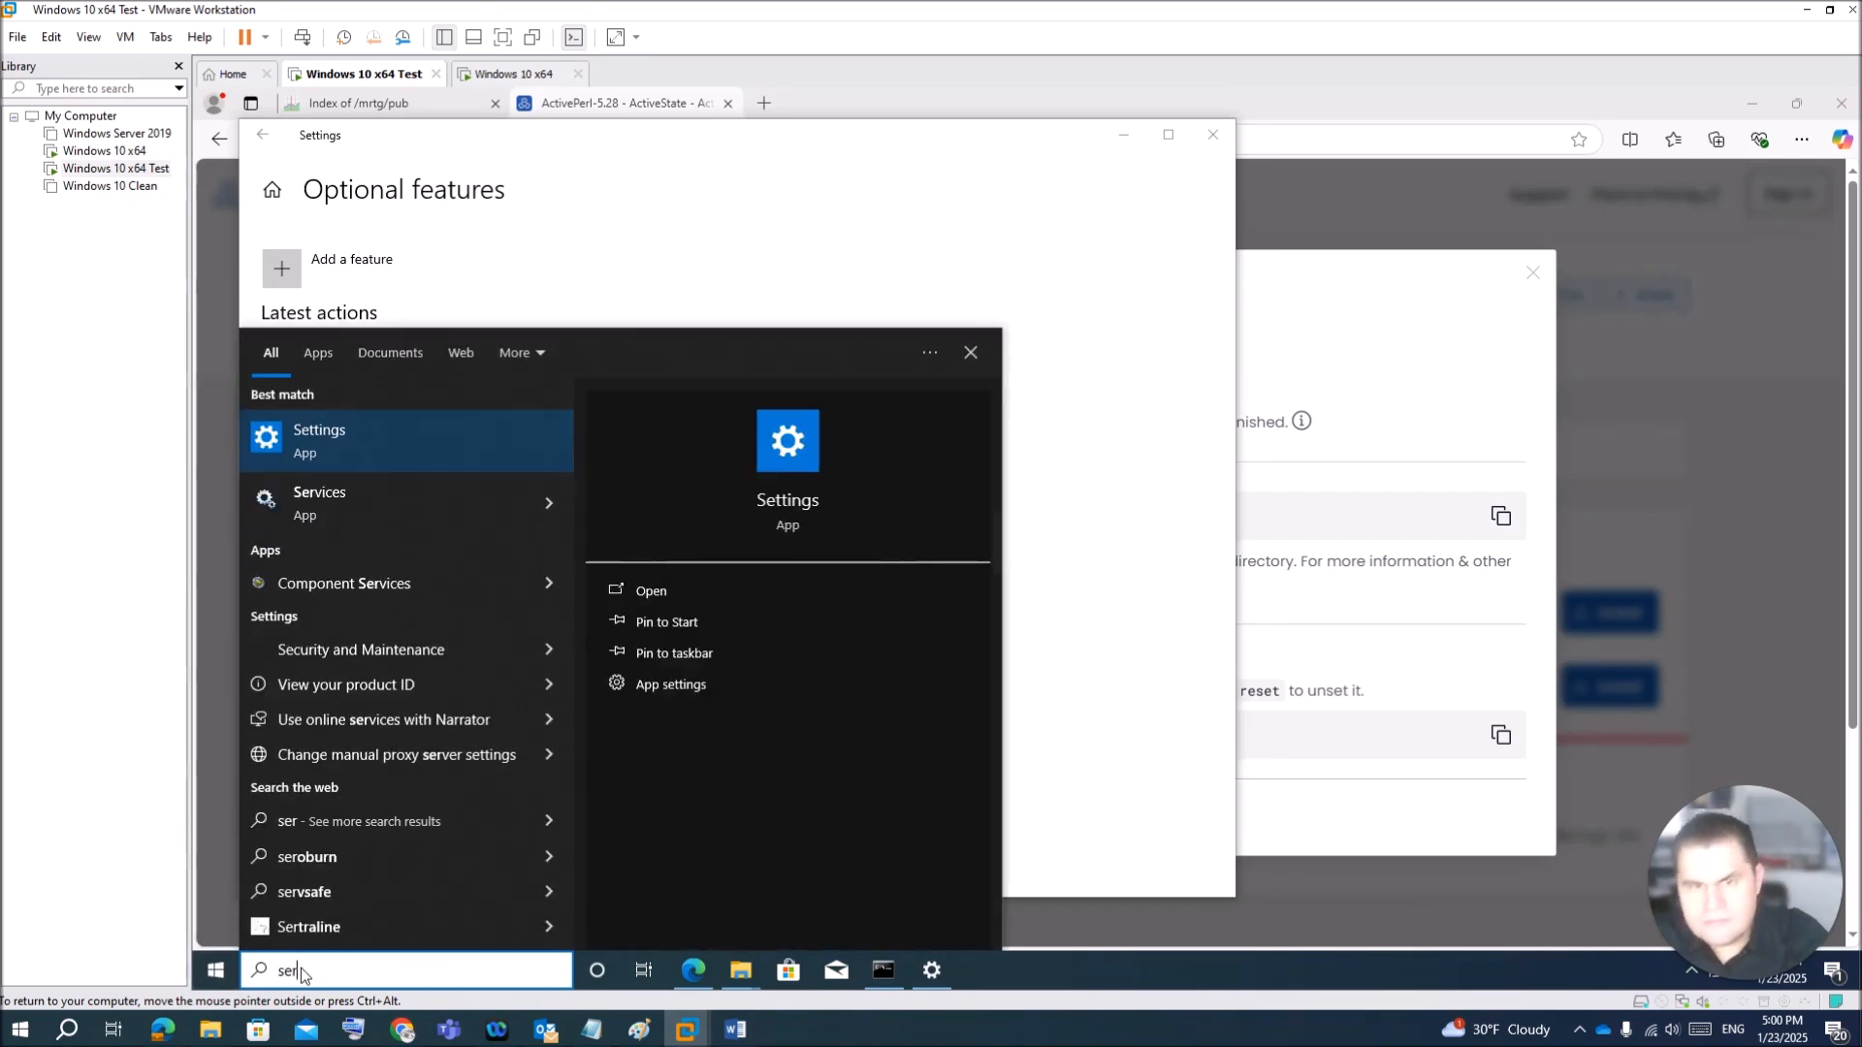
left_click(393, 511)
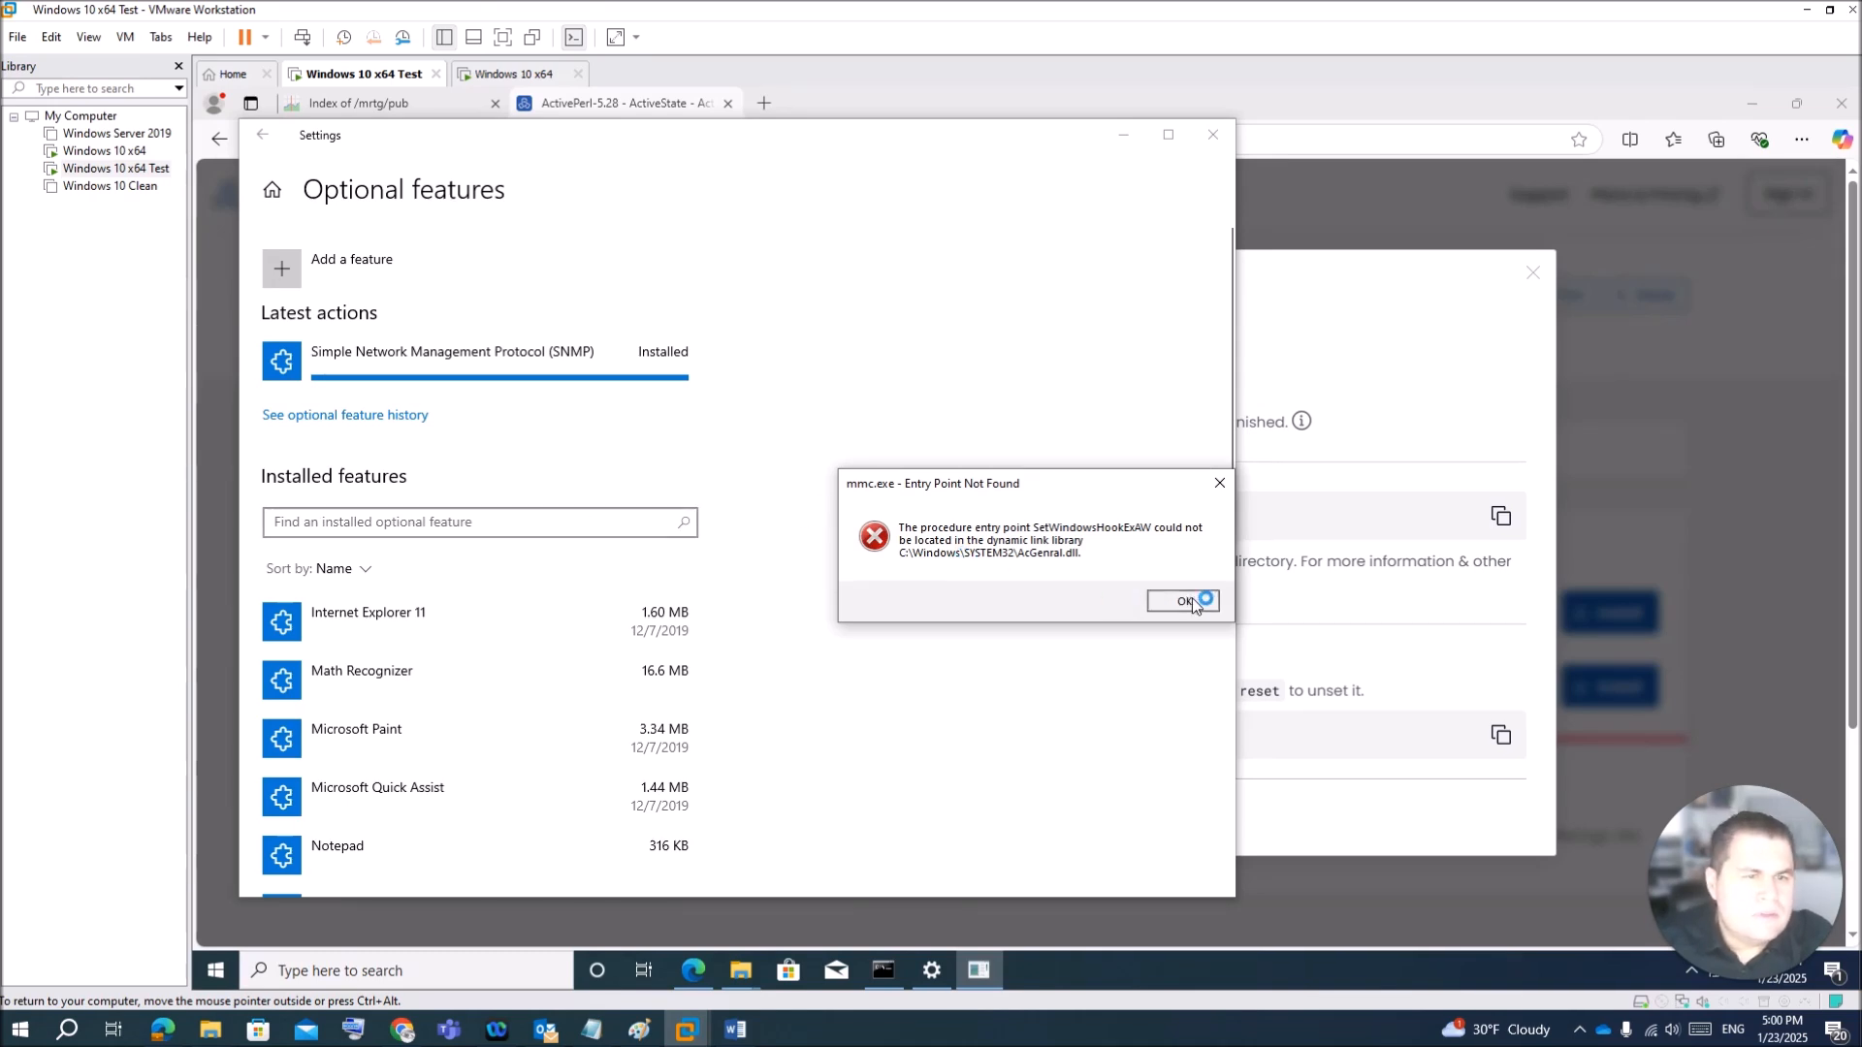
left_click(1193, 596)
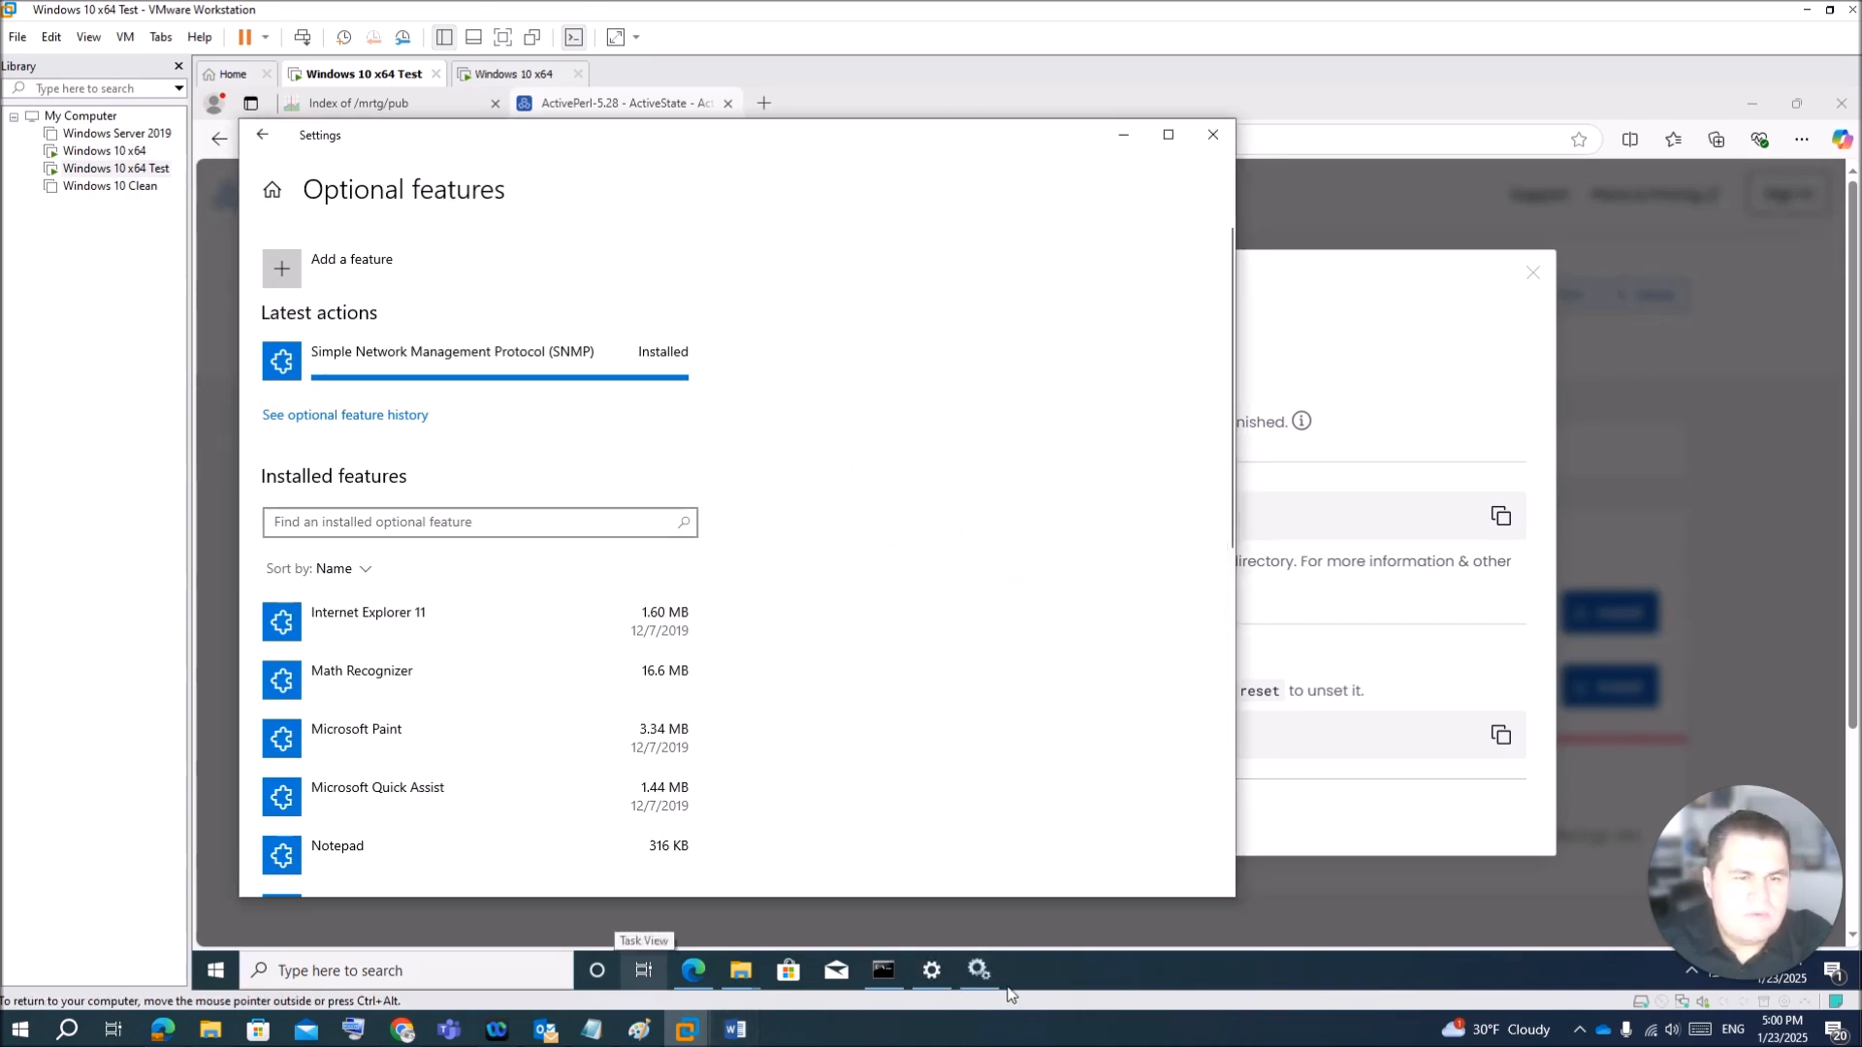
left_click(980, 971)
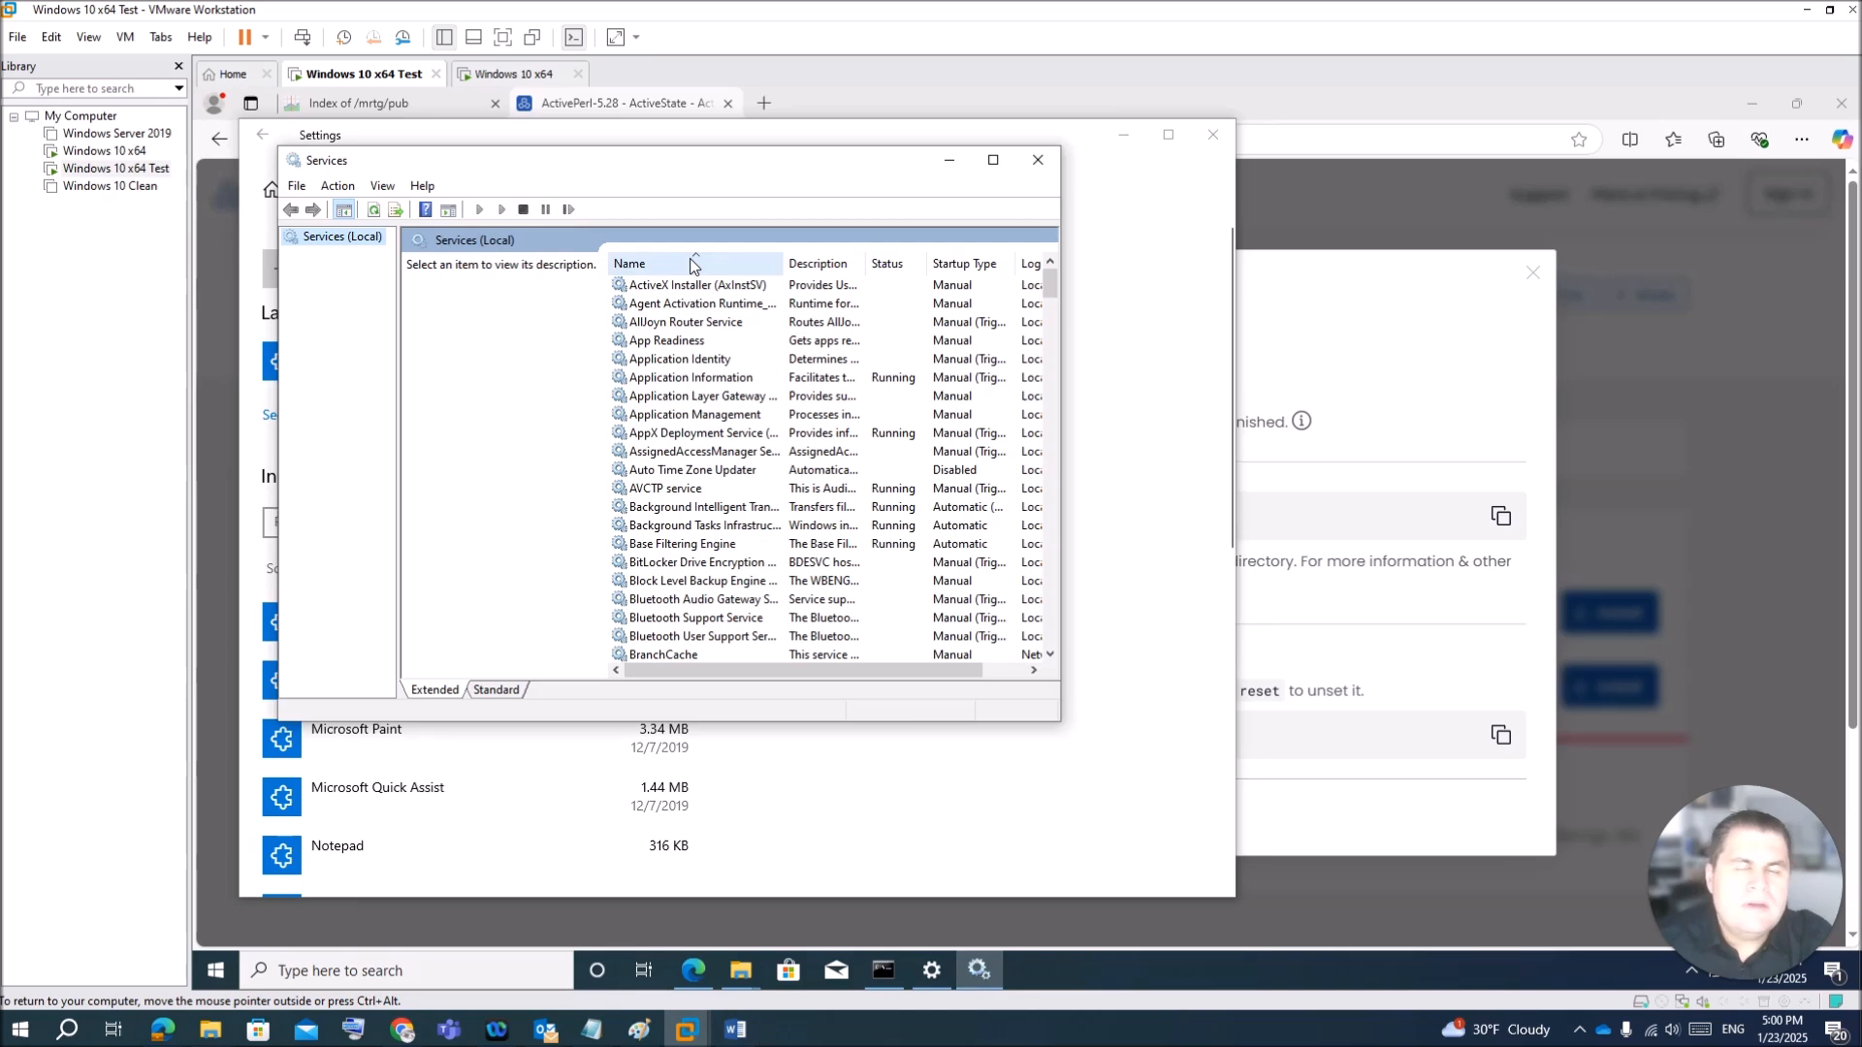
Step: Locate the SNMP Service and SNMP Trap entries in the services list and compare their descriptions, status and startup type
left_click(697, 287)
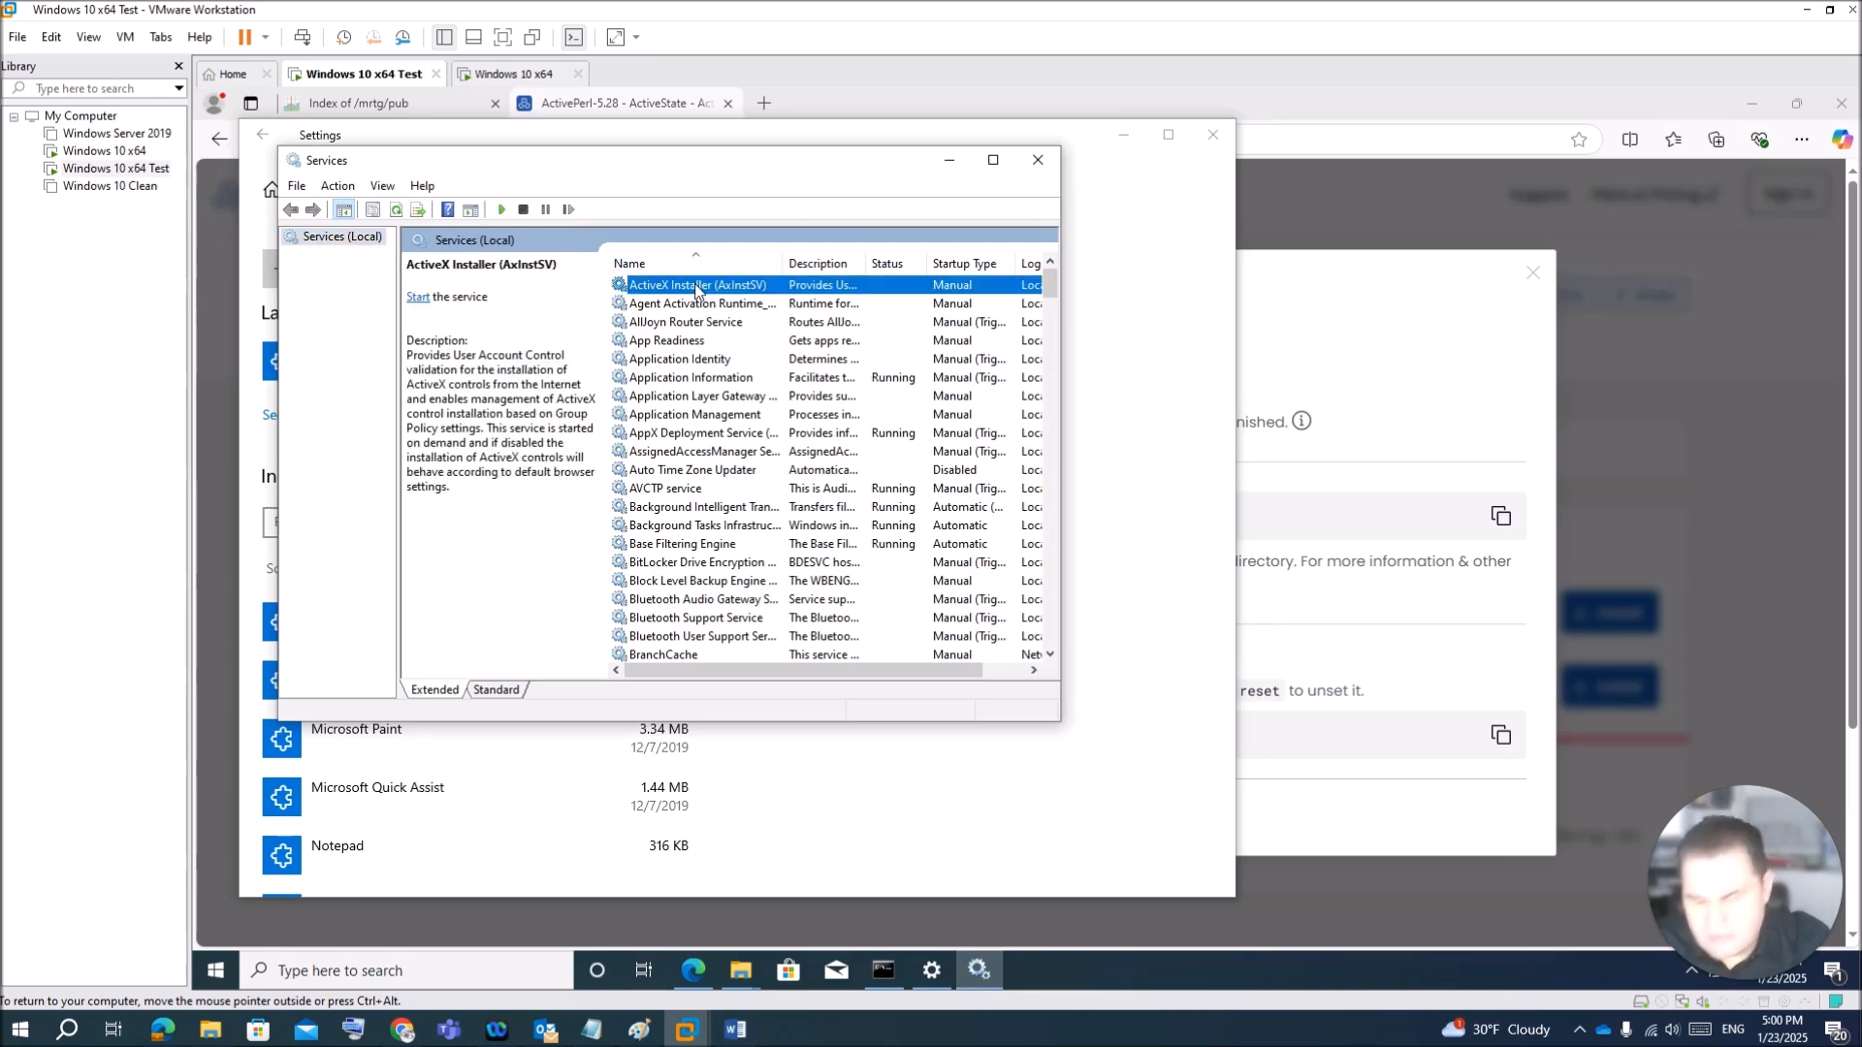
key("s")
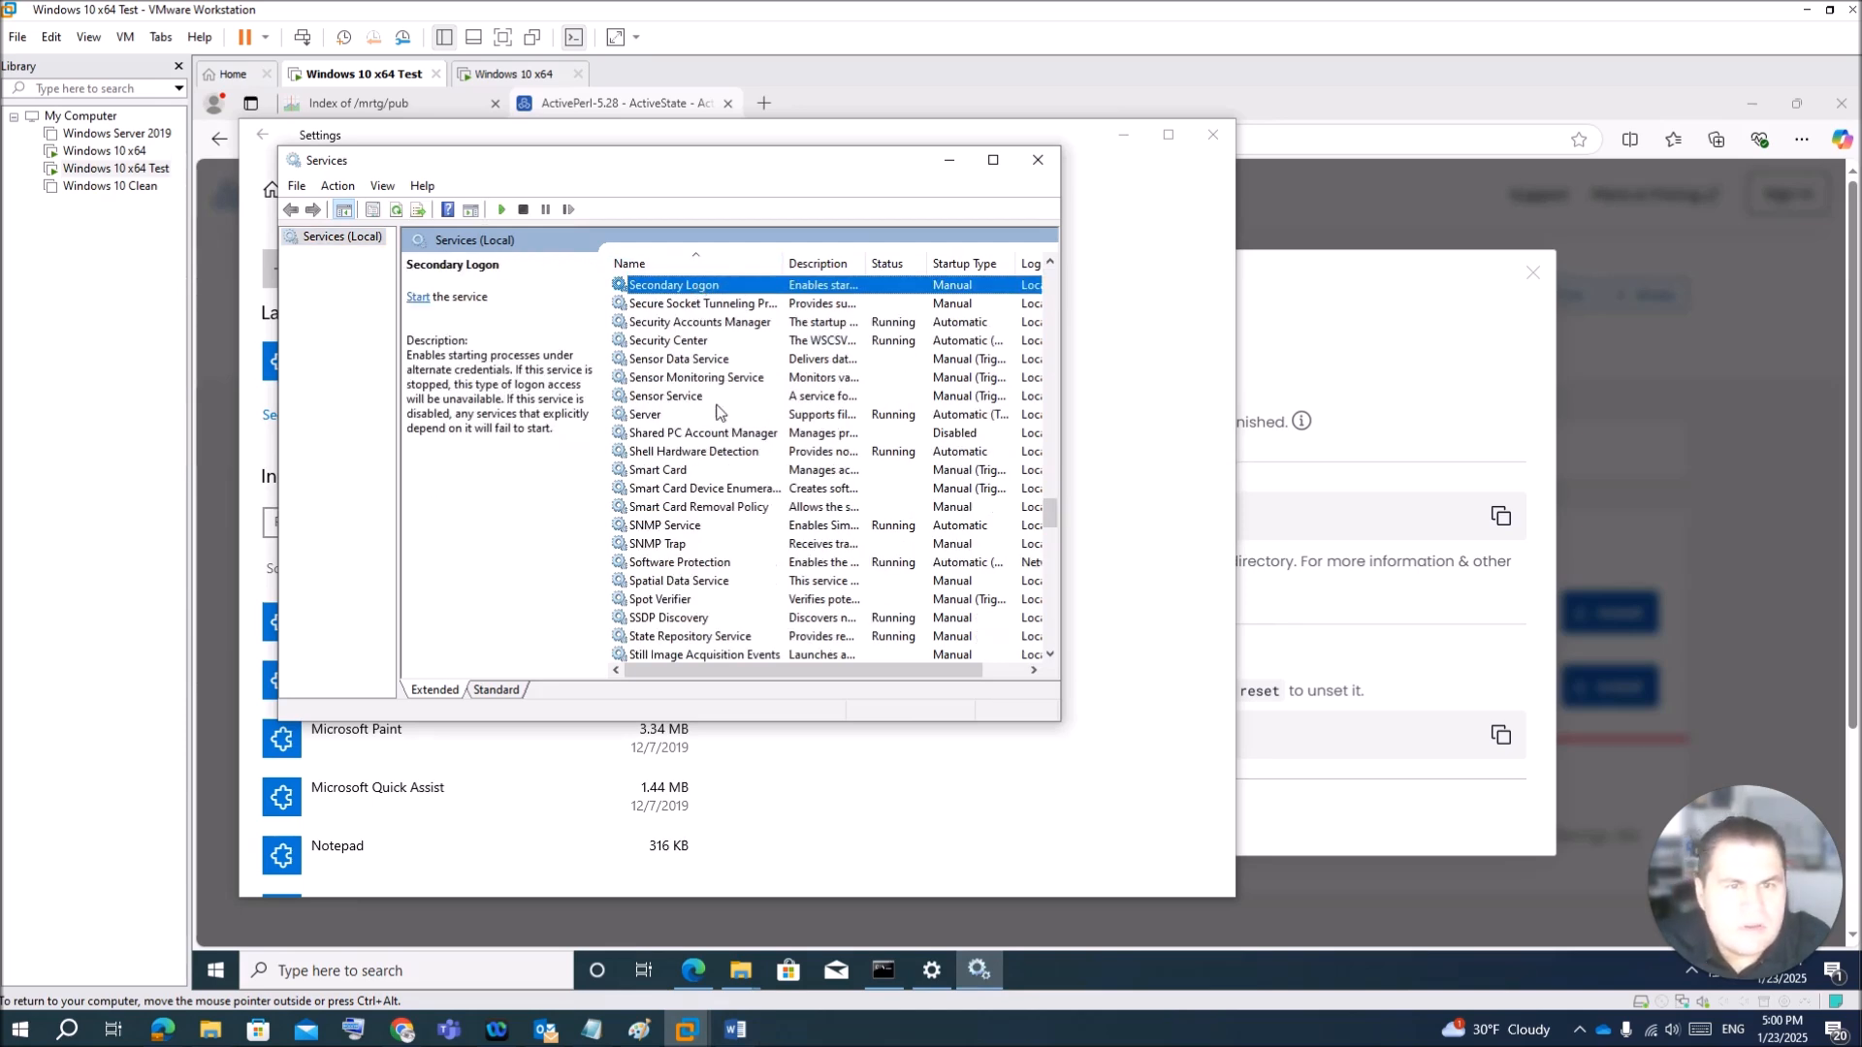
left_click(706, 529)
left_click(707, 547)
left_click(711, 528)
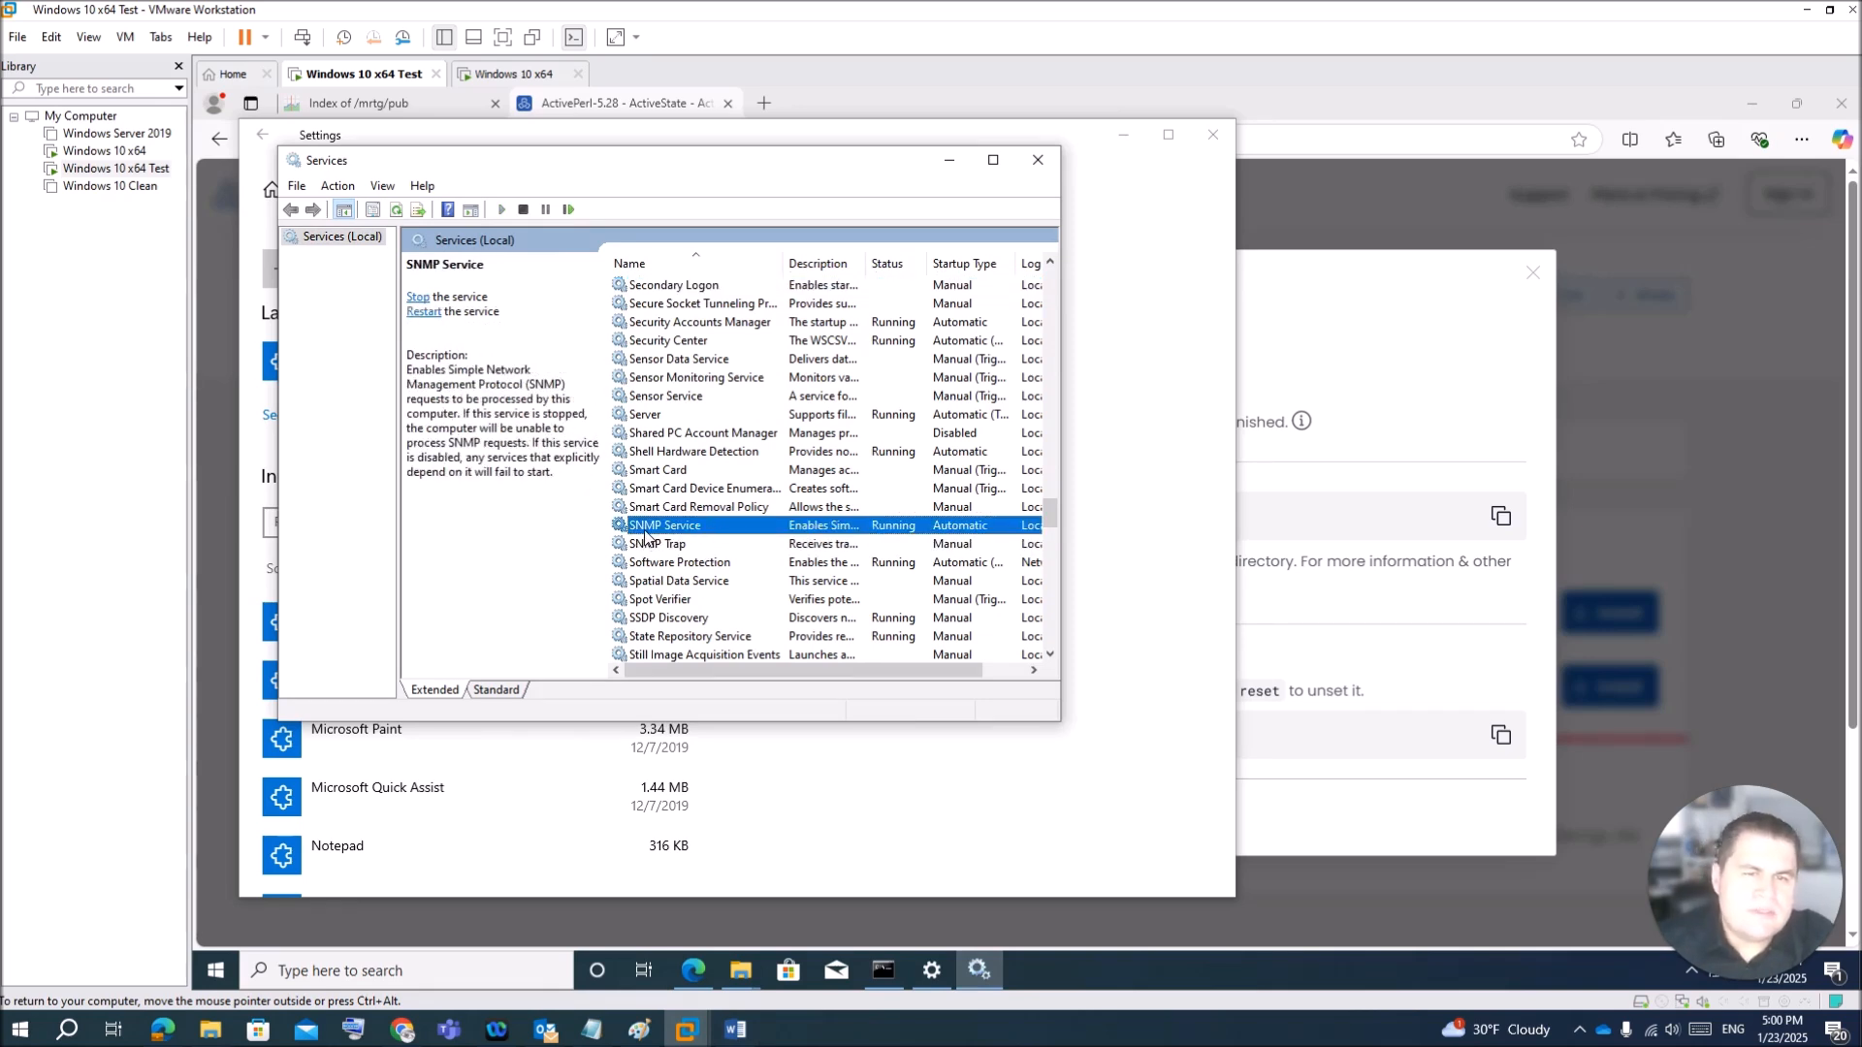
left_click(699, 545)
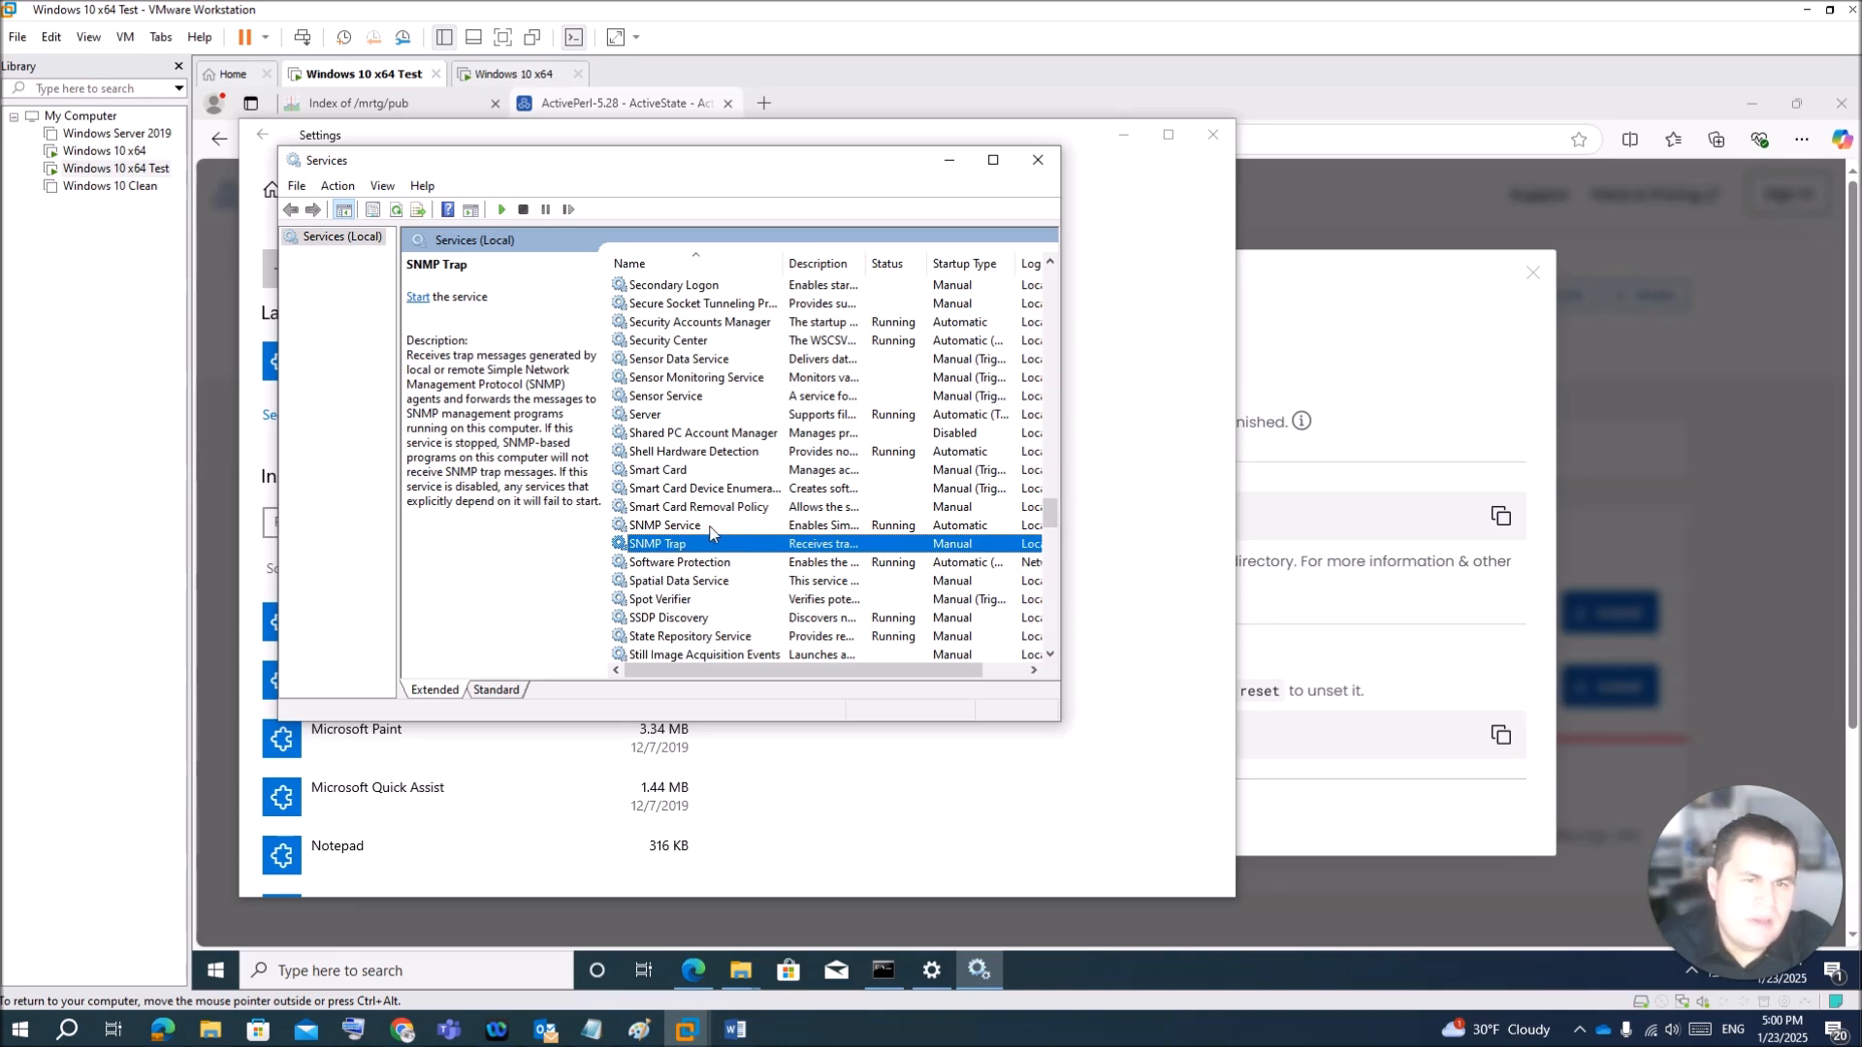
left_click(711, 531)
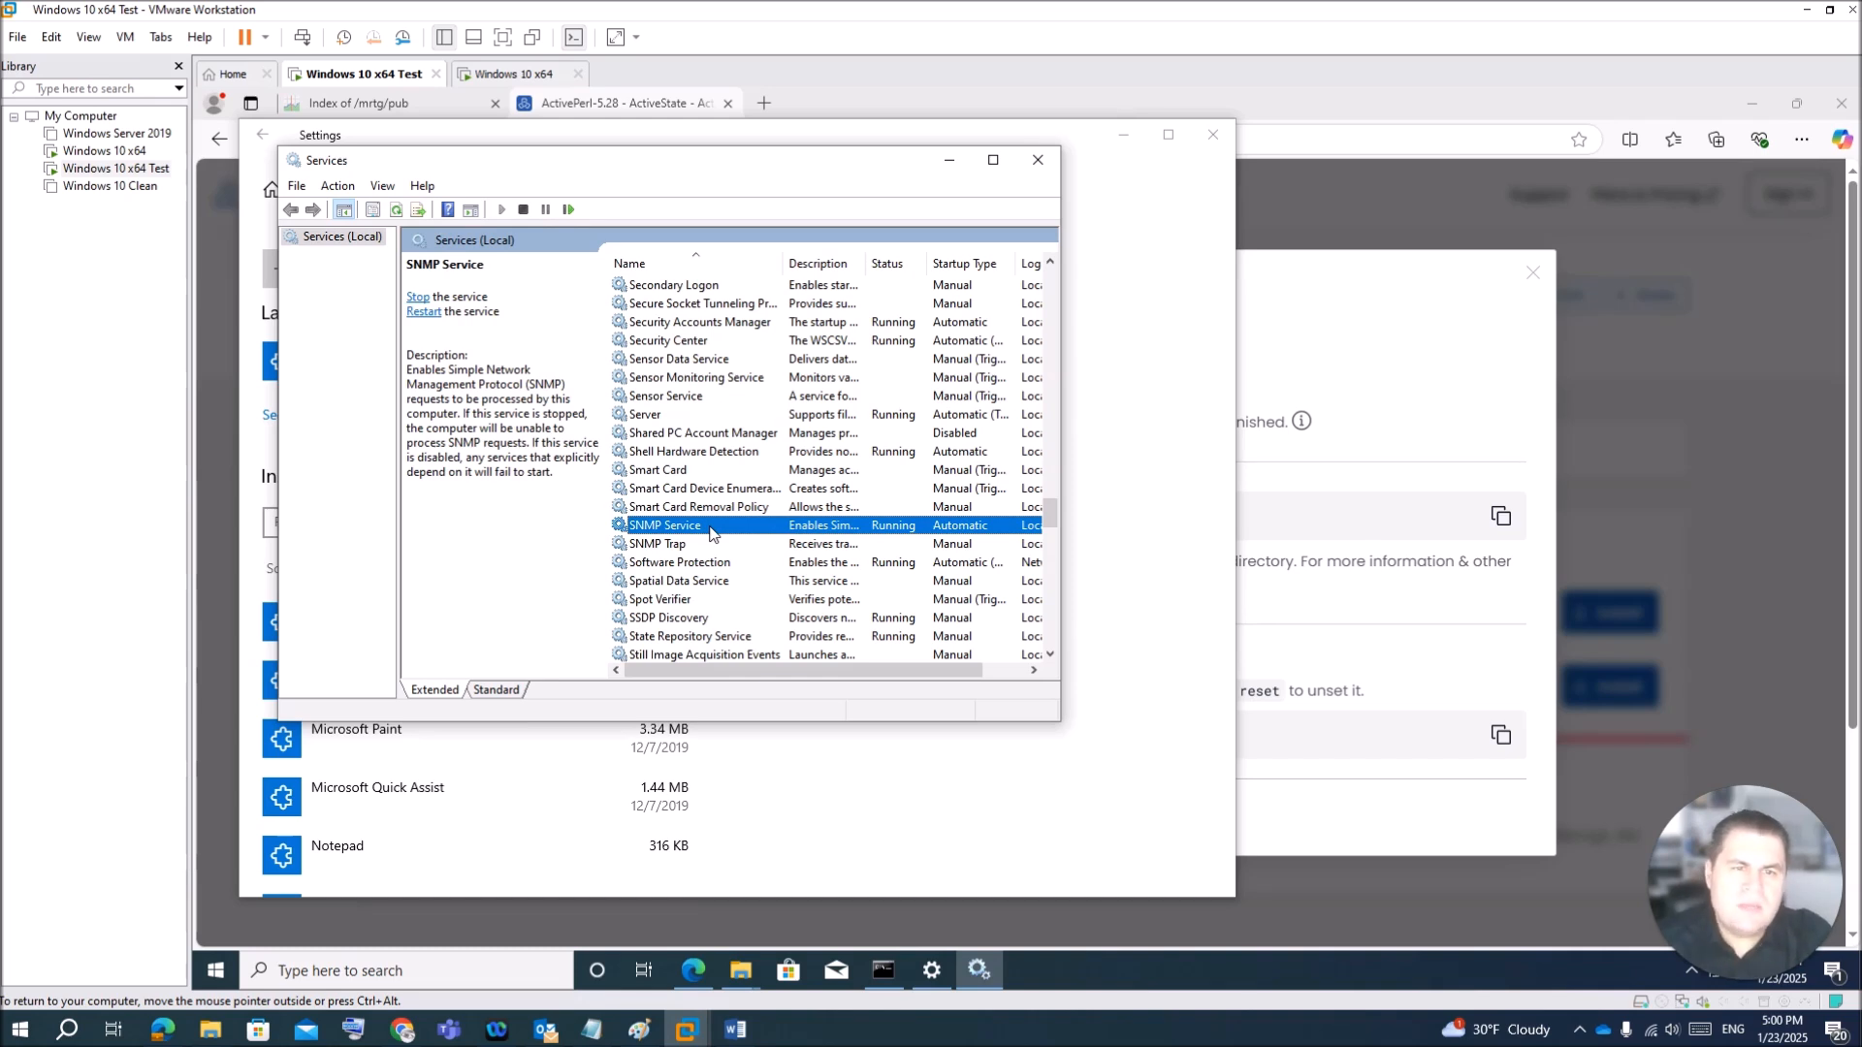
left_click(715, 548)
left_click(728, 531)
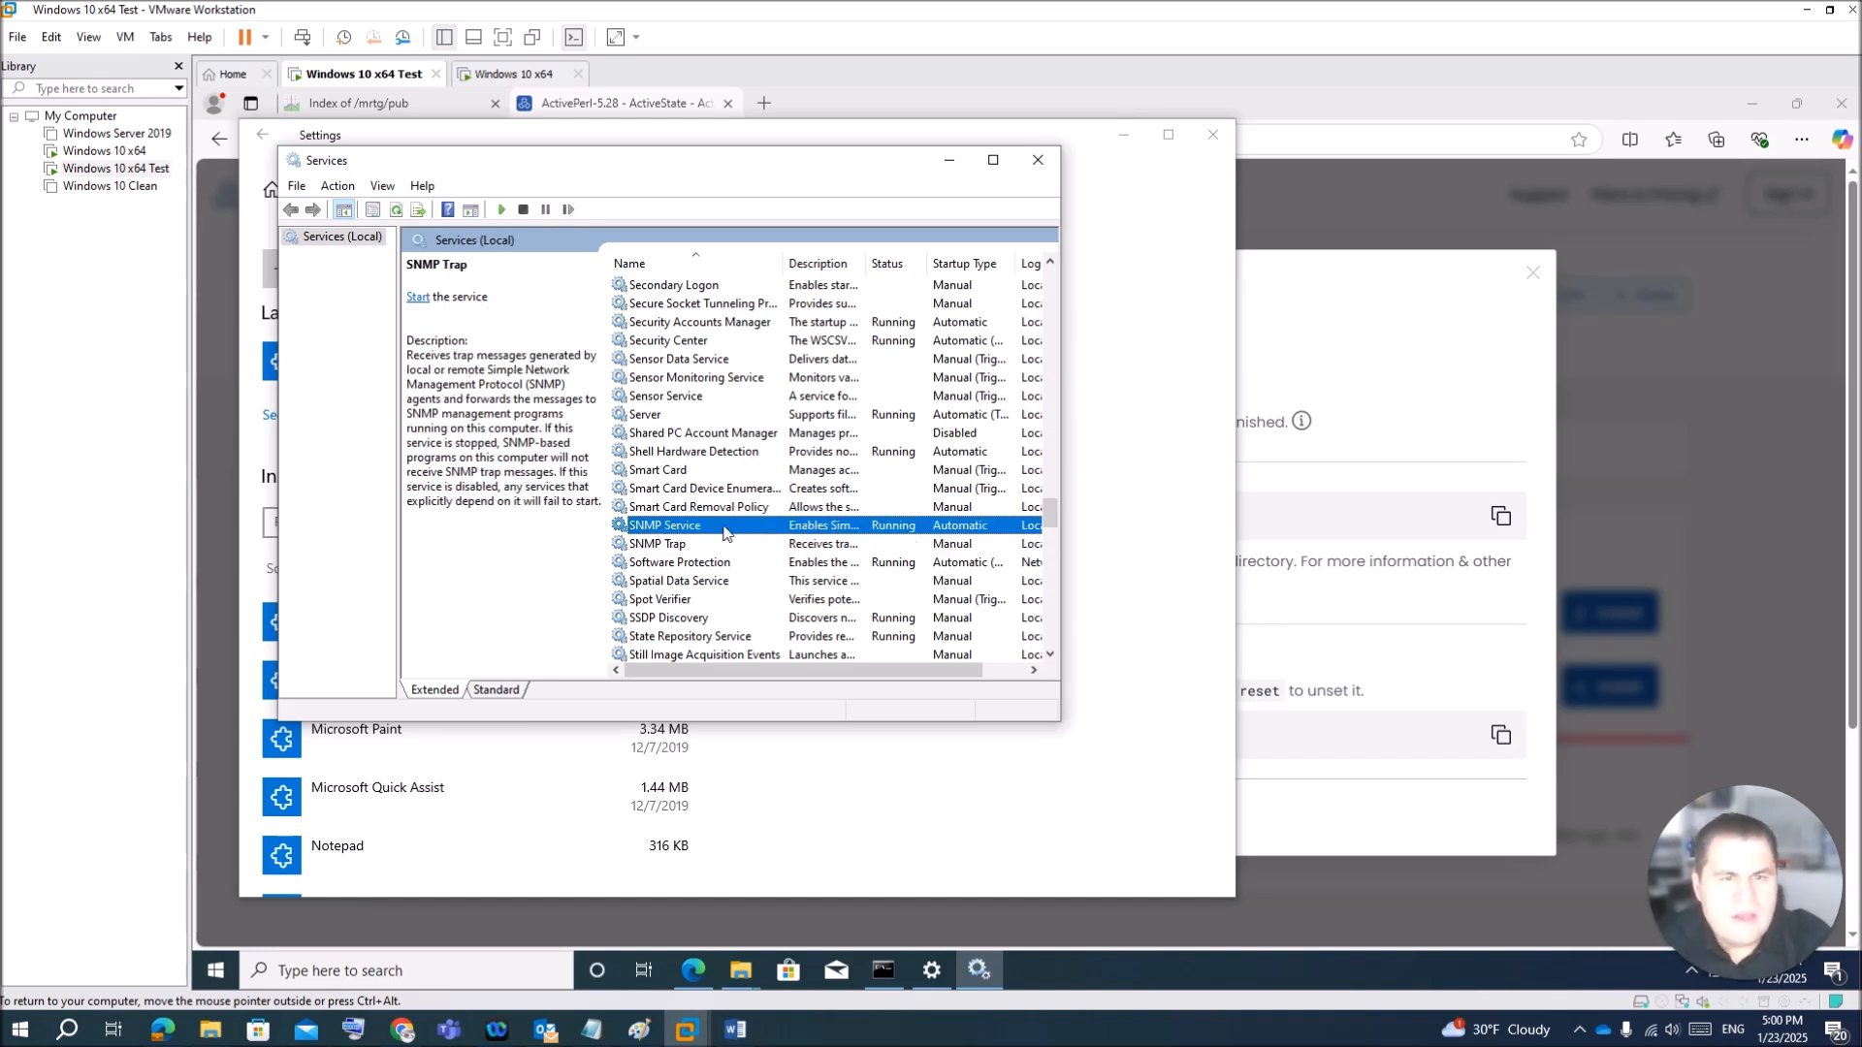
left_click(729, 546)
left_click(730, 526)
Step: Open the properties of the SNMP Service
right_click(728, 525)
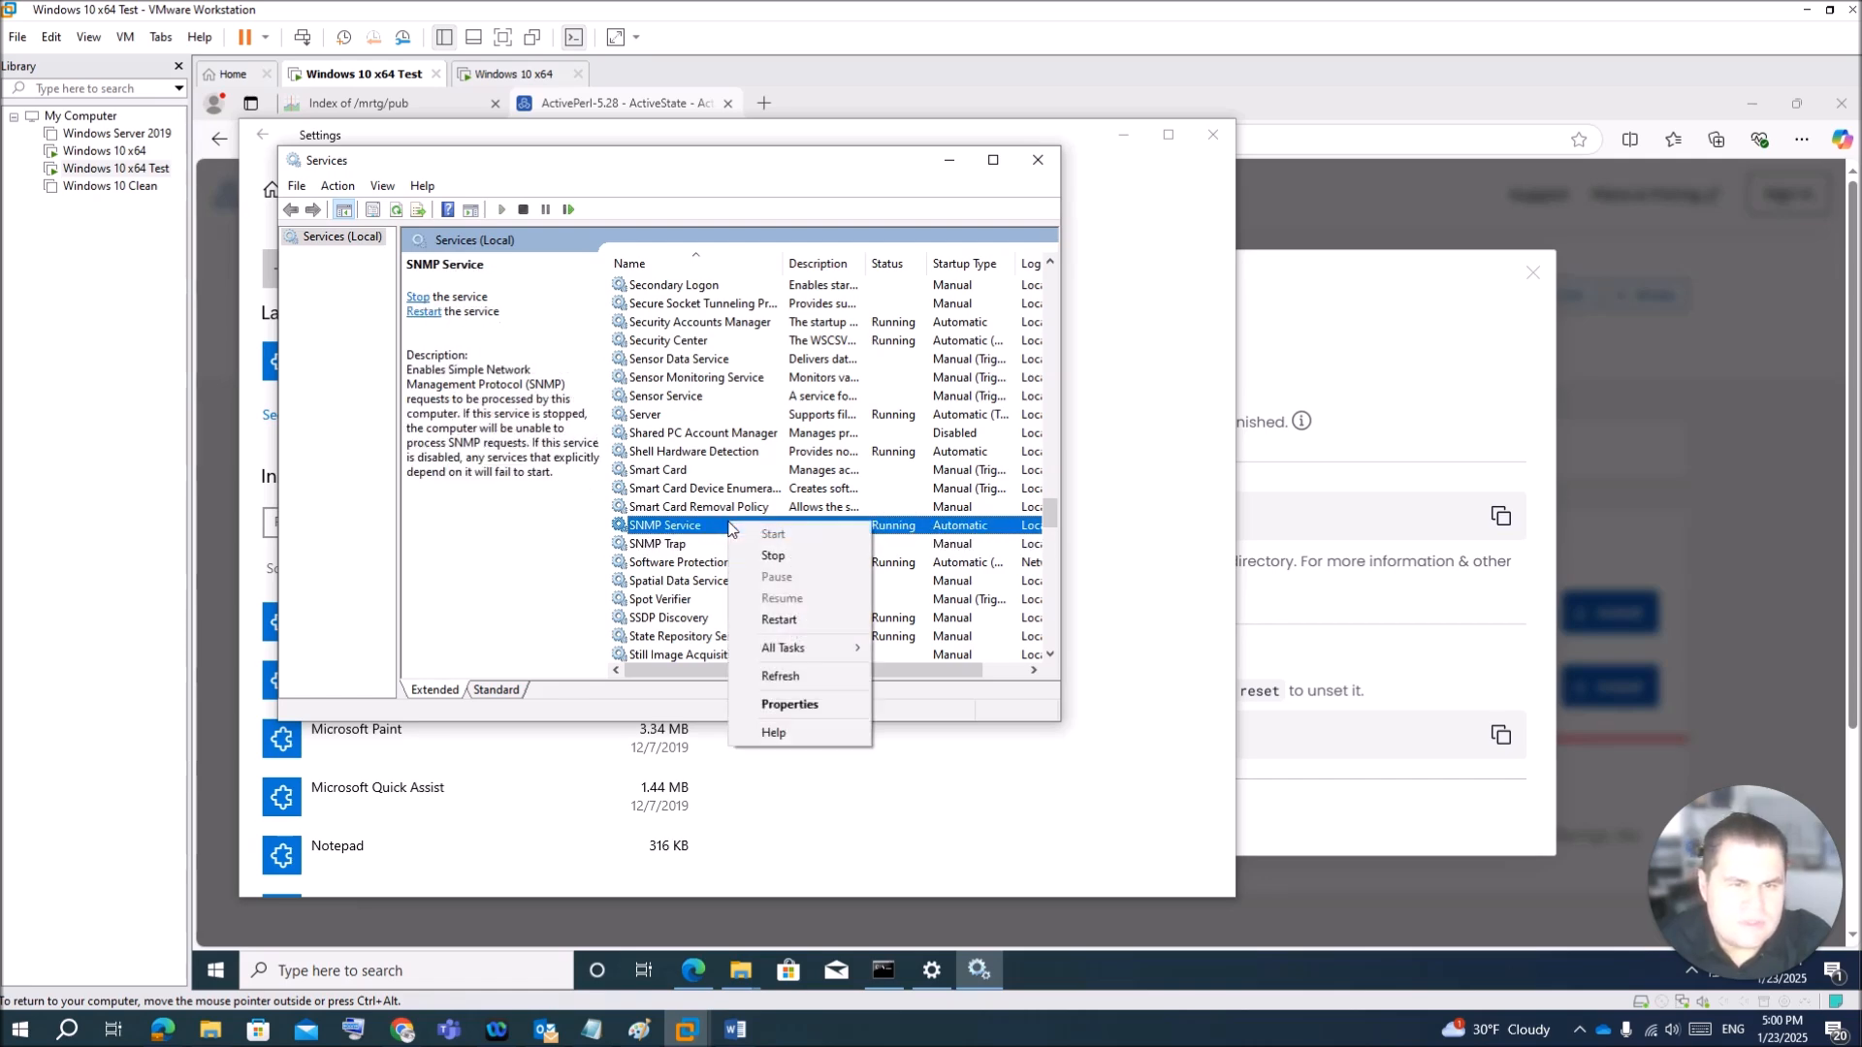
double_click(696, 530)
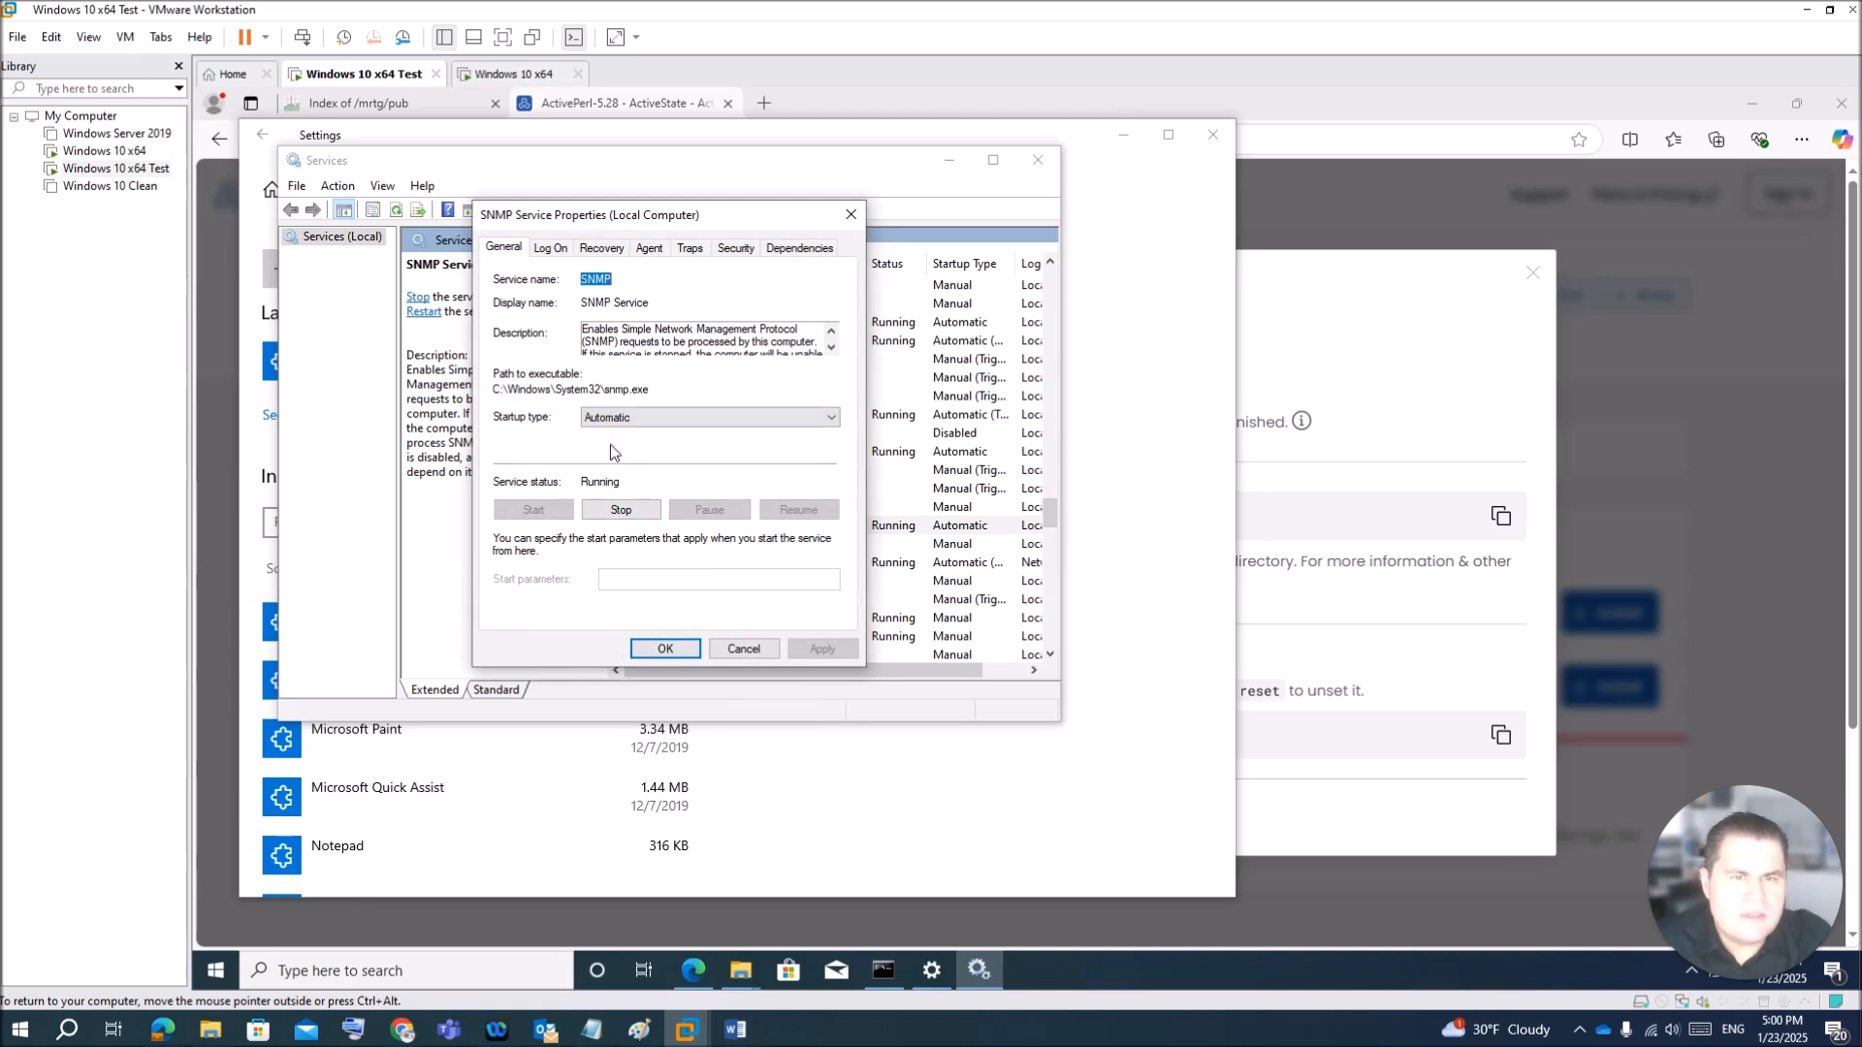
left_click(852, 219)
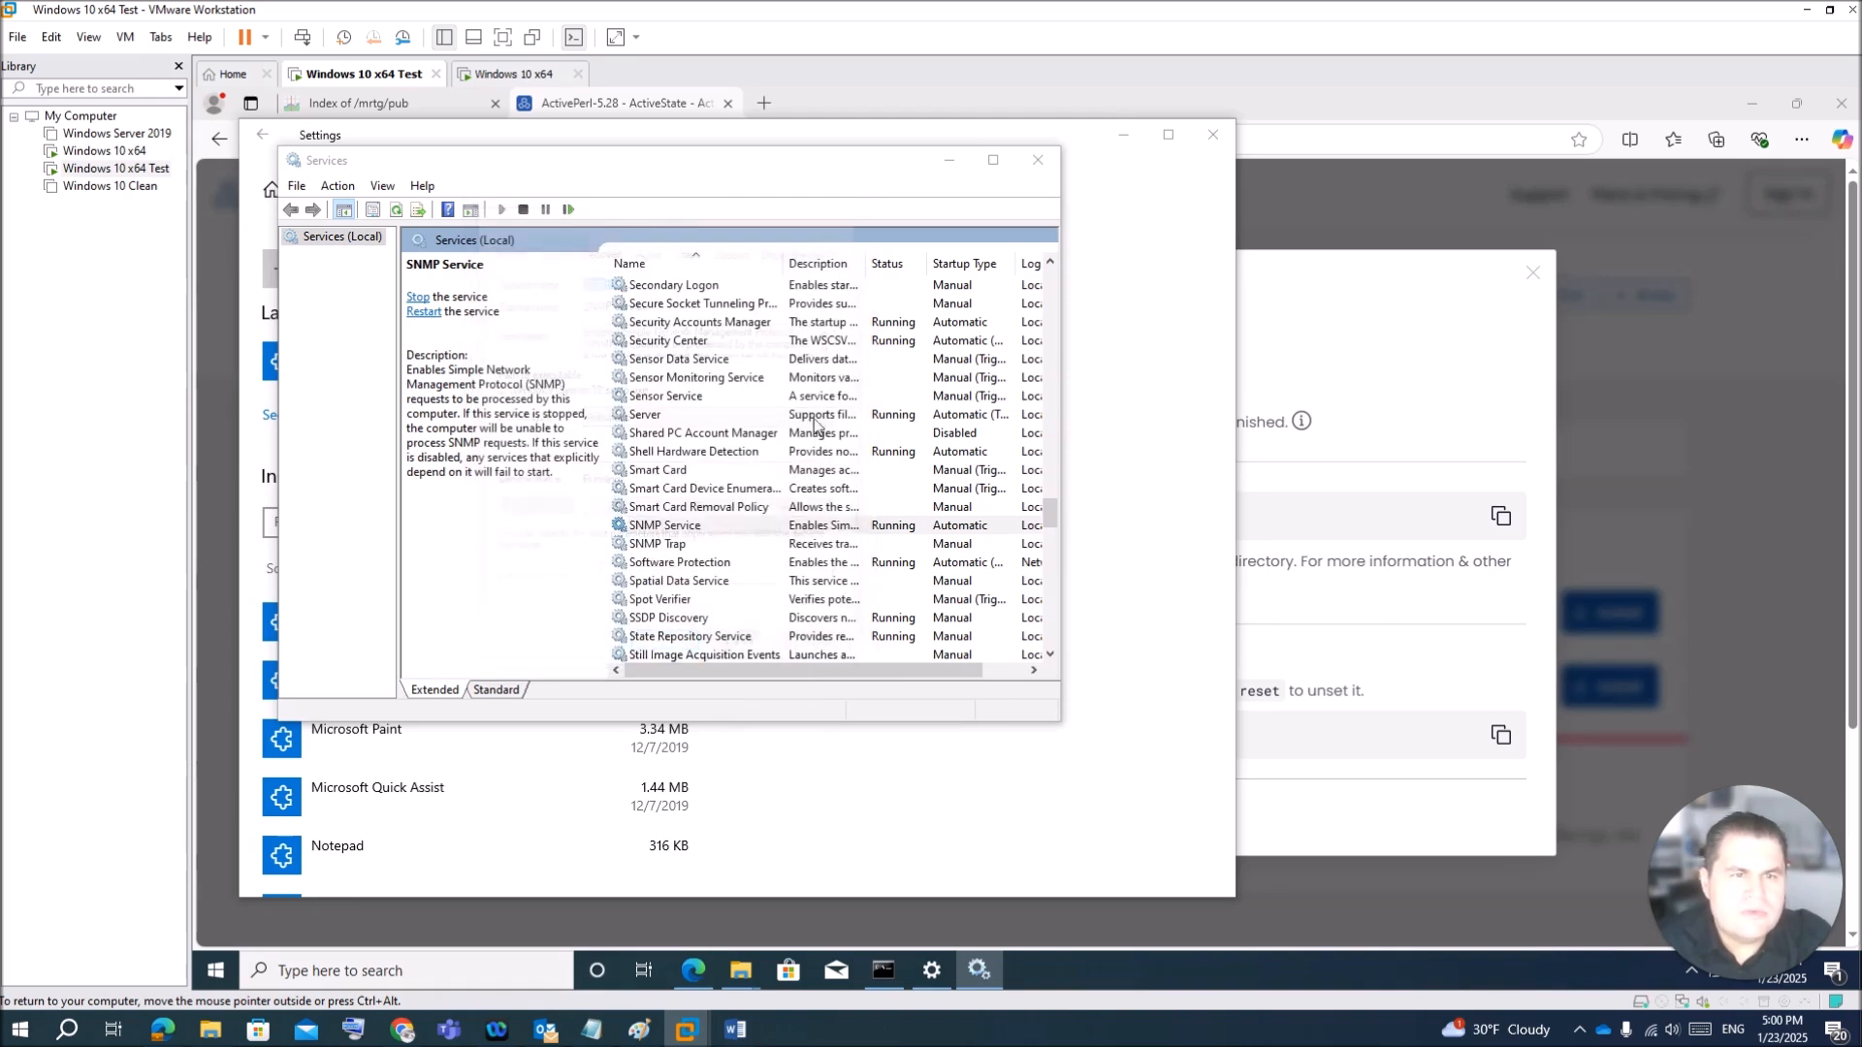
right_click(681, 533)
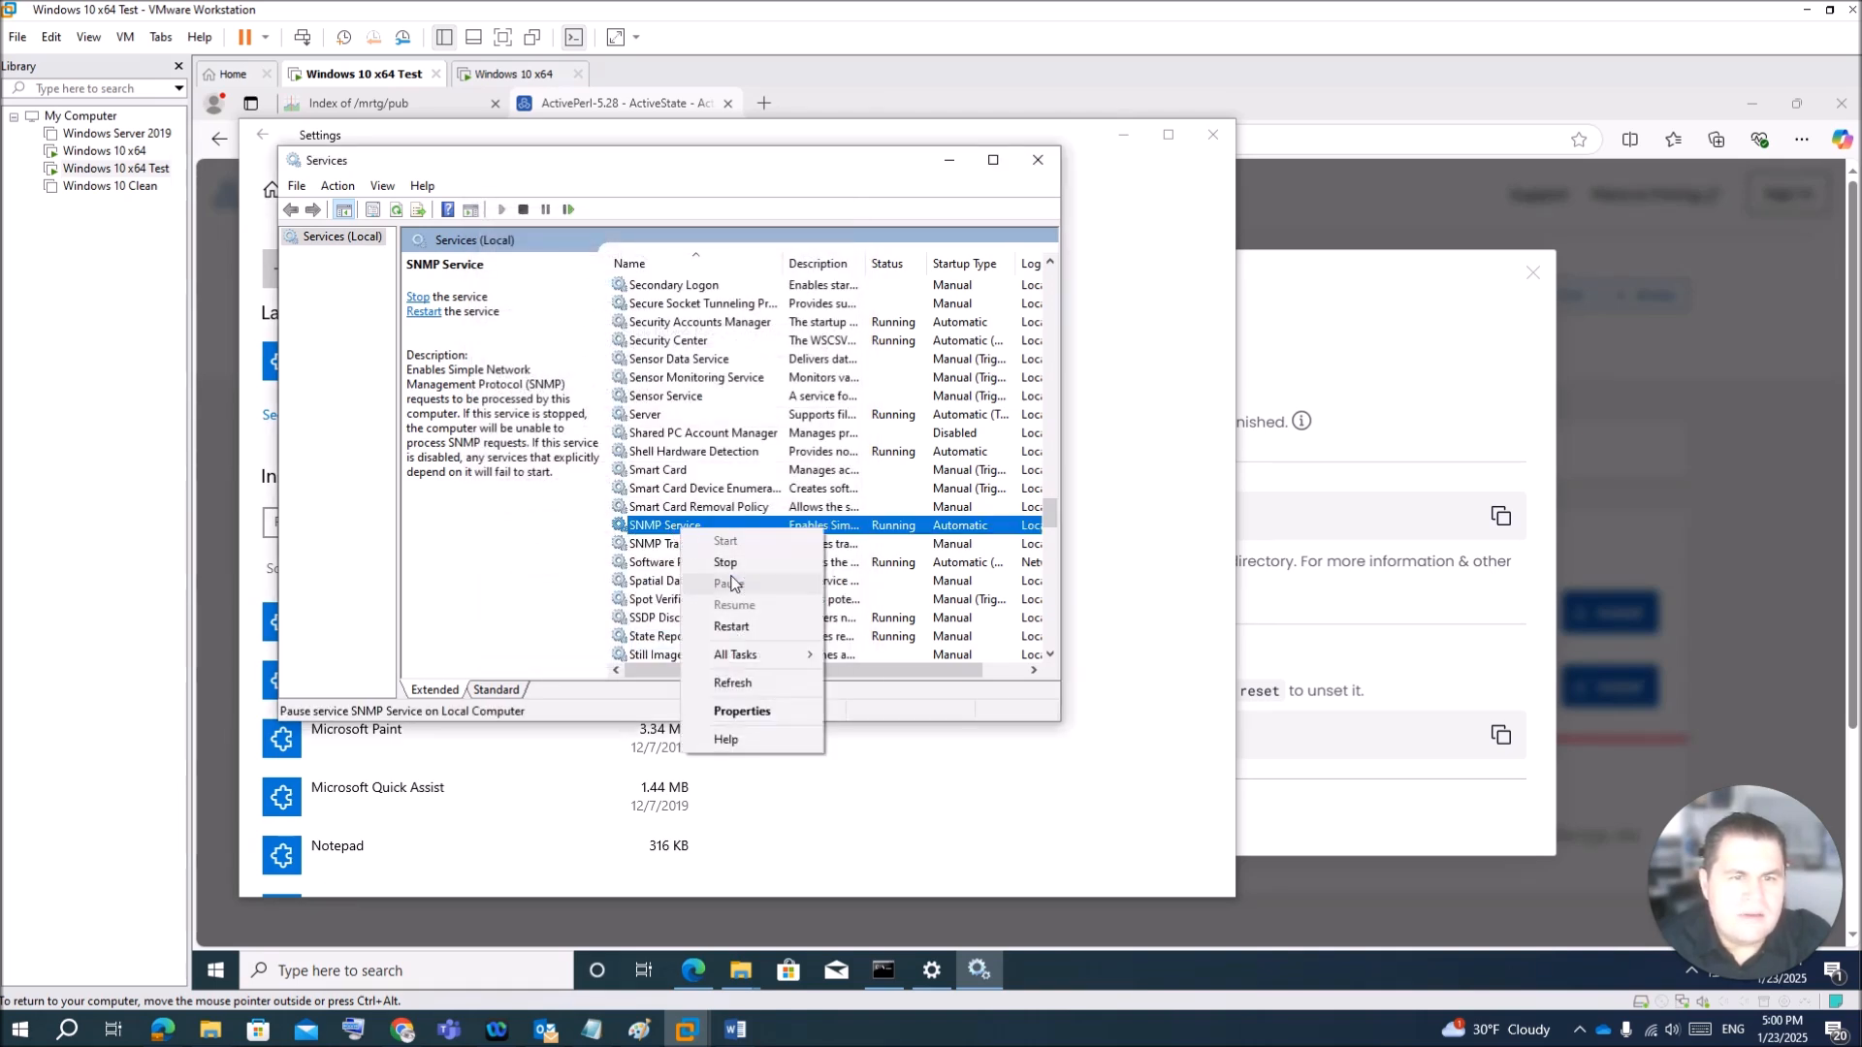
left_click(766, 718)
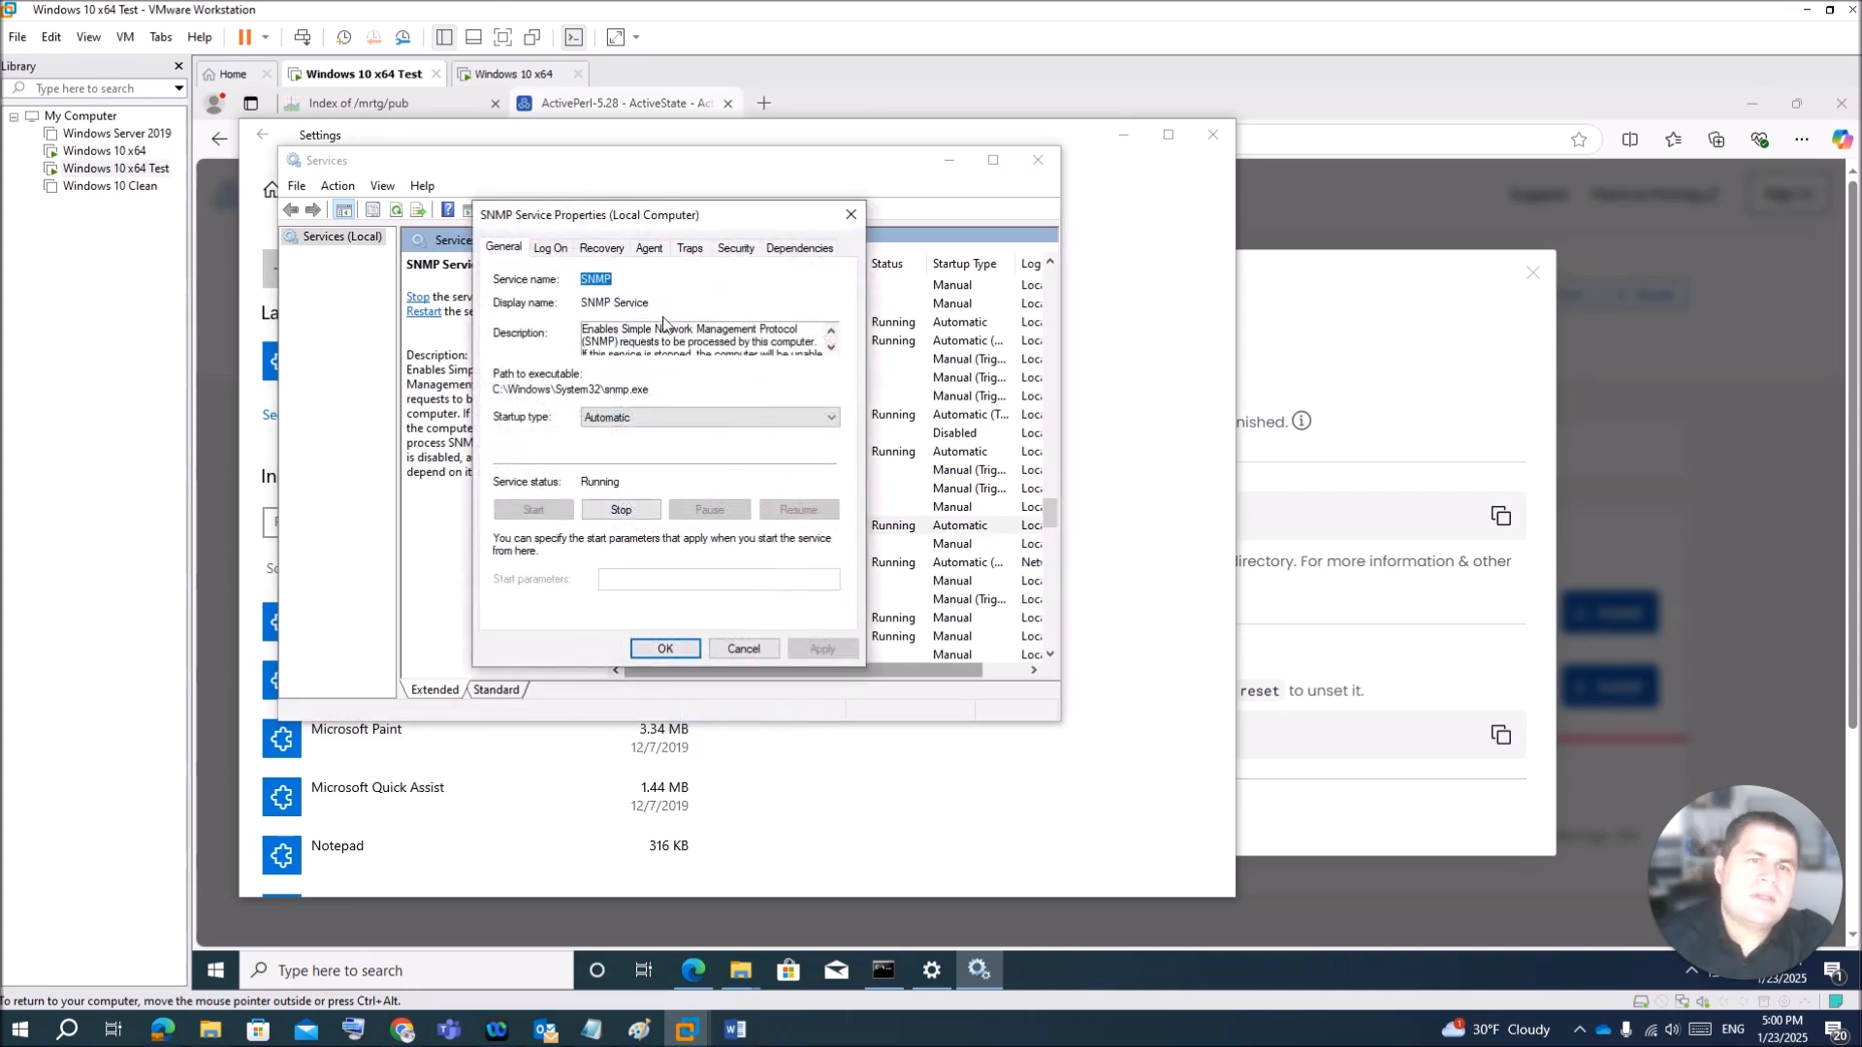
Step: Add the community name public to the trap settings of the SNMP Service
left_click(650, 255)
left_click(600, 250)
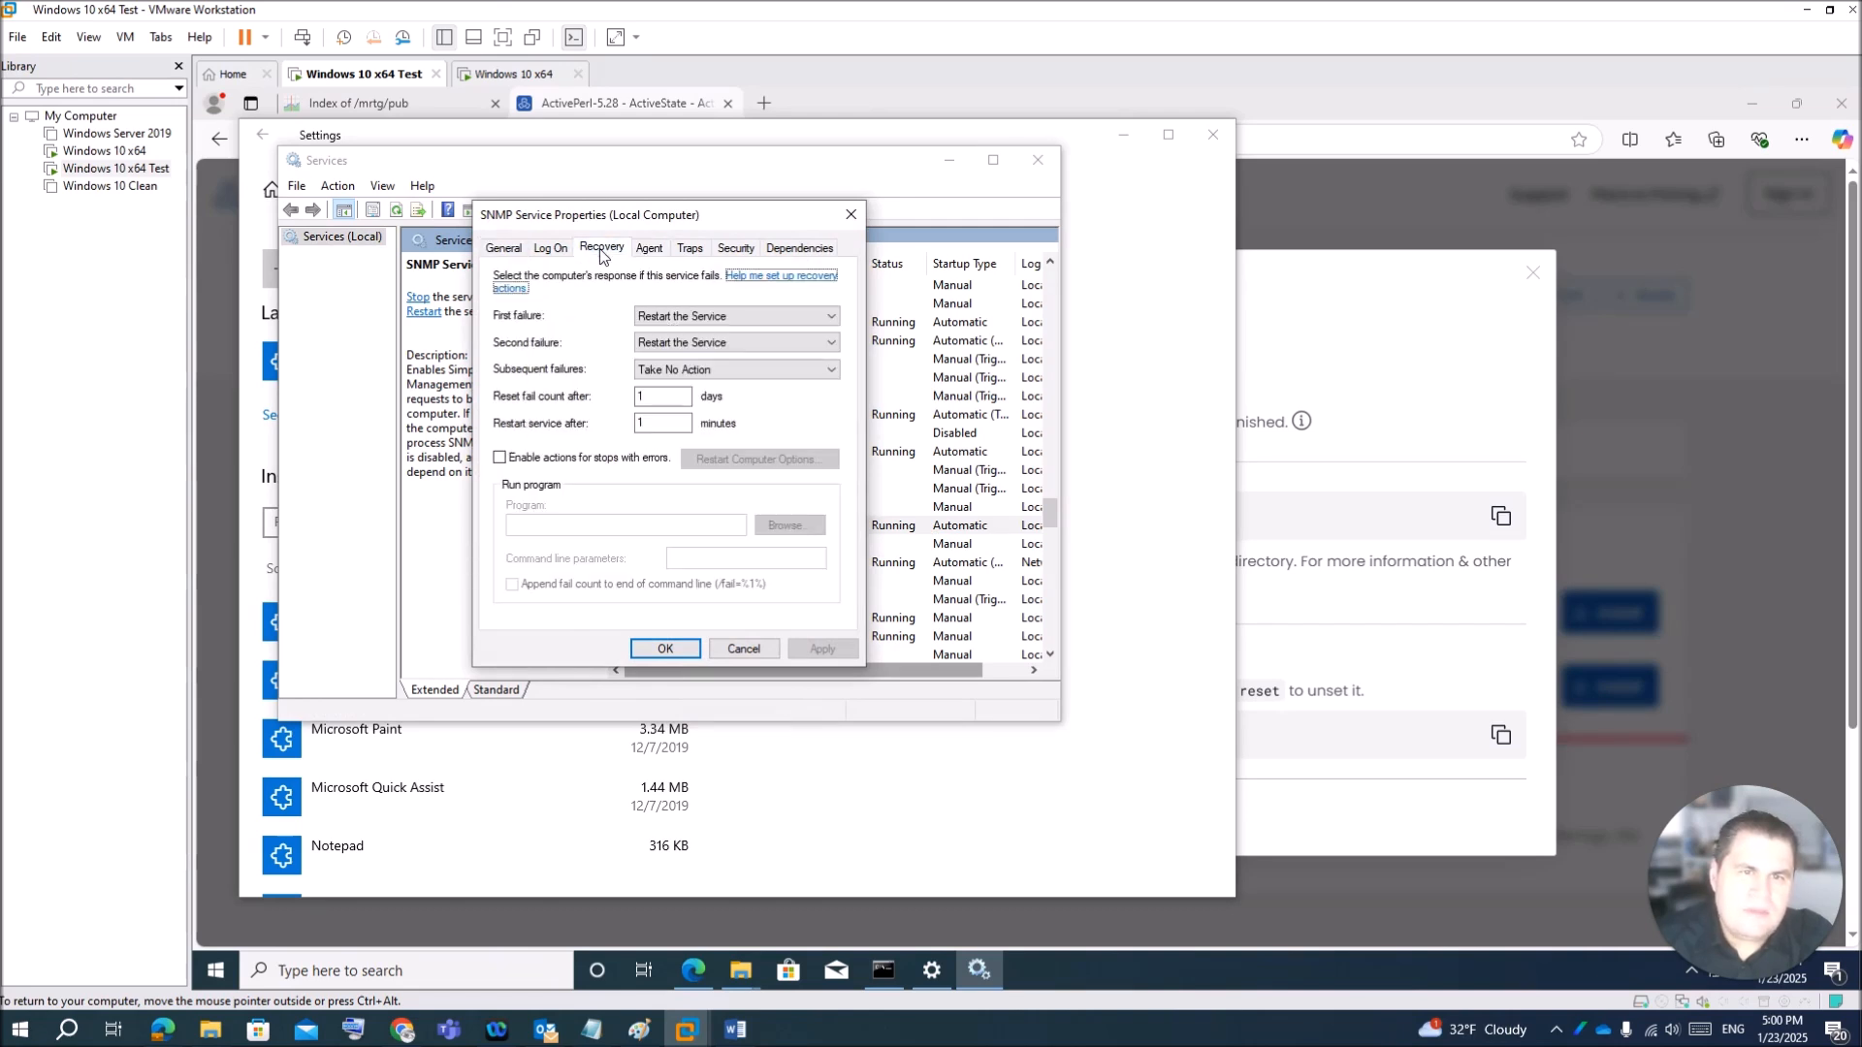
left_click(698, 254)
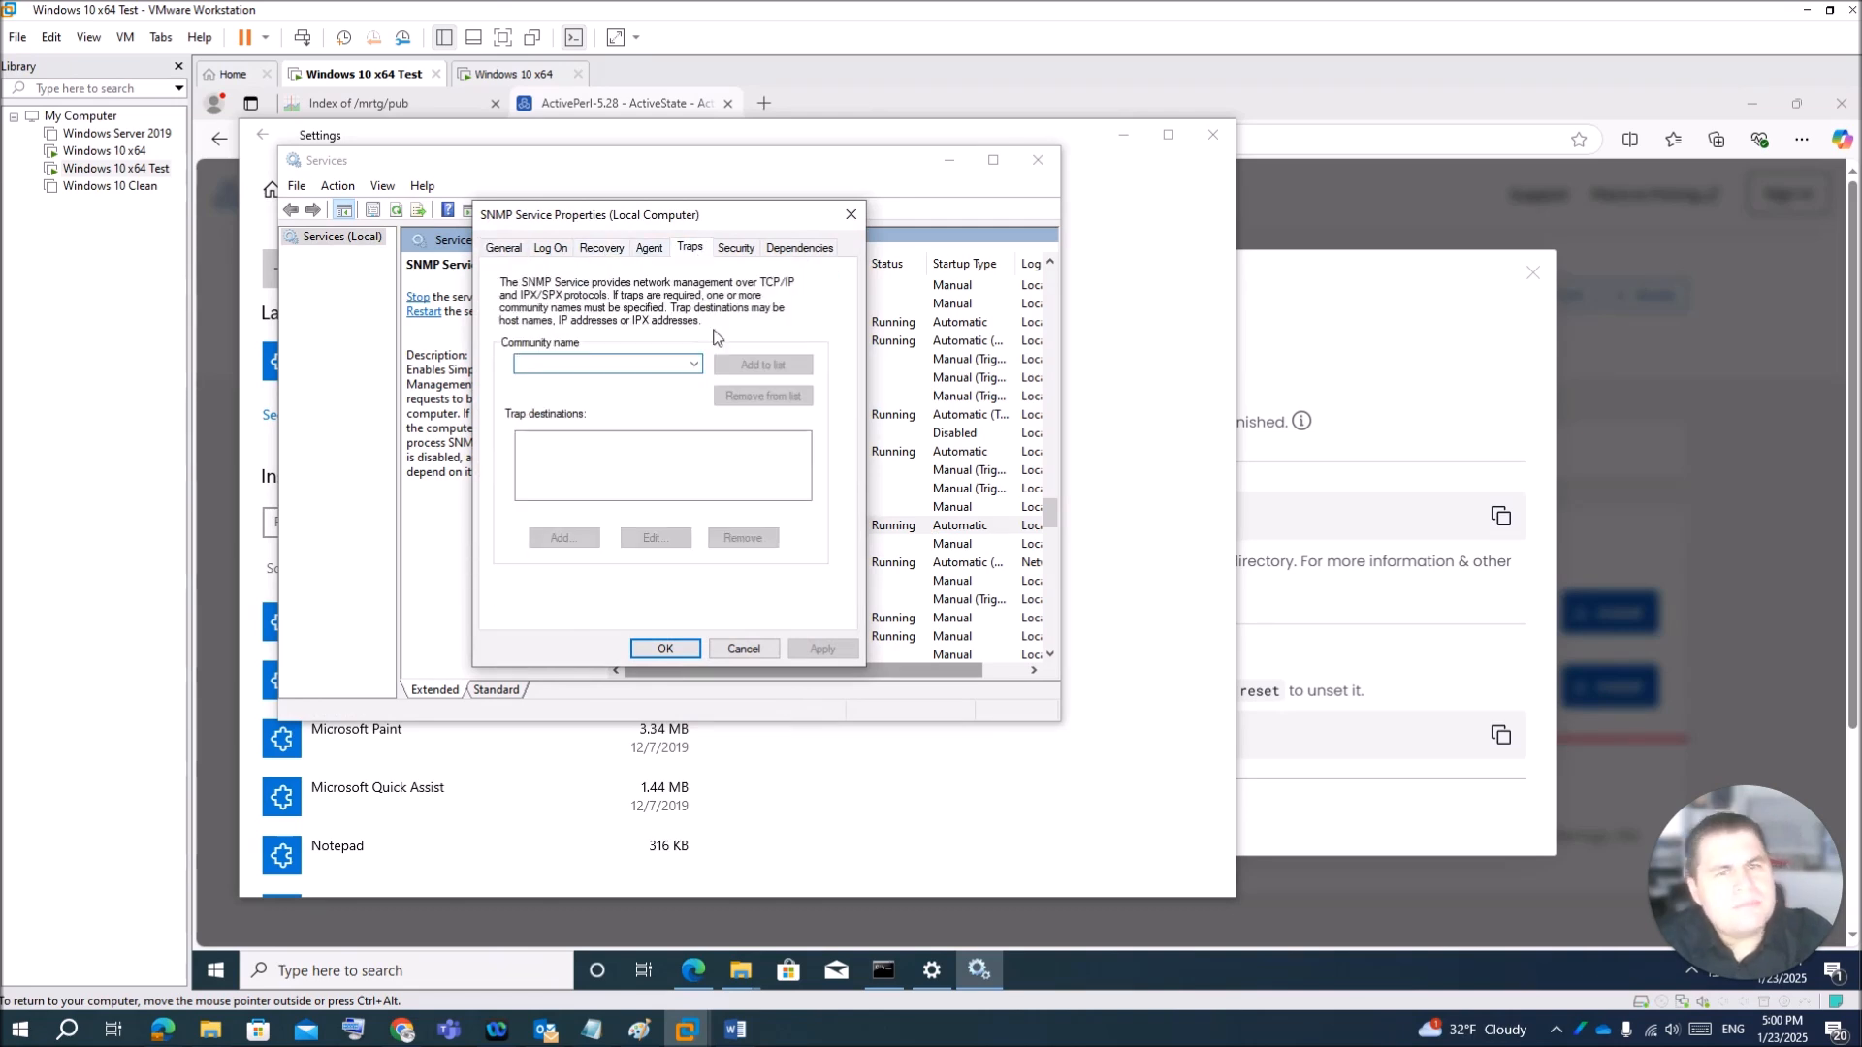
left_click(737, 252)
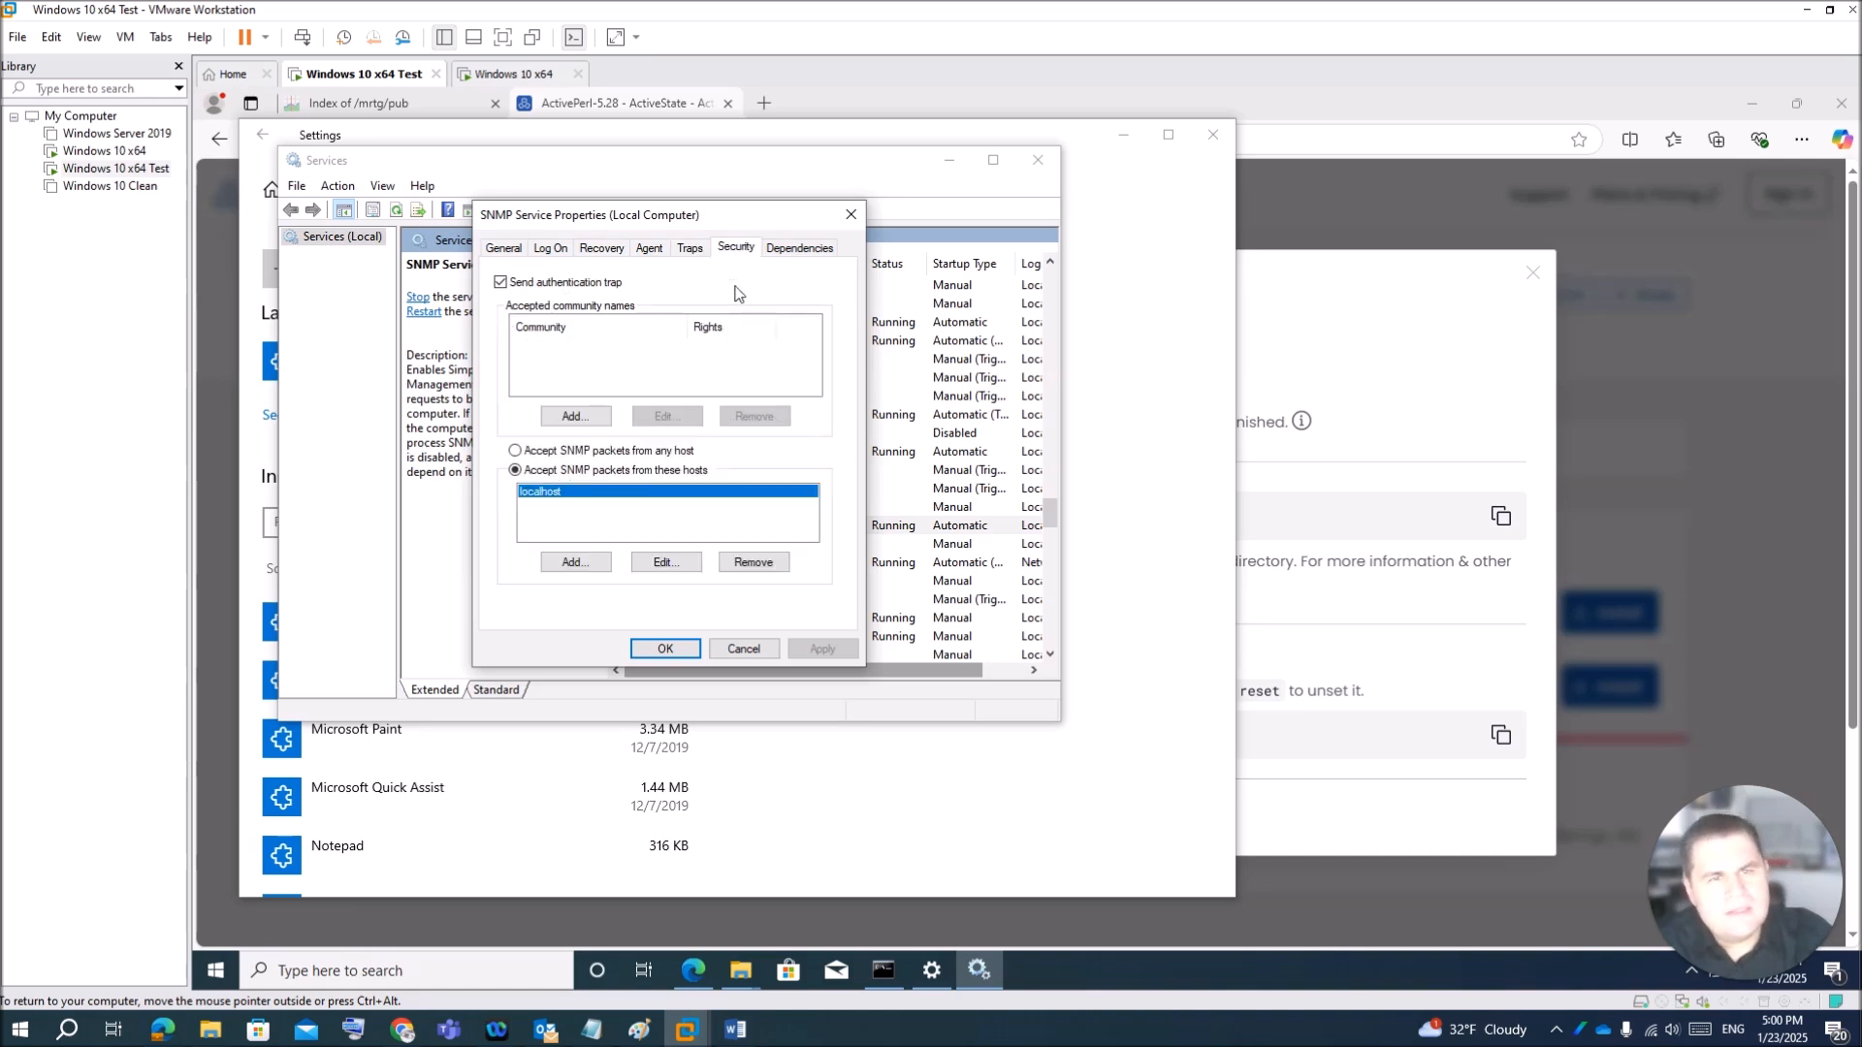
left_click(690, 253)
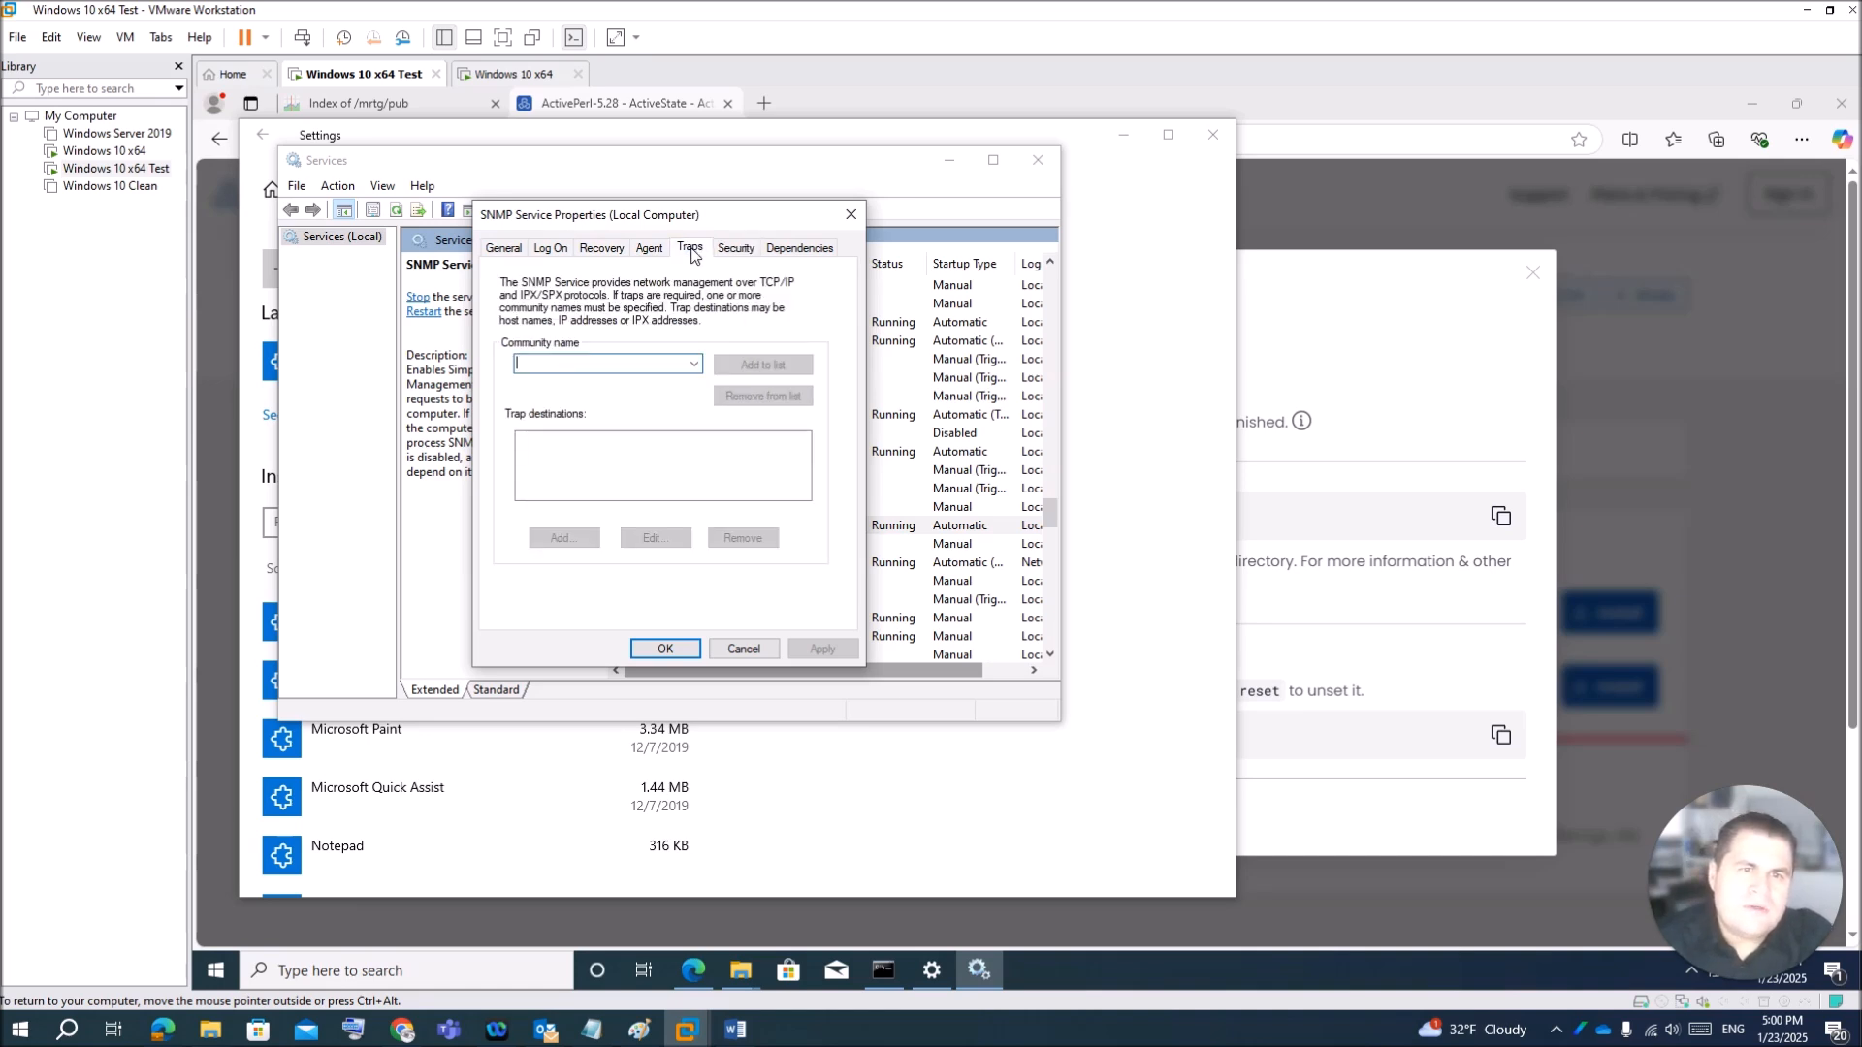
left_click(695, 366)
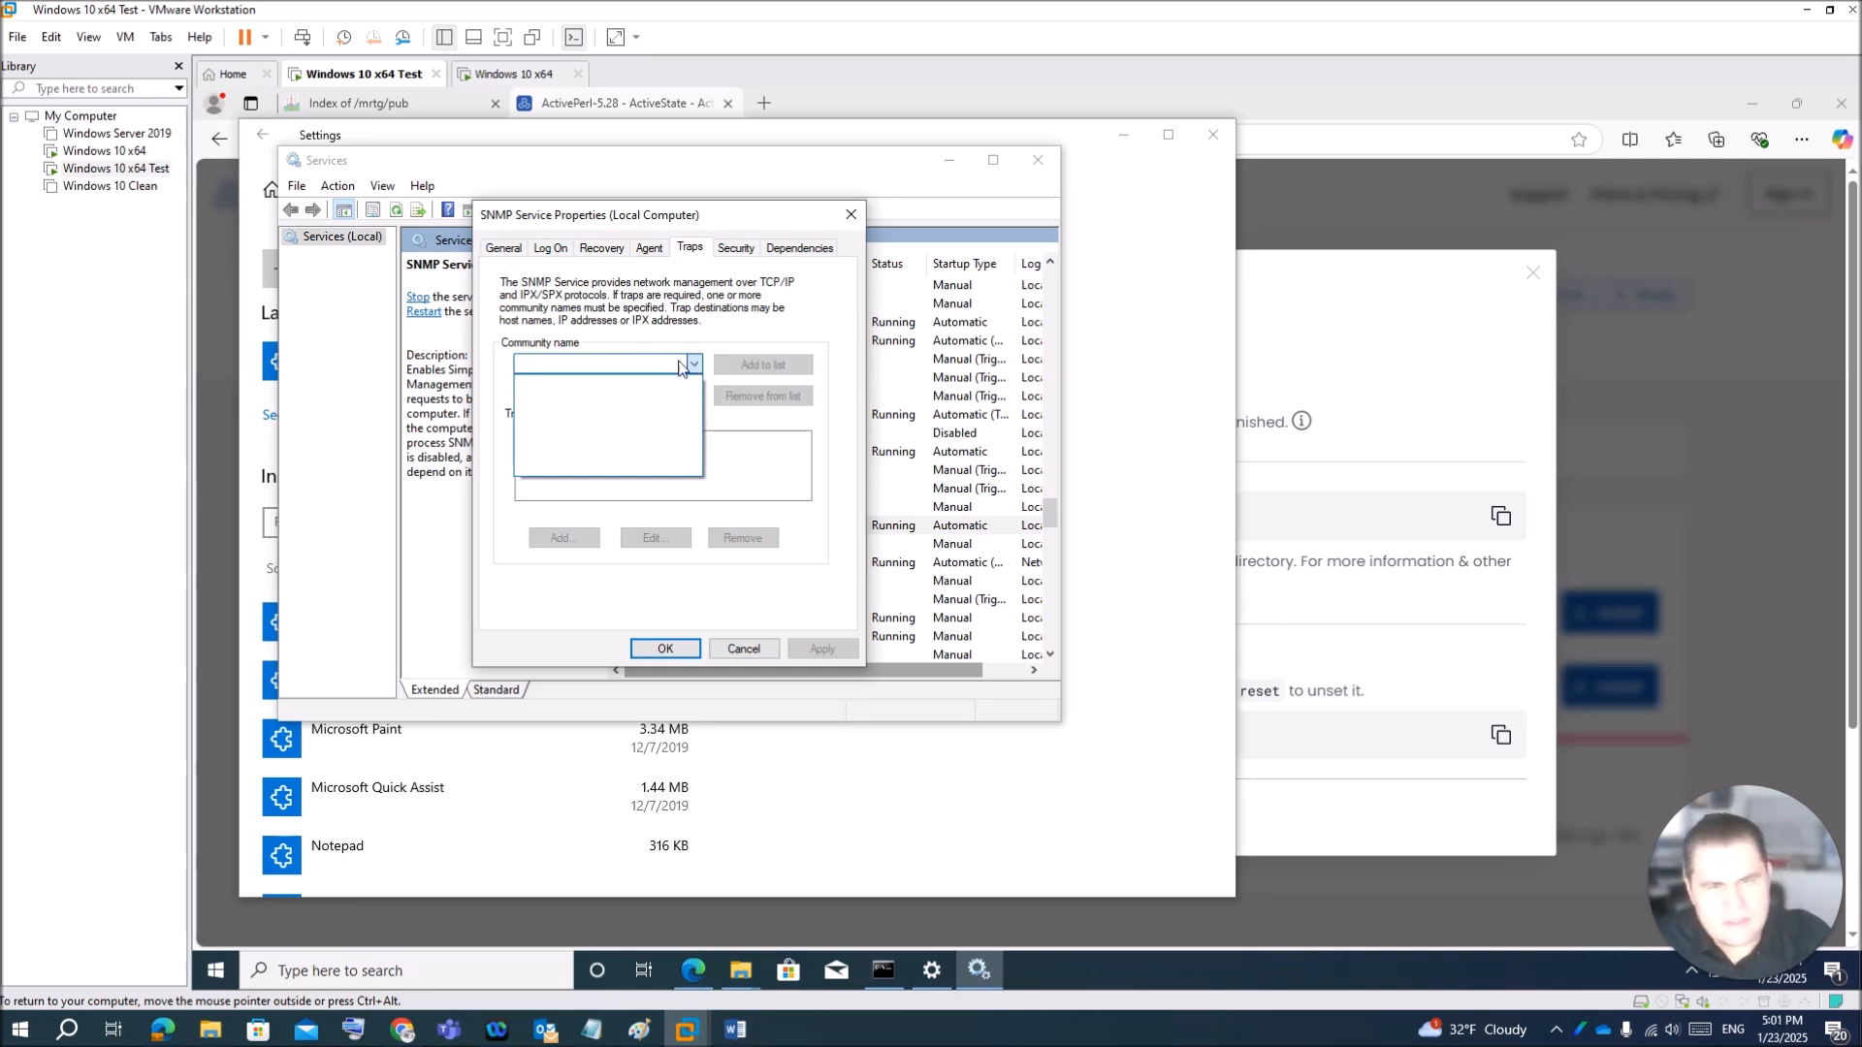
type("public")
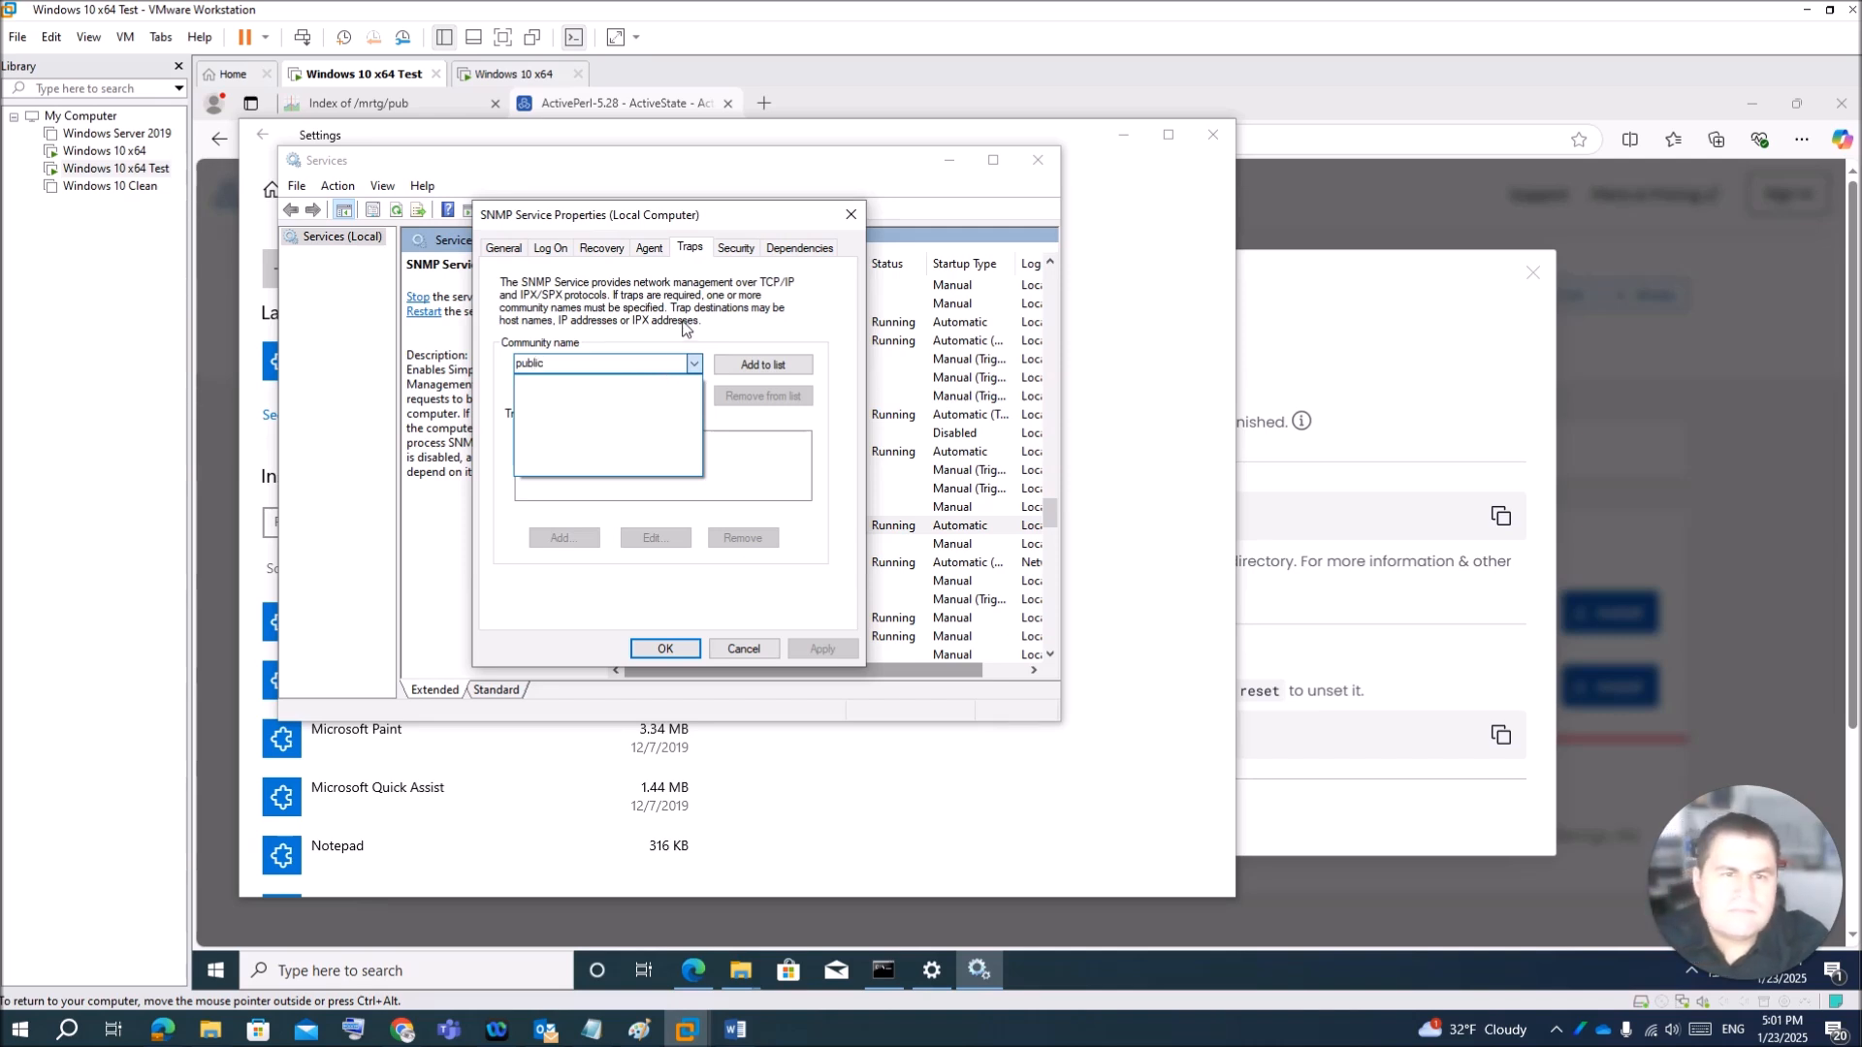
left_click(683, 322)
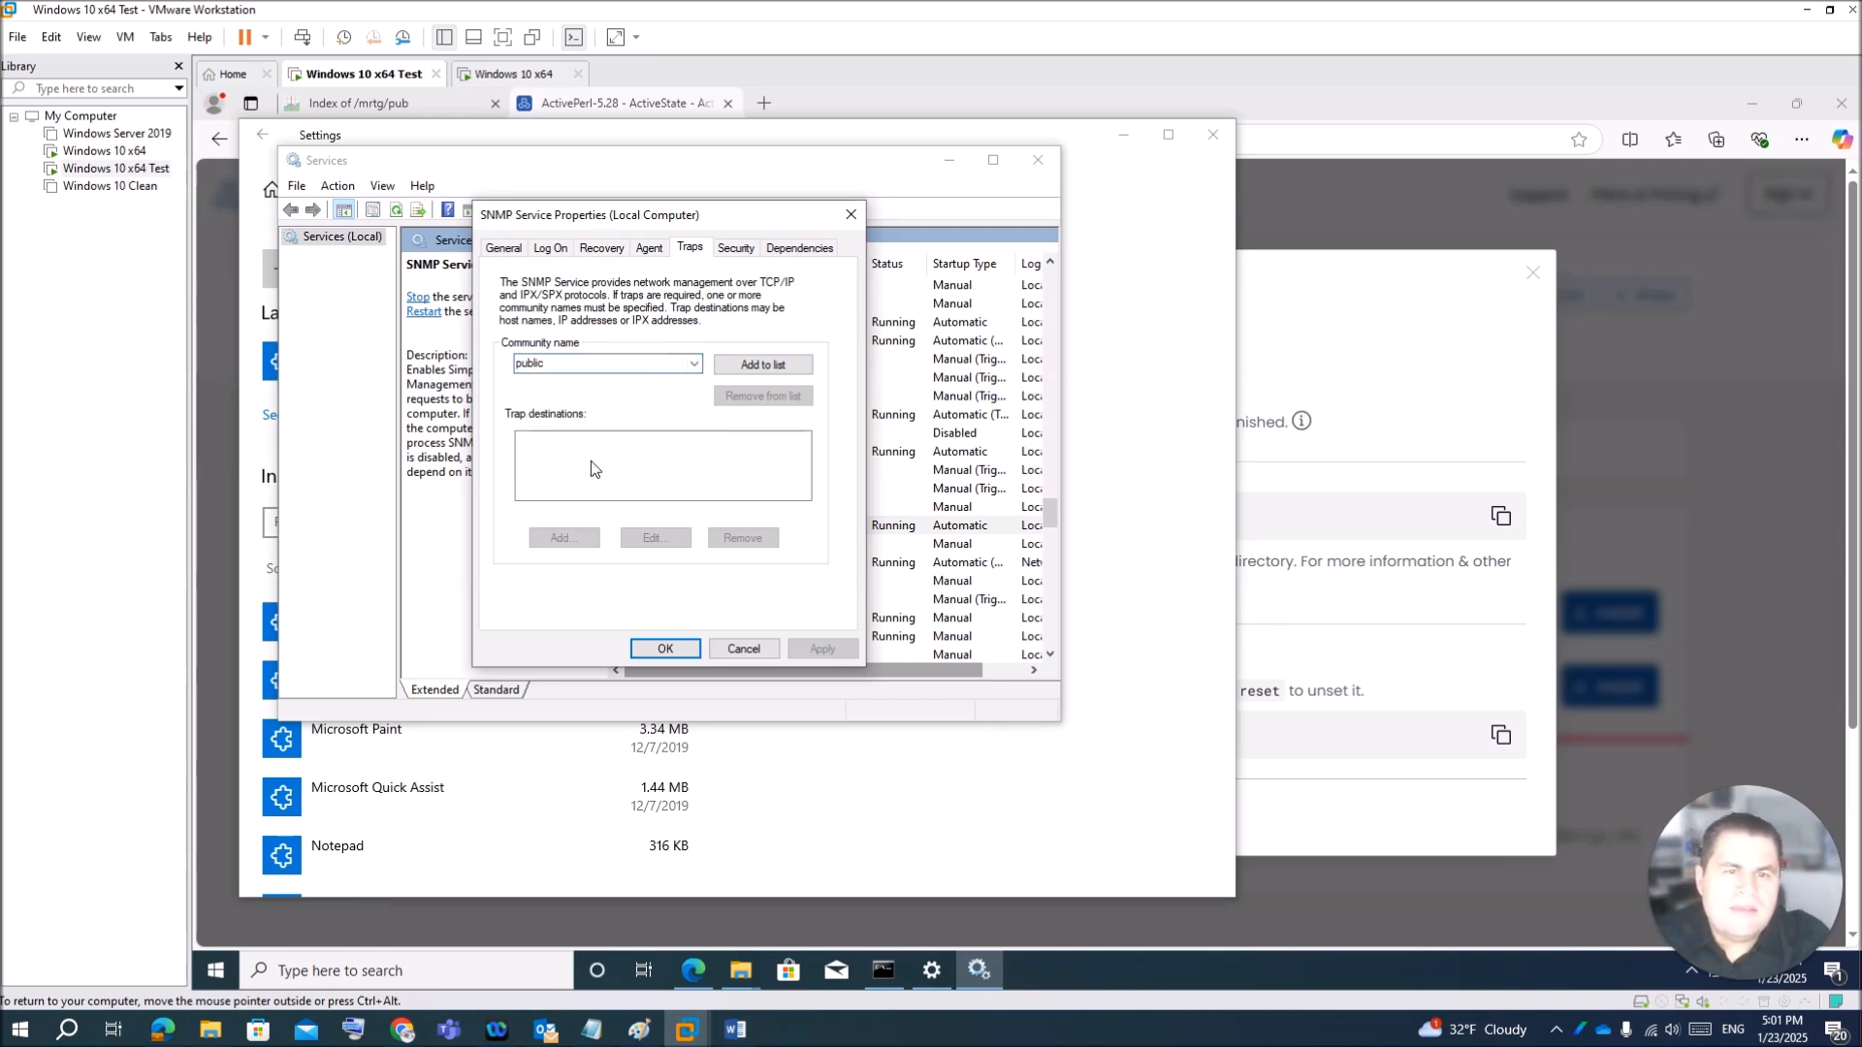
left_click(762, 365)
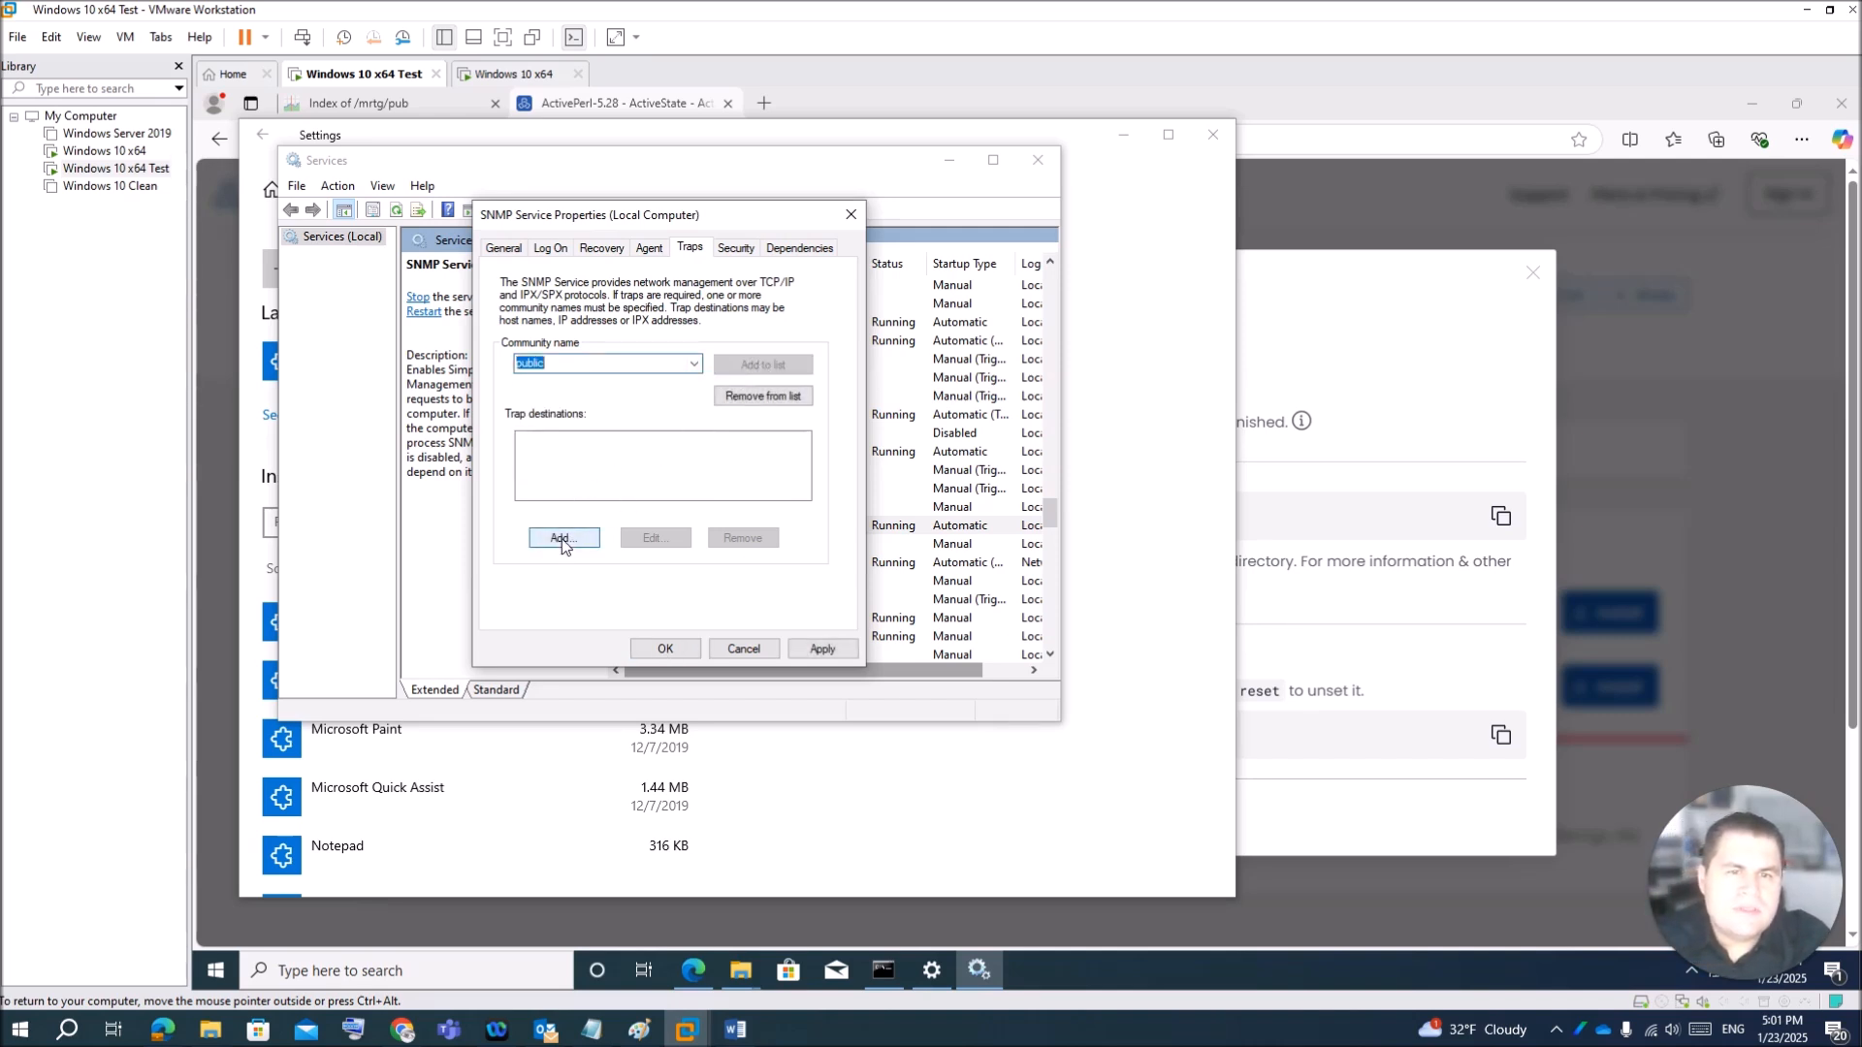
Step: Begin adding a trap destination for the SNMP Service, and run ipconfig in a Command Prompt to look up the machine's IP address
left_click(563, 539)
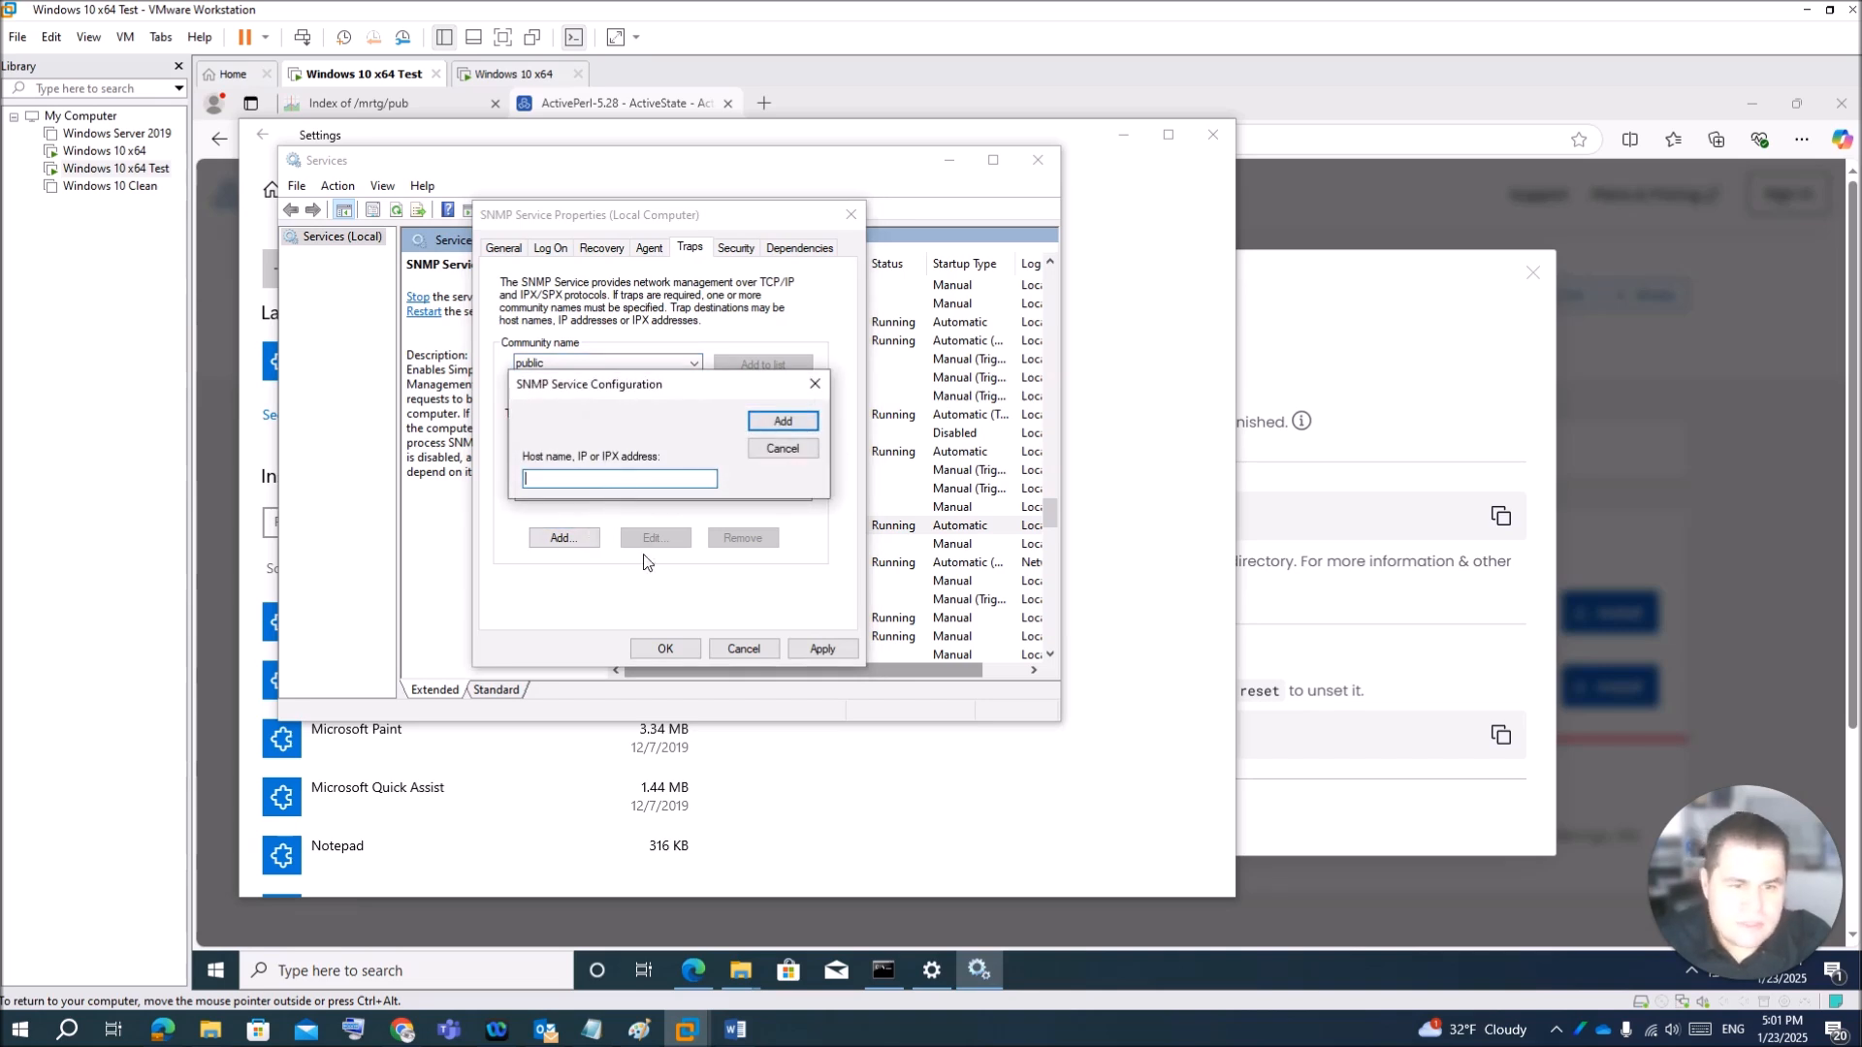
left_click(224, 981)
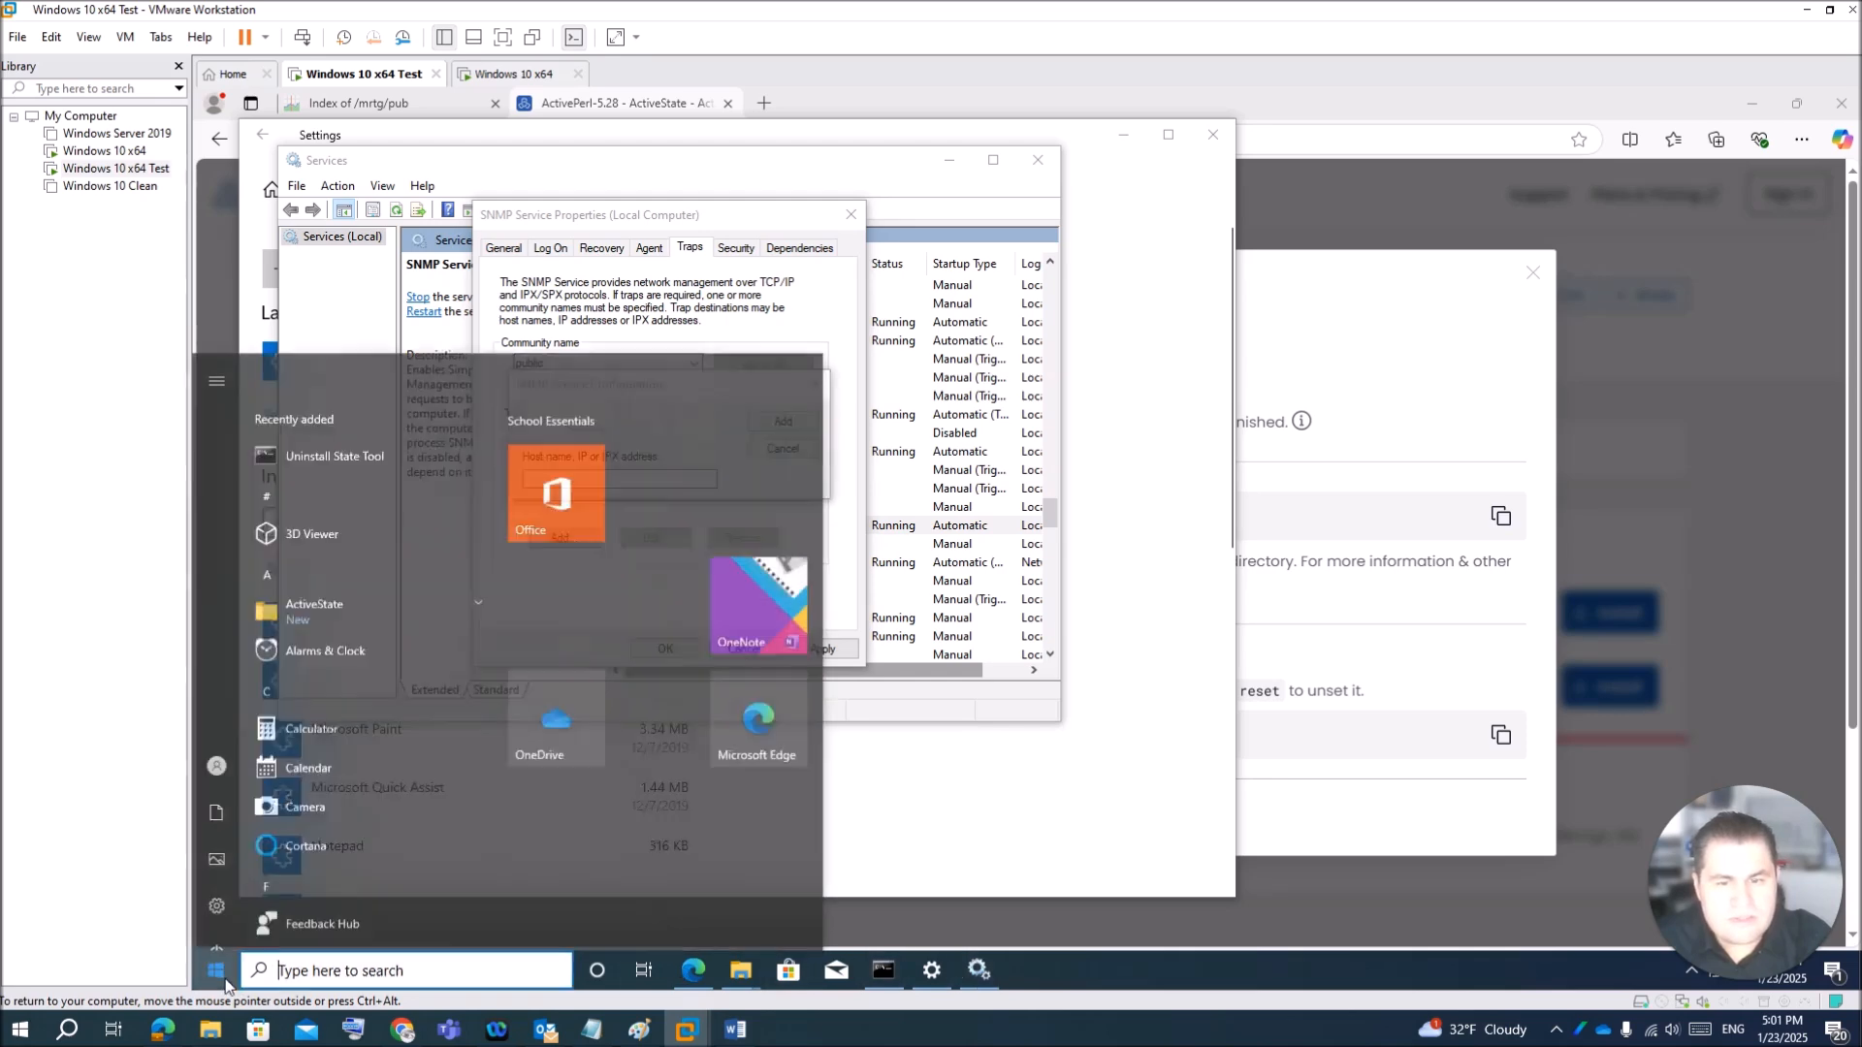
type("cmd")
key("Return")
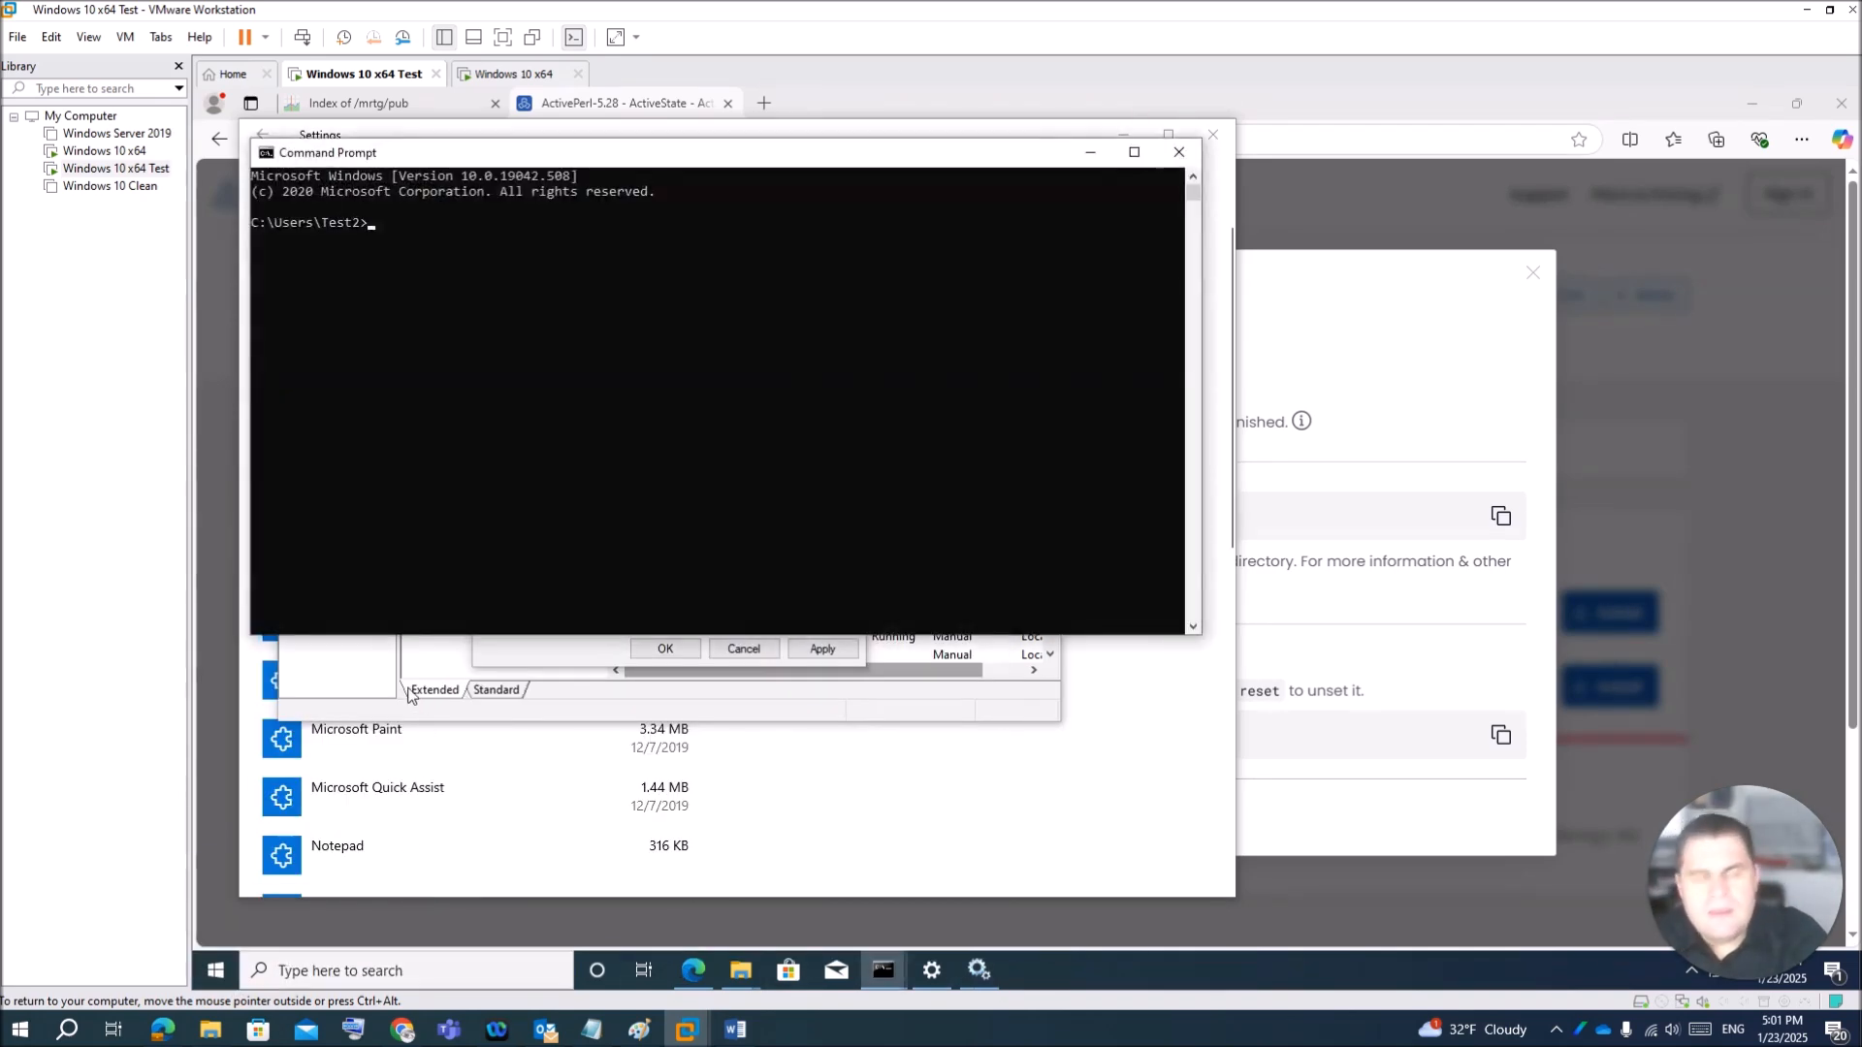
type("ipconf")
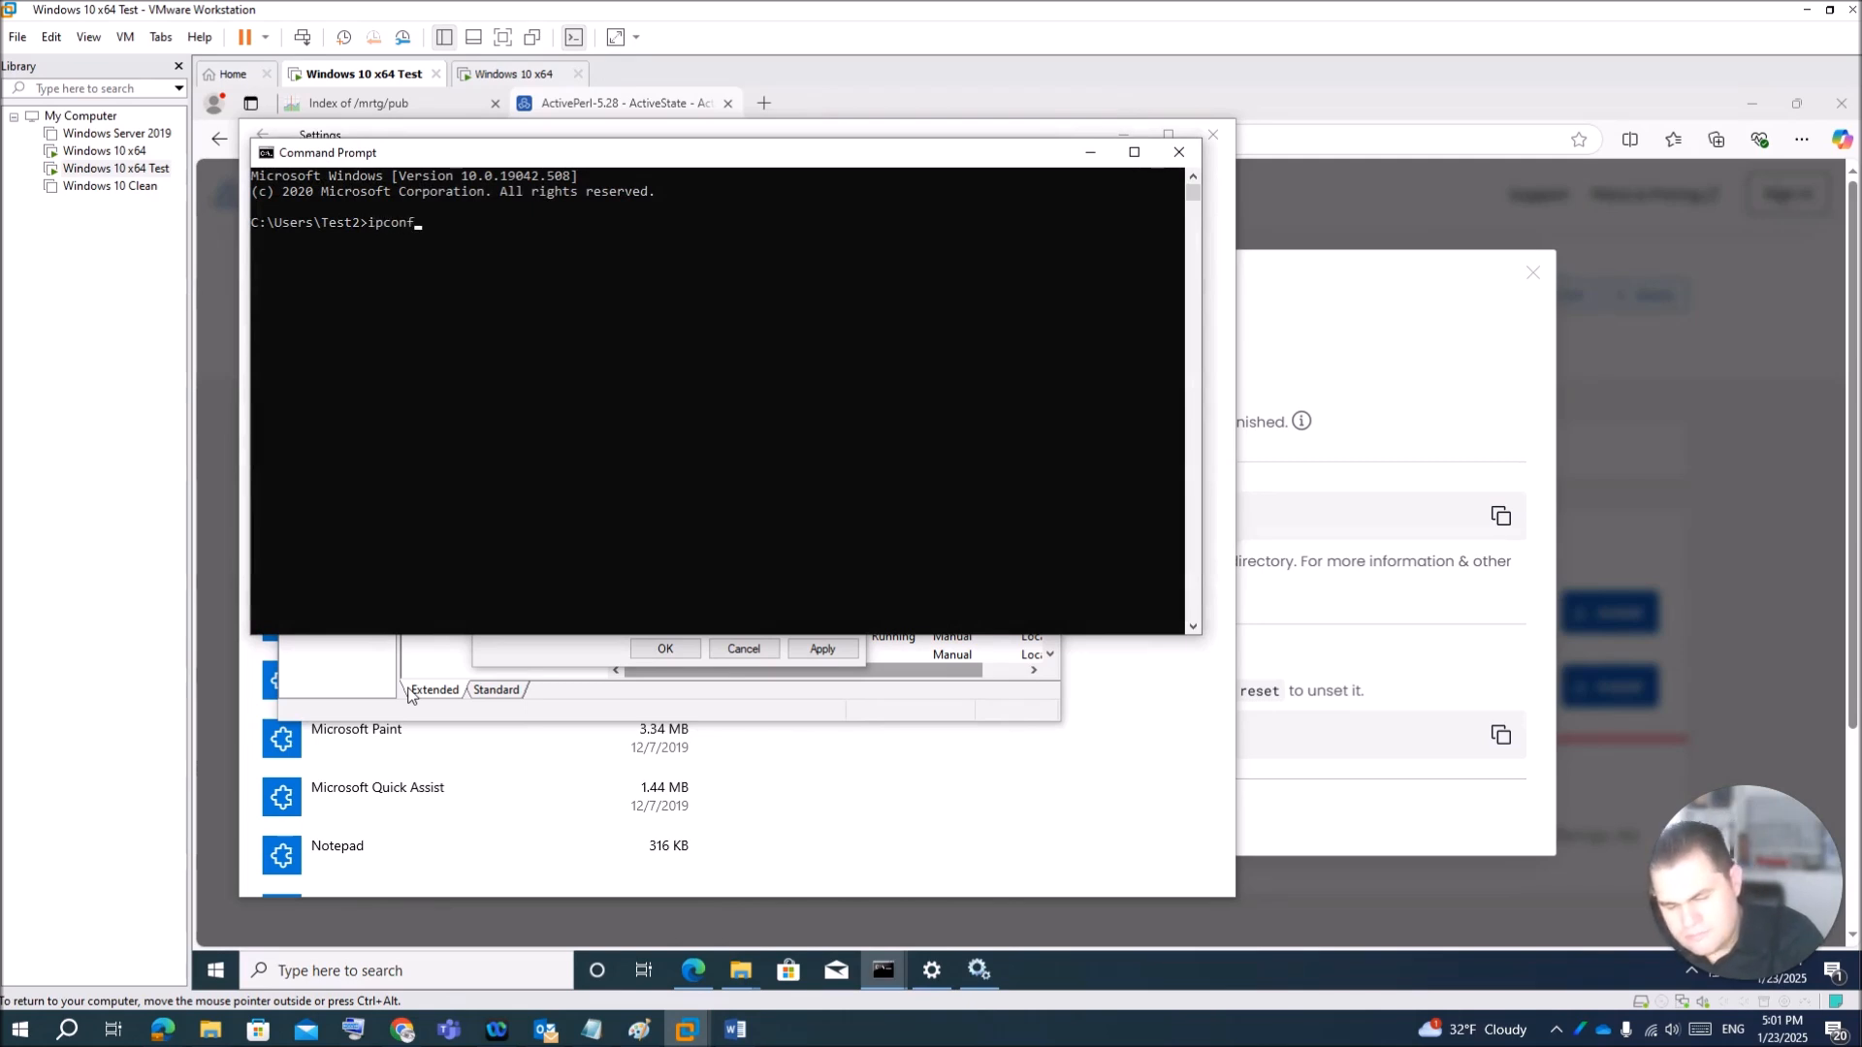
type("ig")
key("Return")
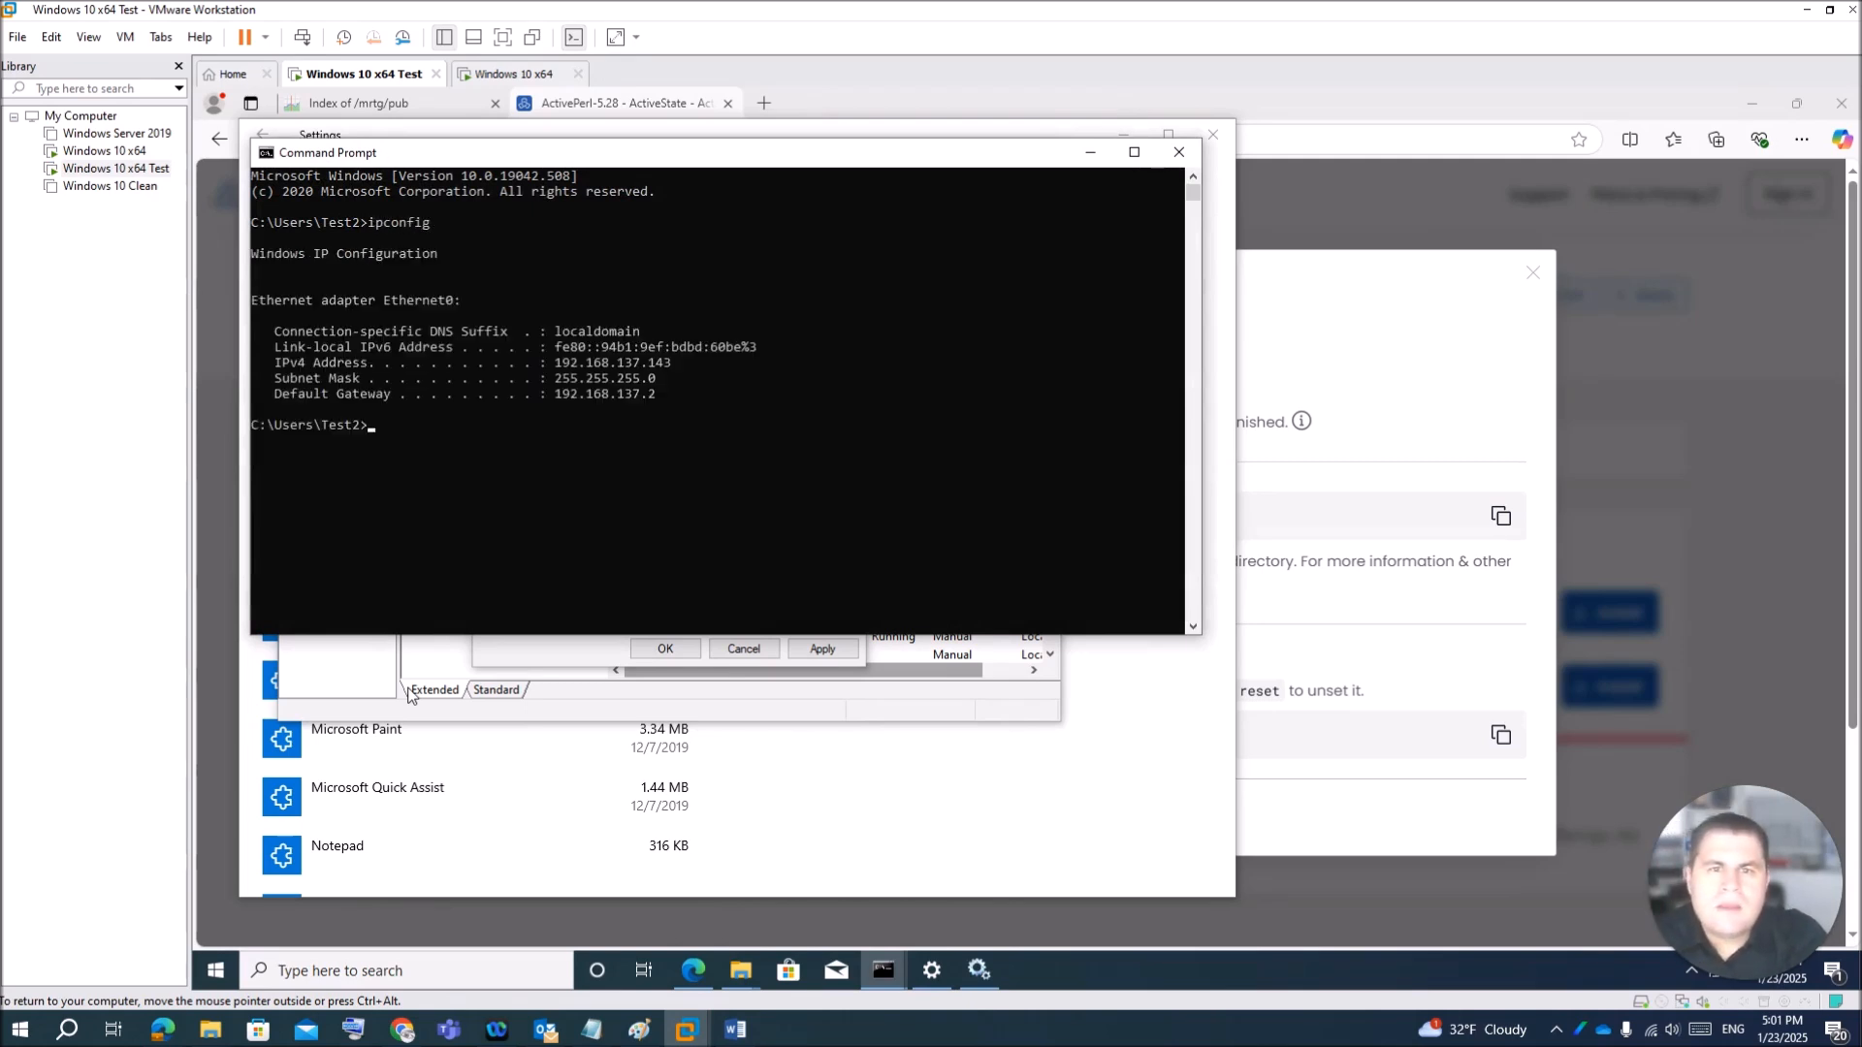
Step: Copy the Ethernet0 adapter's IPv4 address from the ipconfig output
left_click_drag(555, 364, 667, 367)
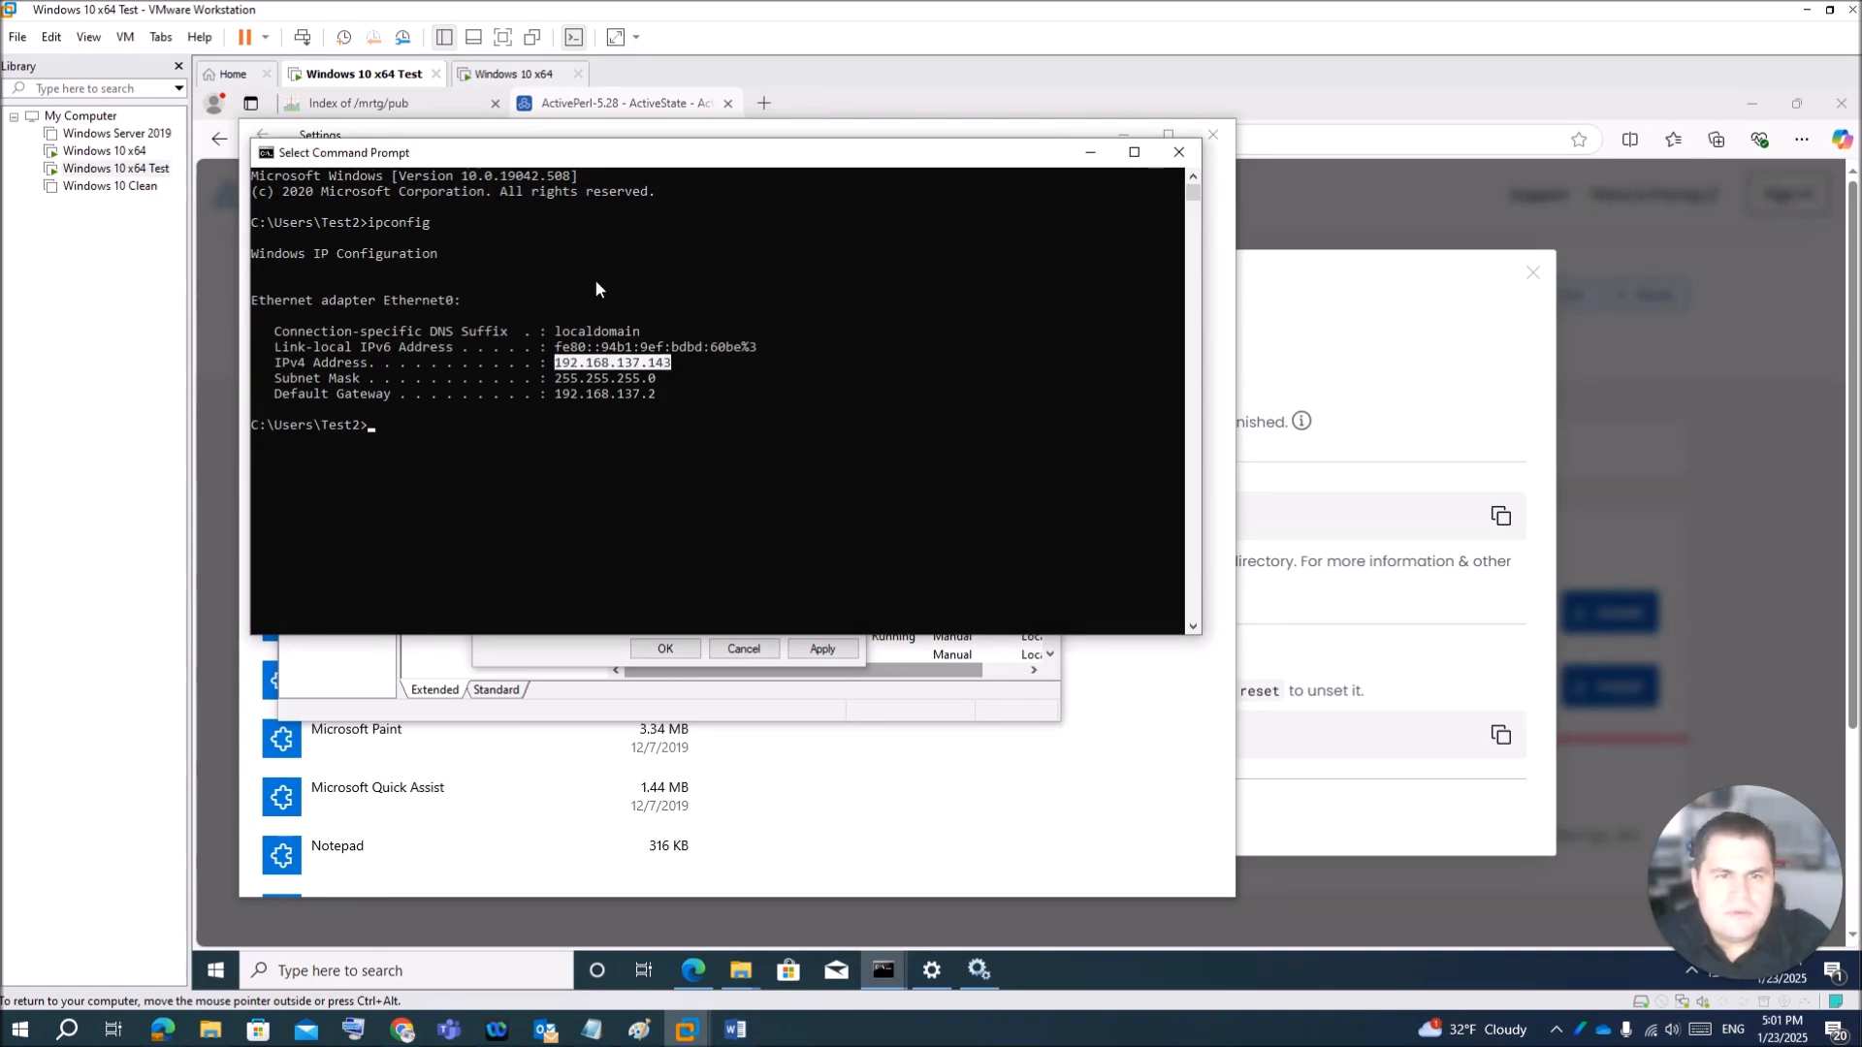
right_click(562, 155)
mouse_move(640, 297)
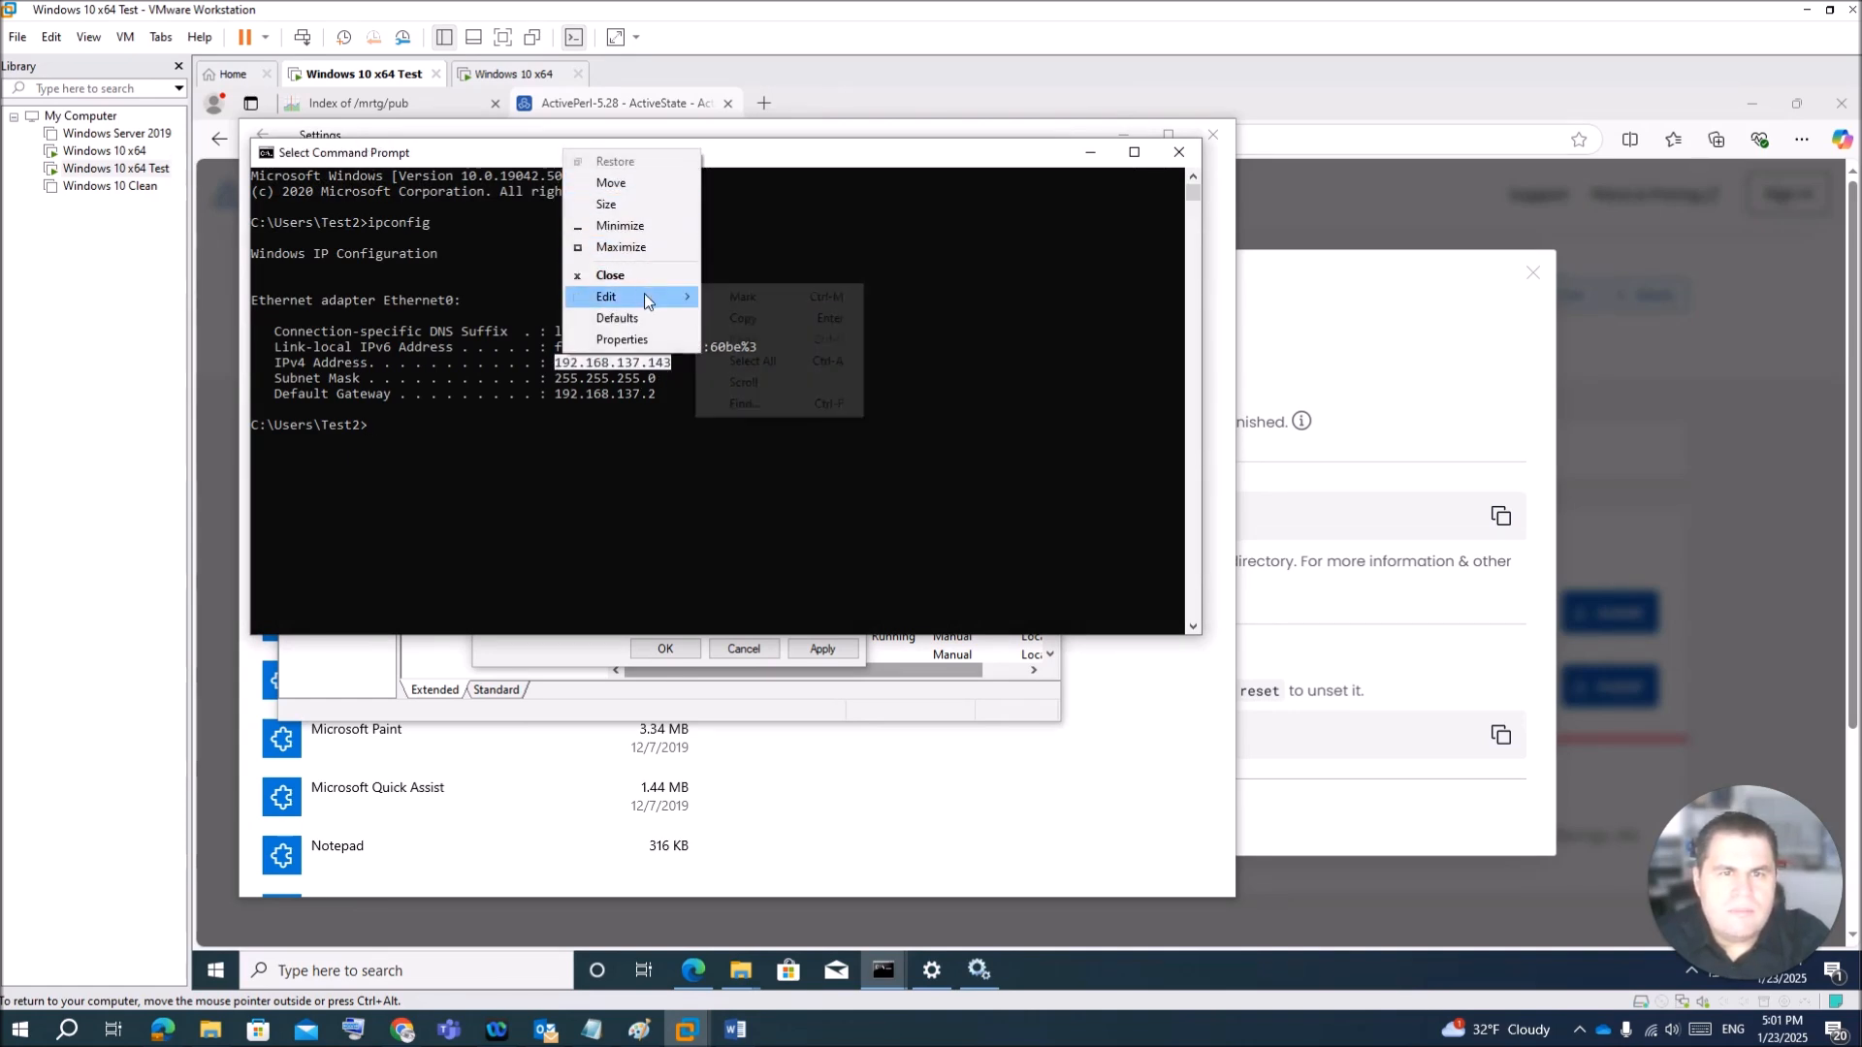
left_click(775, 320)
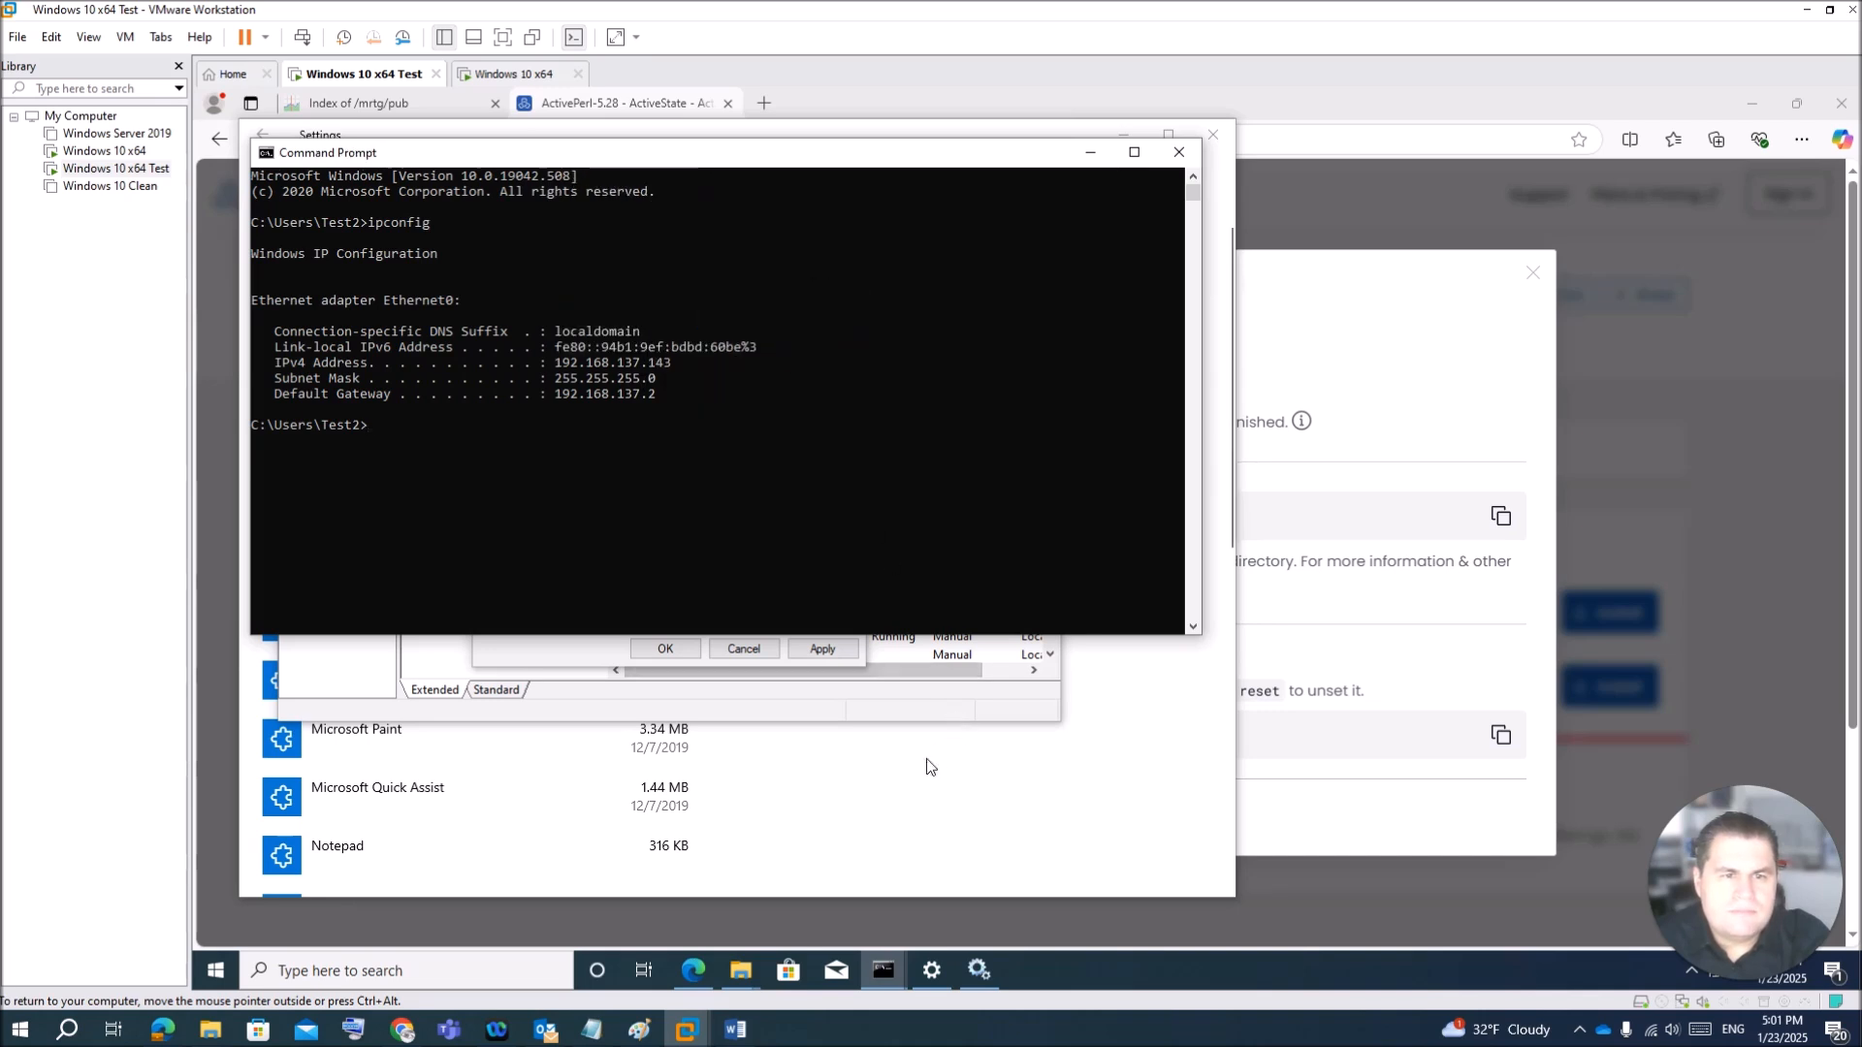
Step: Return to the pending SNMP Service configuration in Services and add 192.168.137.143 as a trap destination
left_click(927, 765)
left_click(980, 970)
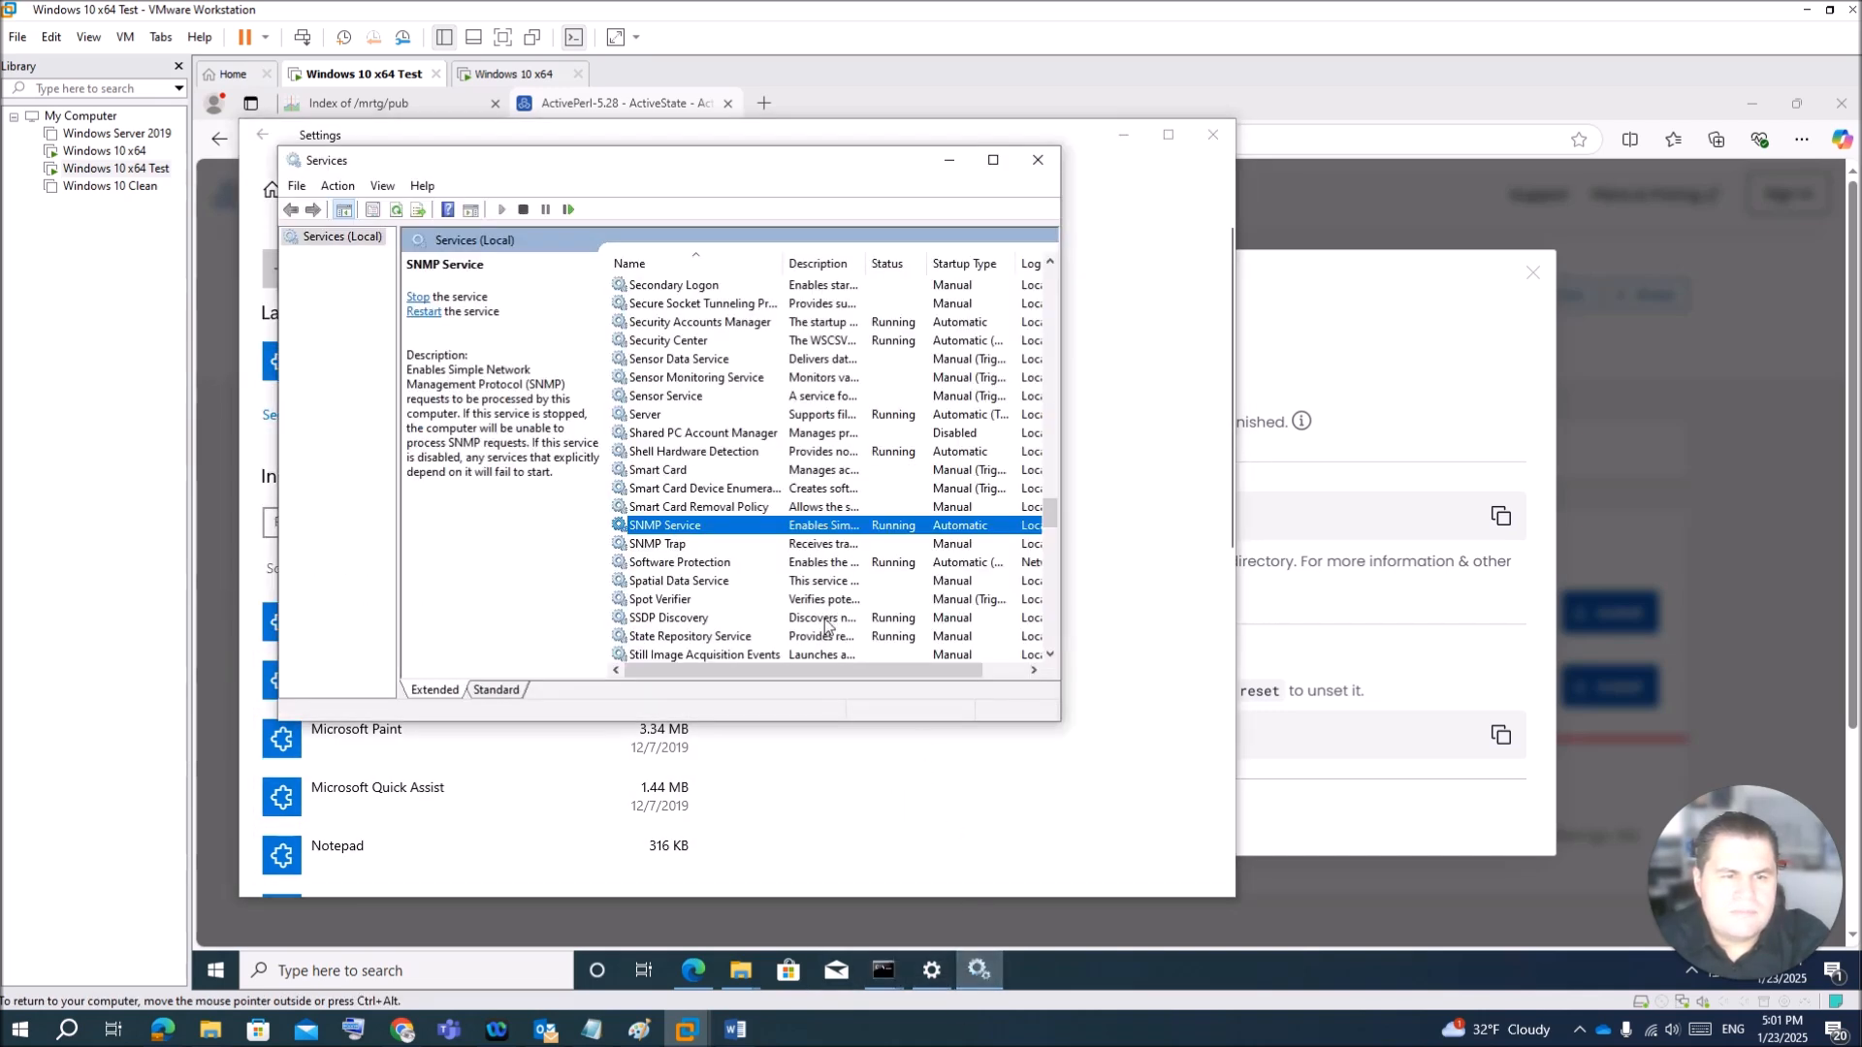
left_click(931, 970)
left_click(979, 970)
right_click(712, 535)
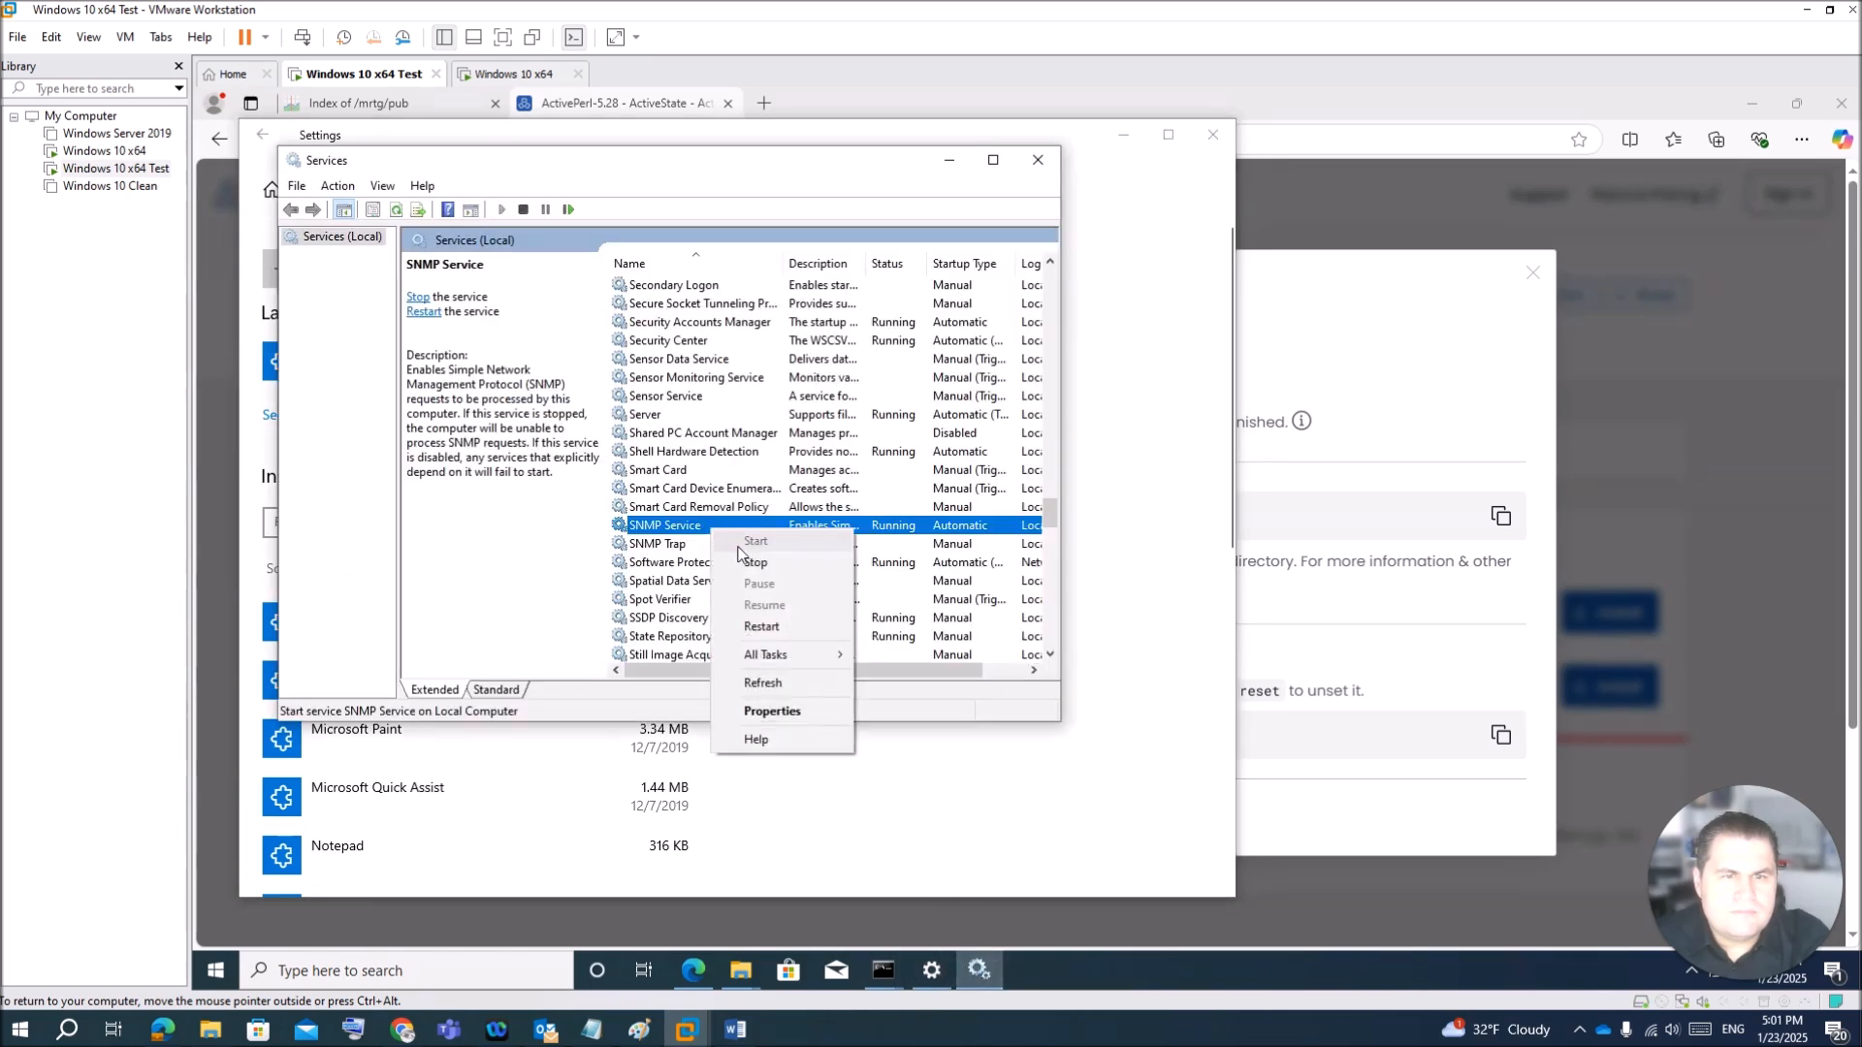
left_click(769, 711)
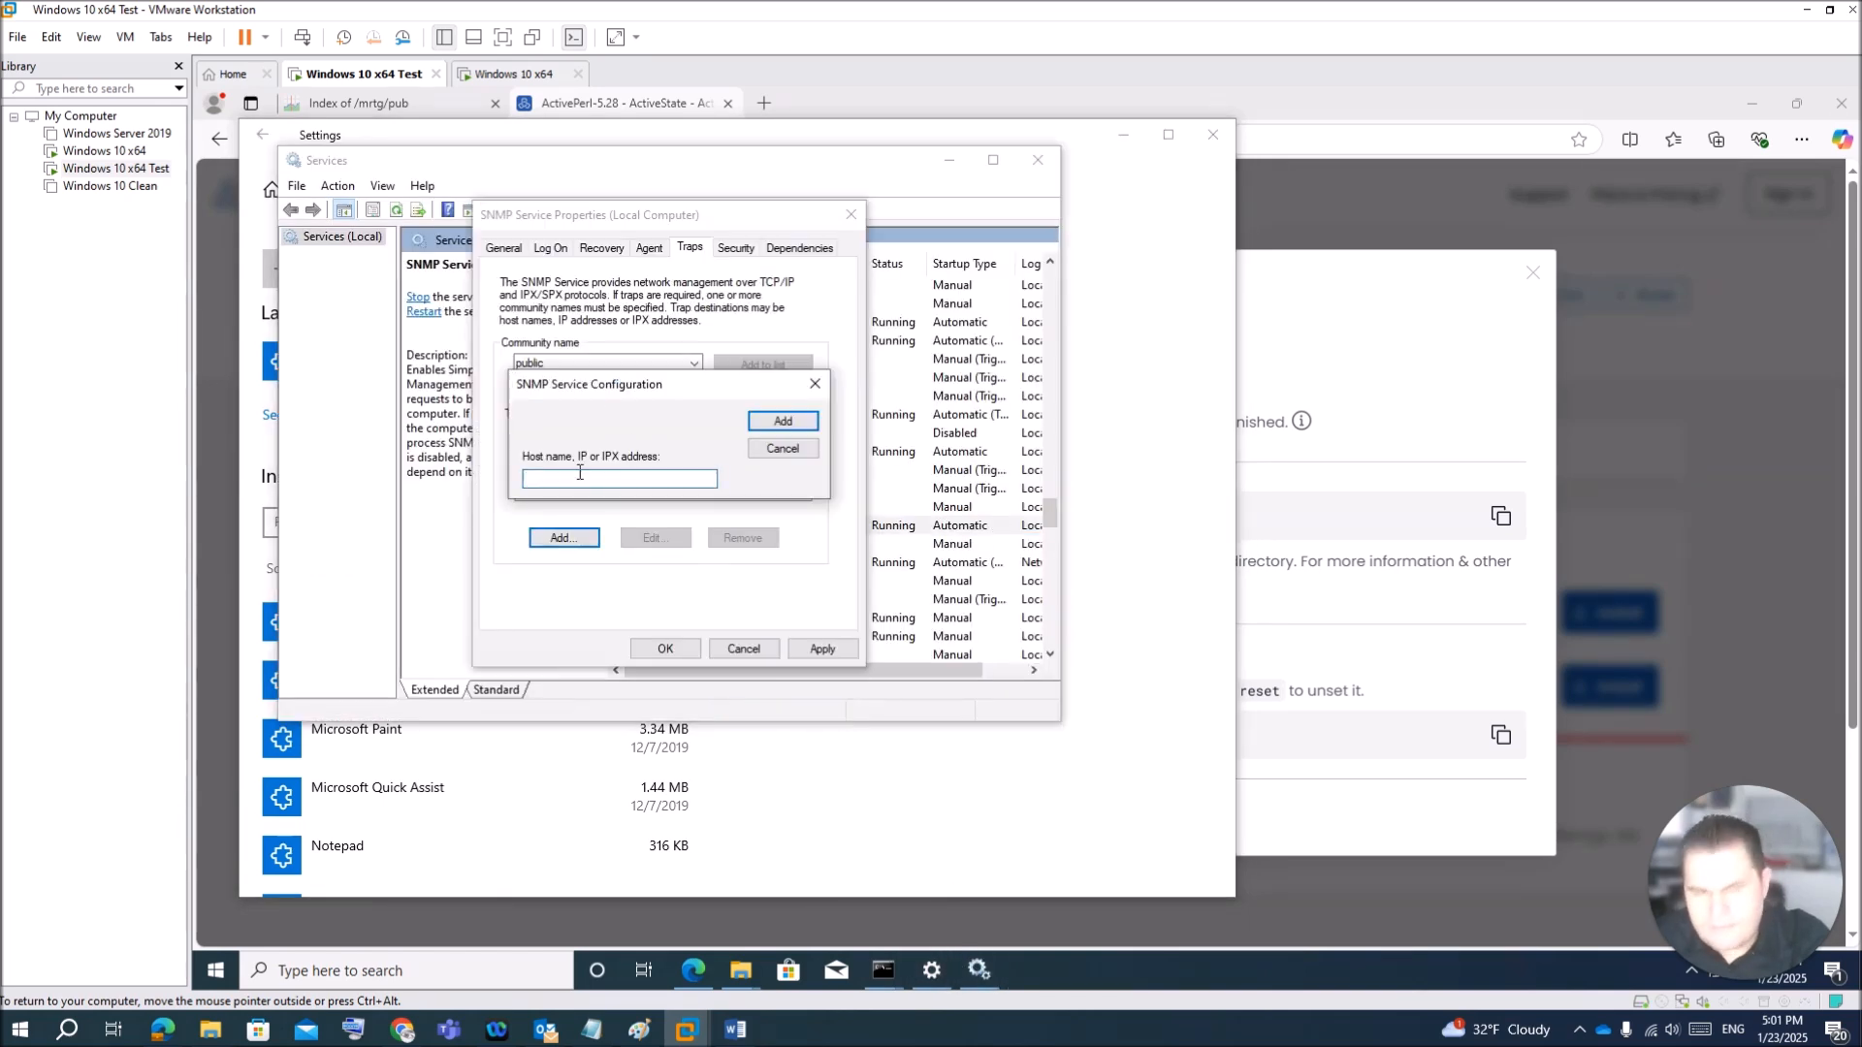
key("ctrl+v")
left_click(783, 421)
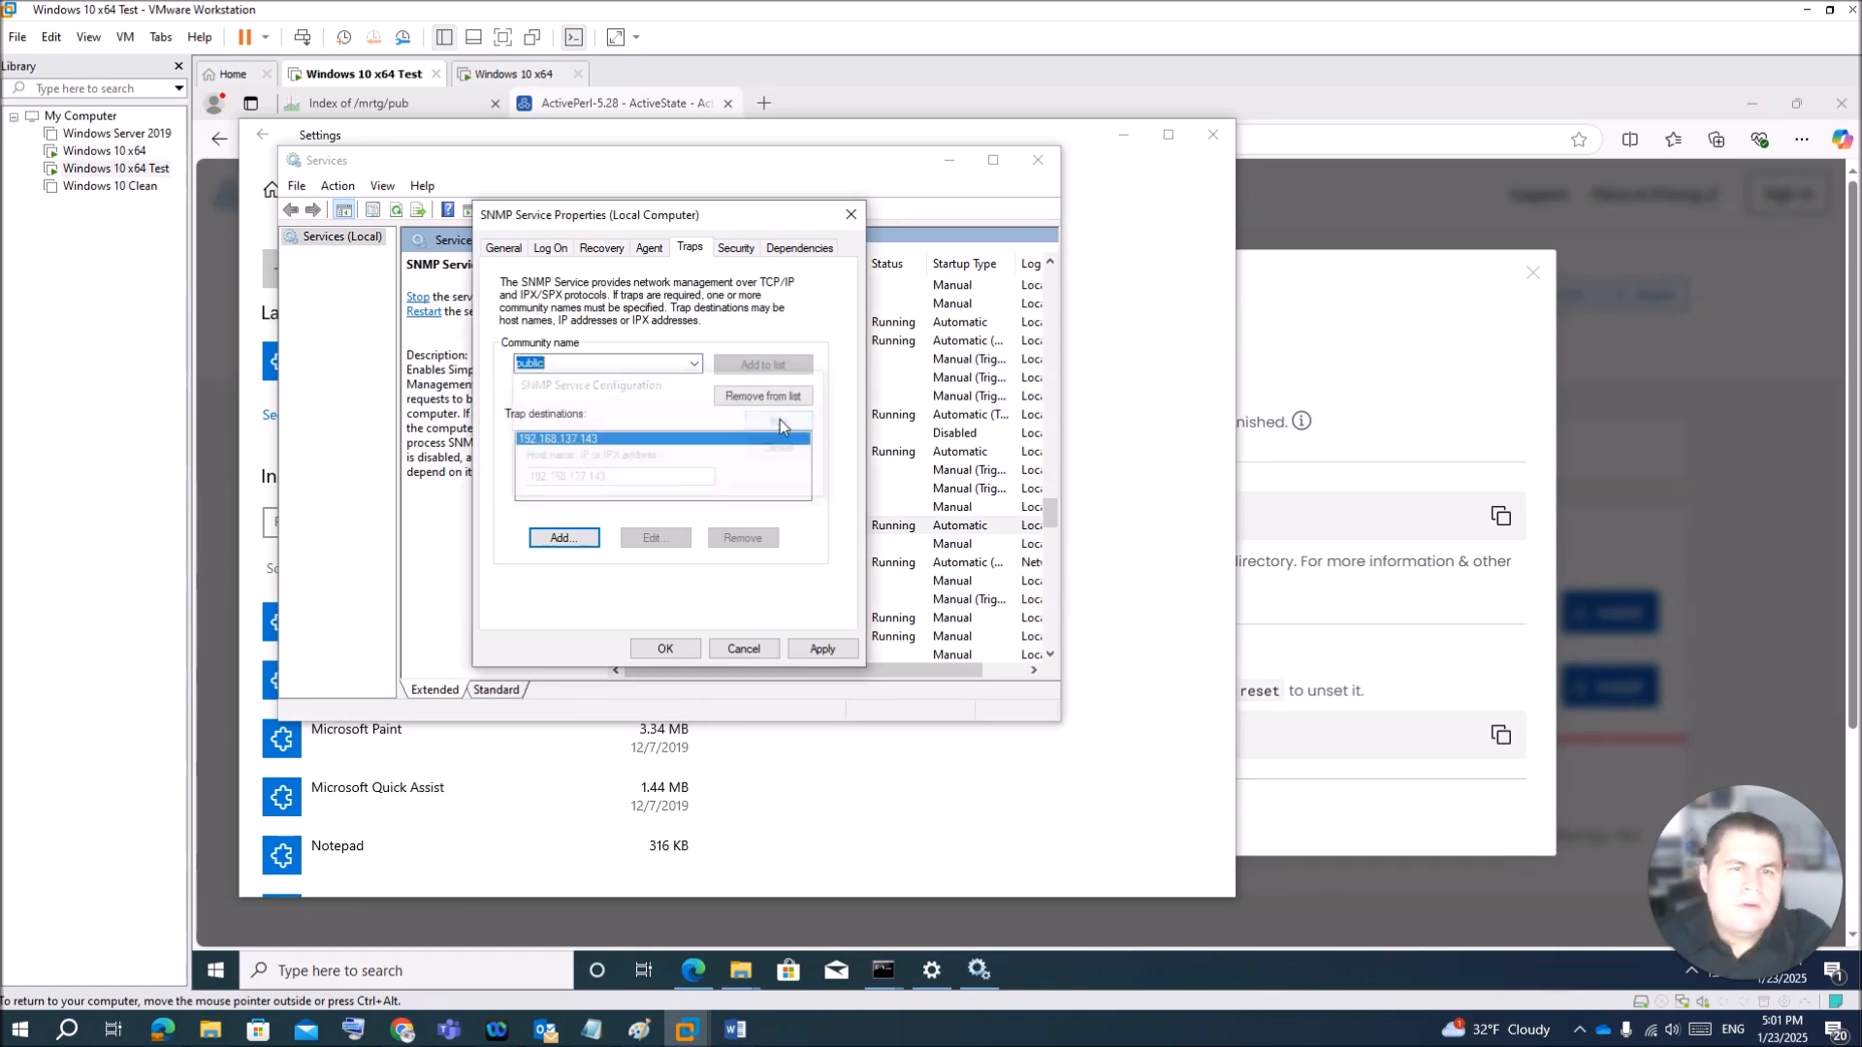
Step: Add 127.0.0.1 as a second trap destination and apply the trap settings
left_click(563, 538)
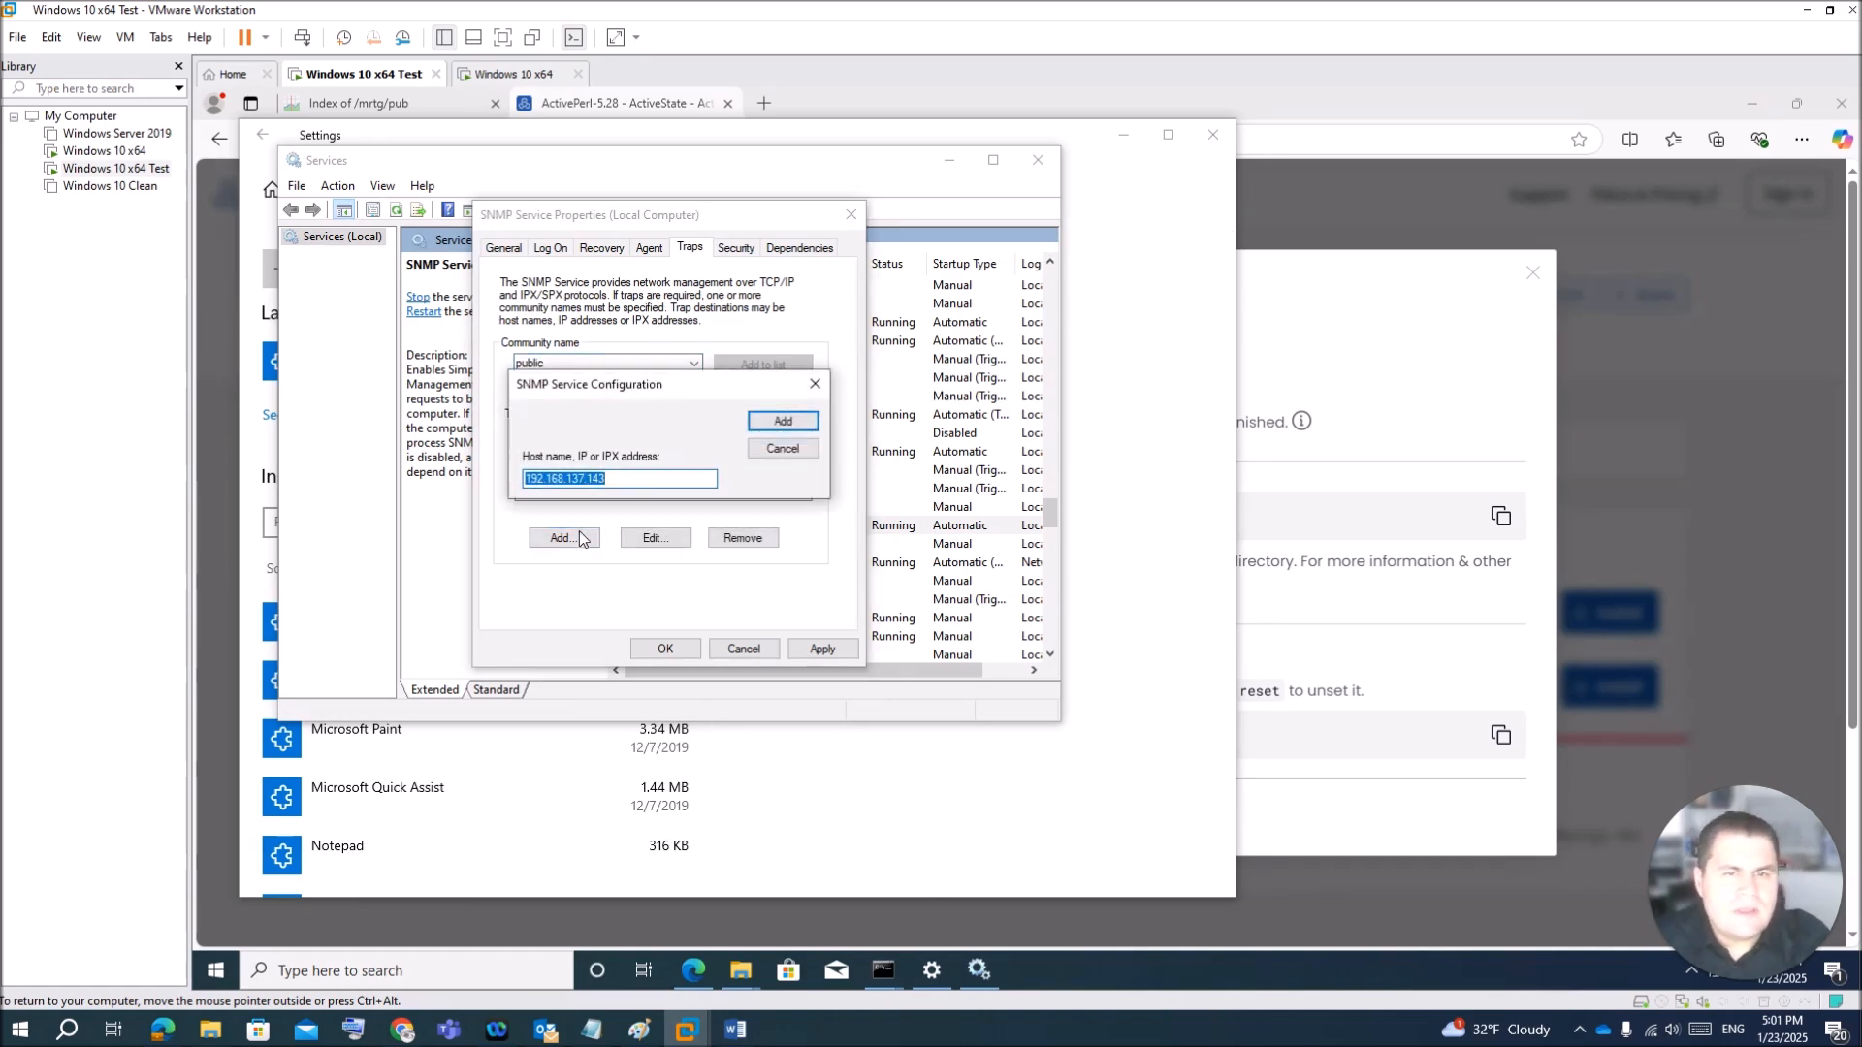
left_click_drag(632, 478, 345, 460)
type("127.0")
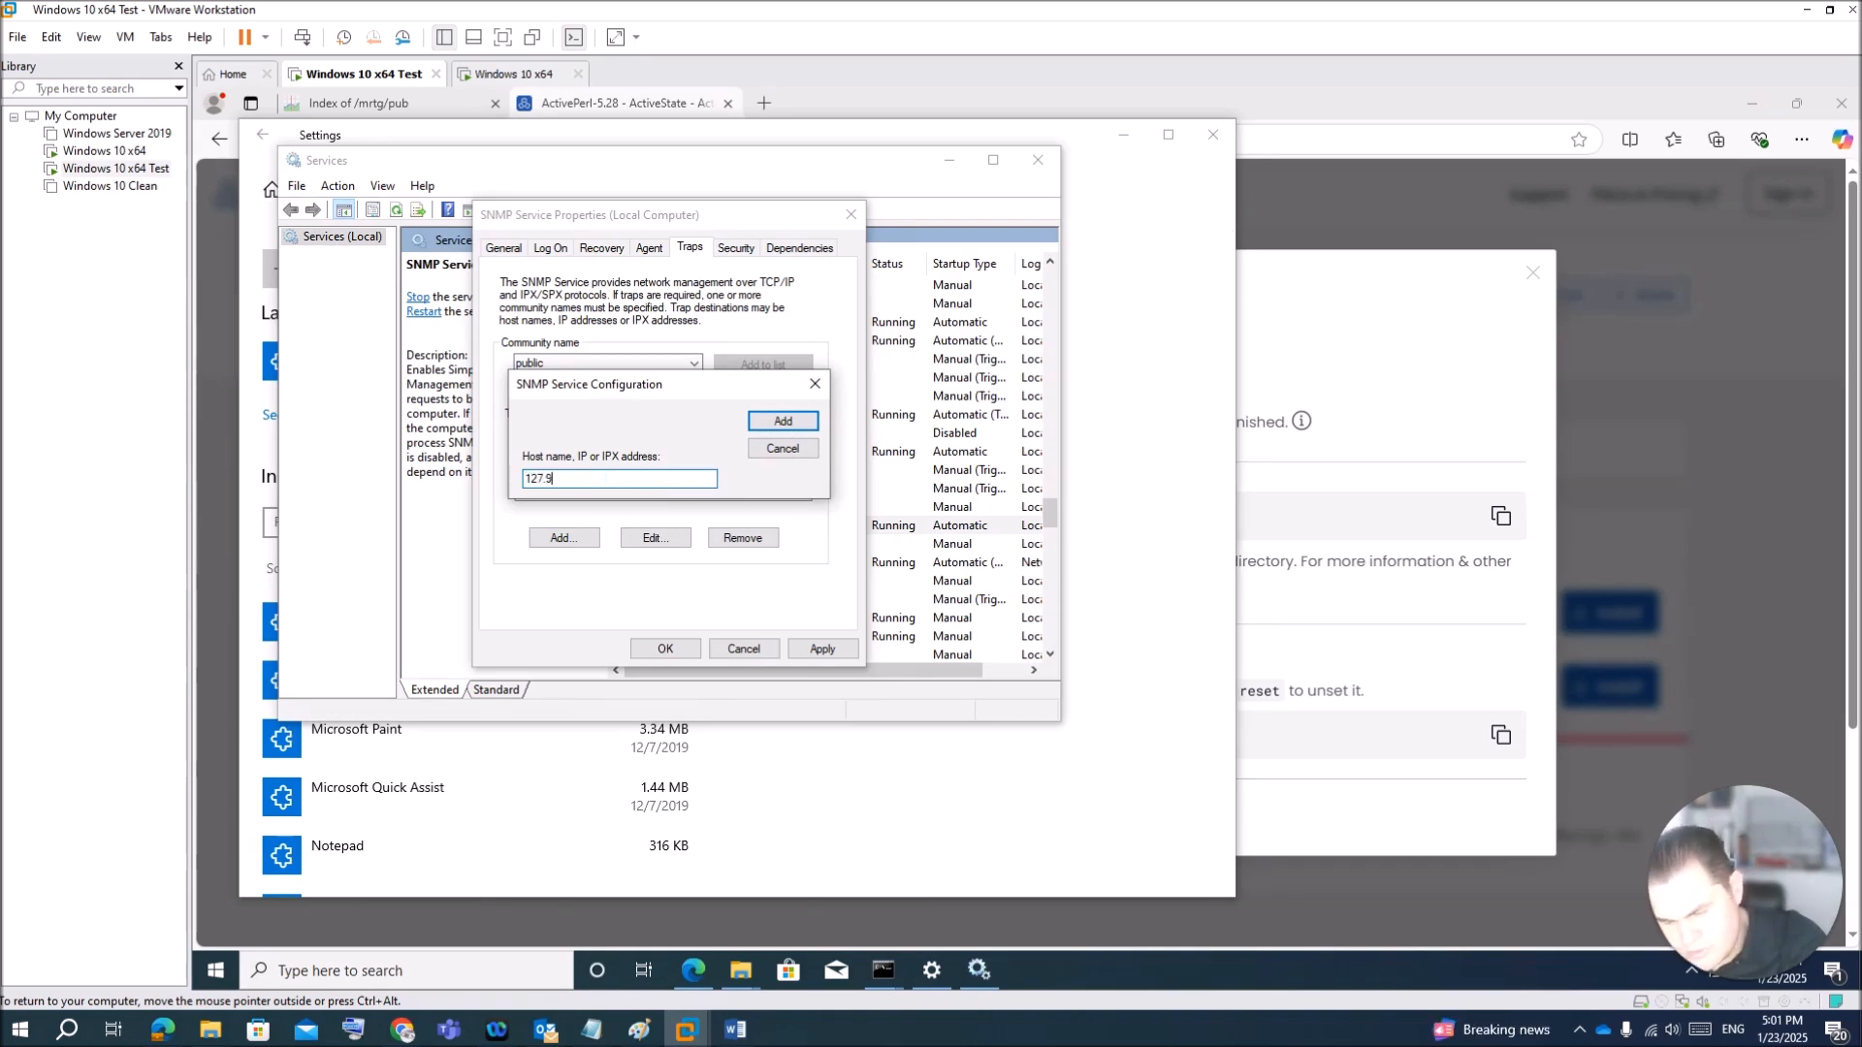
key("BackSpace")
type("0.0.1")
left_click(810, 421)
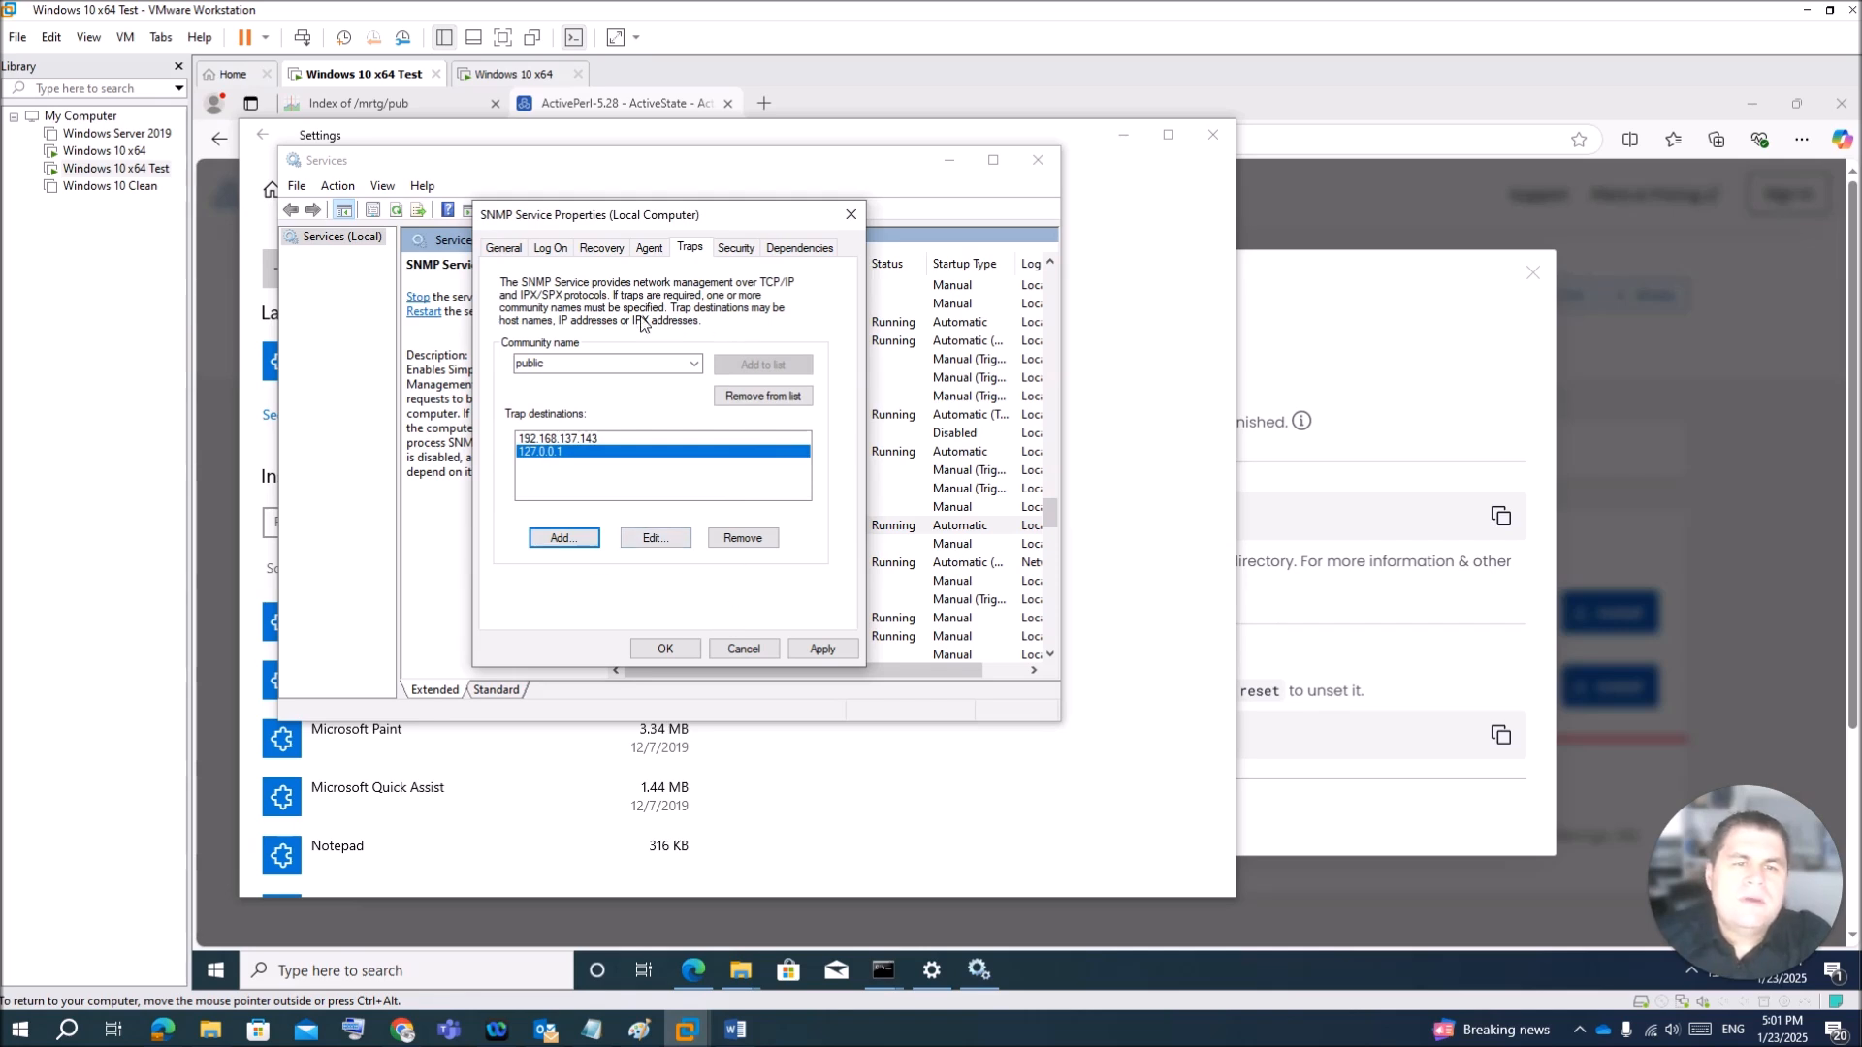
left_click(583, 443)
left_click(583, 452)
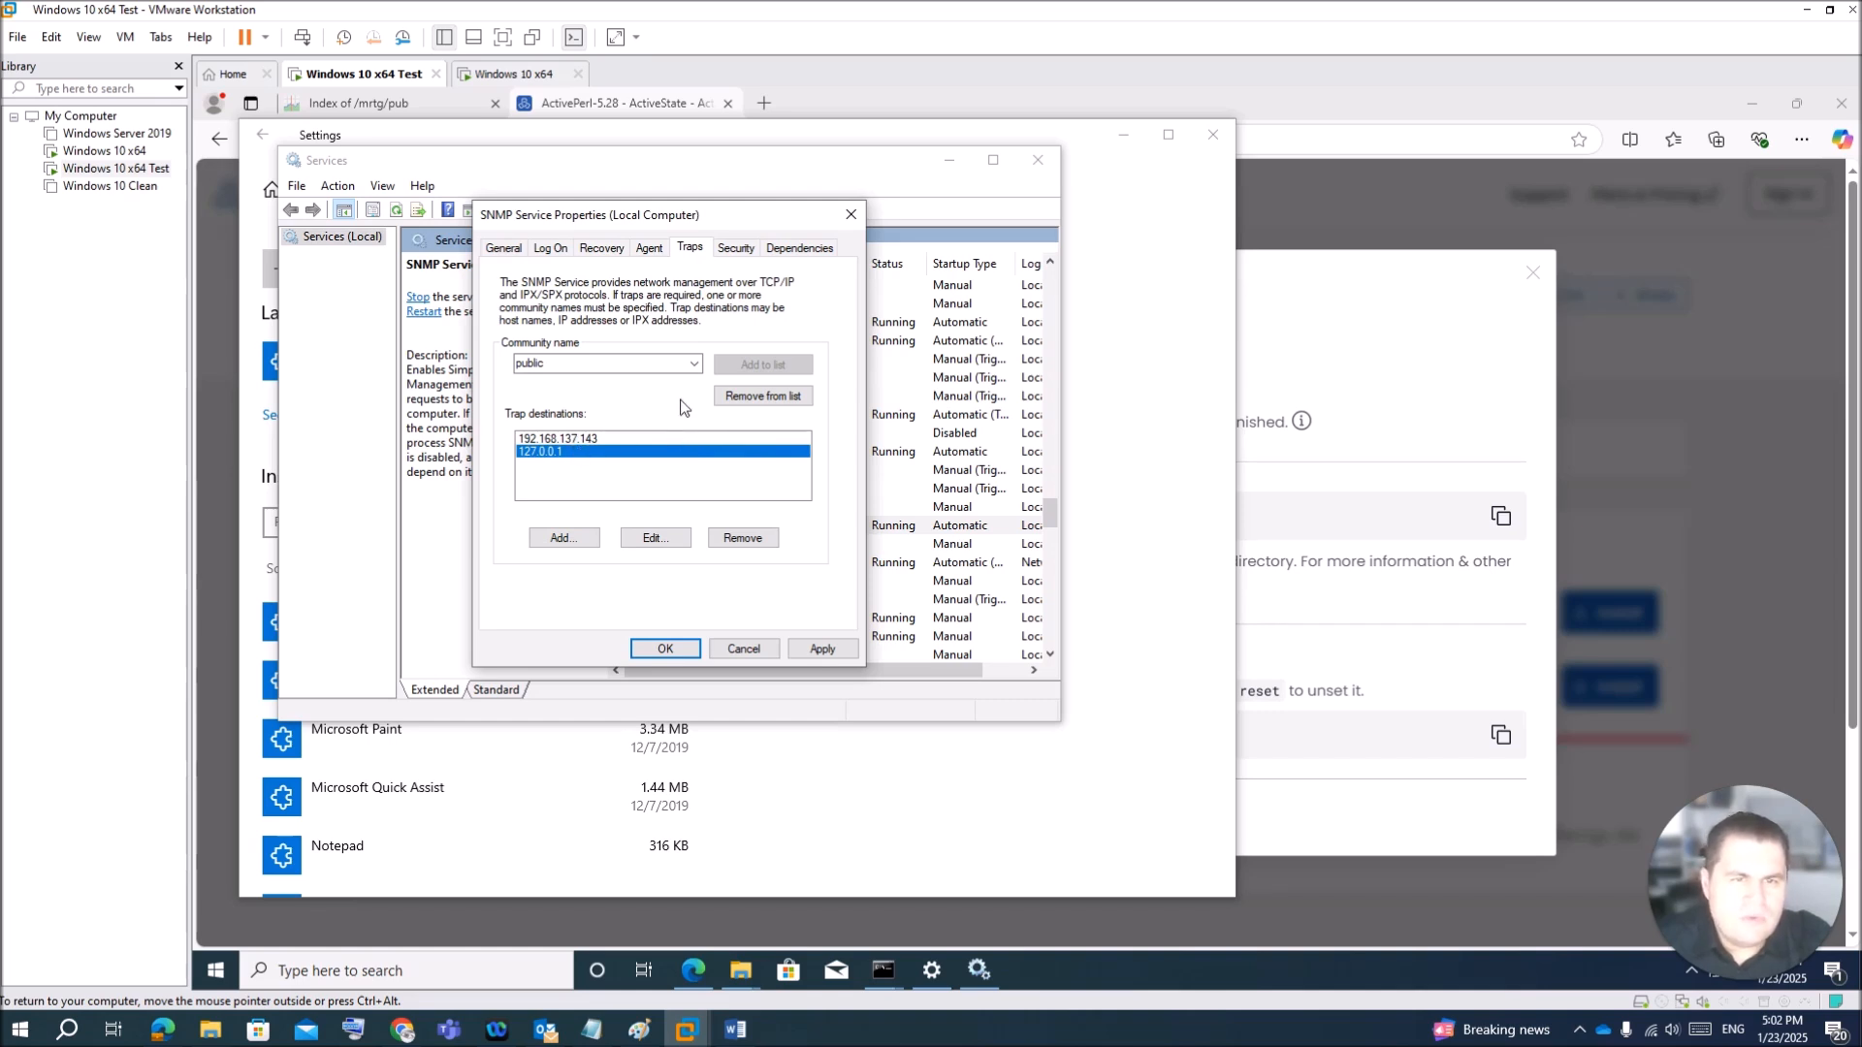
left_click(824, 649)
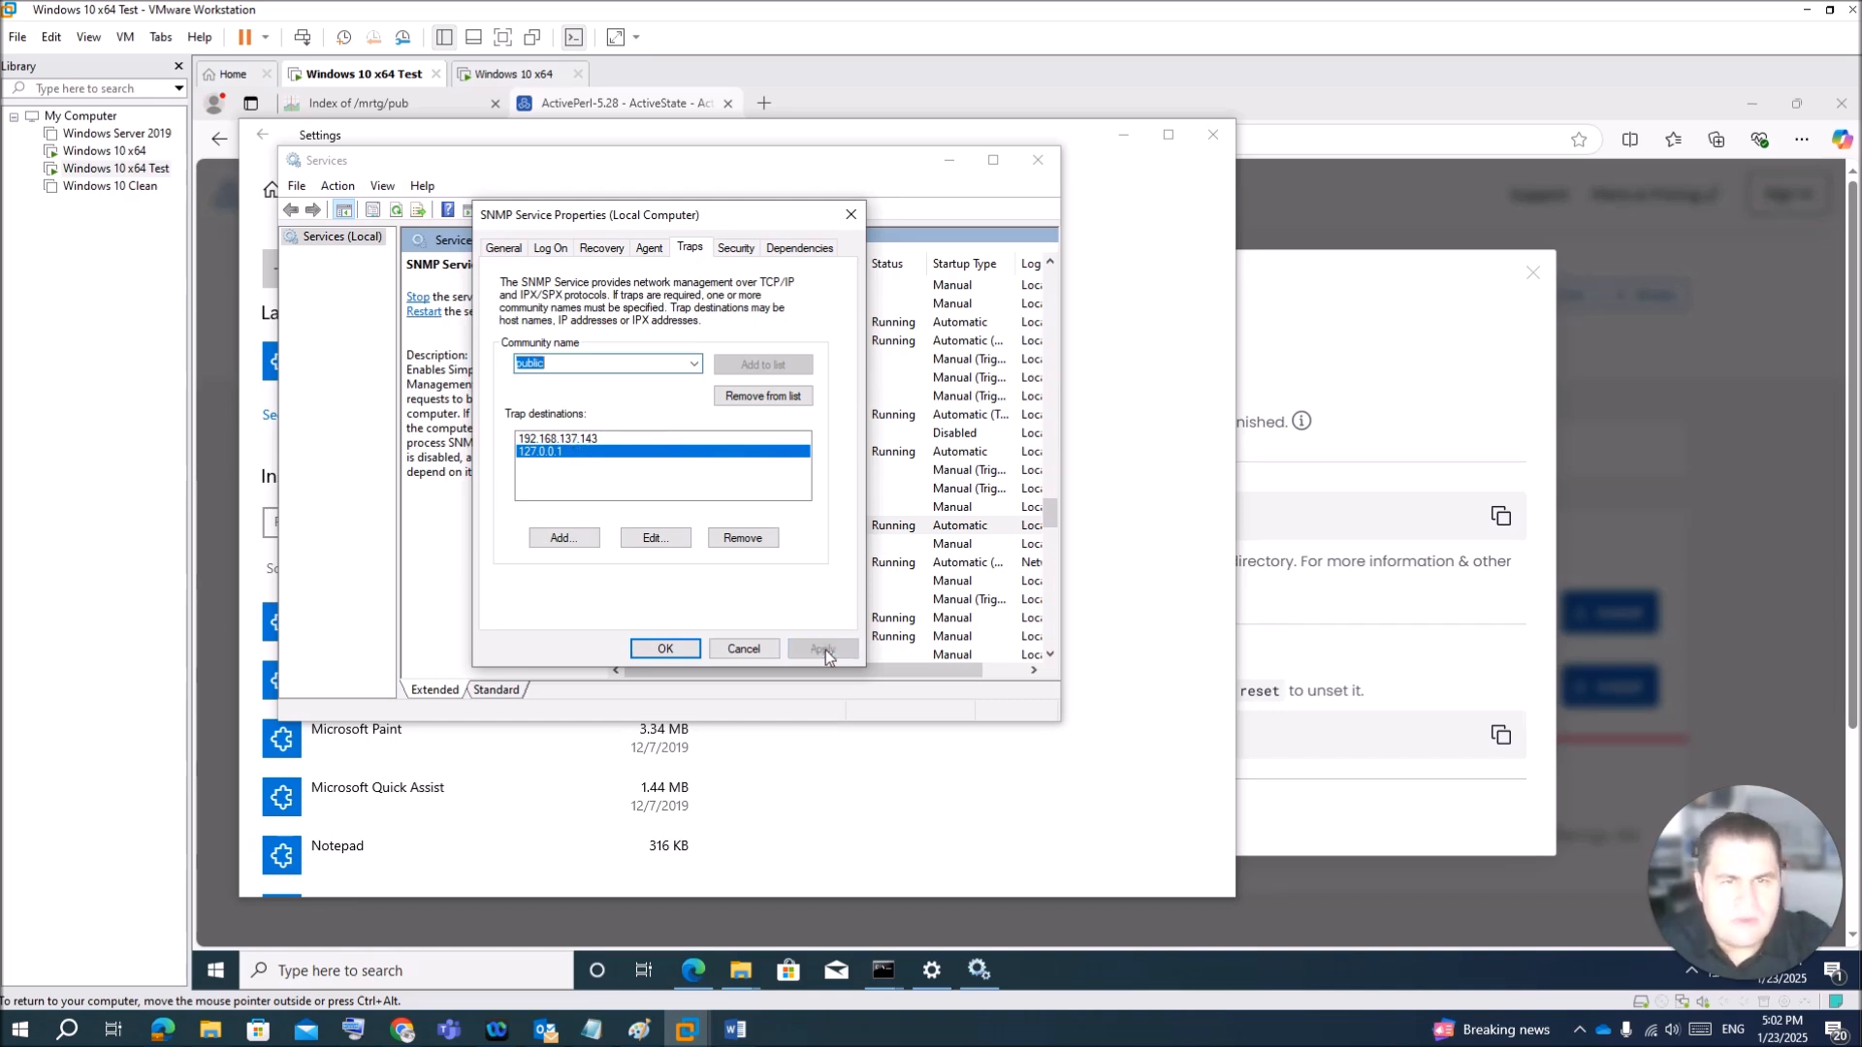
Step: Add public with READ ONLY rights to the accepted community names in the SNMP Service's security settings
left_click(735, 250)
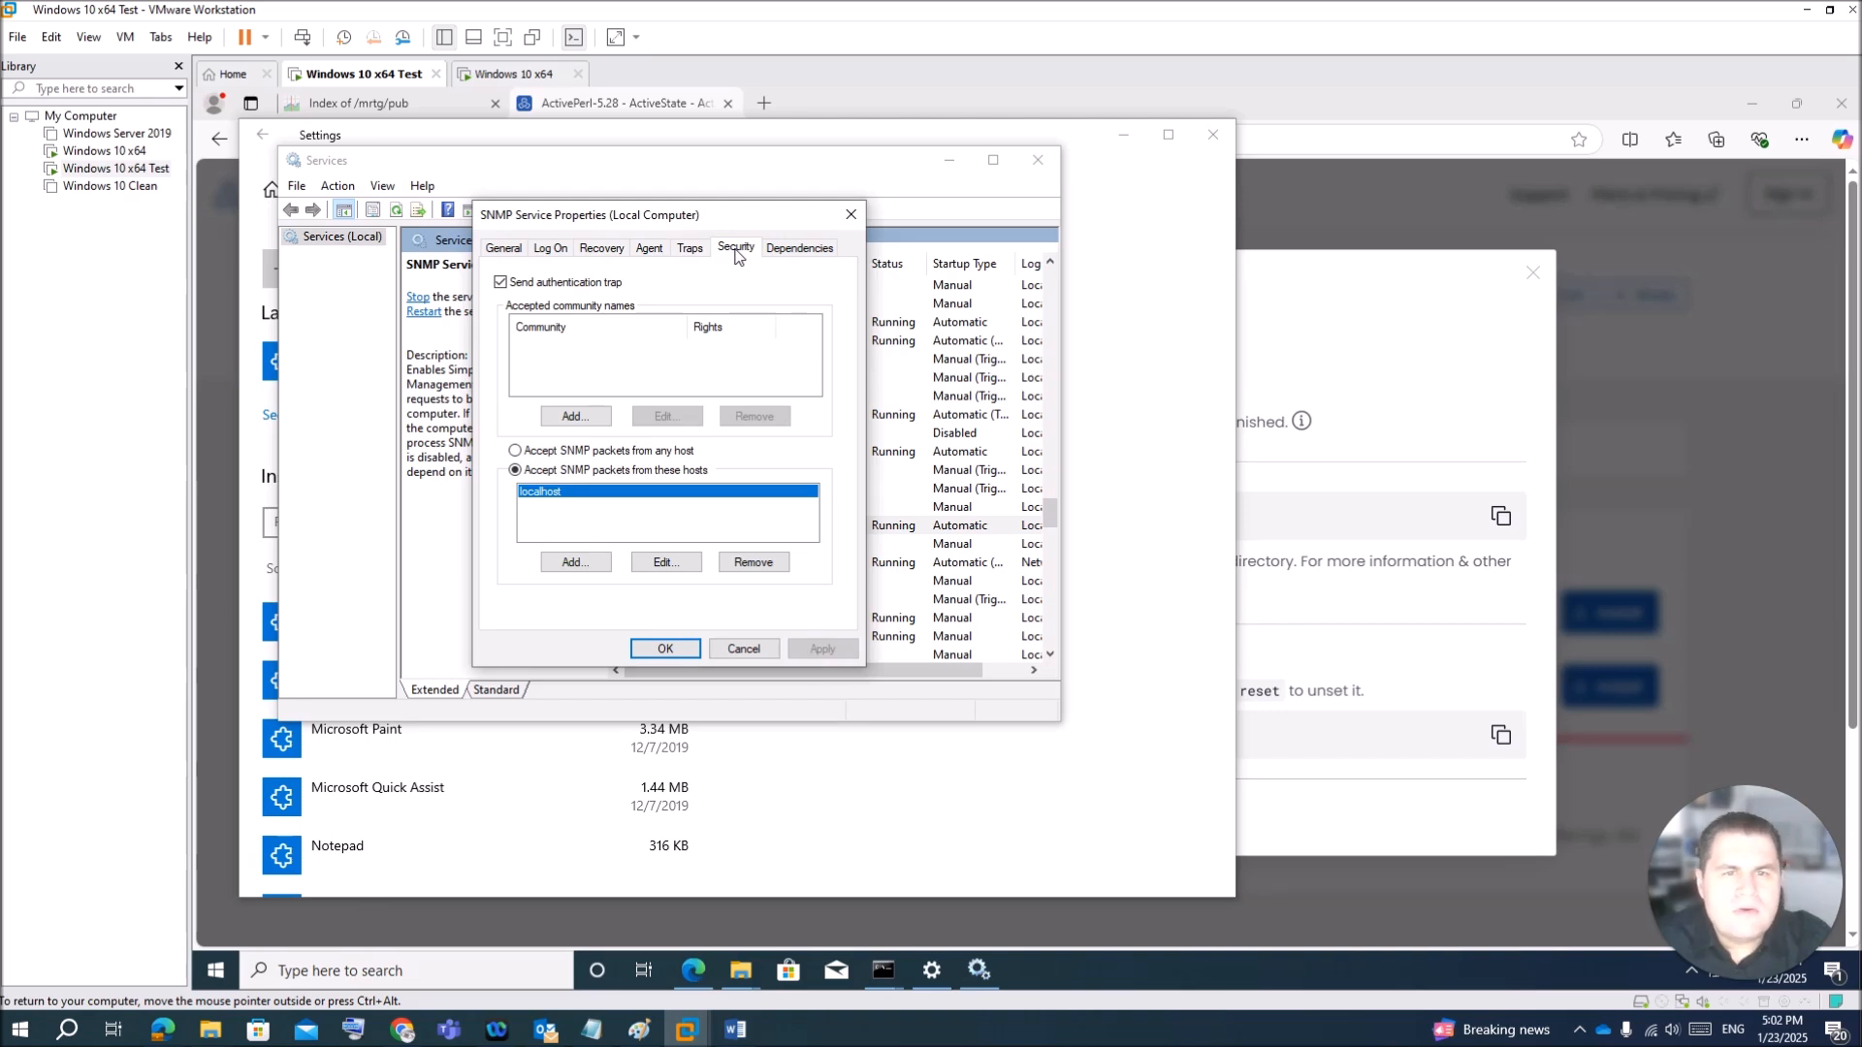
left_click(581, 420)
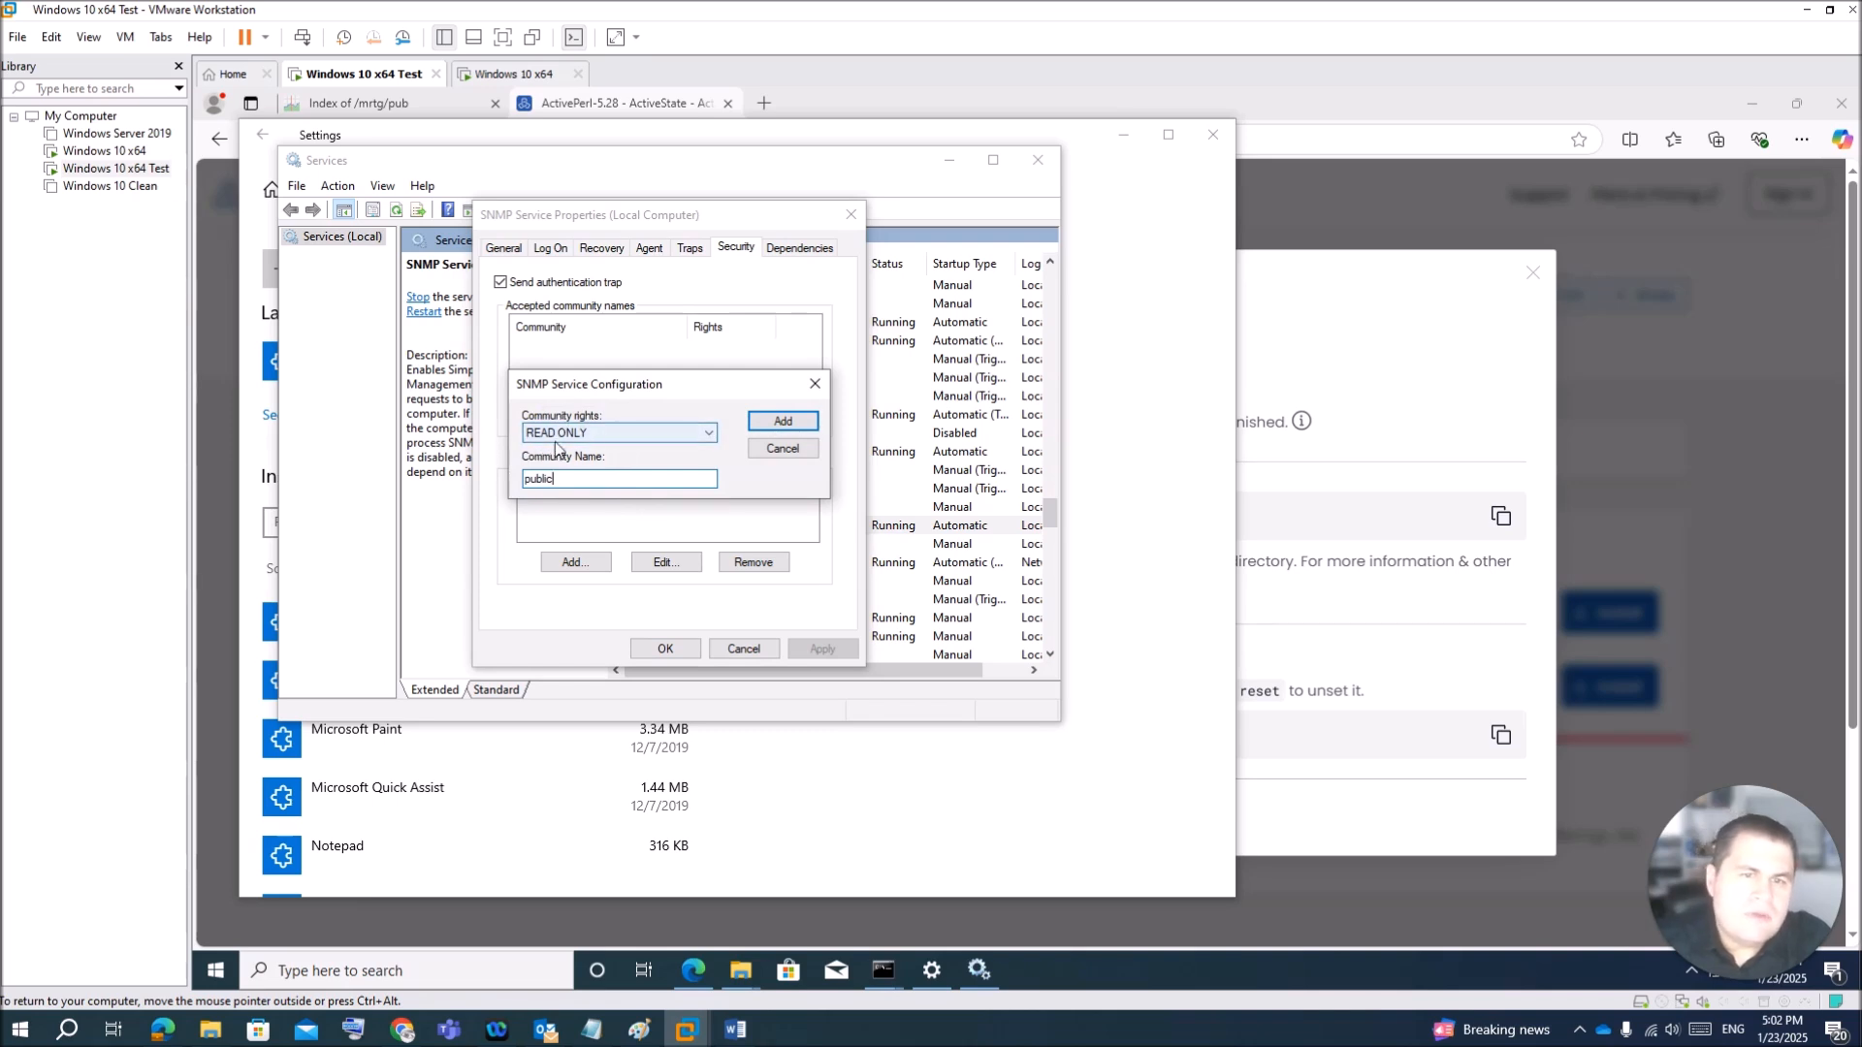
left_click(781, 422)
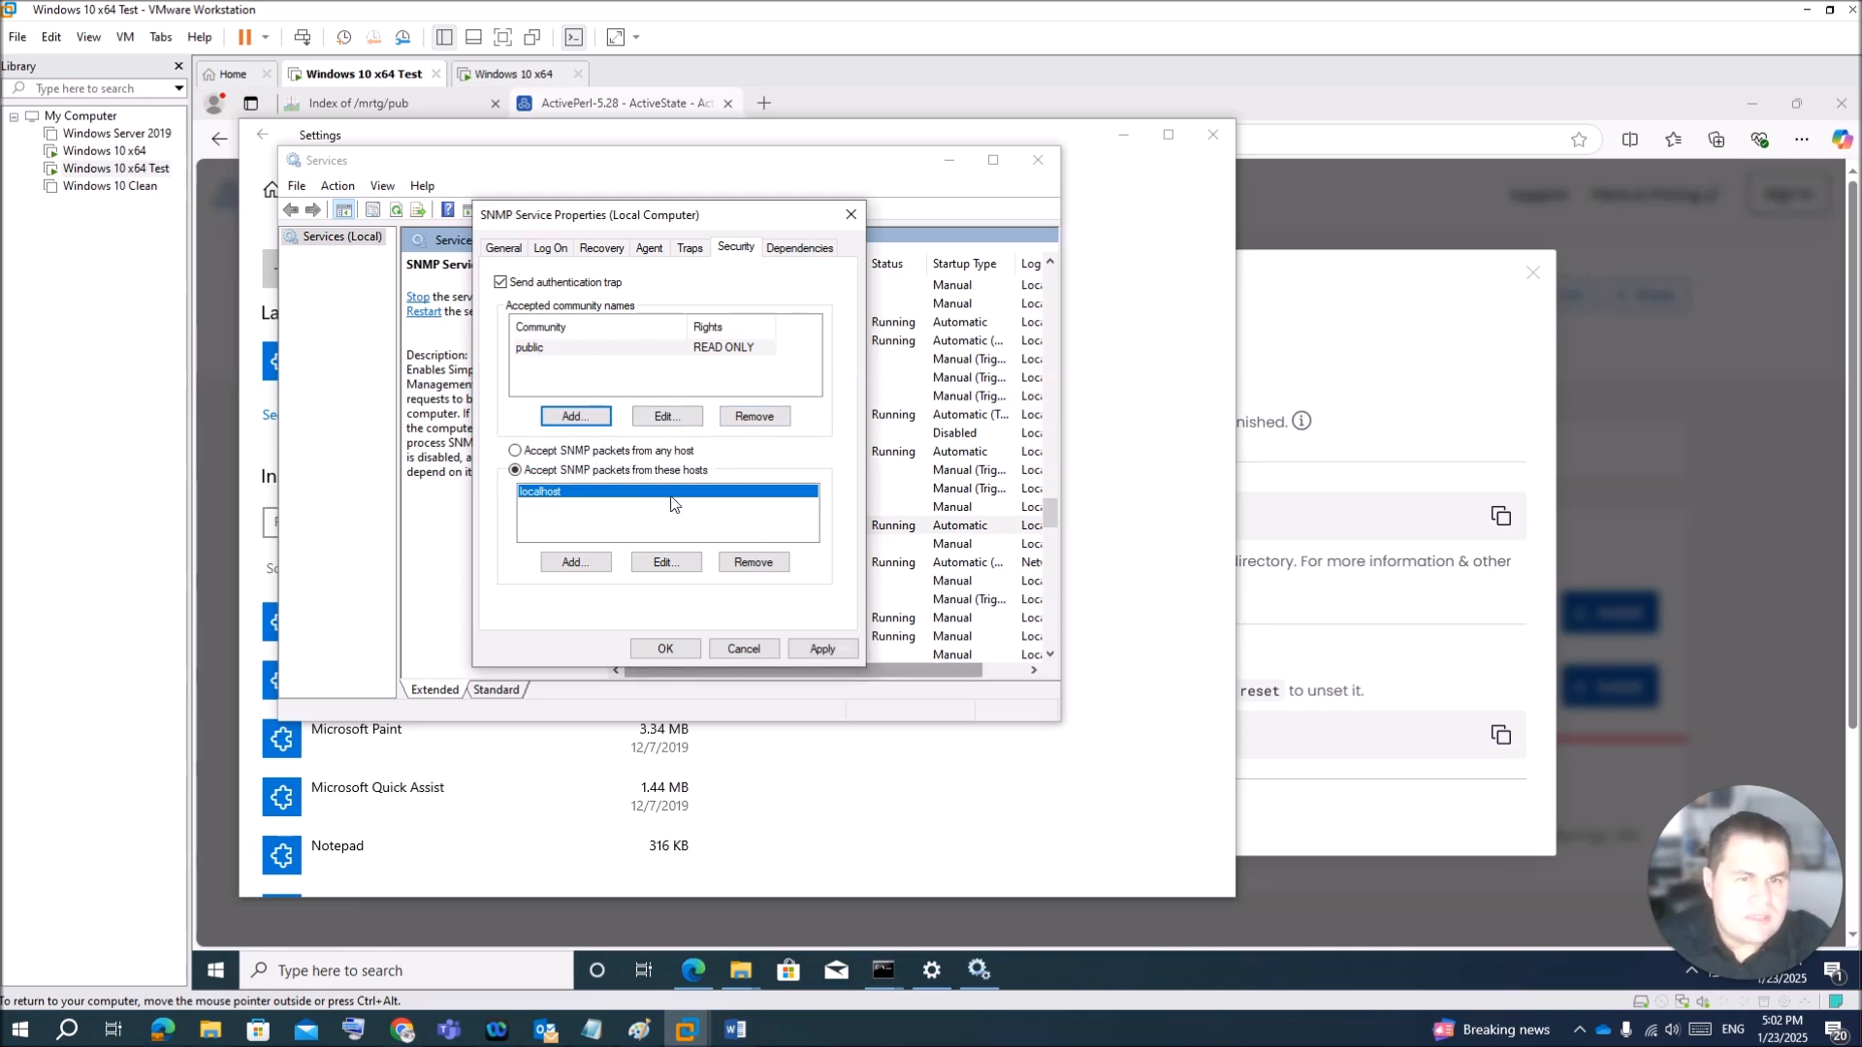
Step: Set the SNMP Service to accept SNMP packets from any host, apply the change and close its properties
left_click(515, 452)
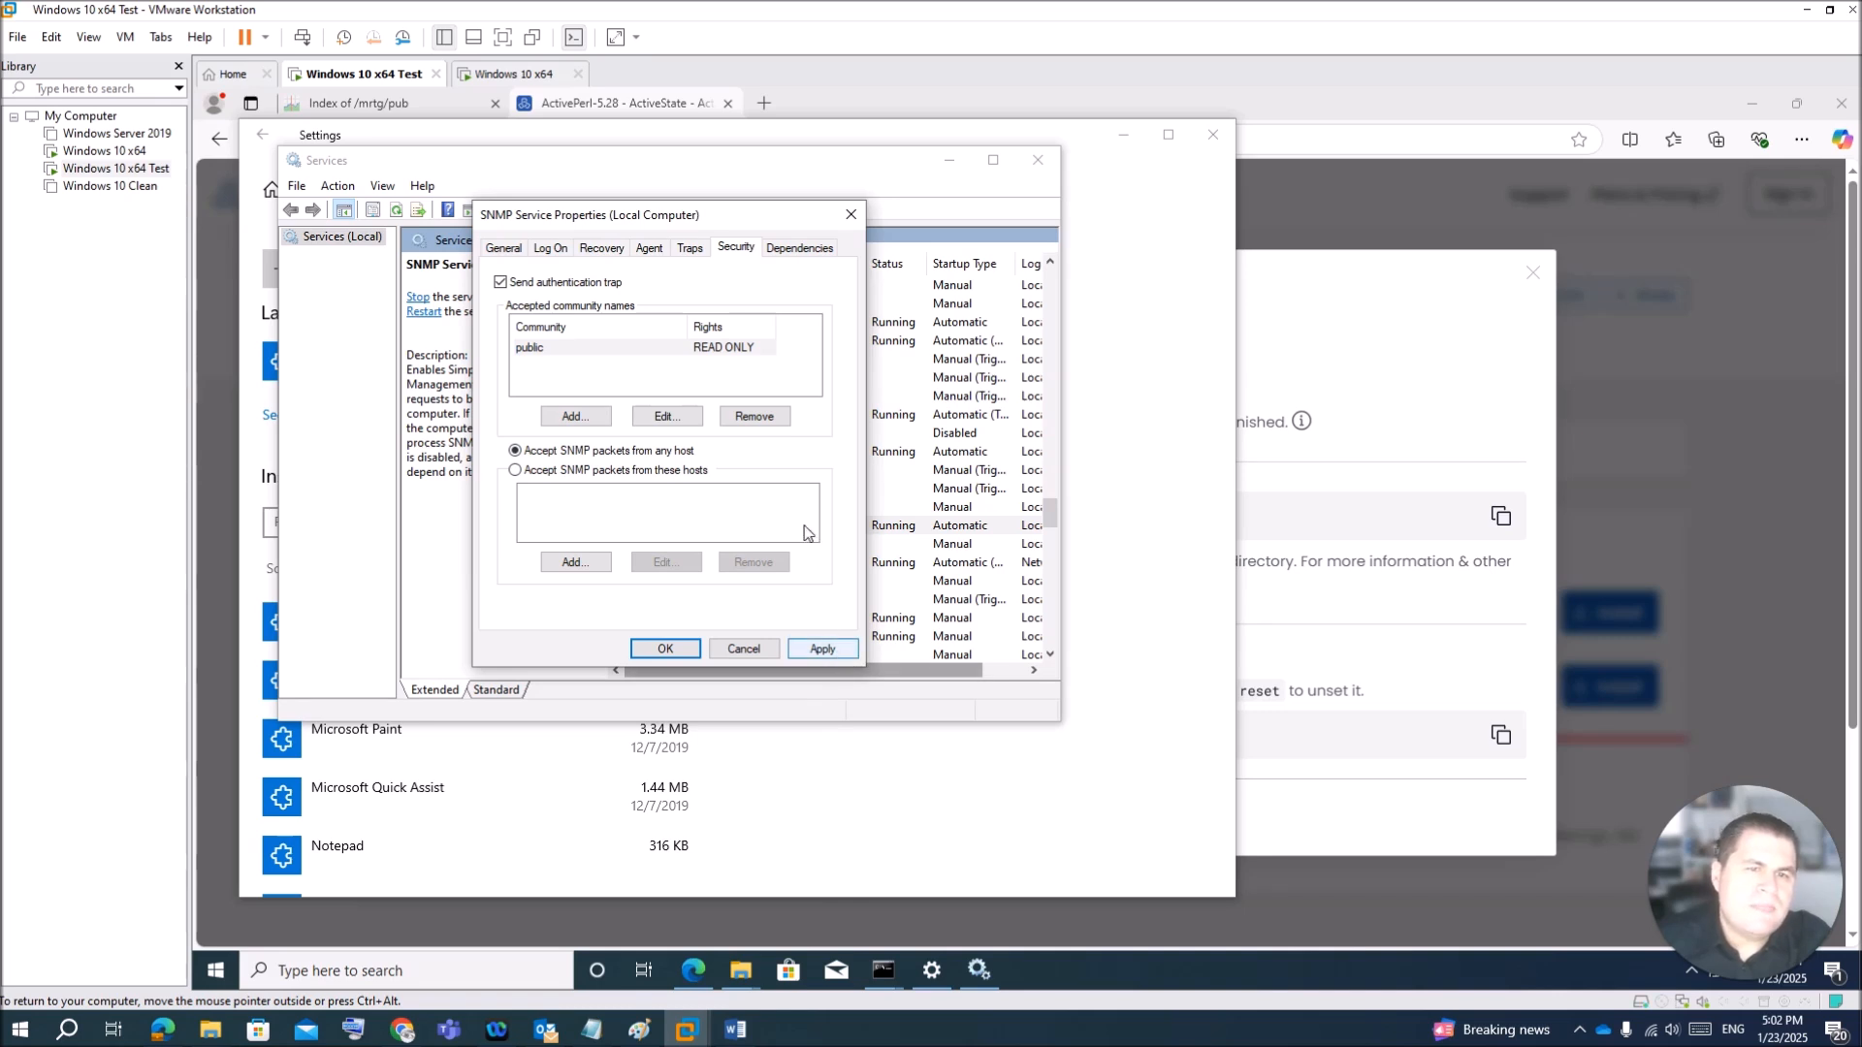
left_click(826, 650)
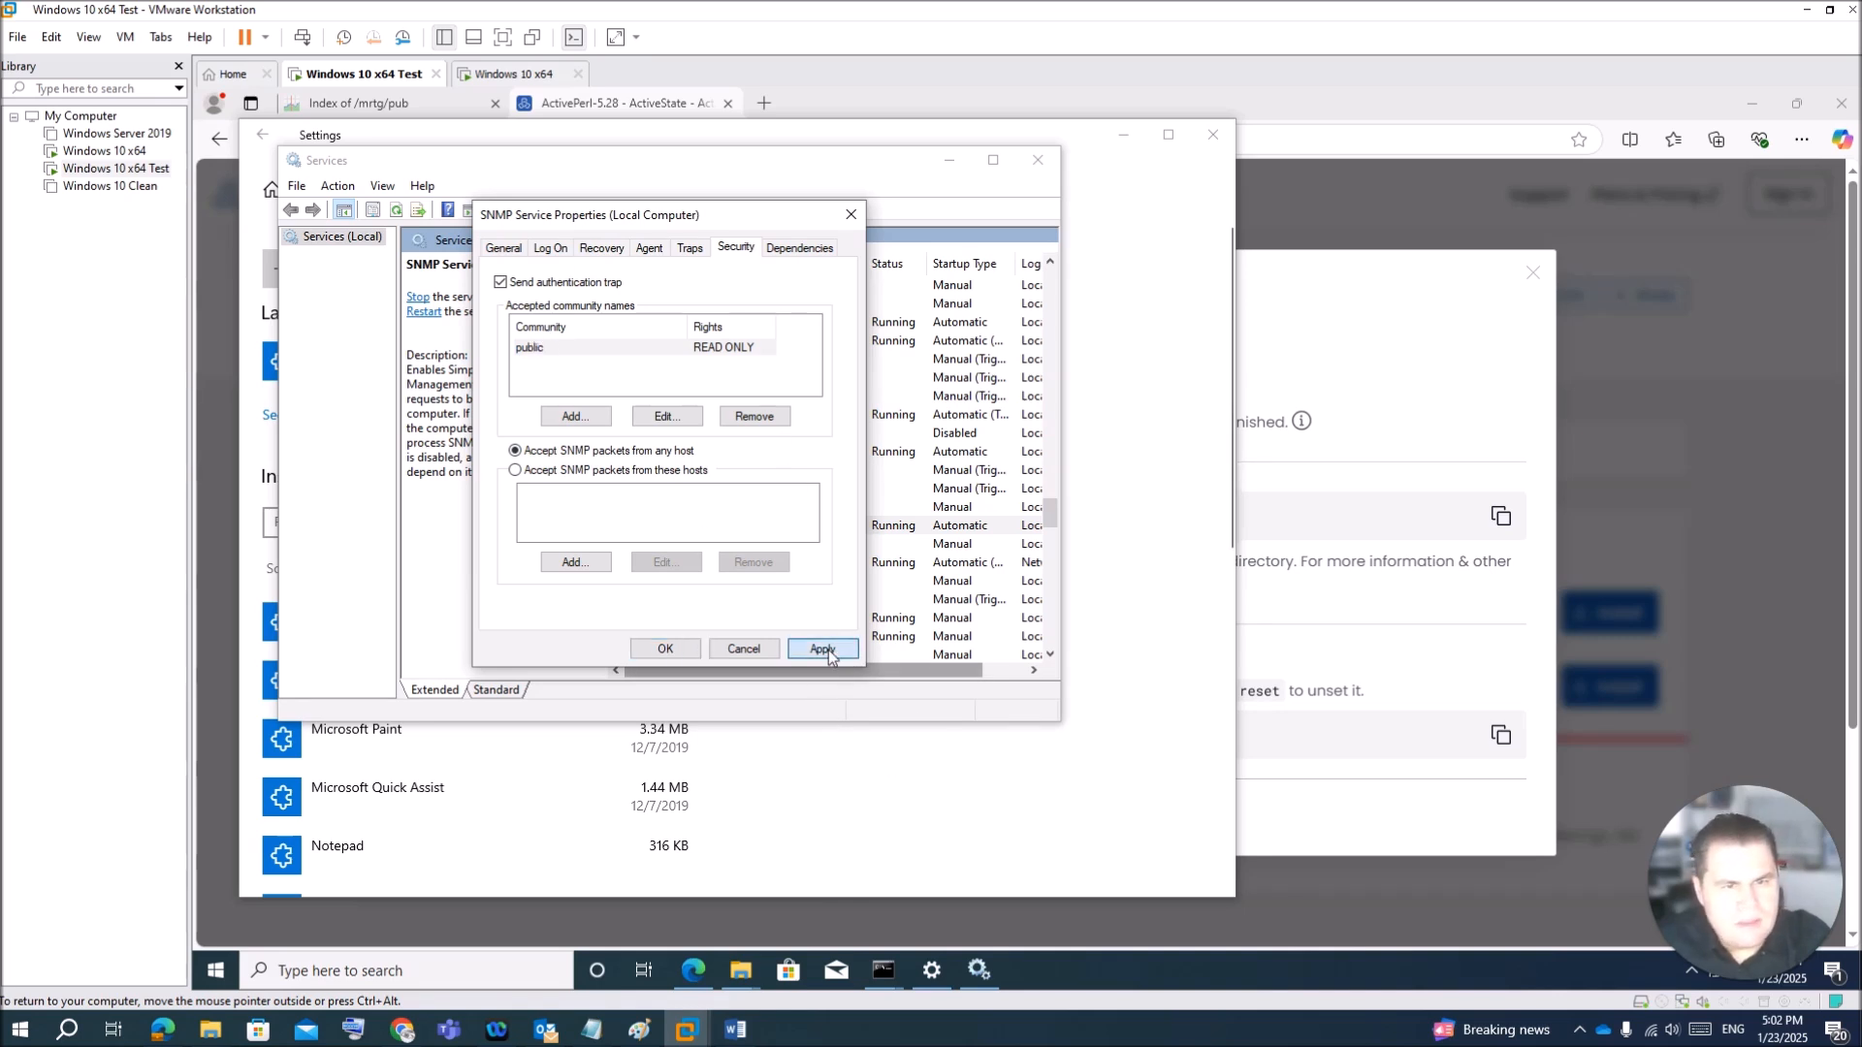
left_click(666, 652)
Step: Restart the SNMP Service and start the SNMP Trap service
right_click(825, 527)
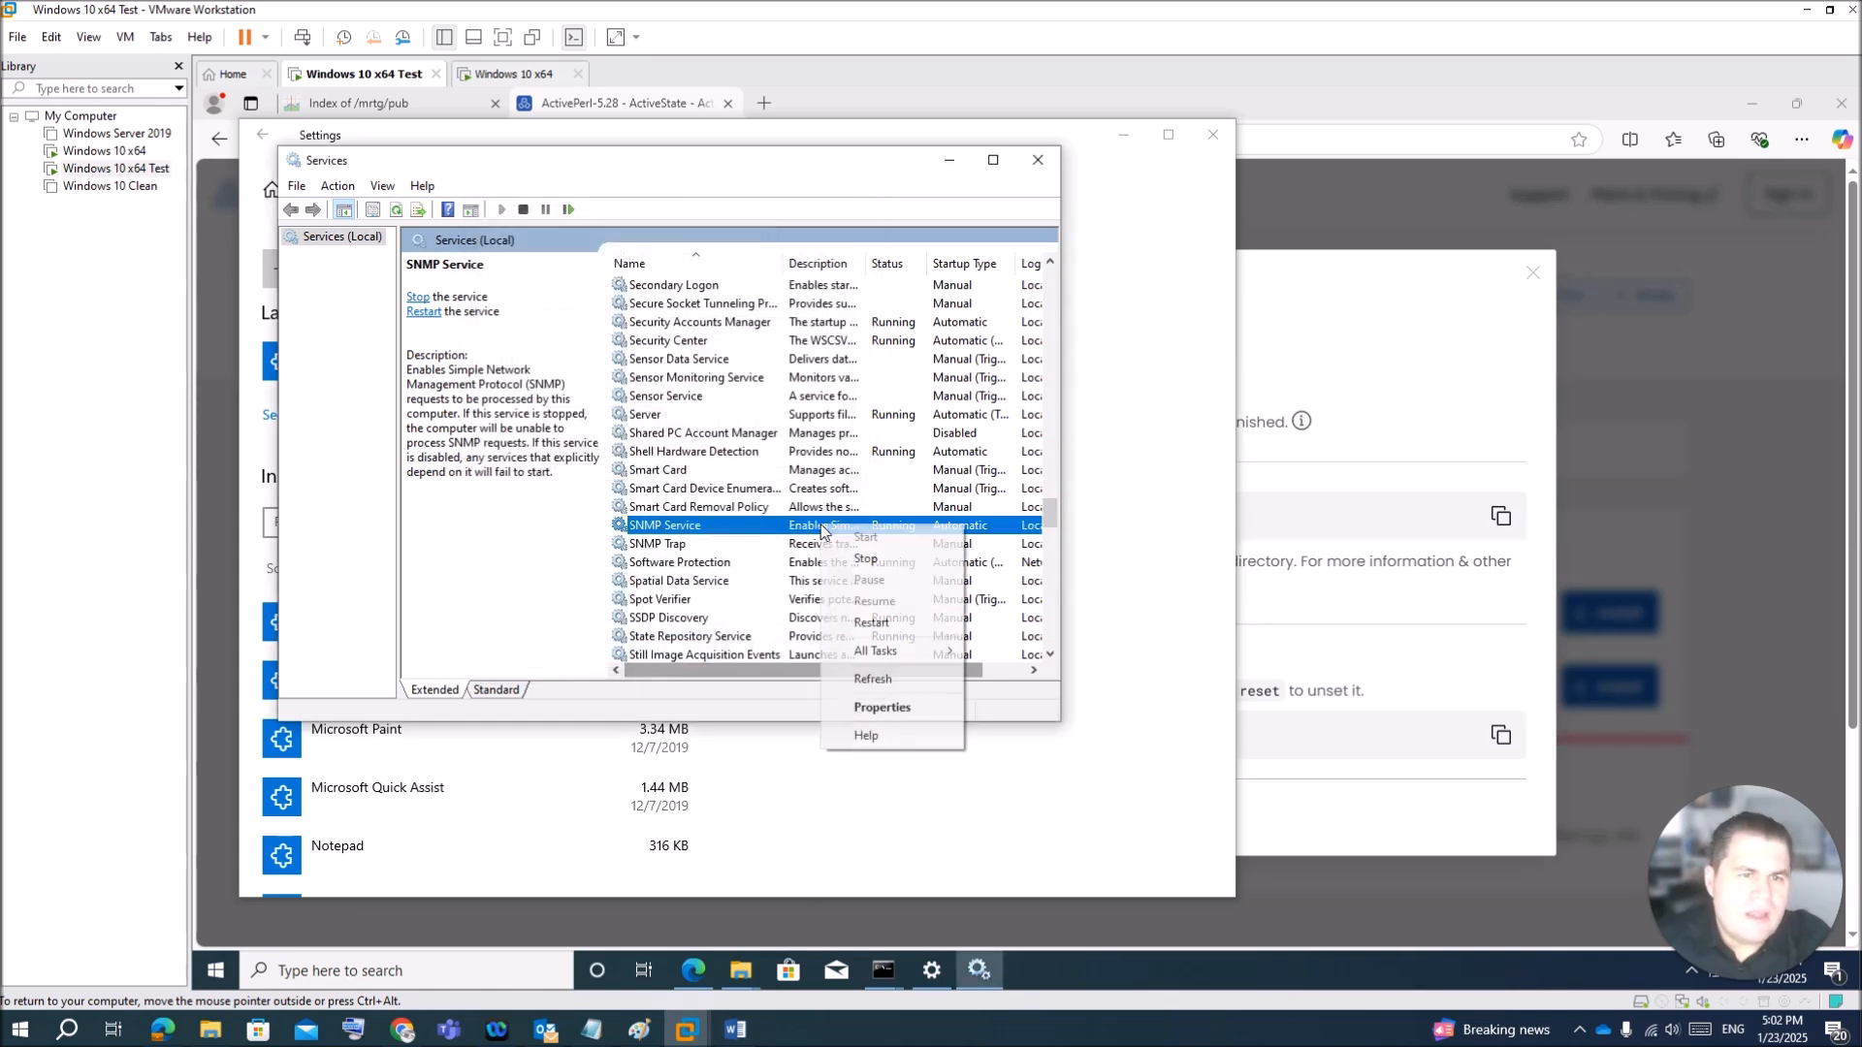
left_click(894, 635)
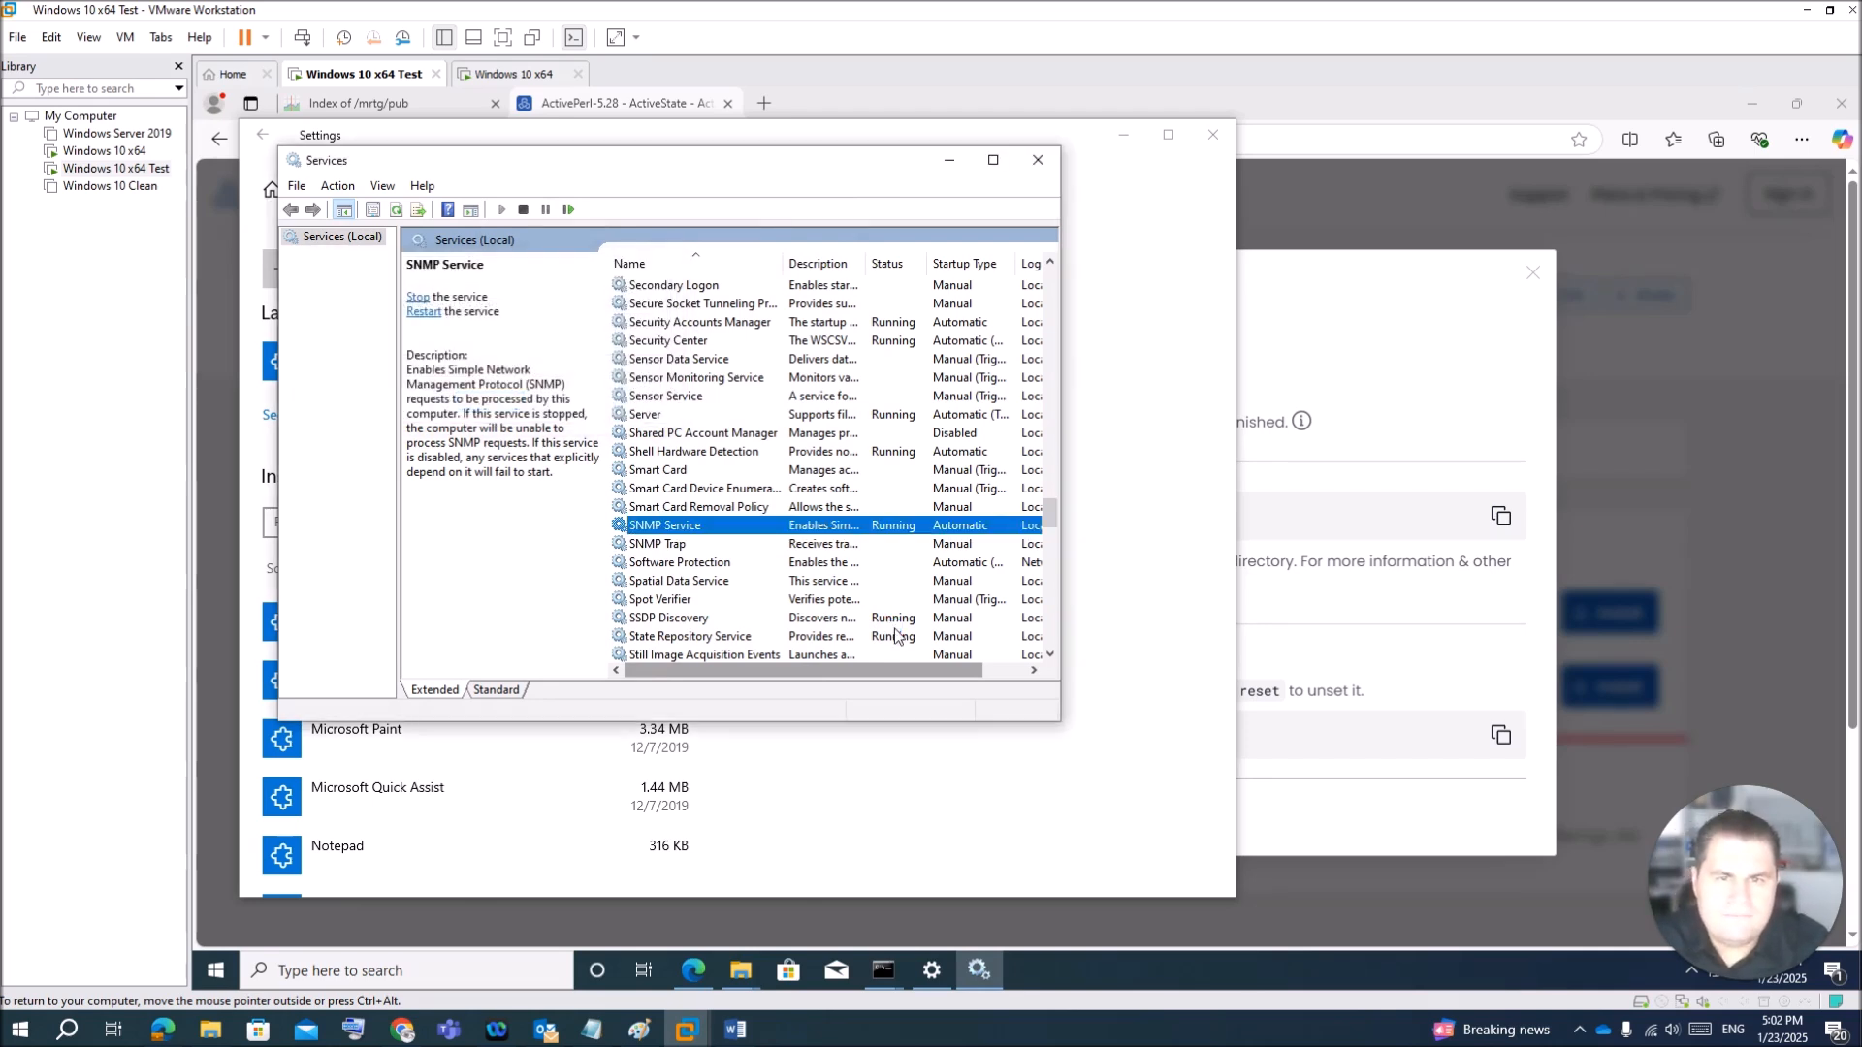
left_click(739, 546)
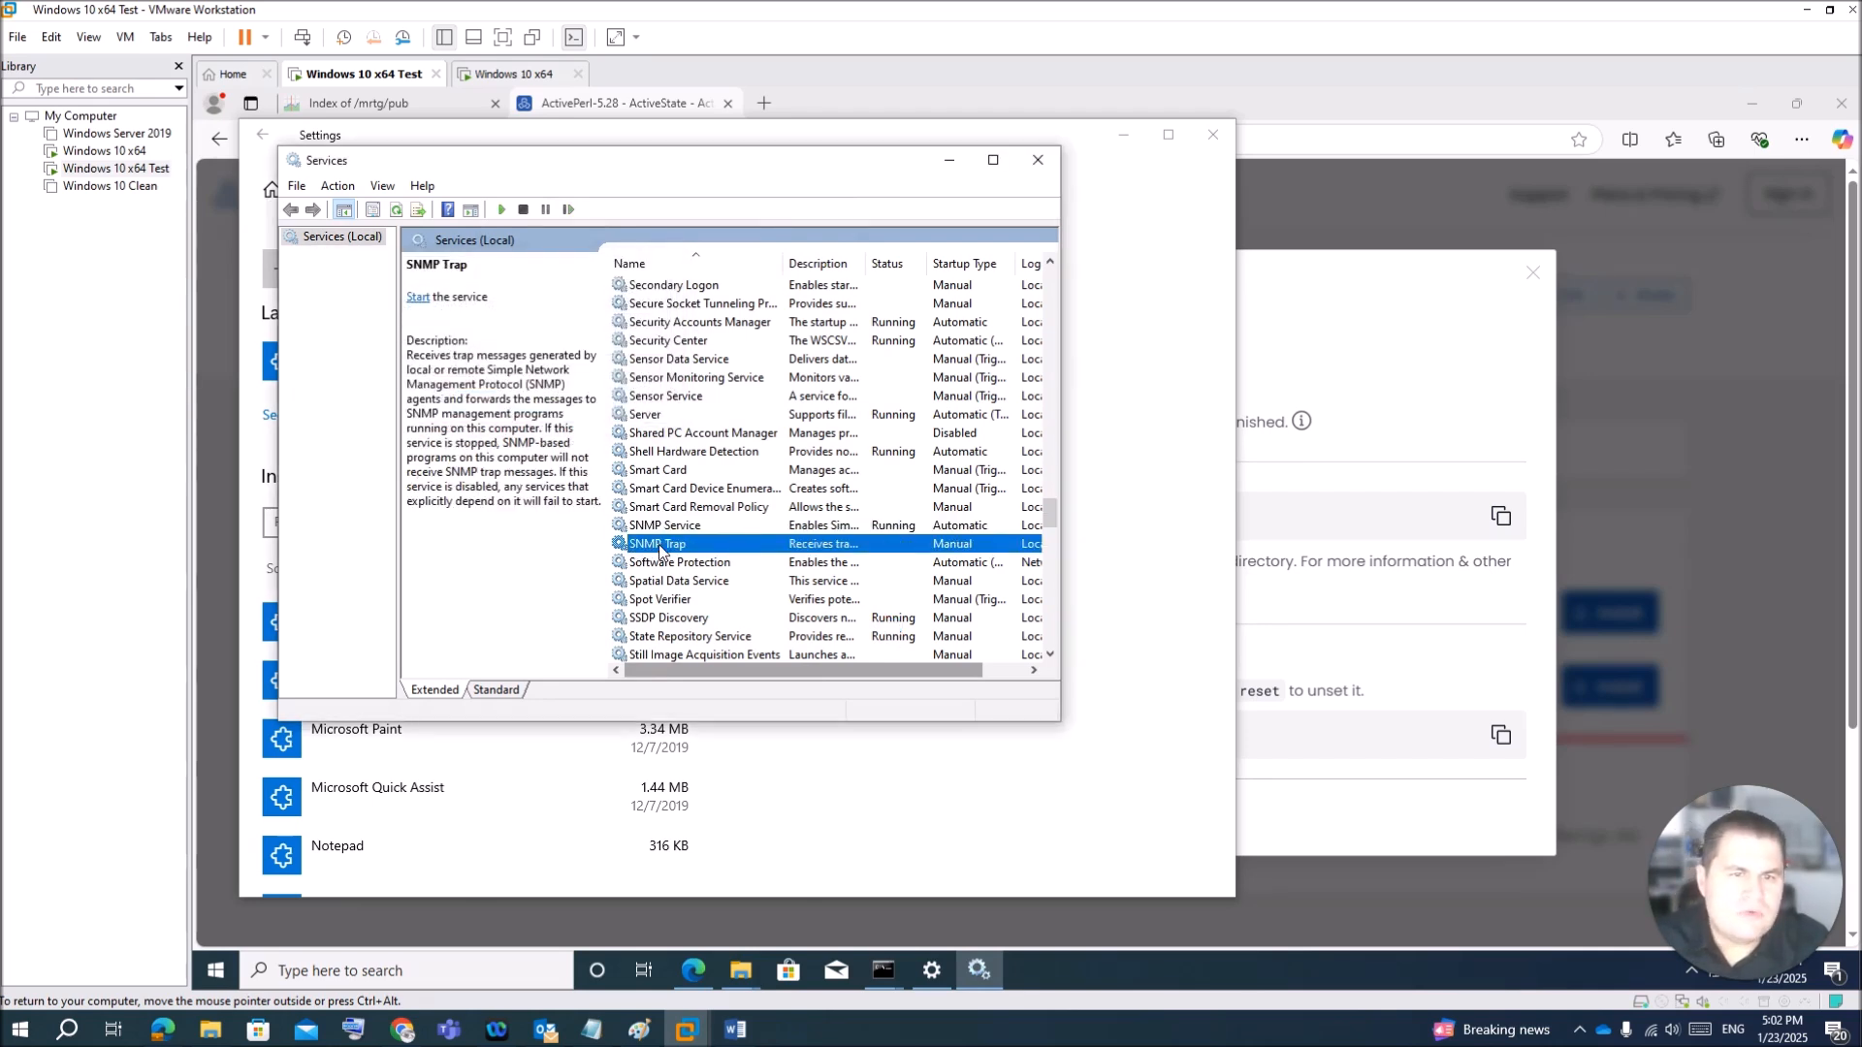
right_click(691, 549)
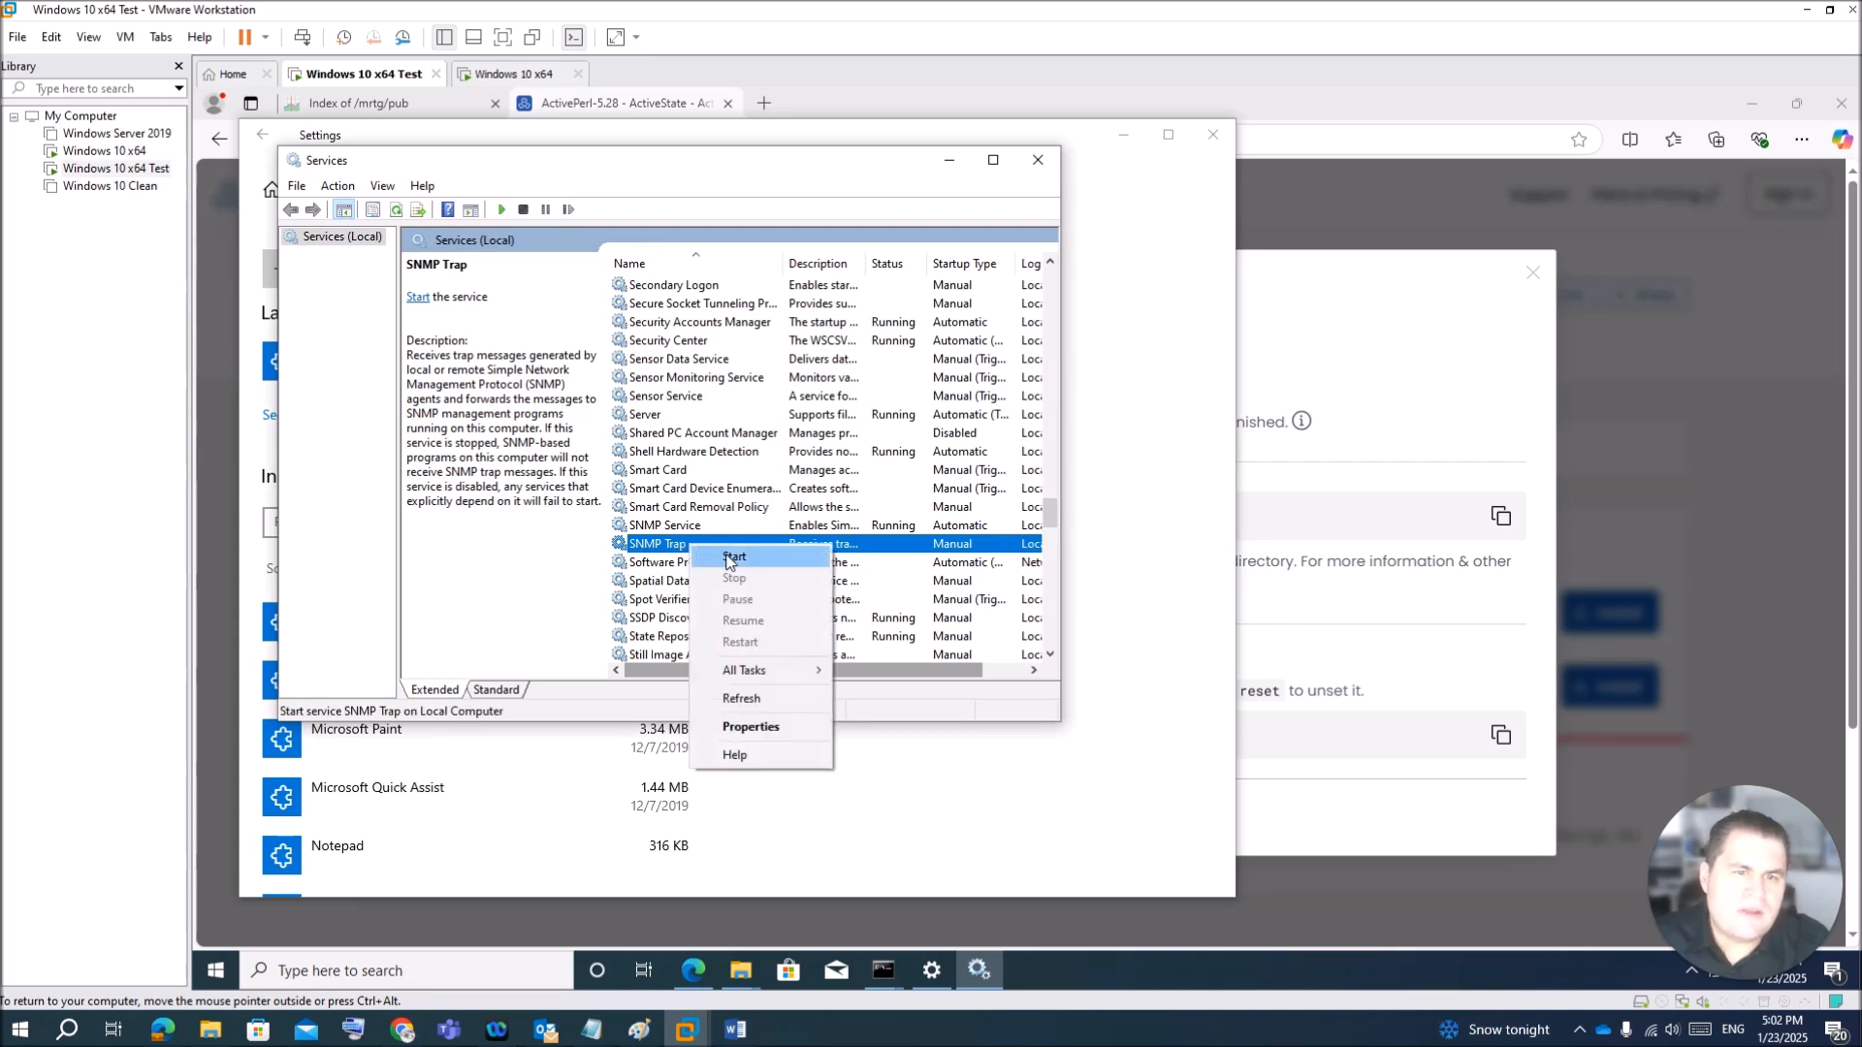
left_click(732, 558)
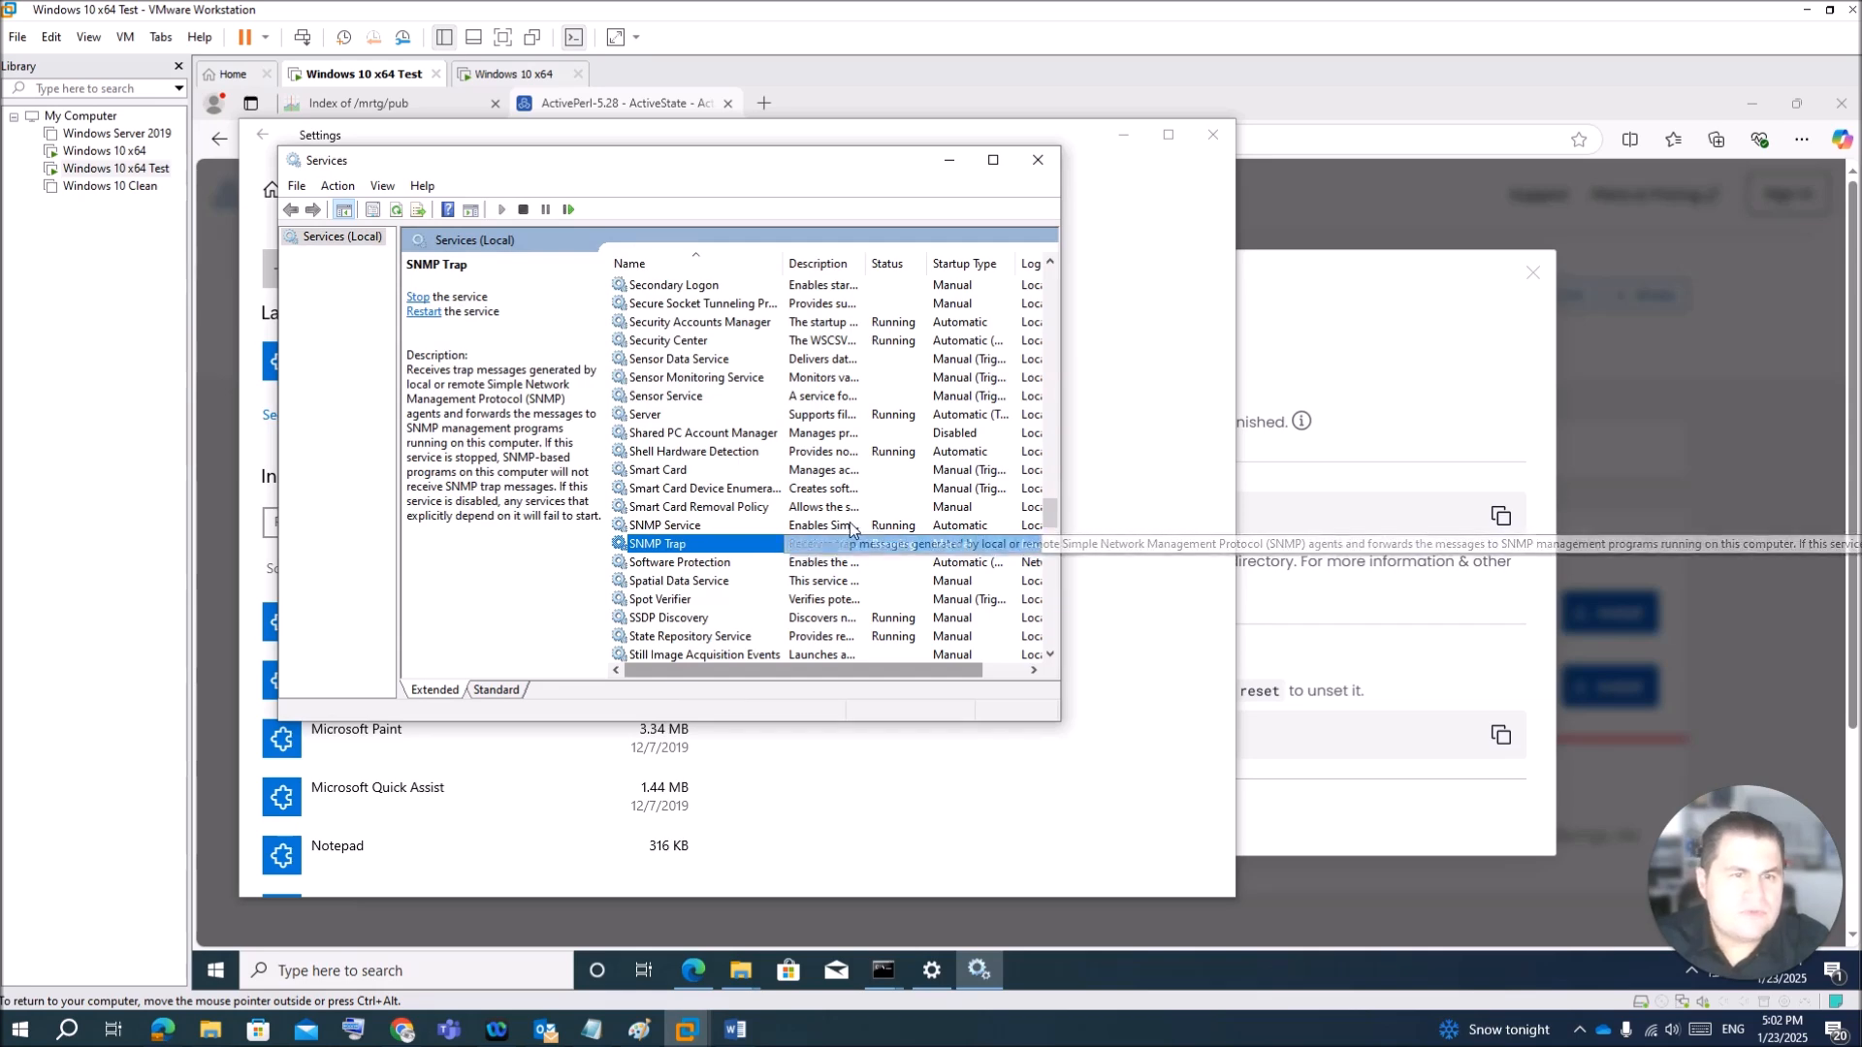
Step: Review the log on, recovery, dependencies and general properties of the SNMP Trap service, and close them without changes
right_click(820, 549)
left_click(875, 737)
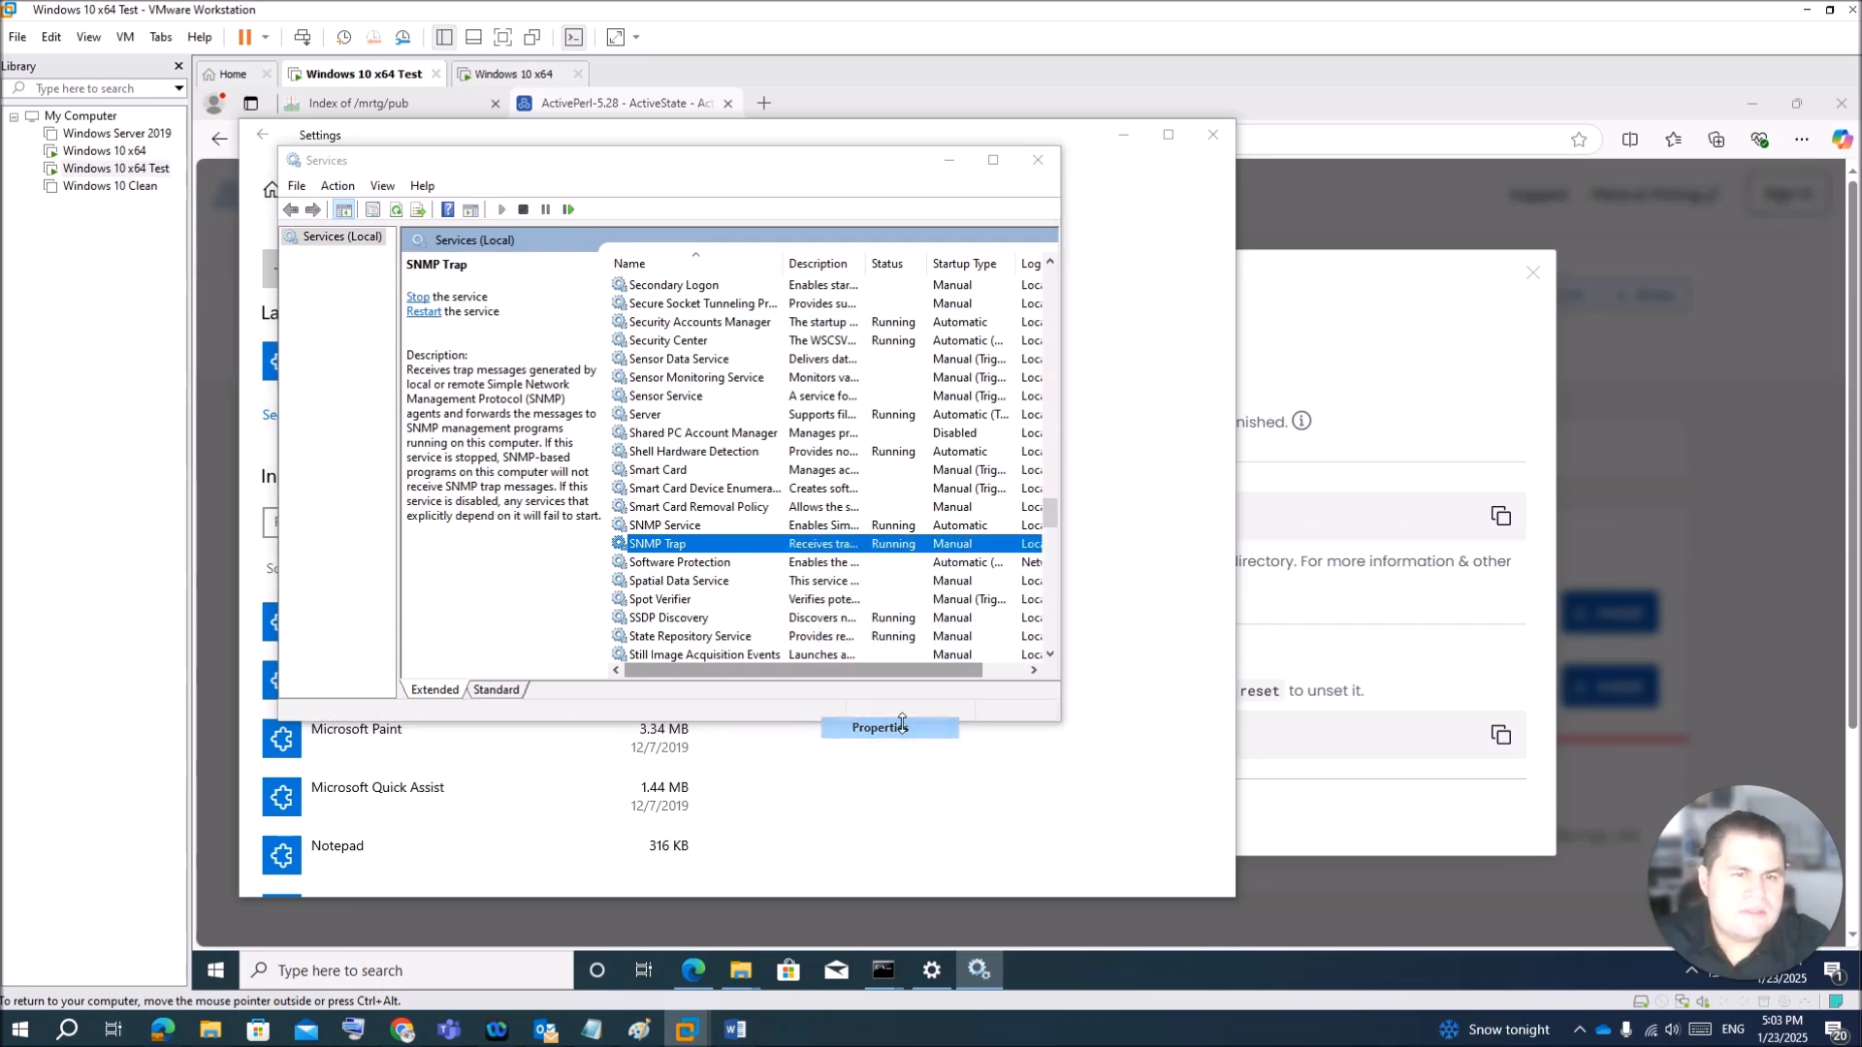
left_click(550, 249)
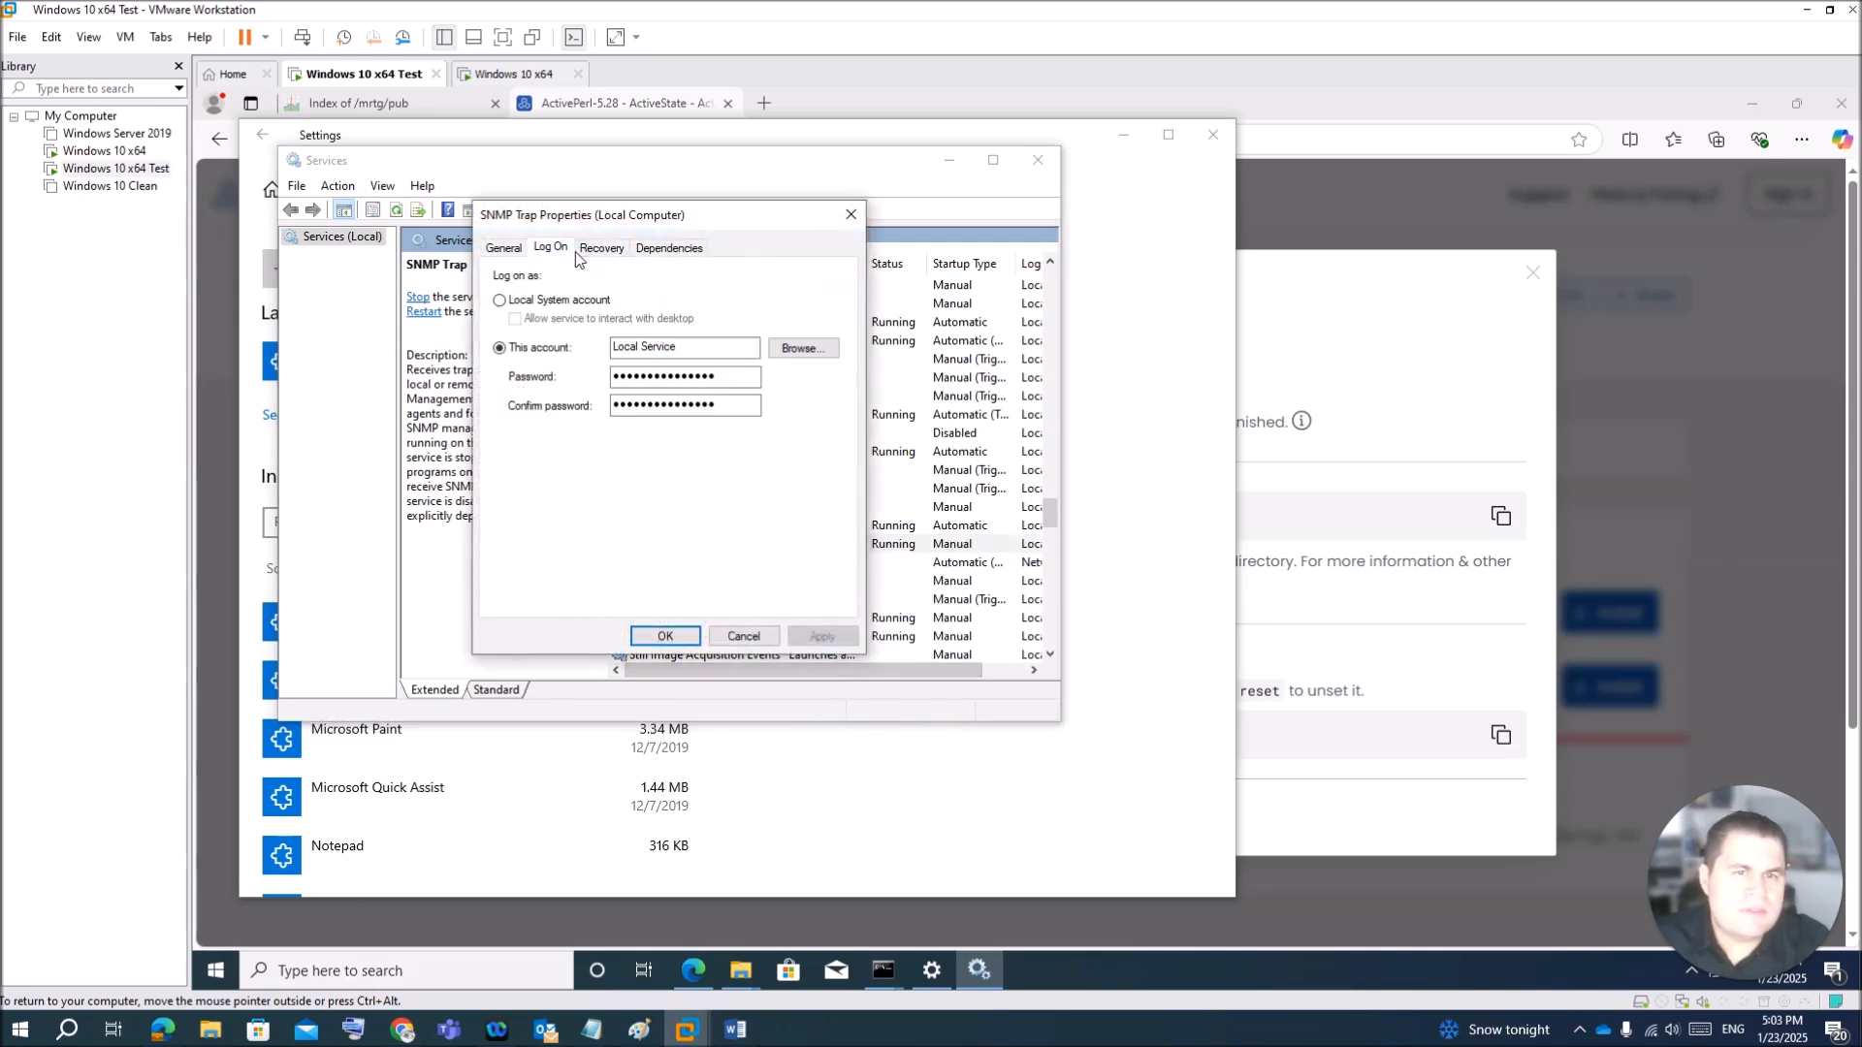
left_click(594, 252)
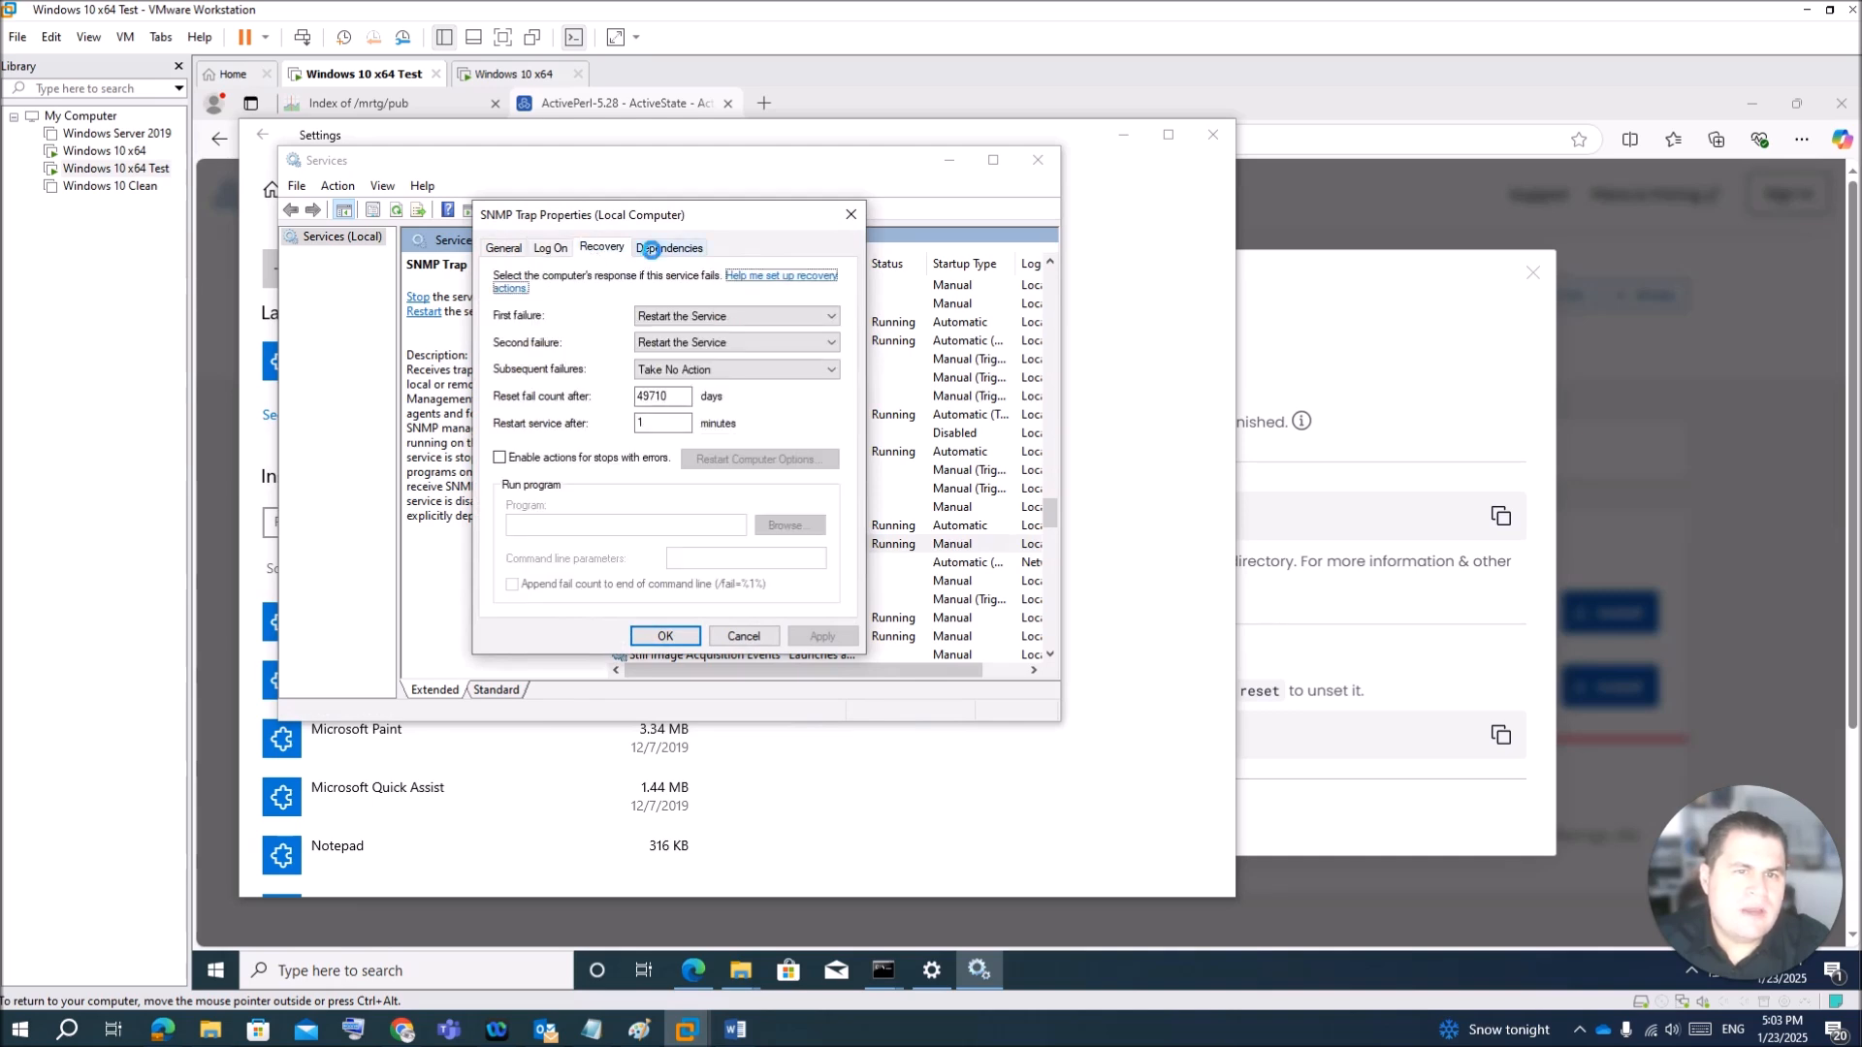
left_click(658, 249)
left_click(549, 248)
left_click(504, 248)
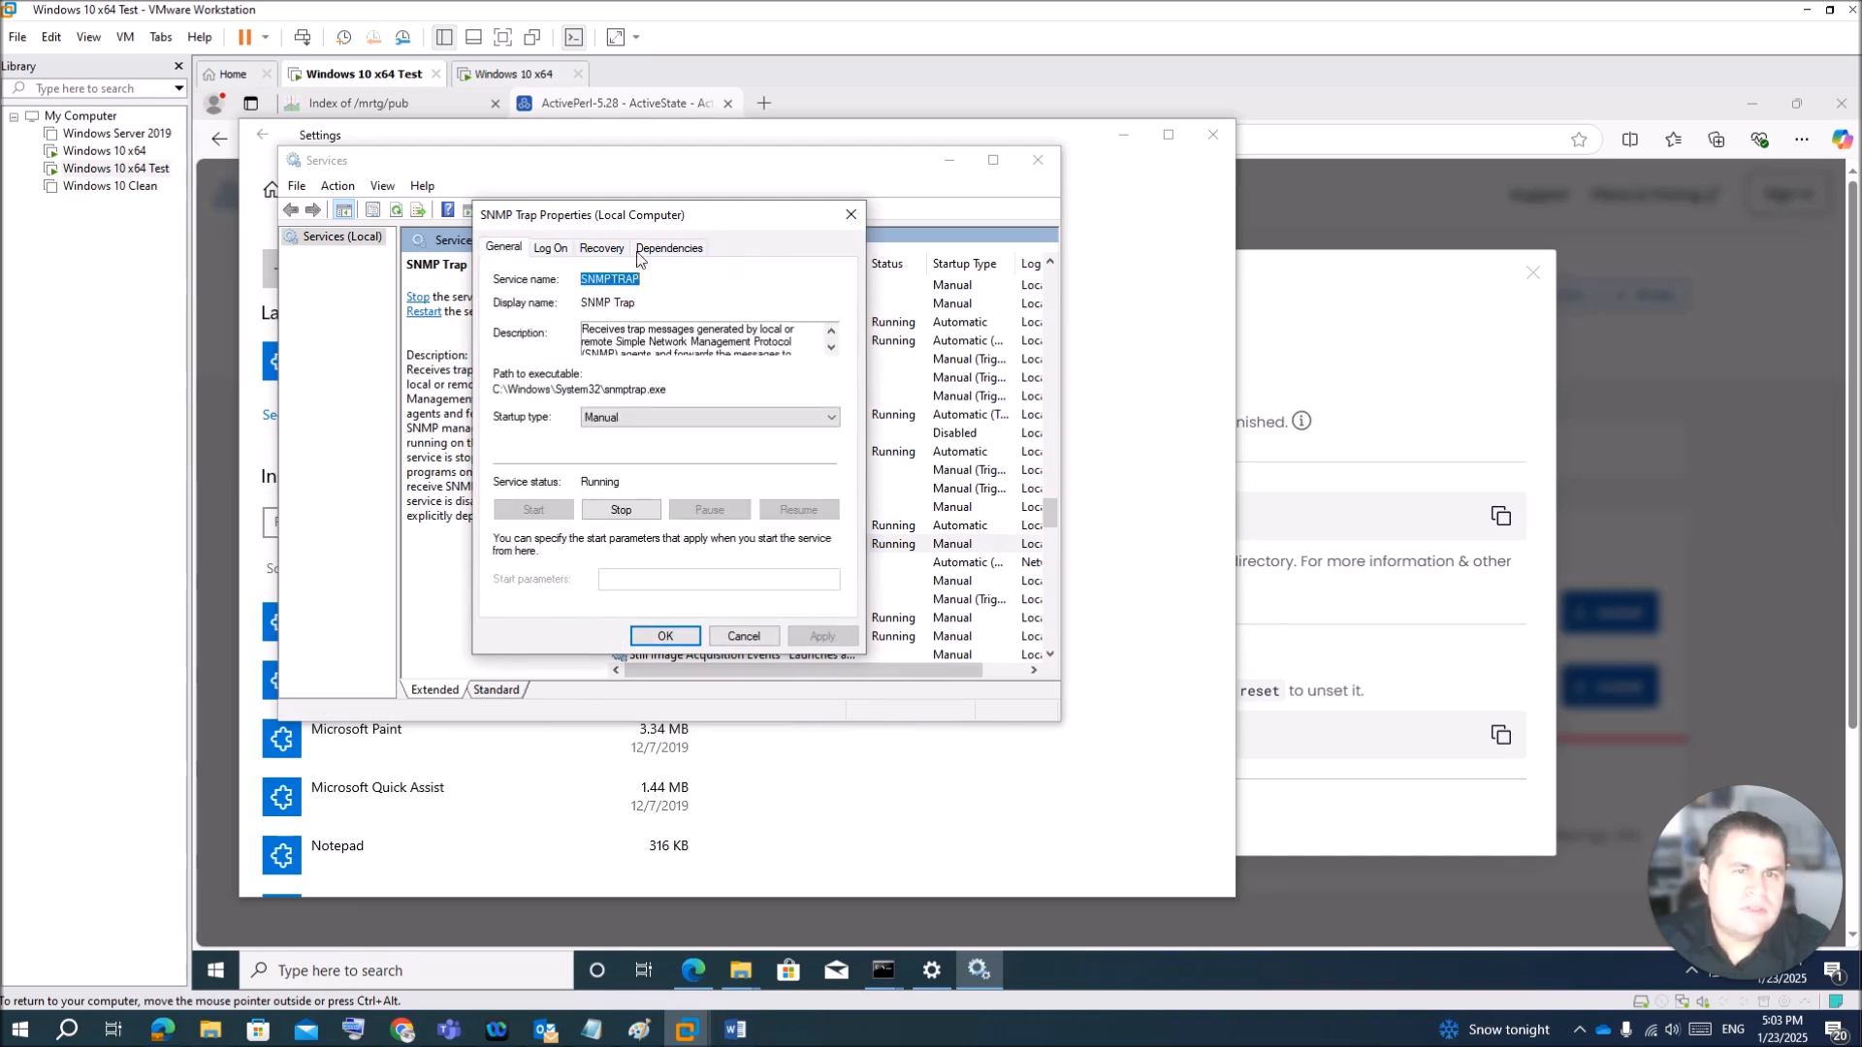
left_click(850, 215)
Step: Review the agent, traps and security properties of the SNMP Service, and close them without changes
left_click(703, 527)
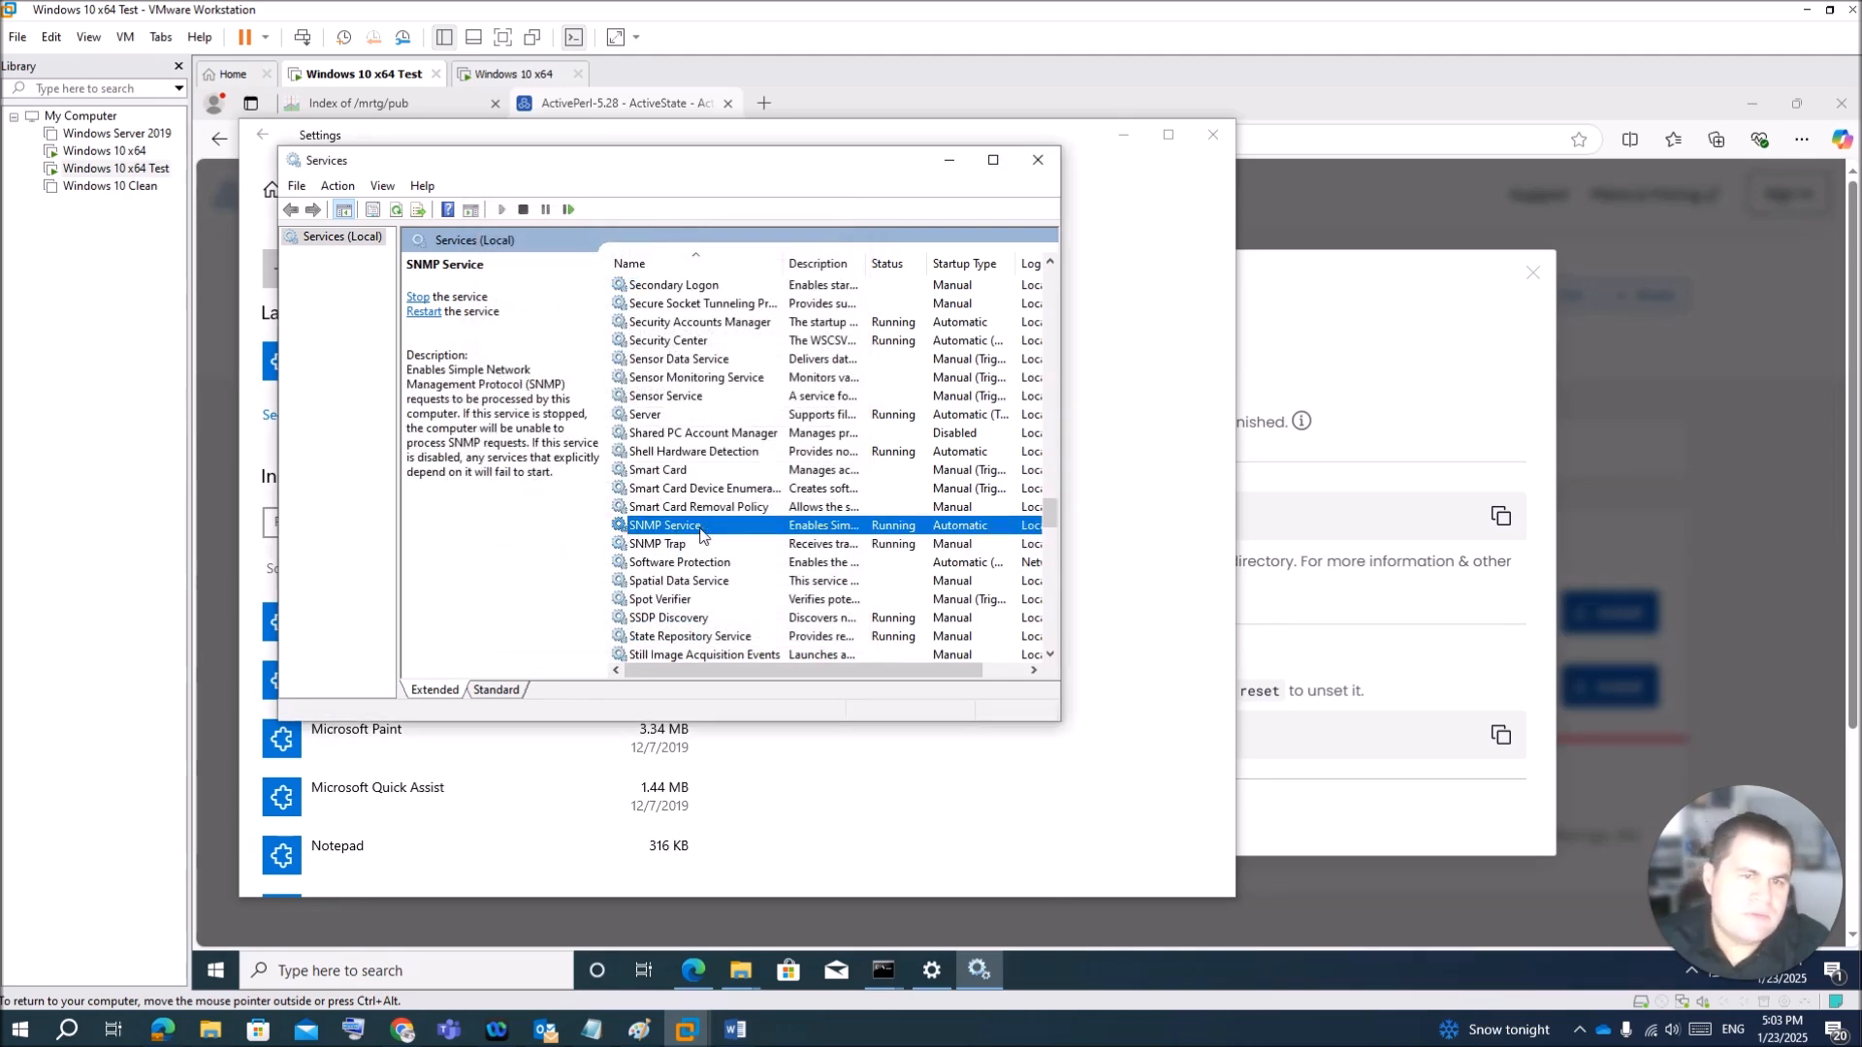
right_click(695, 531)
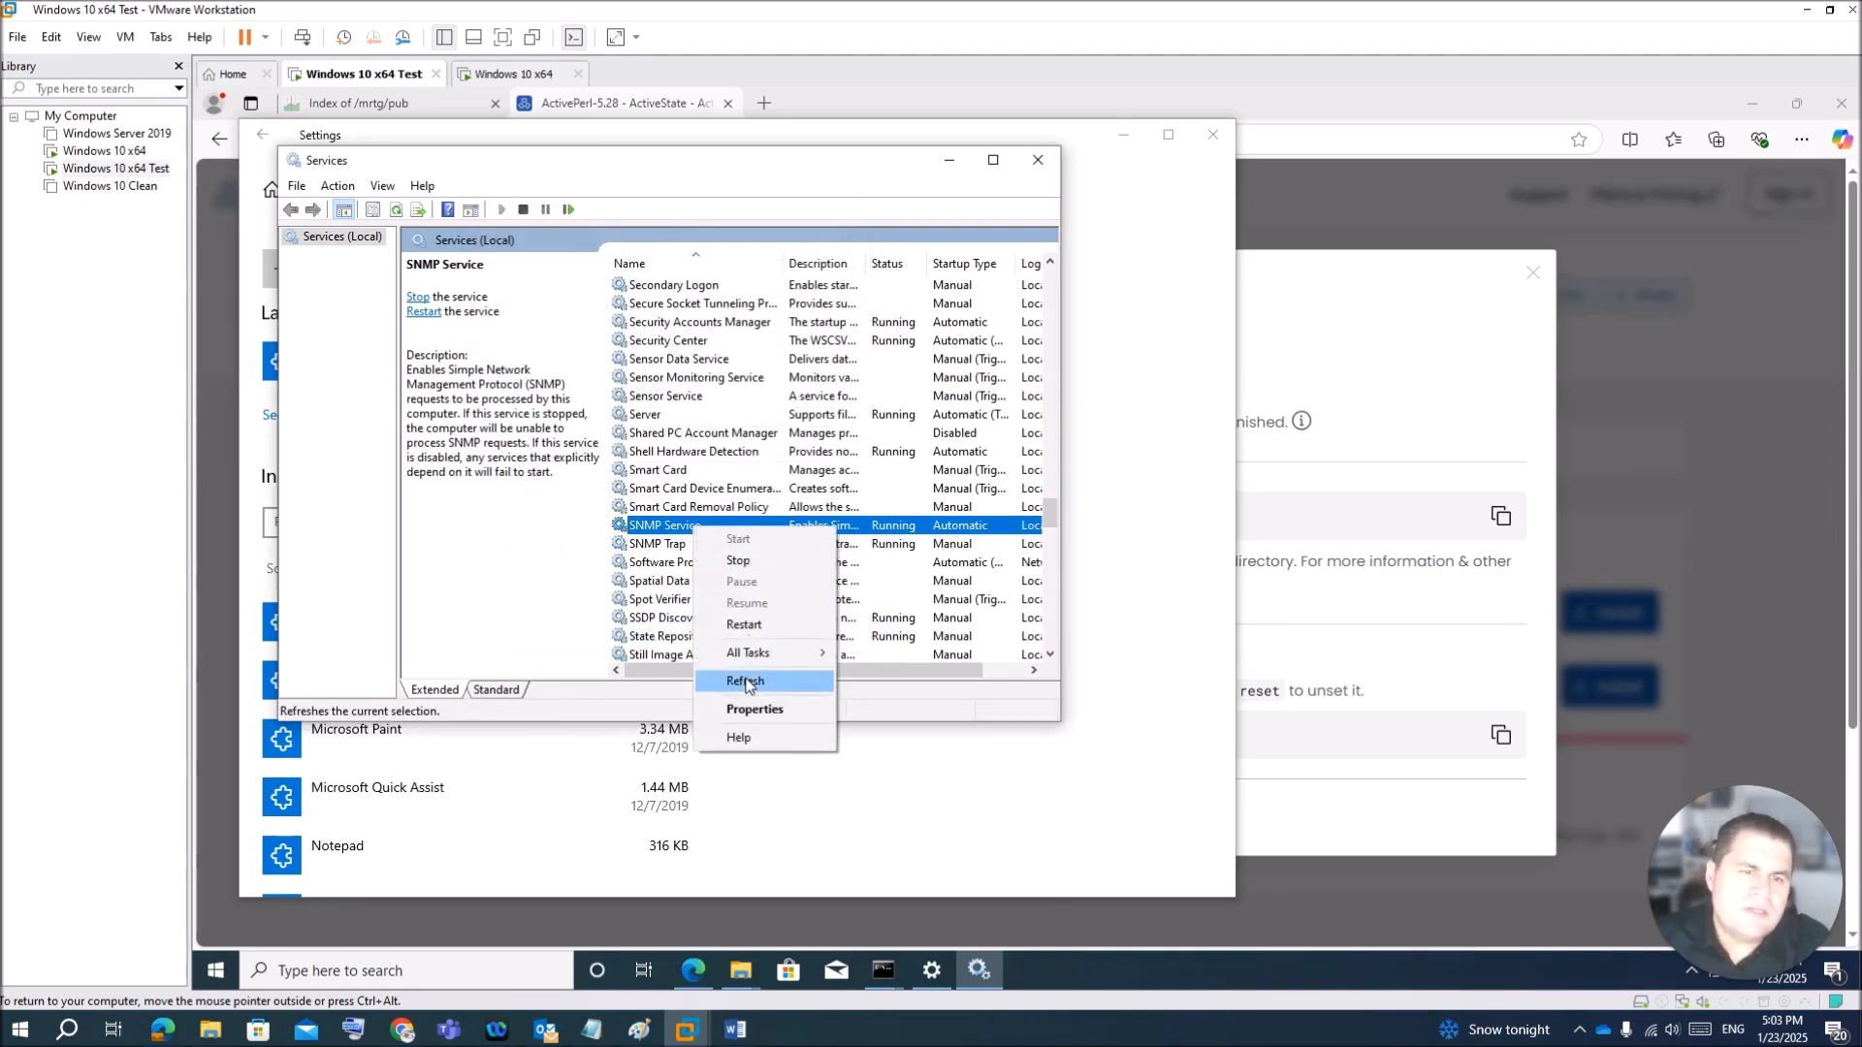
left_click(775, 712)
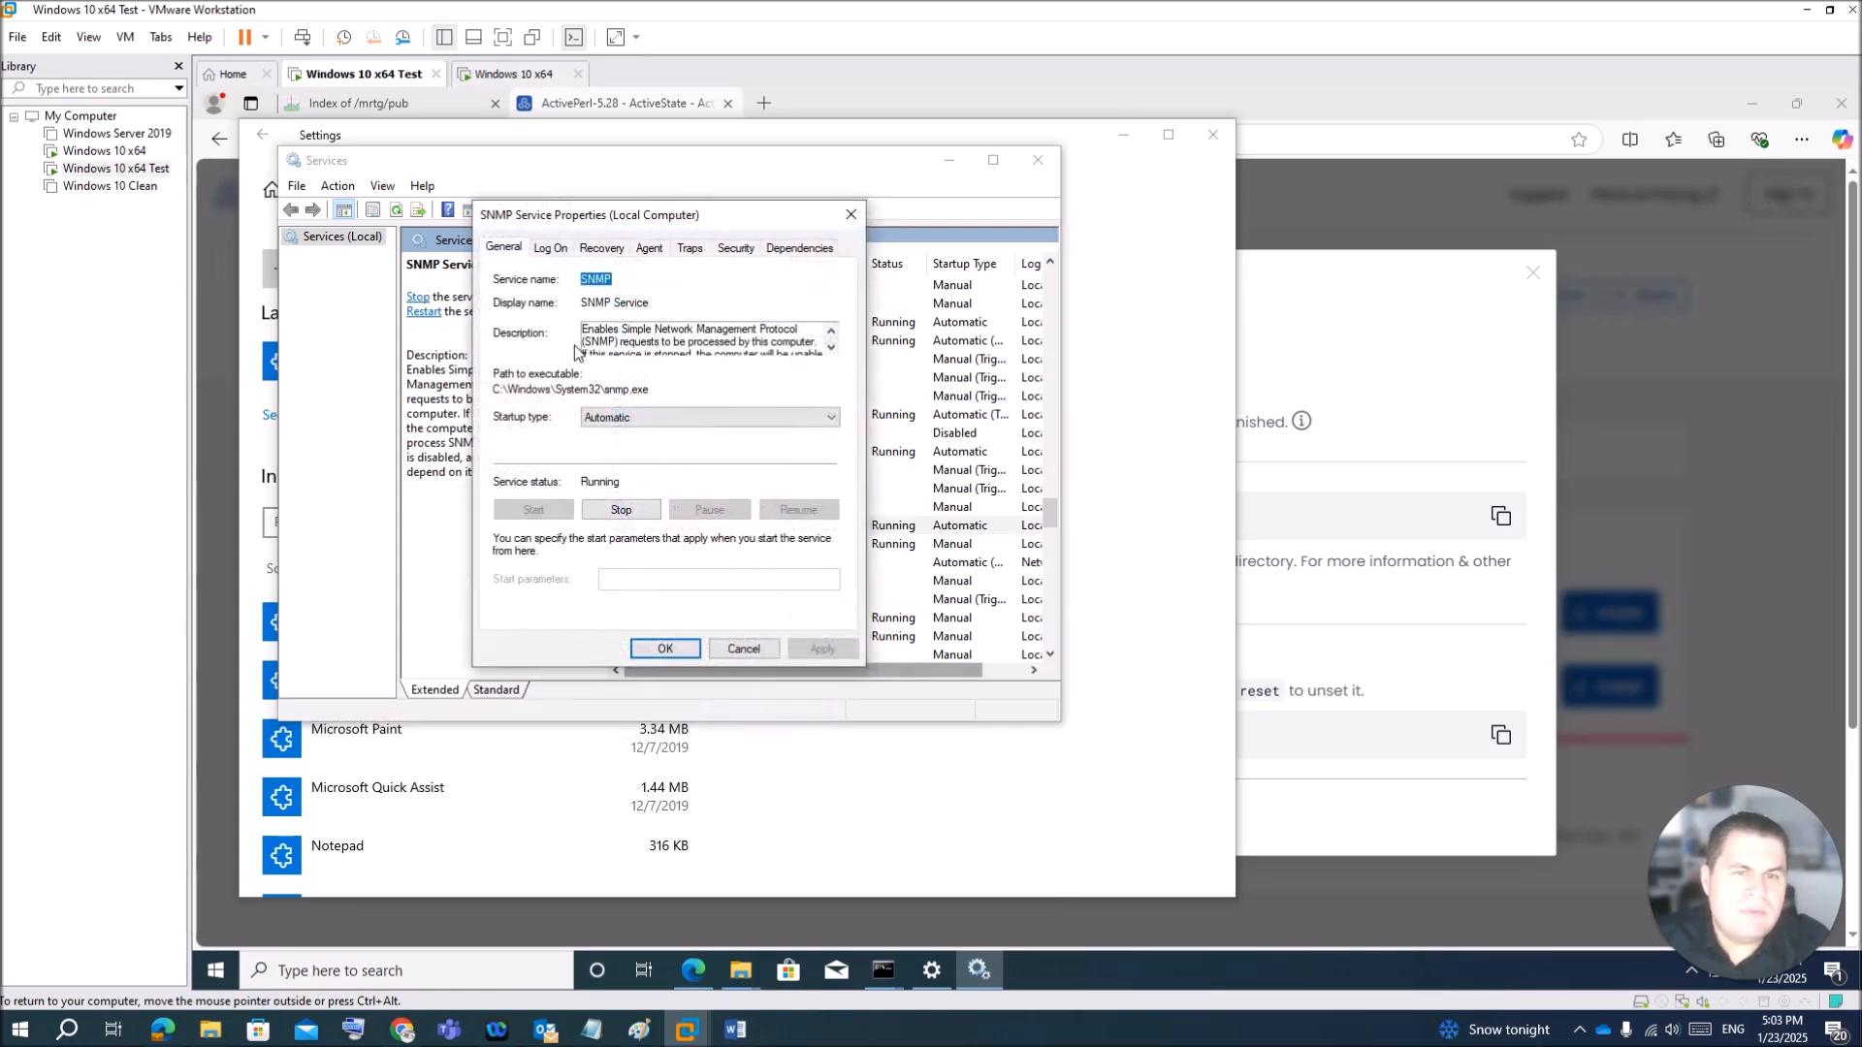
left_click(647, 249)
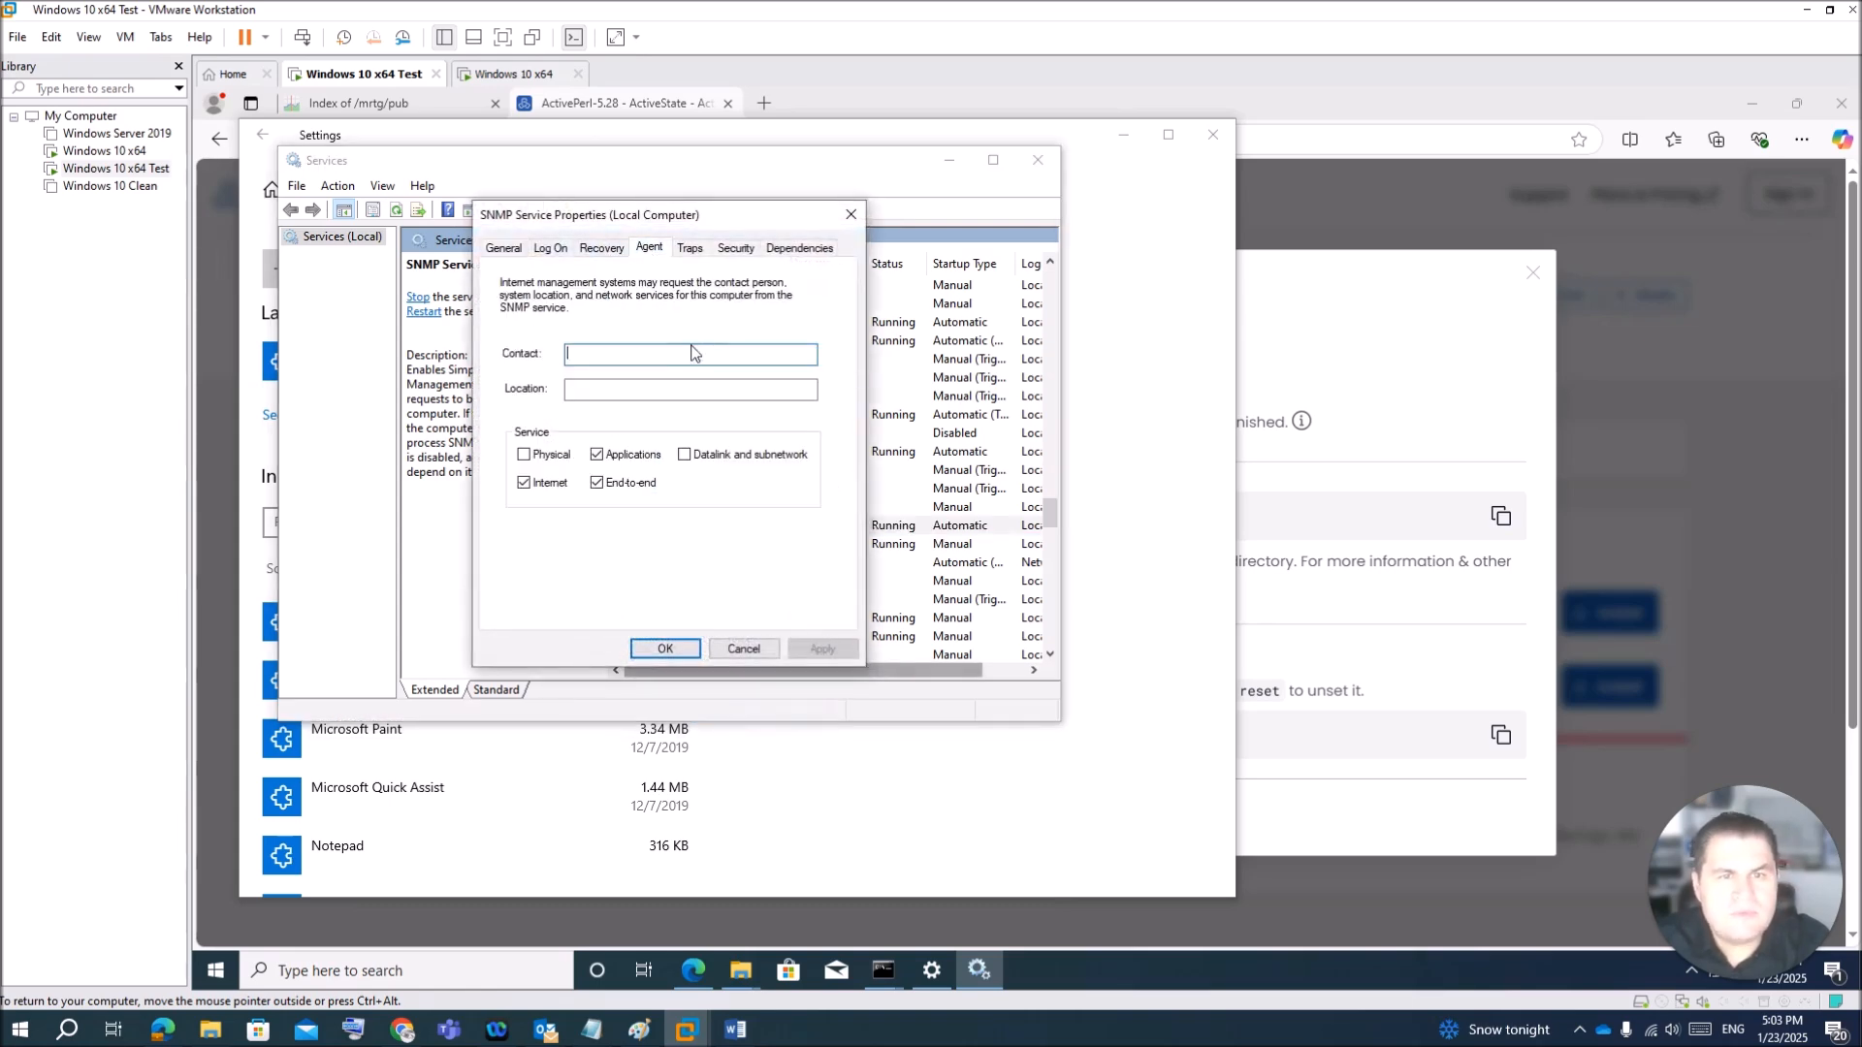
left_click(692, 248)
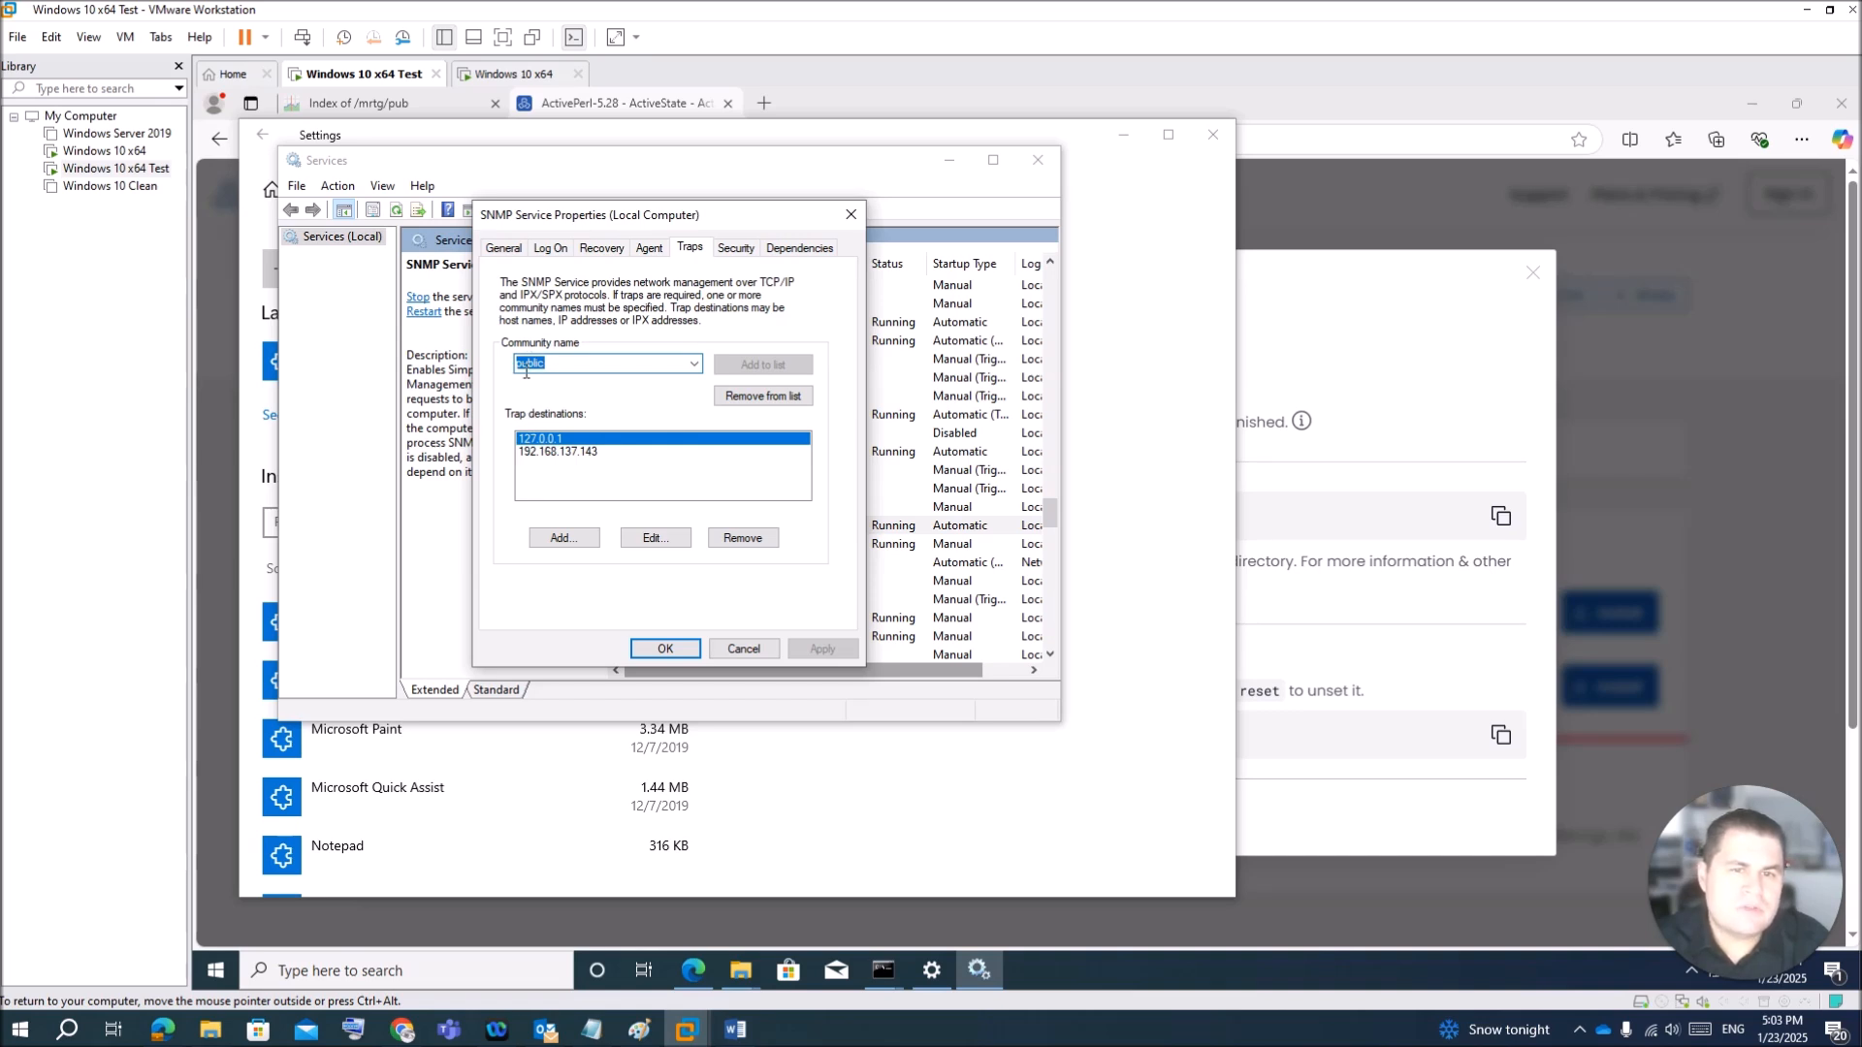
left_click(735, 249)
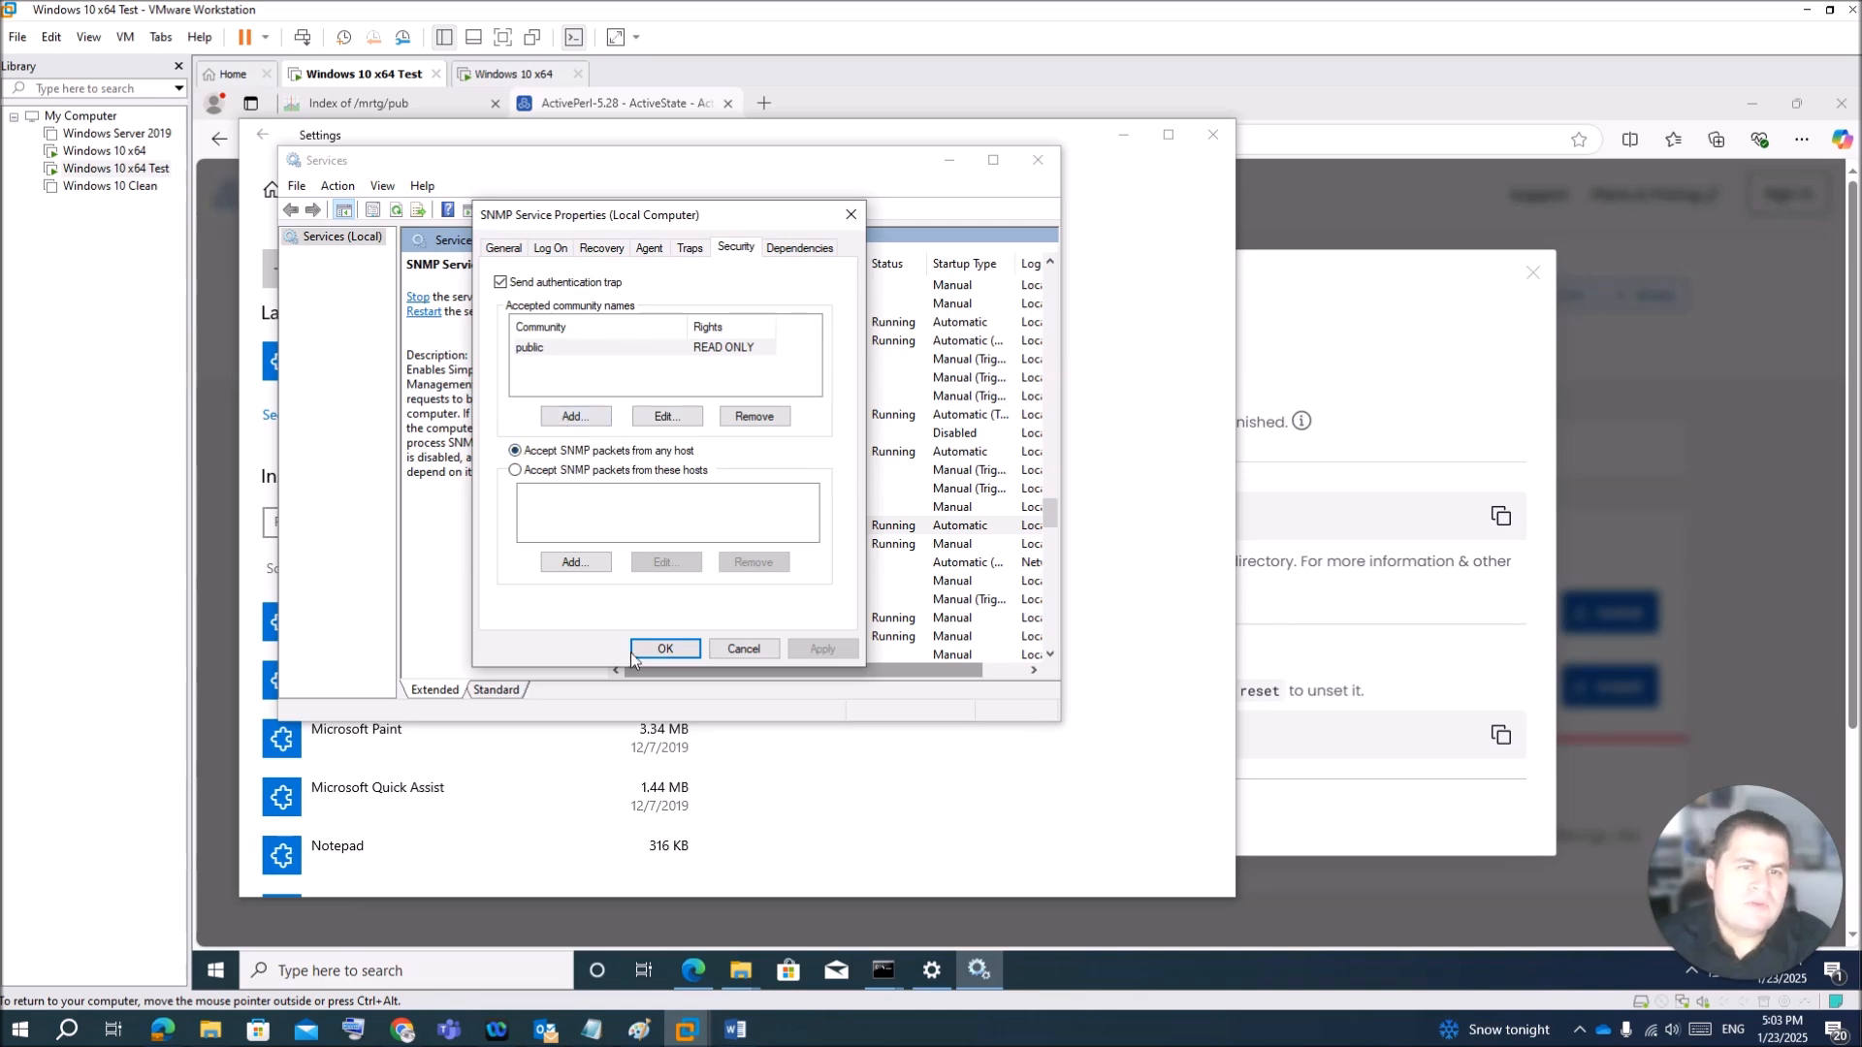
left_click(665, 648)
Step: Switch to the Command Prompt window showing the ipconfig output and change its directory to the root of drive C:
mouse_move(740, 970)
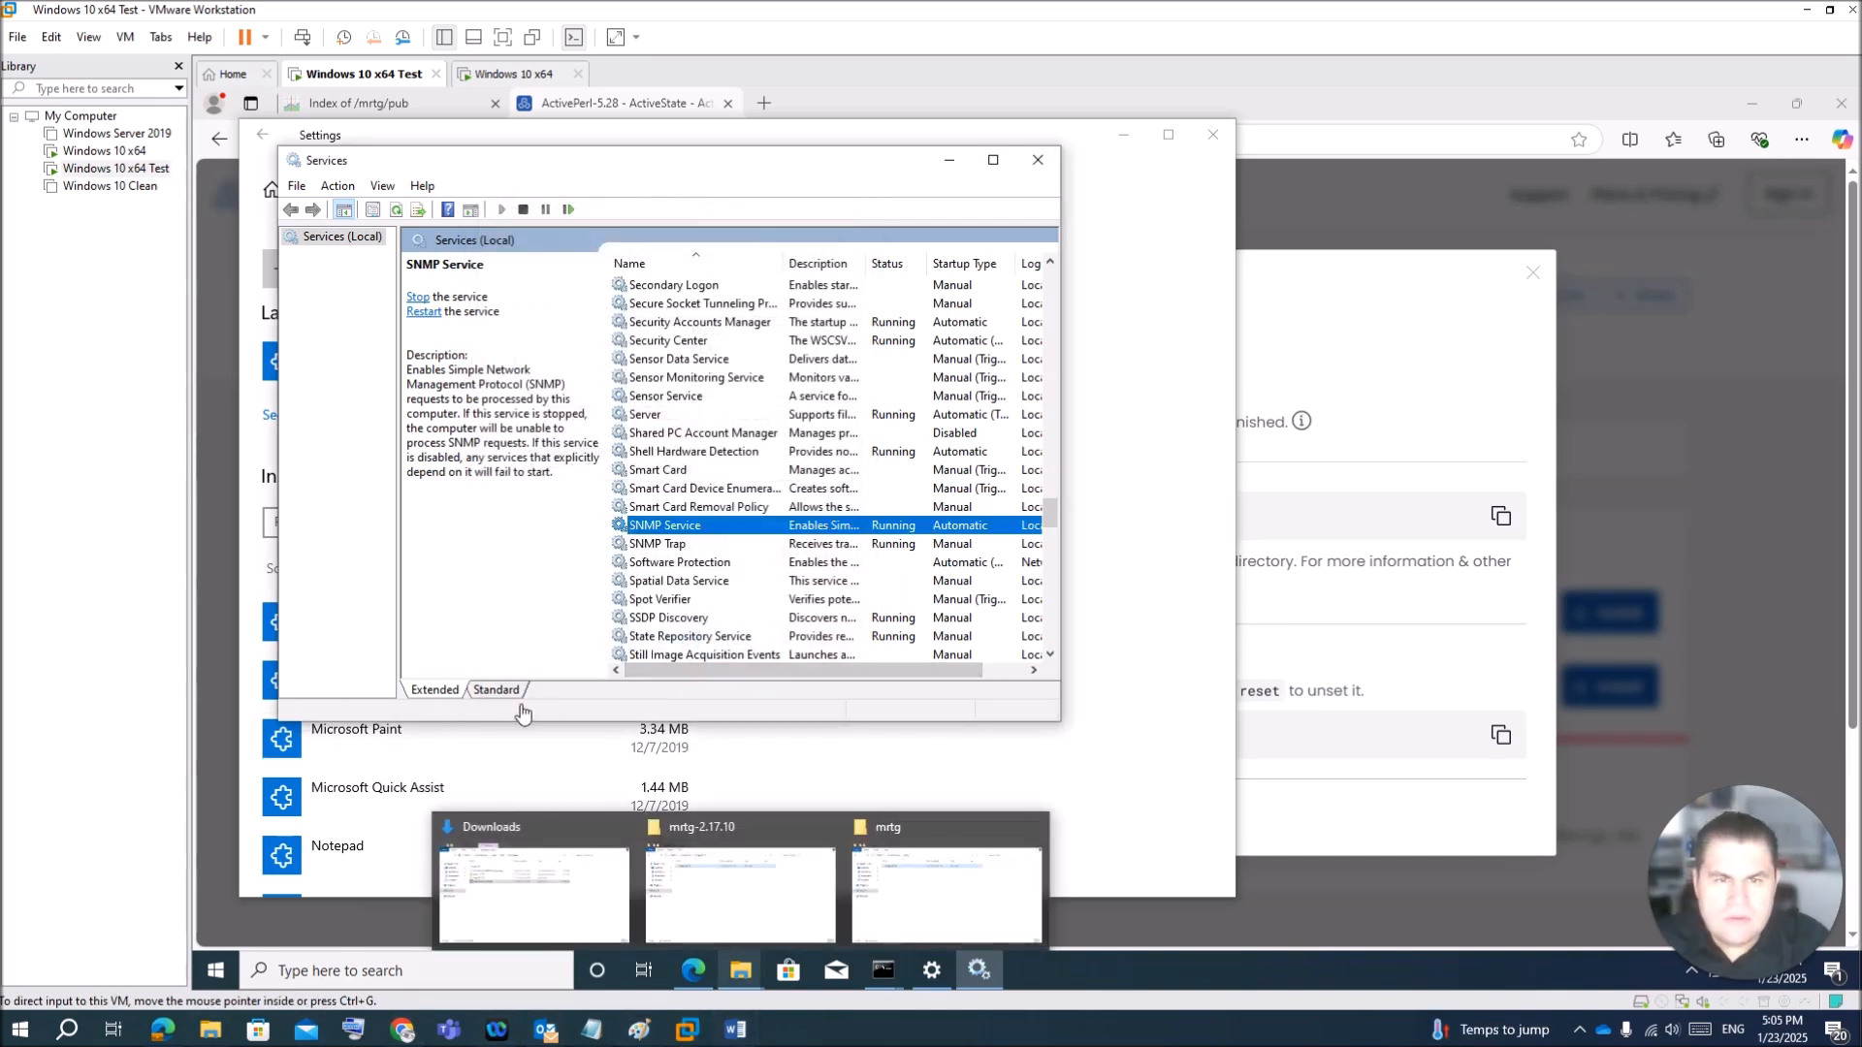
left_click(890, 981)
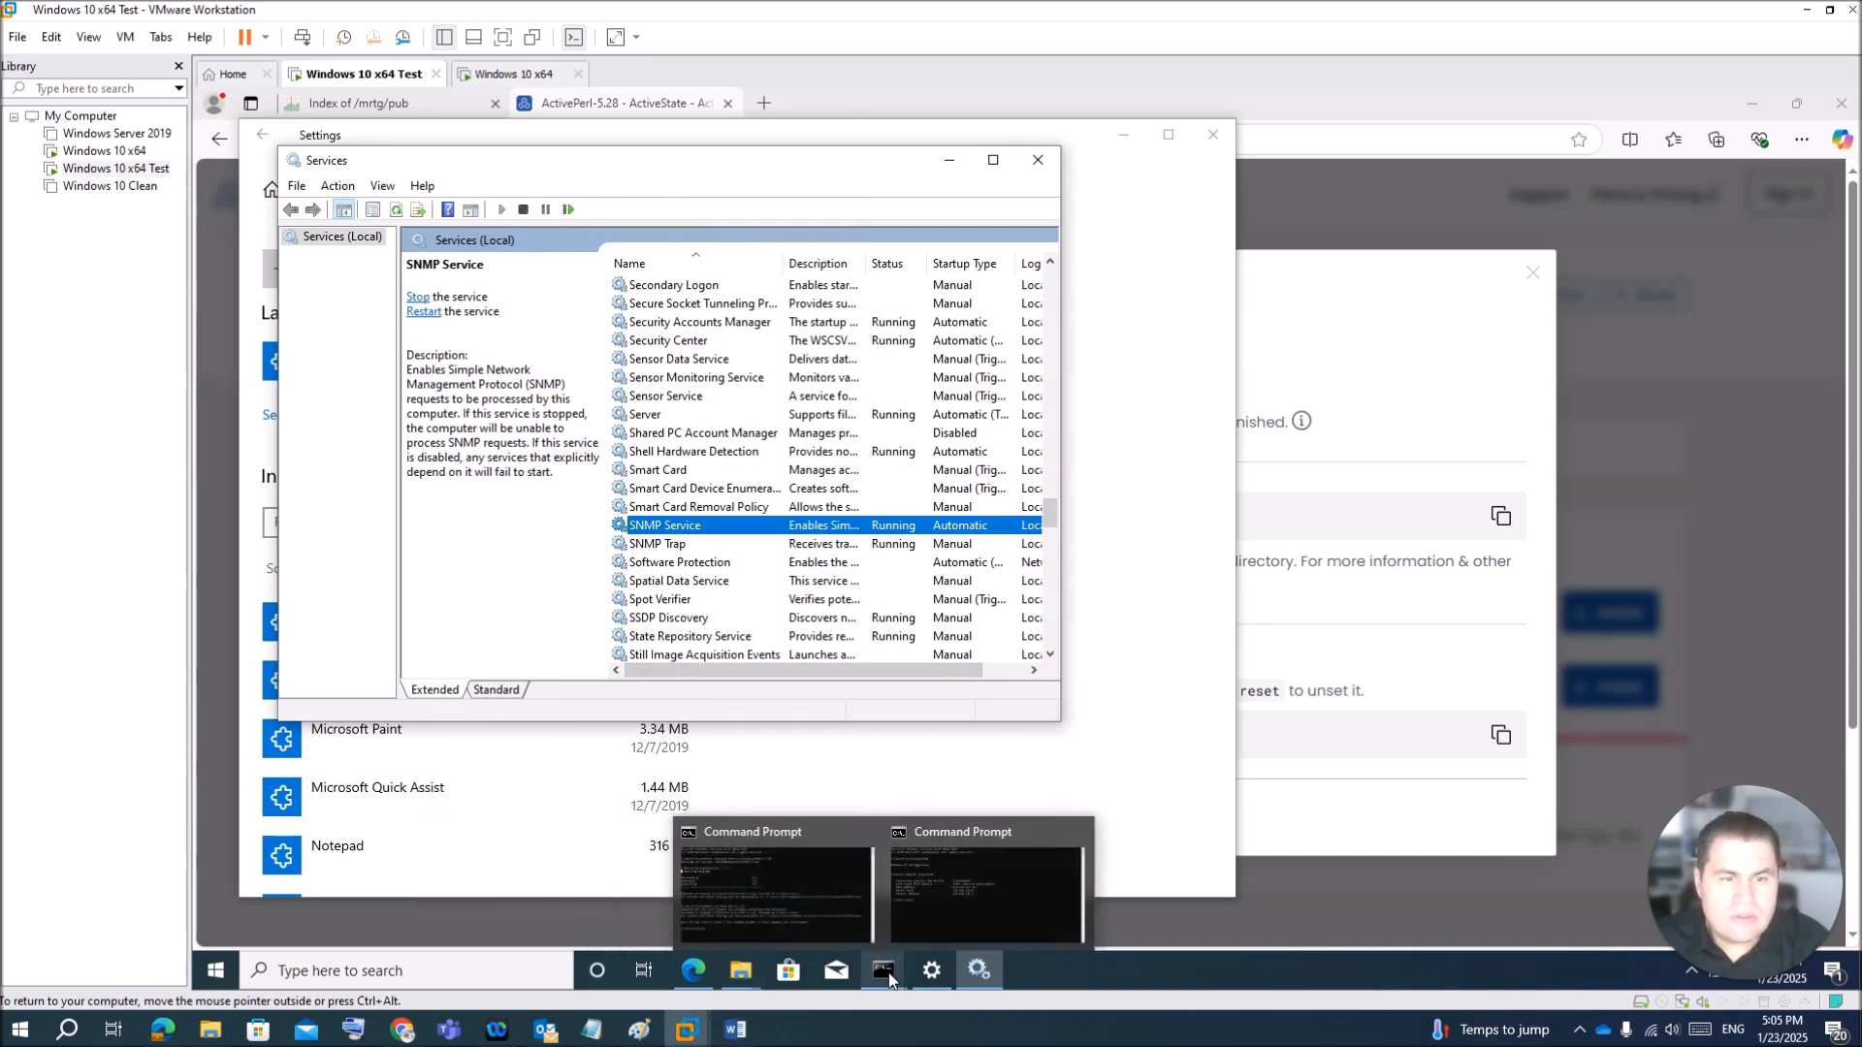
left_click(939, 916)
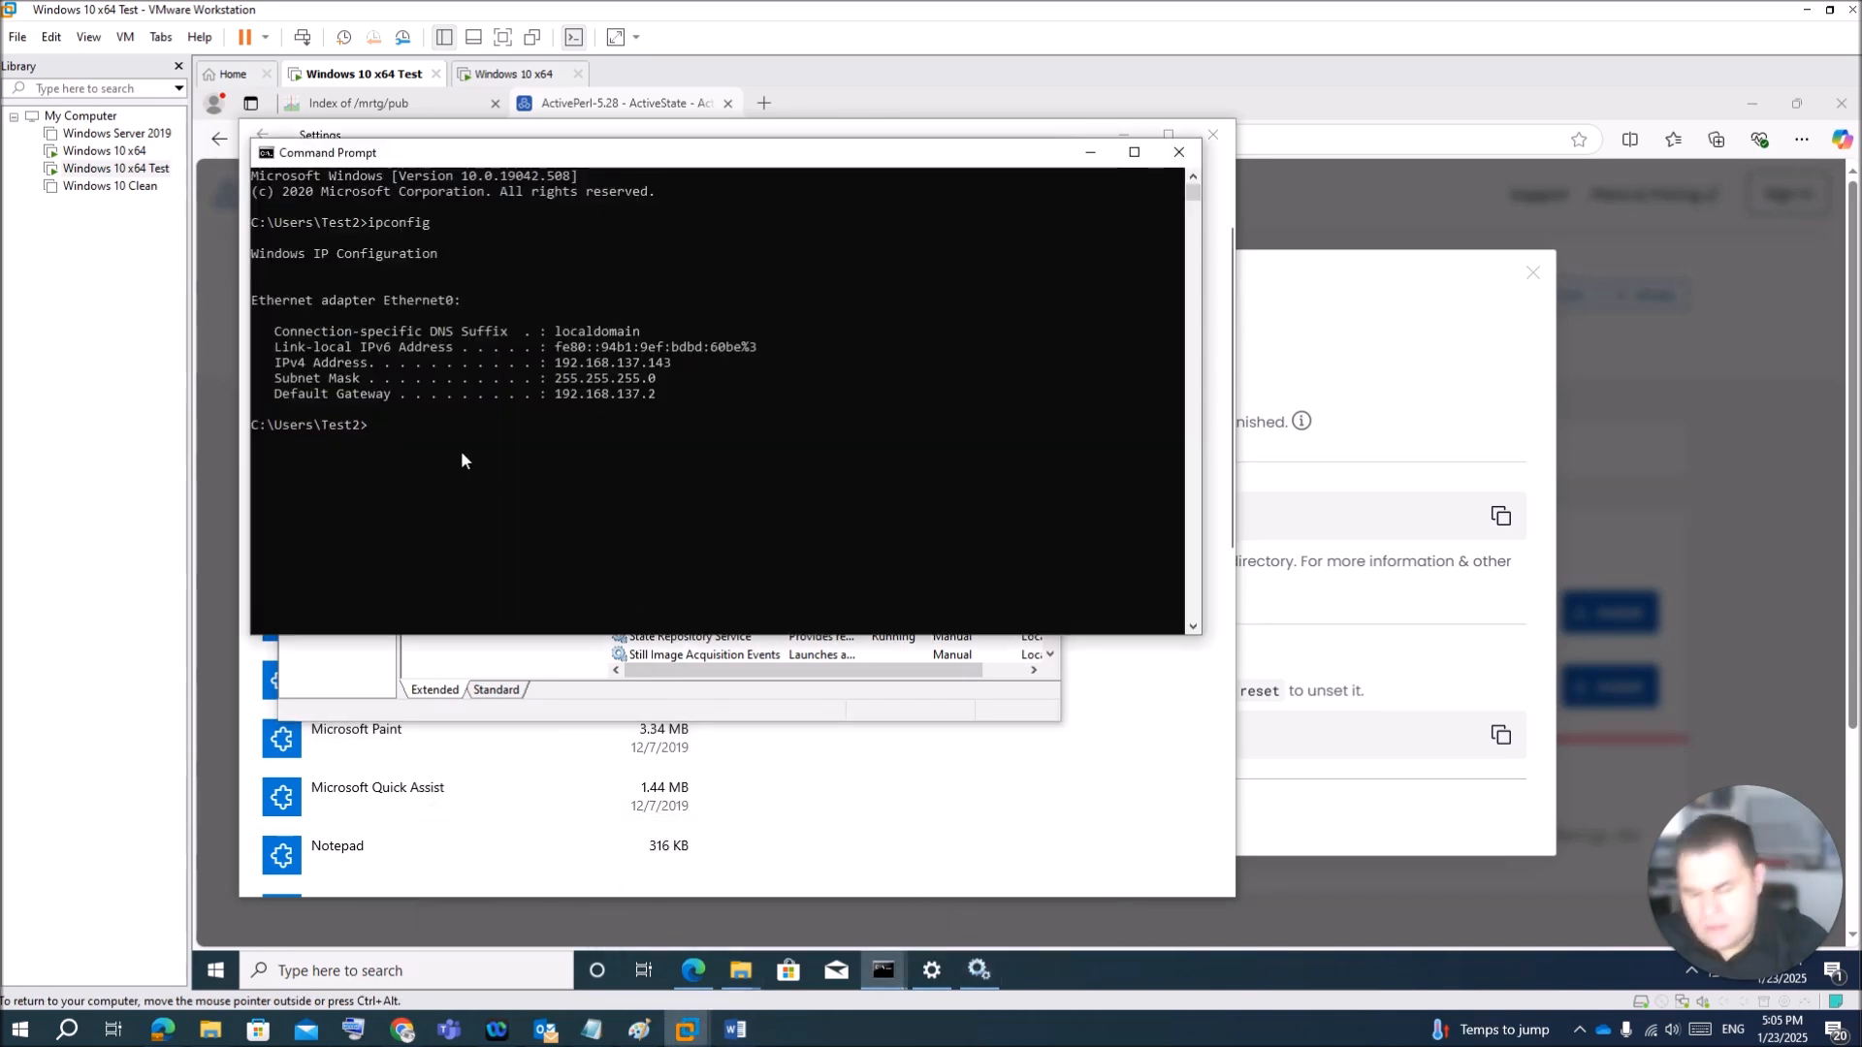
type("c:")
key("Return")
type("cd c:")
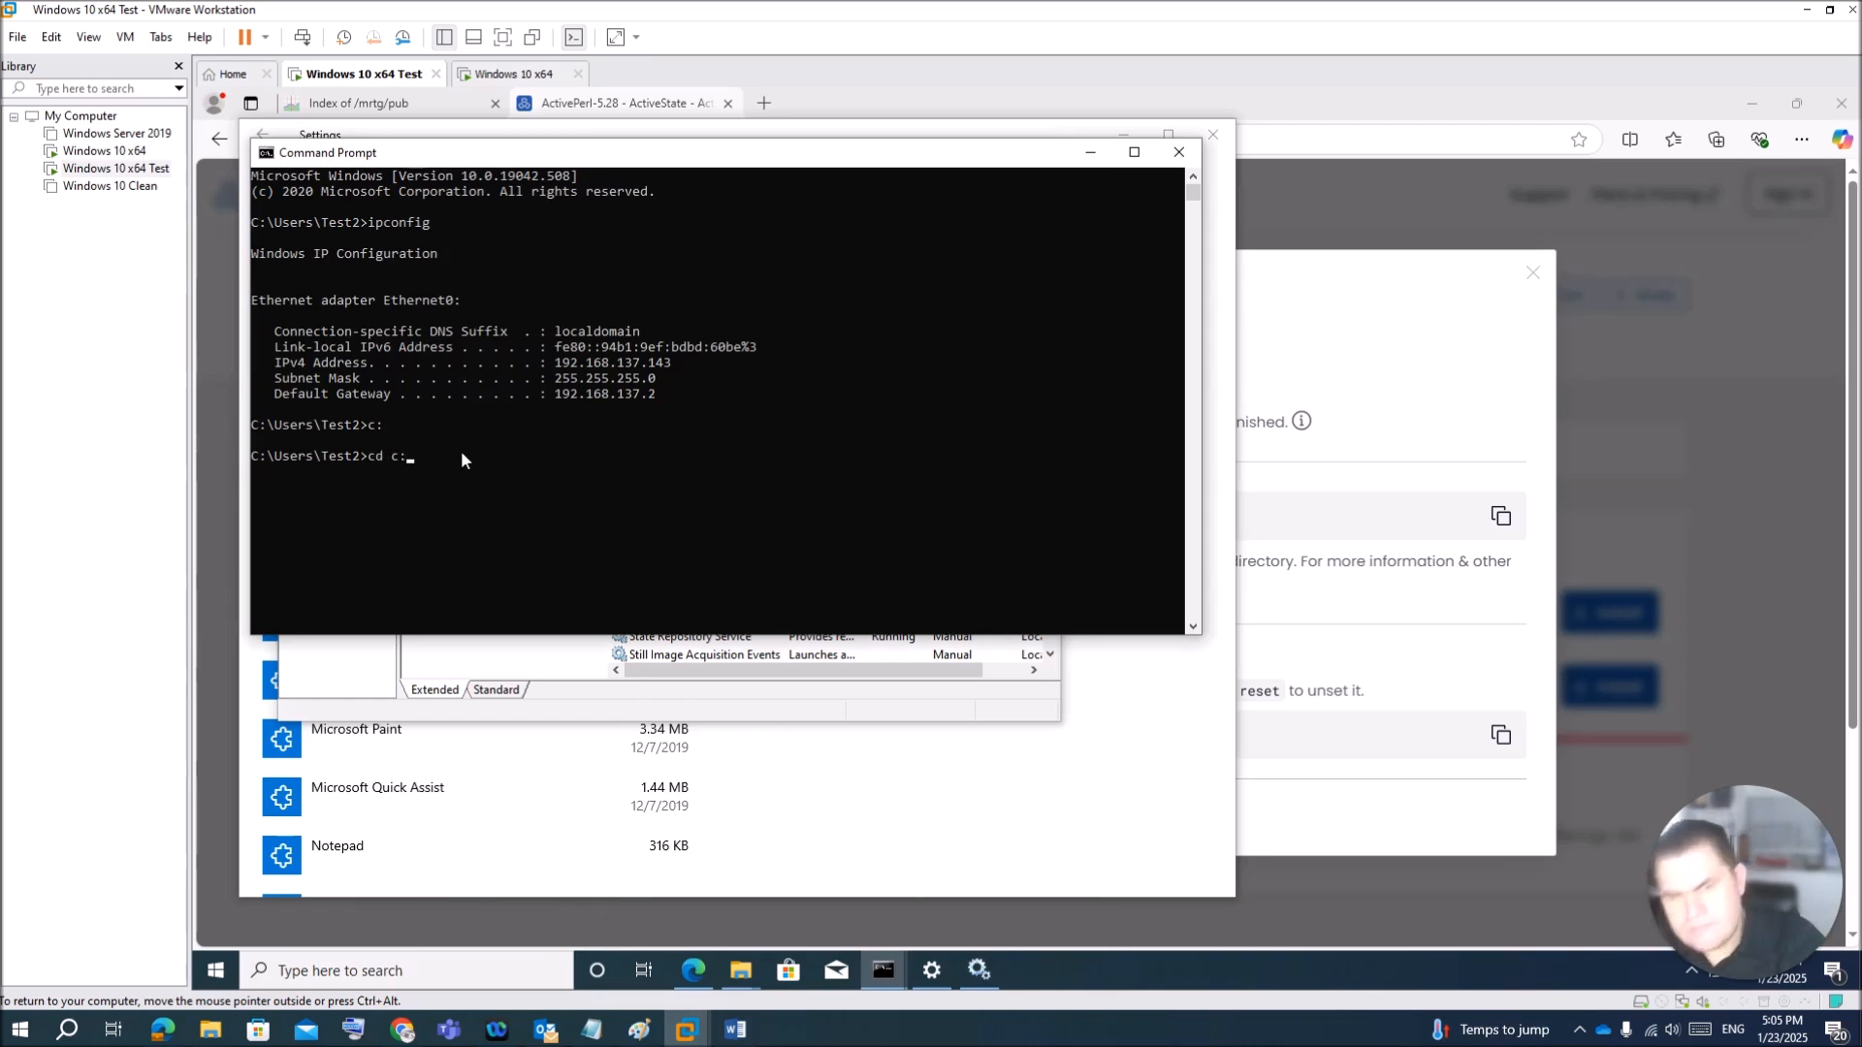
key("Return")
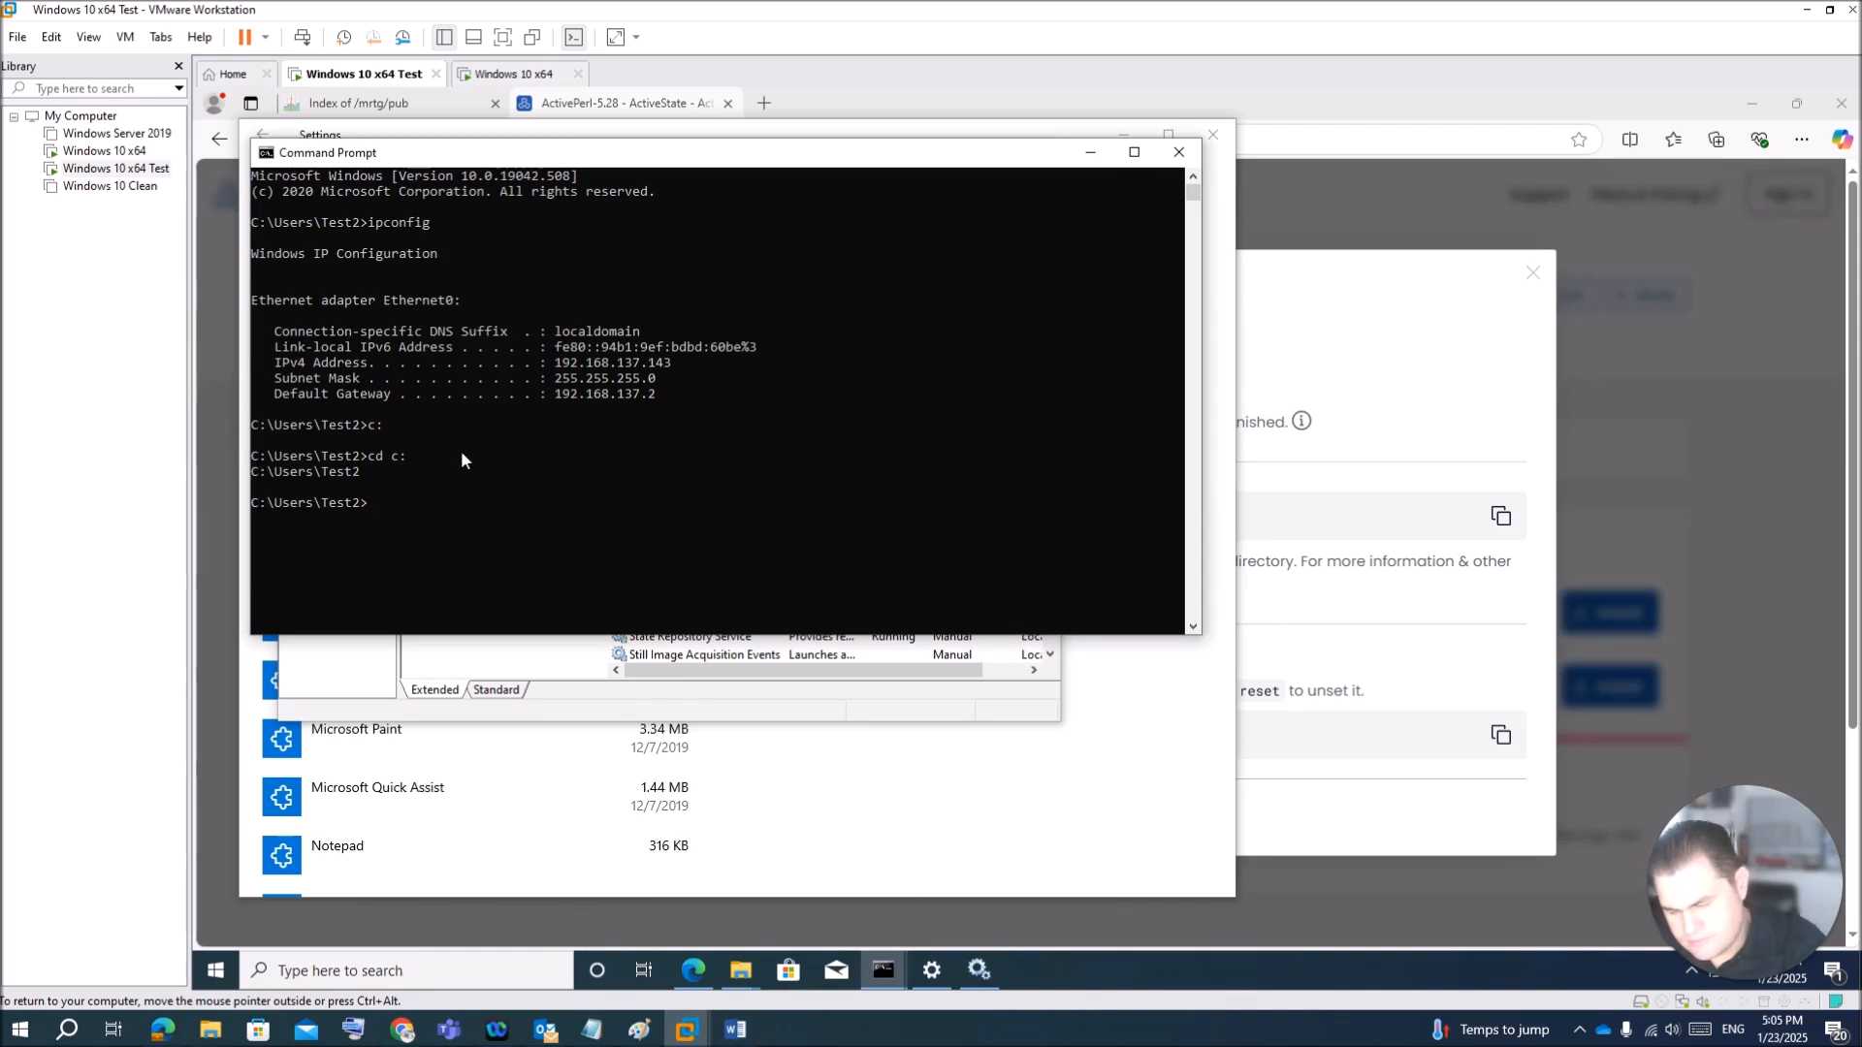
type("cd ..")
key("Return")
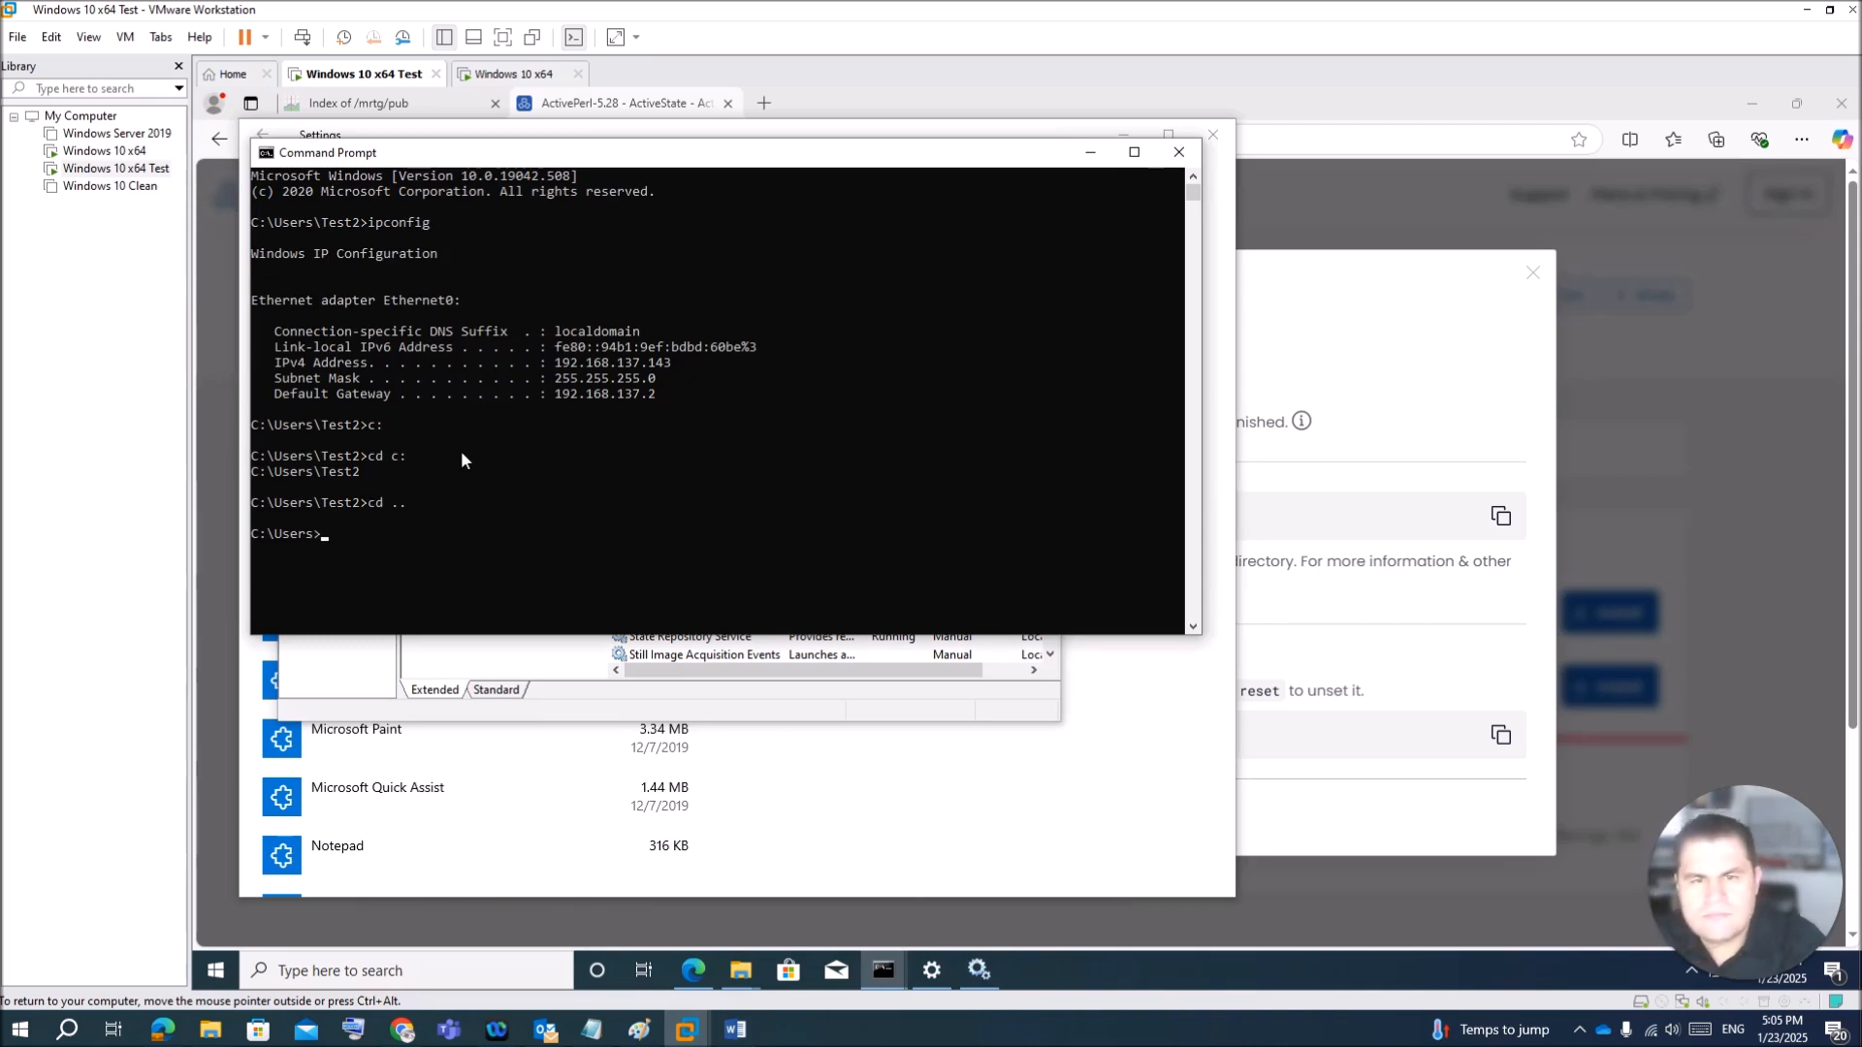
type("cd ..")
key("Return")
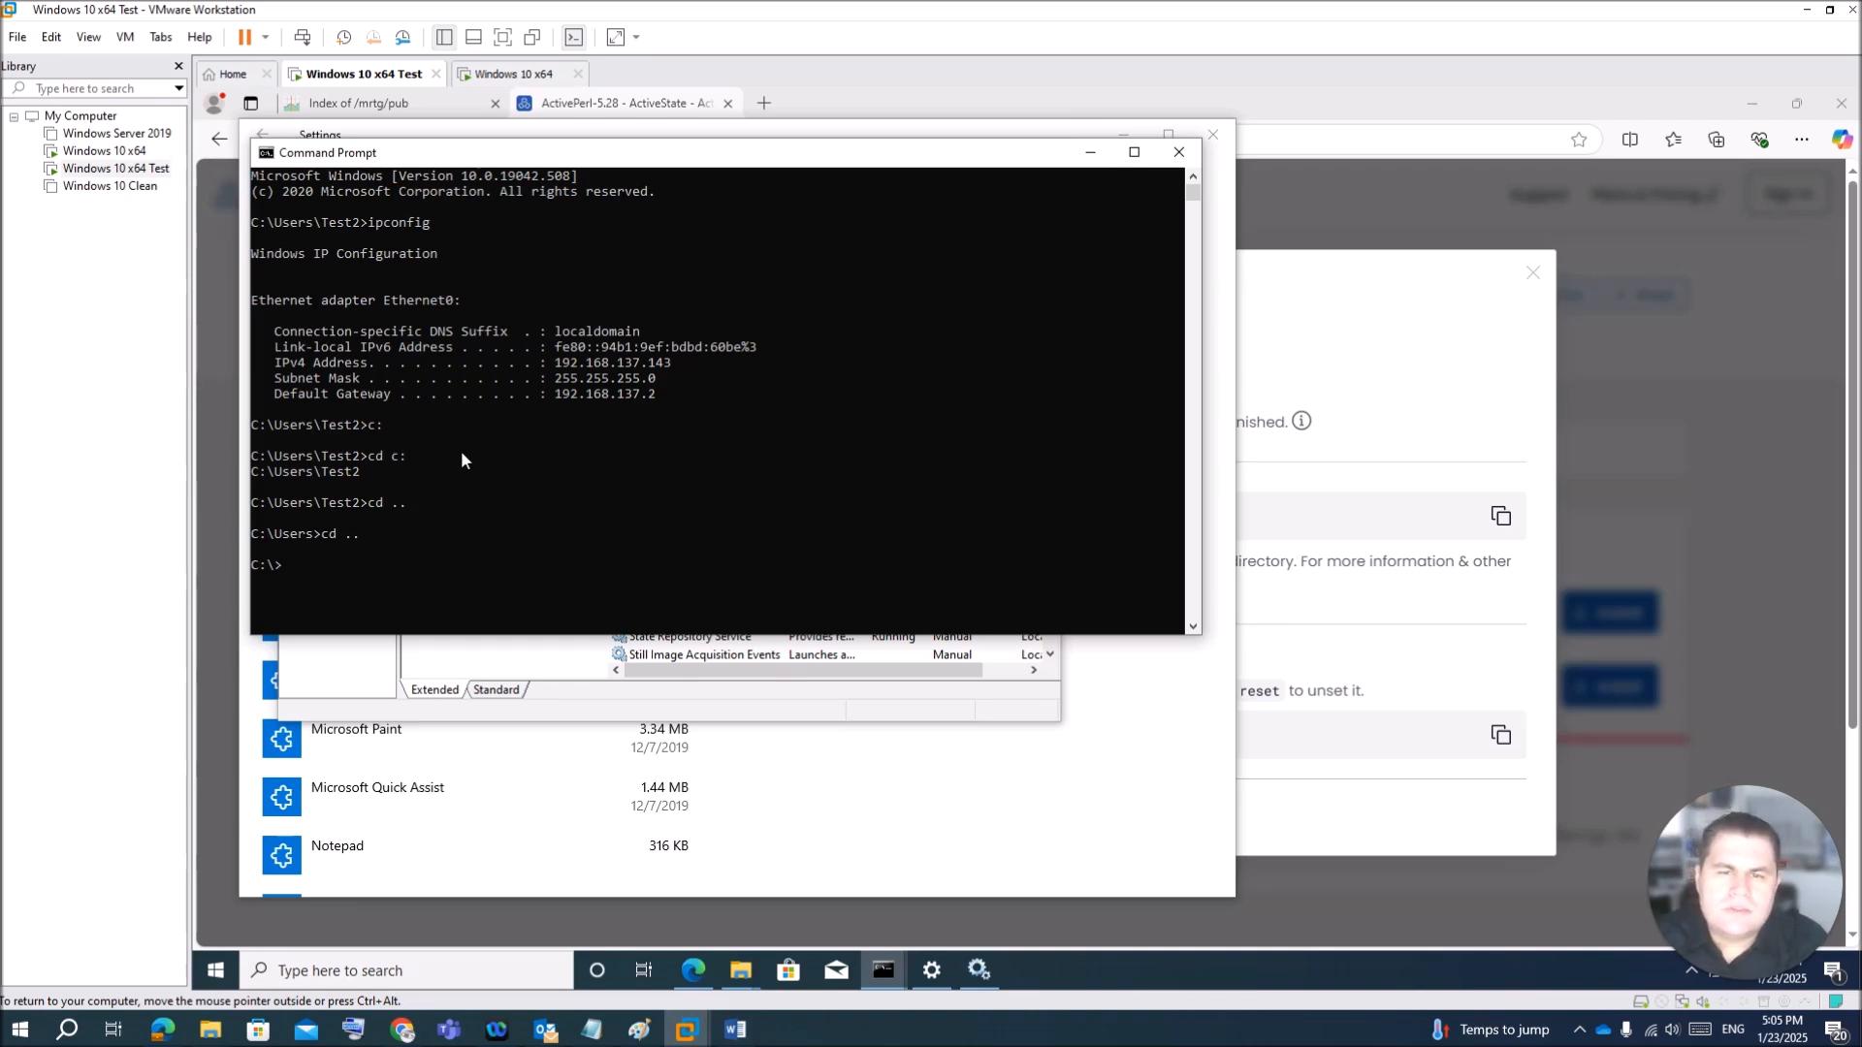
Step: Try to run the mrtg script with the command perl mrtg from the root of drive C:
type("per")
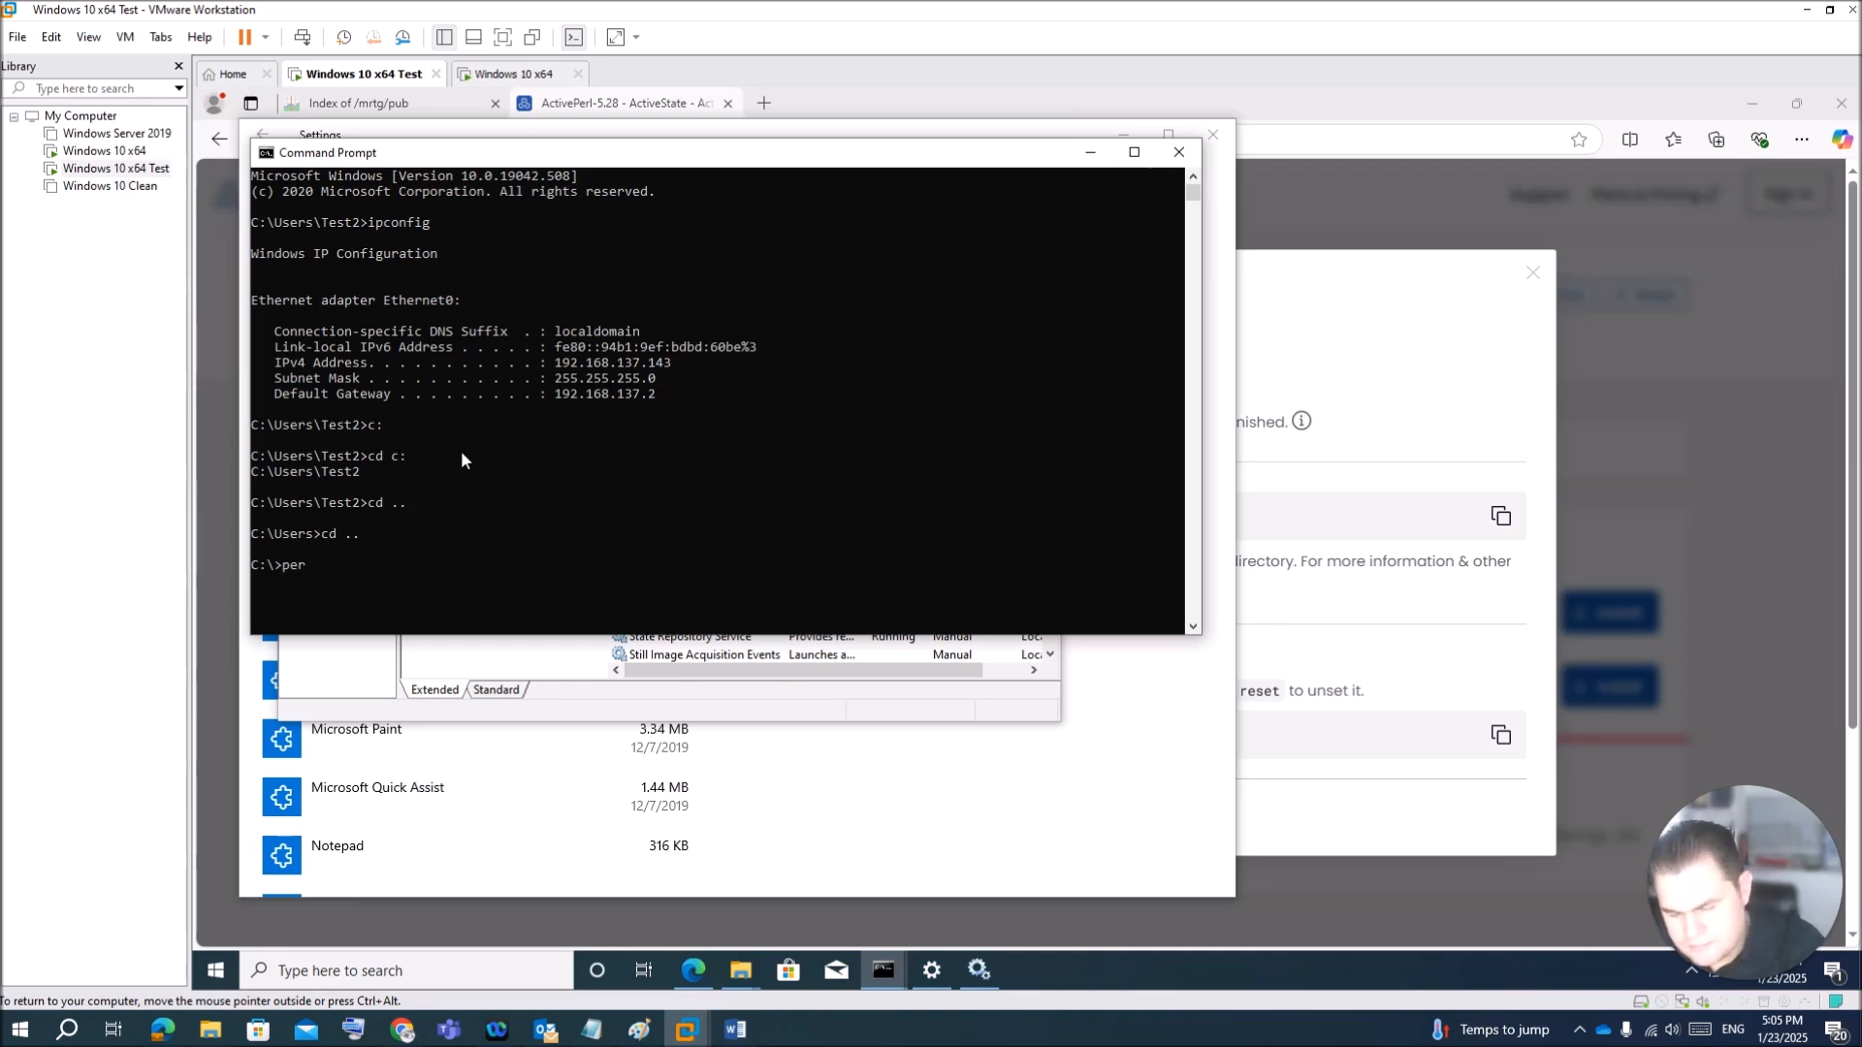
type("l mrtg")
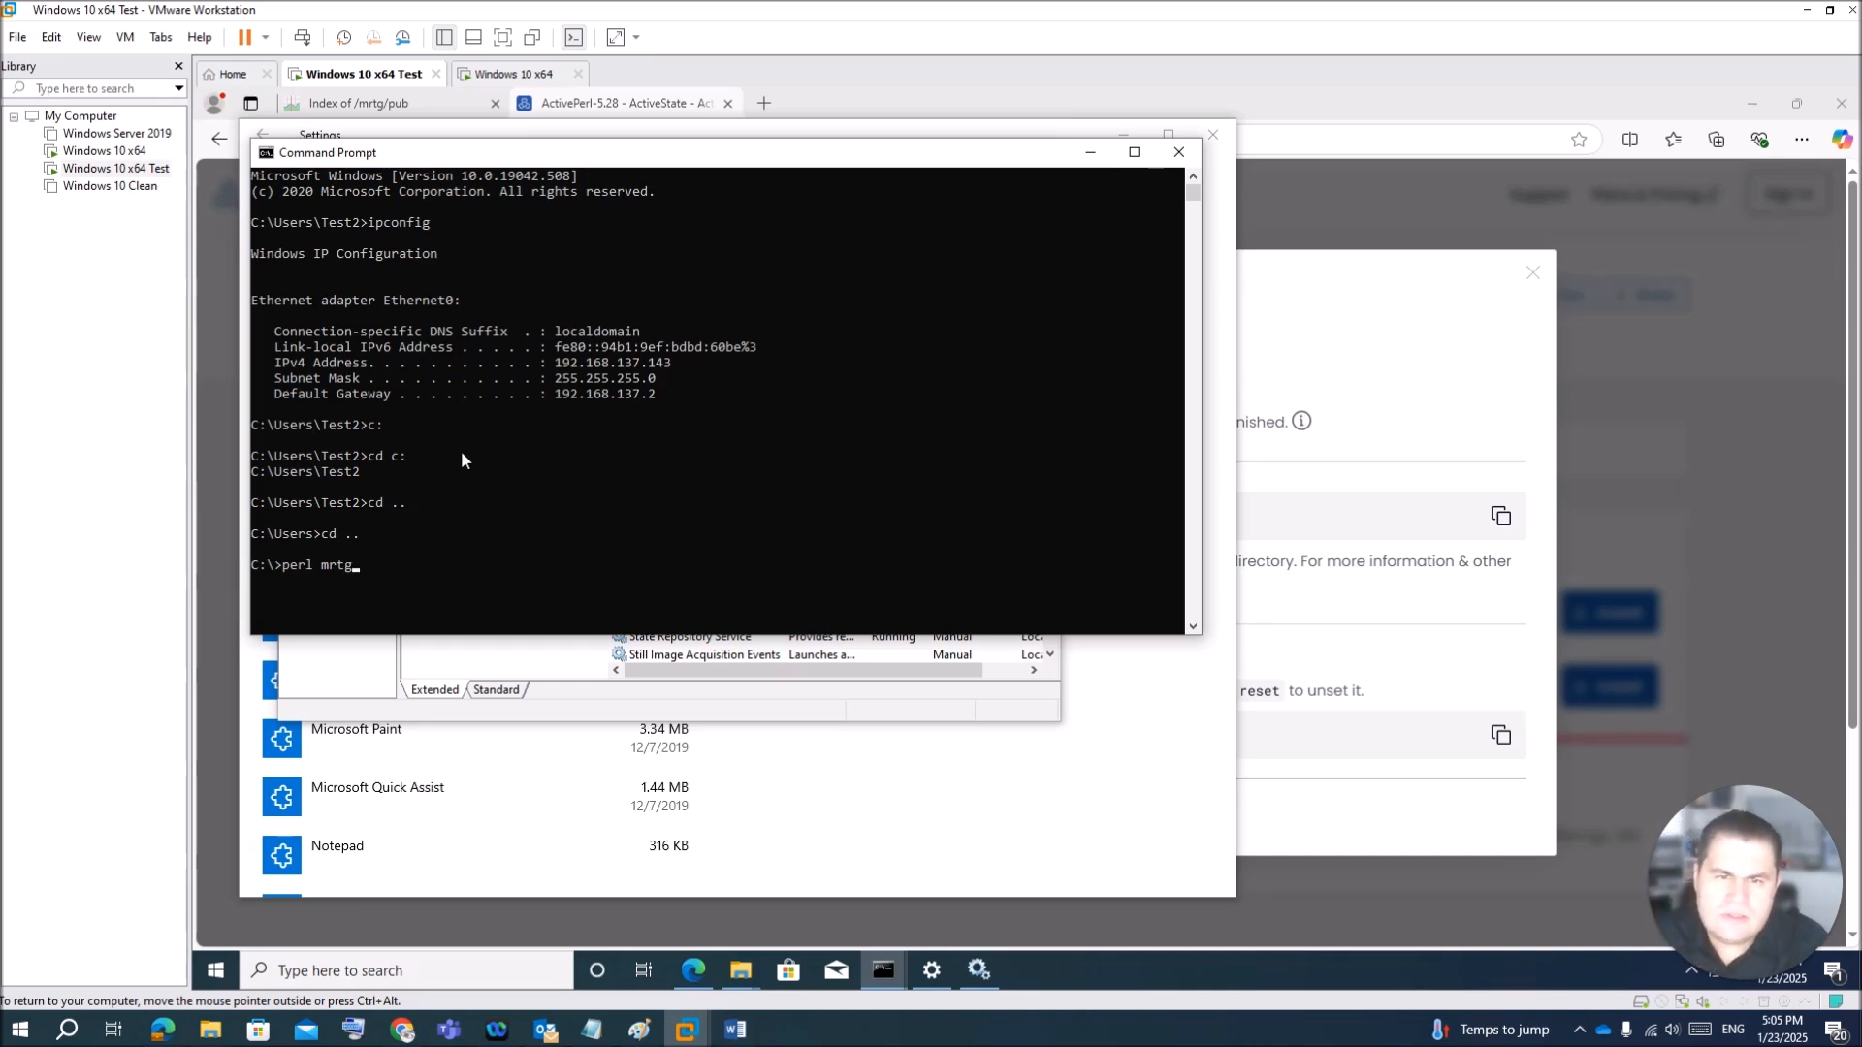
key("Return")
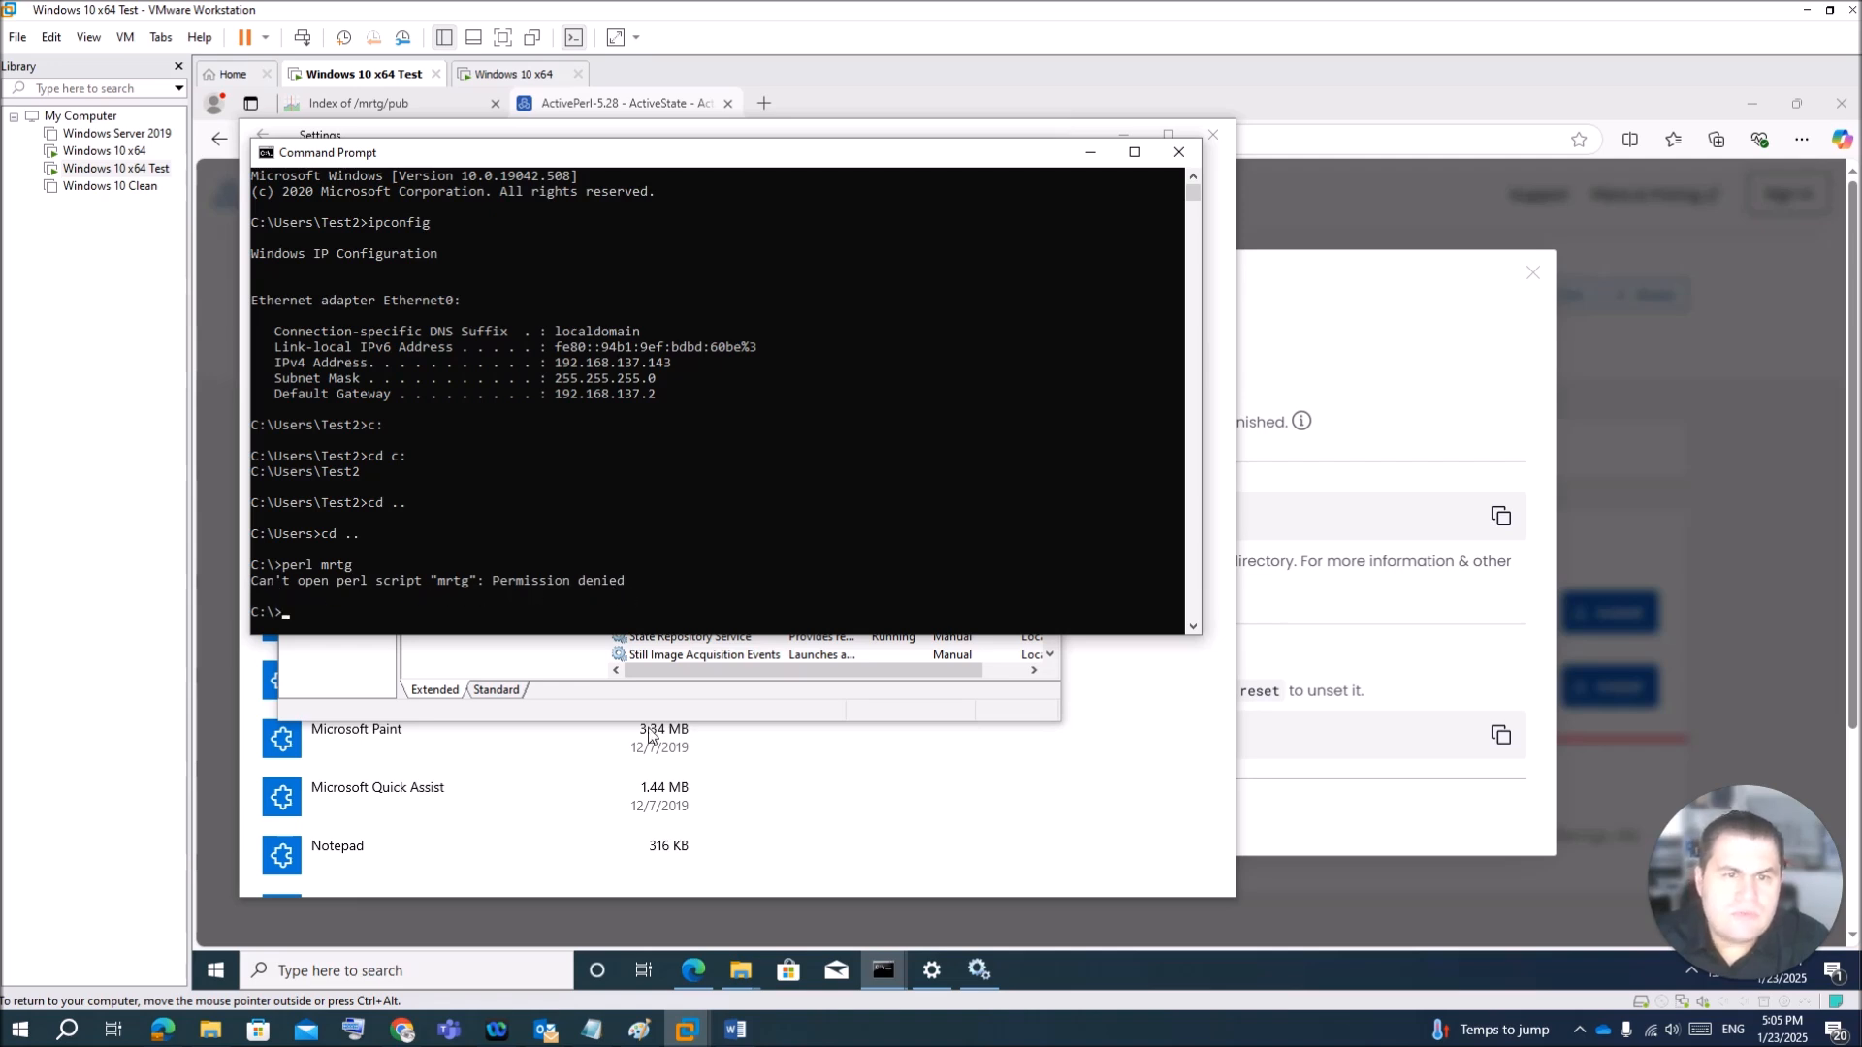
Step: In File Explorer, close the Downloads copy of the mrtg-2.17.10 folder and open C:\mrtg\mrtg-2.17.10\bin
mouse_move(693, 970)
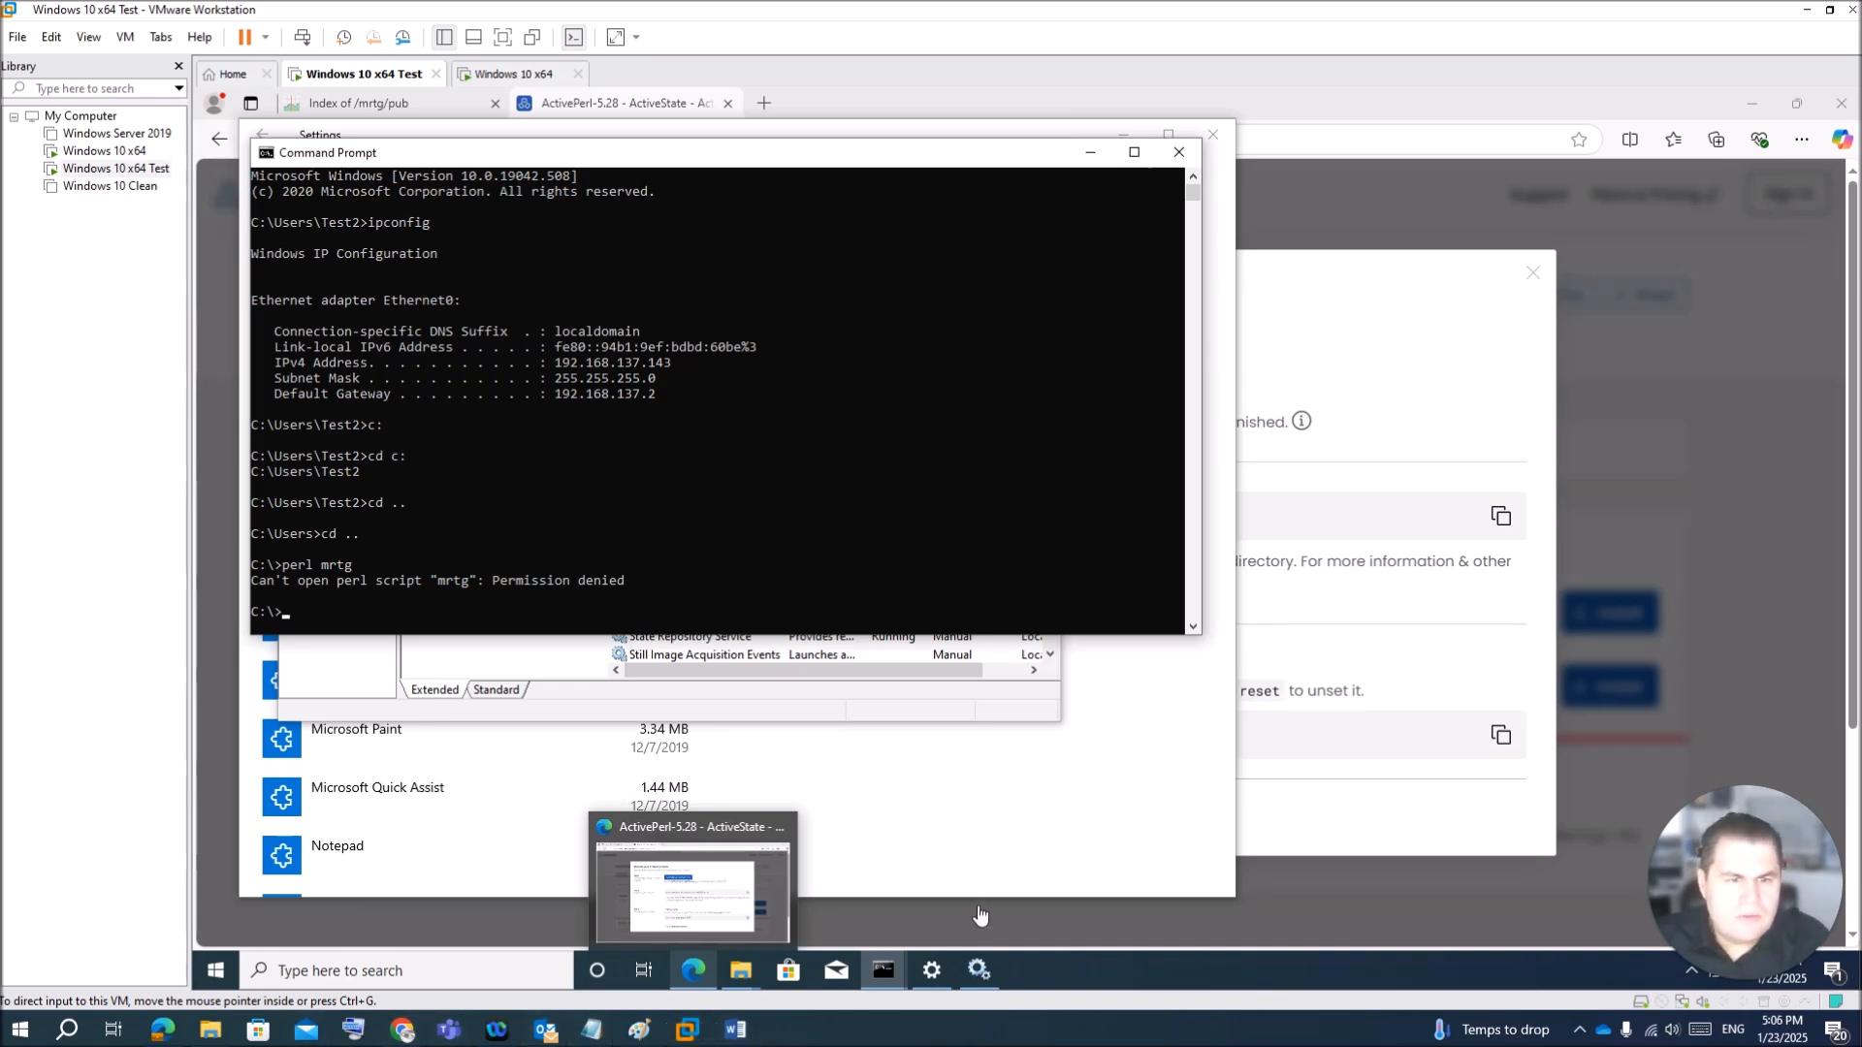
mouse_move(747, 982)
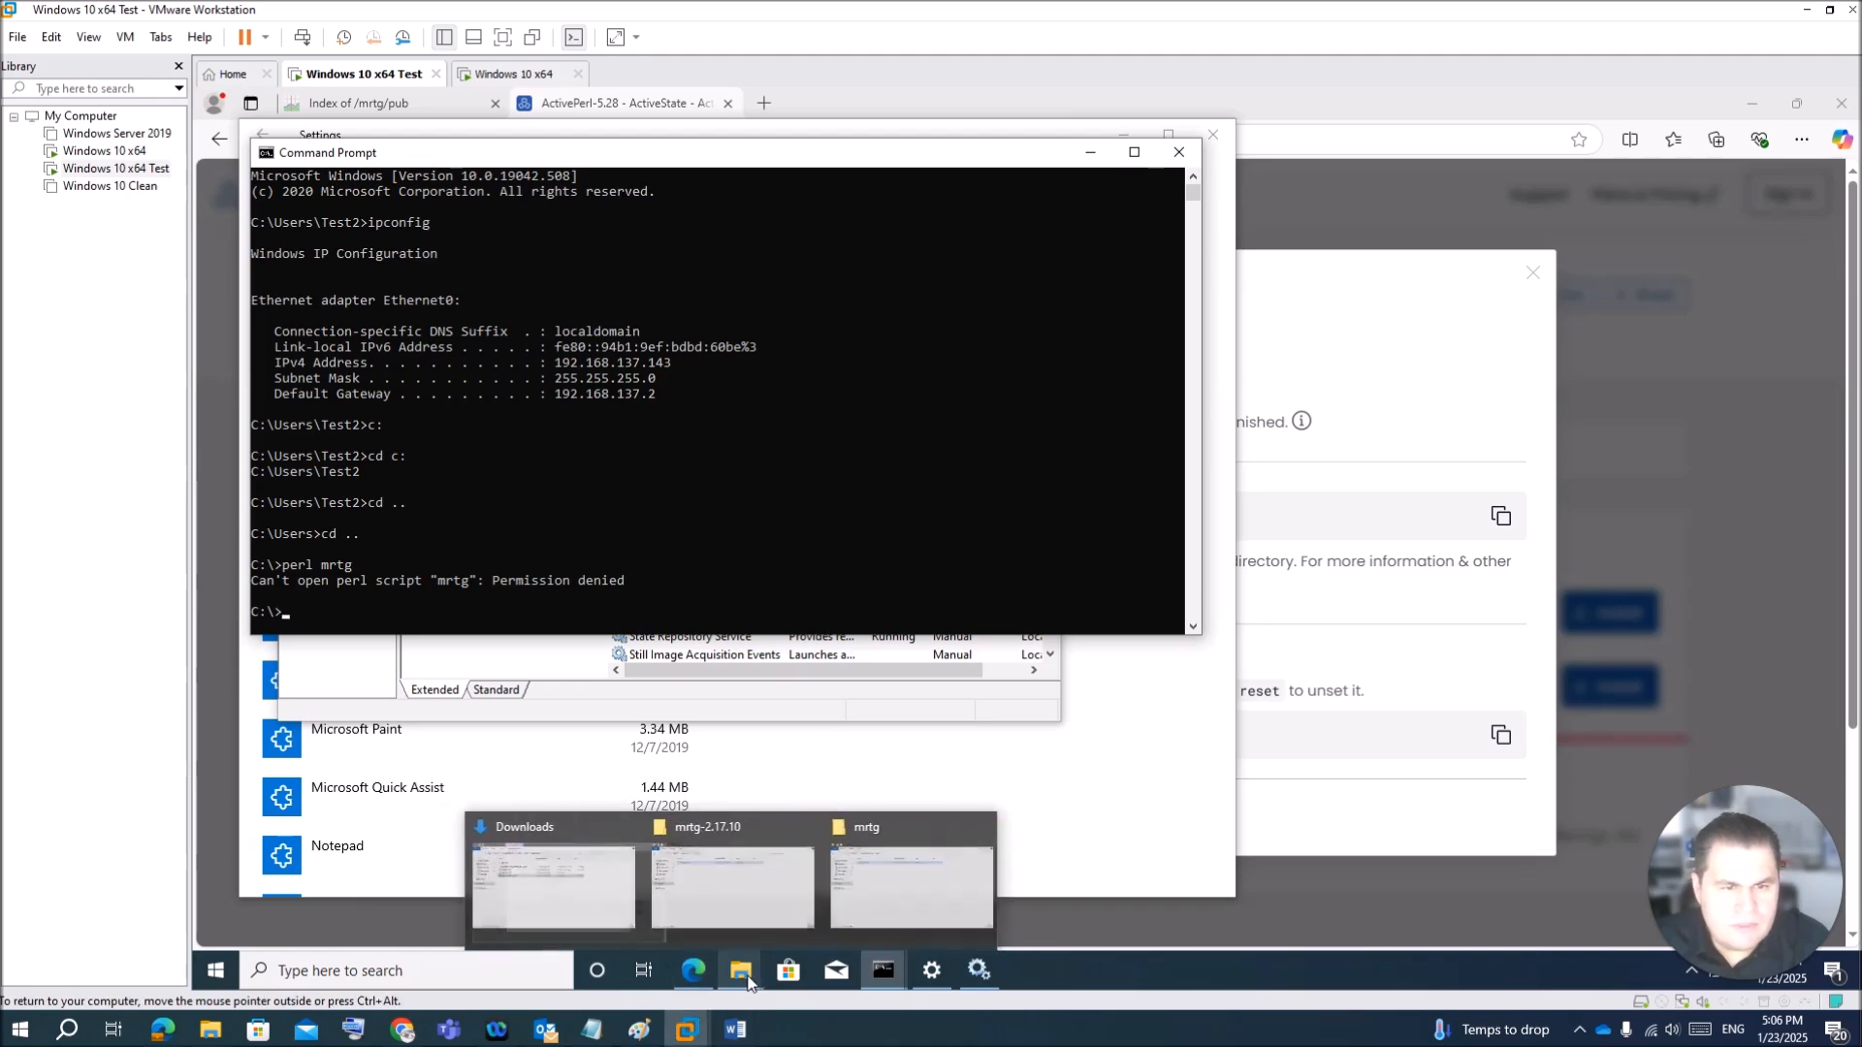
left_click(789, 877)
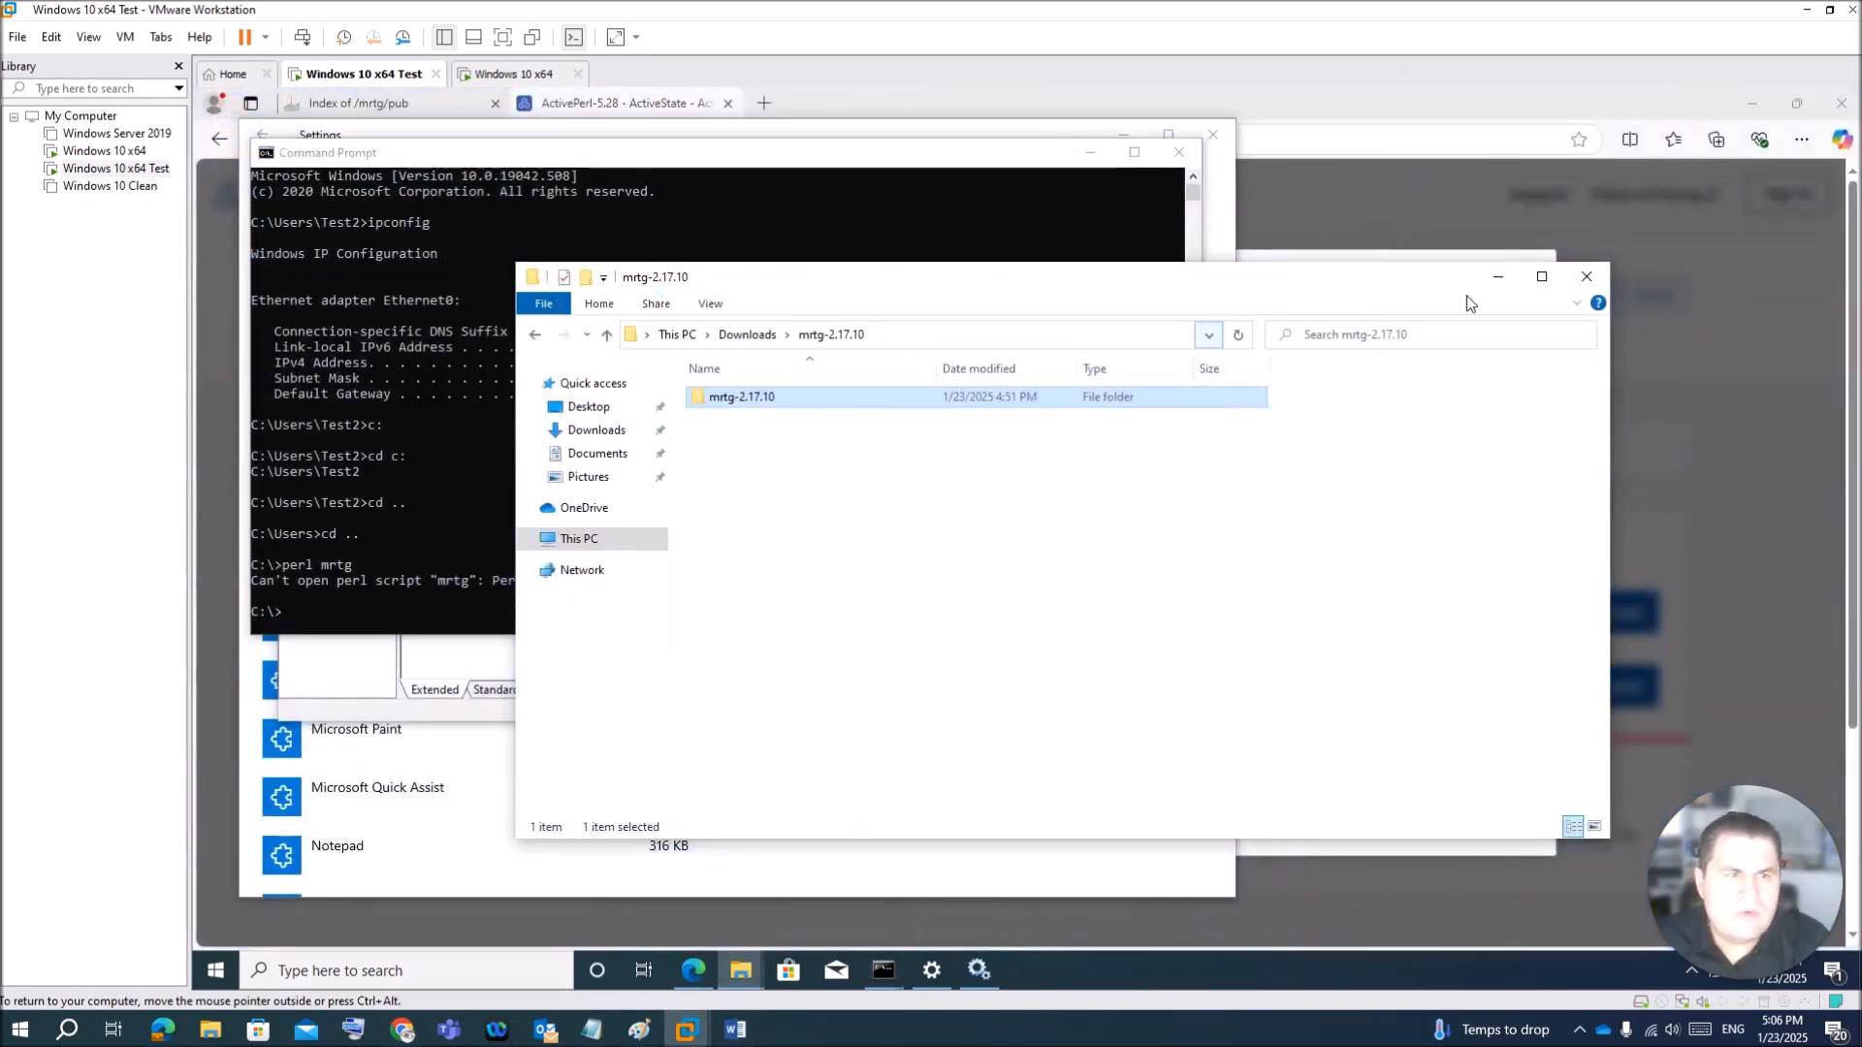
left_click(1585, 279)
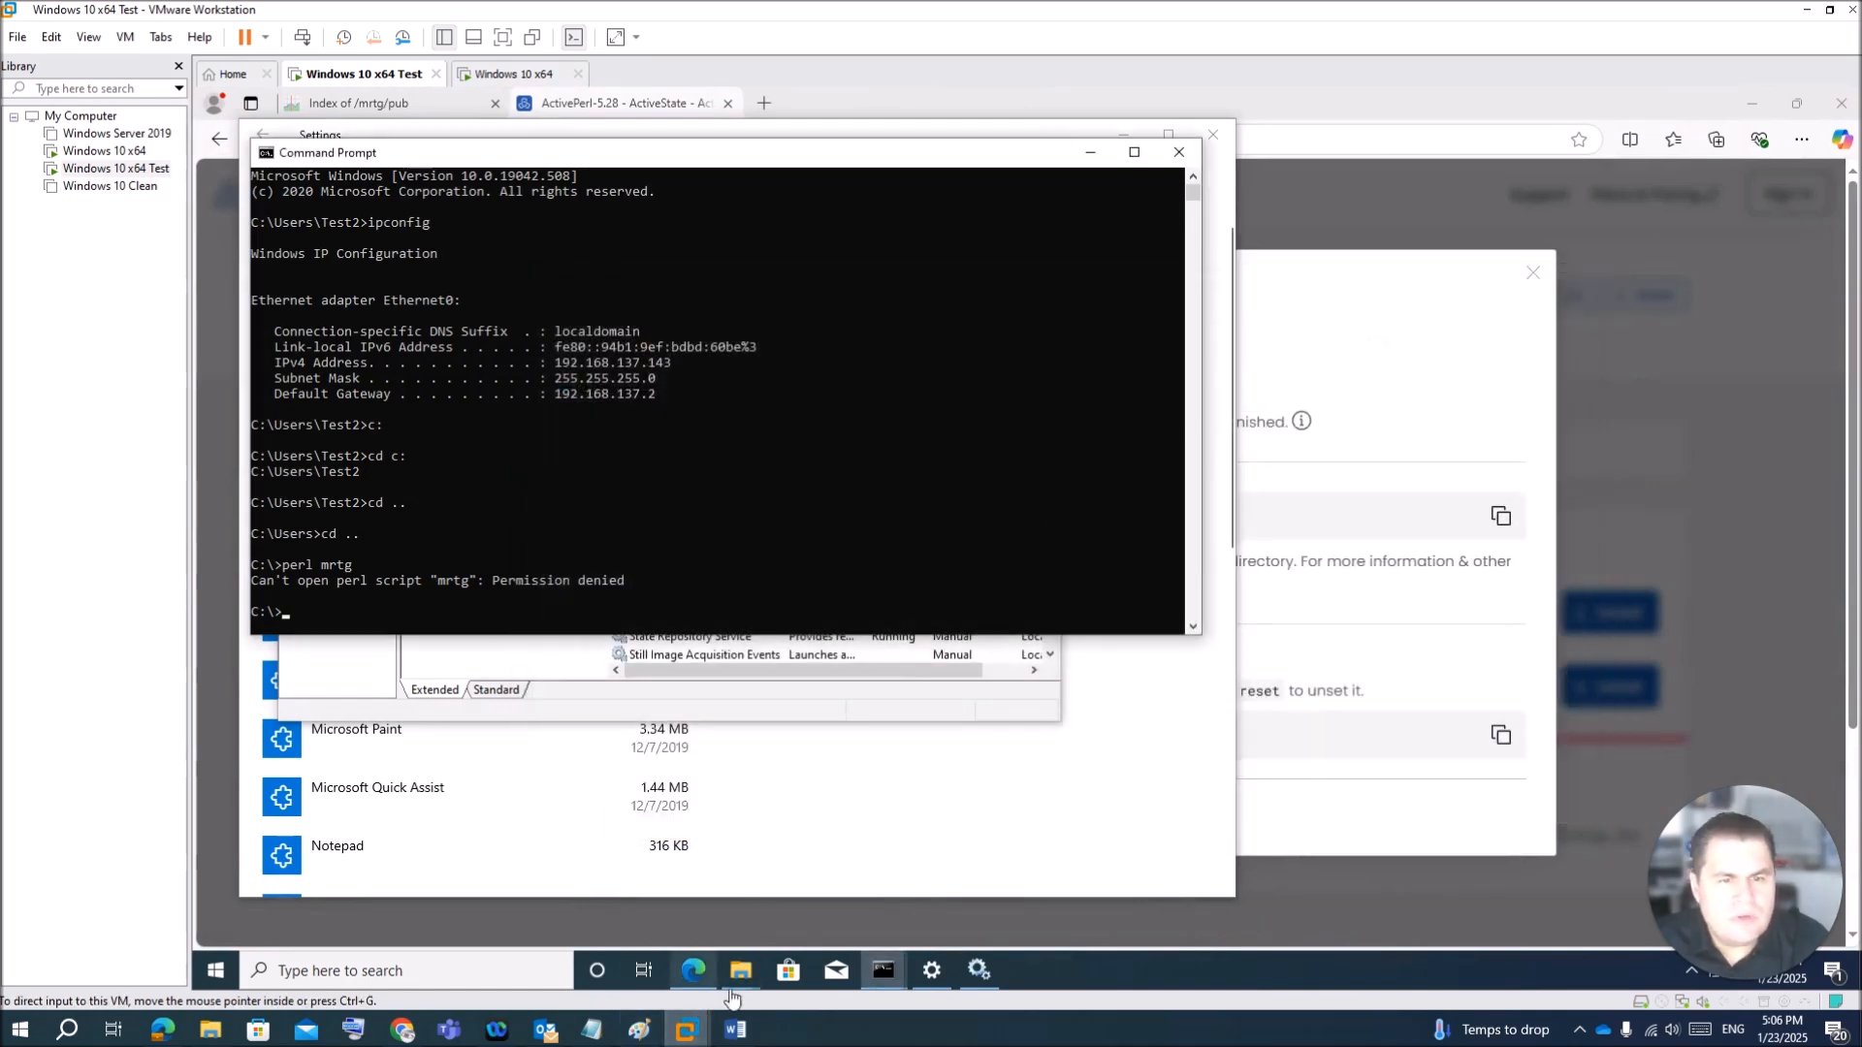
mouse_move(741, 972)
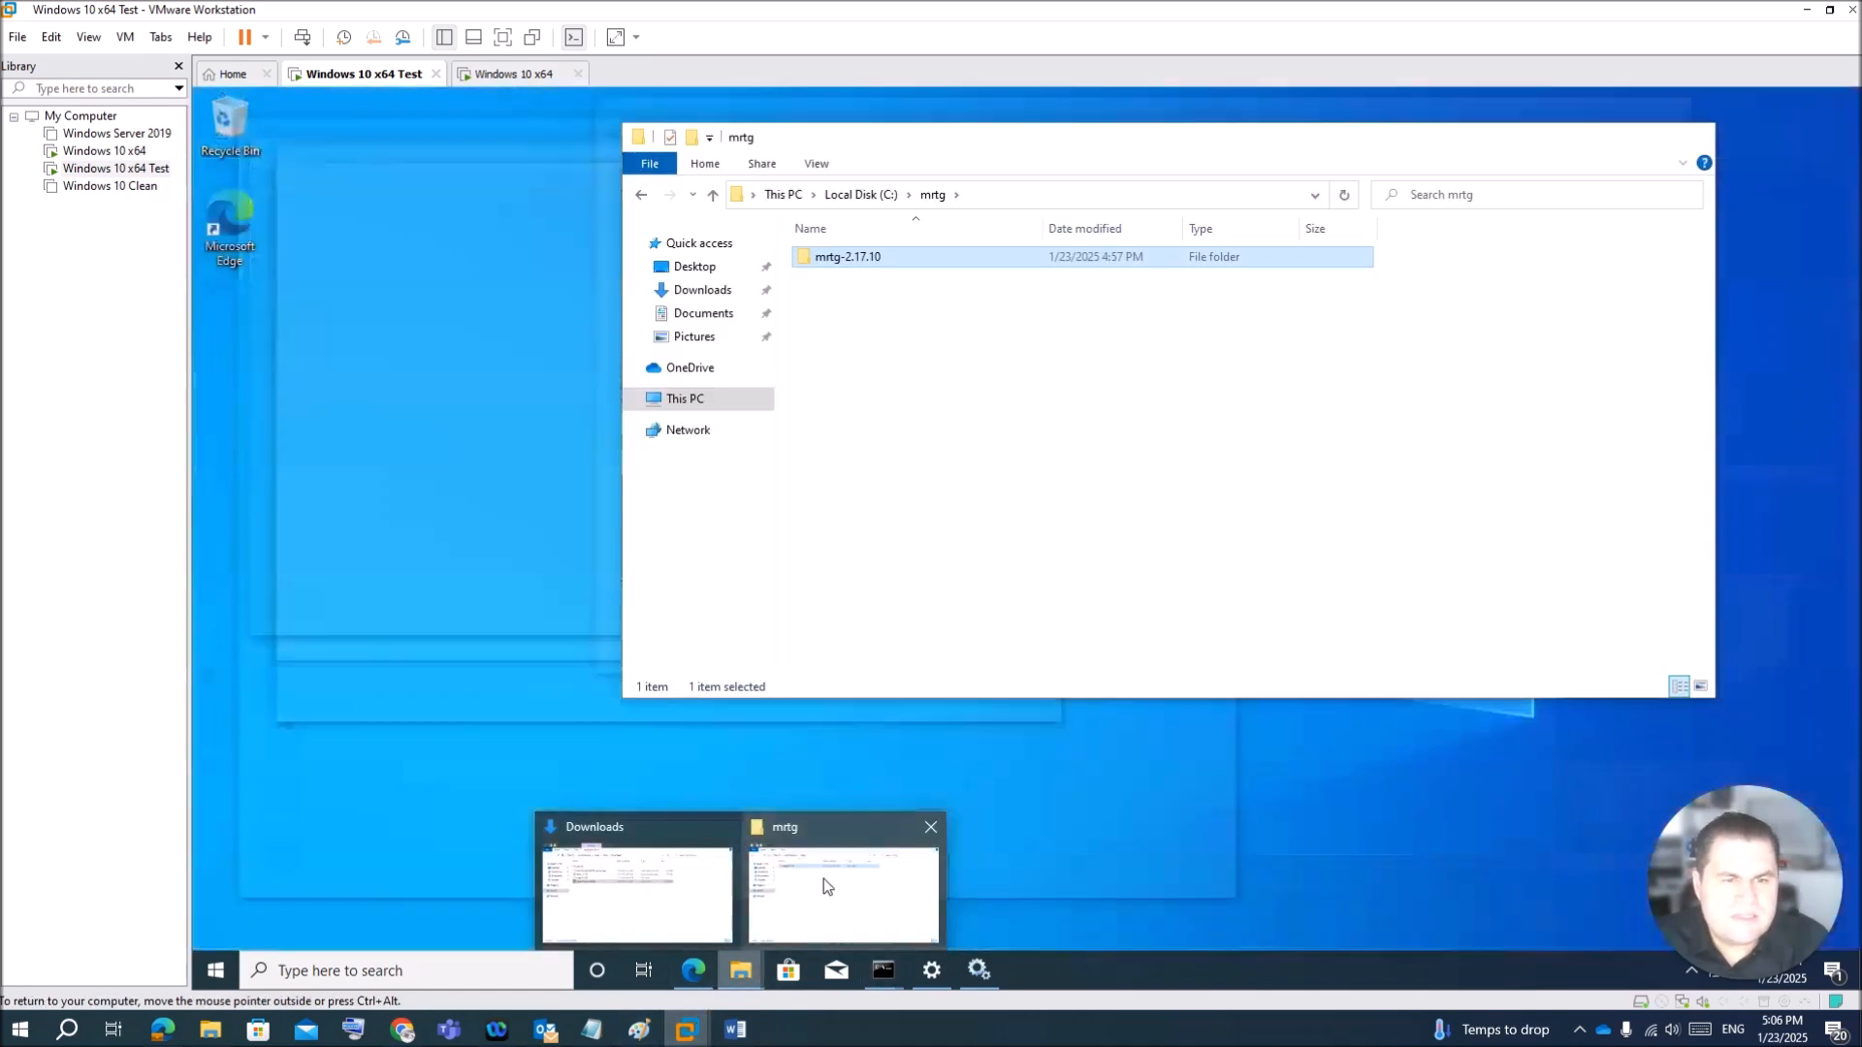
left_click(823, 879)
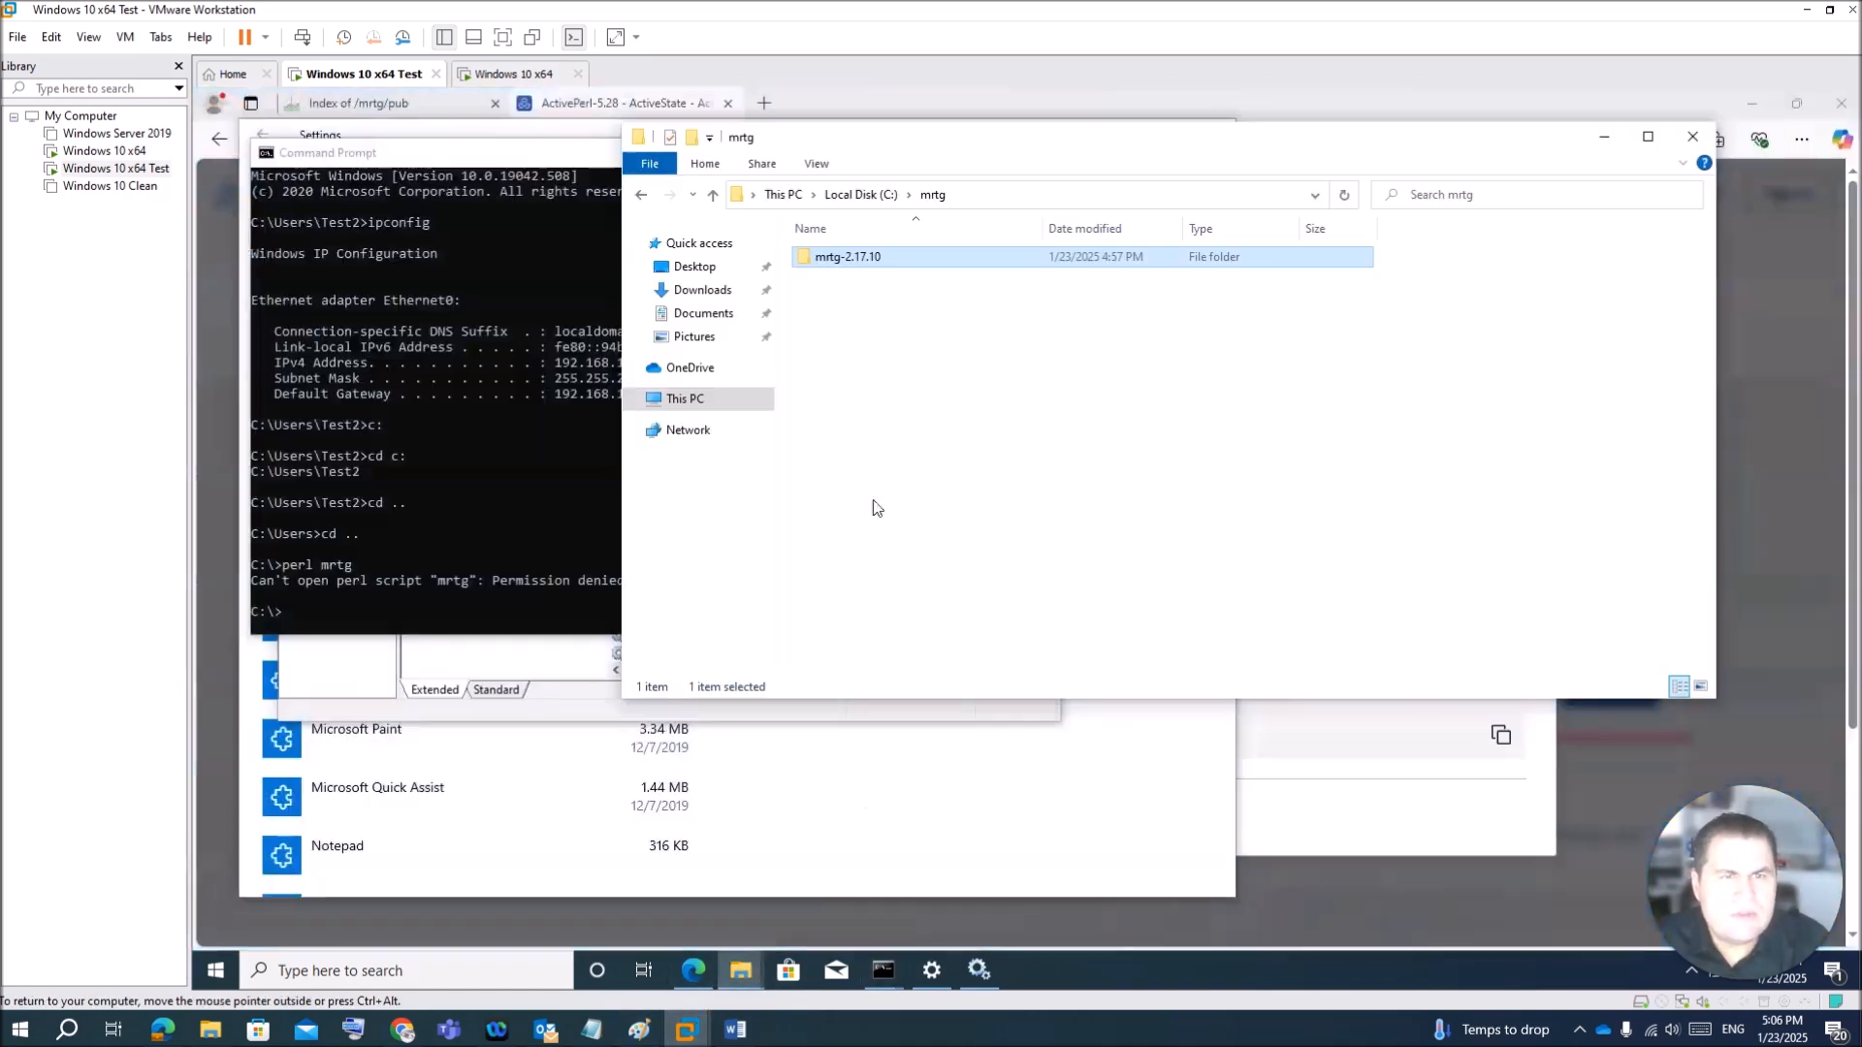
left_click(978, 193)
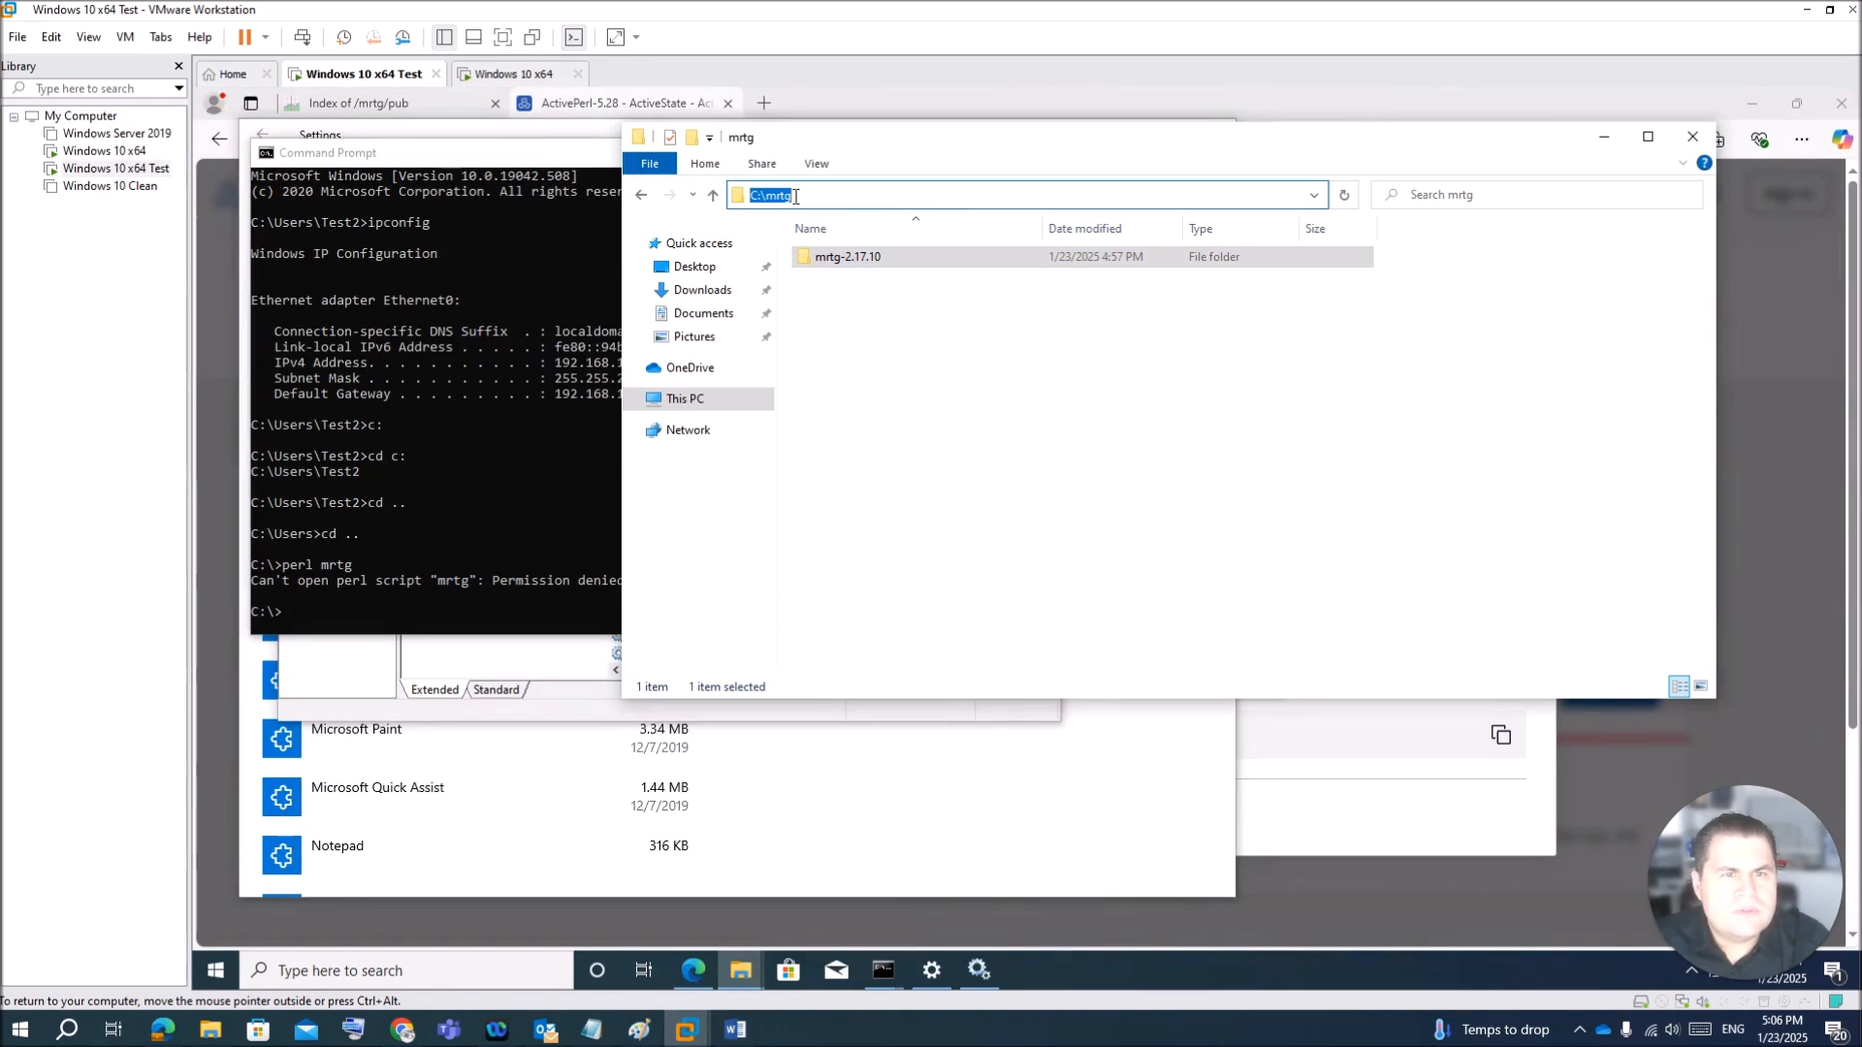
double_click(853, 259)
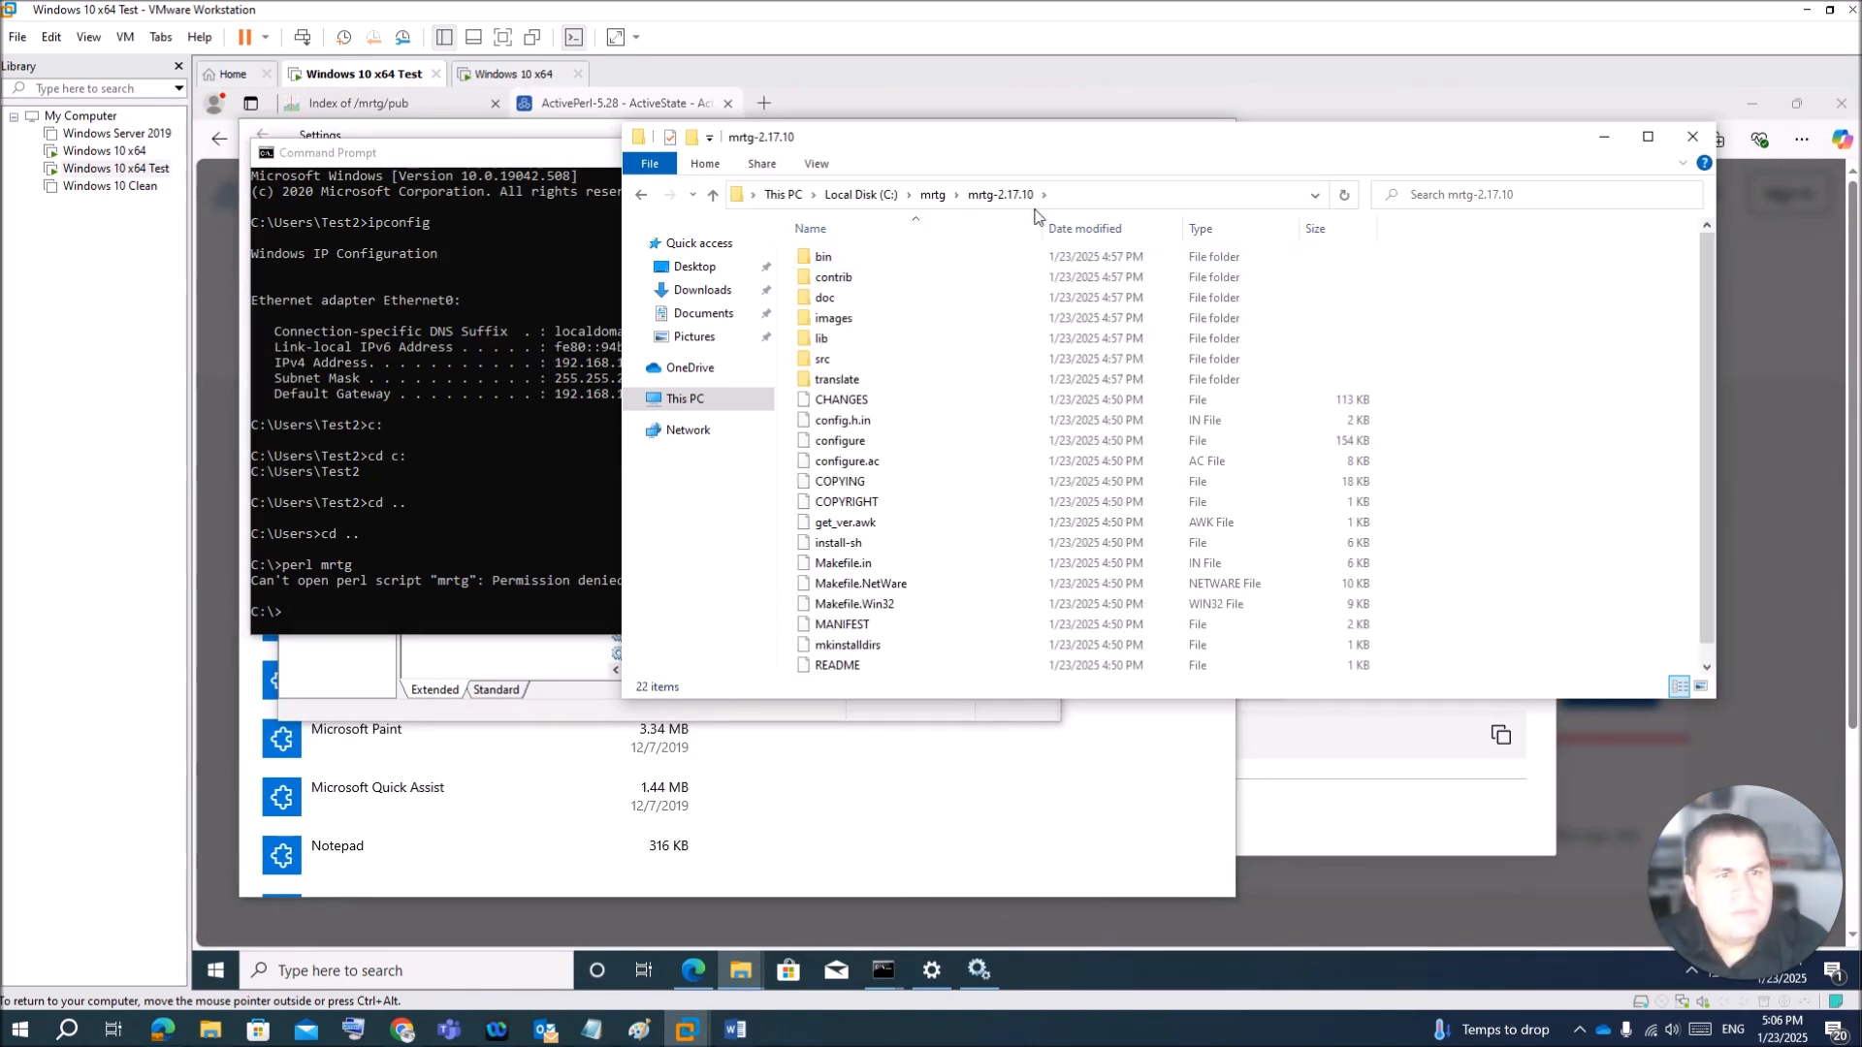
double_click(945, 260)
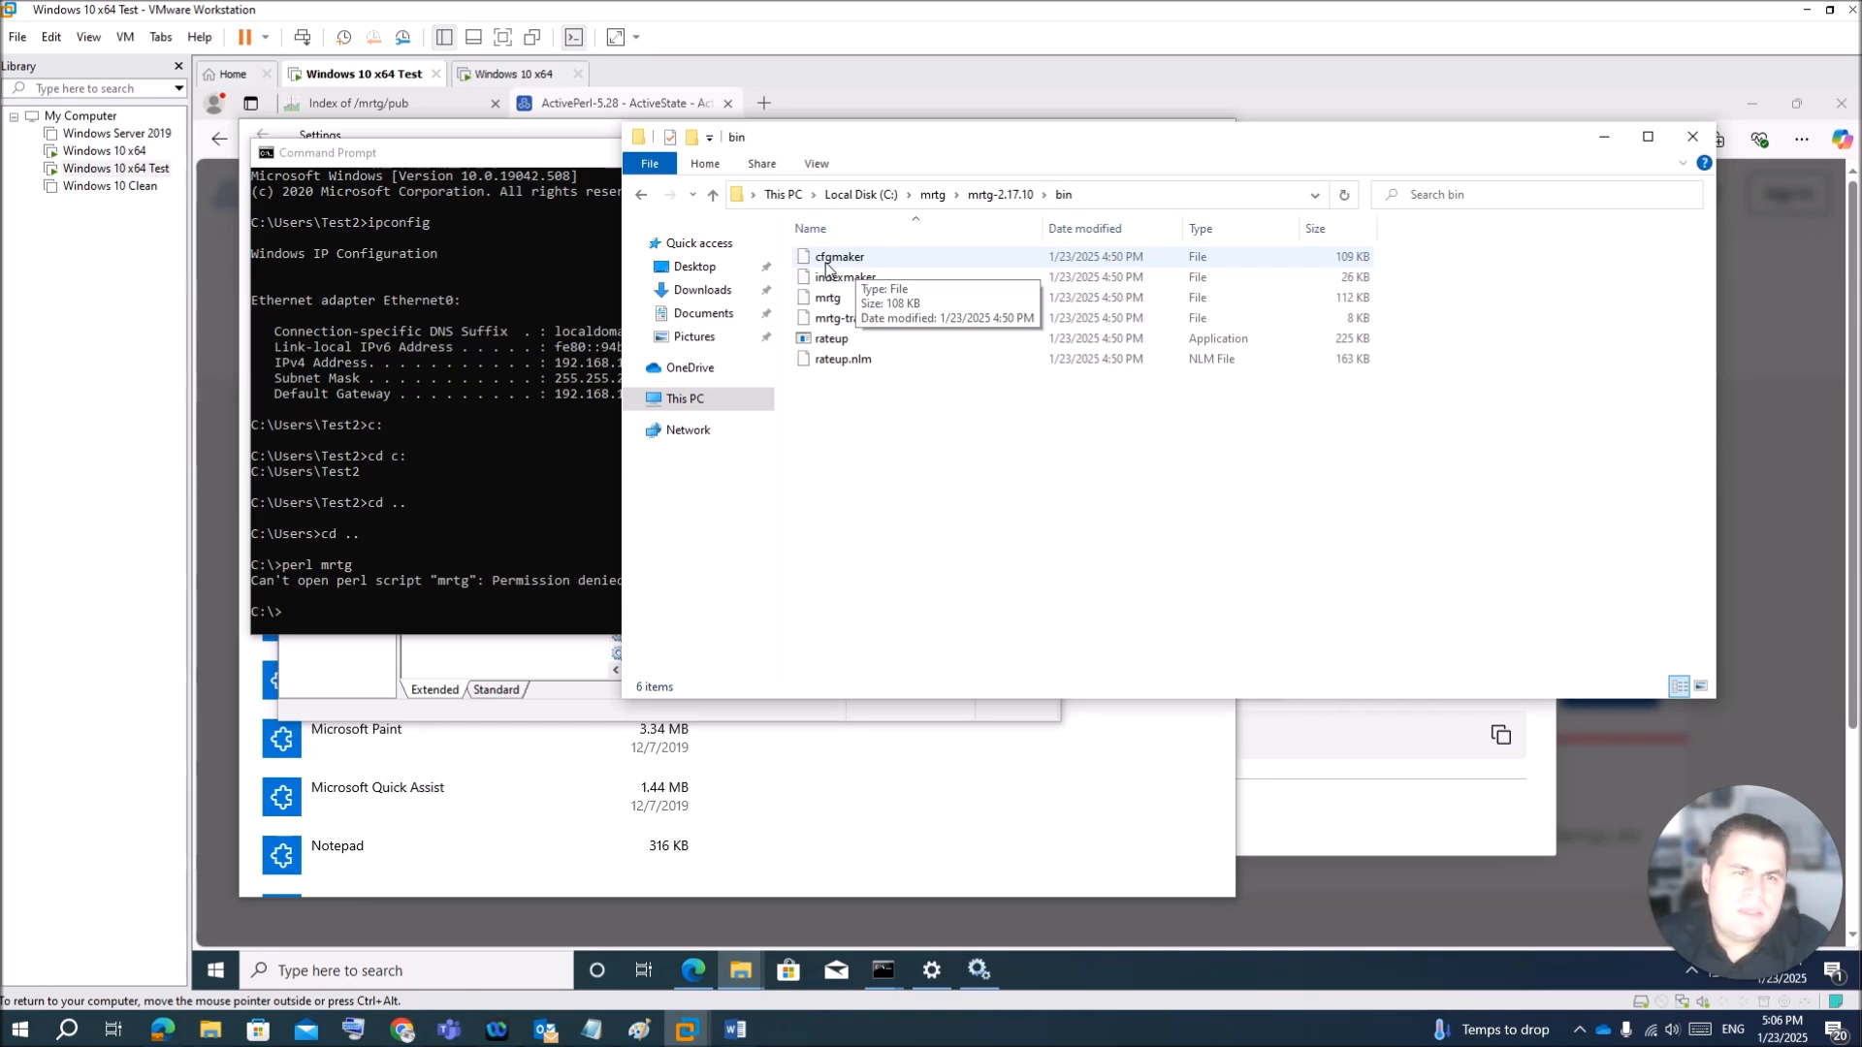
Step: Launch cmd directly in the mrtg-2.17.10 bin folder and close the older Command Prompt window
right_click(1132, 195)
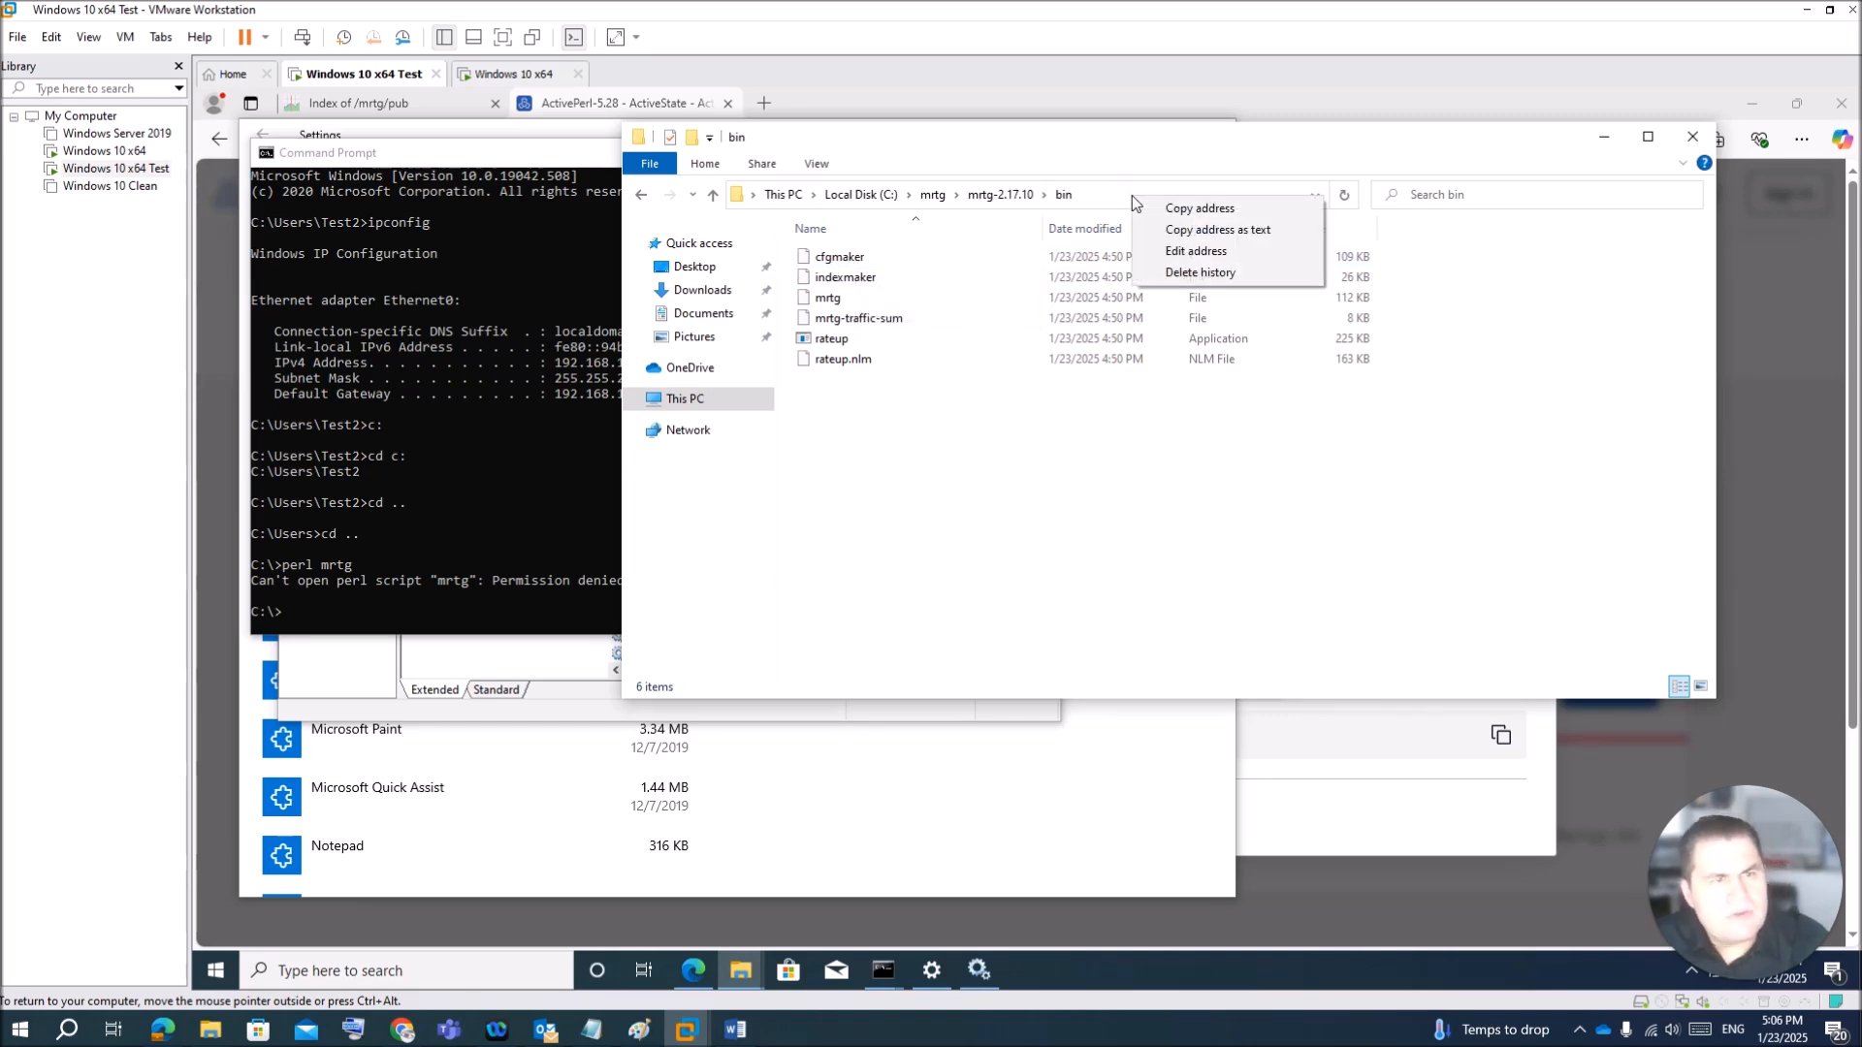
left_click(1125, 195)
type("c")
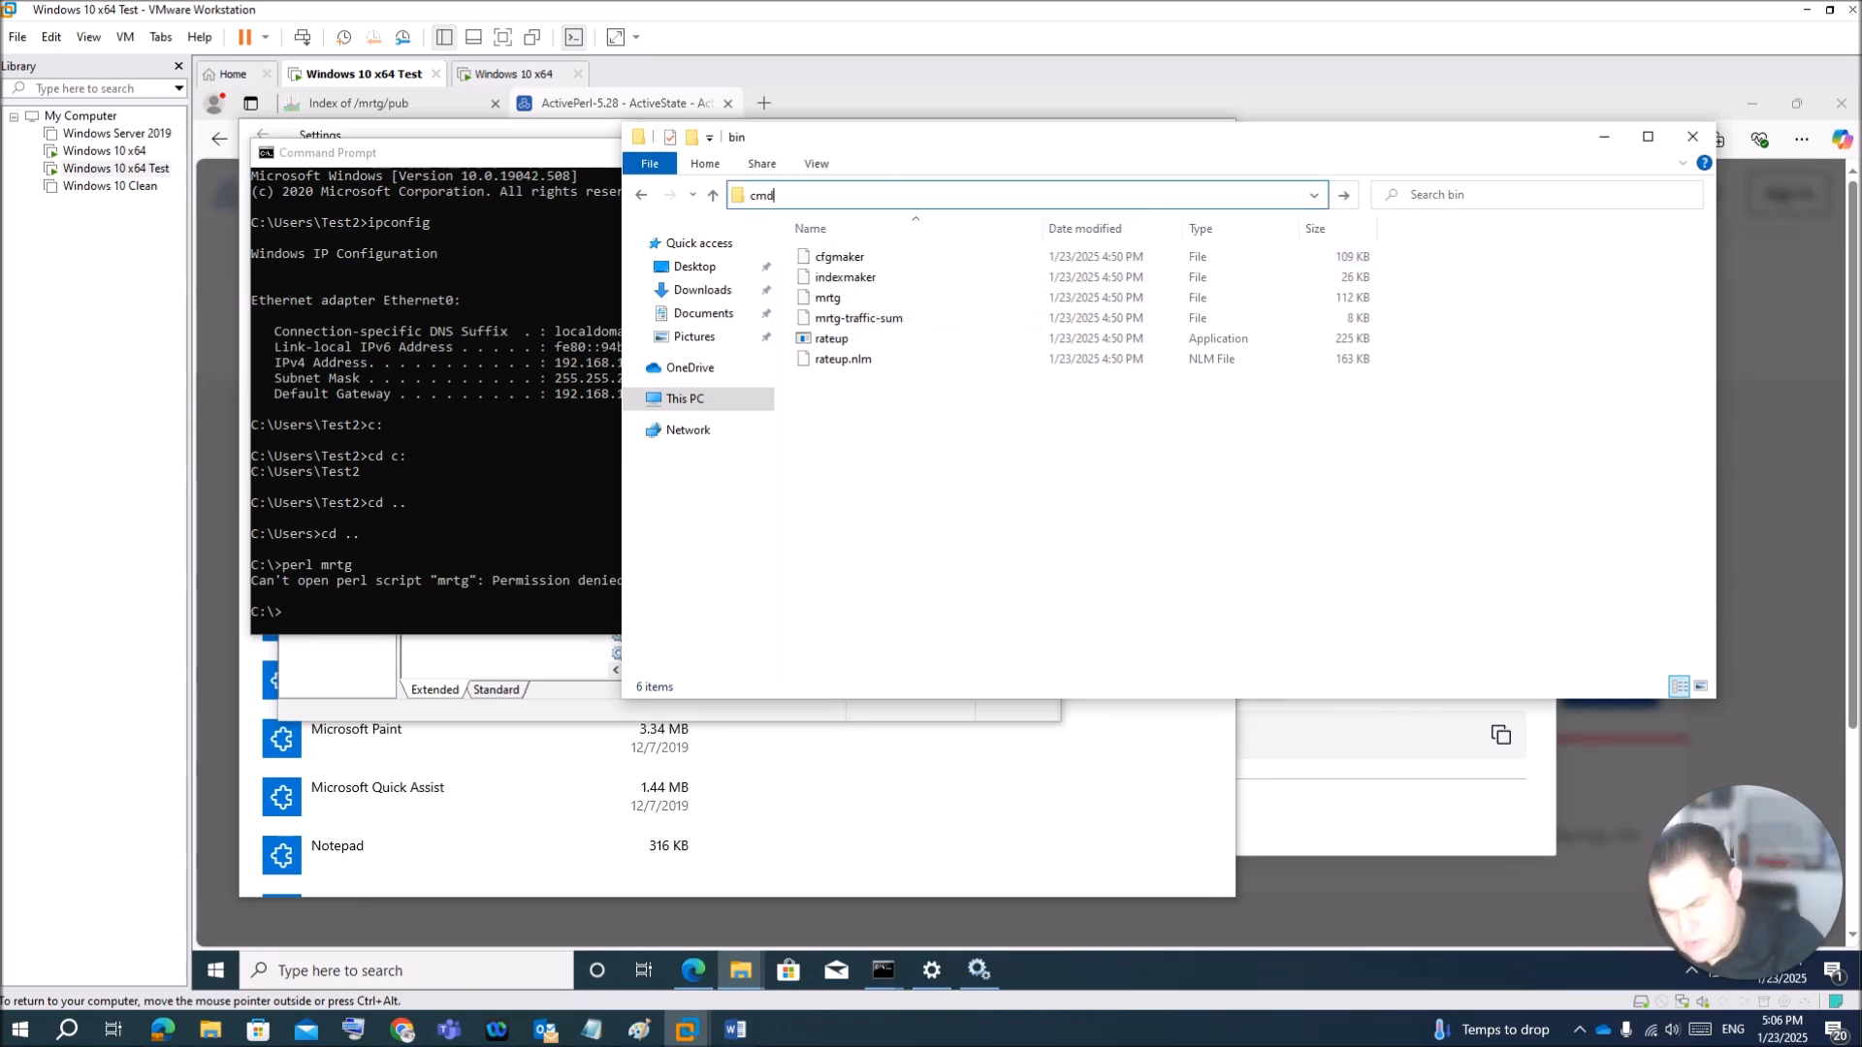
type("md")
key("Return")
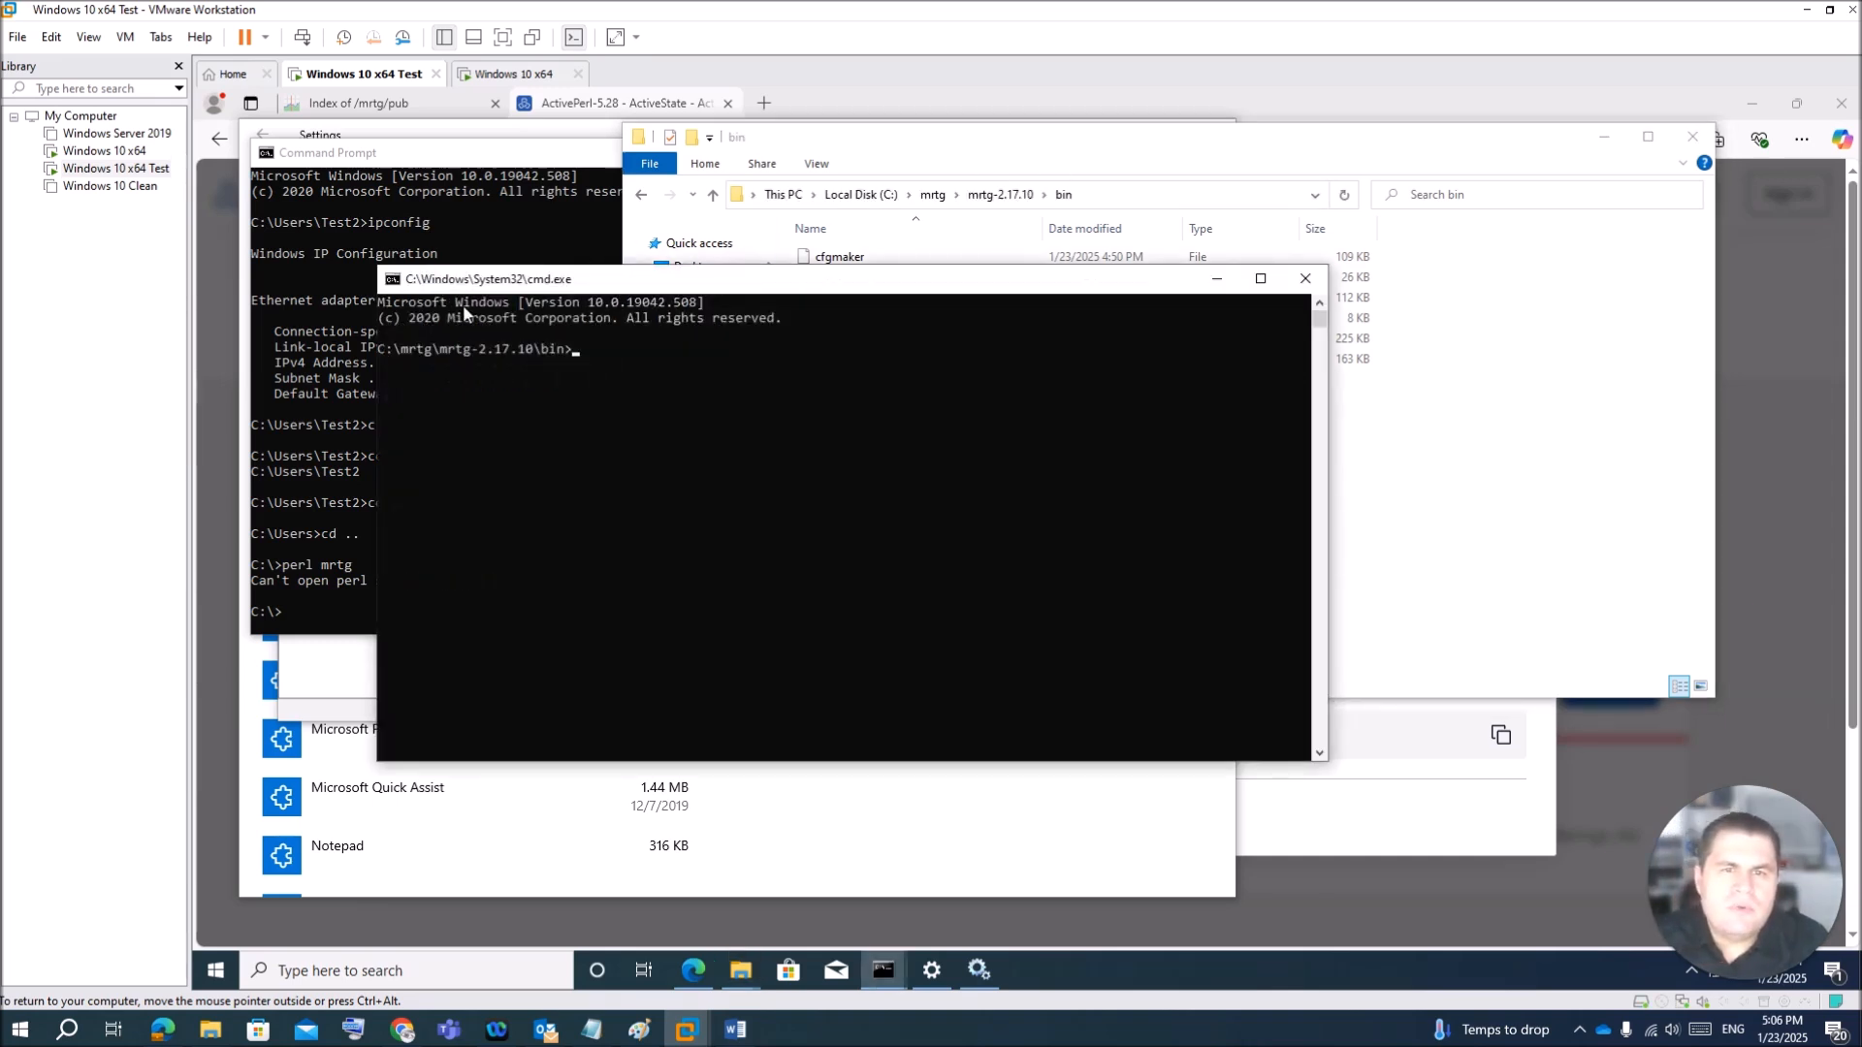
left_click(545, 155)
left_click(1179, 153)
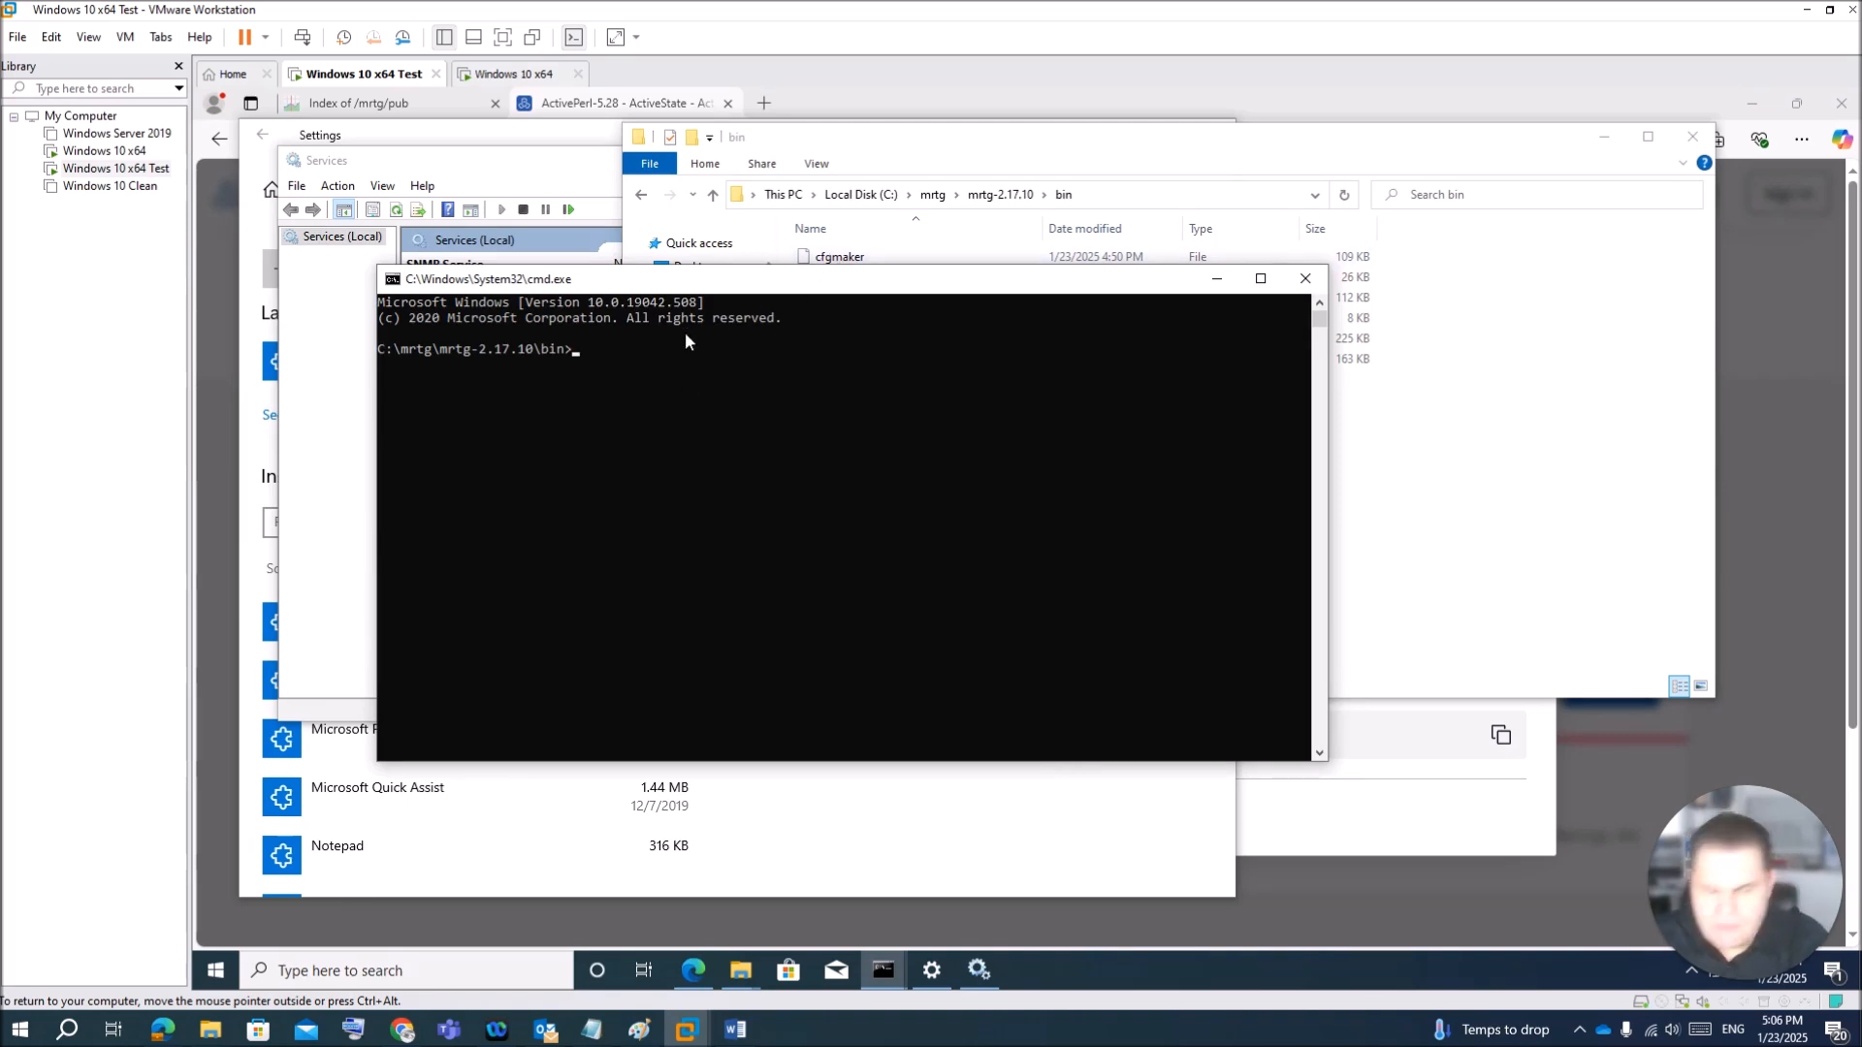
Step: In the bin folder's command window, run perl cfgmaker public@localhost with the global option "WorkDir: c:"
type("perl cfgmaker publ")
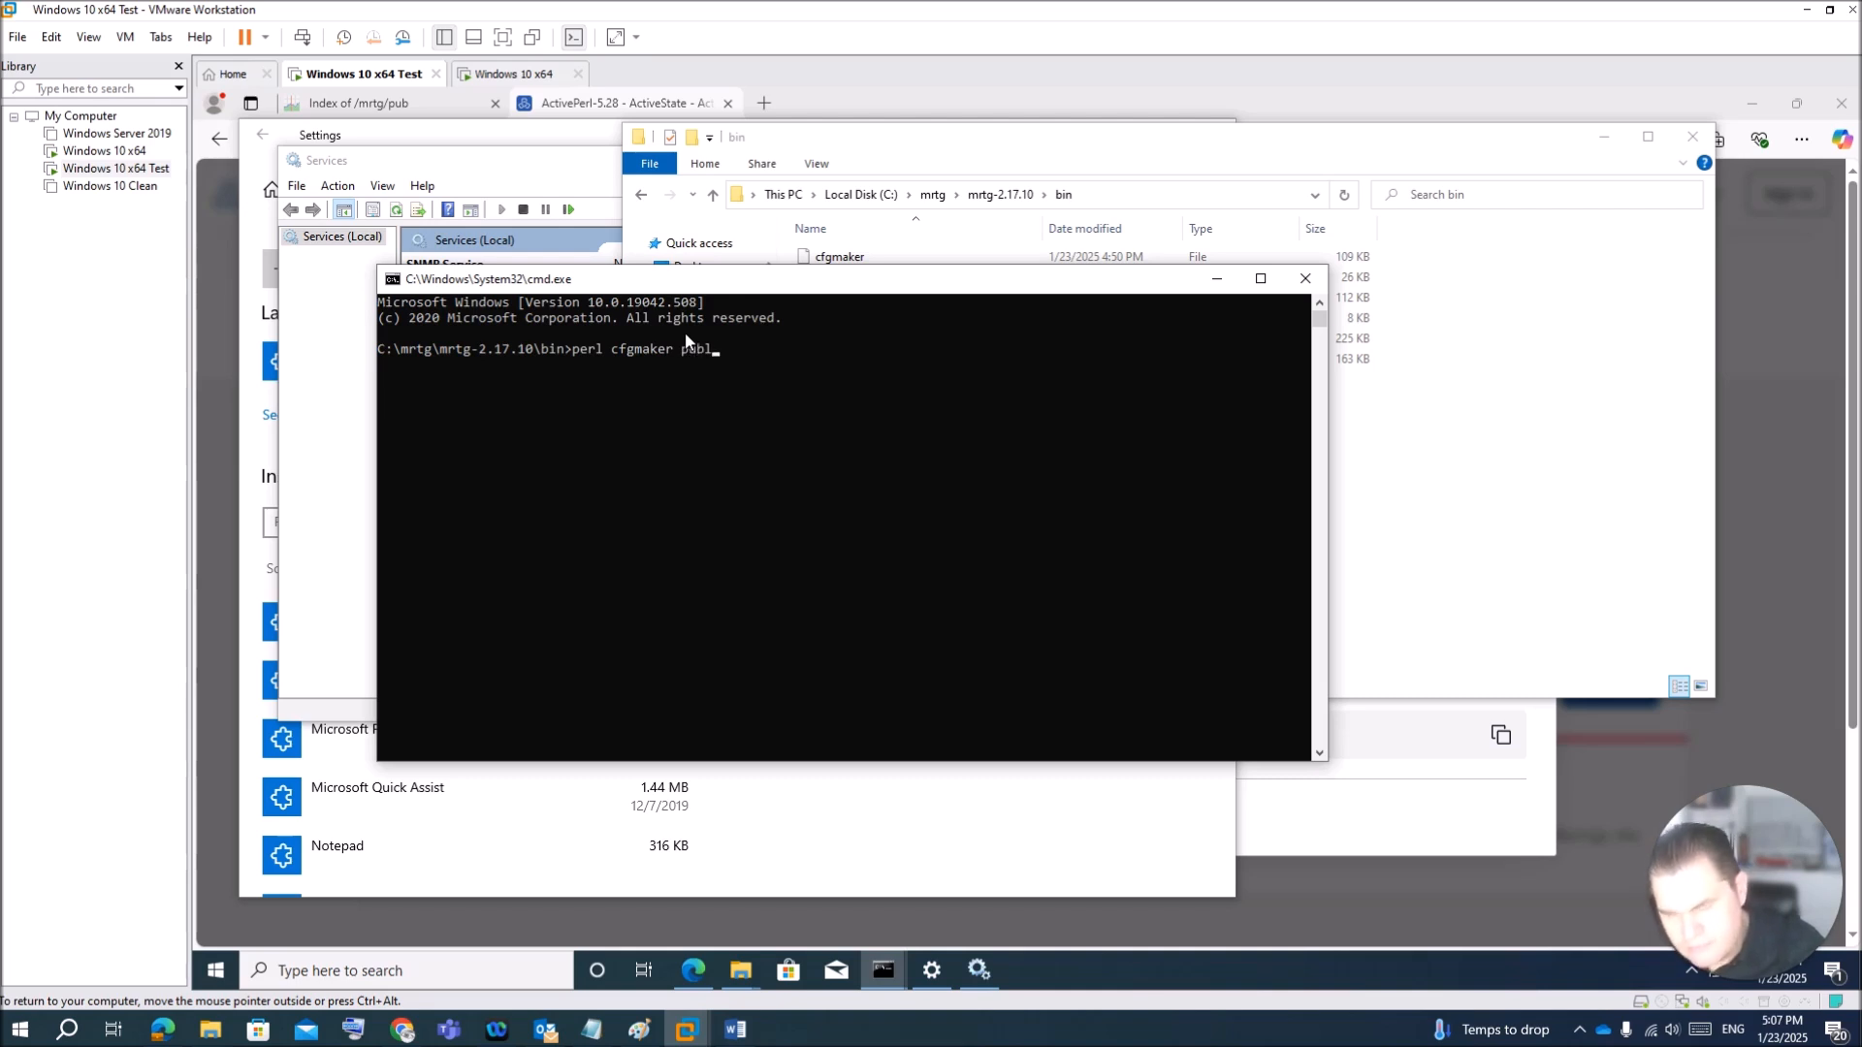
type("ic@loca")
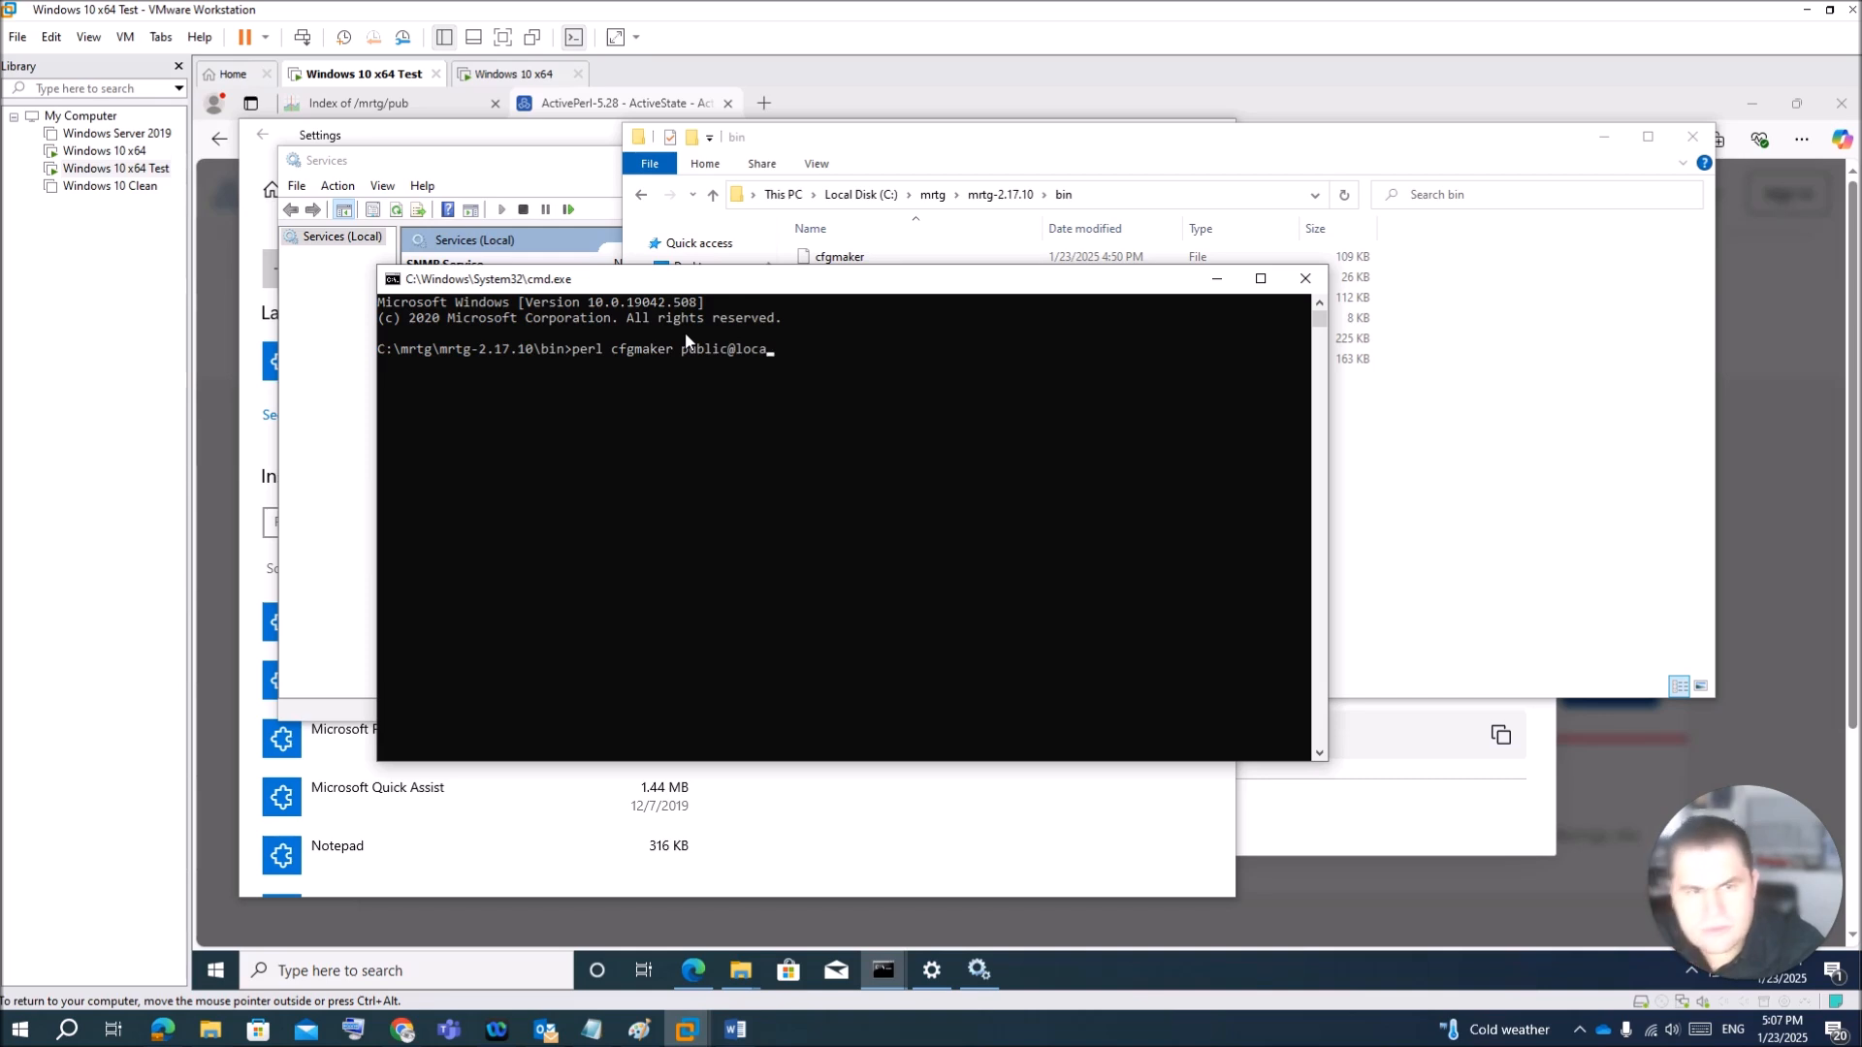
type("lhost")
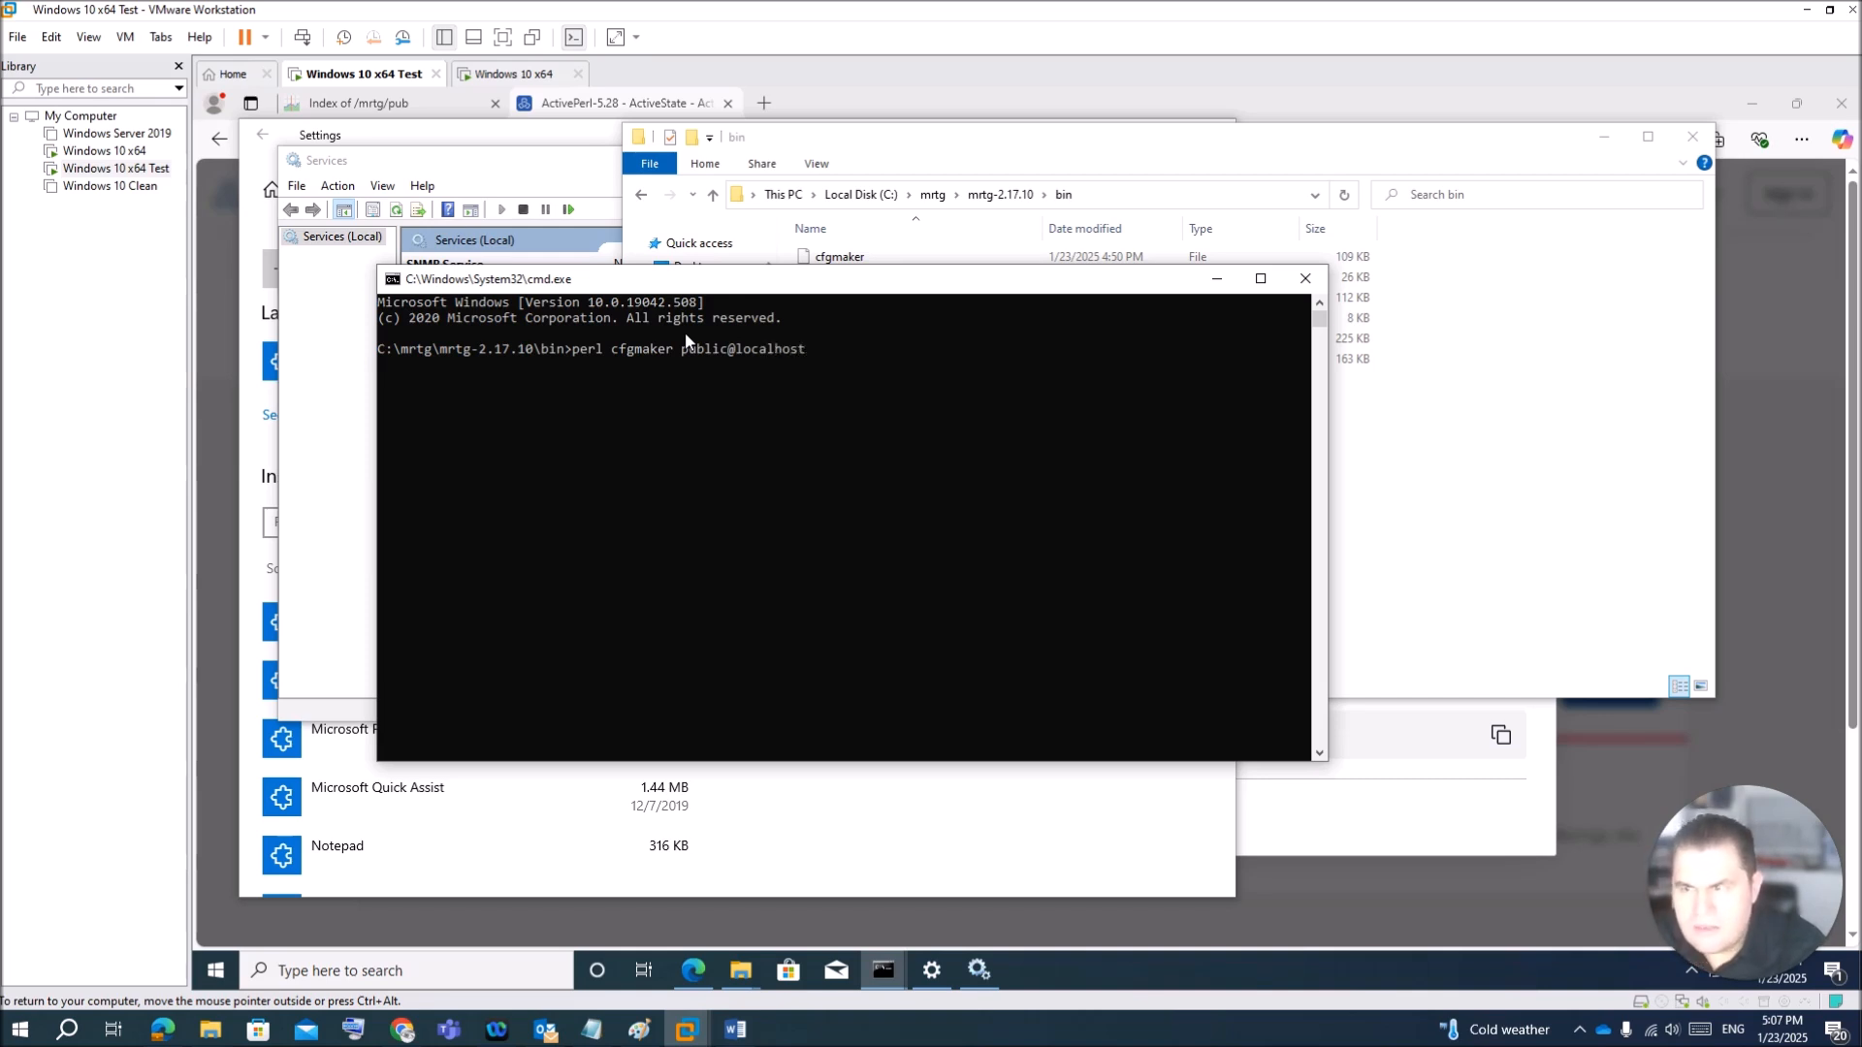
type(" --glob")
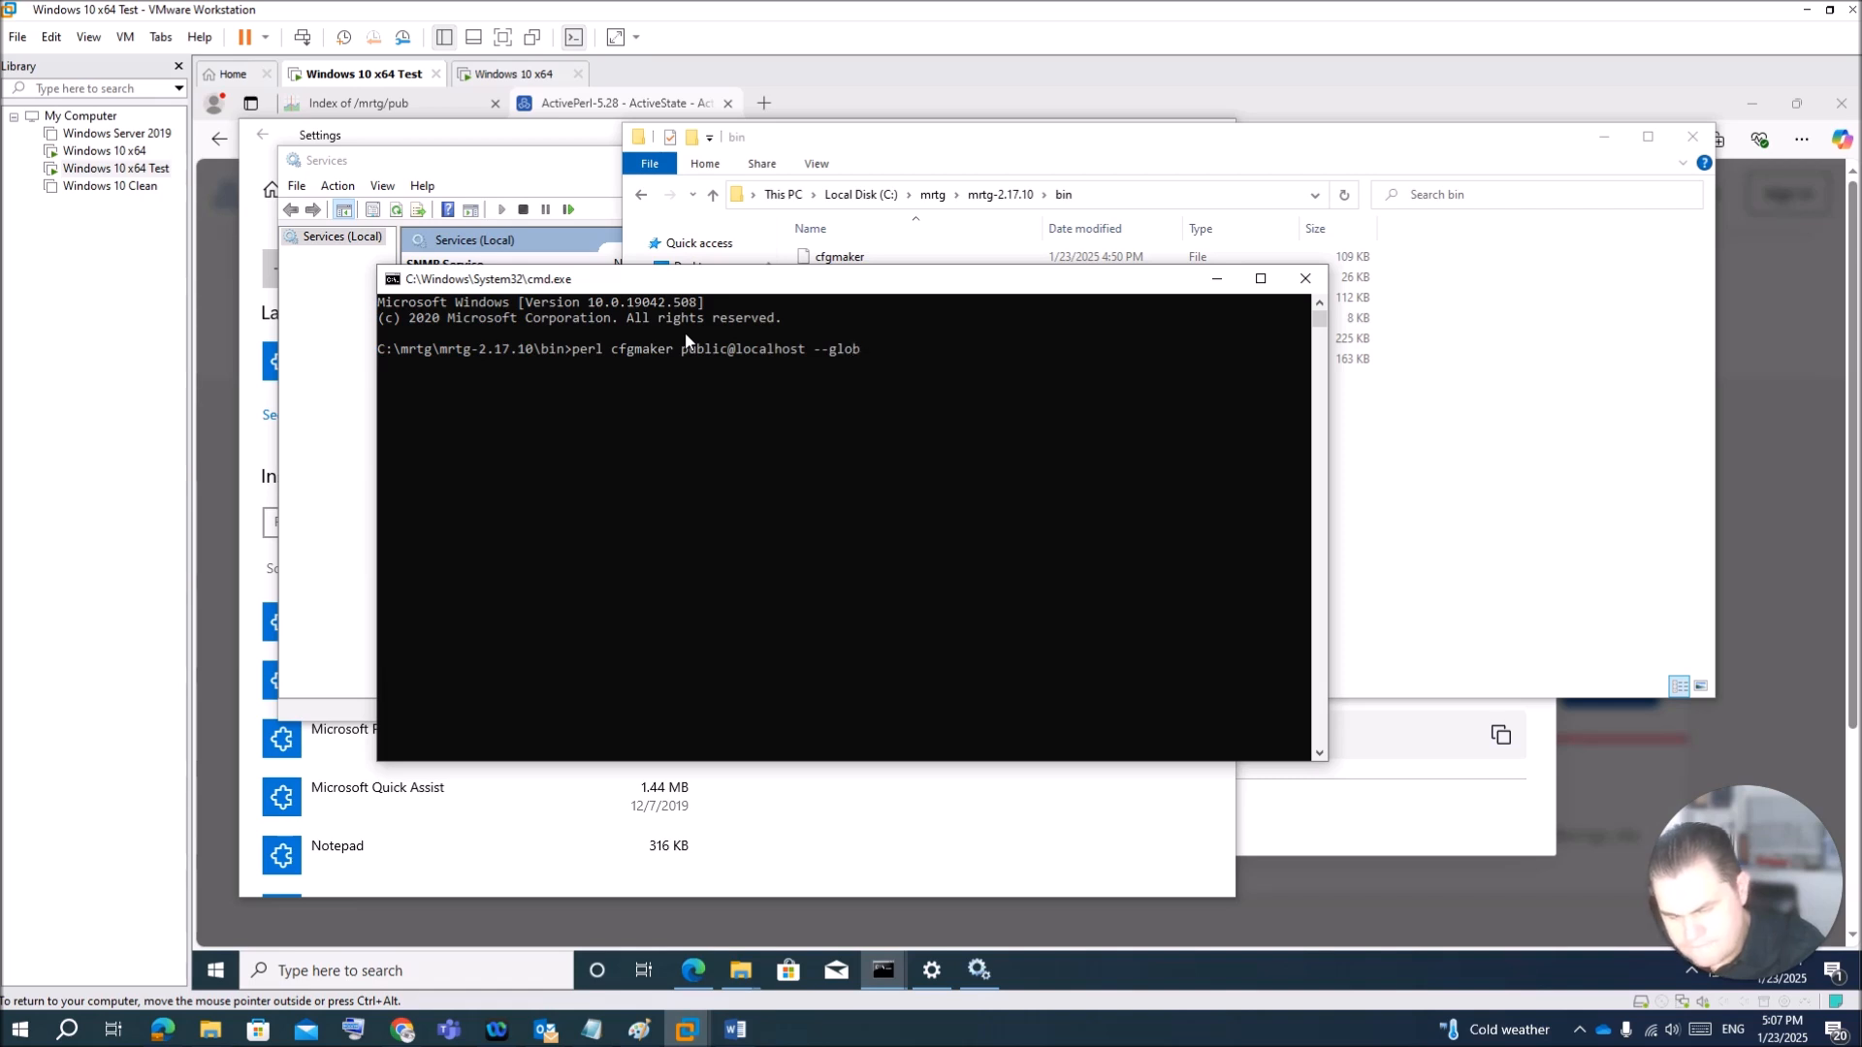
type("al \"W")
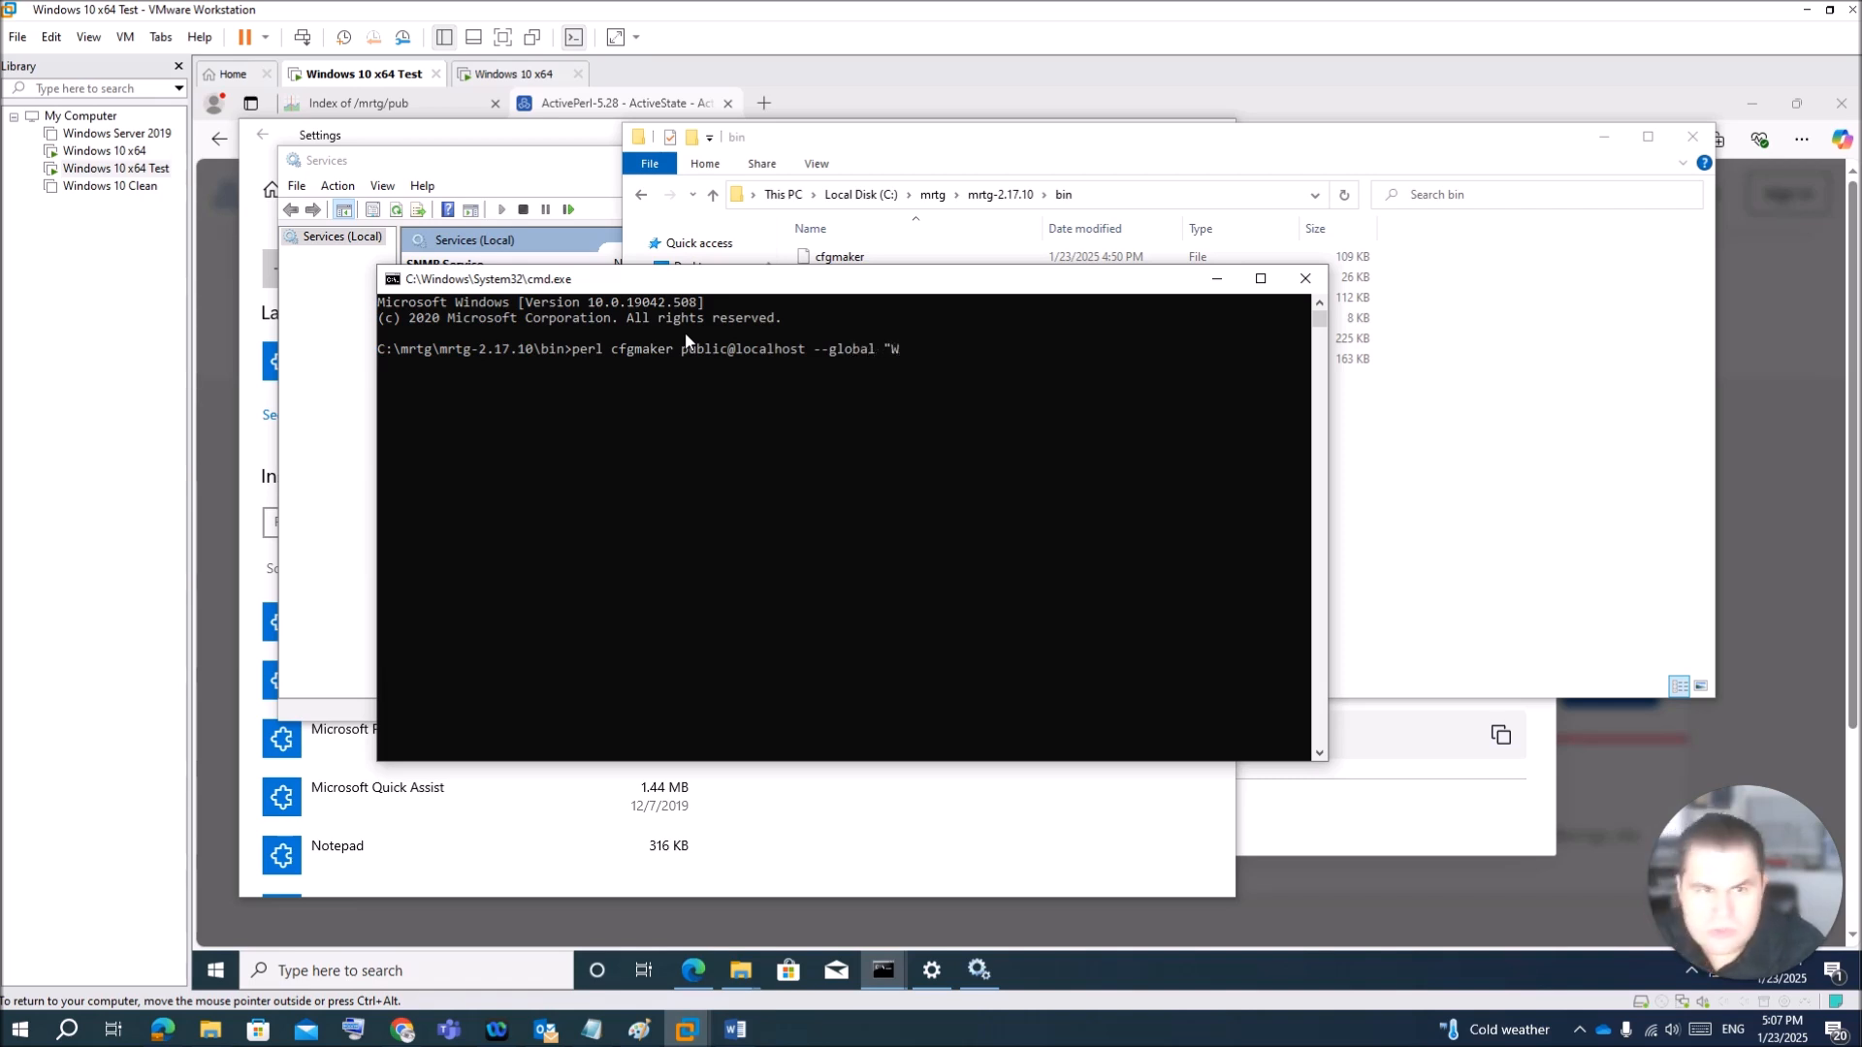
type("o")
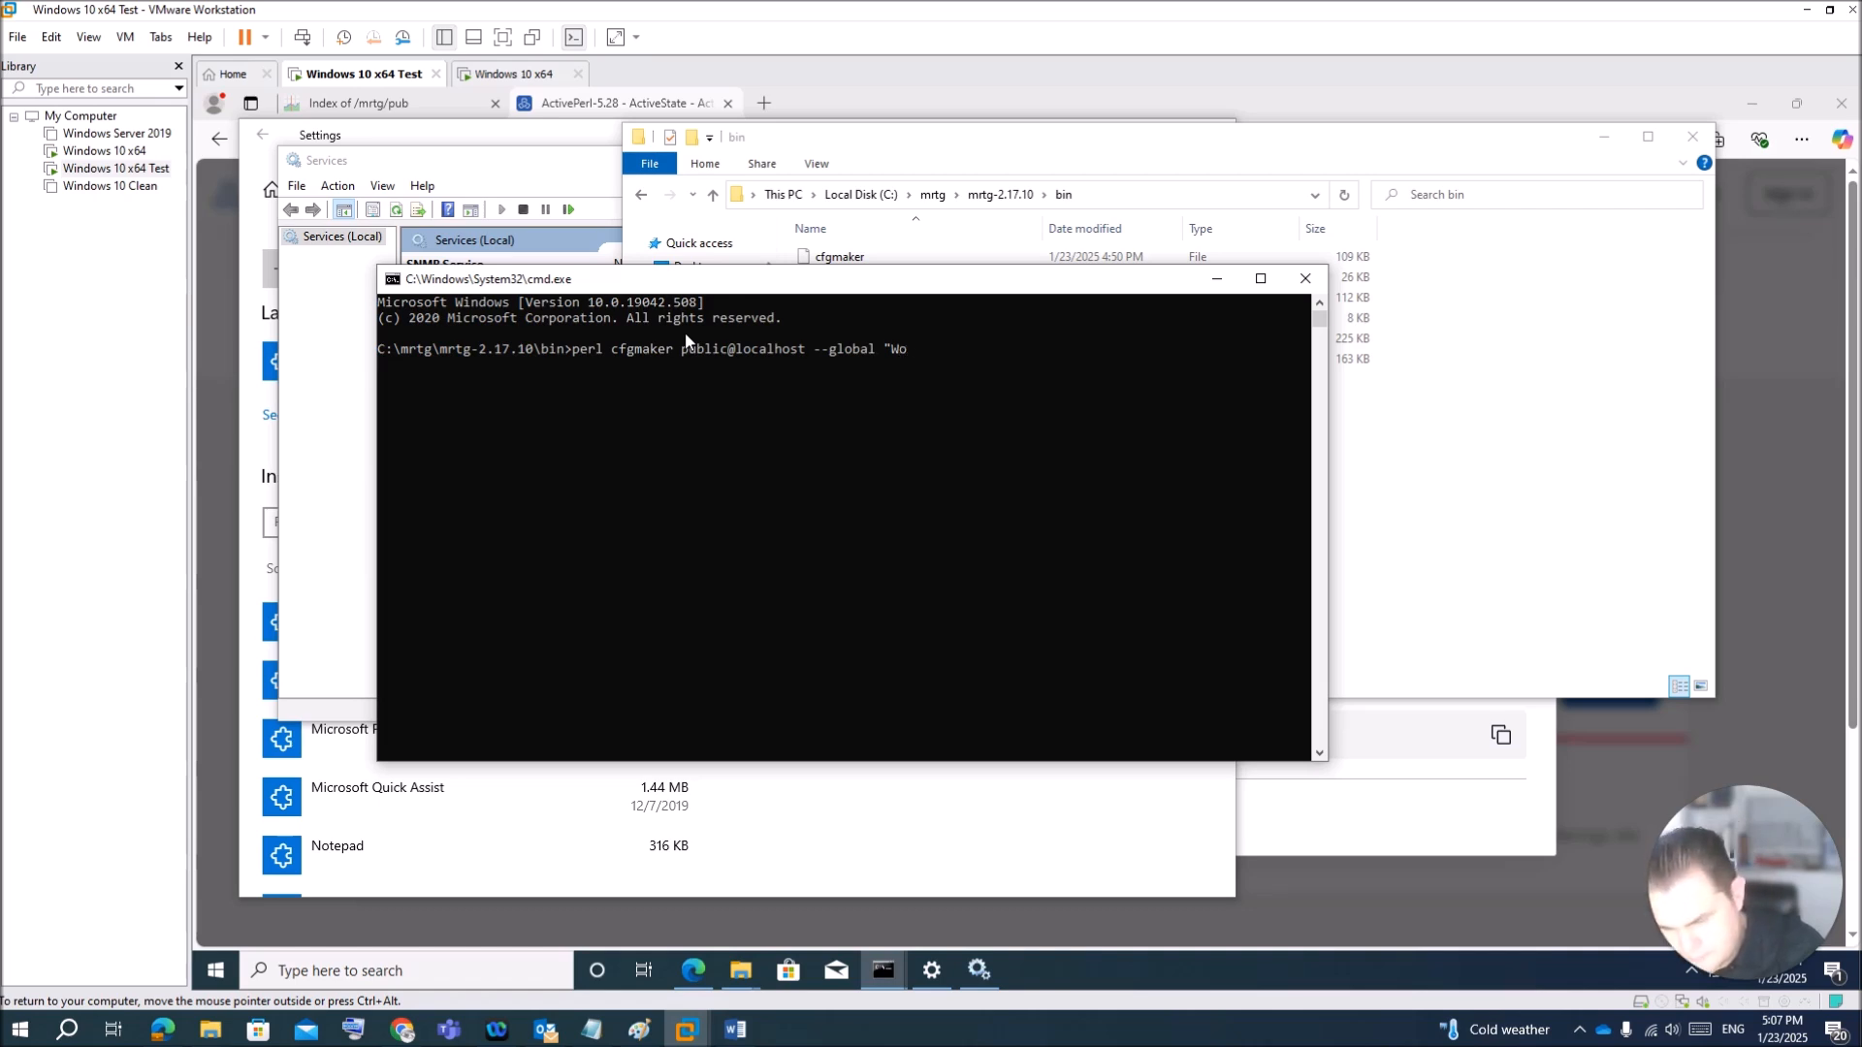
type("rkDir")
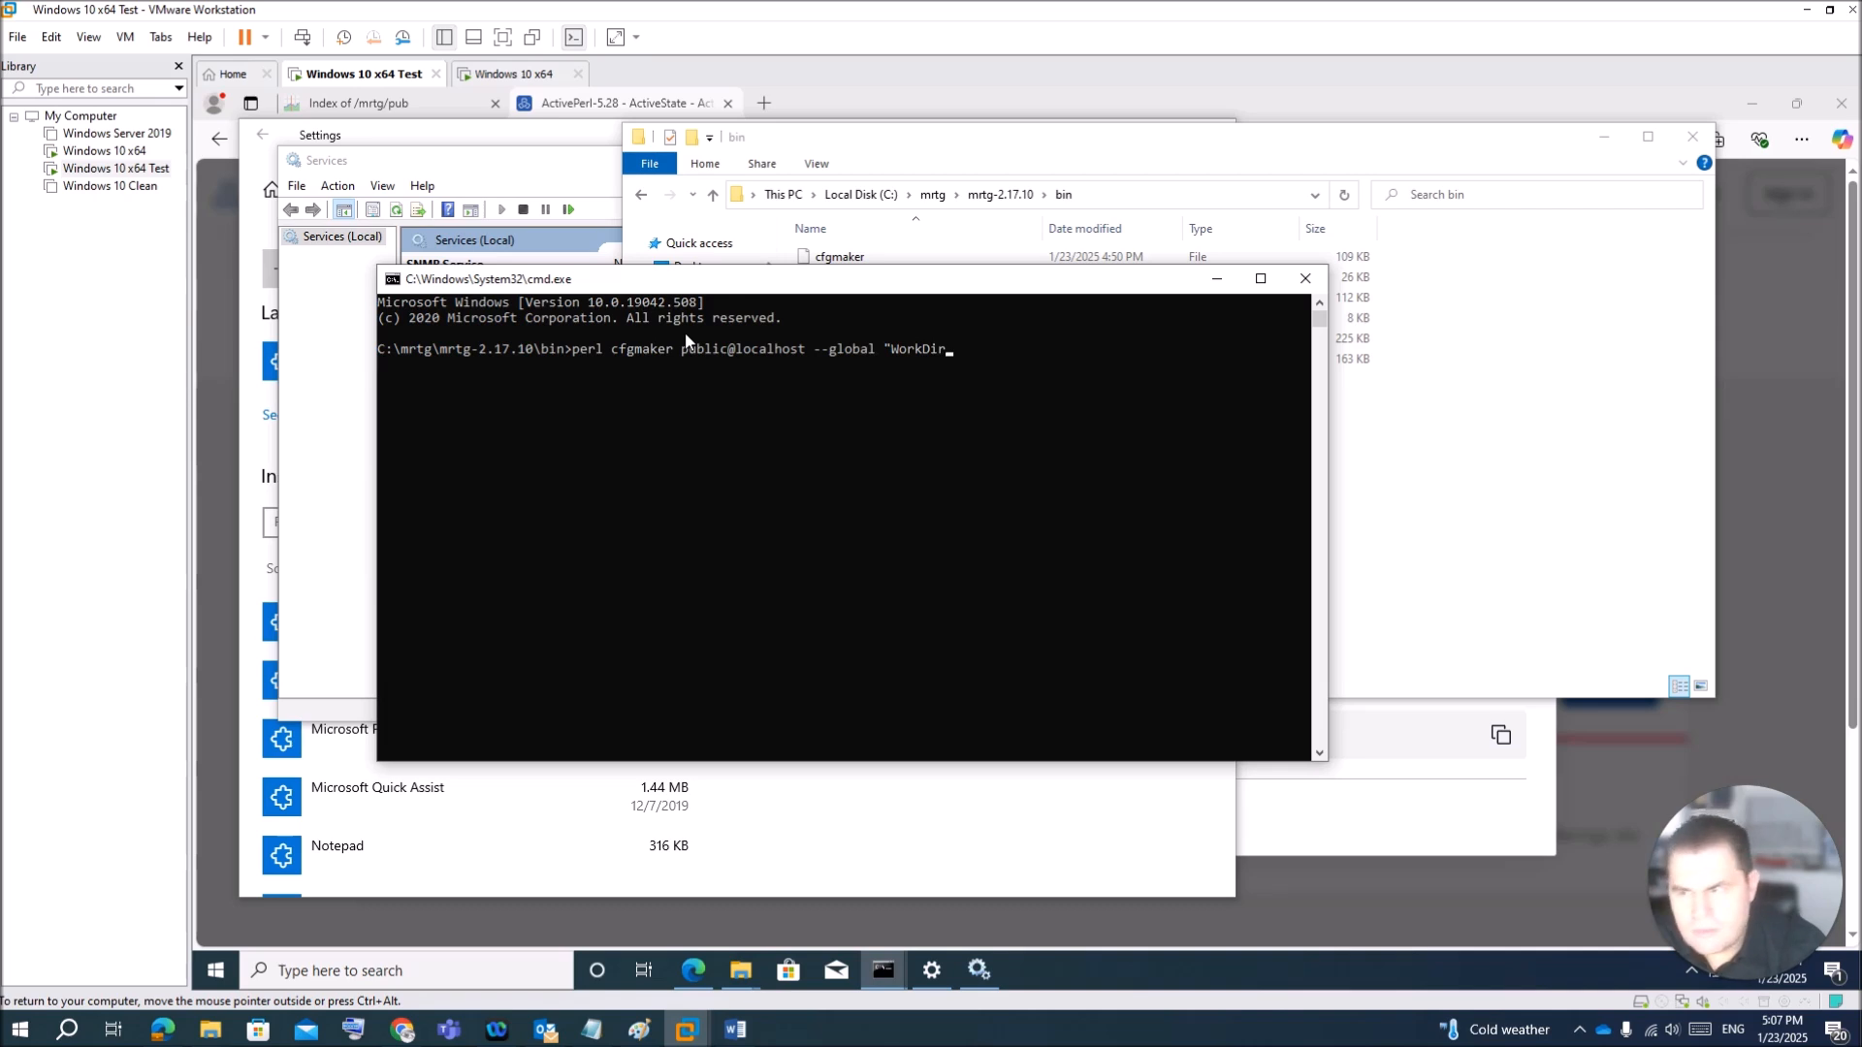
type(": C")
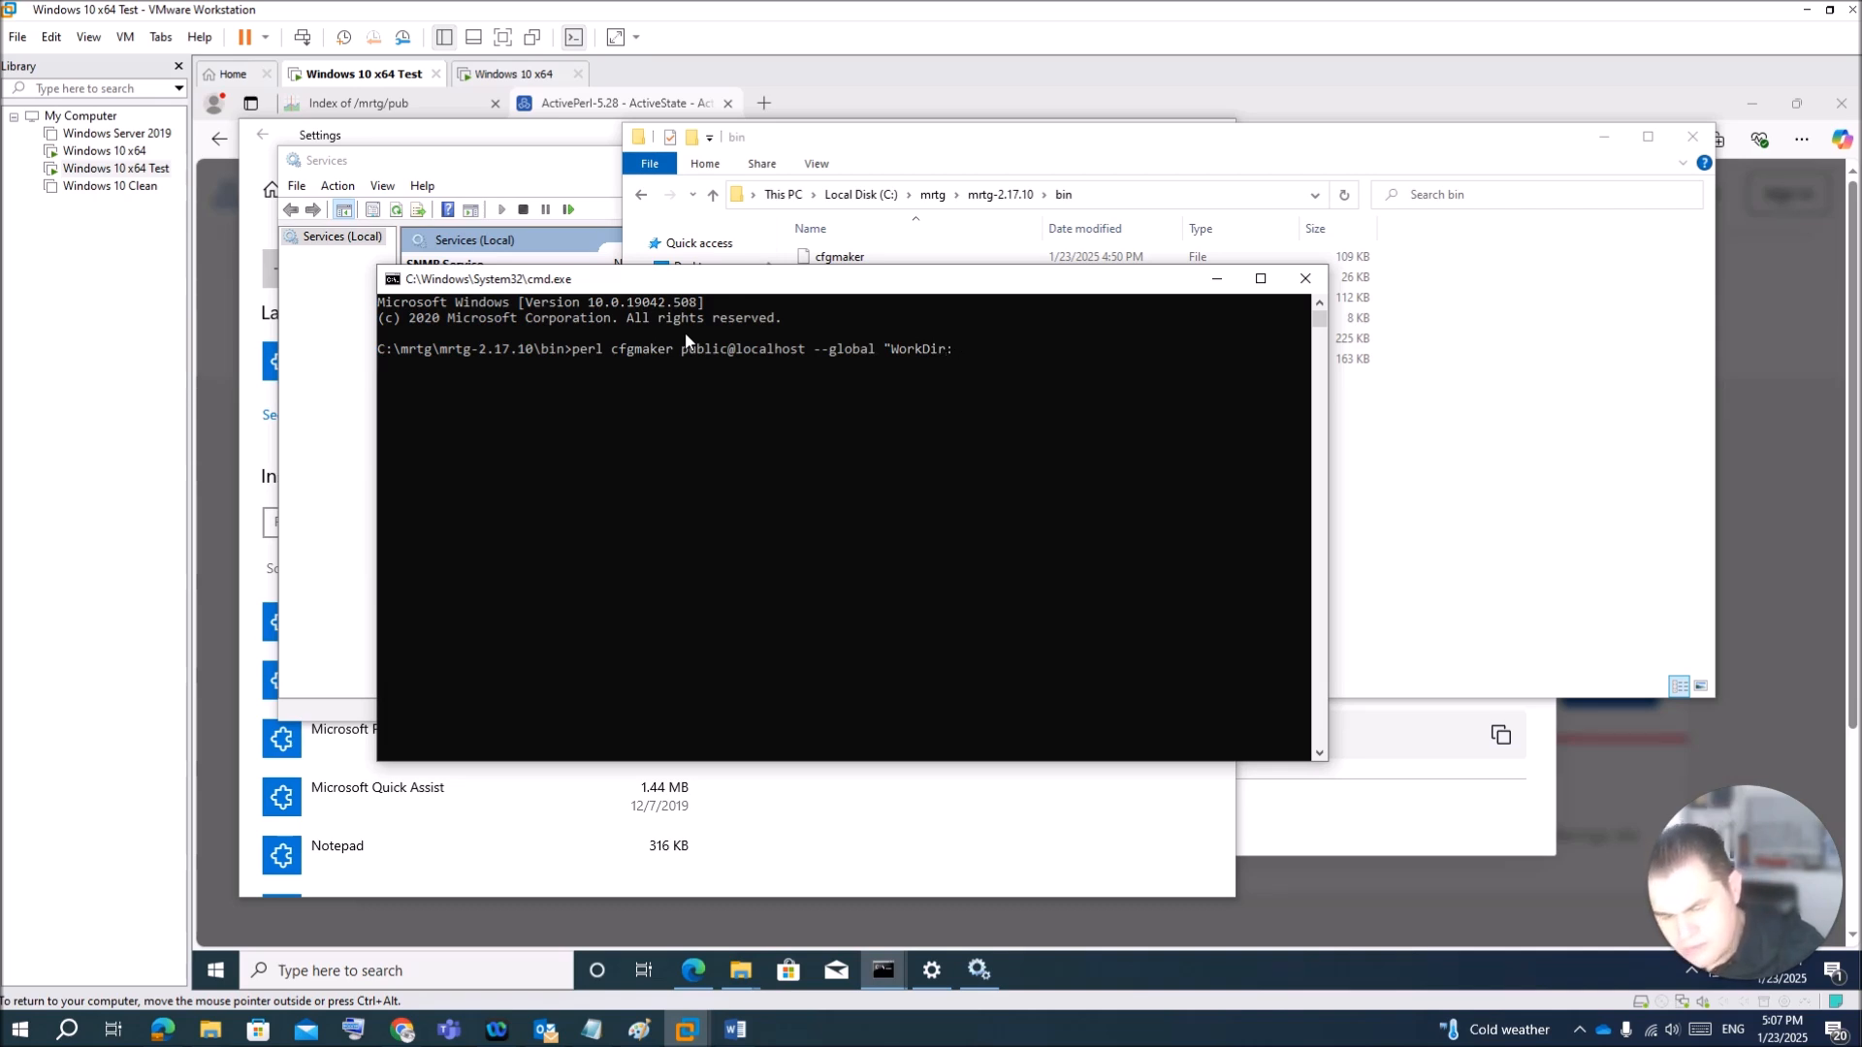
key("BackSpace")
type("c:")
key("Return")
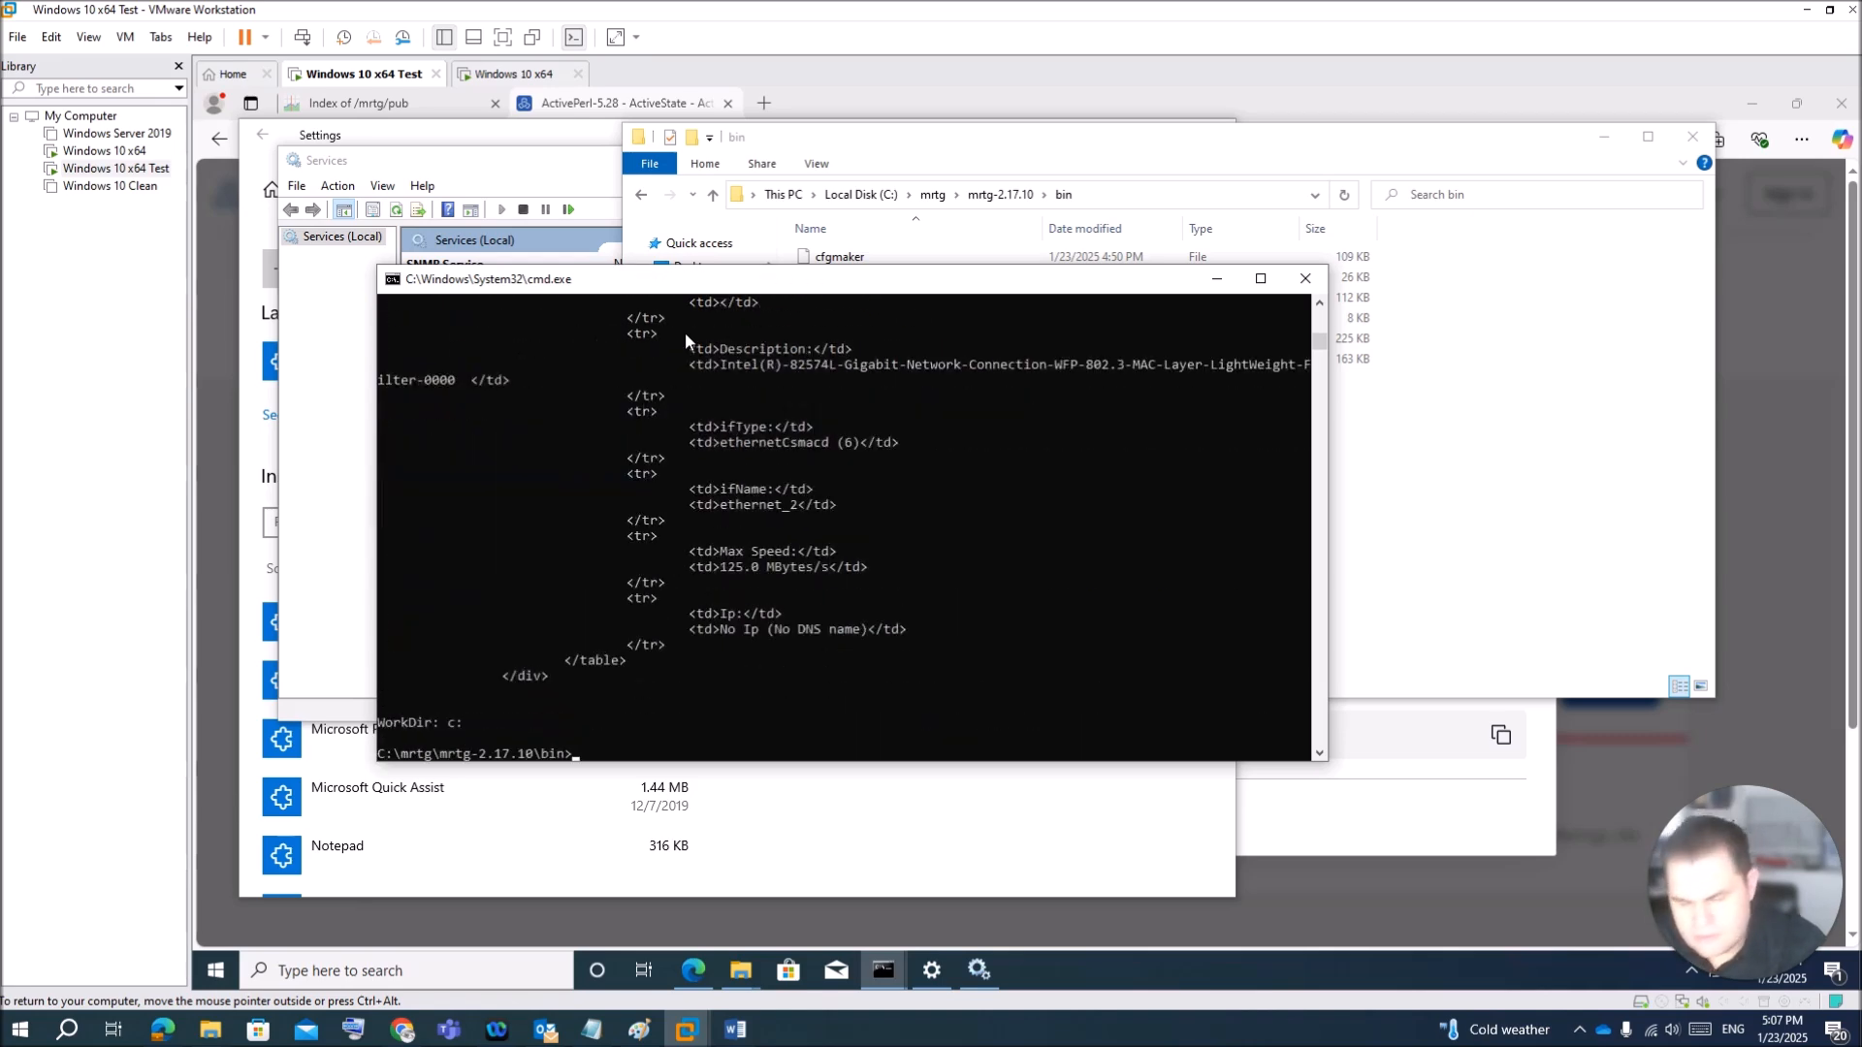
Step: Rerun the cfgmaker command for public@localhost with "WorkDir: c:\www" as the global option and --output server.cfg
key("Up")
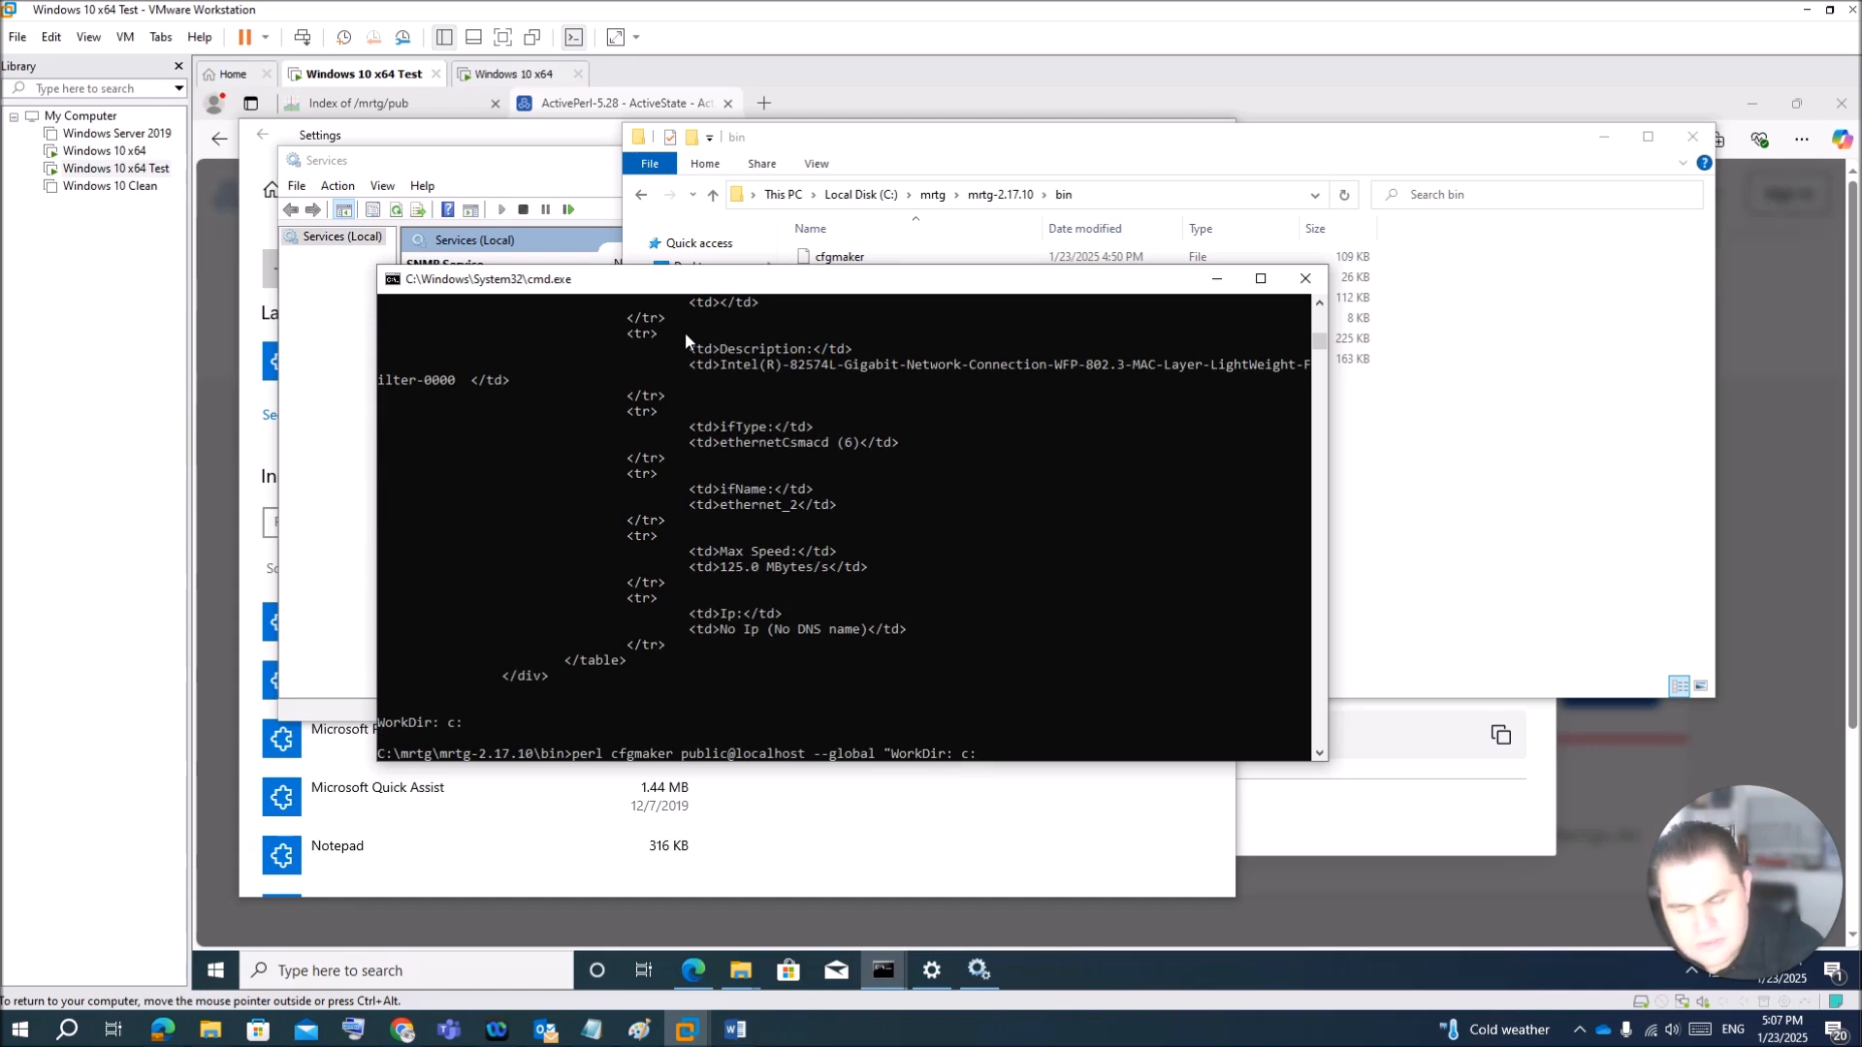
type("\\")
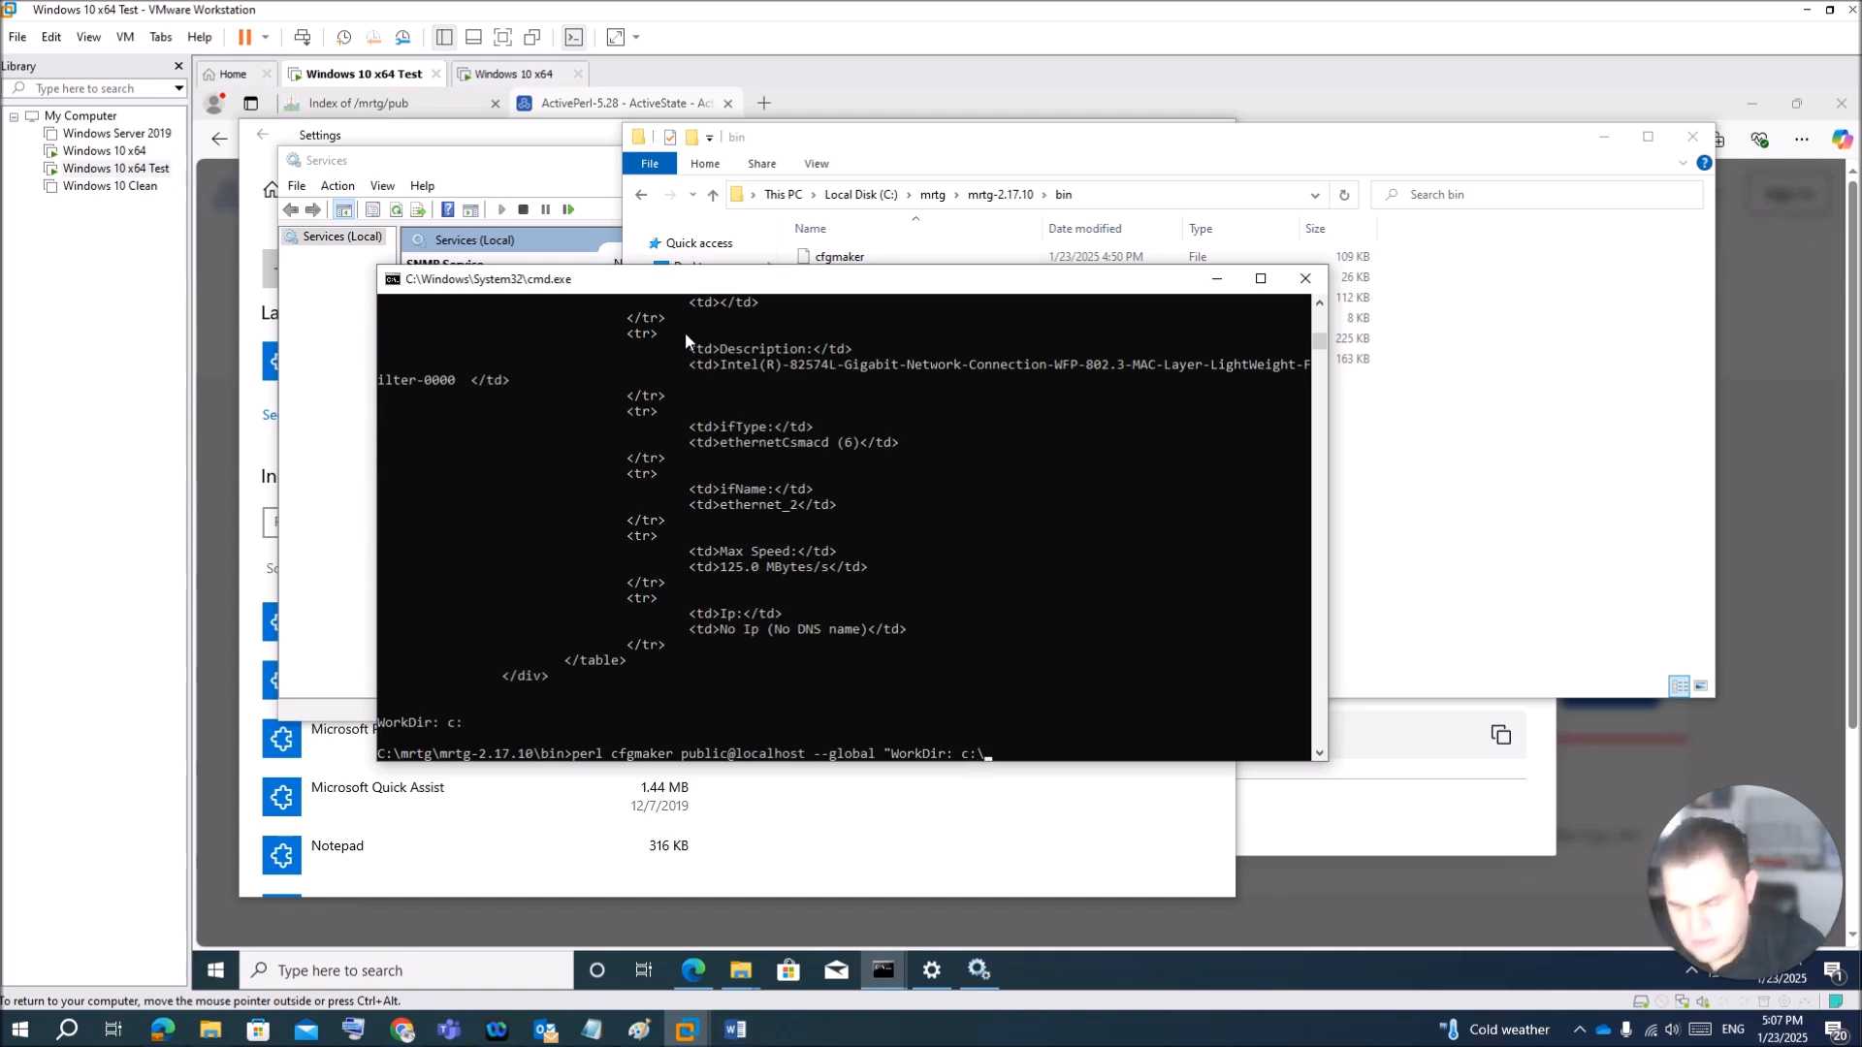
type("ww")
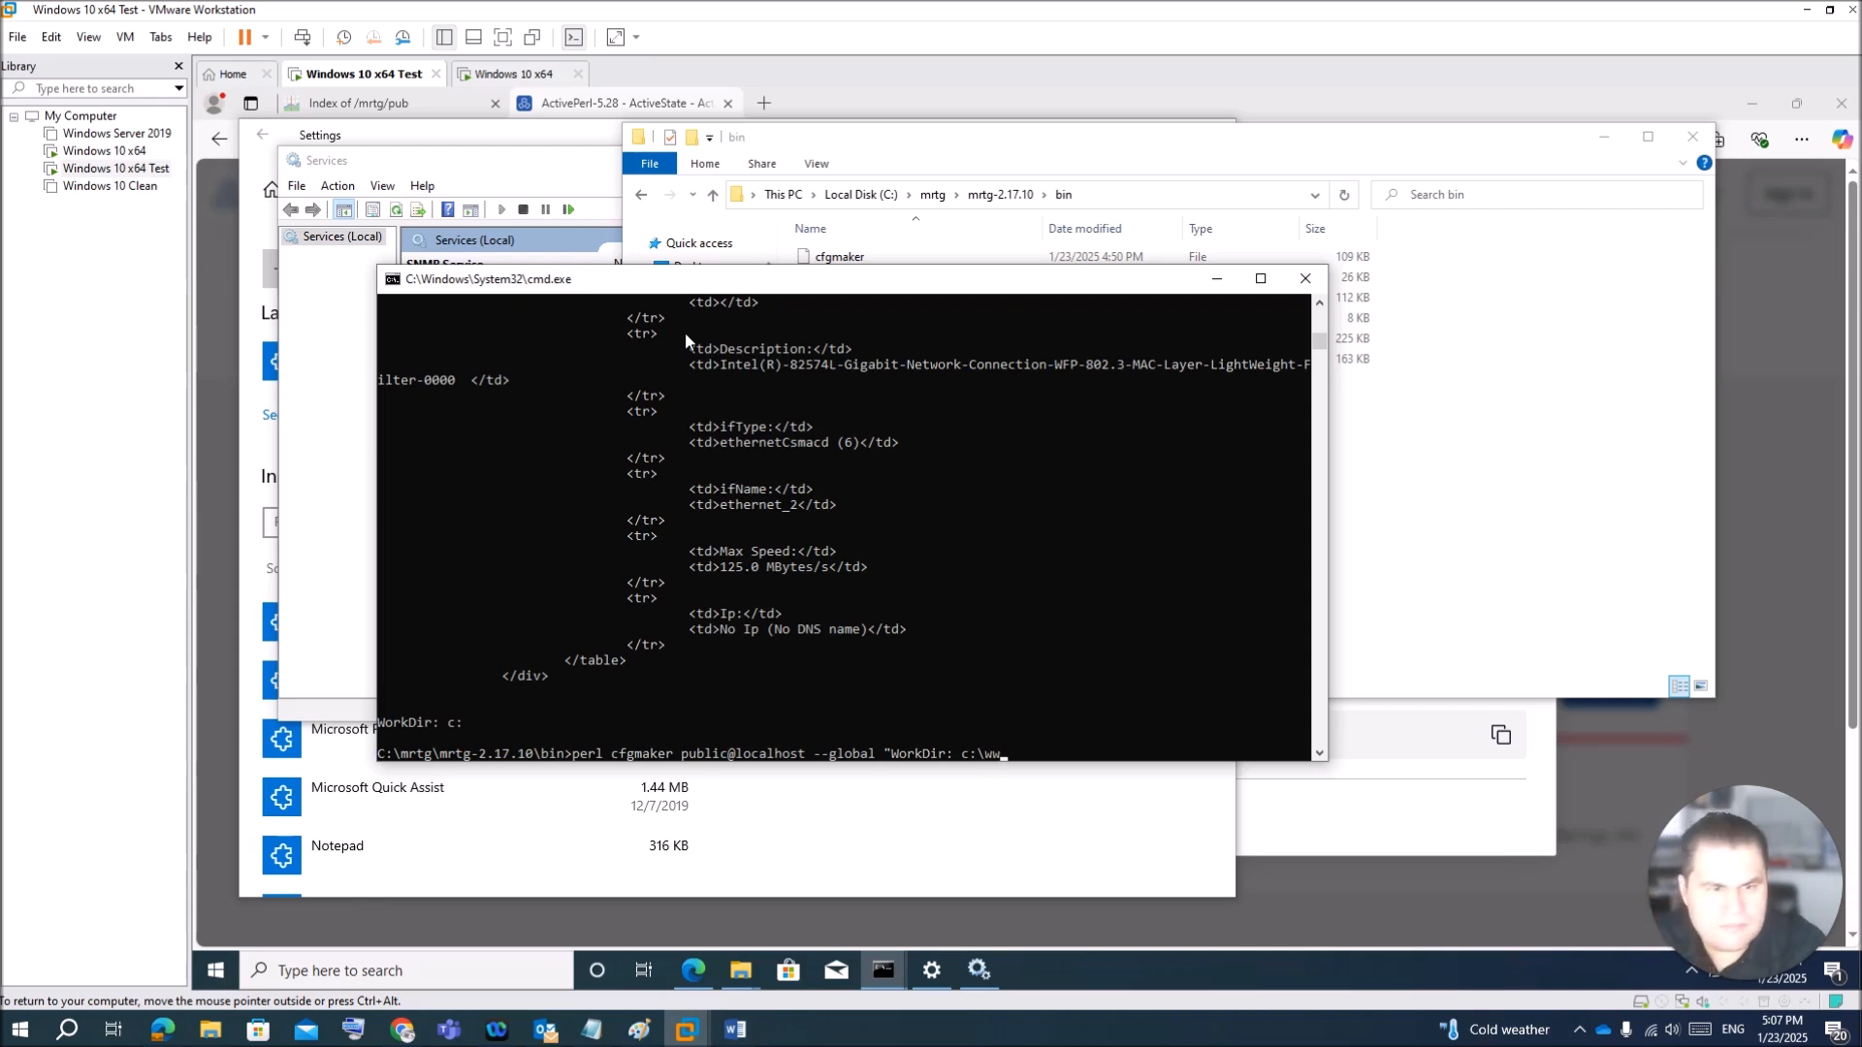
type("w")
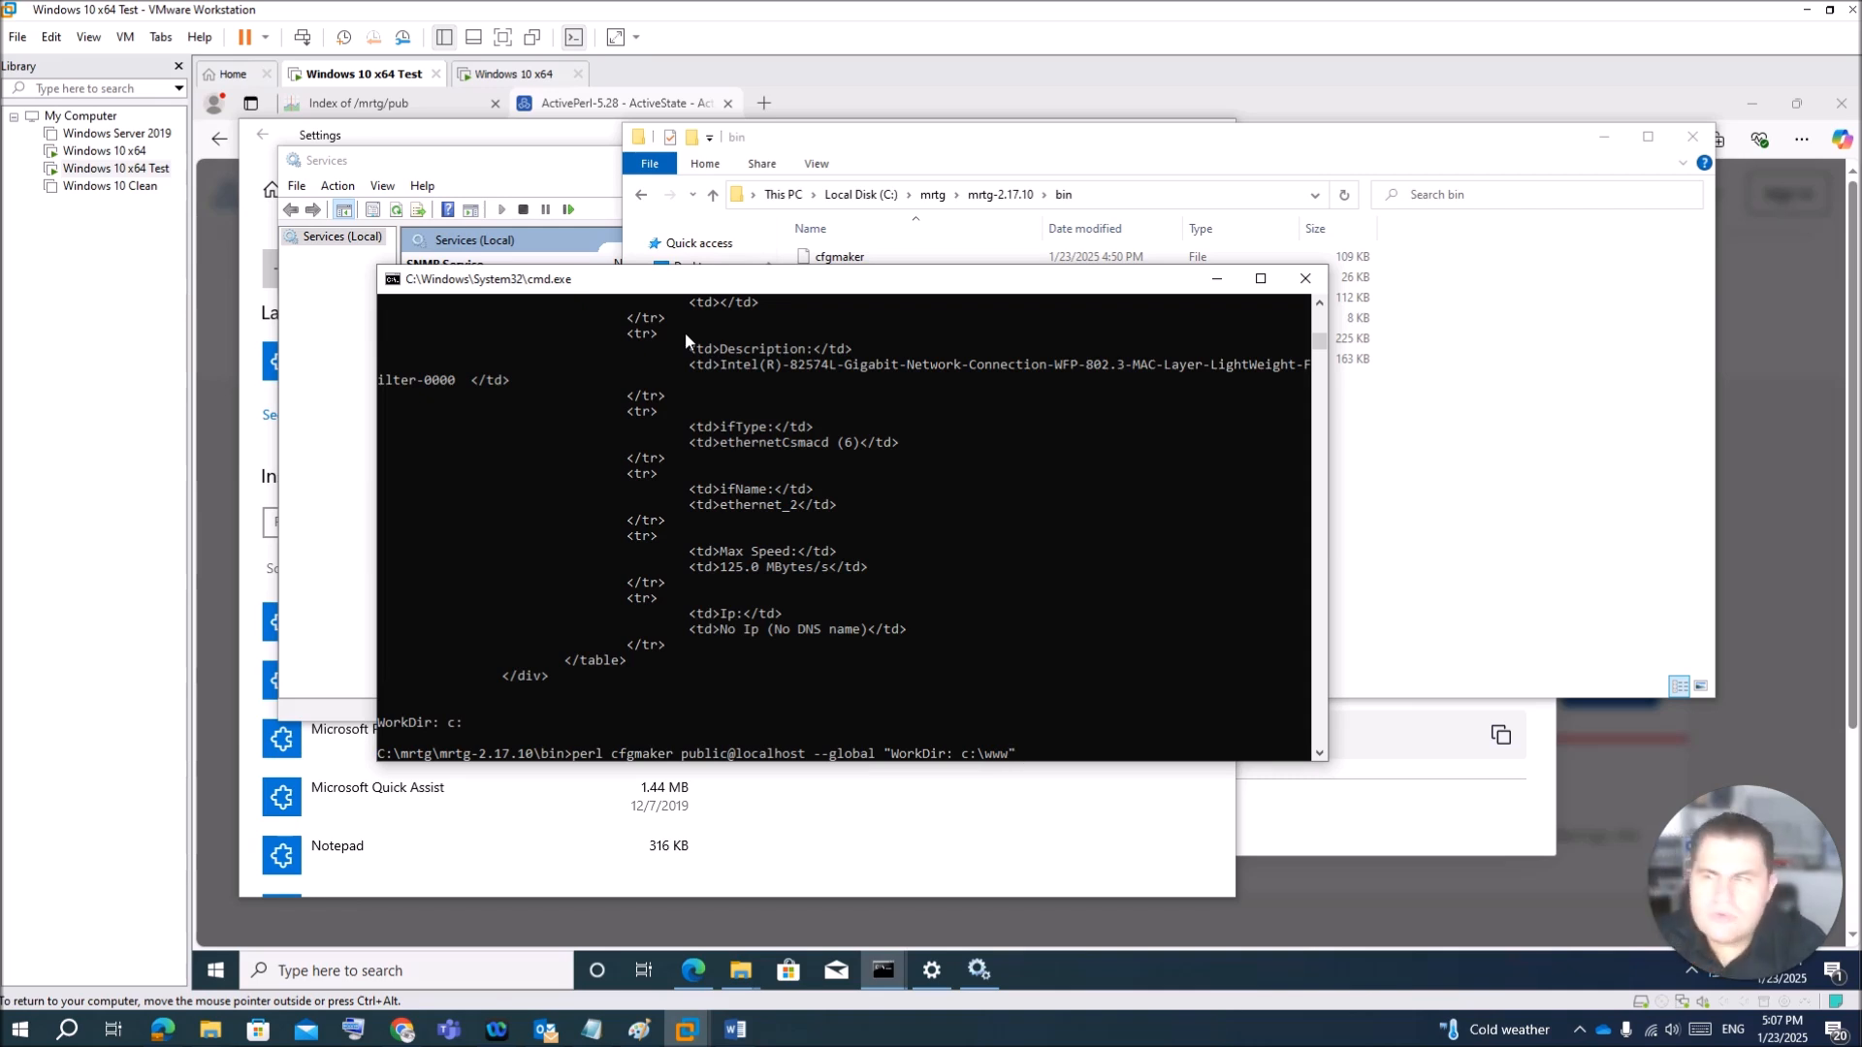
type("\" --o")
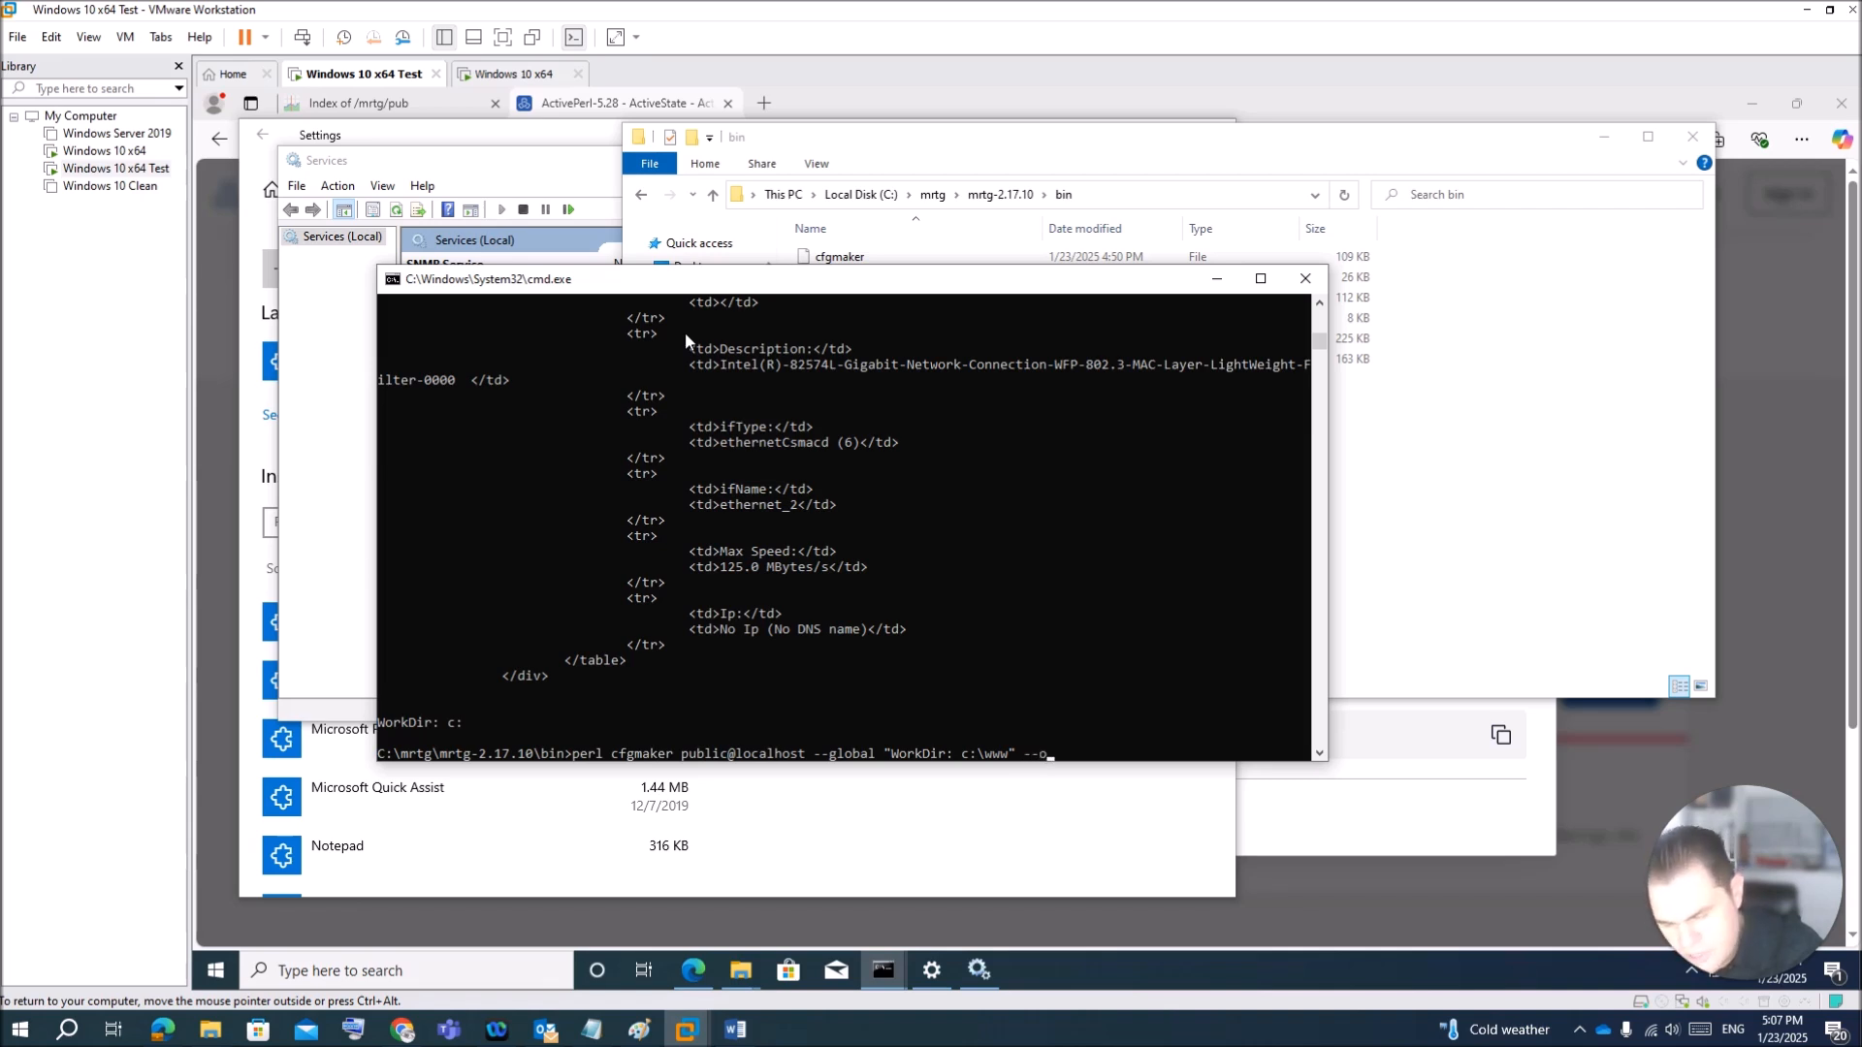
type("utput")
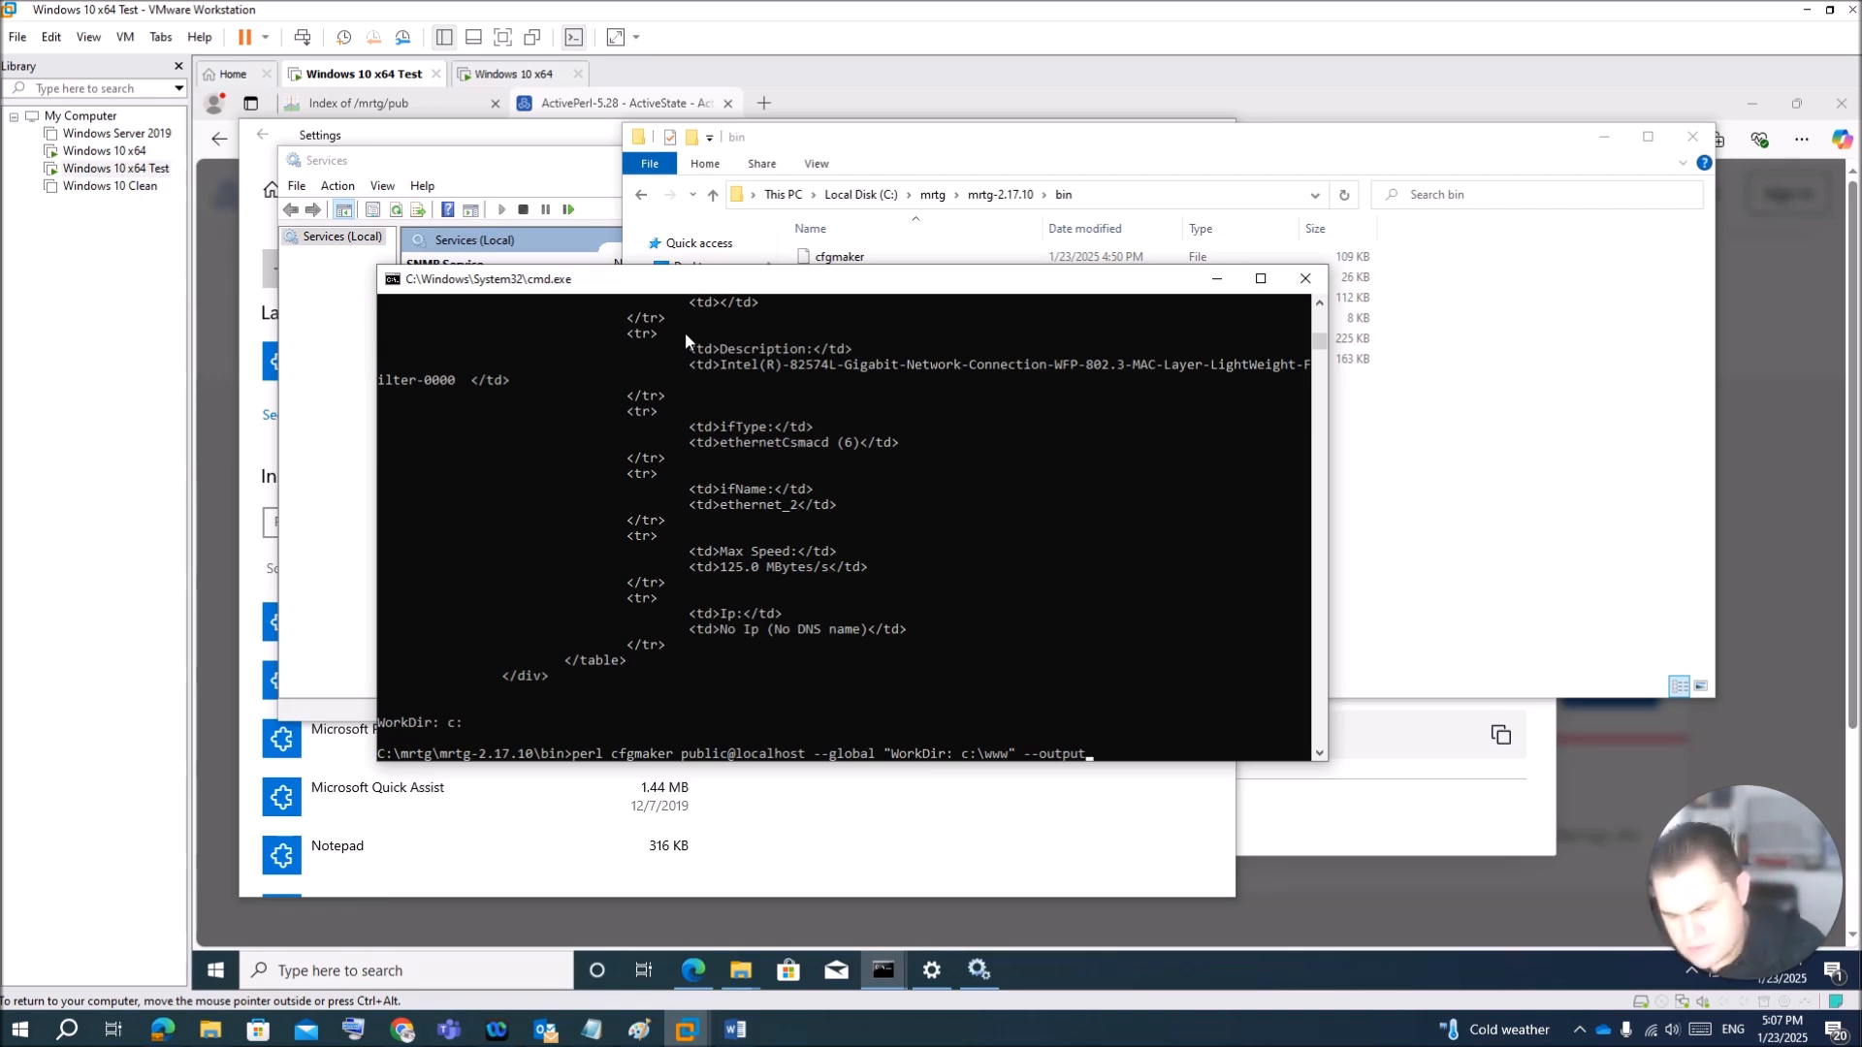
type("ser")
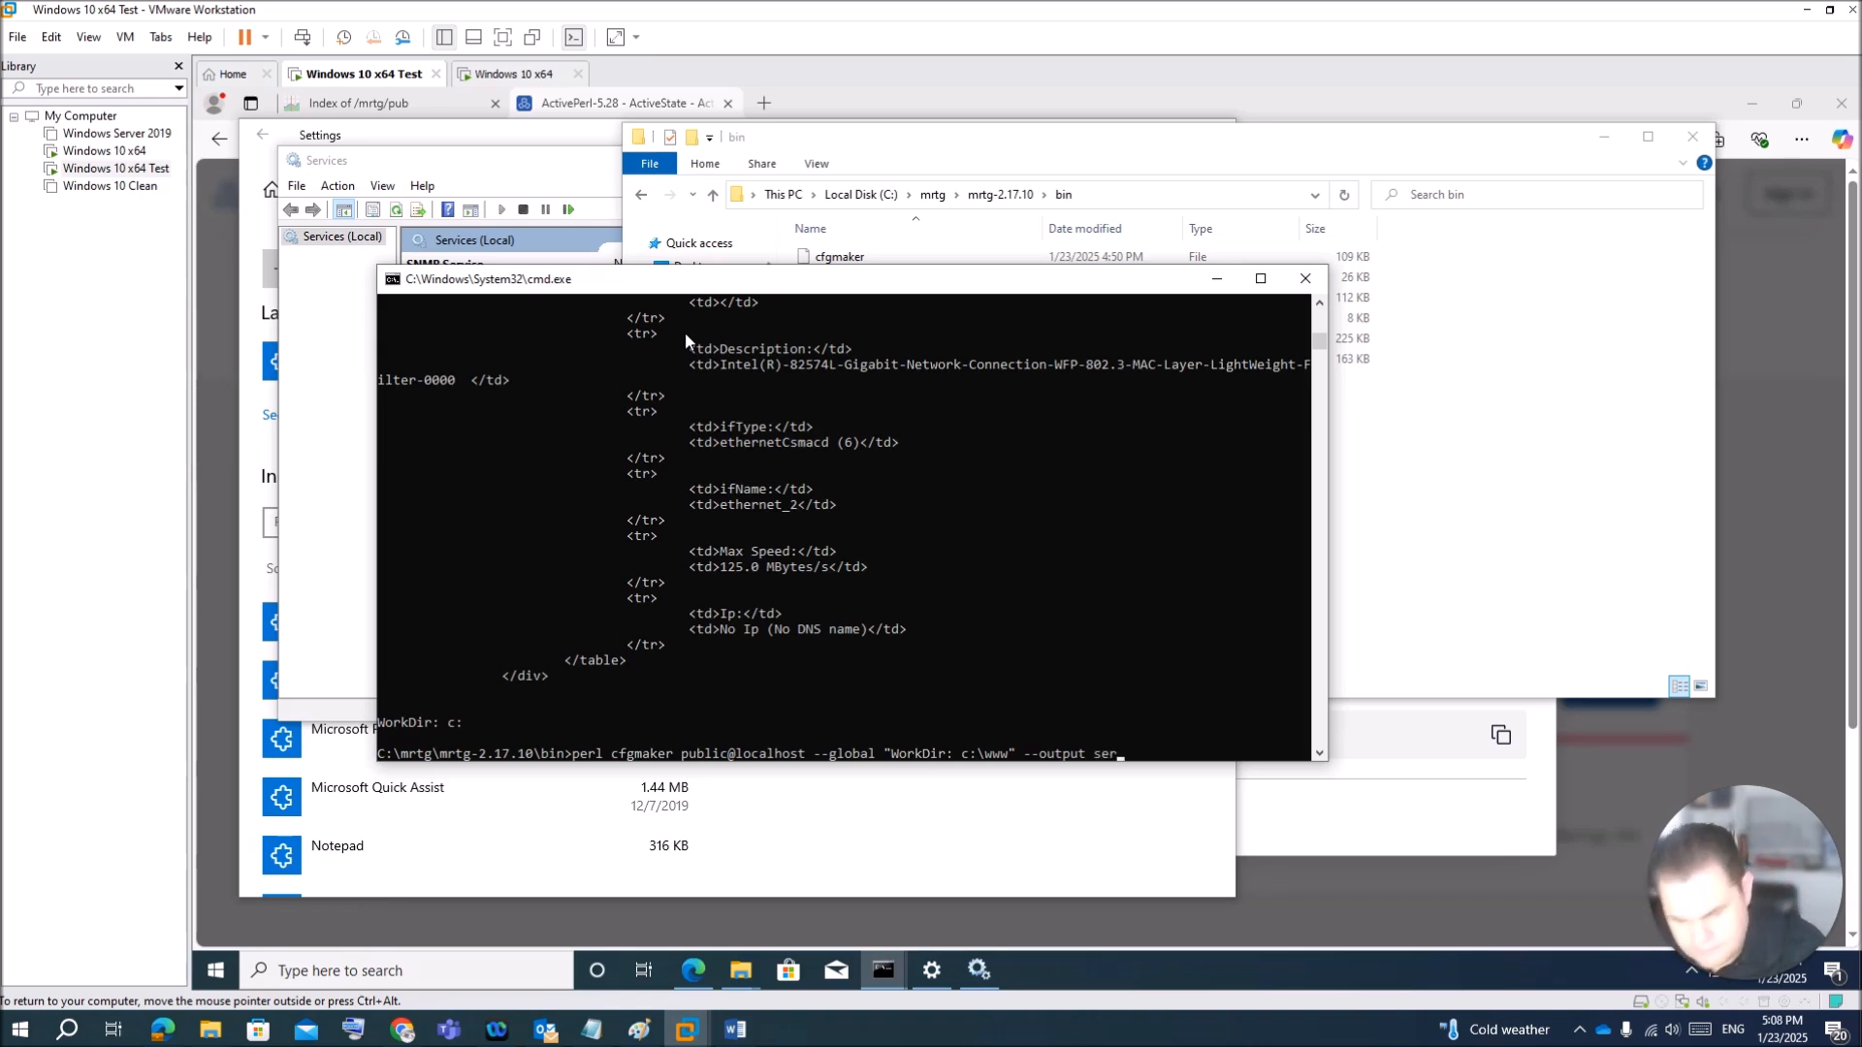
type("ver.cfg")
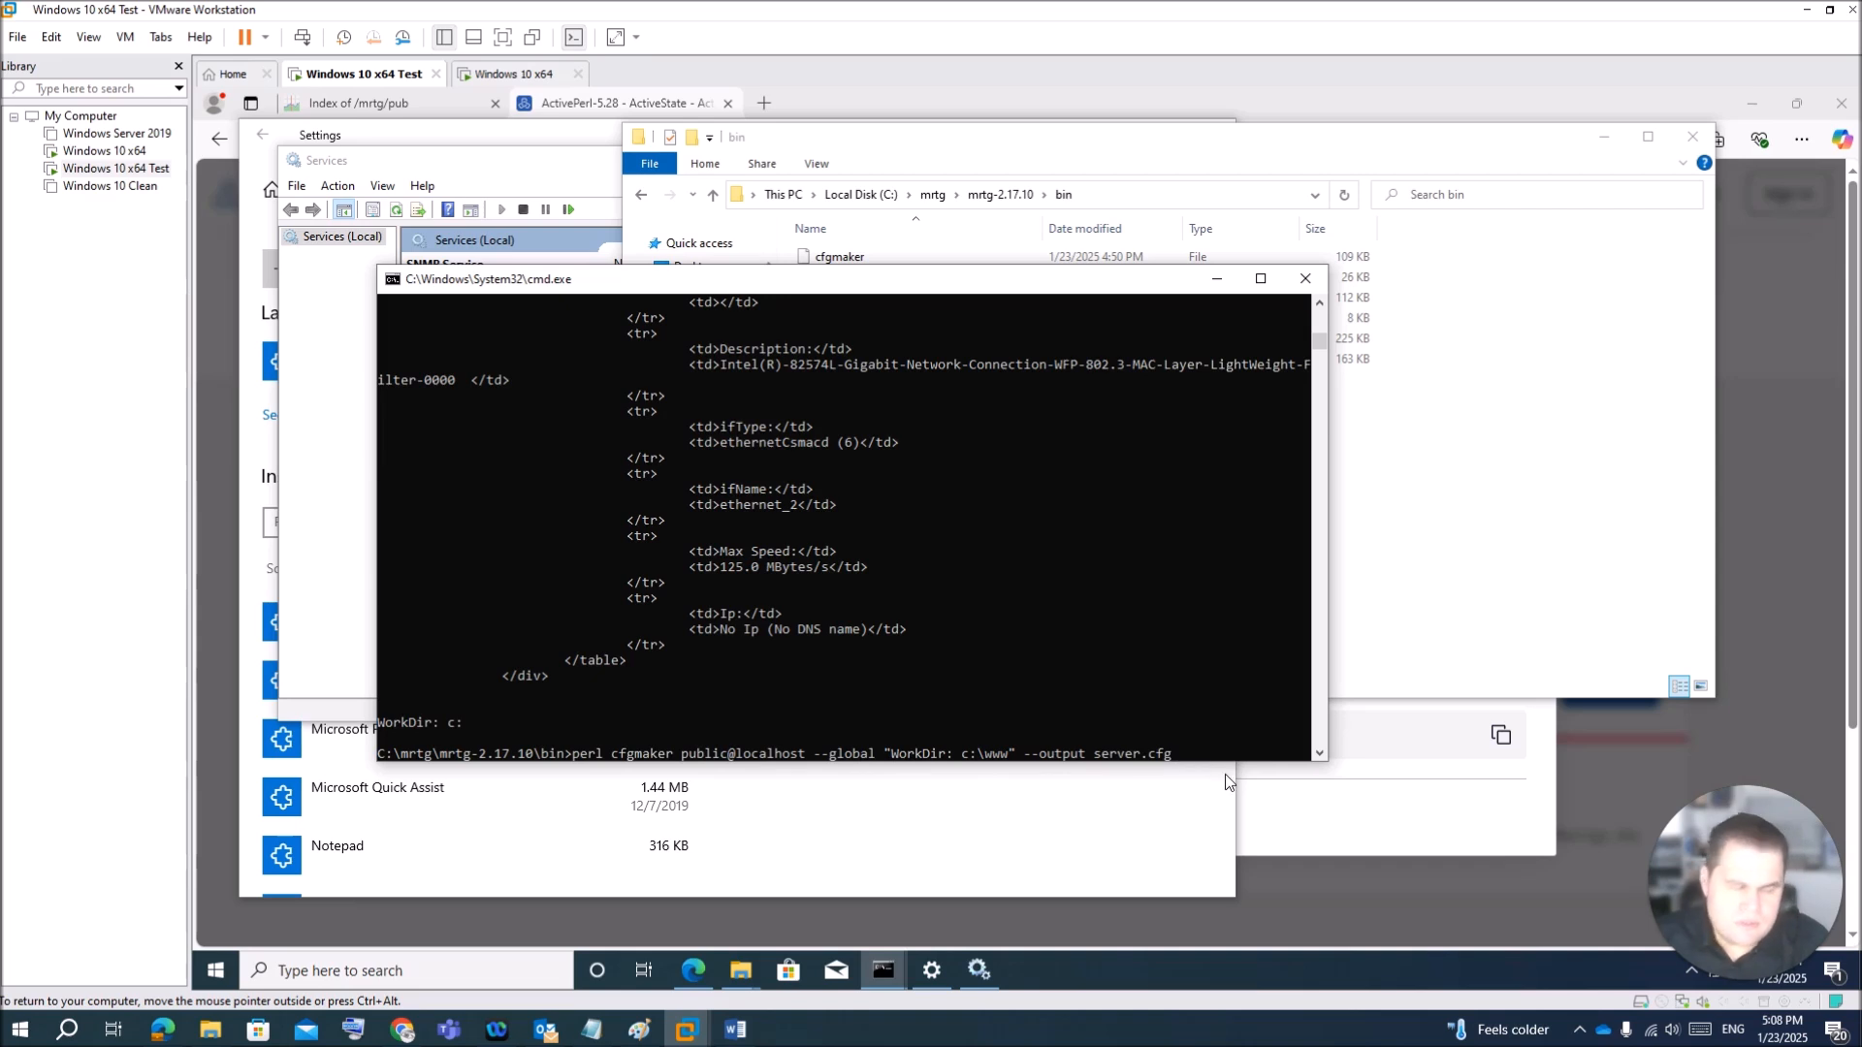
key("Return")
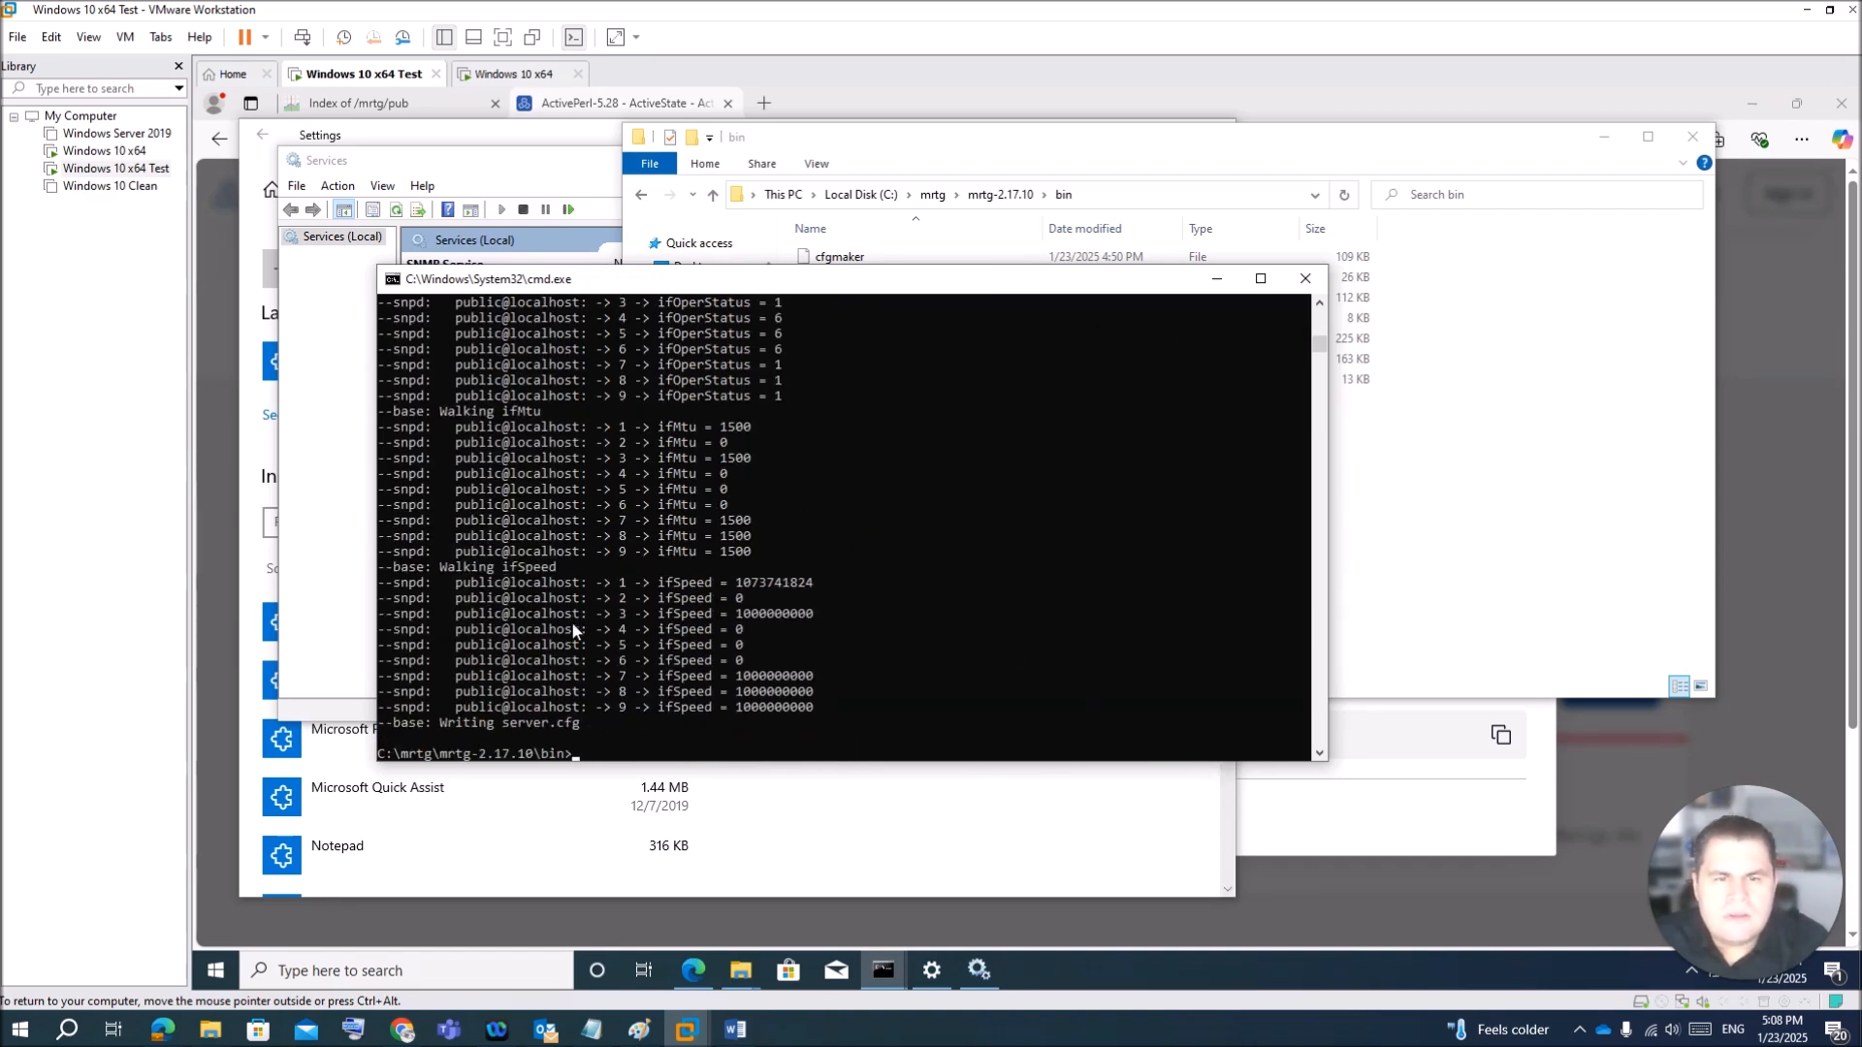
Step: Switch to File Explorer, go up from the bin folder to drive C:, and open the www folder
mouse_move(883, 970)
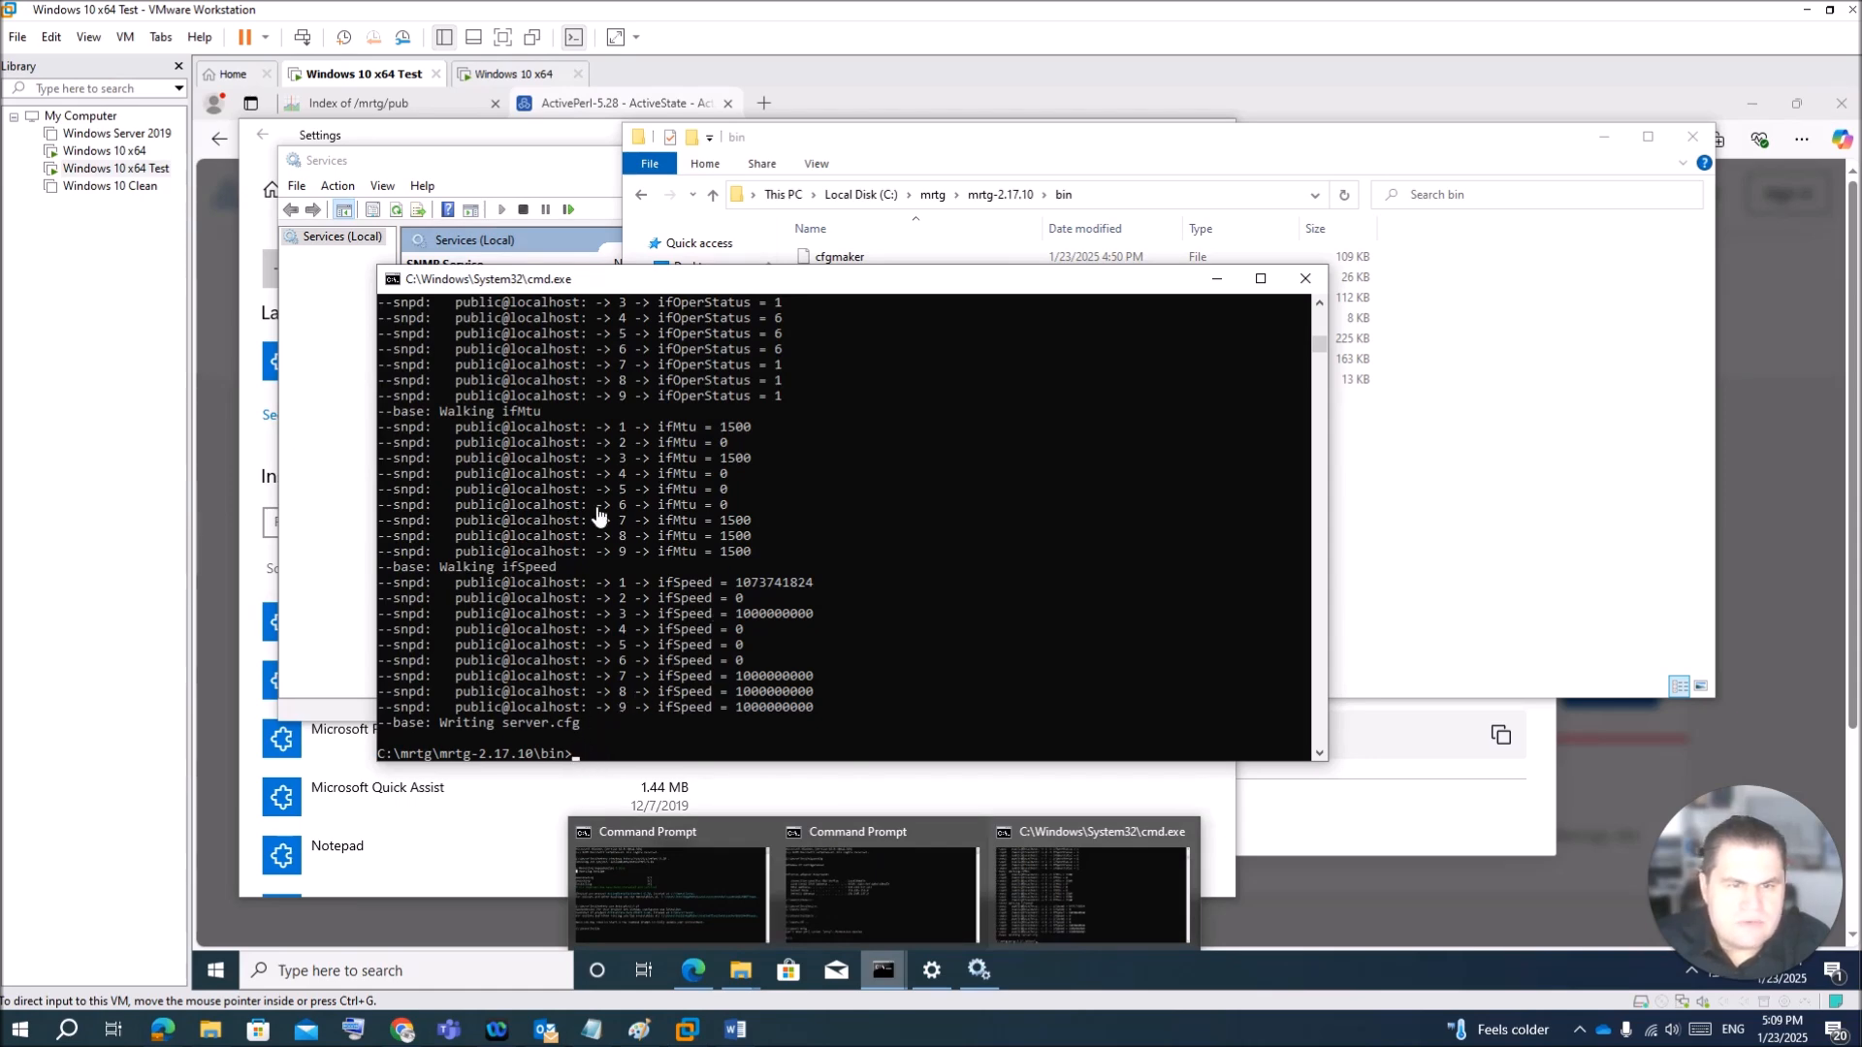
left_click(1479, 551)
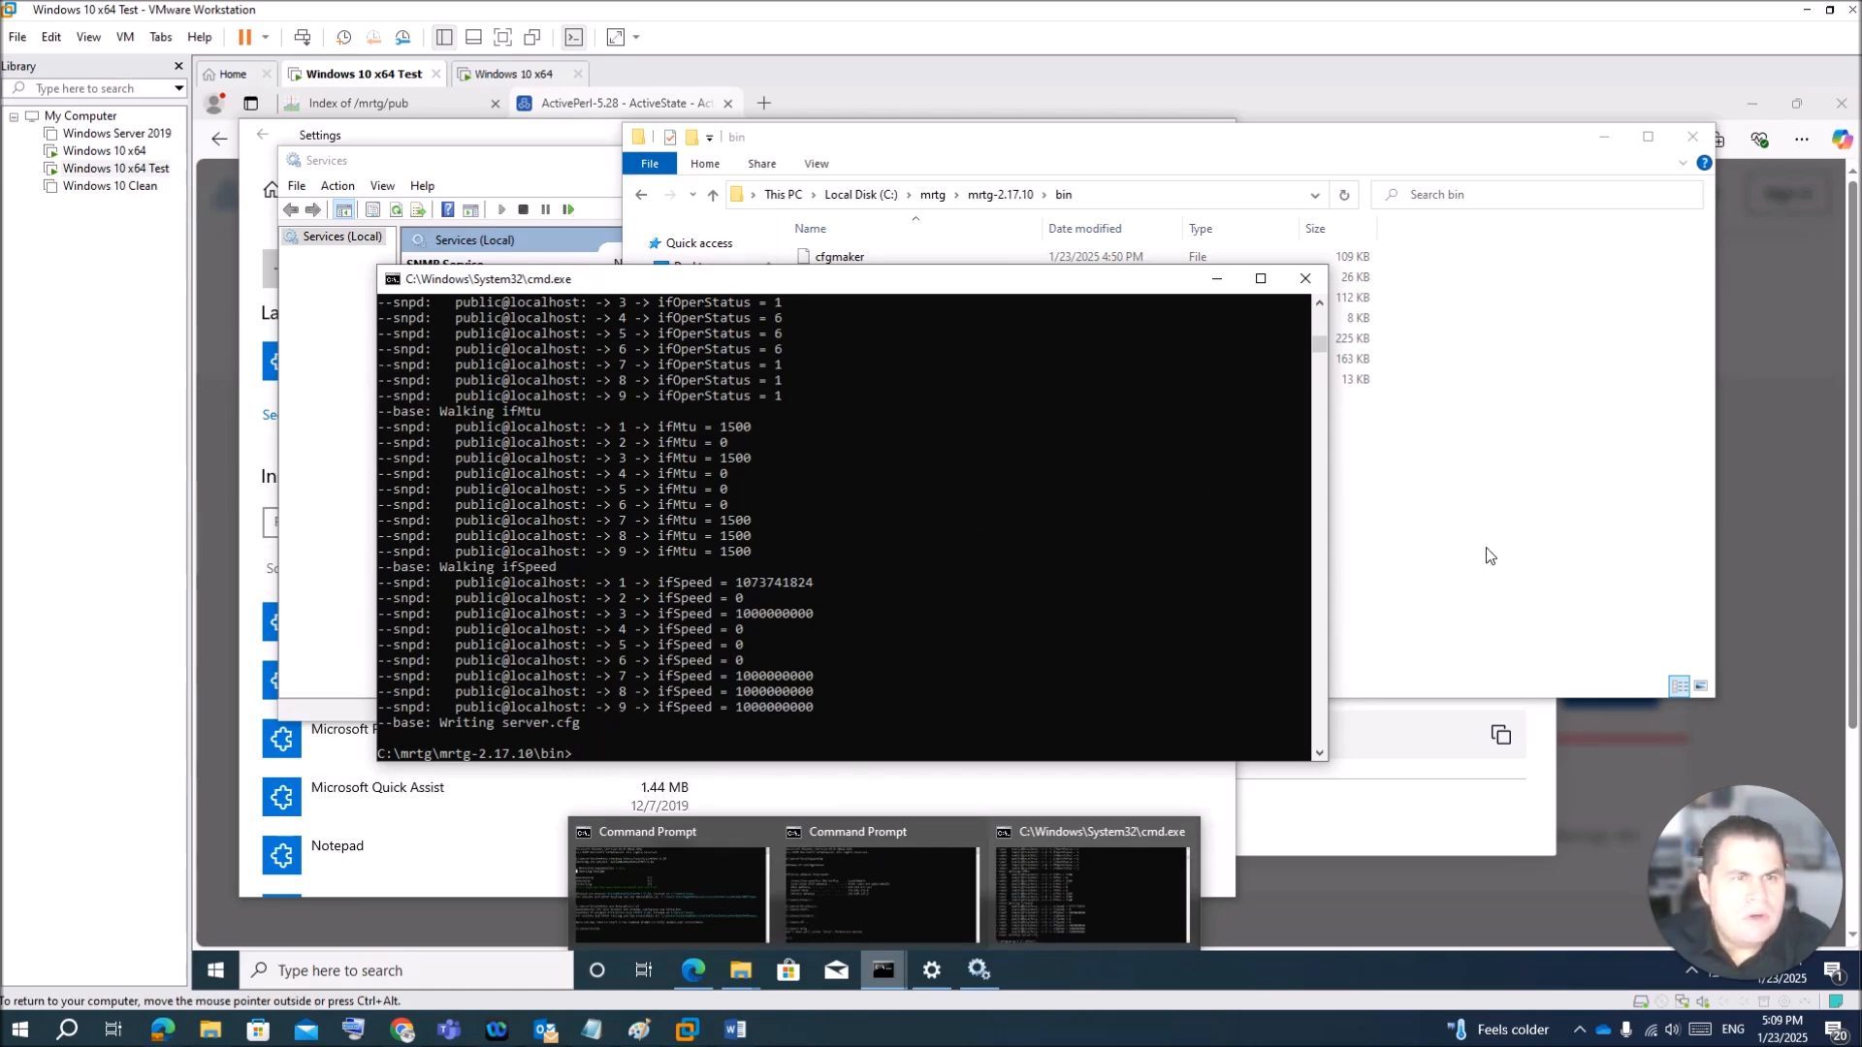
left_click(1481, 489)
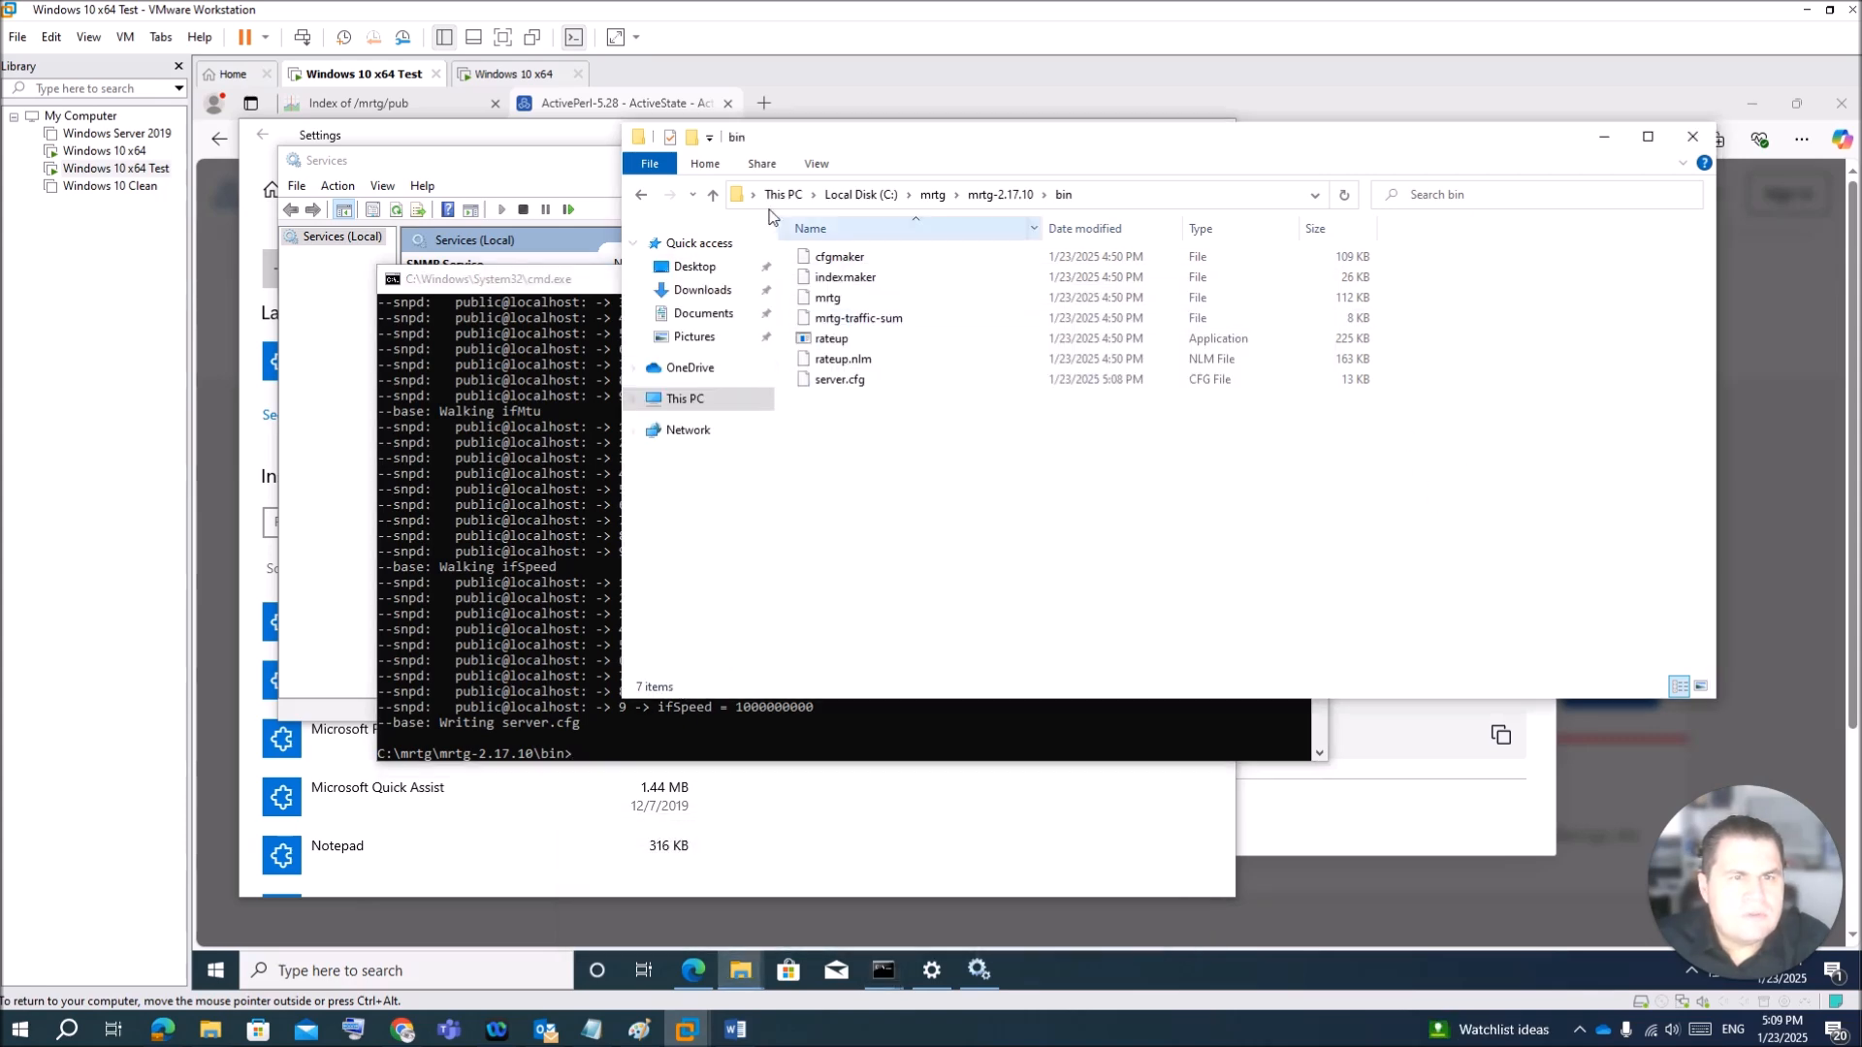
left_click(713, 196)
left_click(713, 196)
left_click(713, 196)
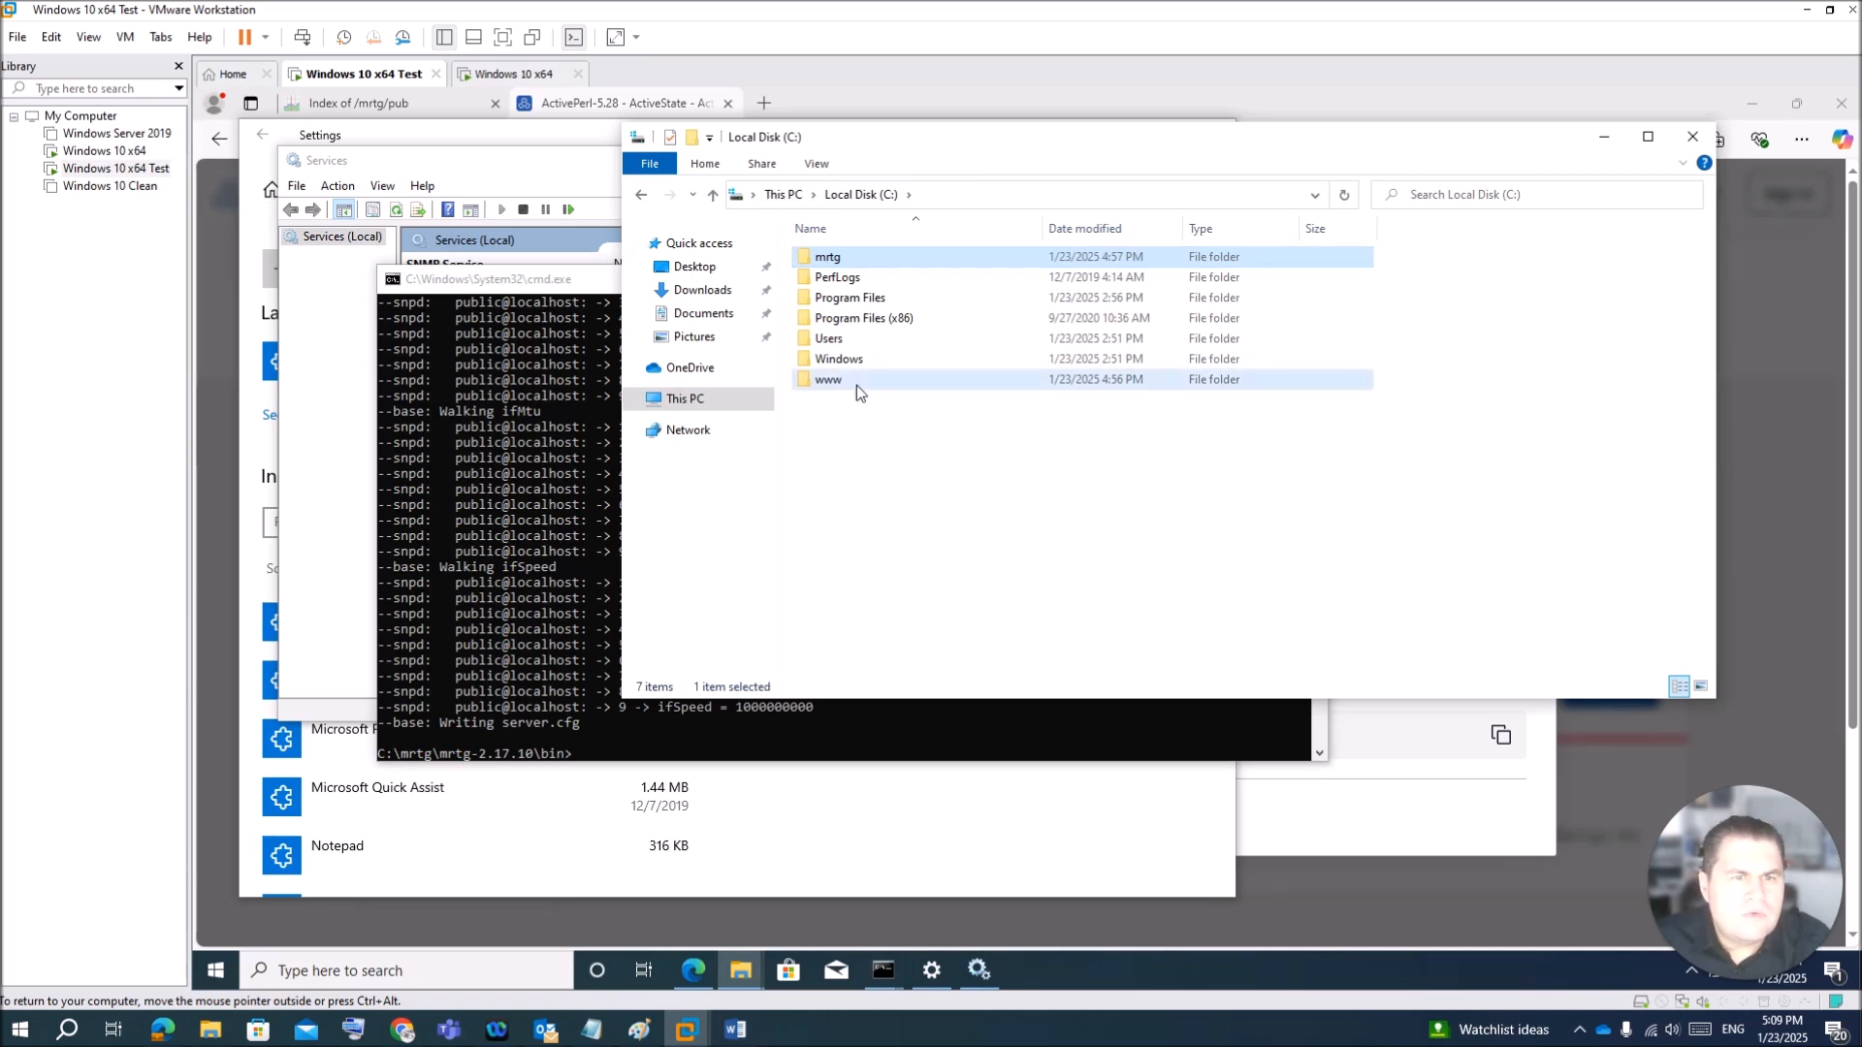
left_click(830, 383)
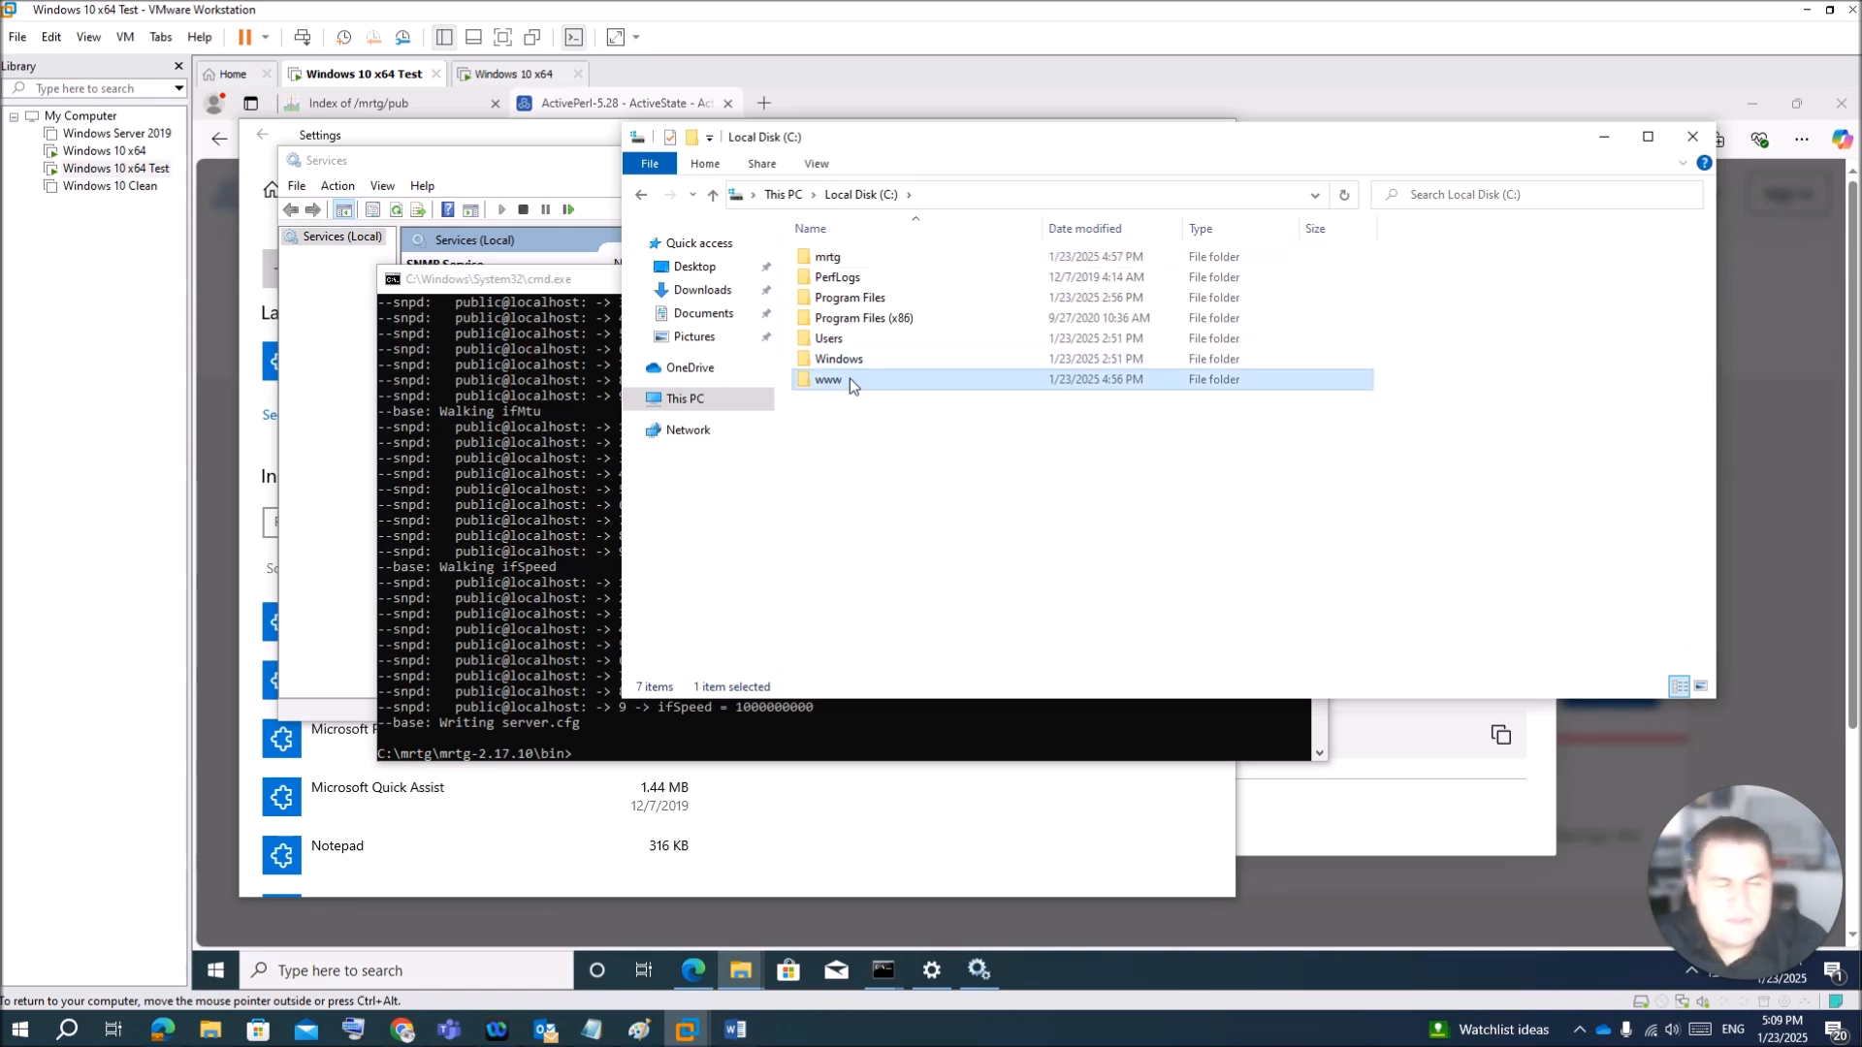
double_click(850, 378)
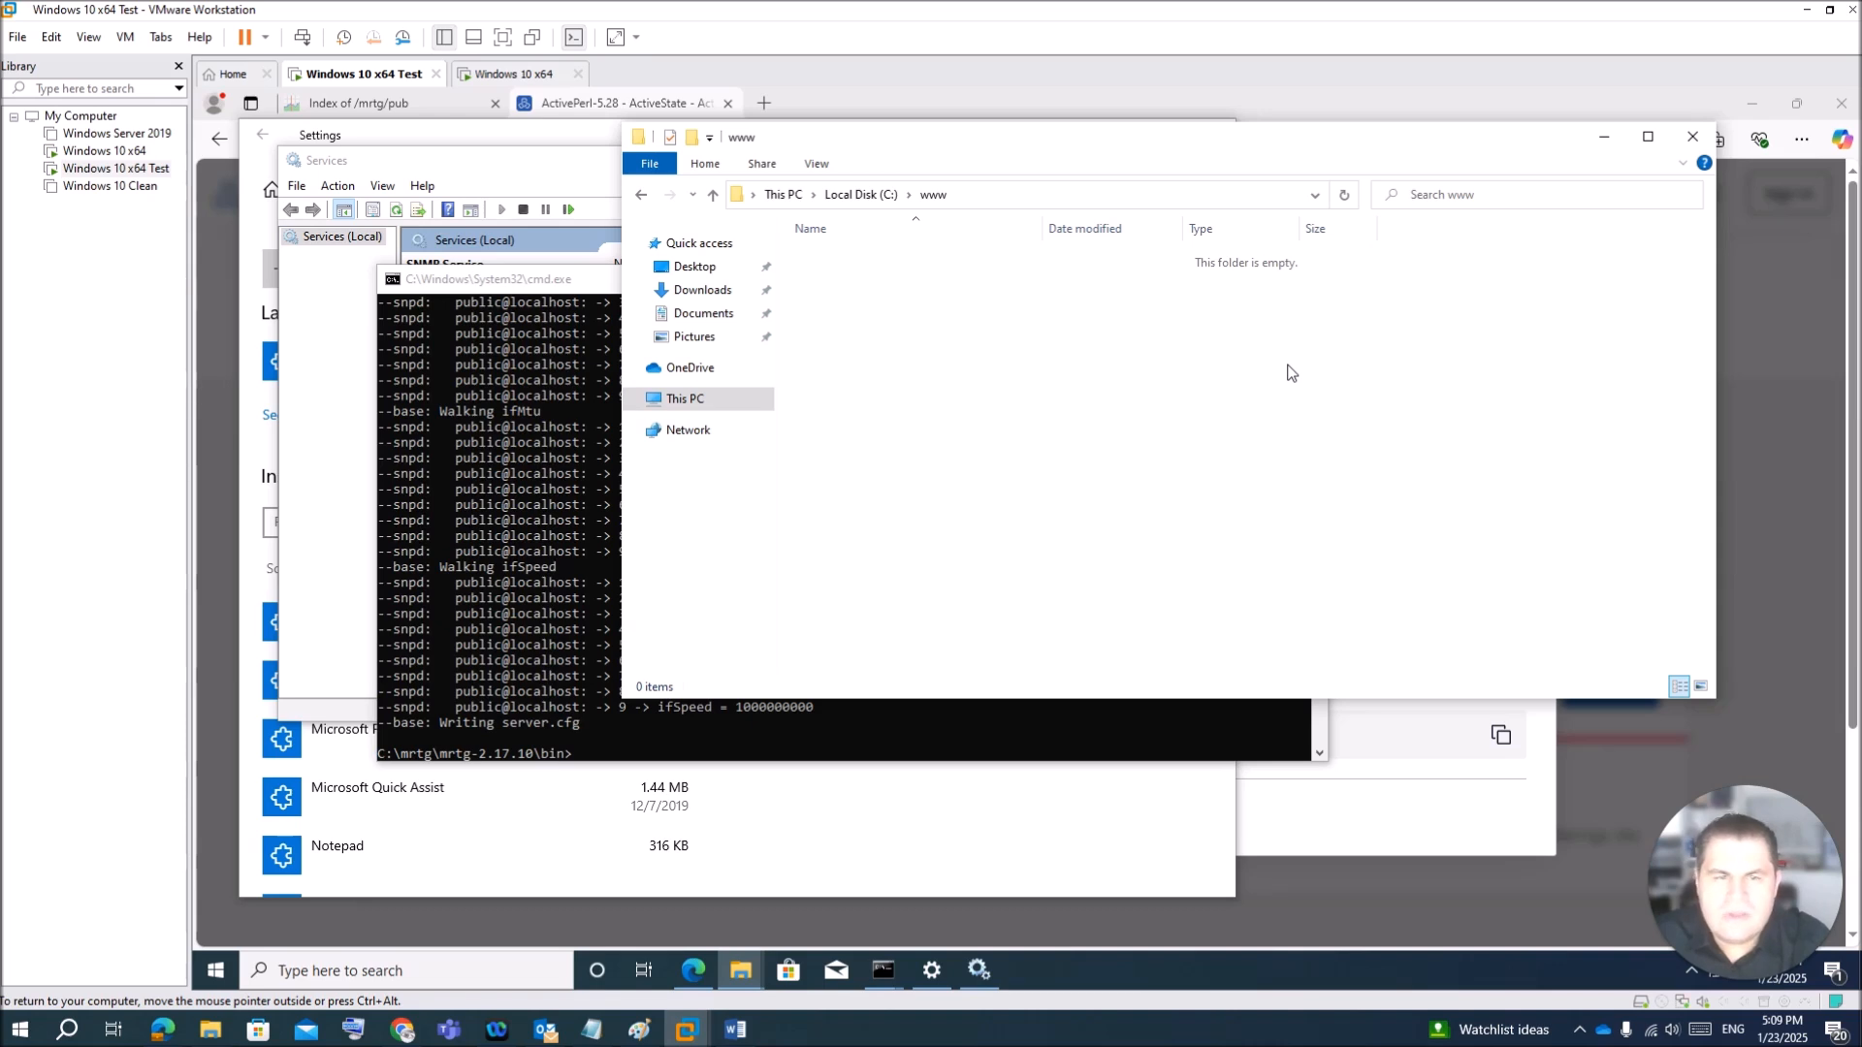
Step: Return to the command window in the mrtg-2.17.10 bin folder and run perl mrtg server.cfg
left_click(511, 281)
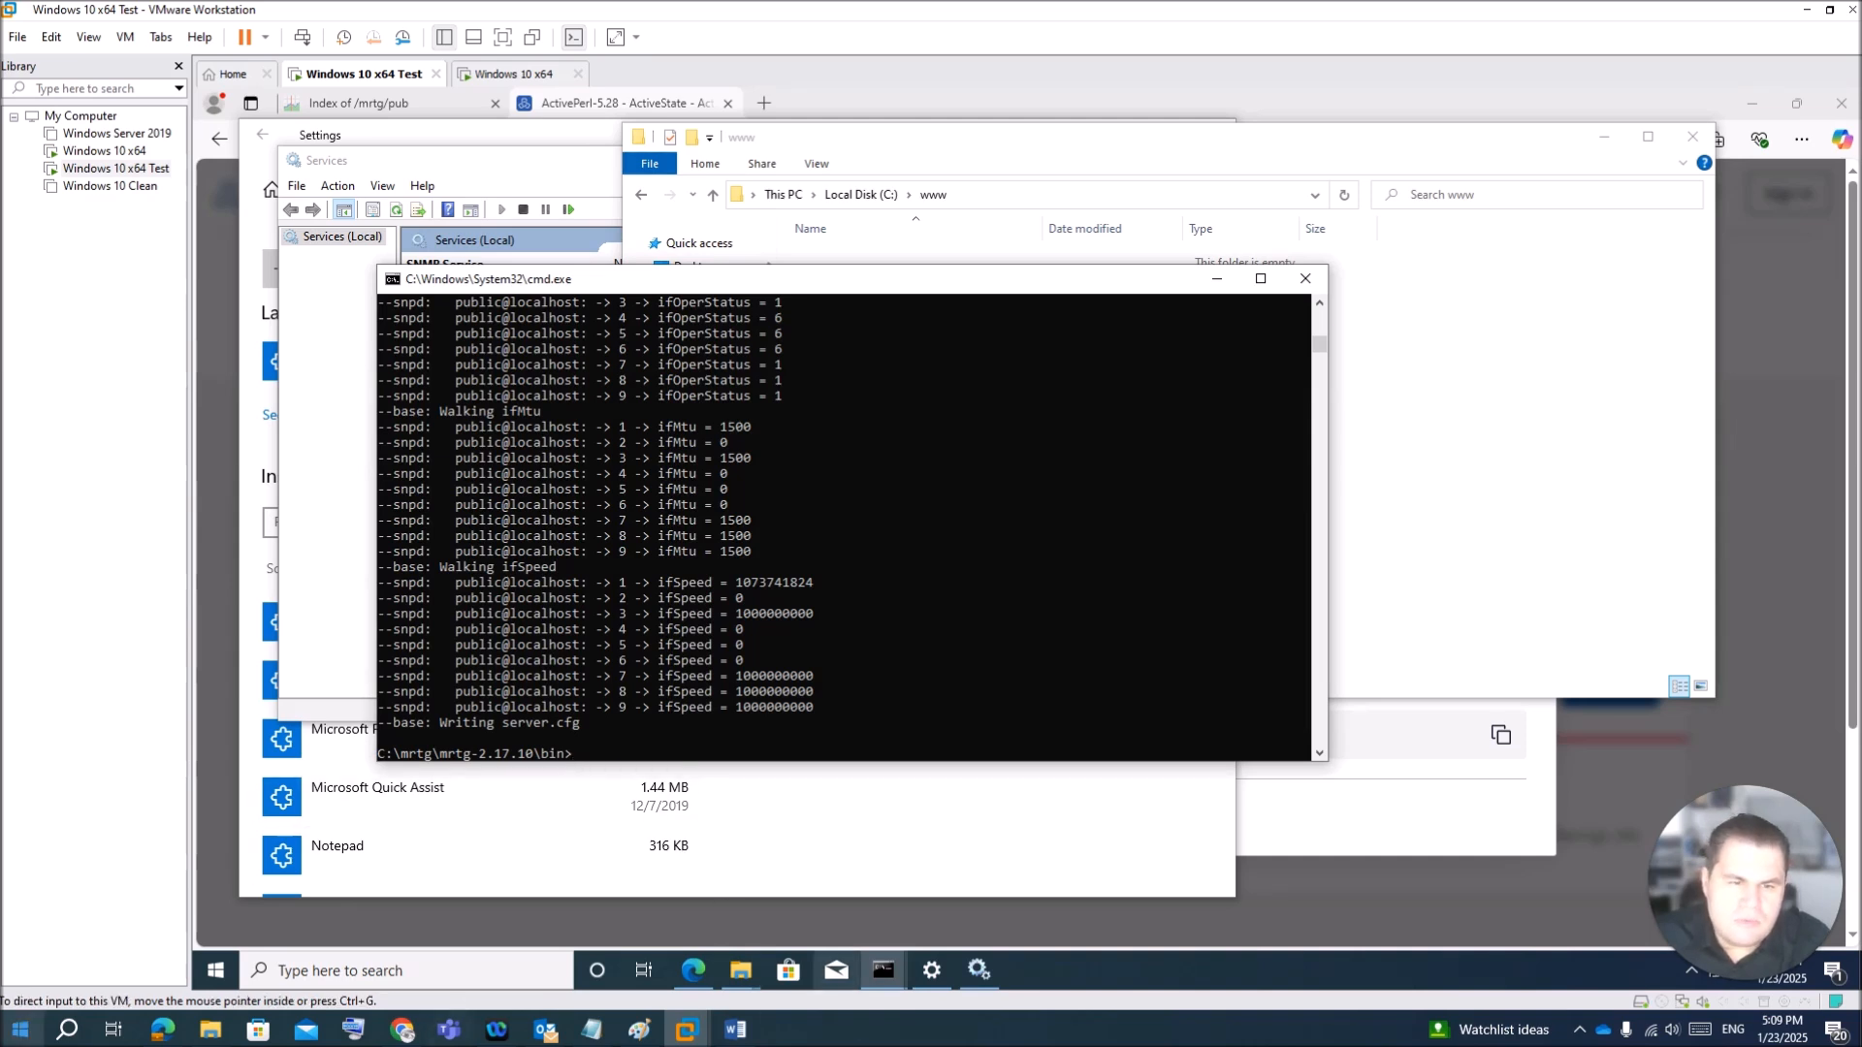
left_click(719, 741)
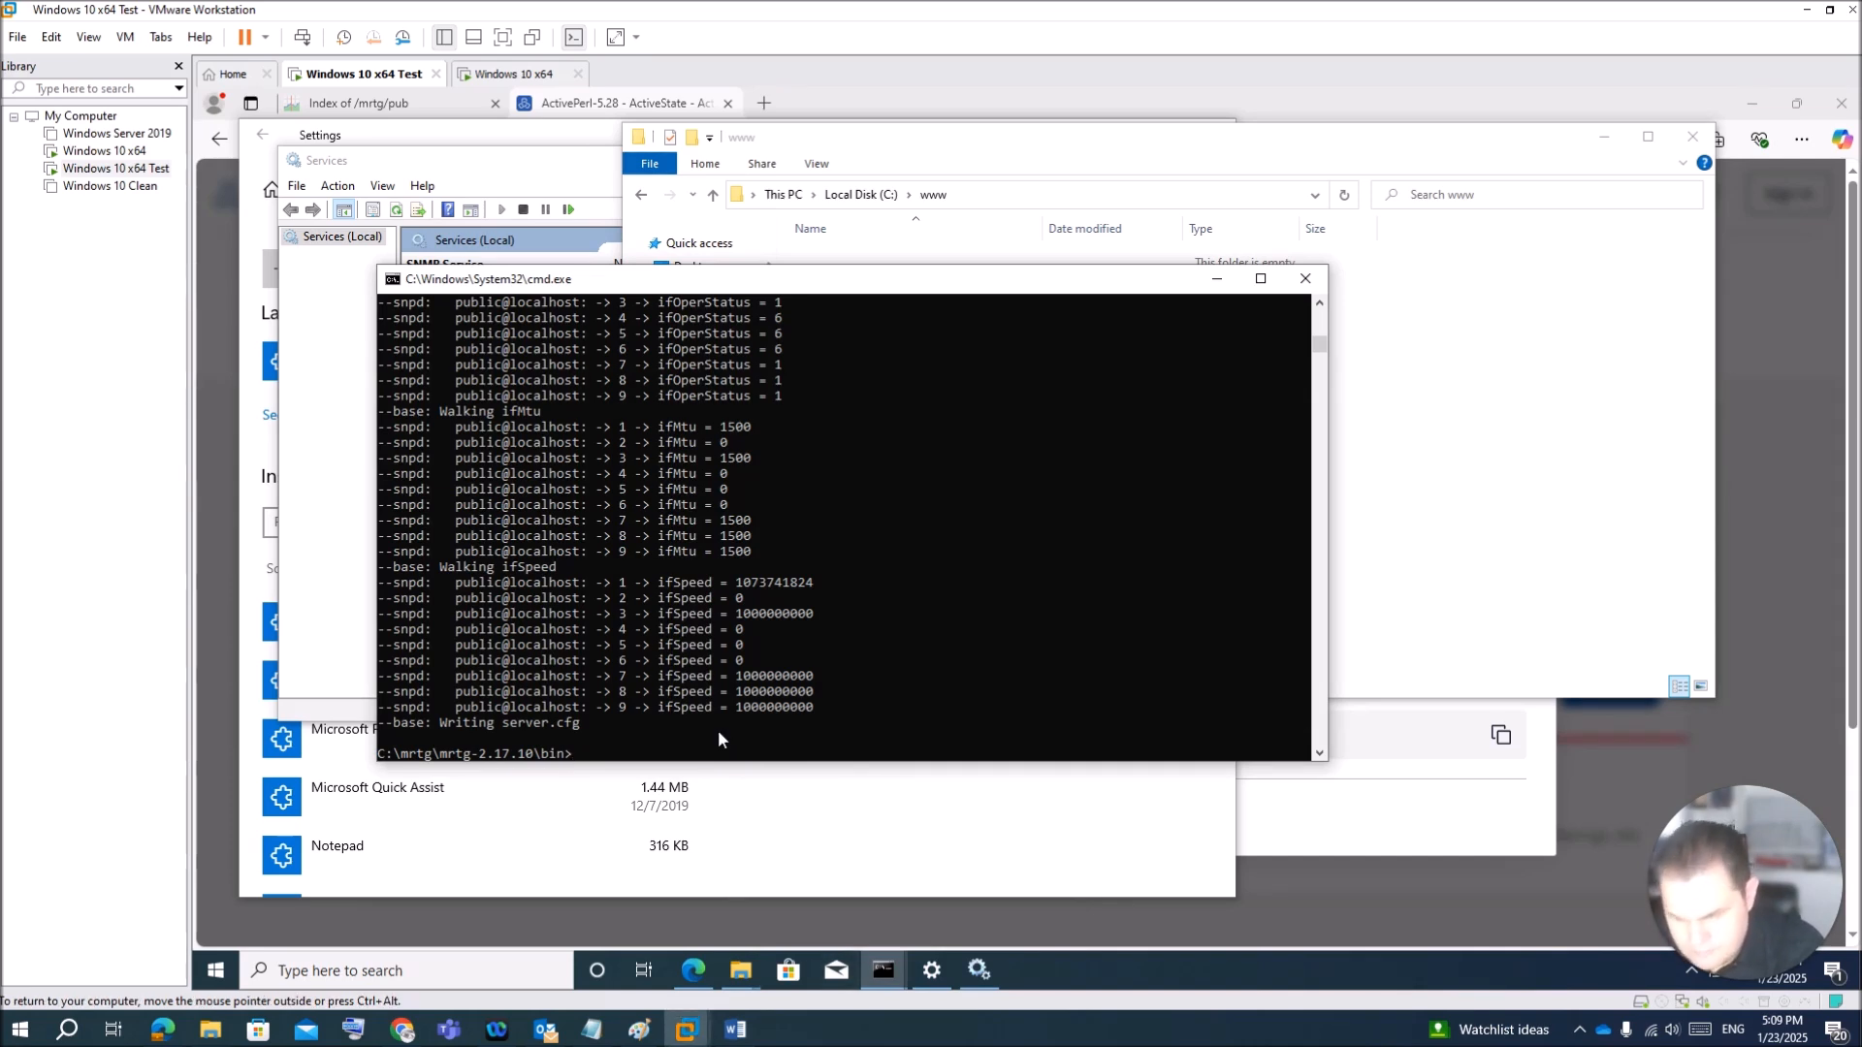
type("per")
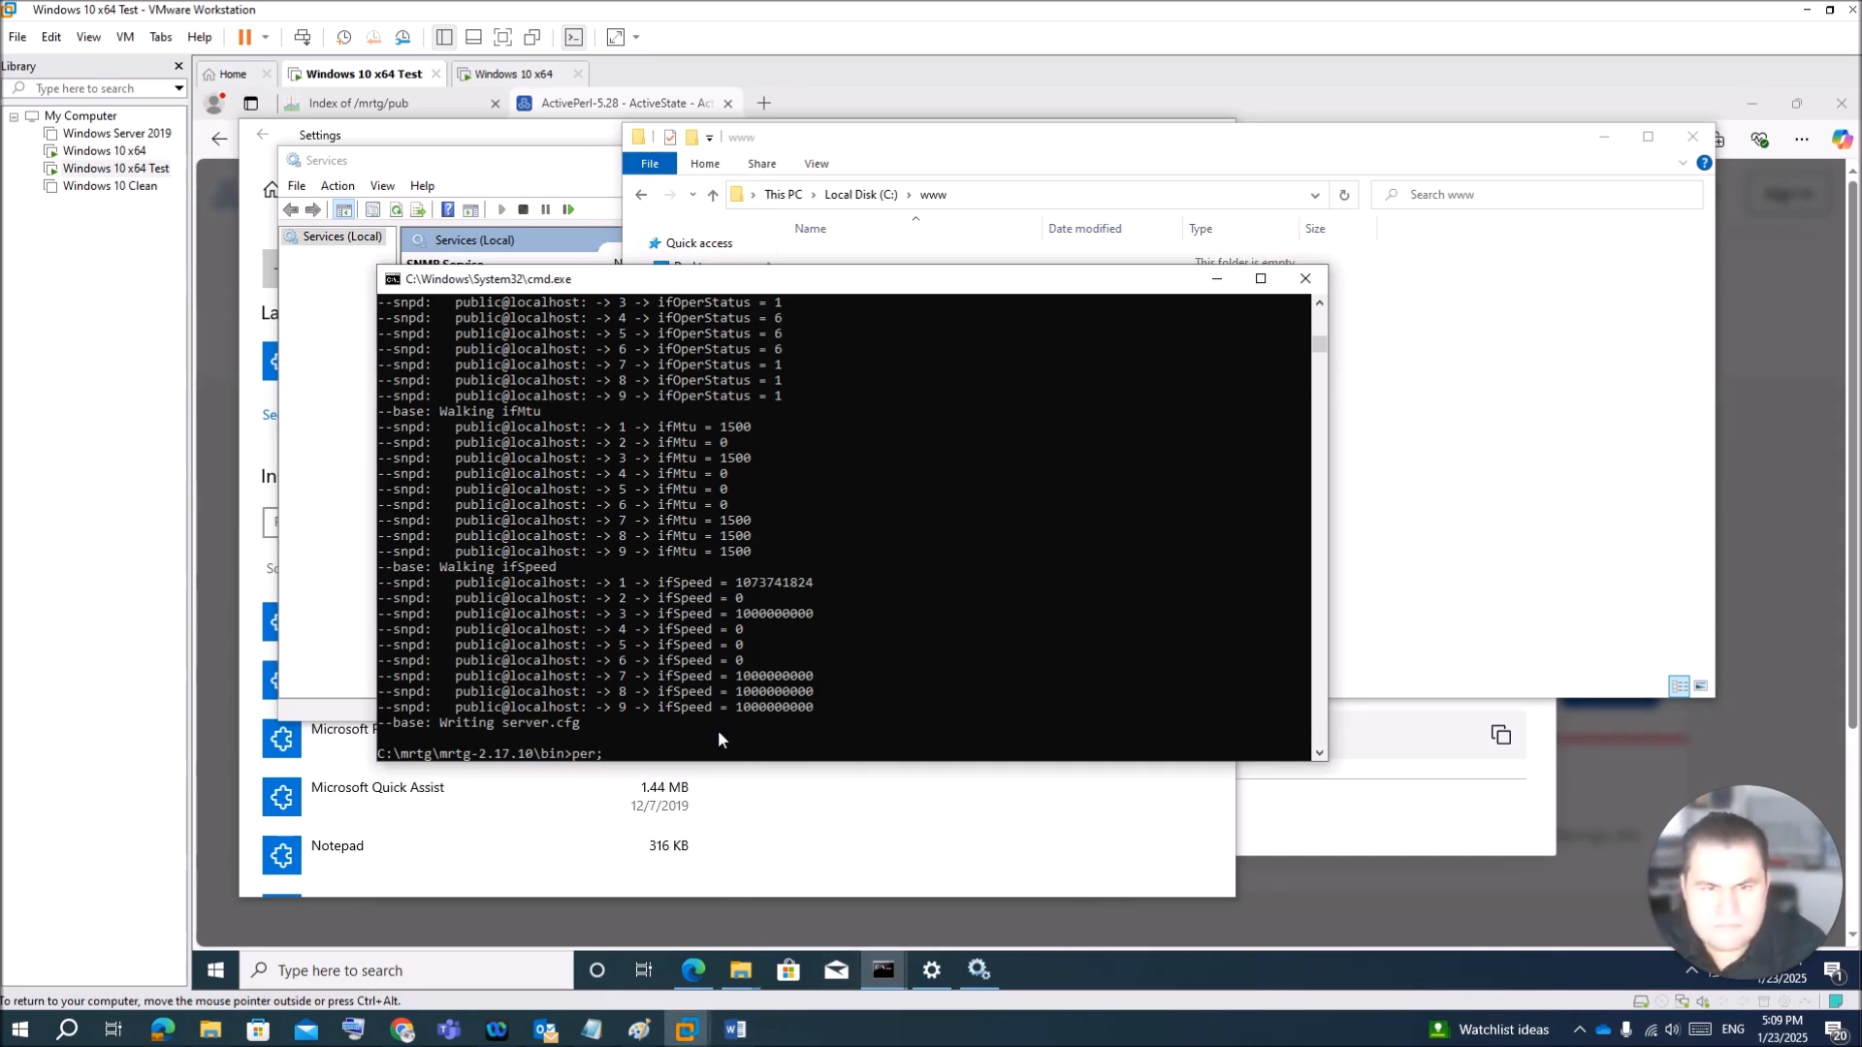
type(";")
key("BackSpace")
type("l m")
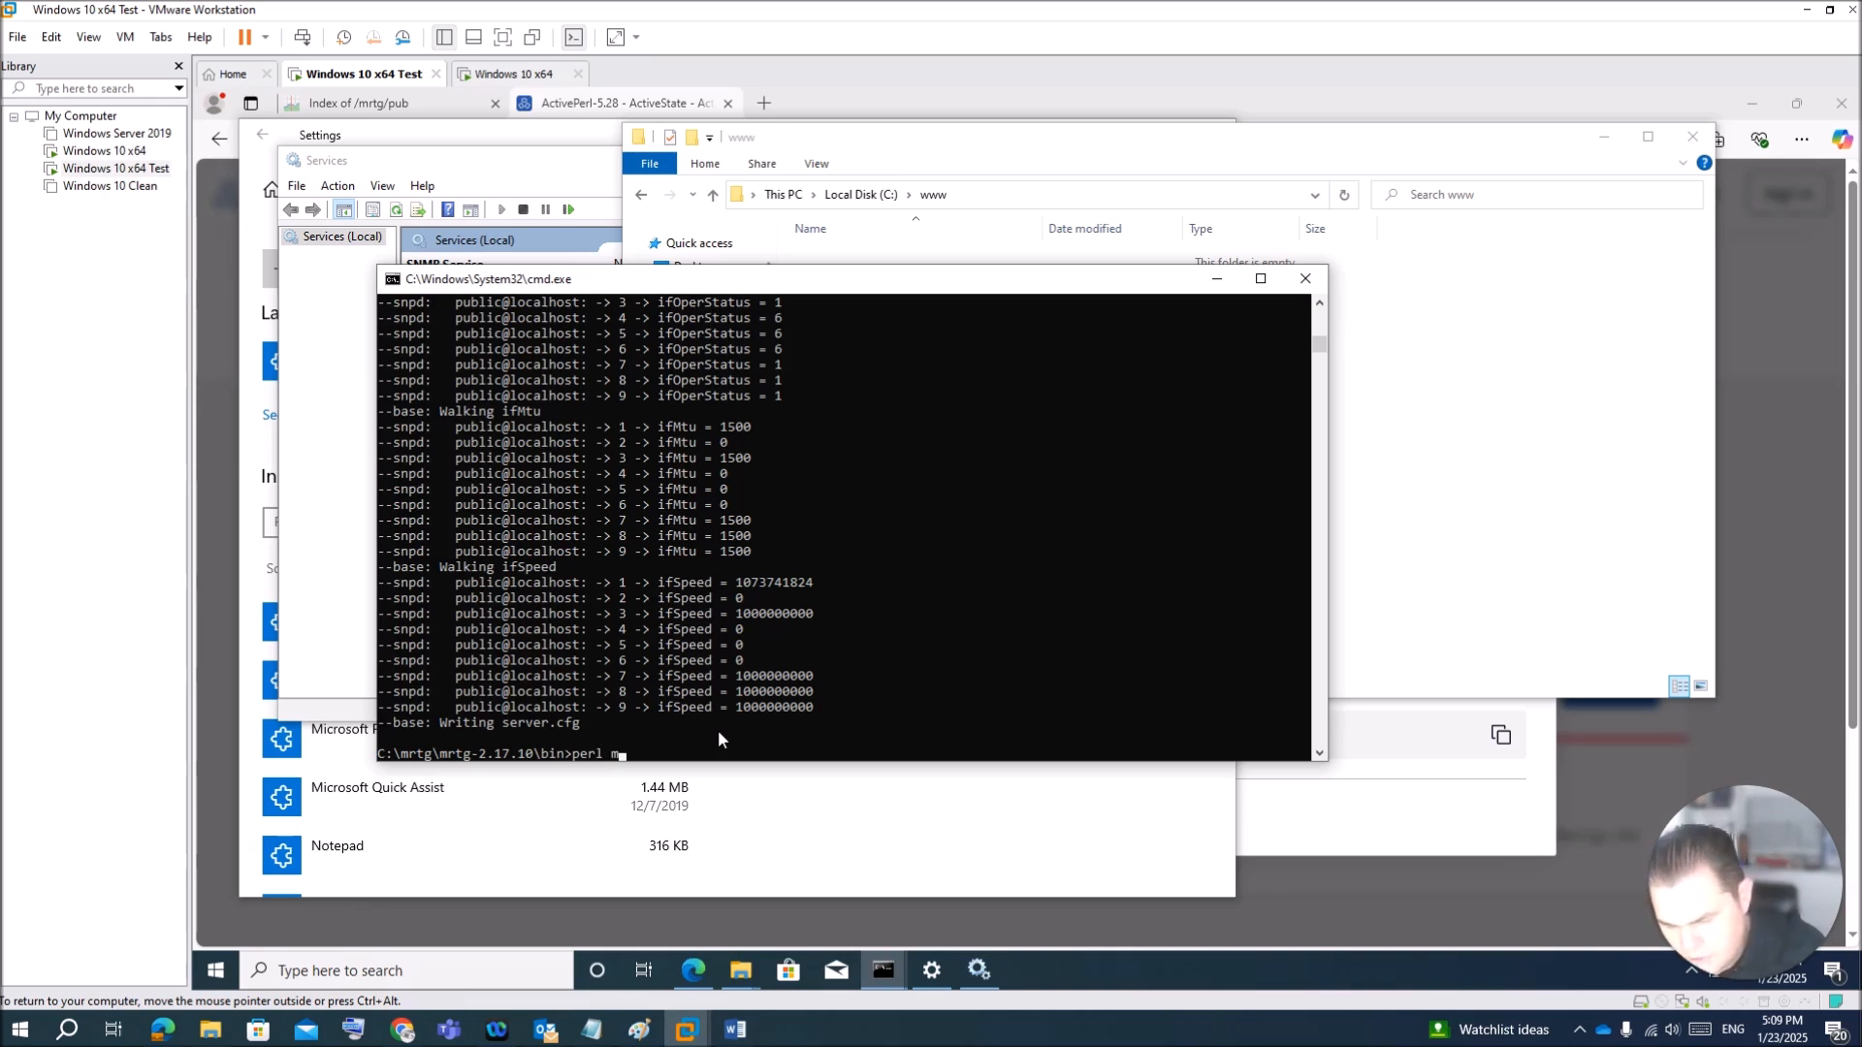
type("rtg server.cfg")
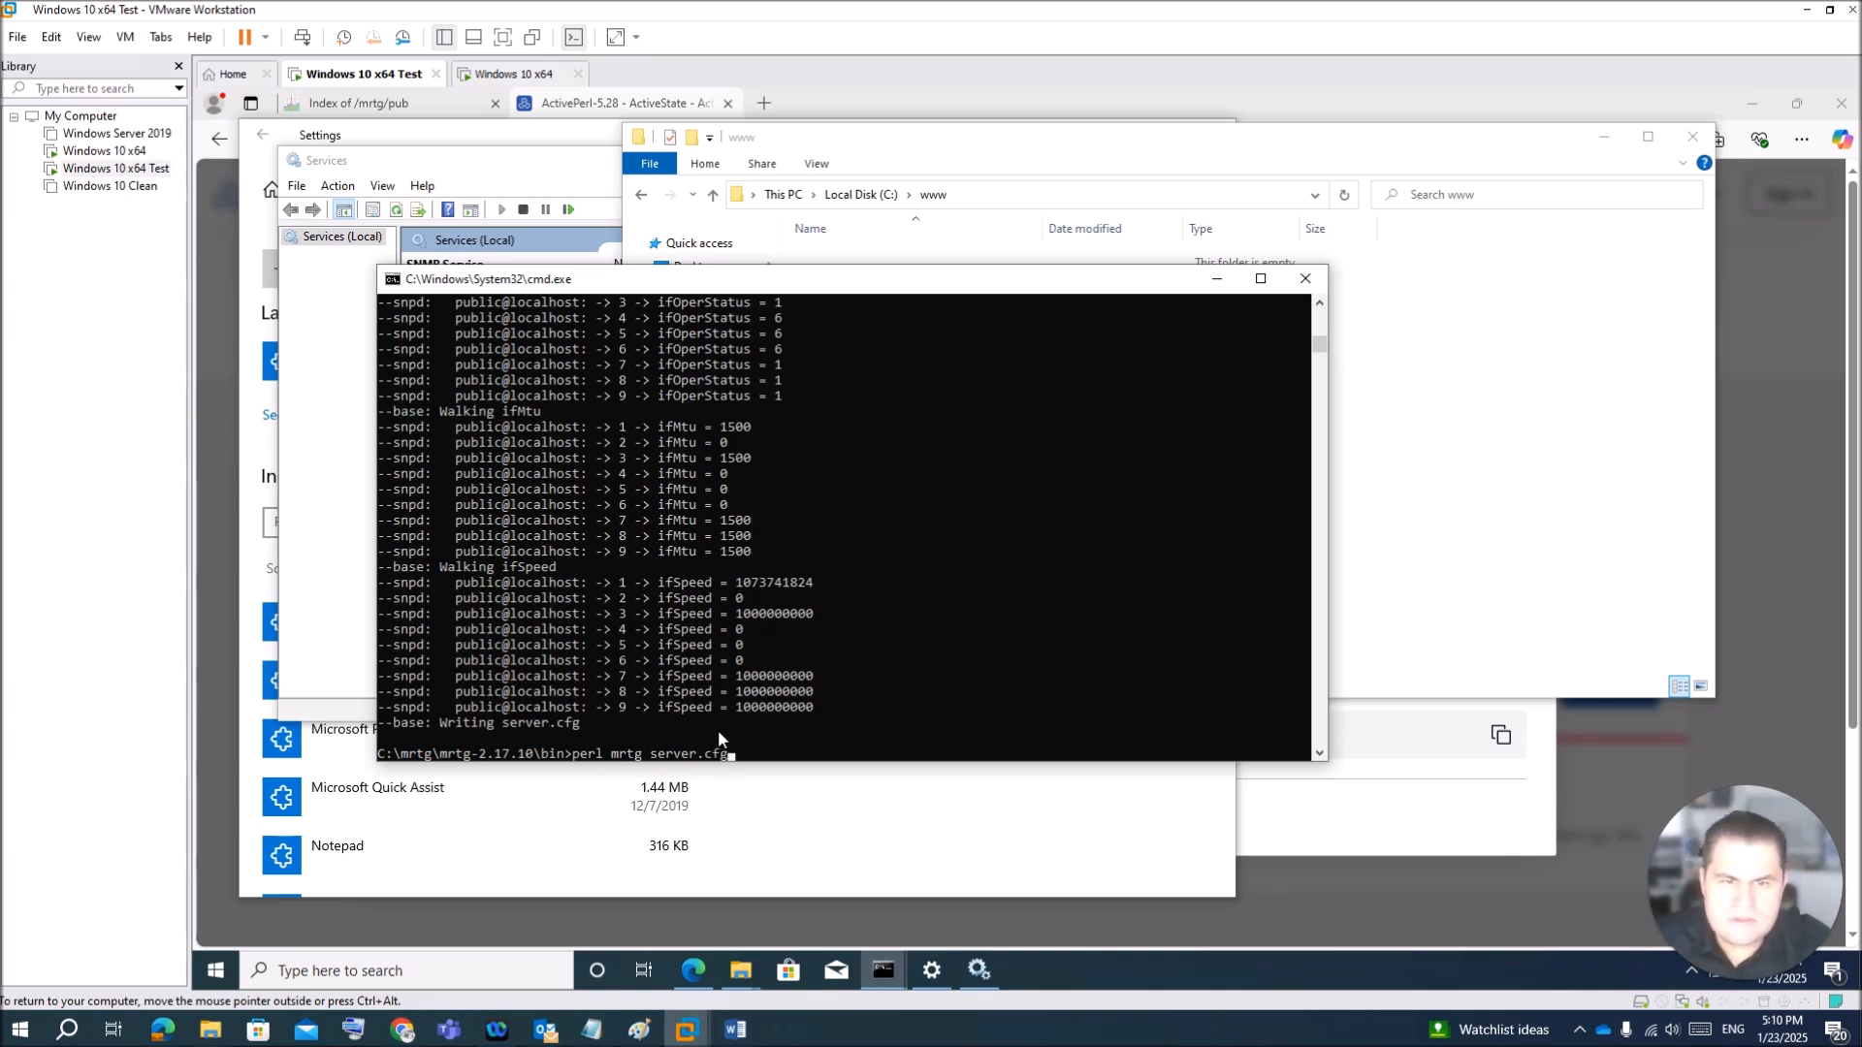
key("Return")
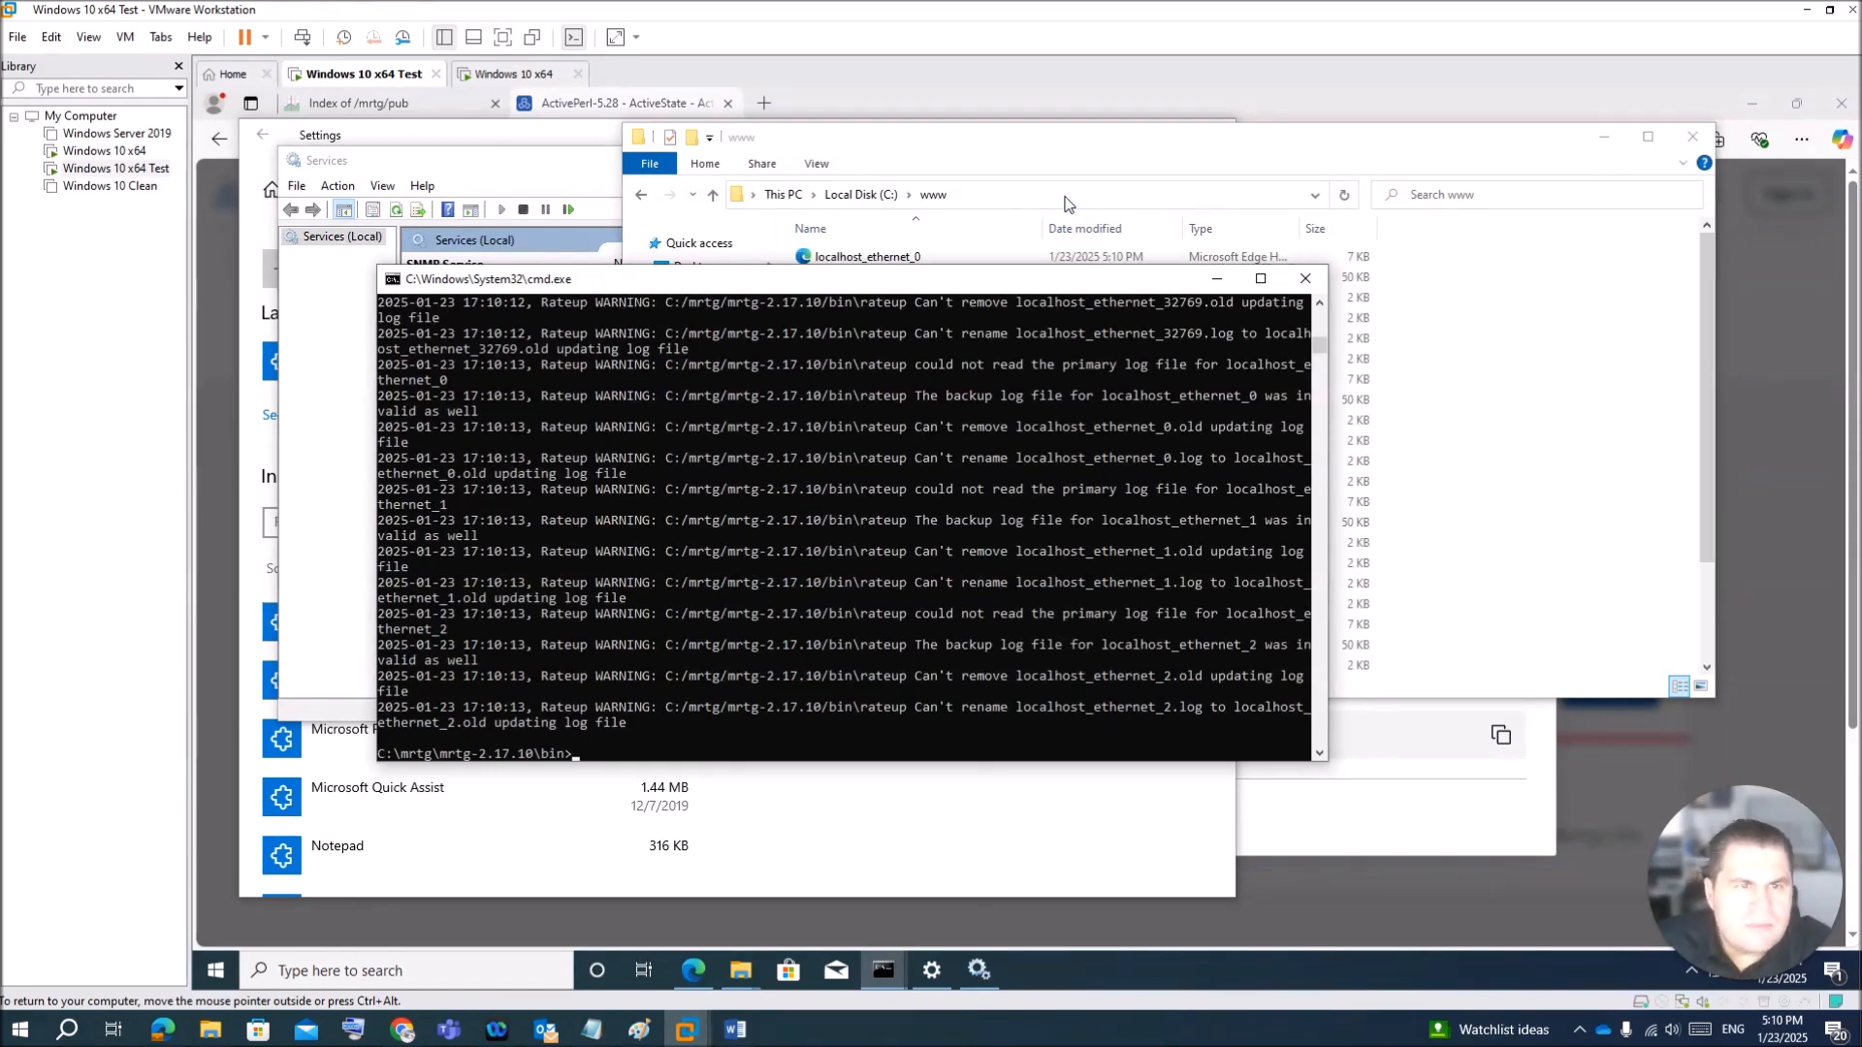
Step: Examine the files generated in C:\www and the output of the mrtg run in the command window
left_click(1214, 153)
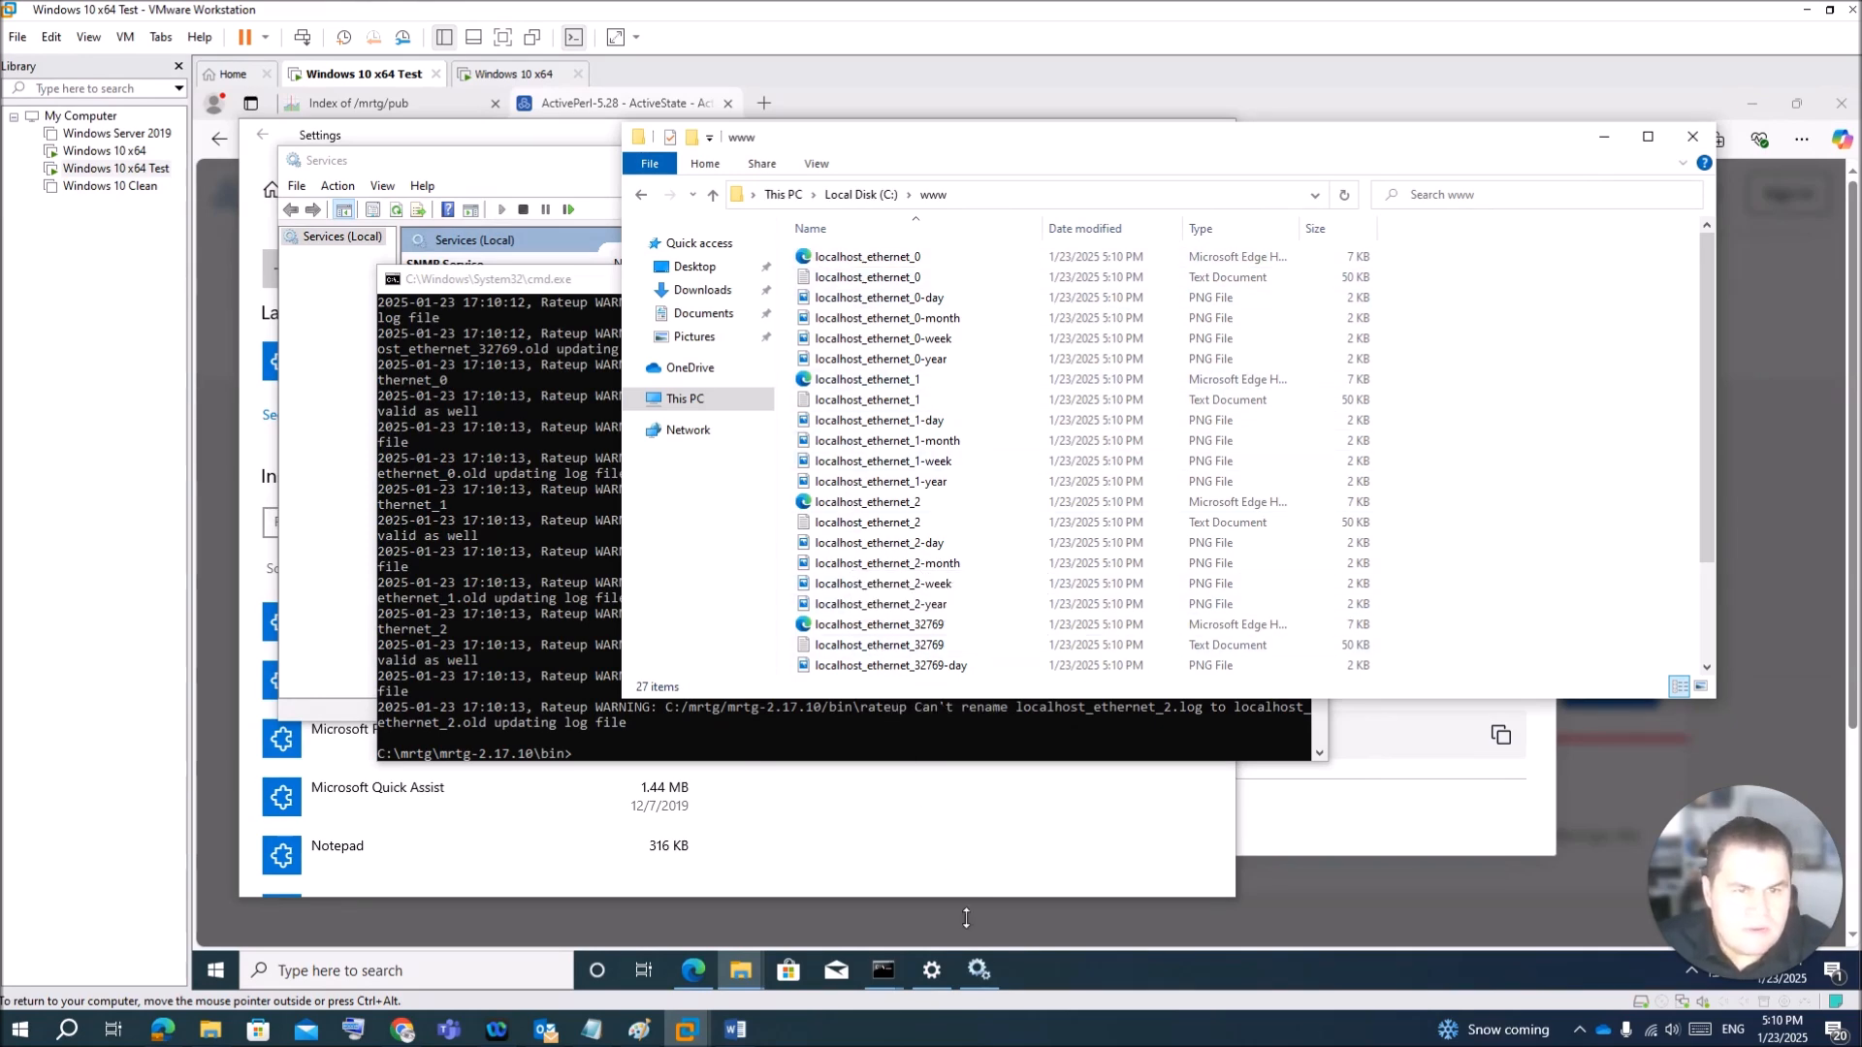
left_click(570, 281)
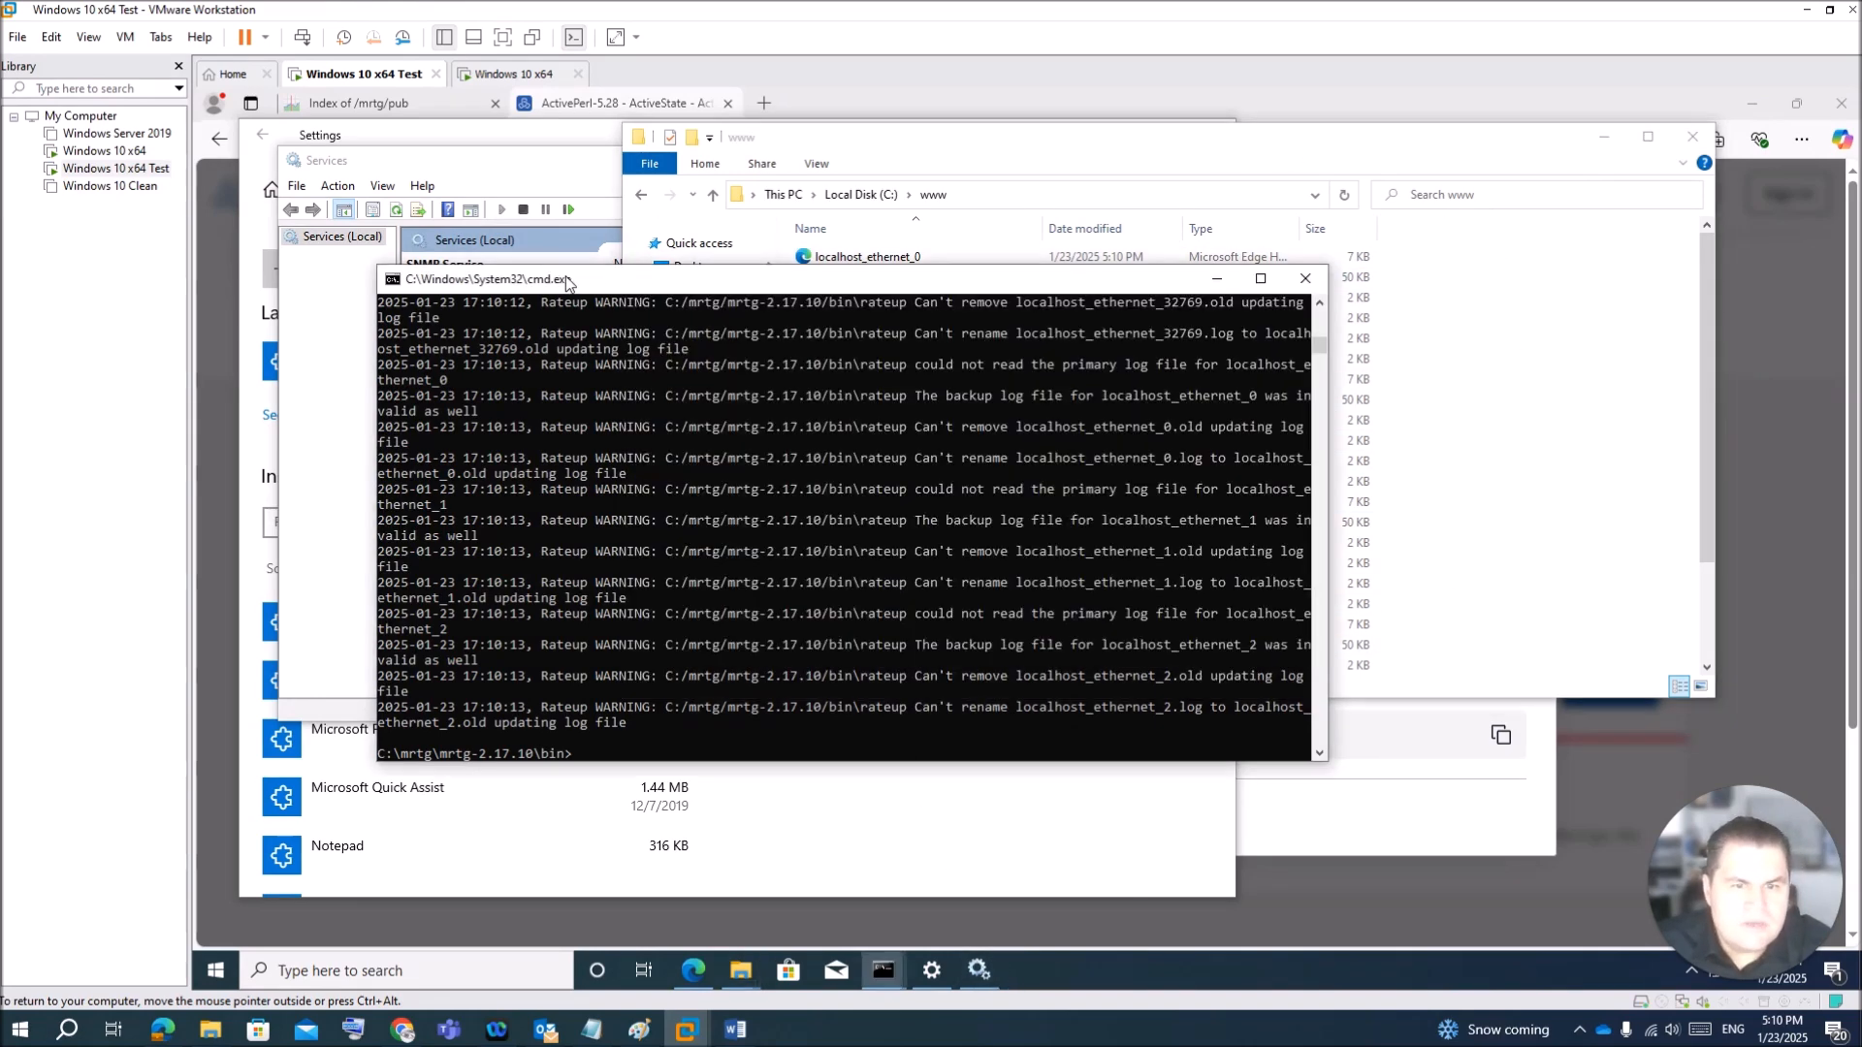
scroll(733, 498, "up", 5)
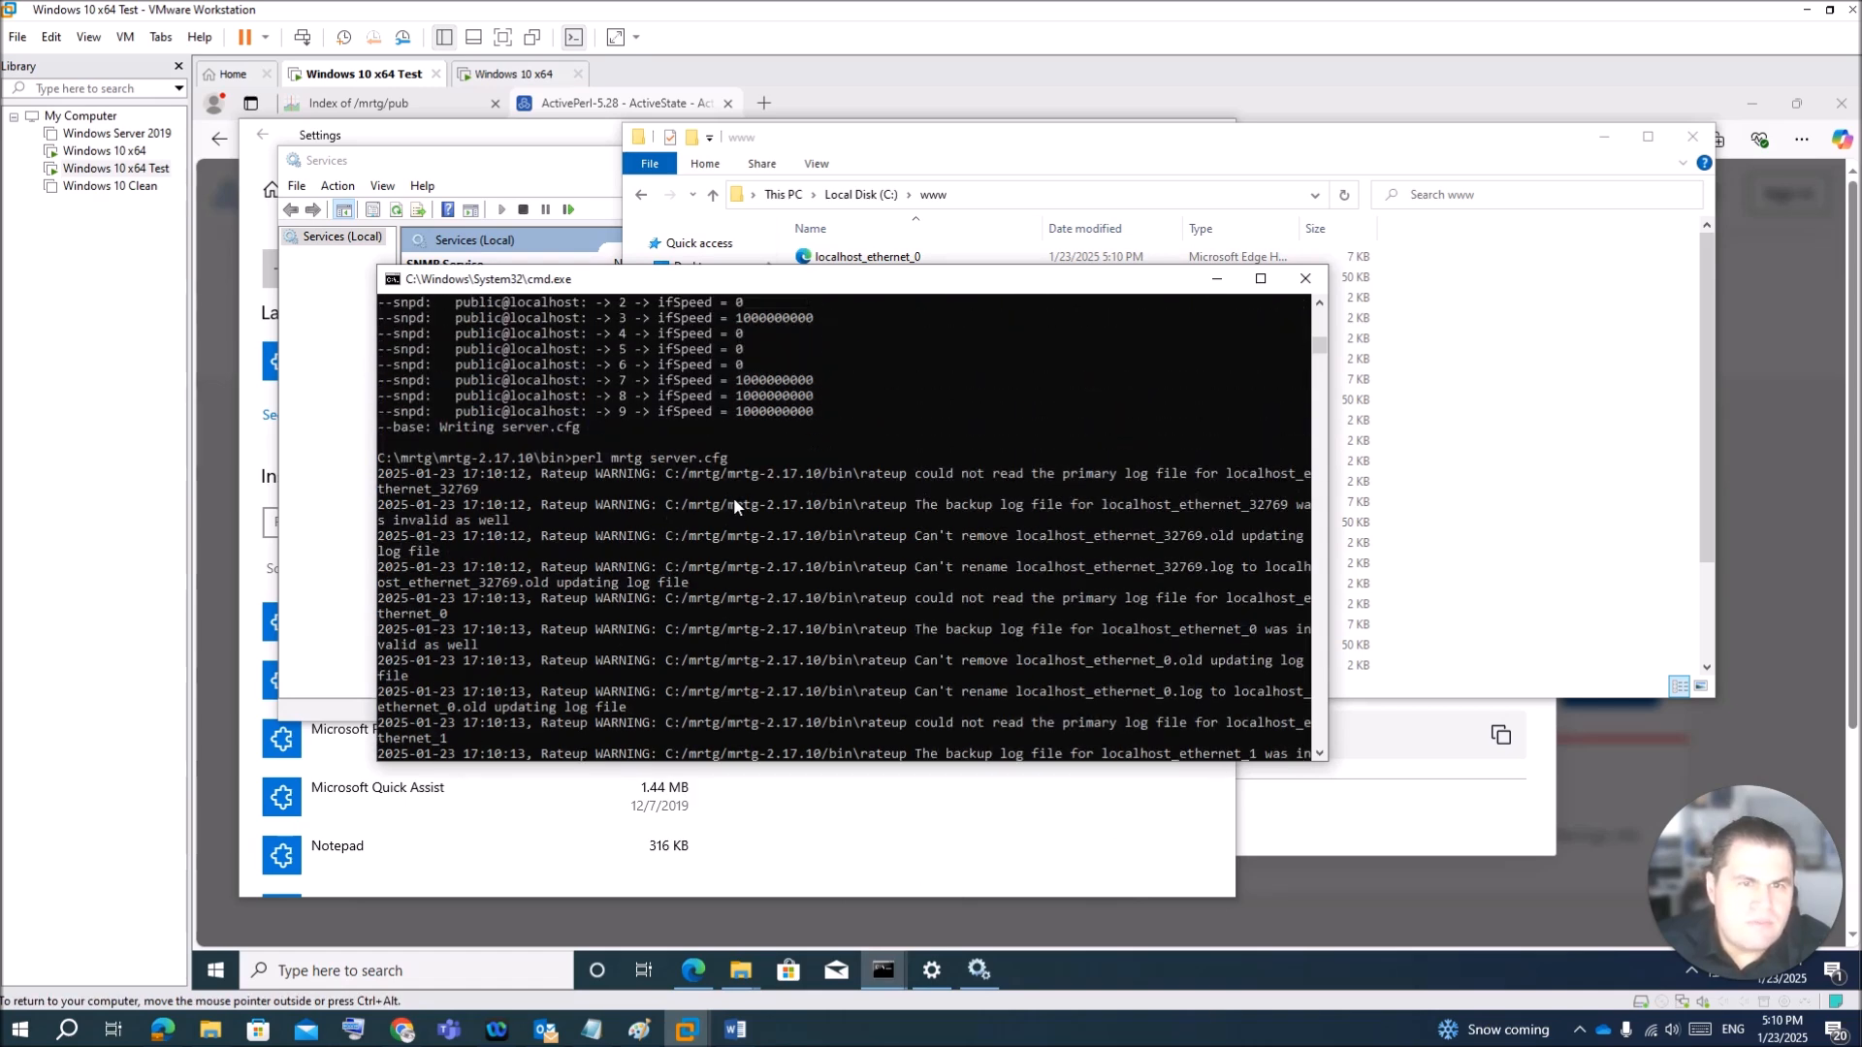
scroll(733, 497, "down", 5)
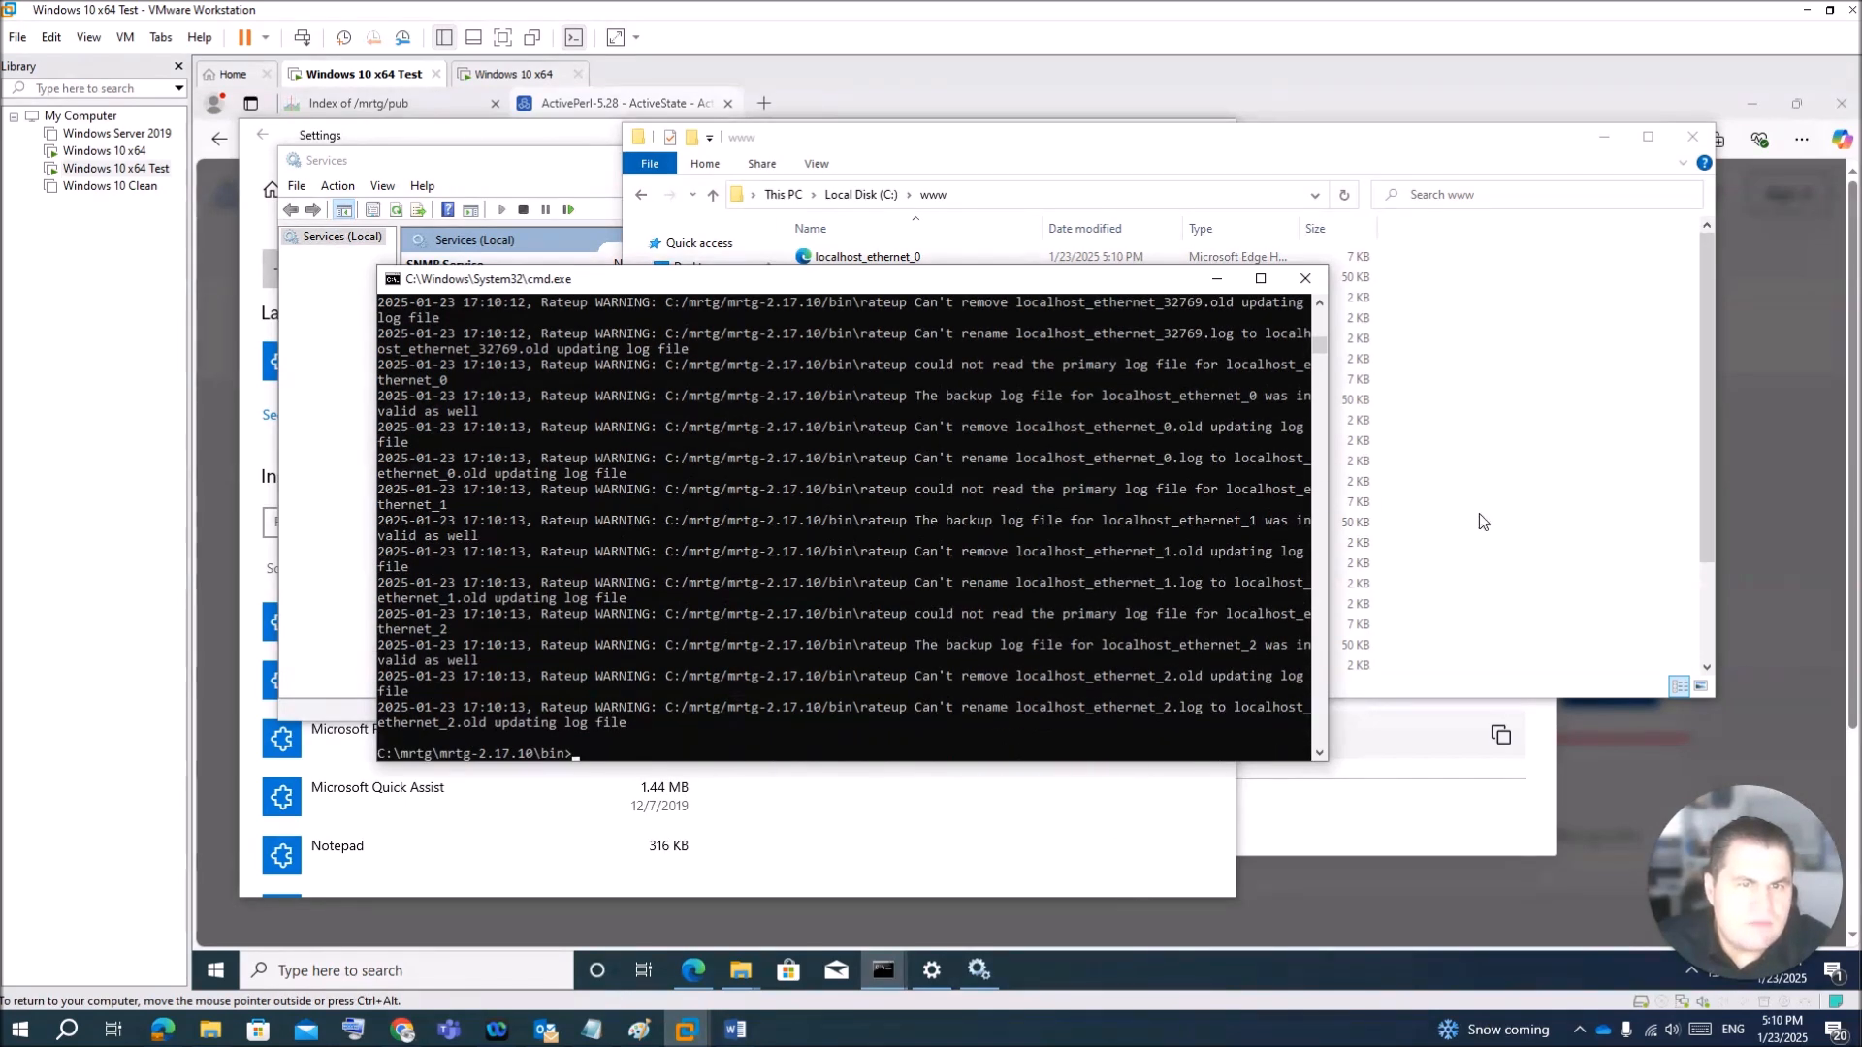
left_click(1509, 540)
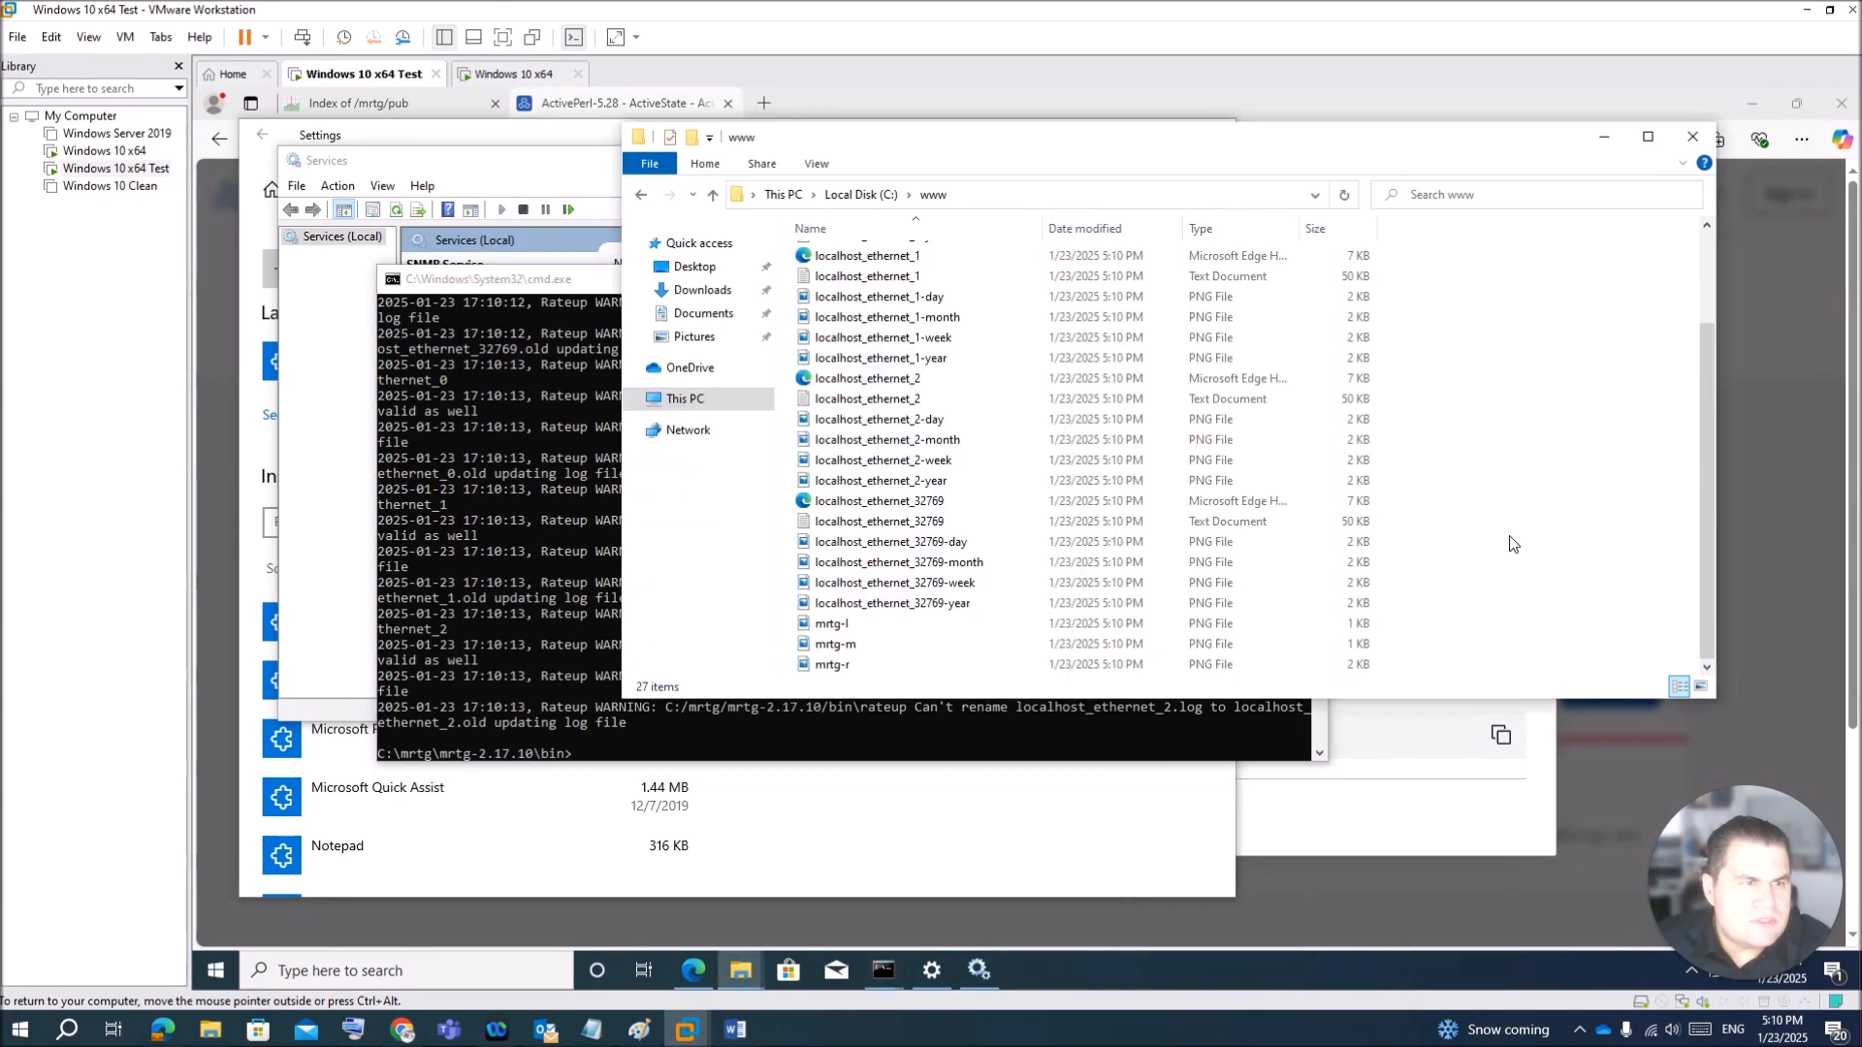
Step: Browse from the www folder to C:\mrtg\mrtg-2.17.10\bin
left_click(999, 198)
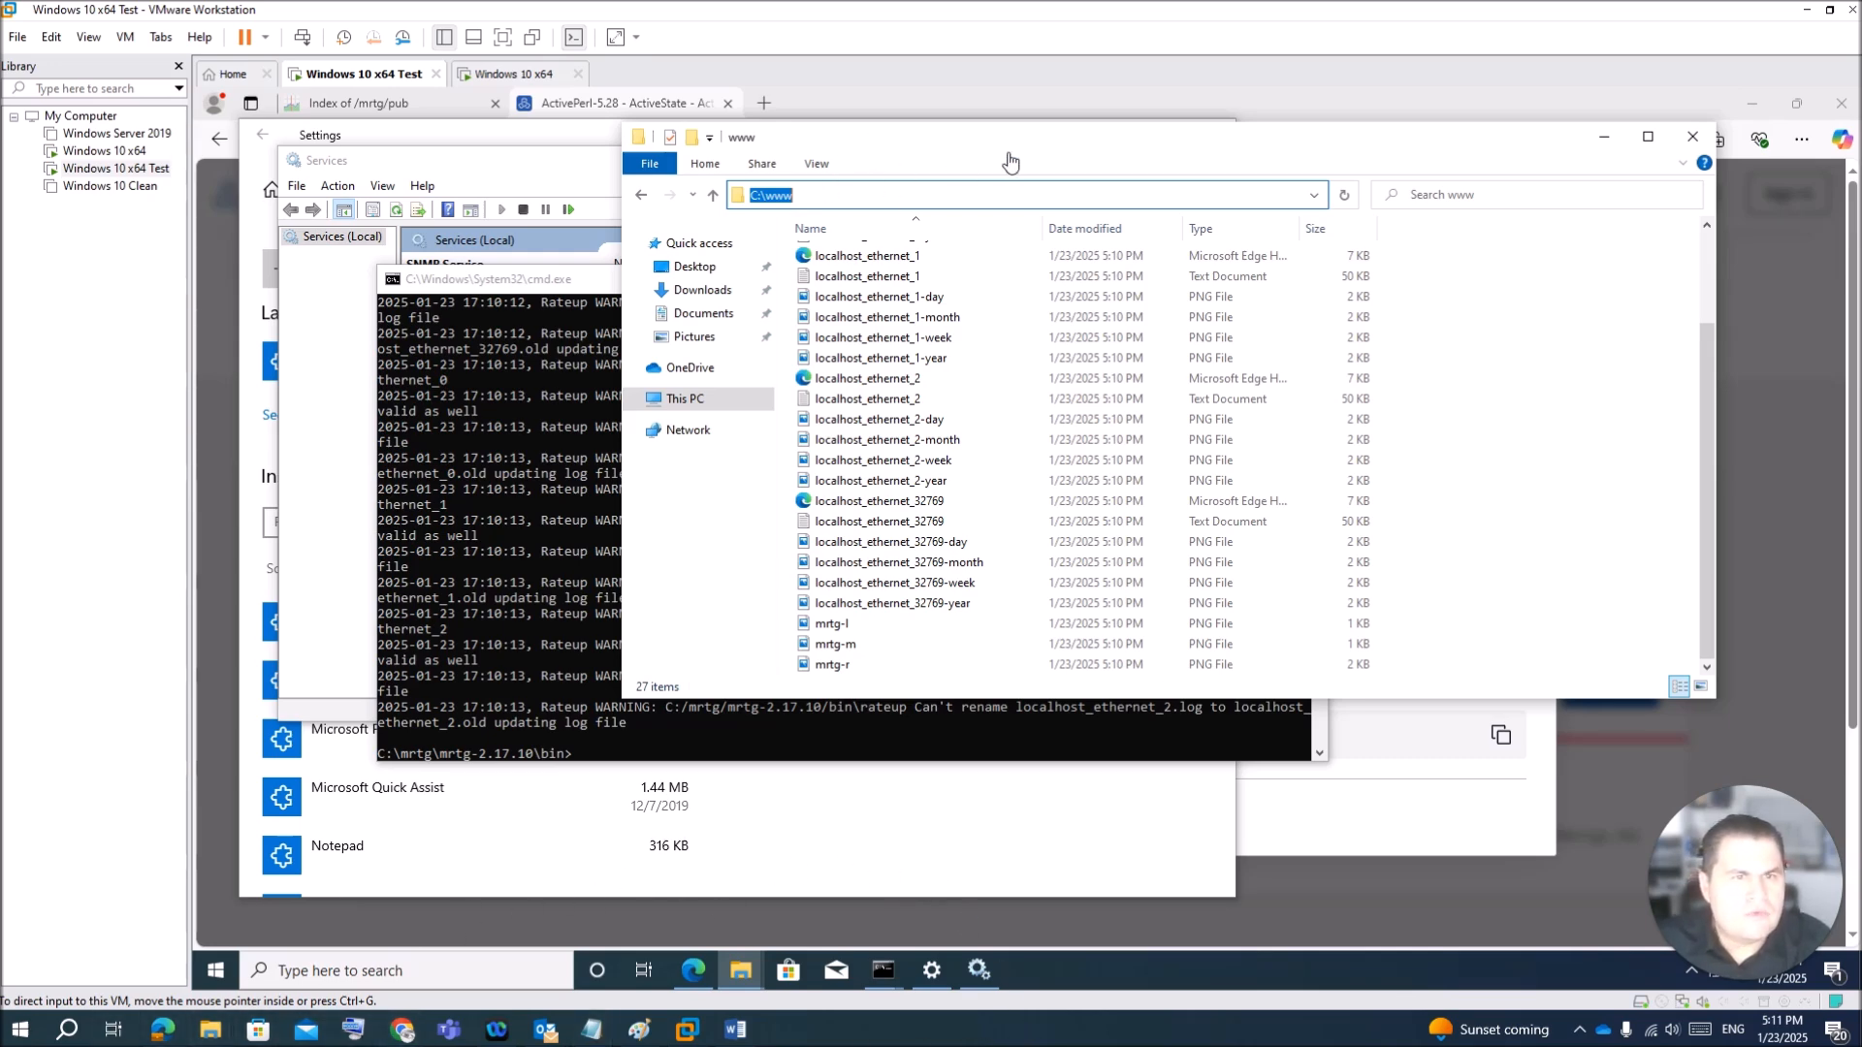
left_click(715, 198)
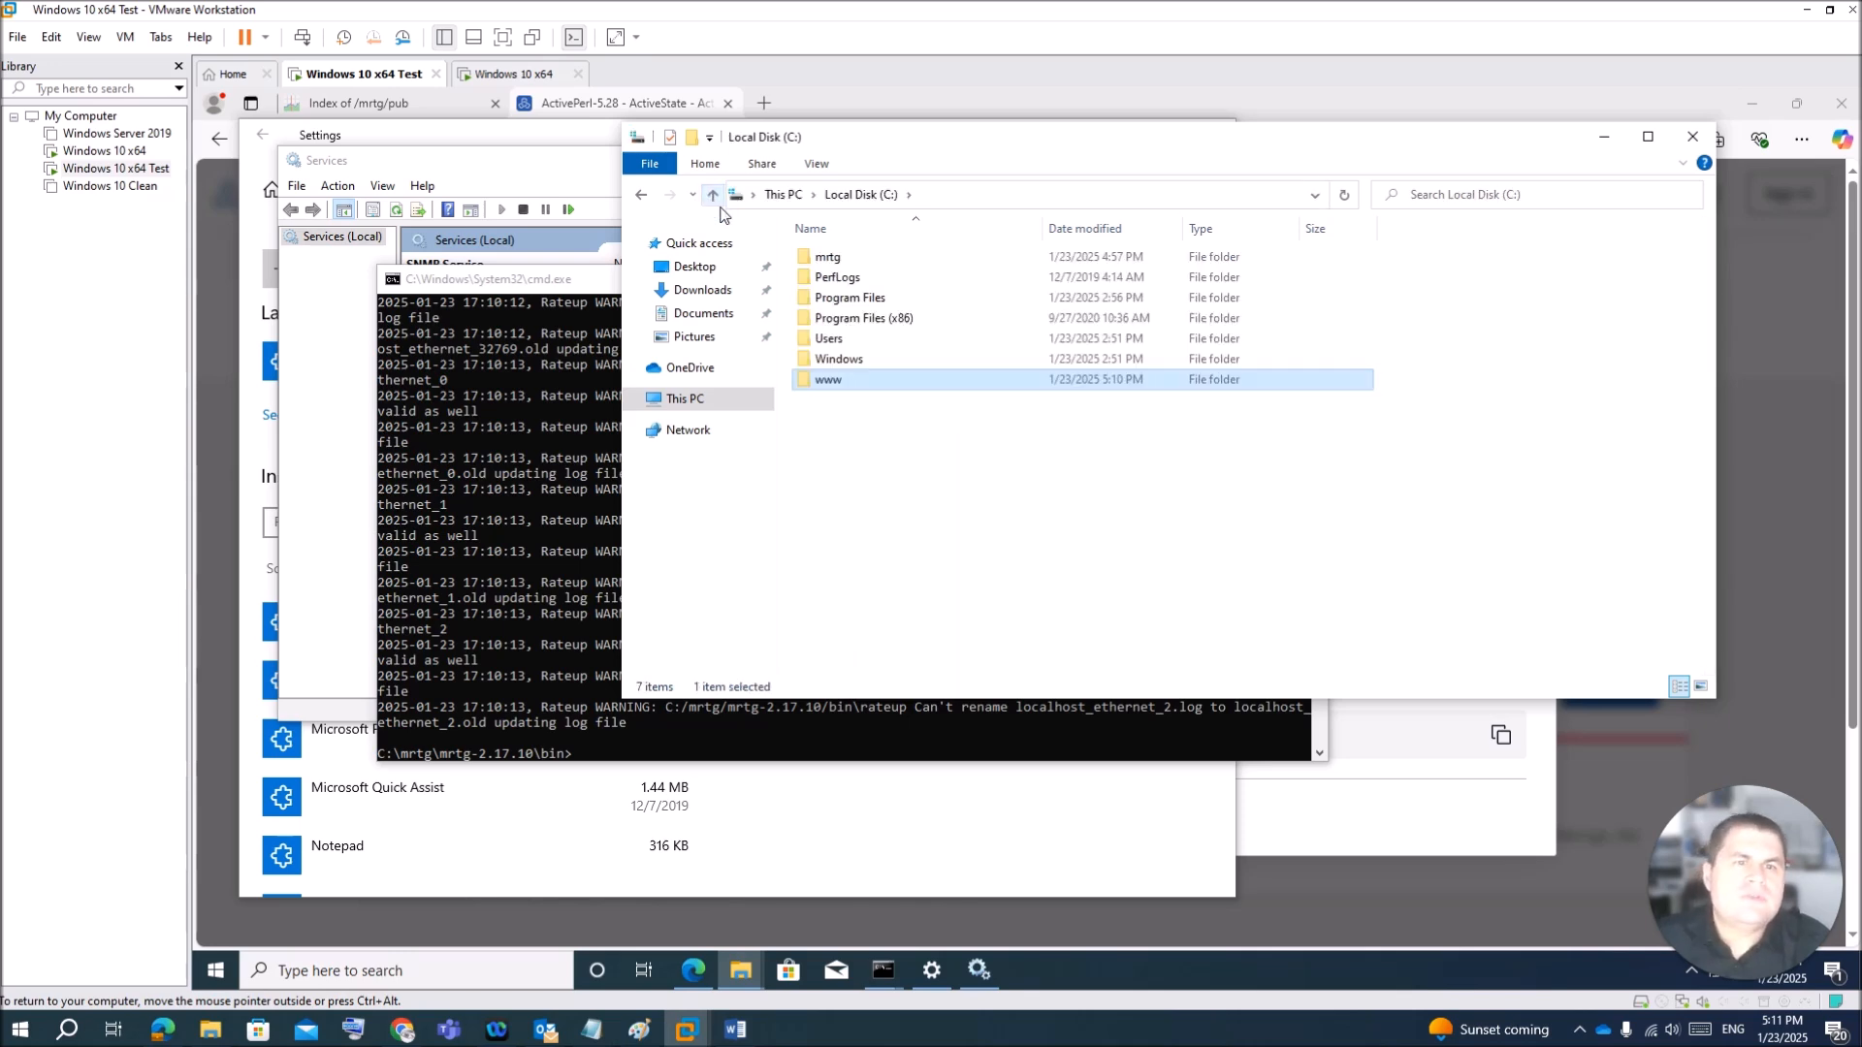
left_click(842, 258)
double_click(842, 258)
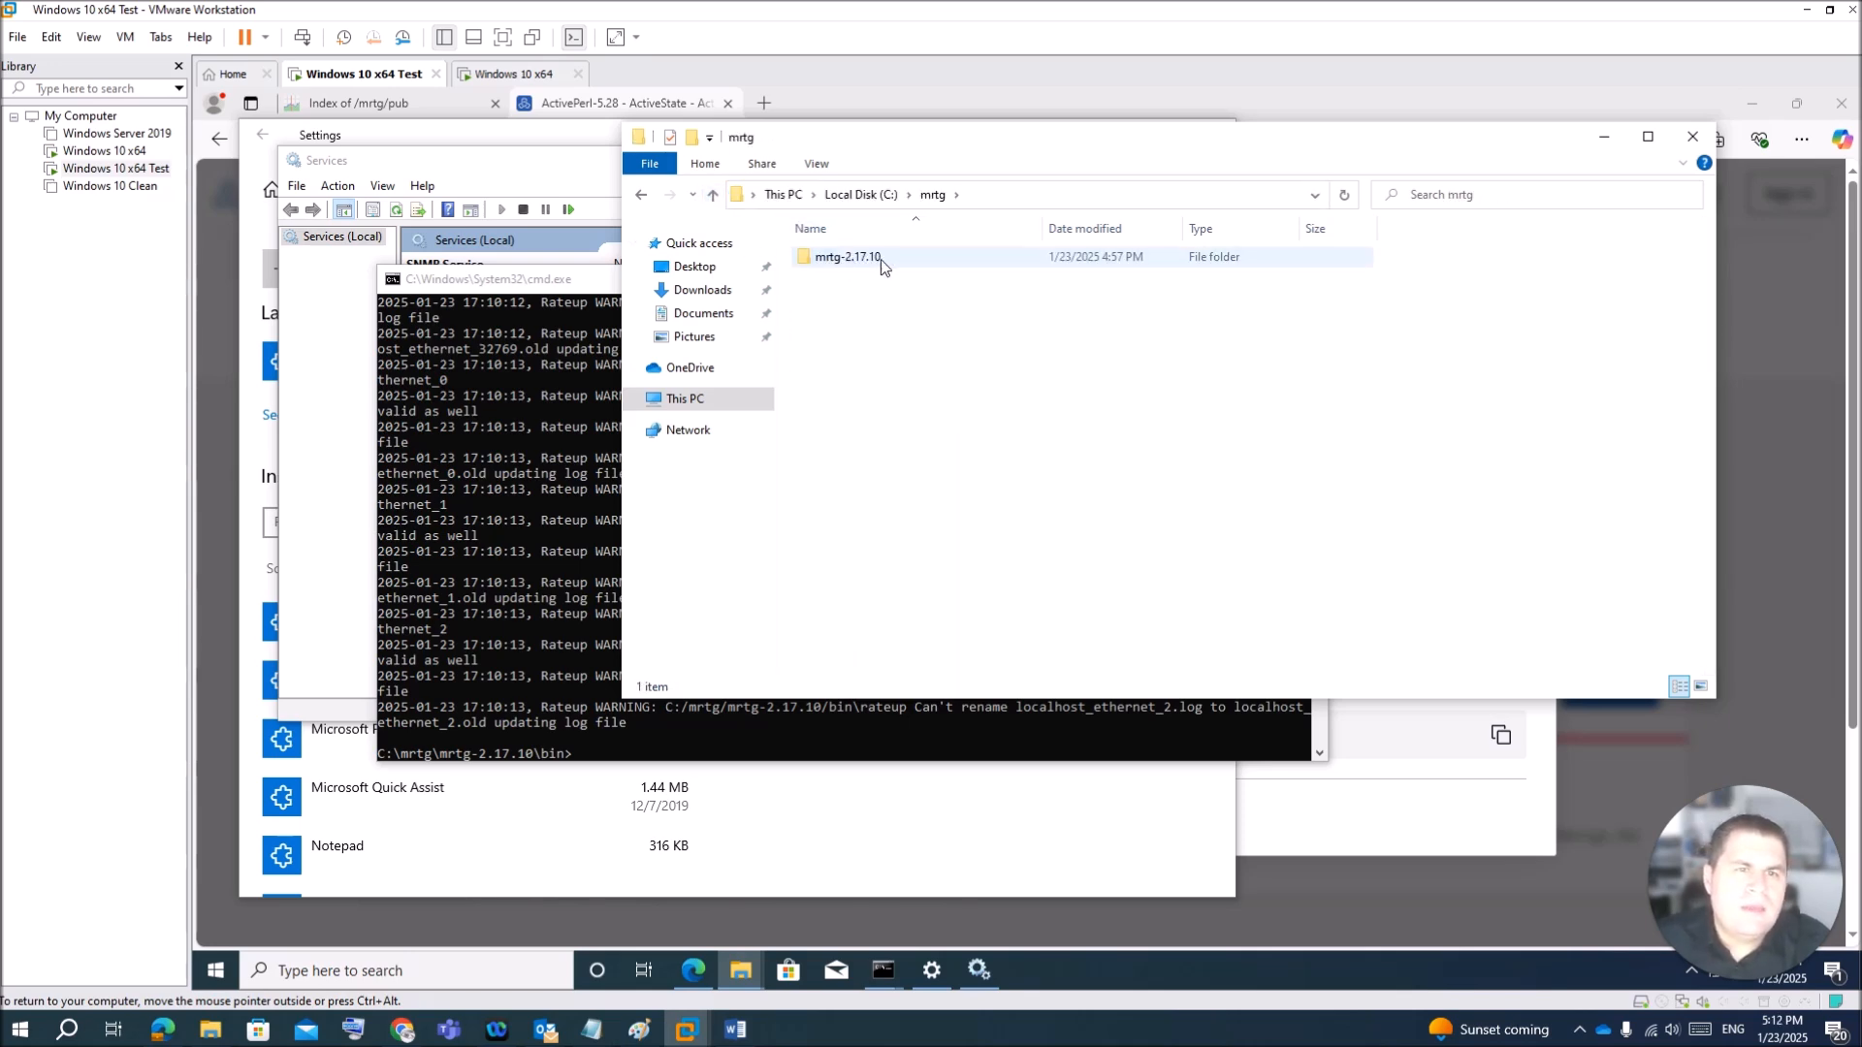
double_click(888, 259)
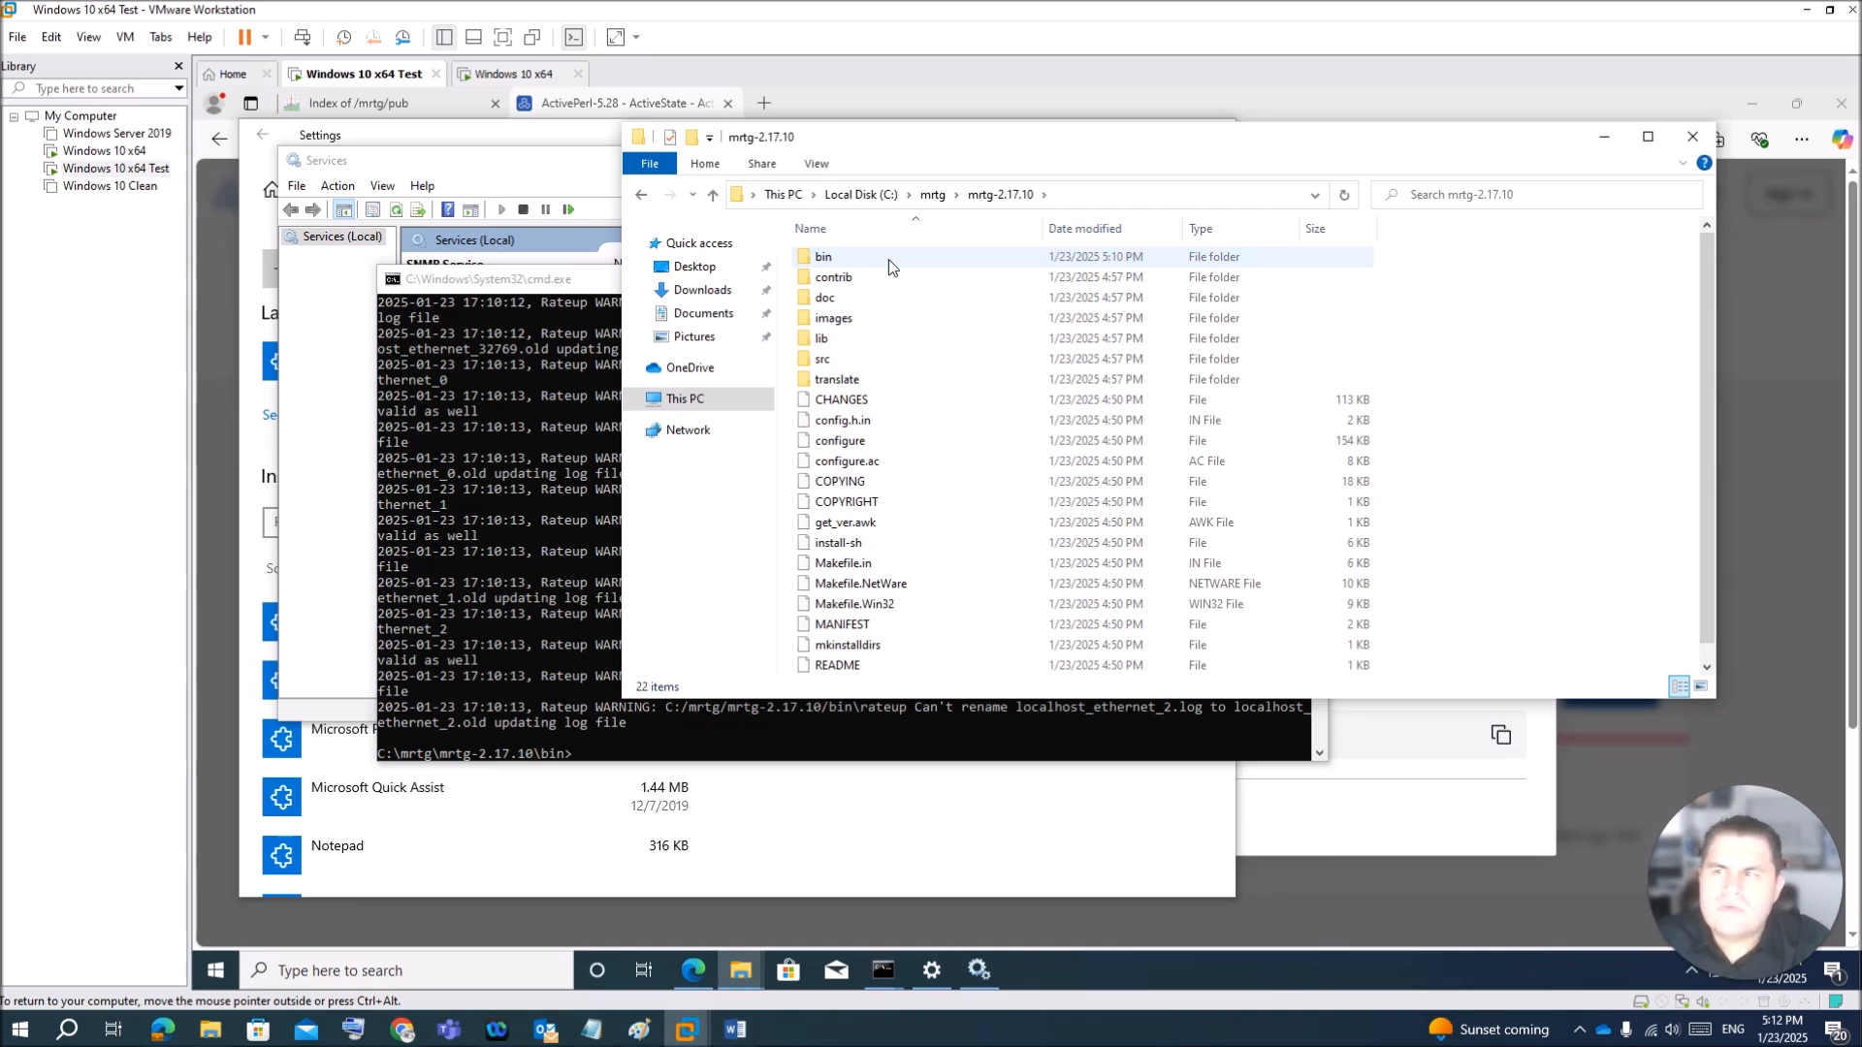
double_click(888, 259)
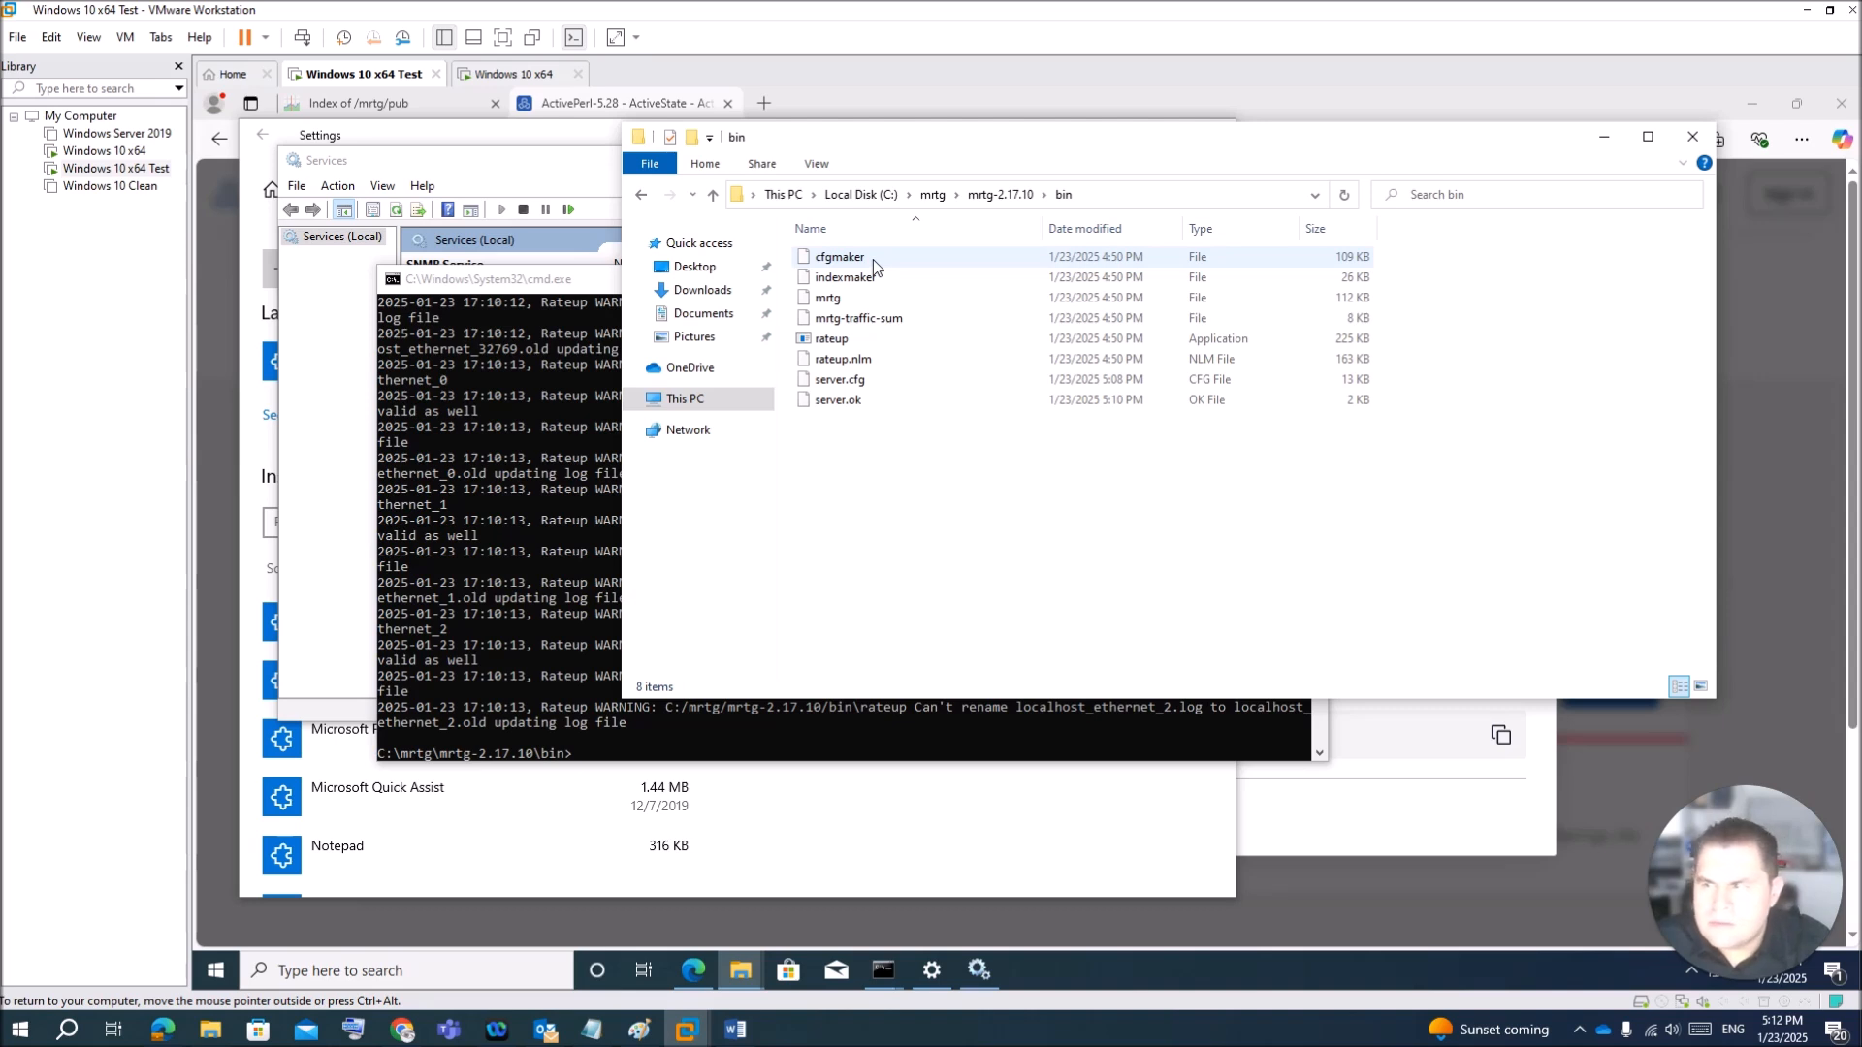
Step: Open server.cfg in Notepad without making Notepad the default for .cfg files
left_click(873, 383)
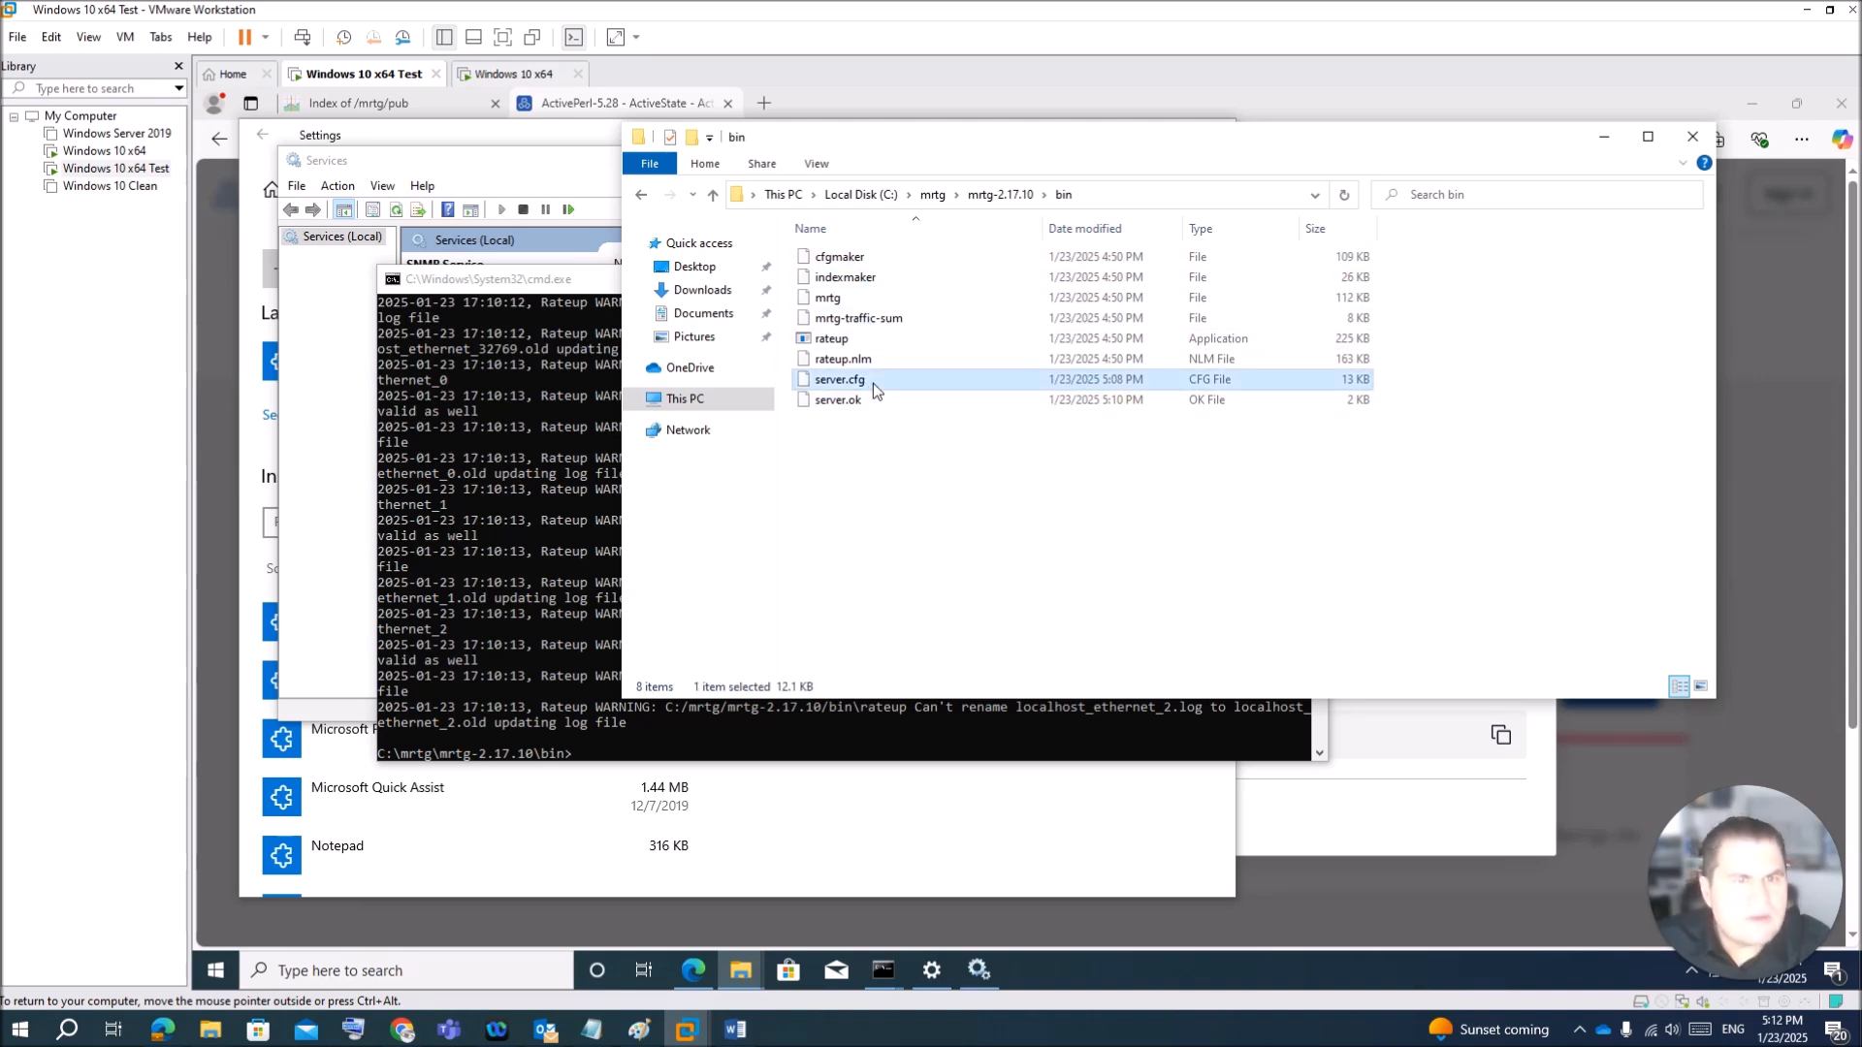
right_click(873, 382)
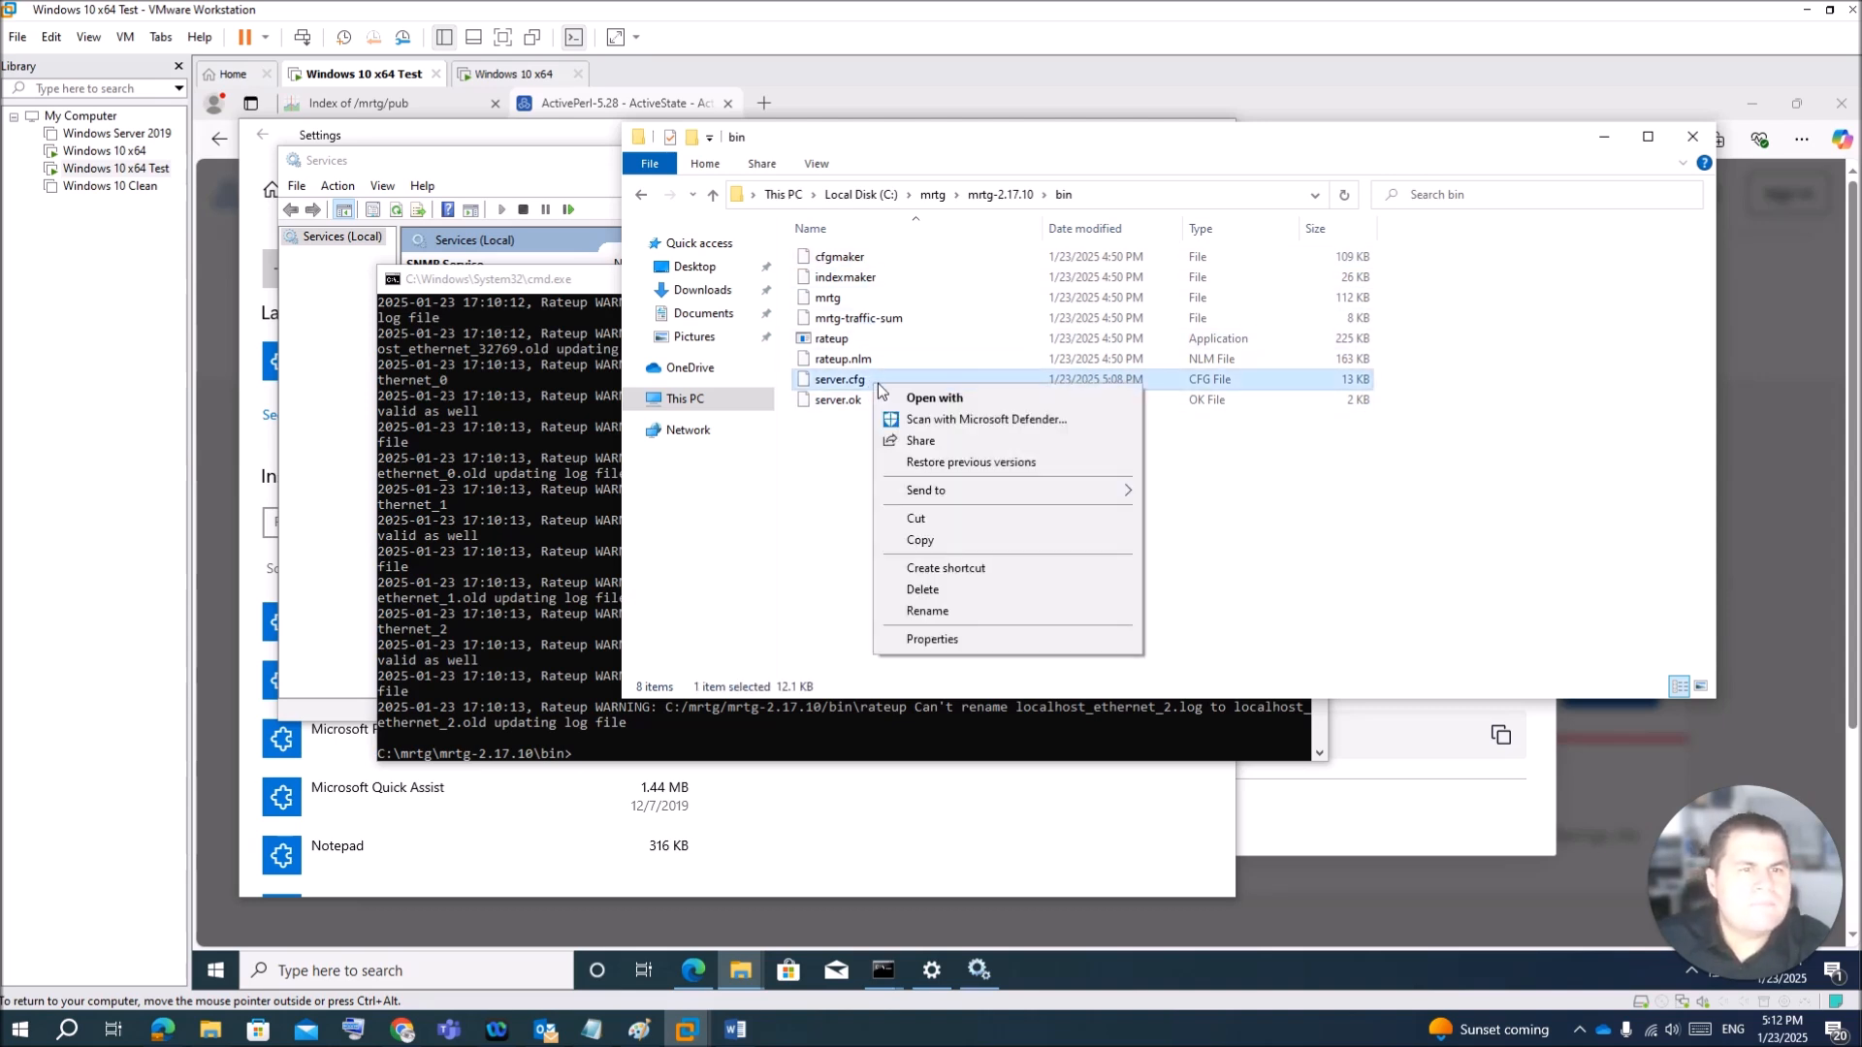
left_click(948, 405)
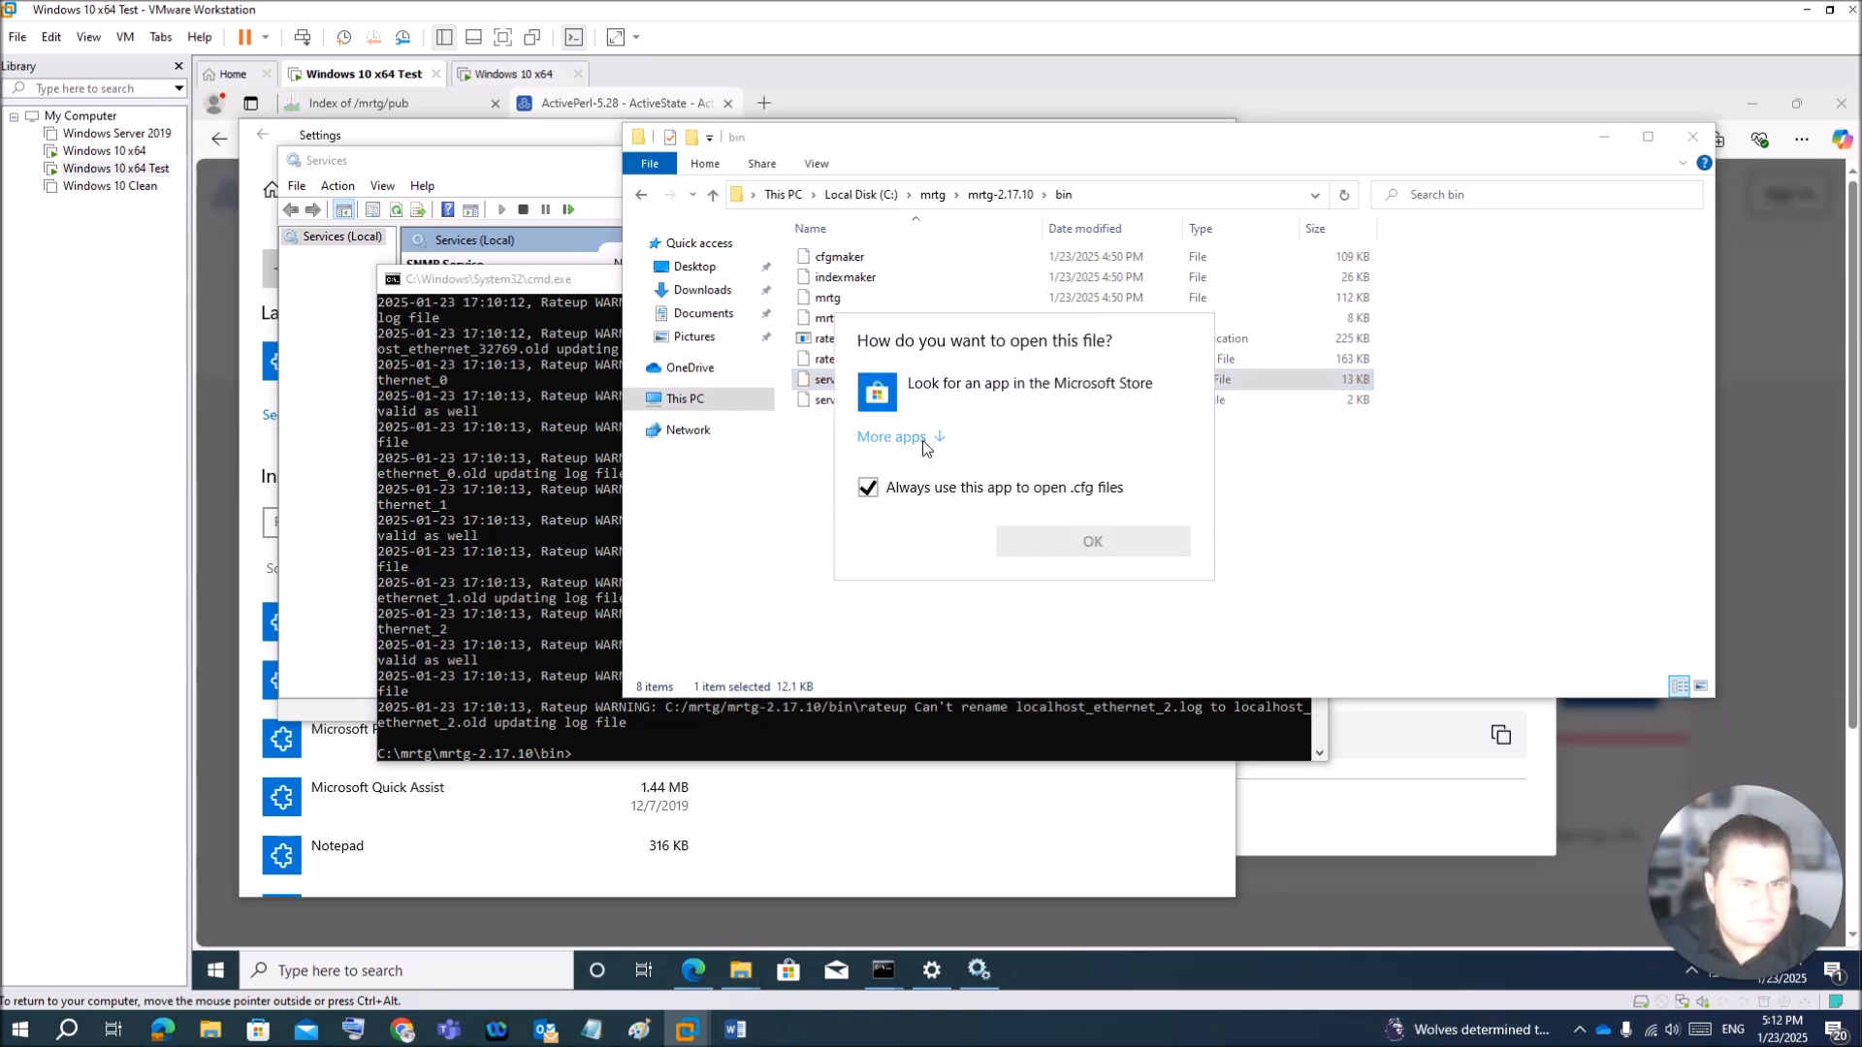
left_click(897, 437)
left_click(933, 530)
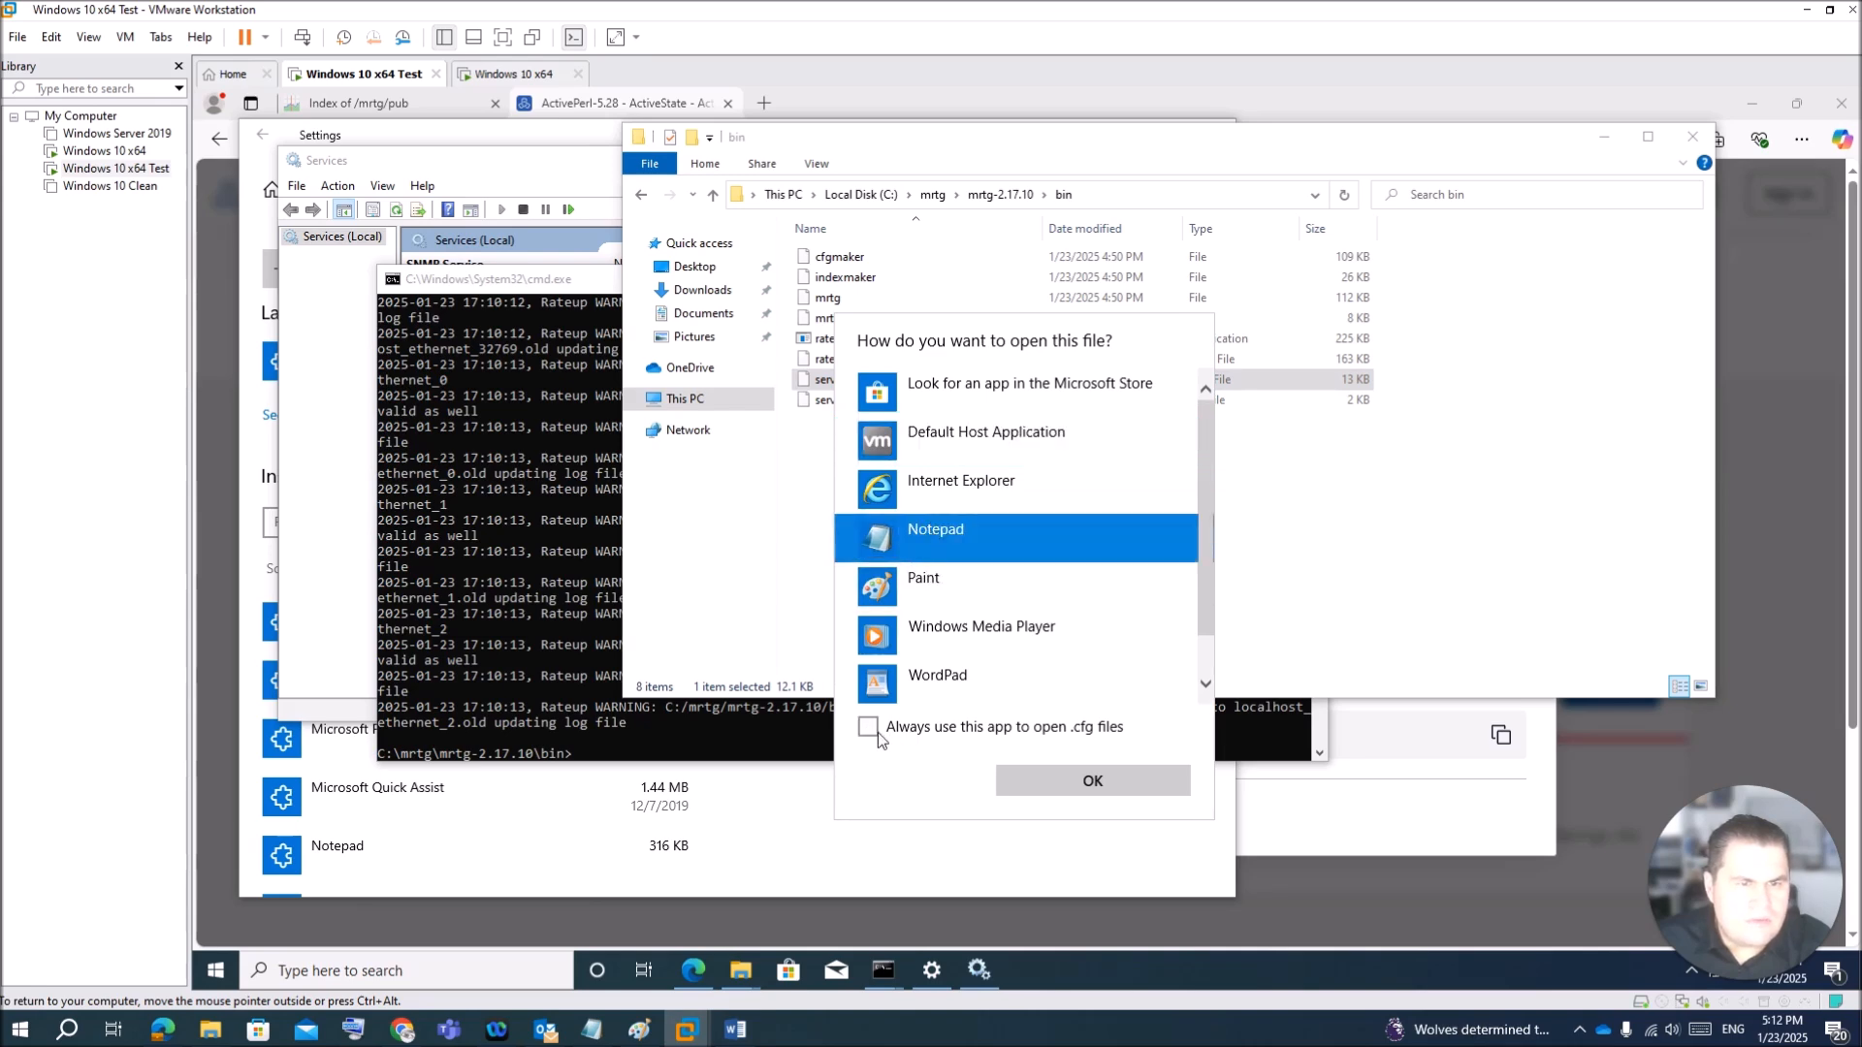
left_click(1113, 793)
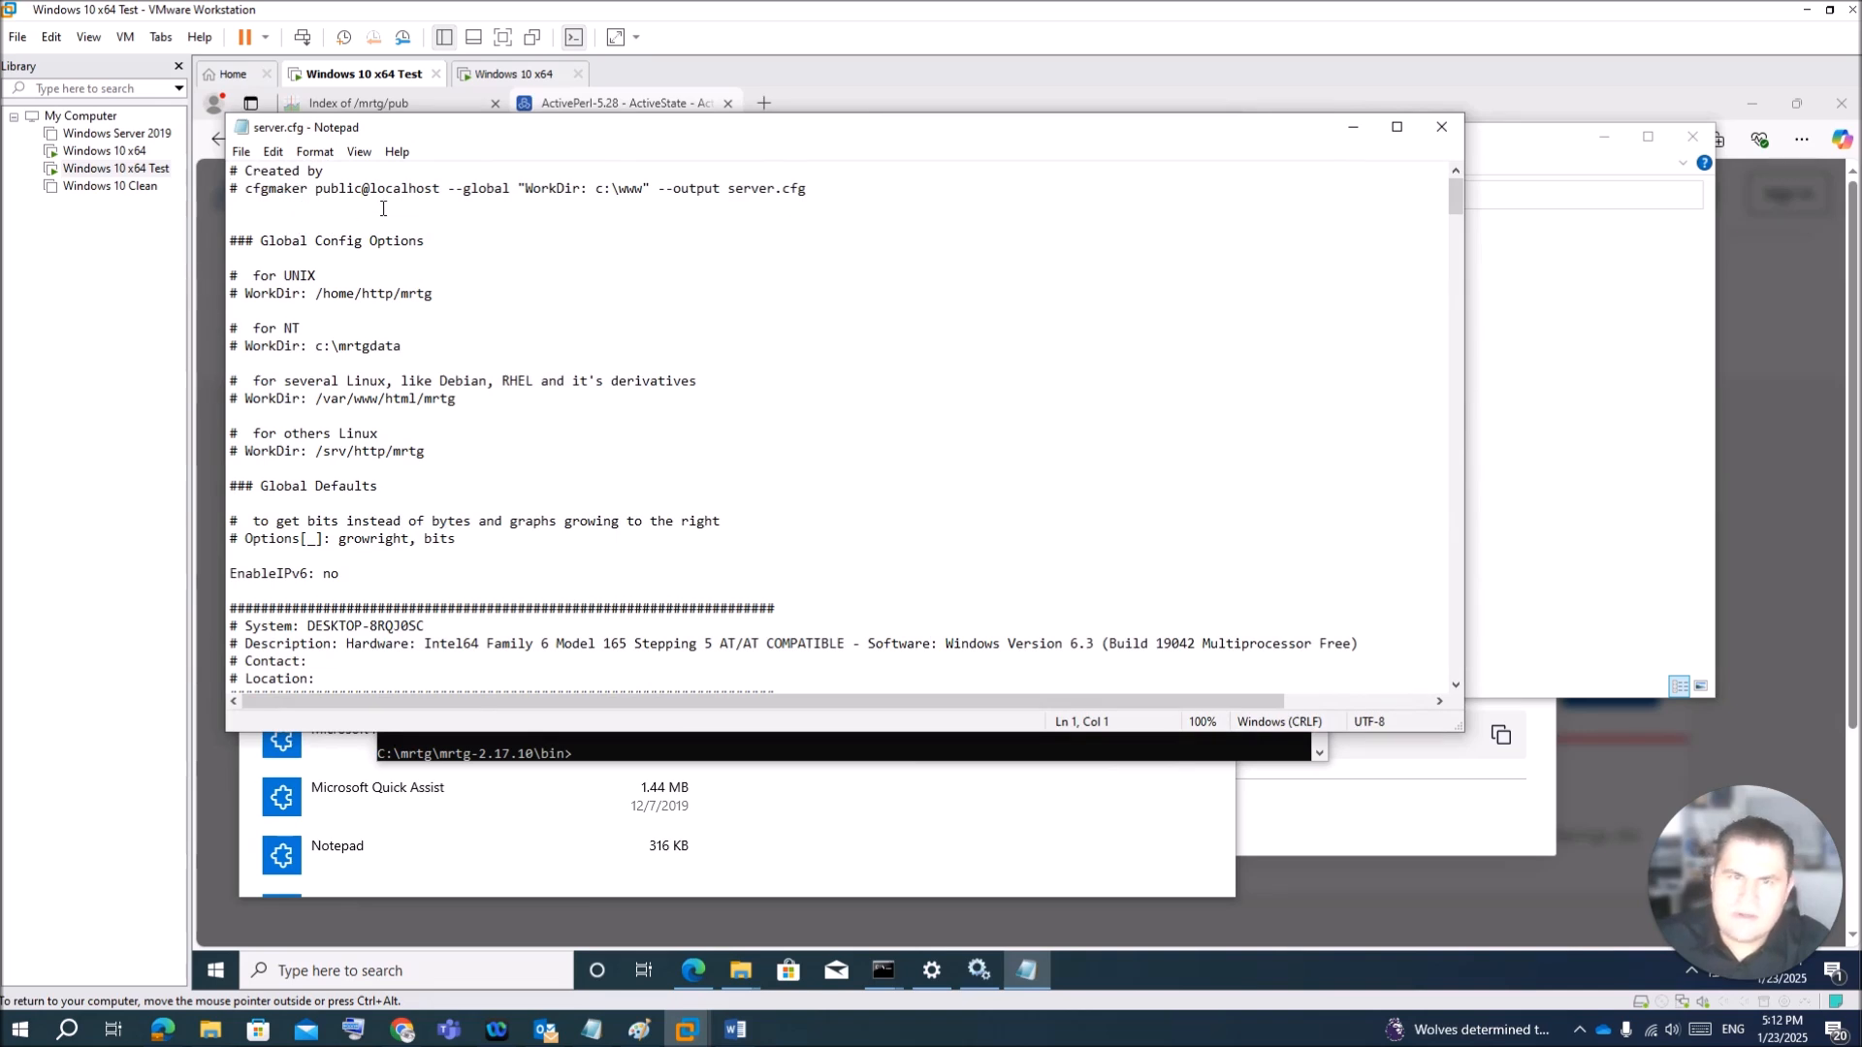
Step: Add the line "RunAsDaemon: yes" below the cfgmaker comment in server.cfg, save the file and close it
left_click_drag(319, 190, 355, 191)
left_click(284, 211)
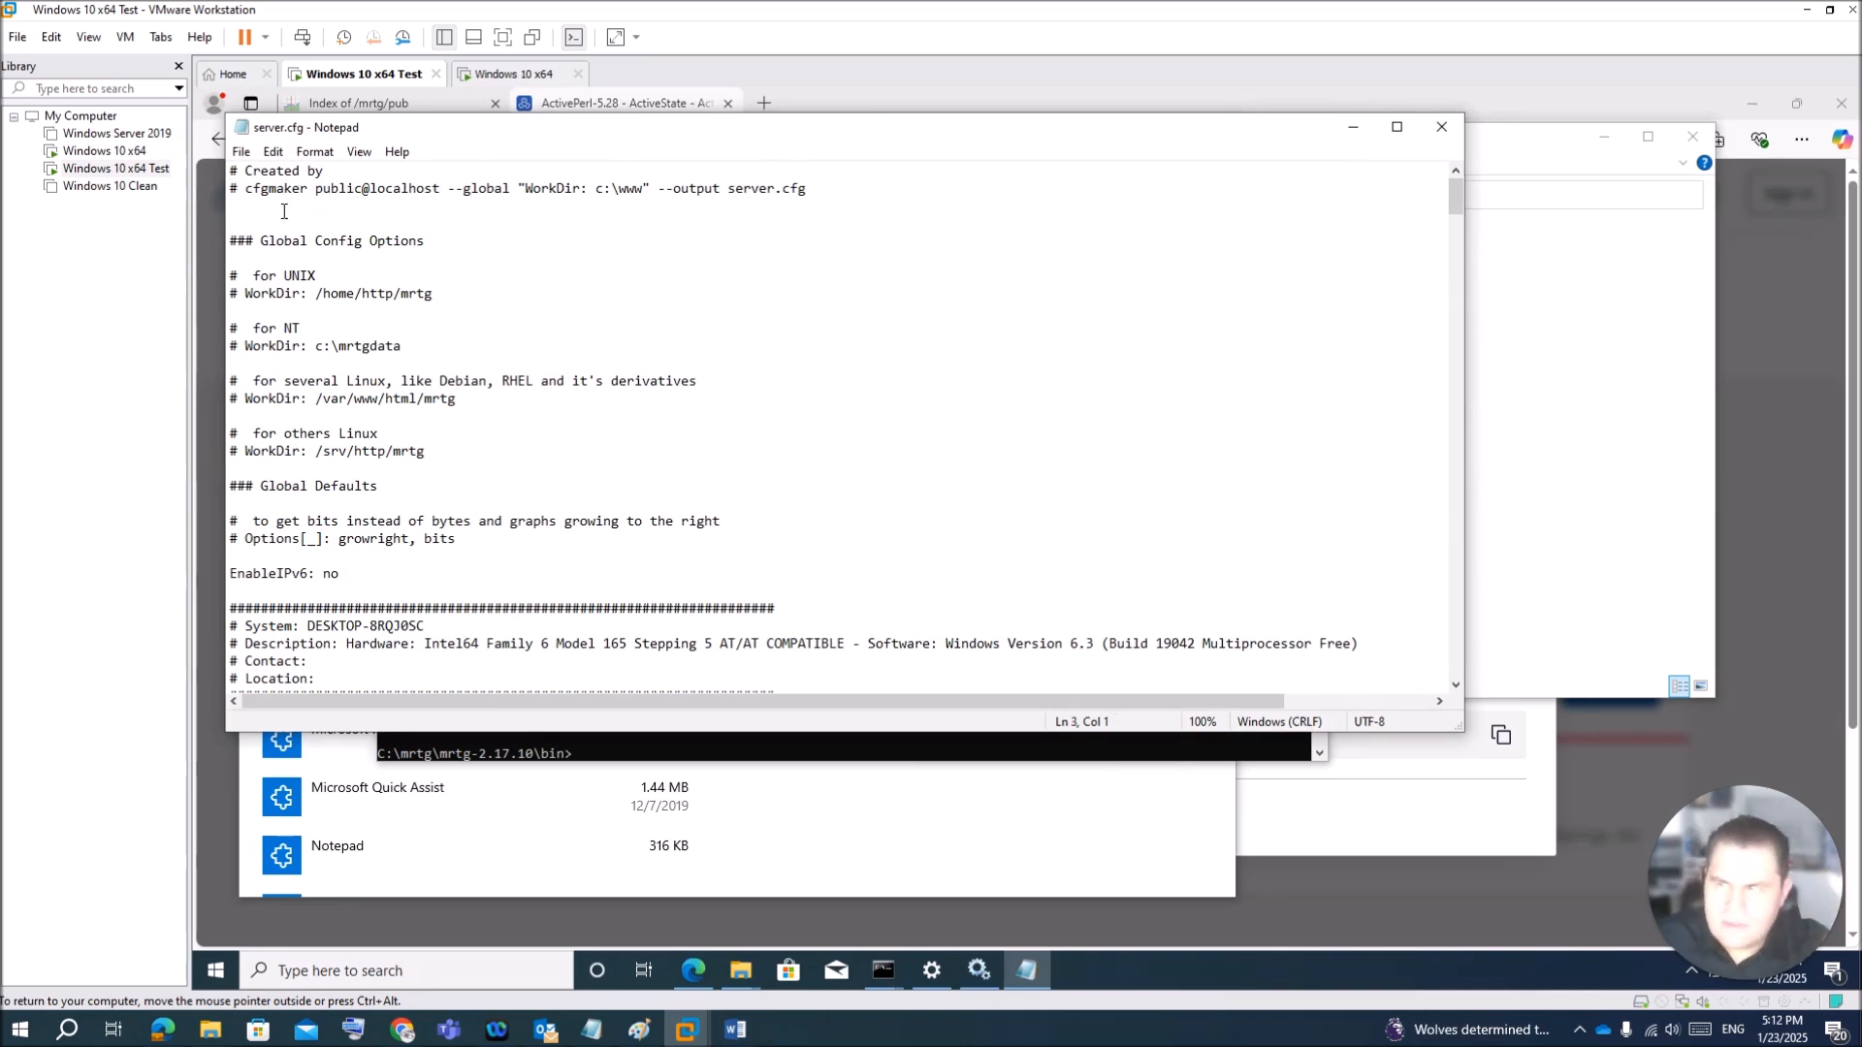
type("R")
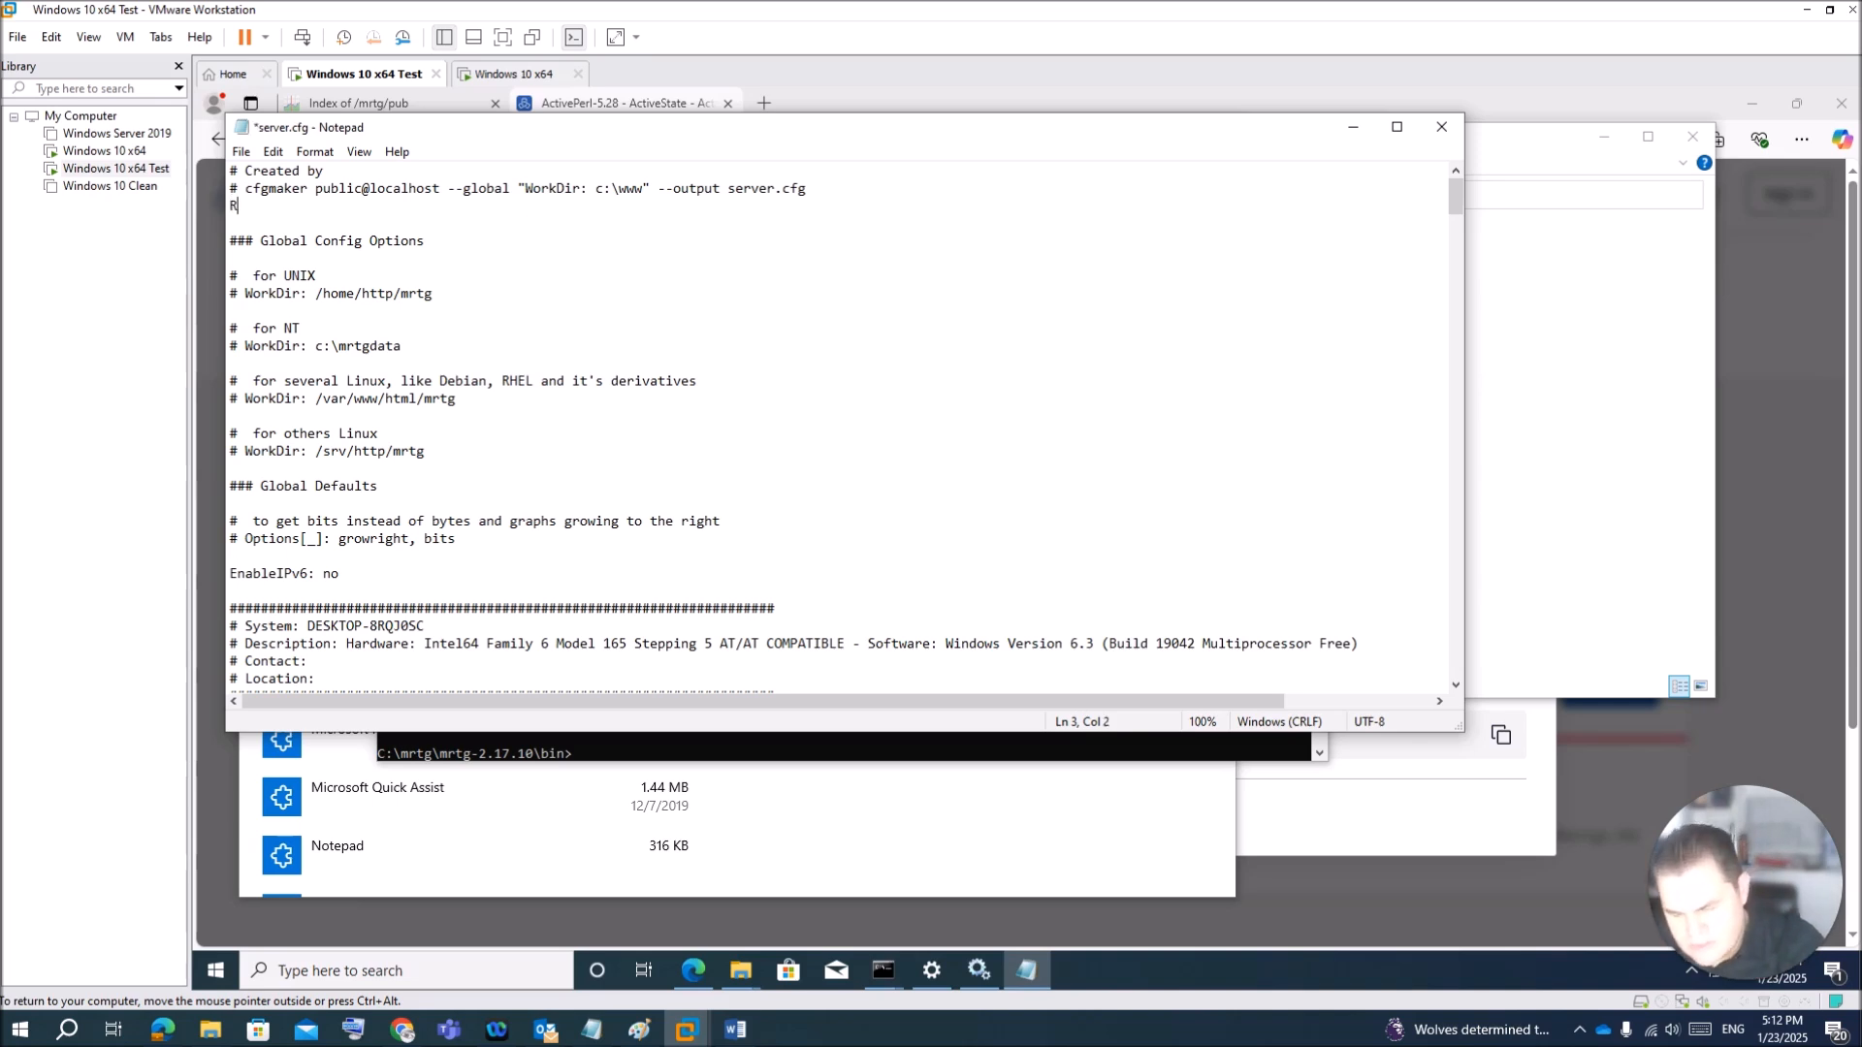
type("un")
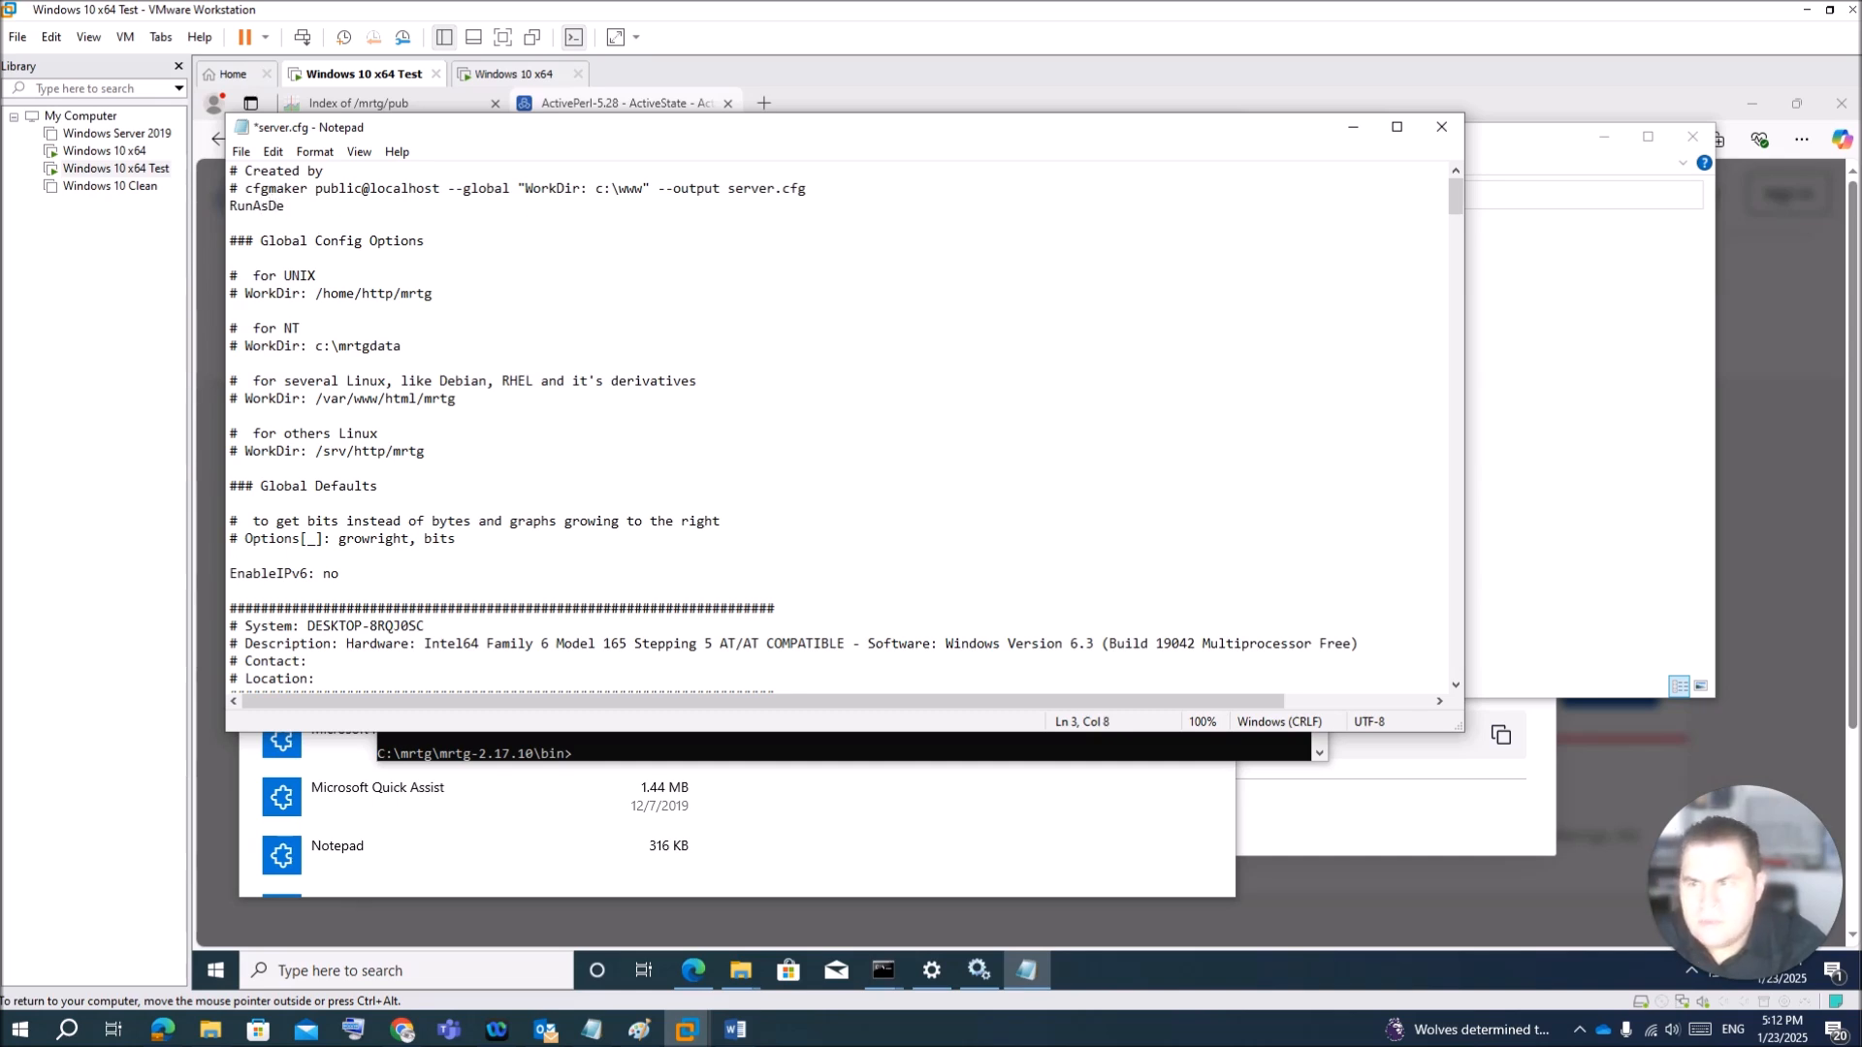
type("AsDaemon: yes")
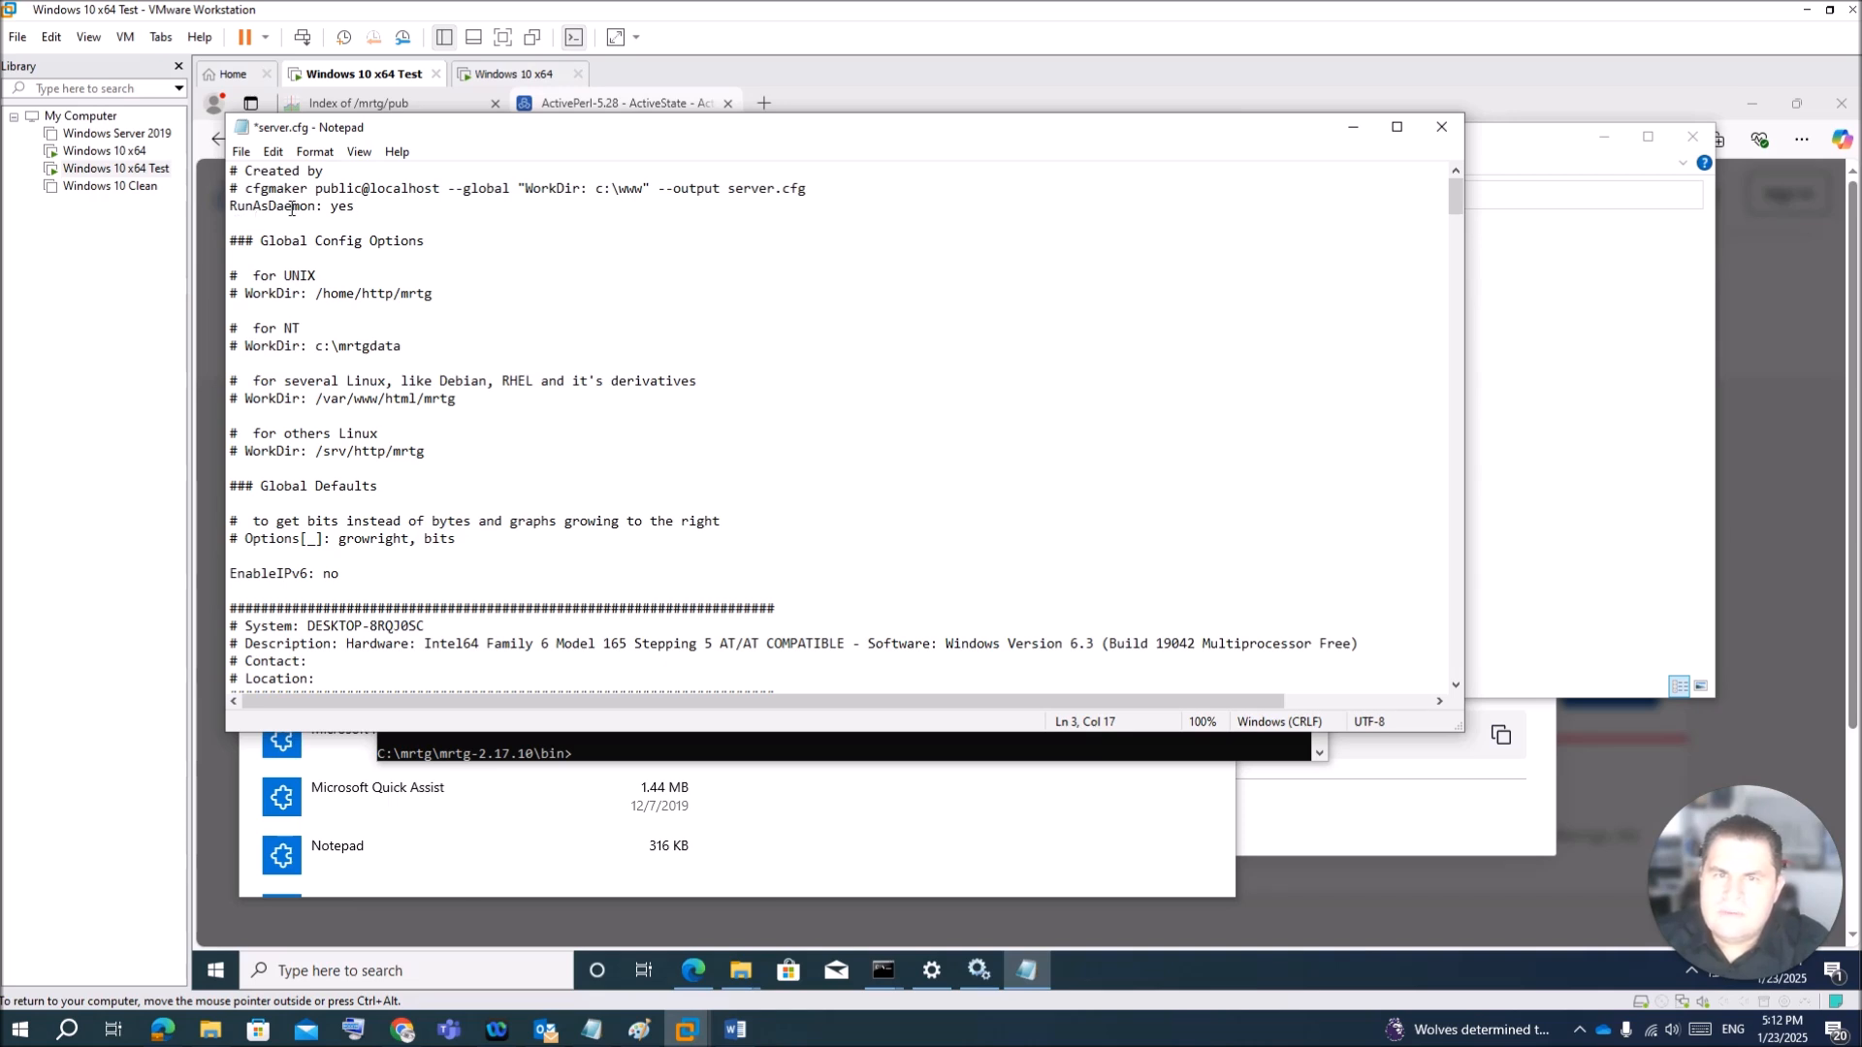
left_click(414, 363)
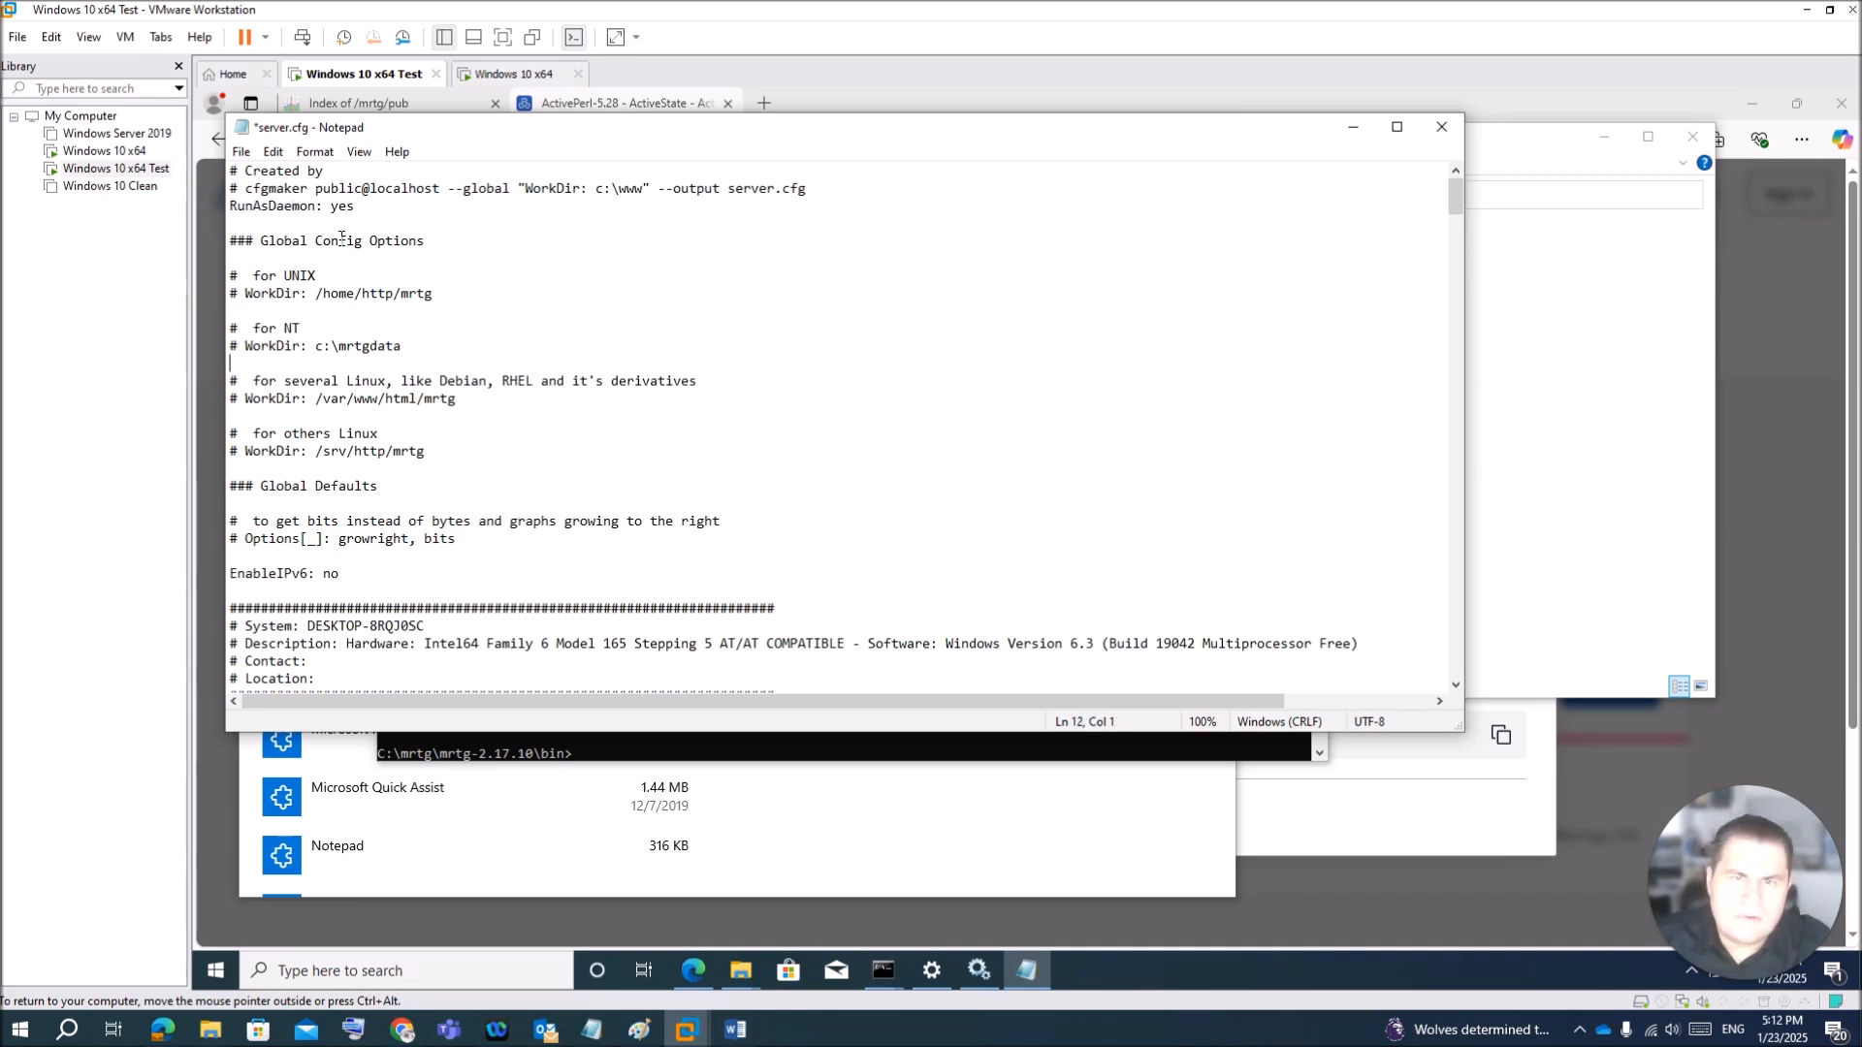
left_click(240, 152)
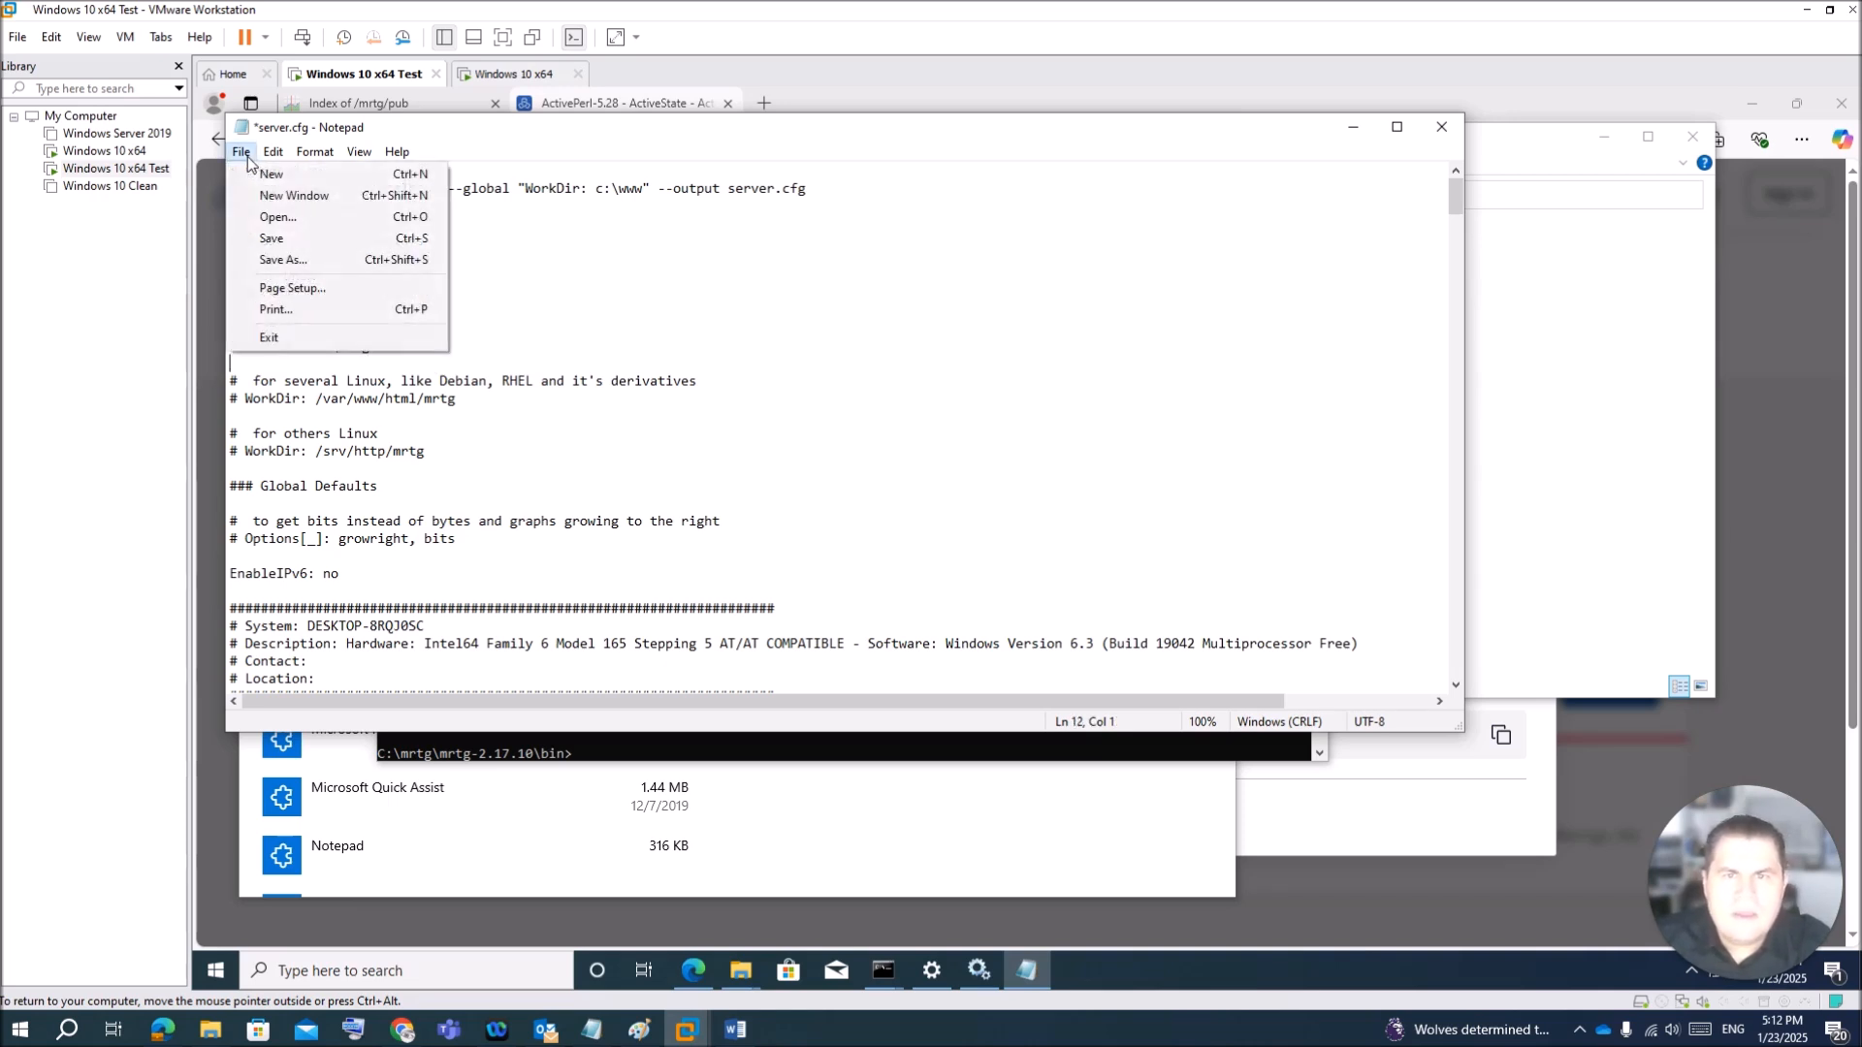
left_click(262, 238)
left_click(1439, 129)
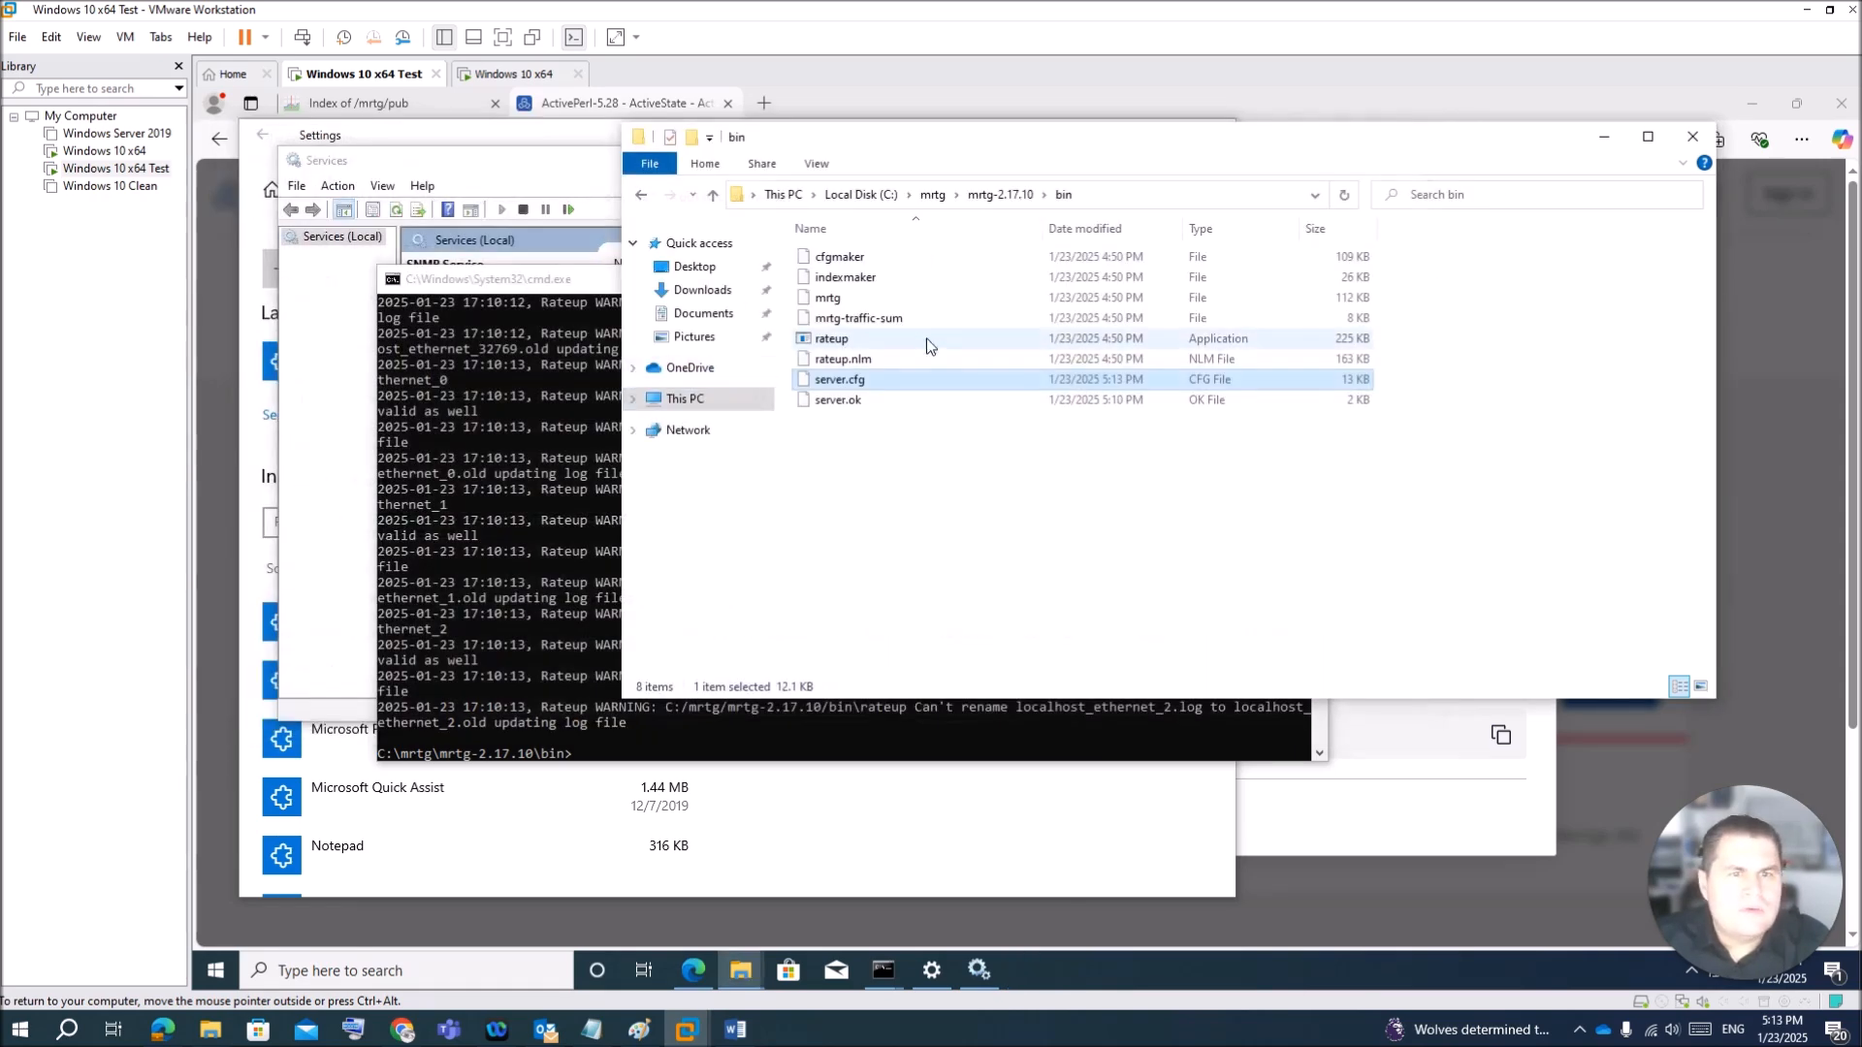
Step: Reopen server.cfg in Notepad for this time only, check the RunAsDaemon line and close the file
double_click(840, 380)
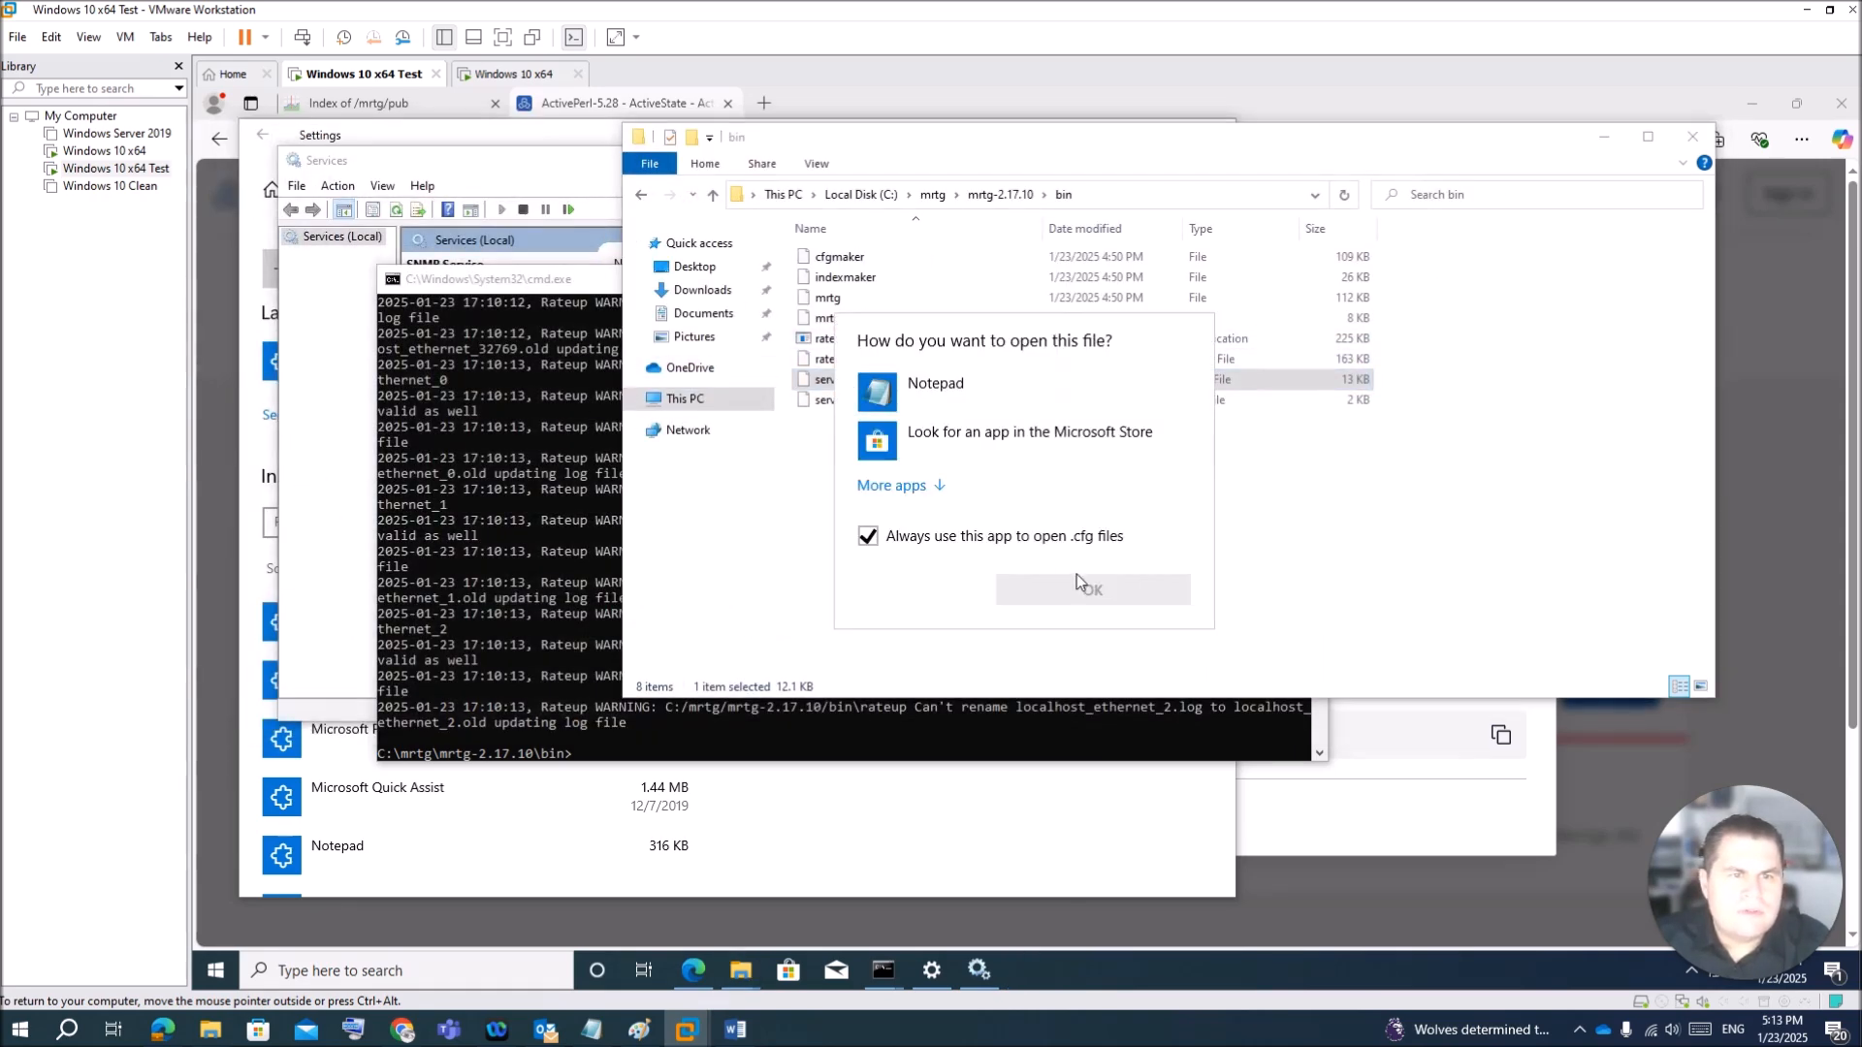
left_click(868, 536)
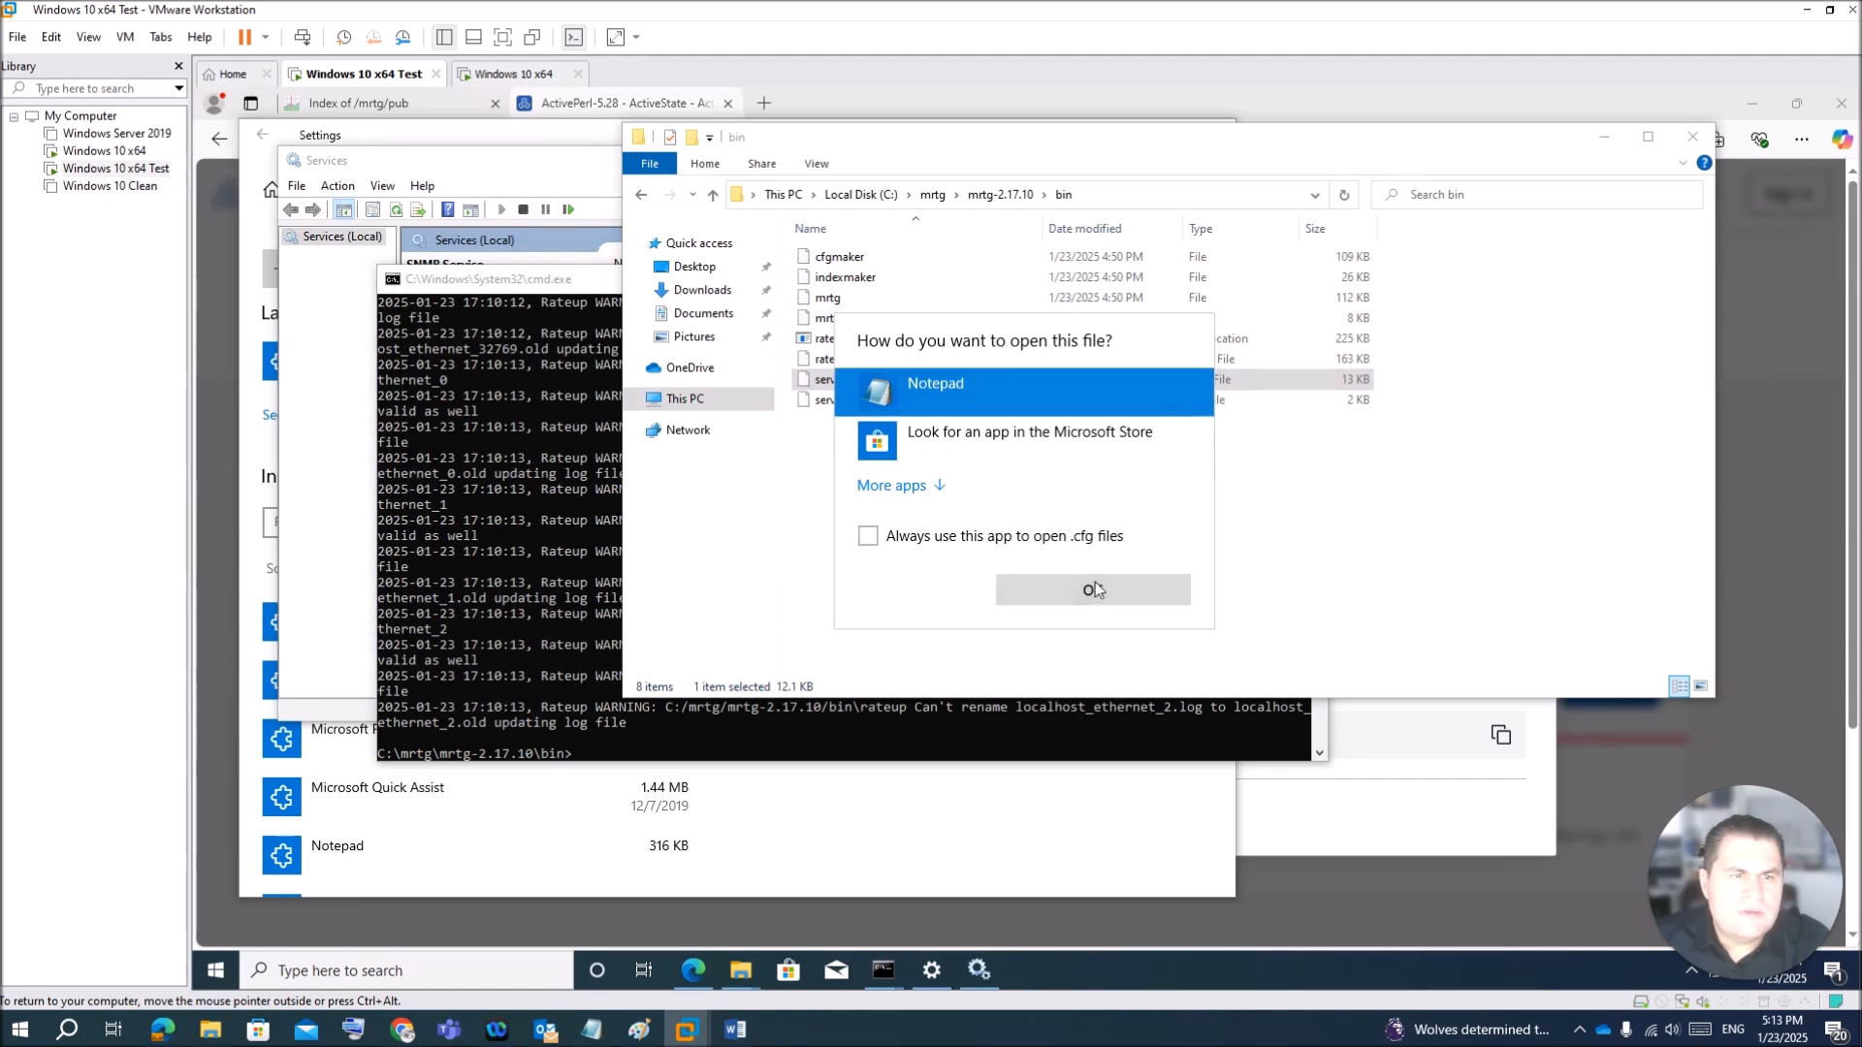
left_click(1093, 590)
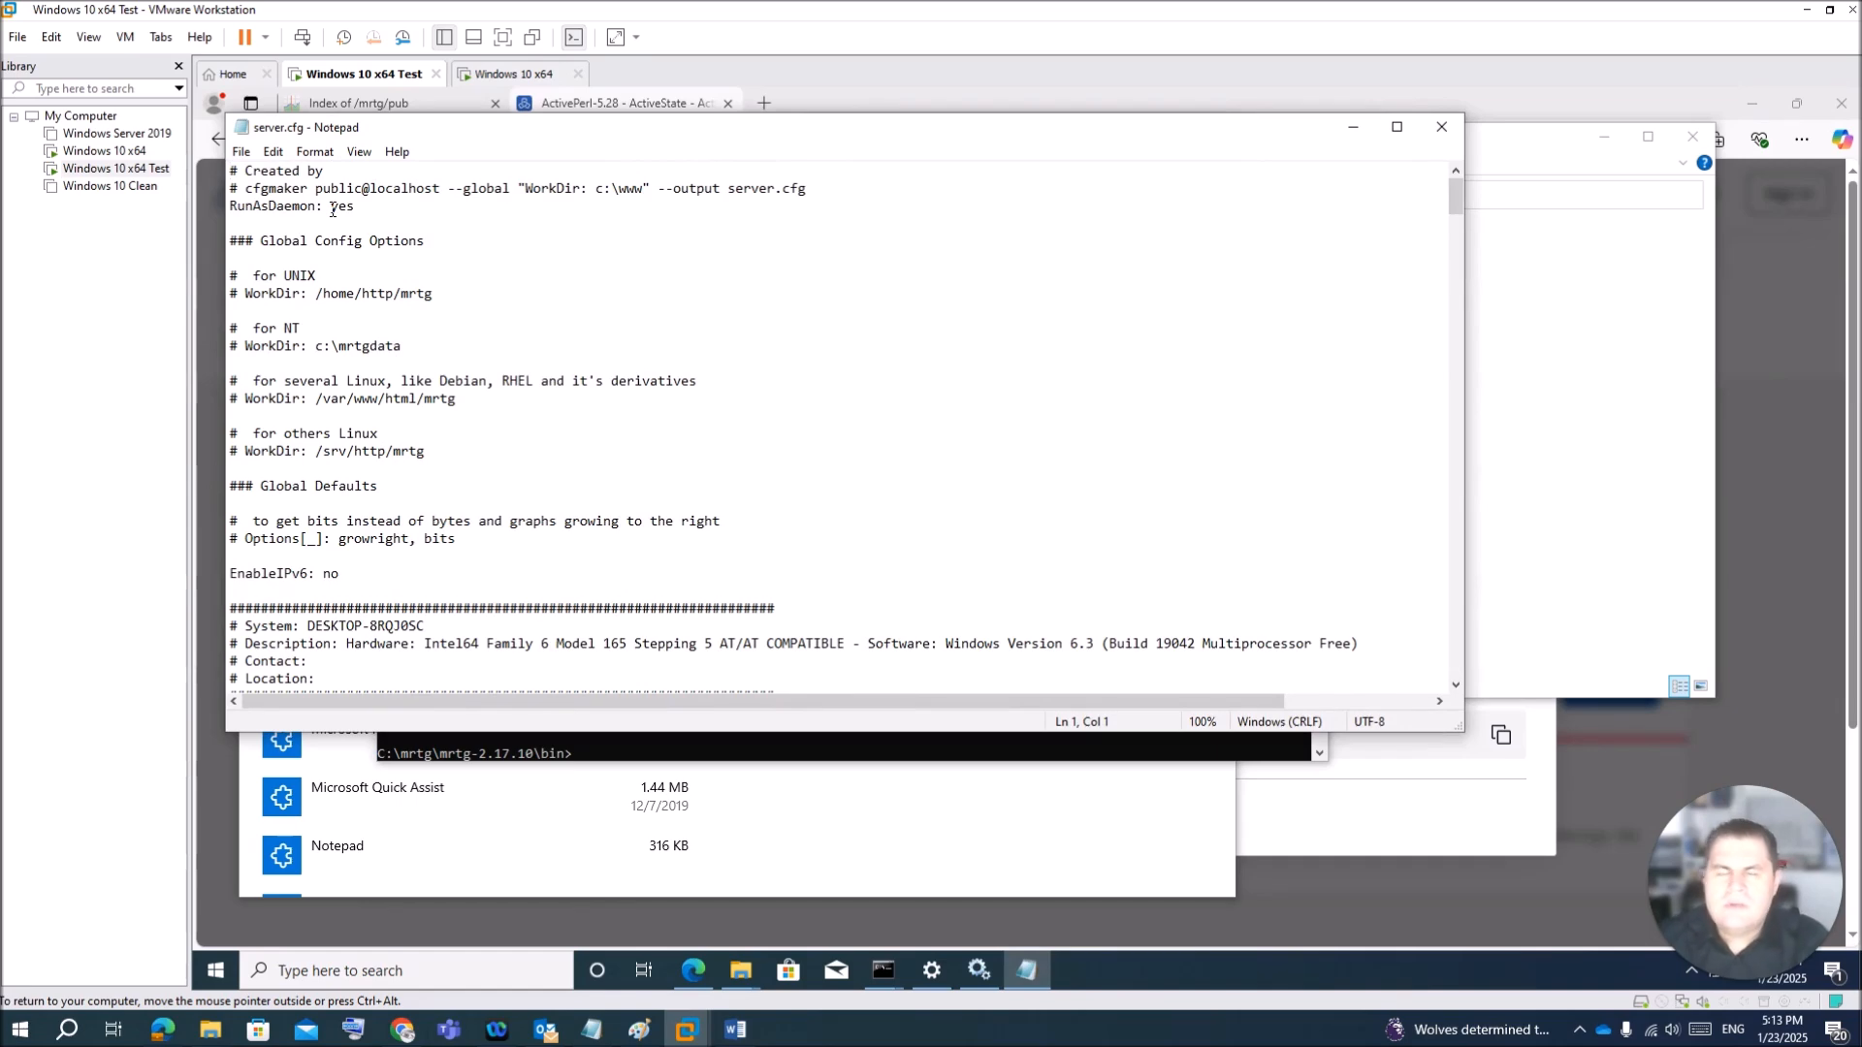
left_click(1439, 131)
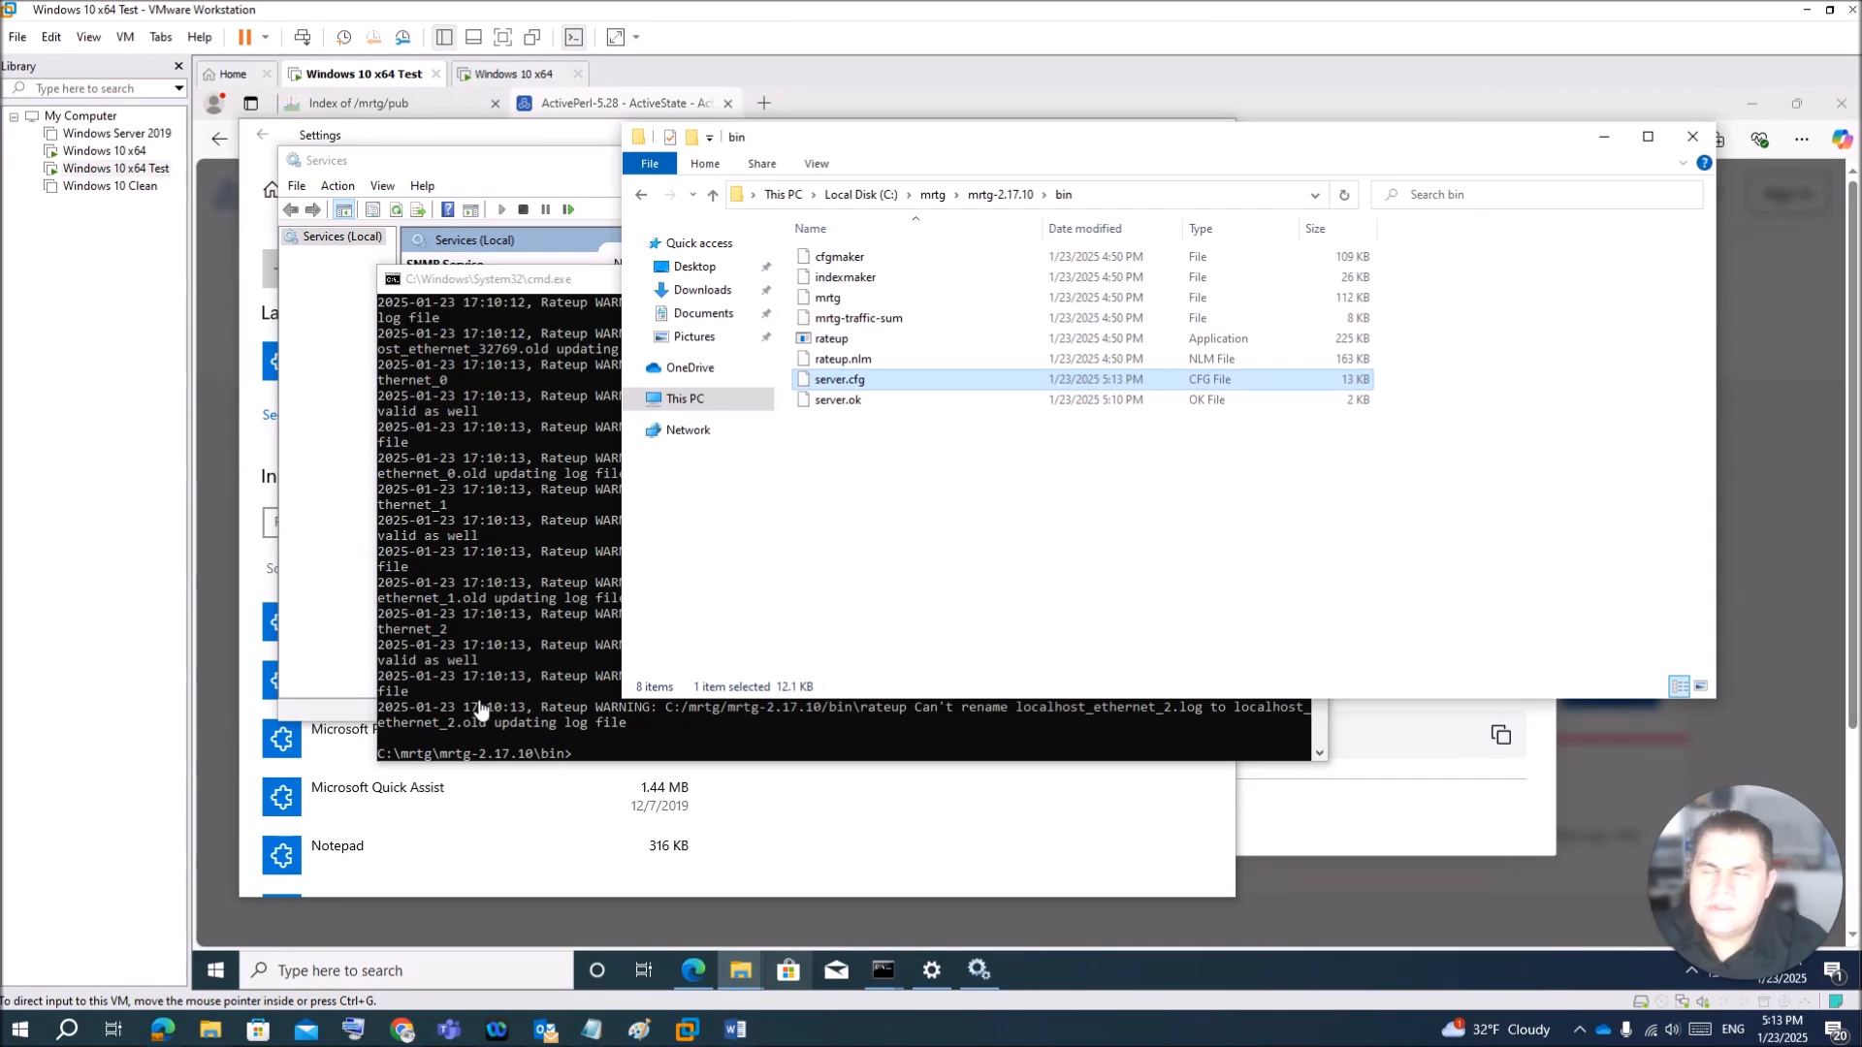
Step: Switch to the command window in the mrtg-2.17.10 bin folder and run perl mrtg server.cfg again
left_click(558, 739)
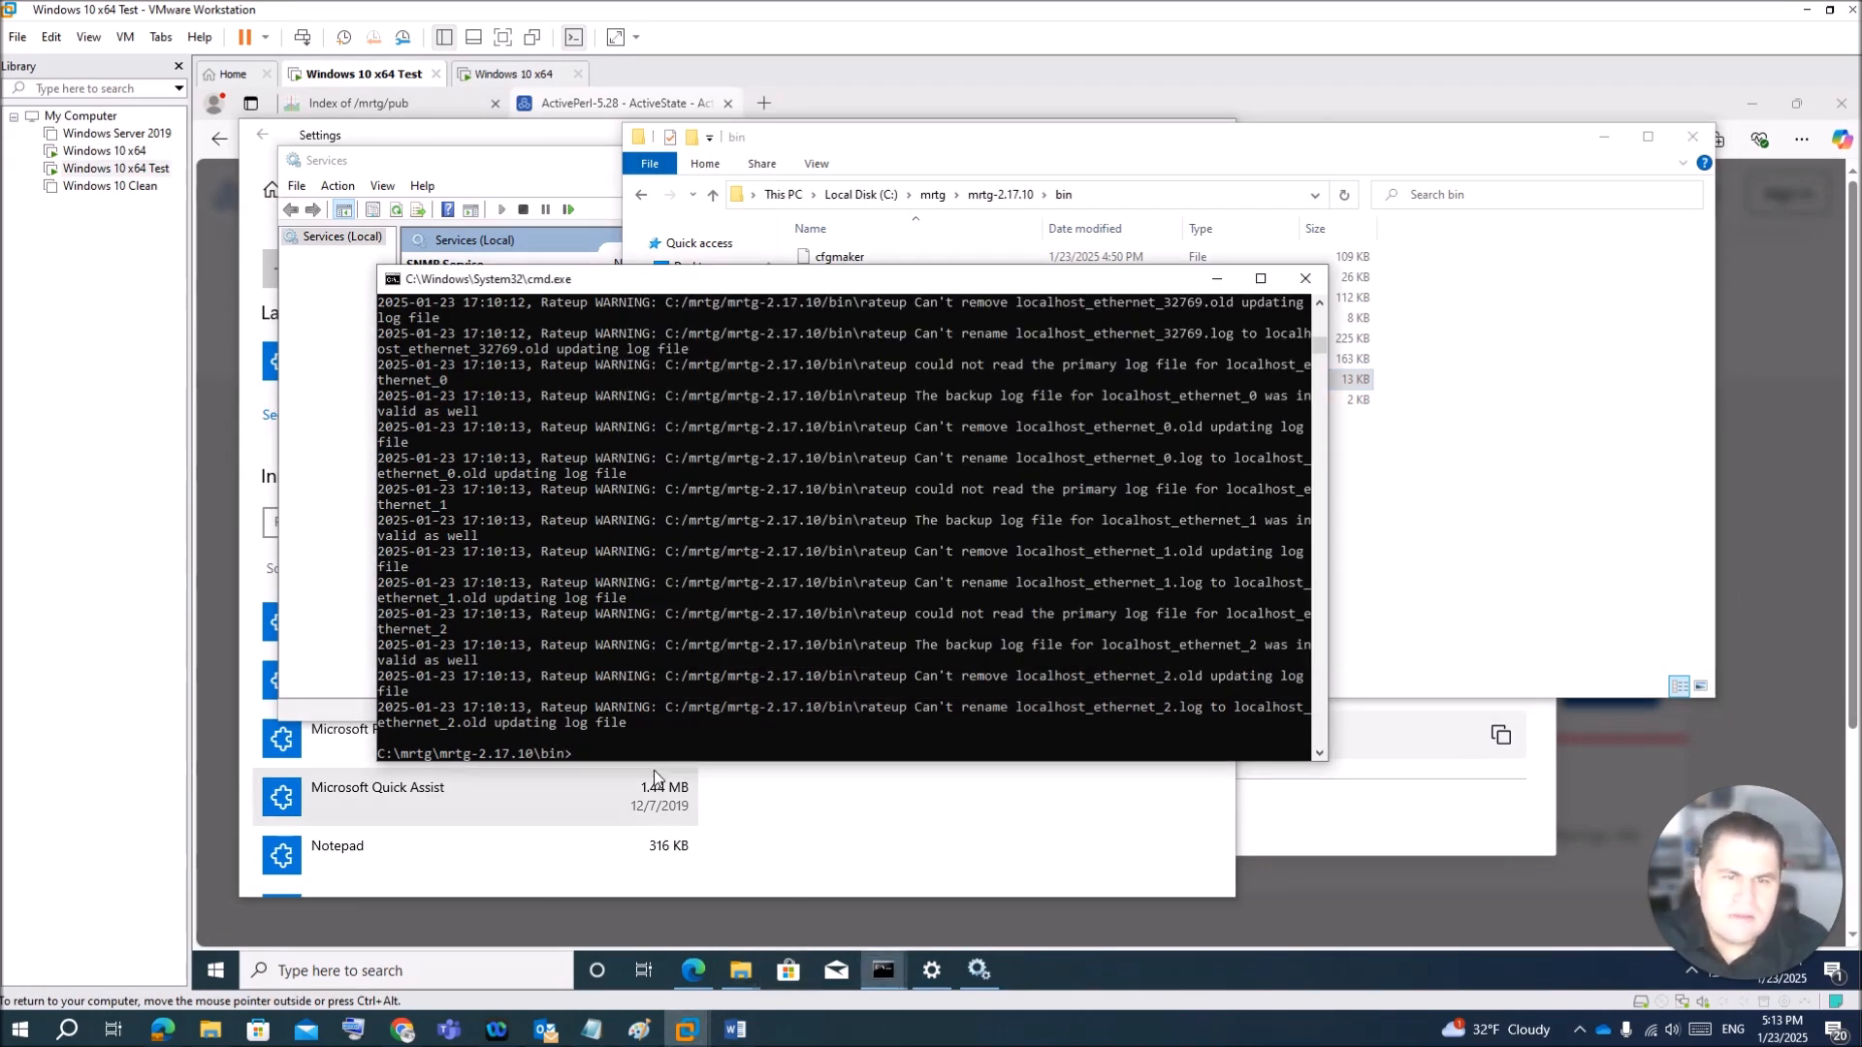
type("perl mrtg server.cfg")
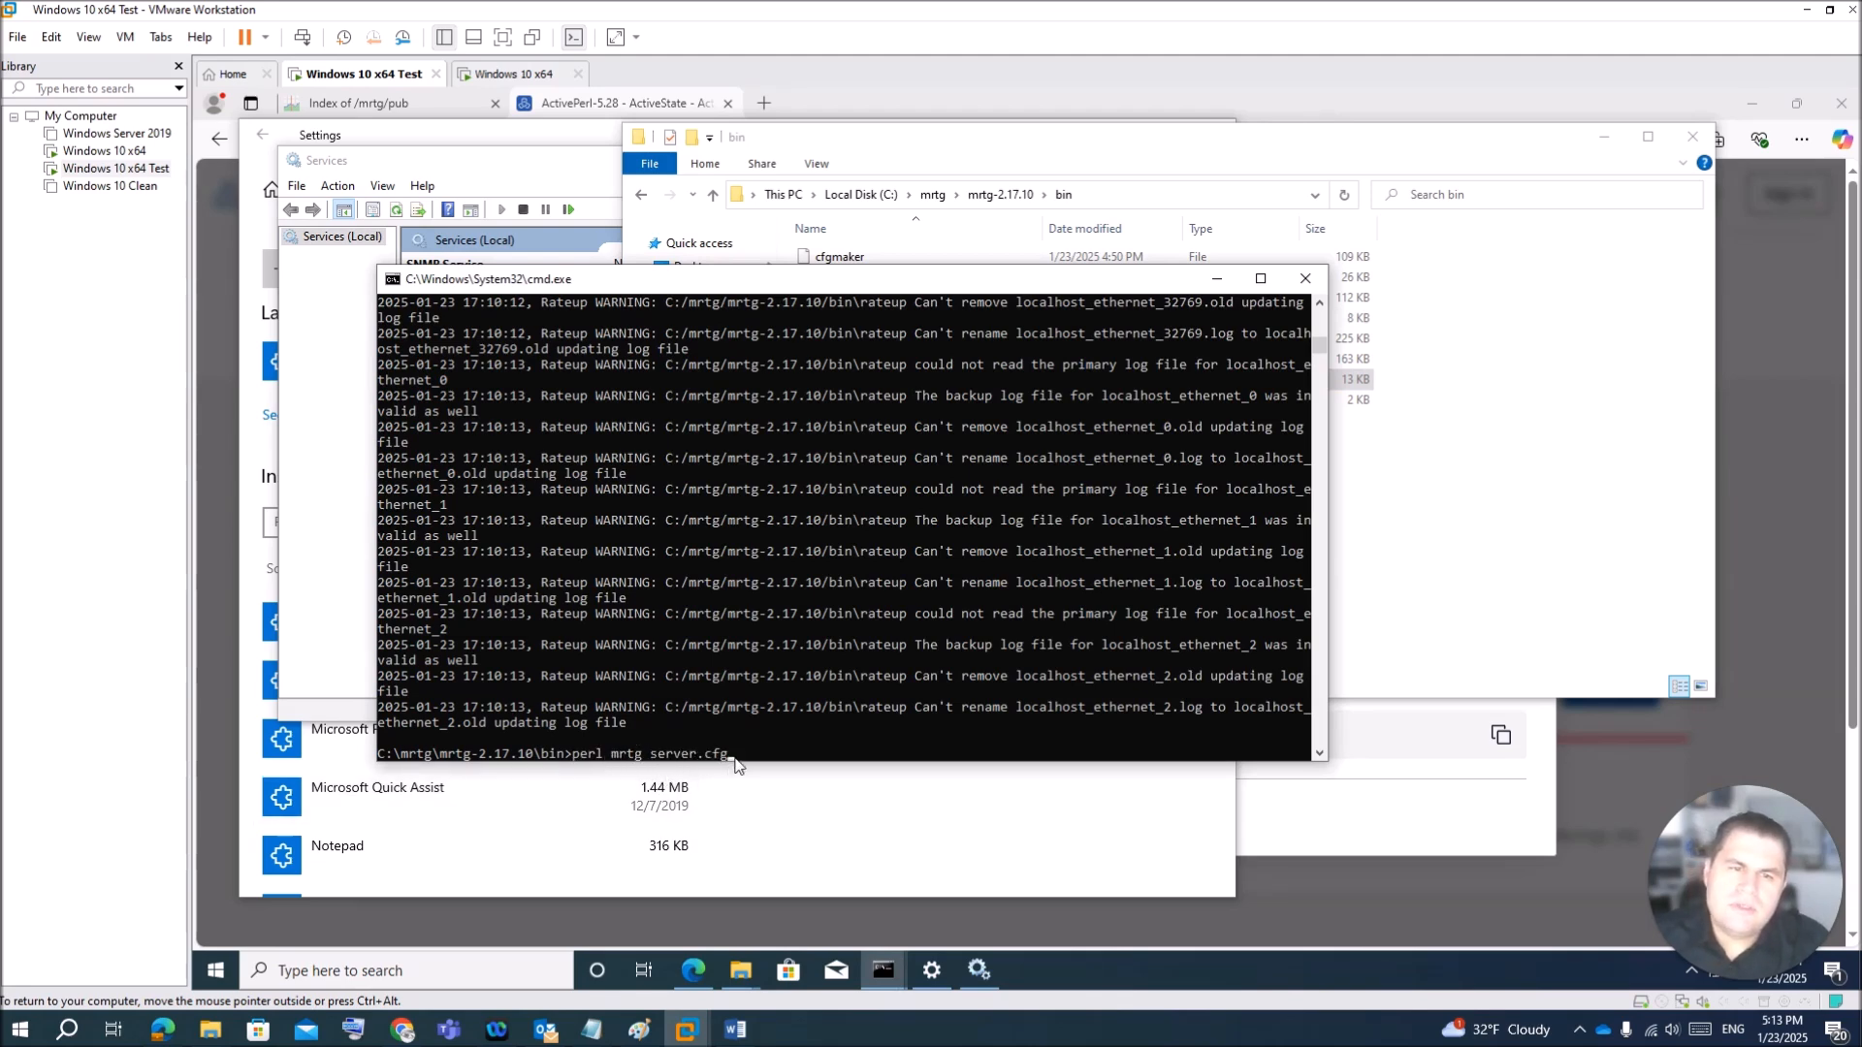
key("Return")
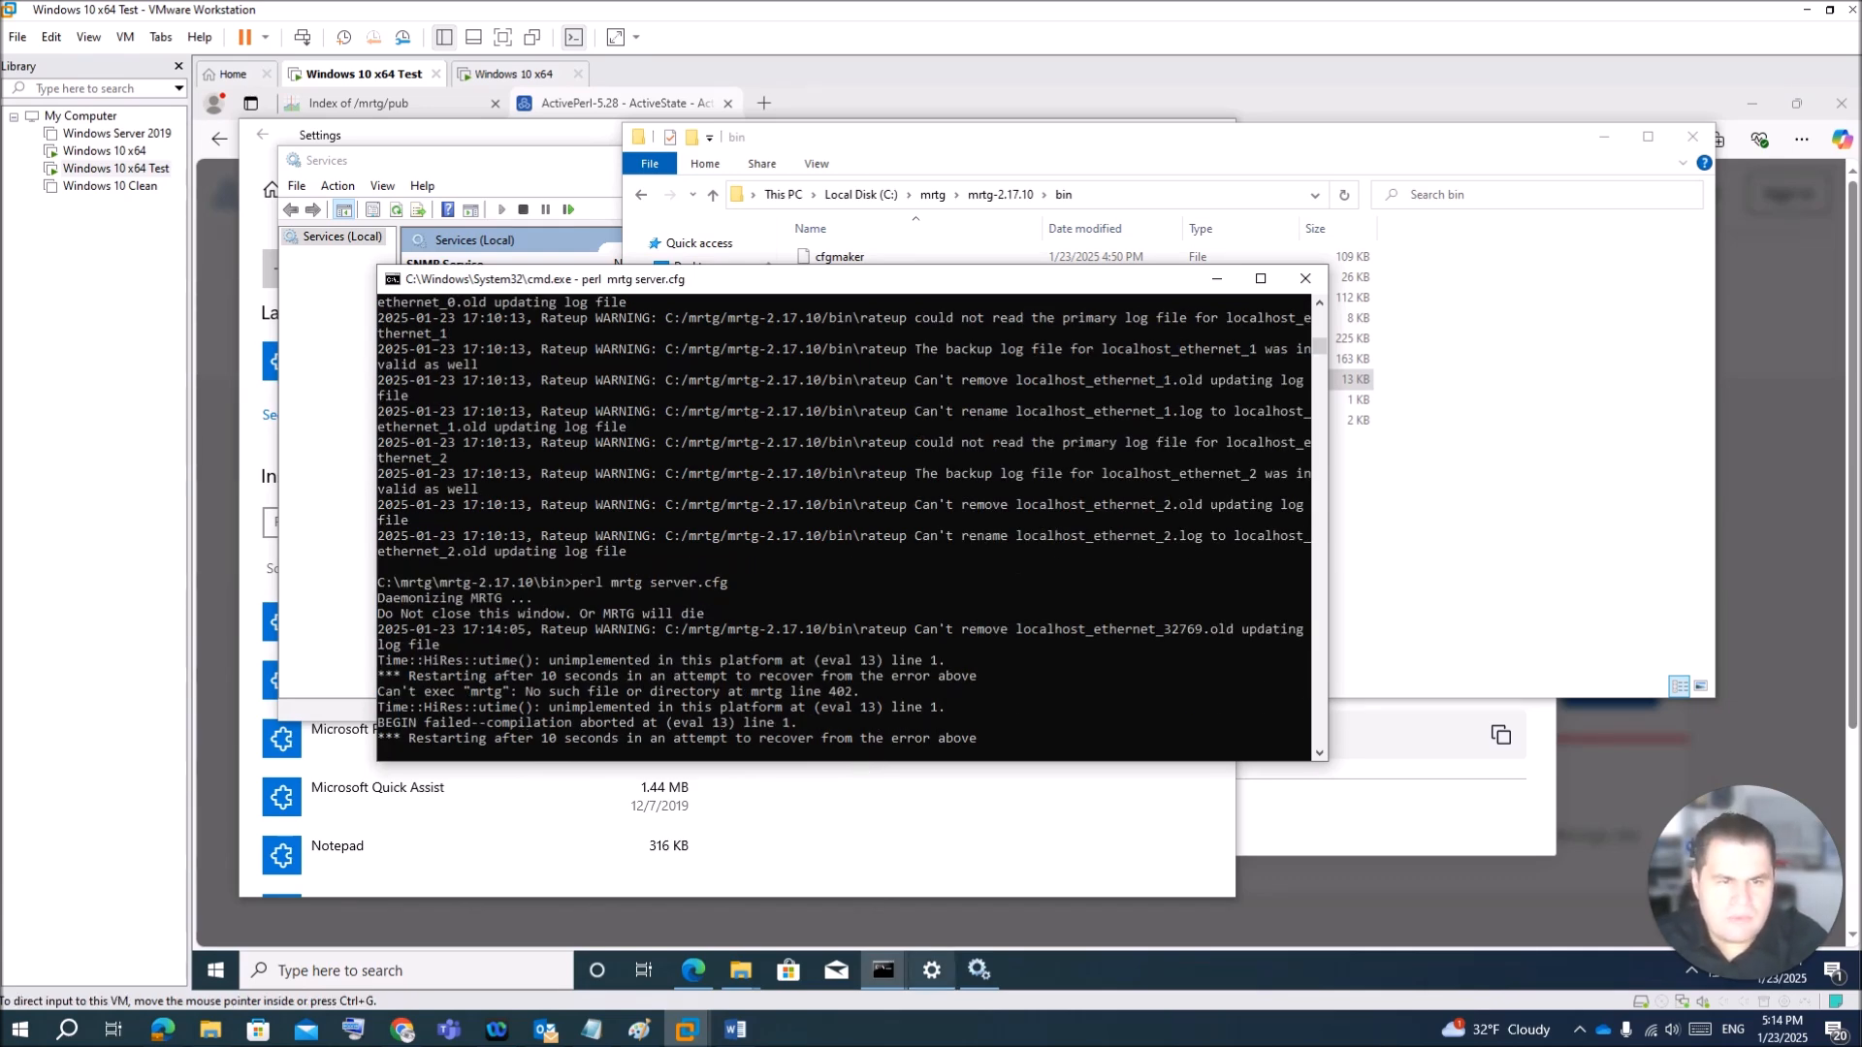
Step: Minimize the running MRTG command window, the bin folder, Services, Settings, the other Command Prompt and the browser, leaving the Downloads folder window open
mouse_move(931, 970)
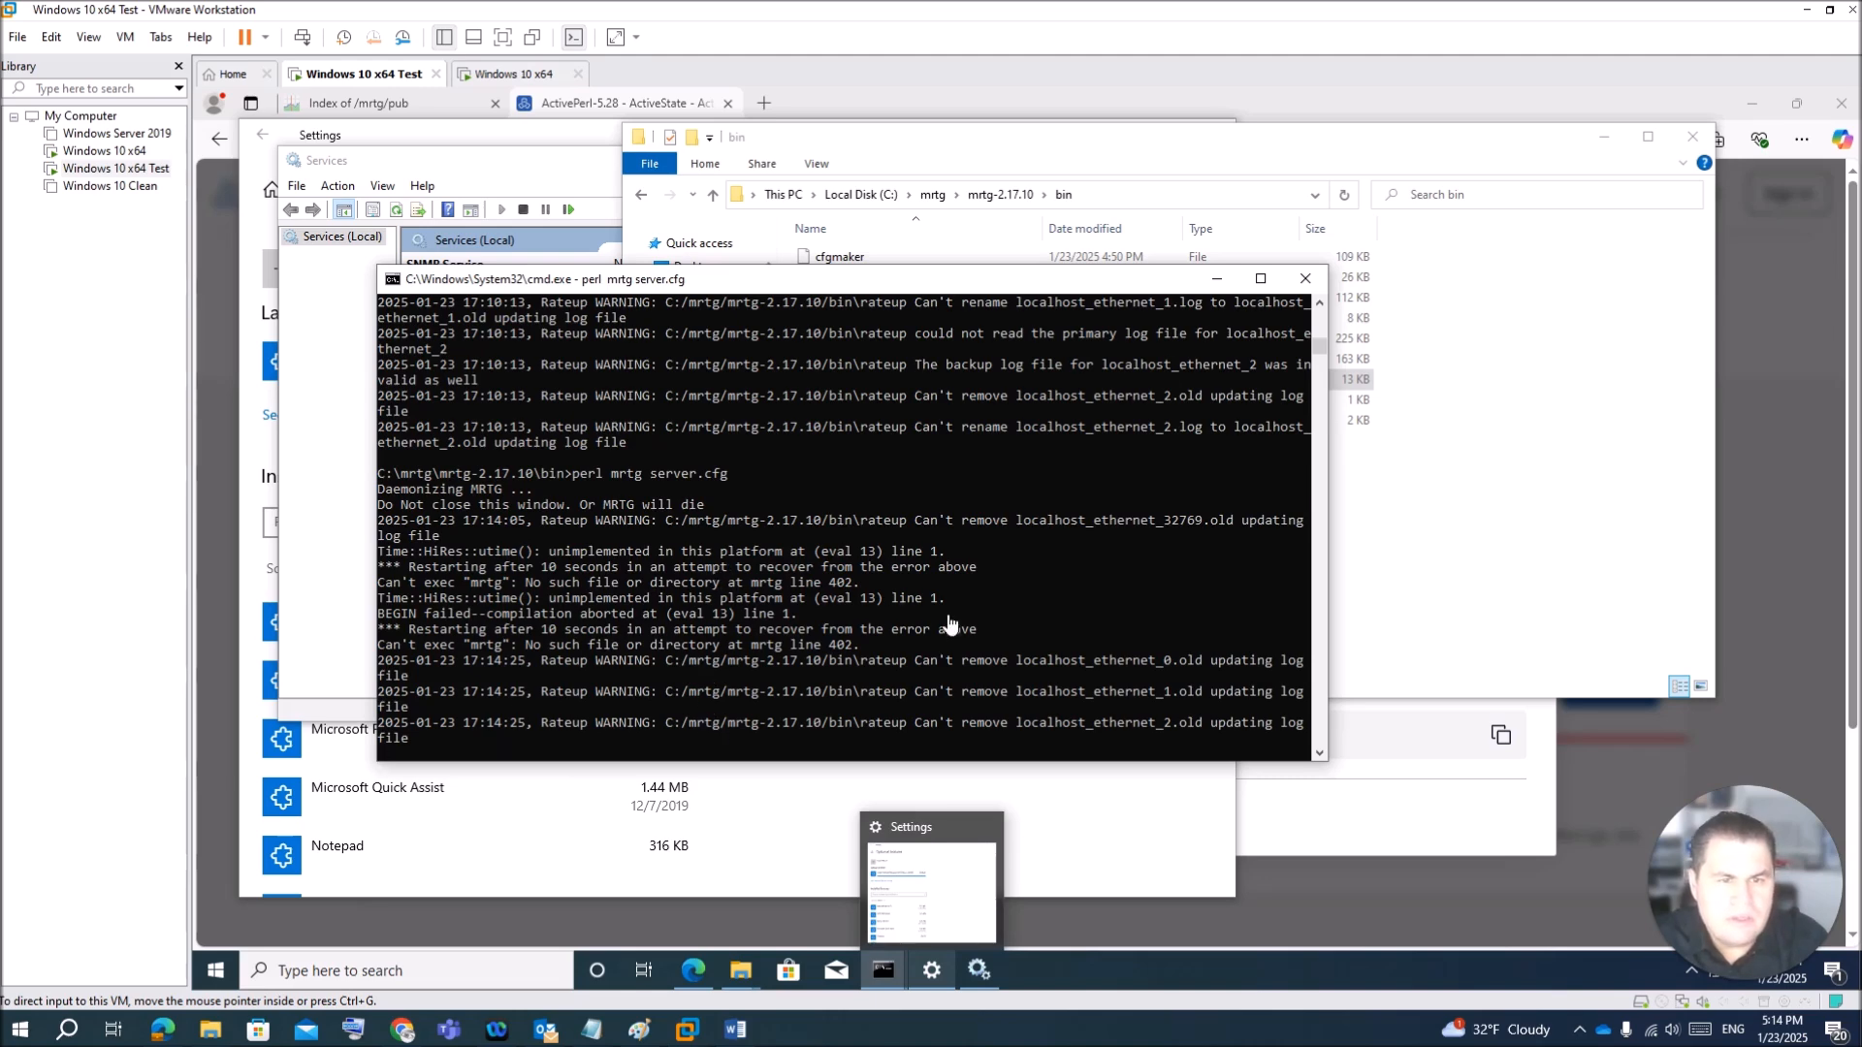
left_click(1218, 281)
left_click(1218, 277)
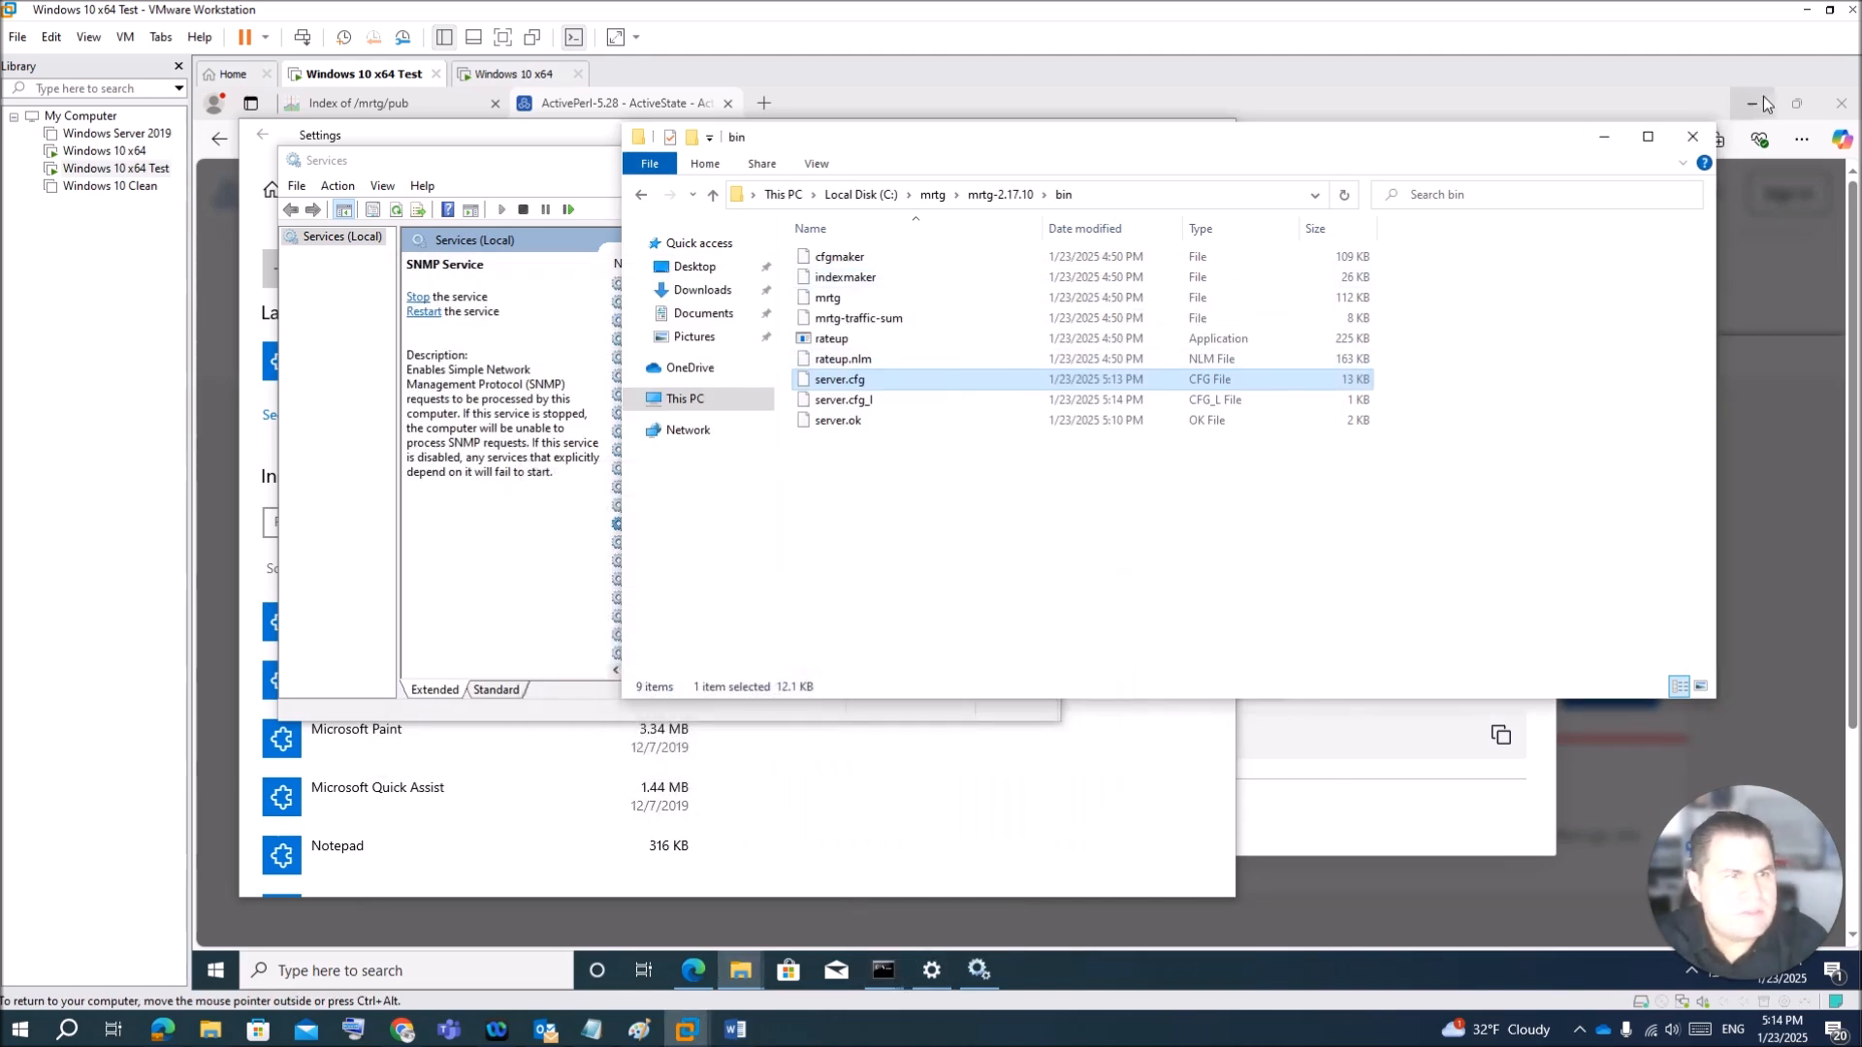
left_click(1603, 137)
left_click(953, 159)
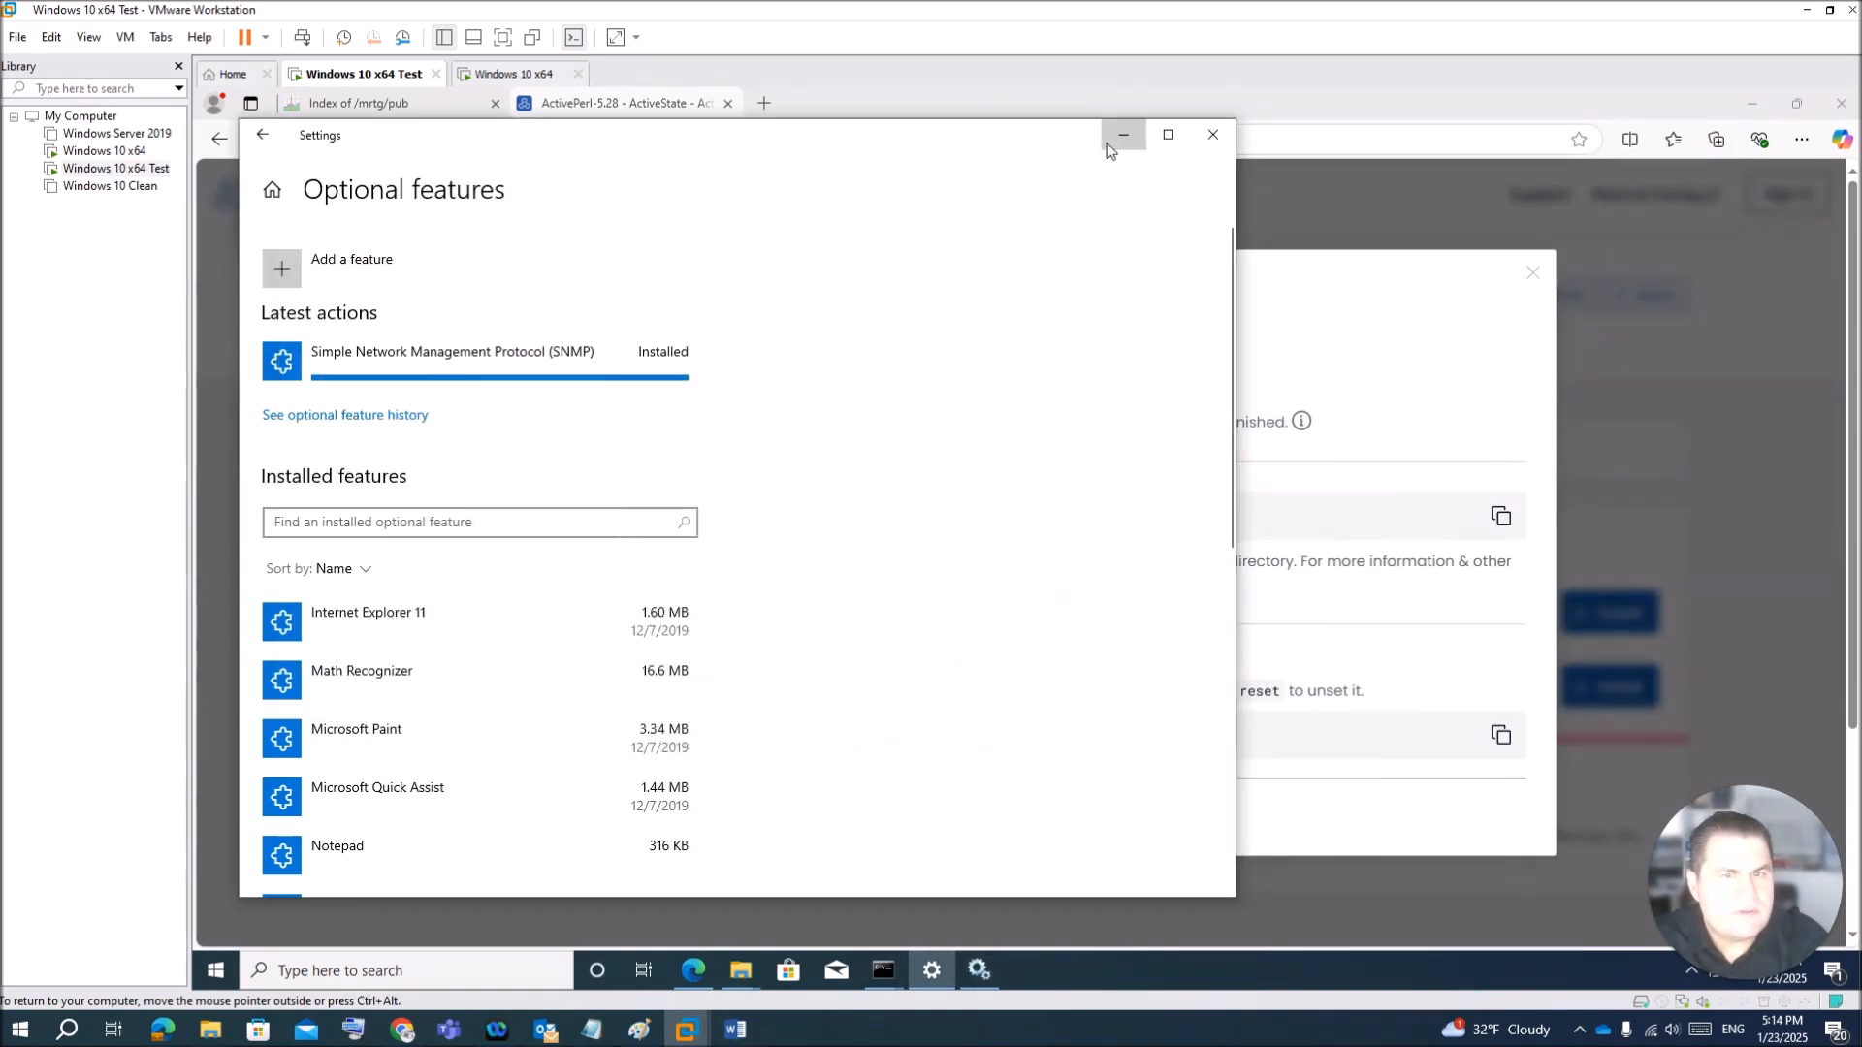
left_click(1122, 136)
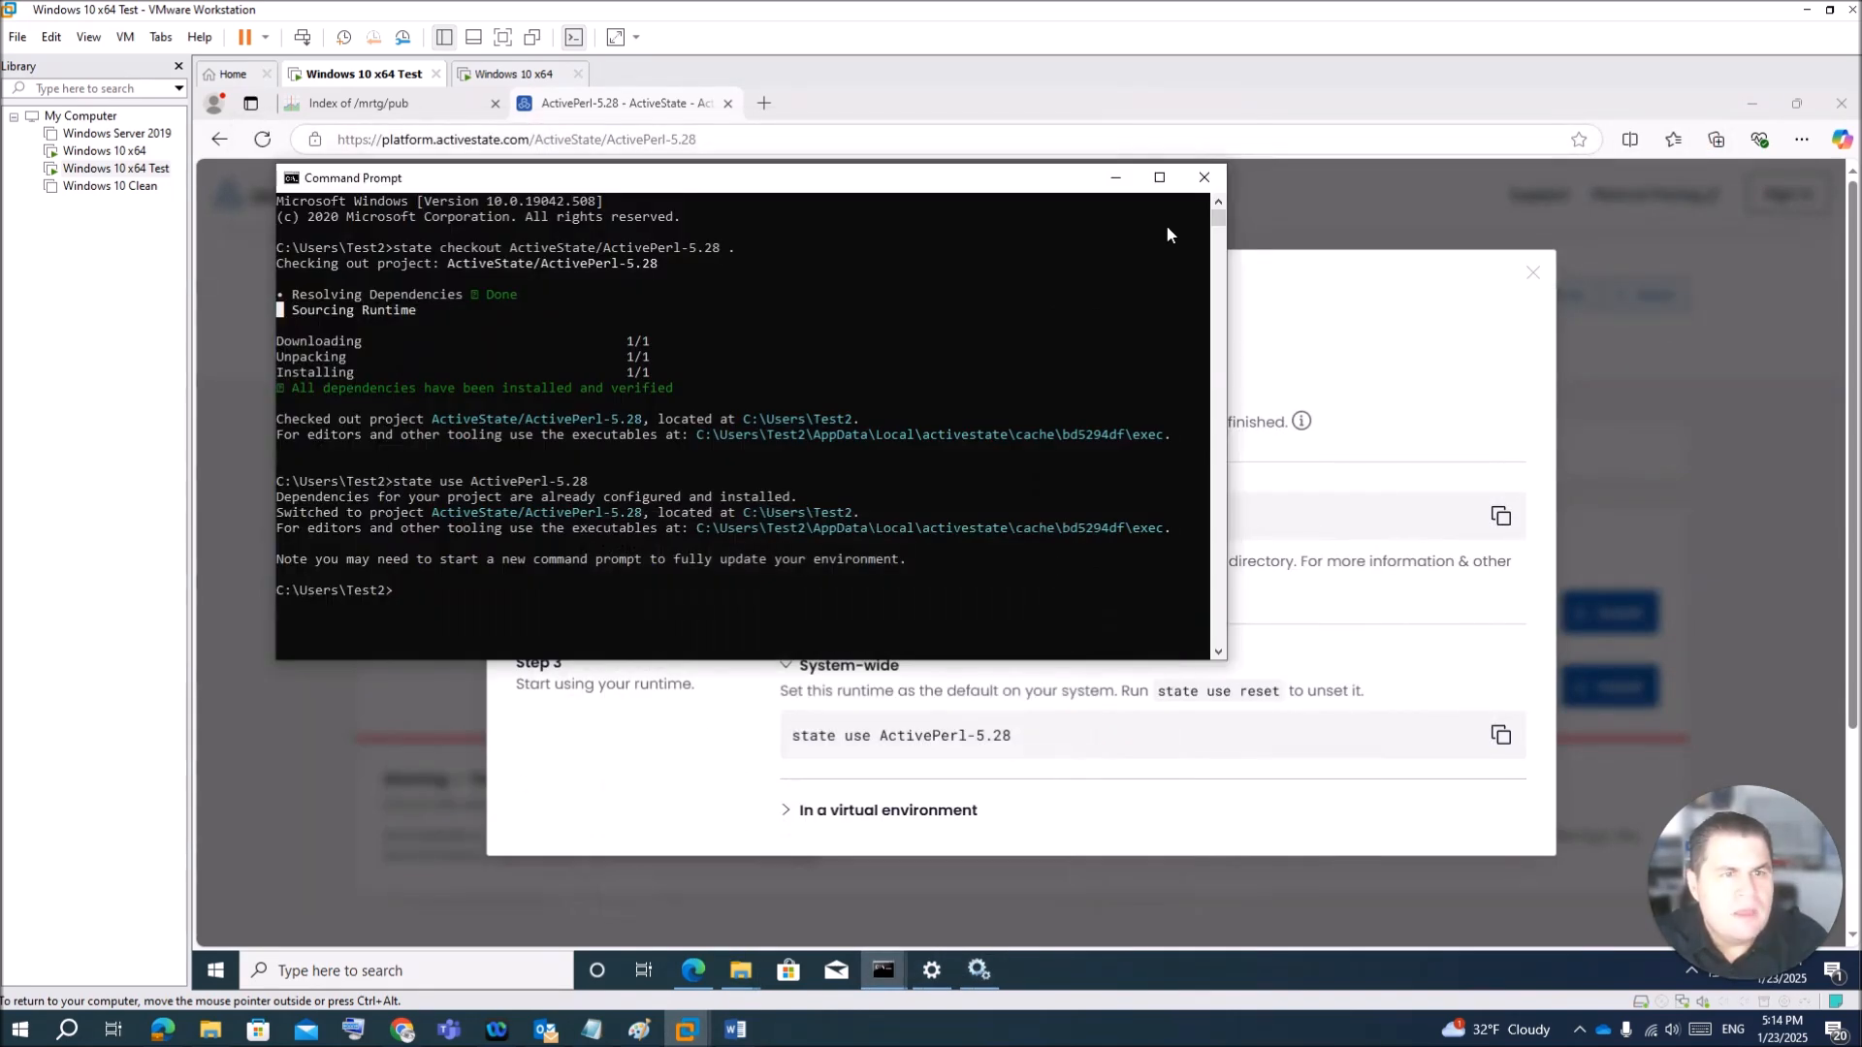
left_click(1122, 183)
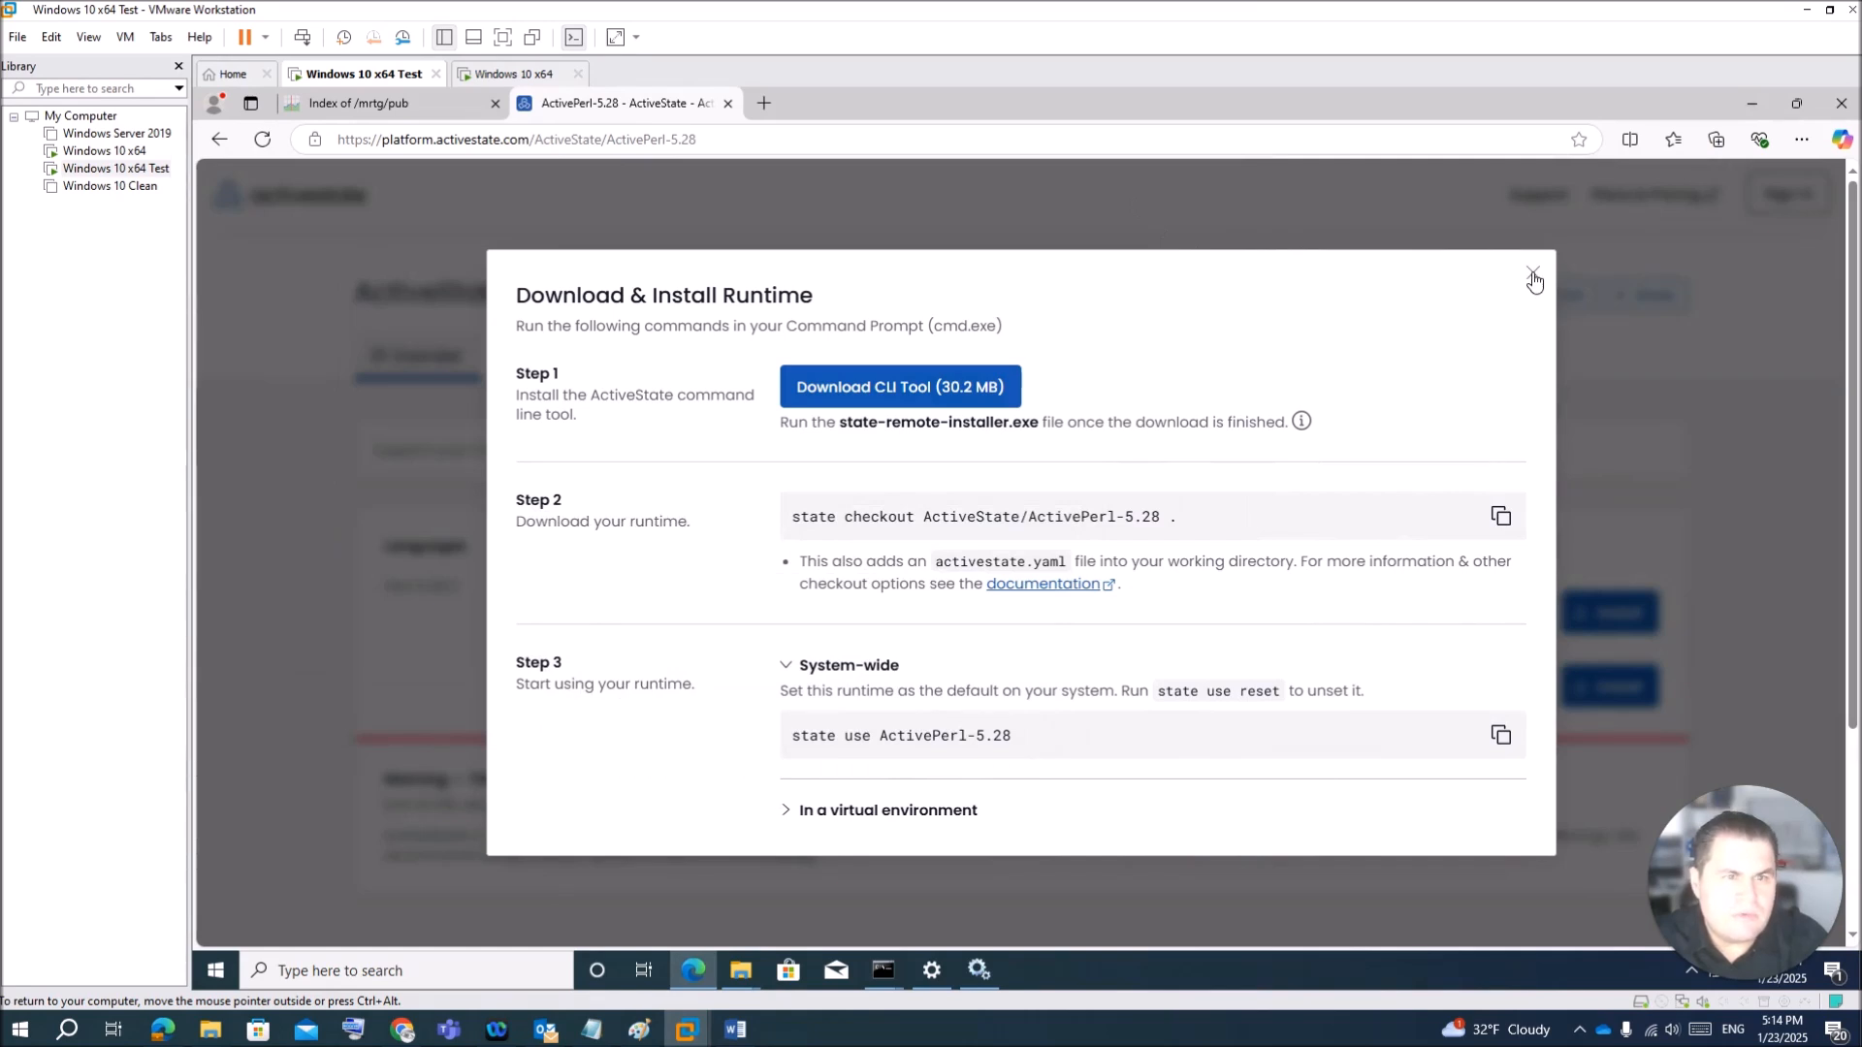
left_click(1757, 103)
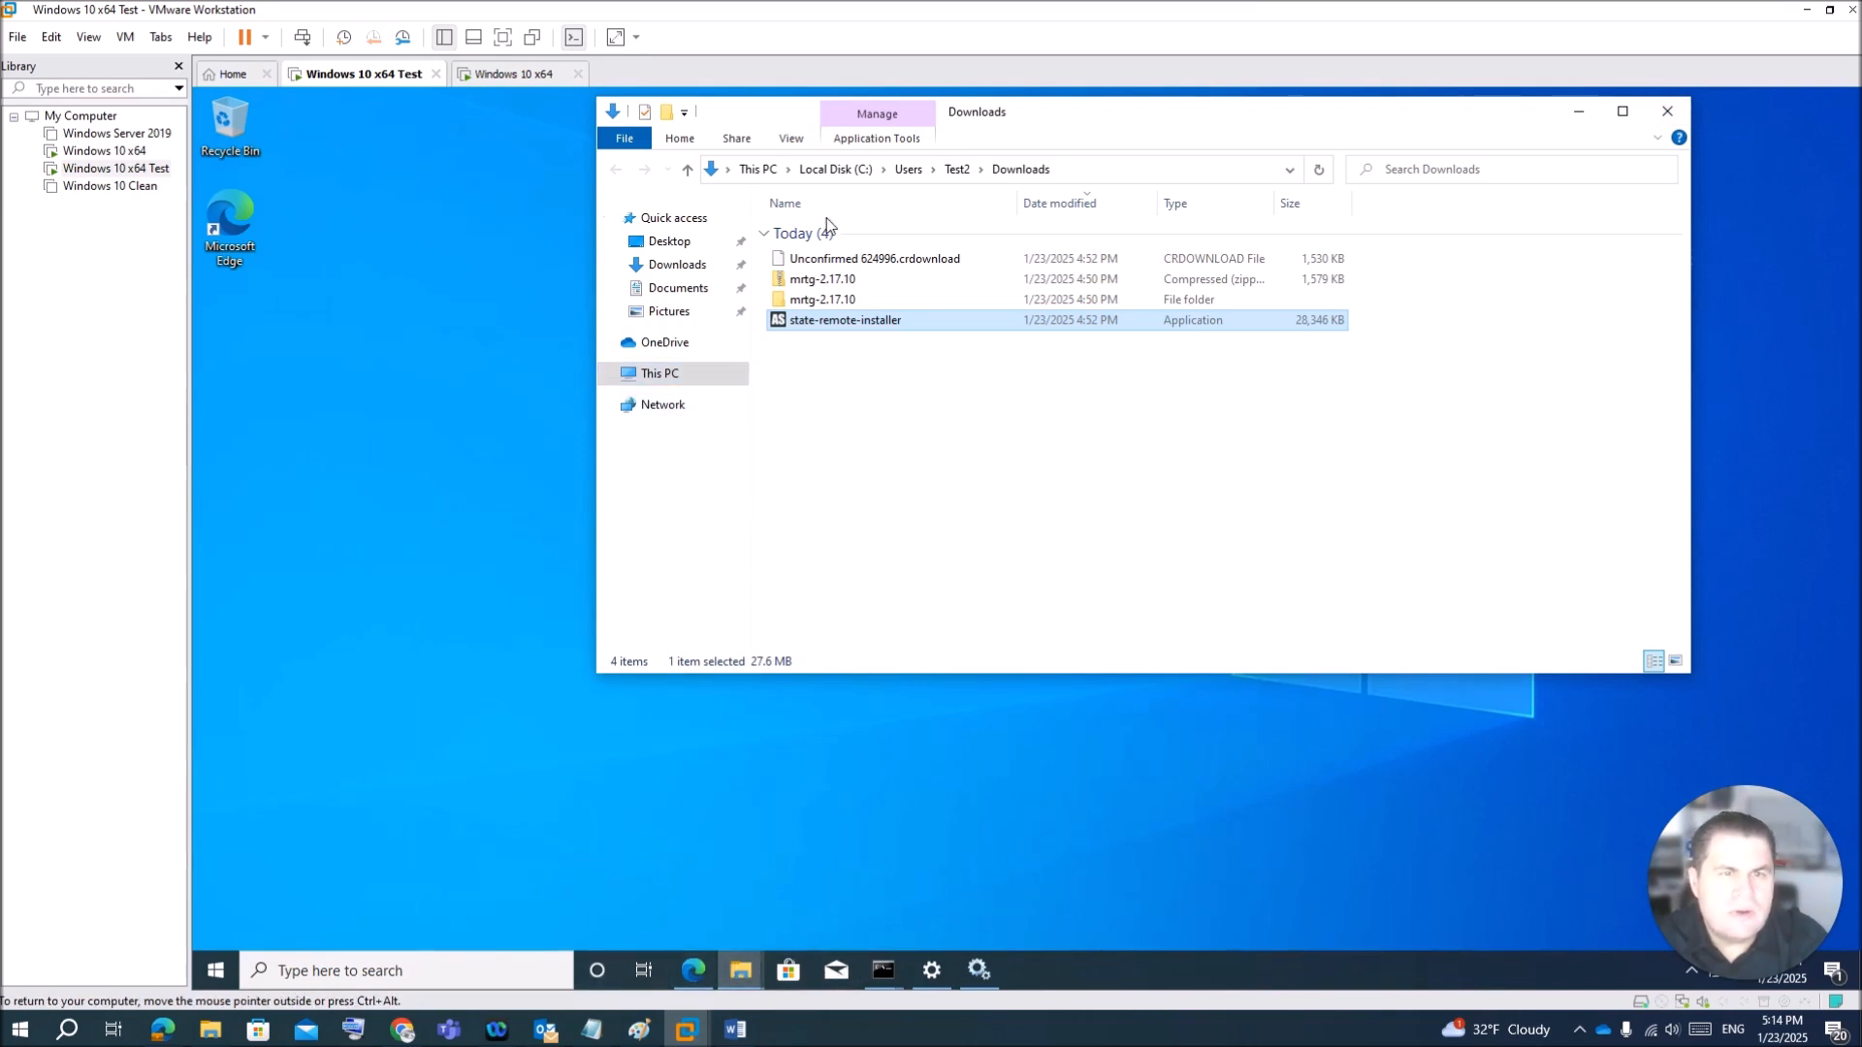
Step: Go to C:\www and open the localhost_ethernet_0 report in Microsoft Edge, making Edge the default for .html files
left_click(811, 170)
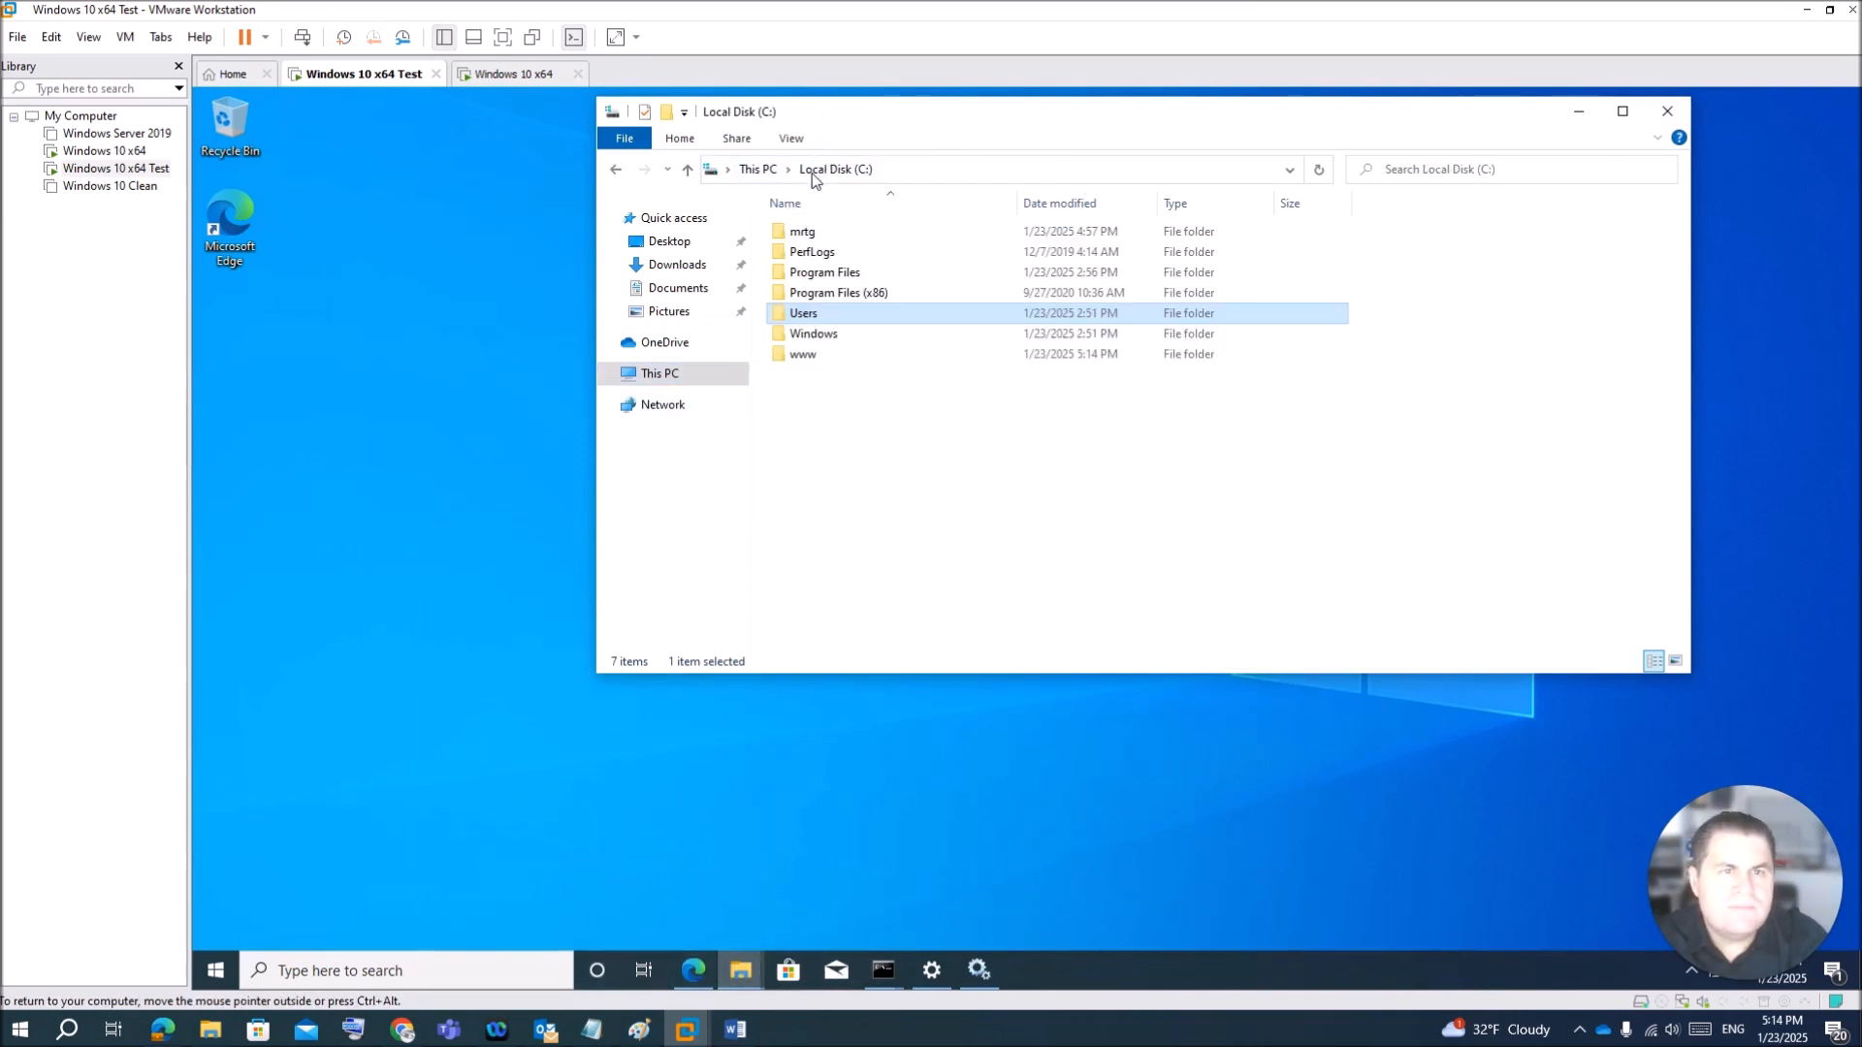
double_click(826, 355)
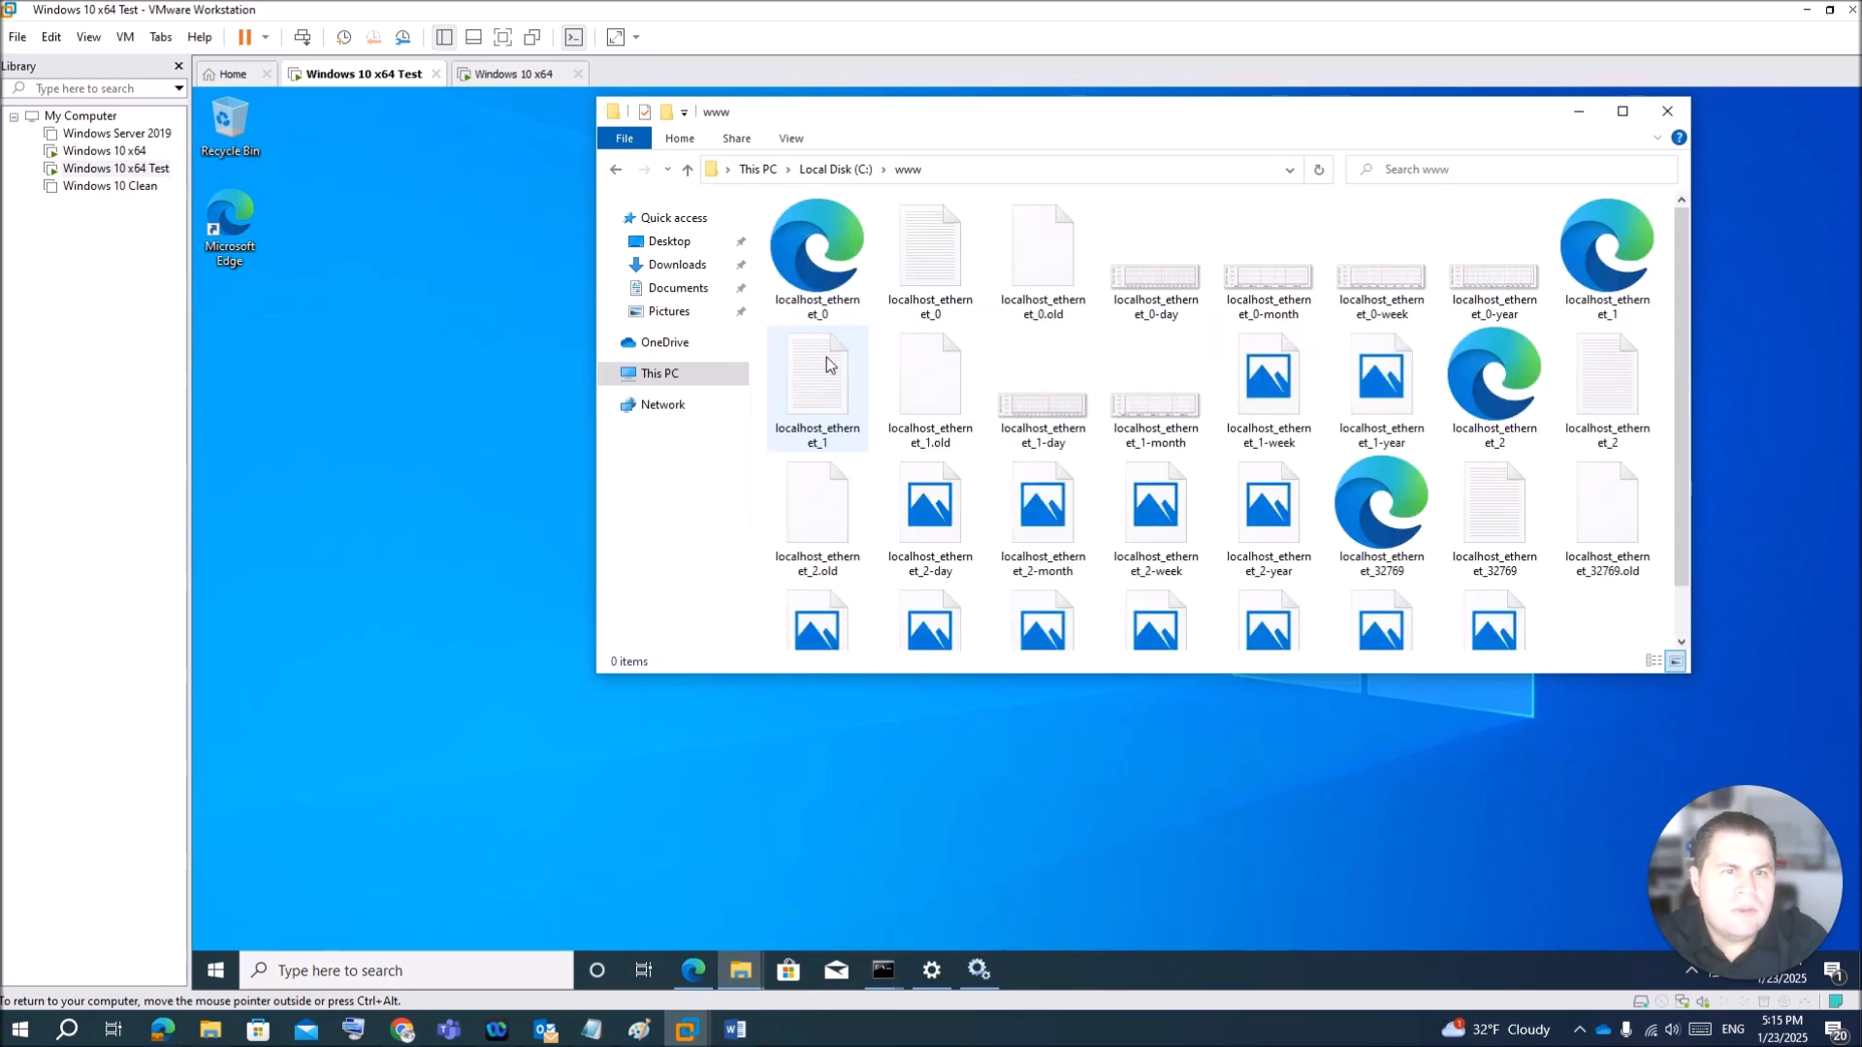
double_click(820, 279)
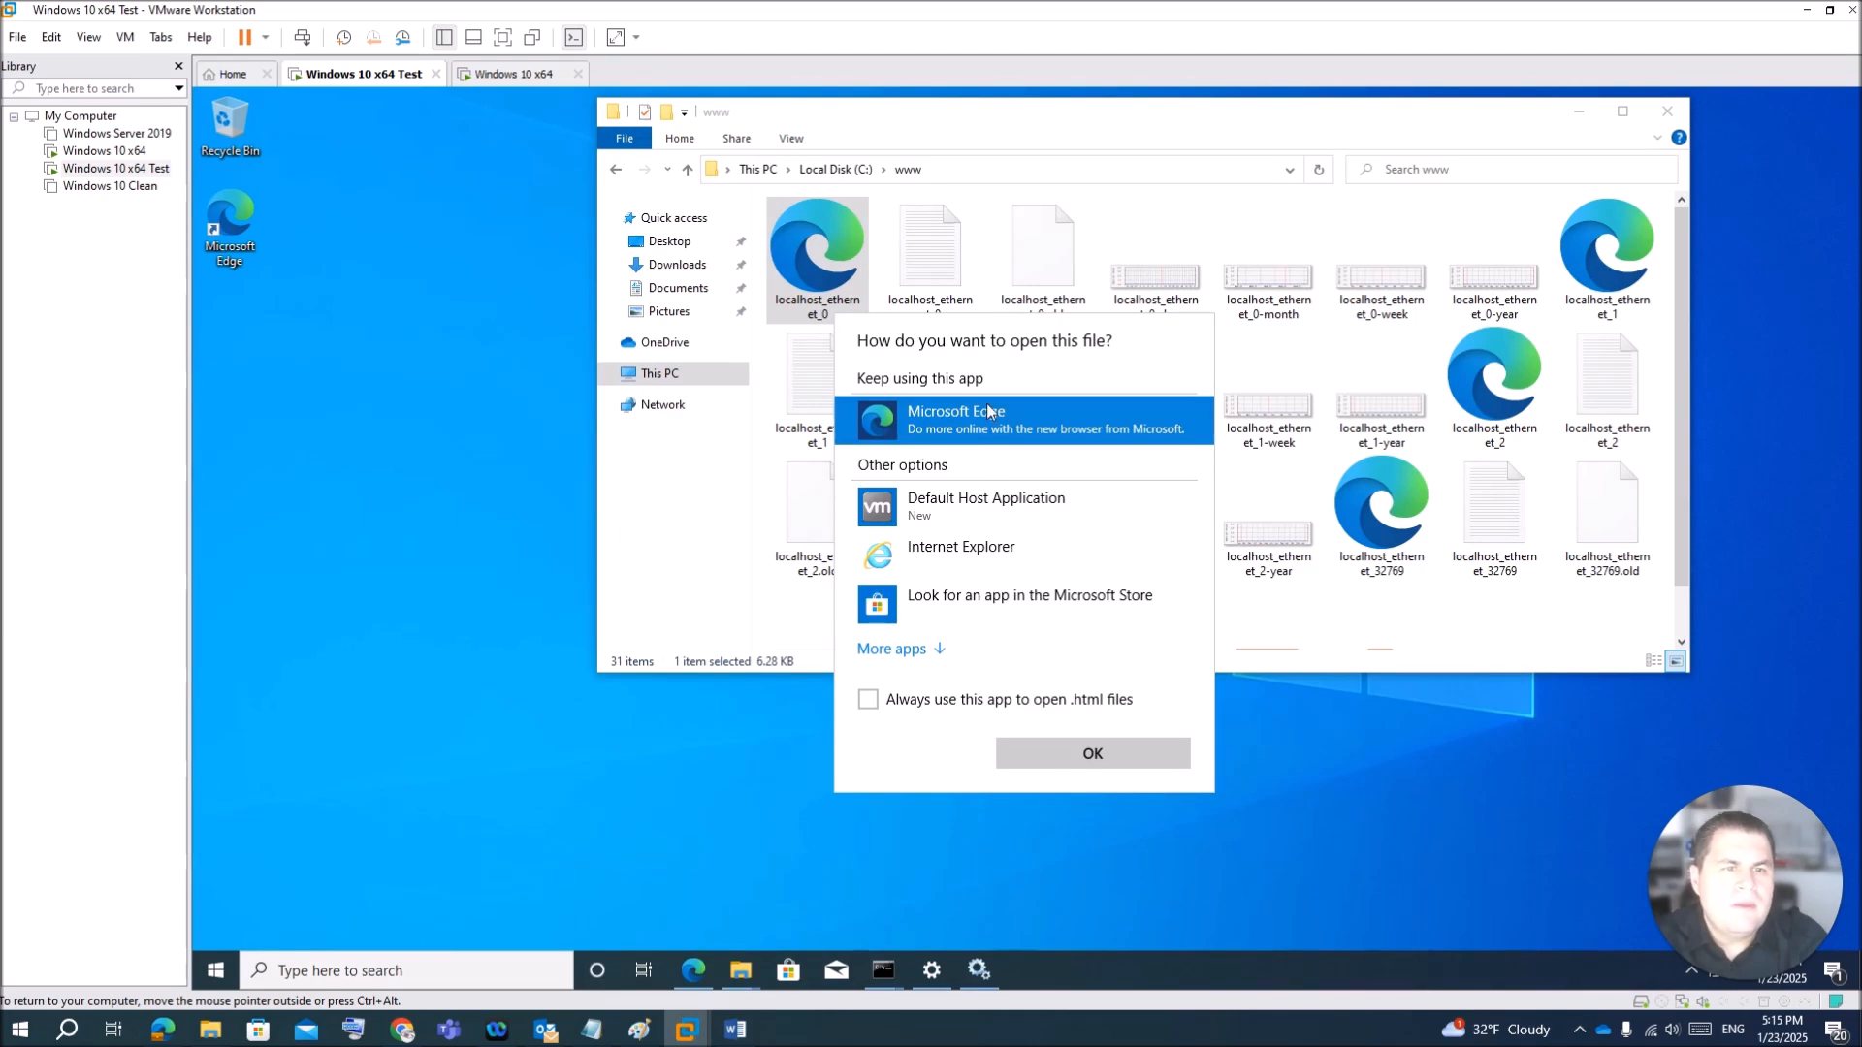
left_click(870, 701)
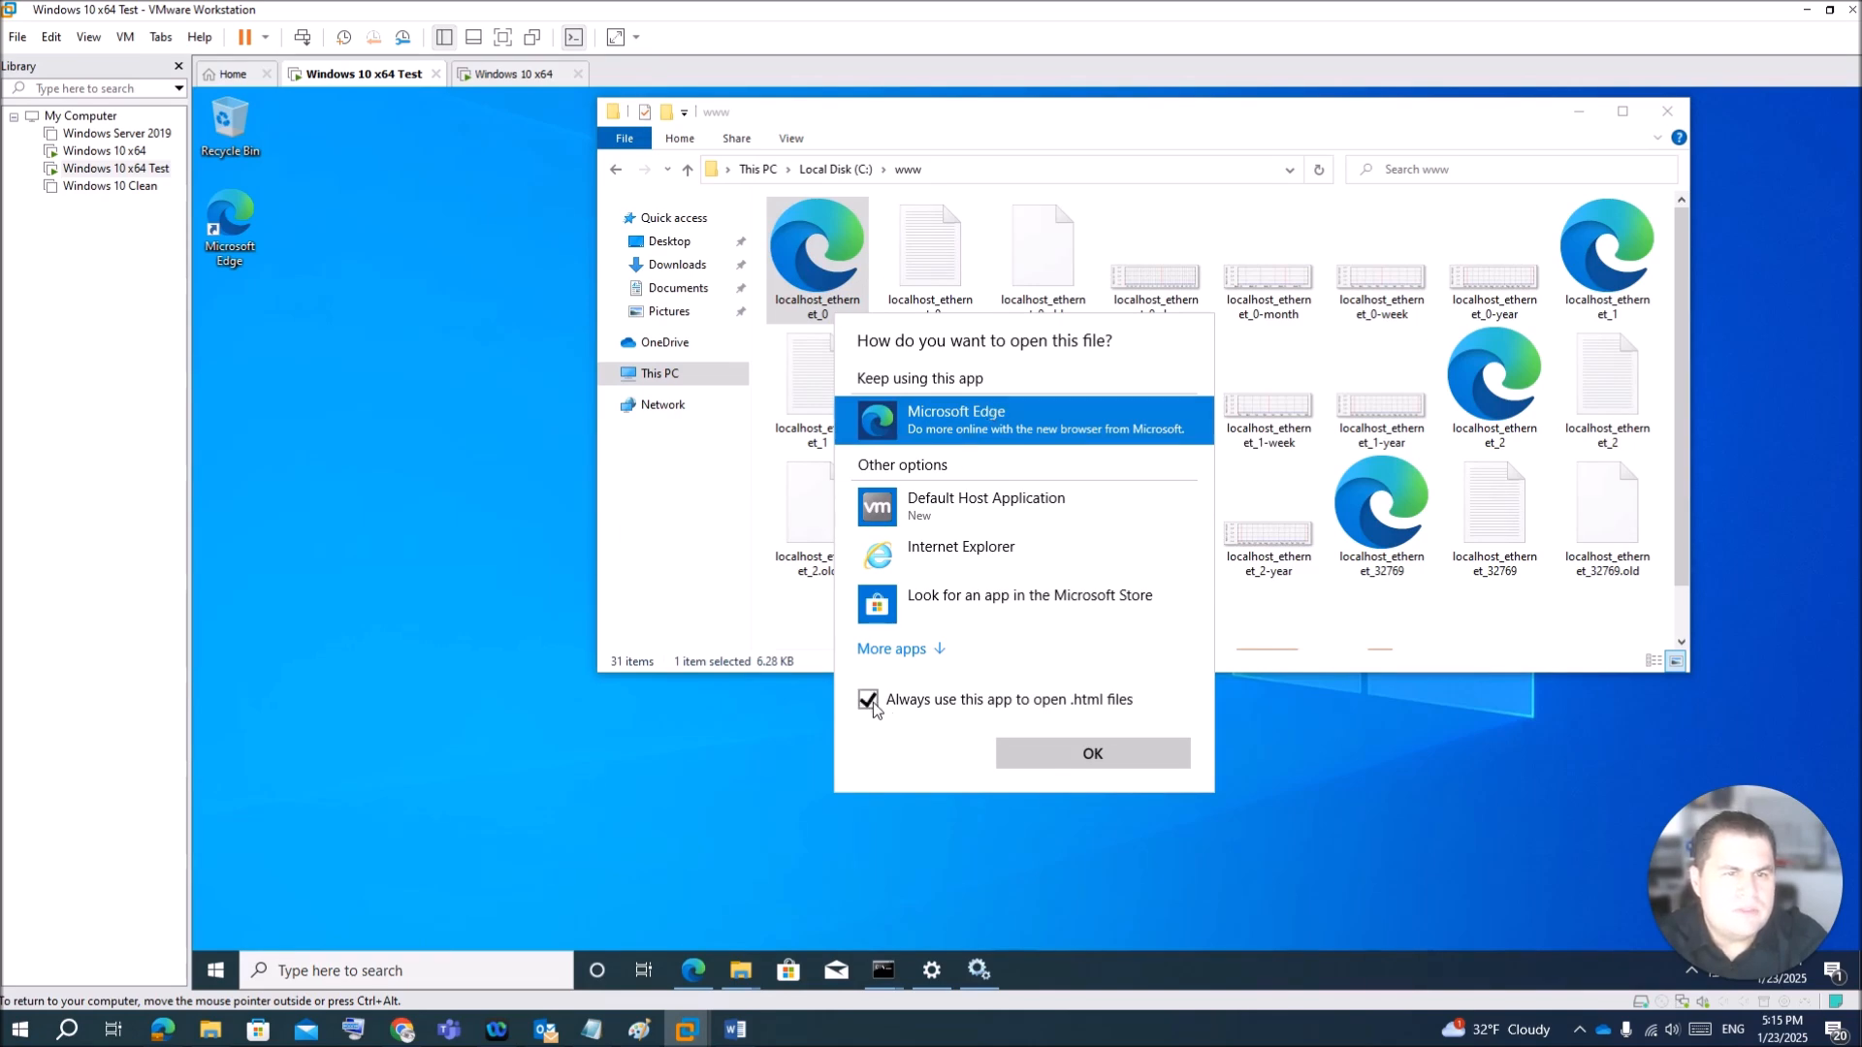
left_click(1094, 756)
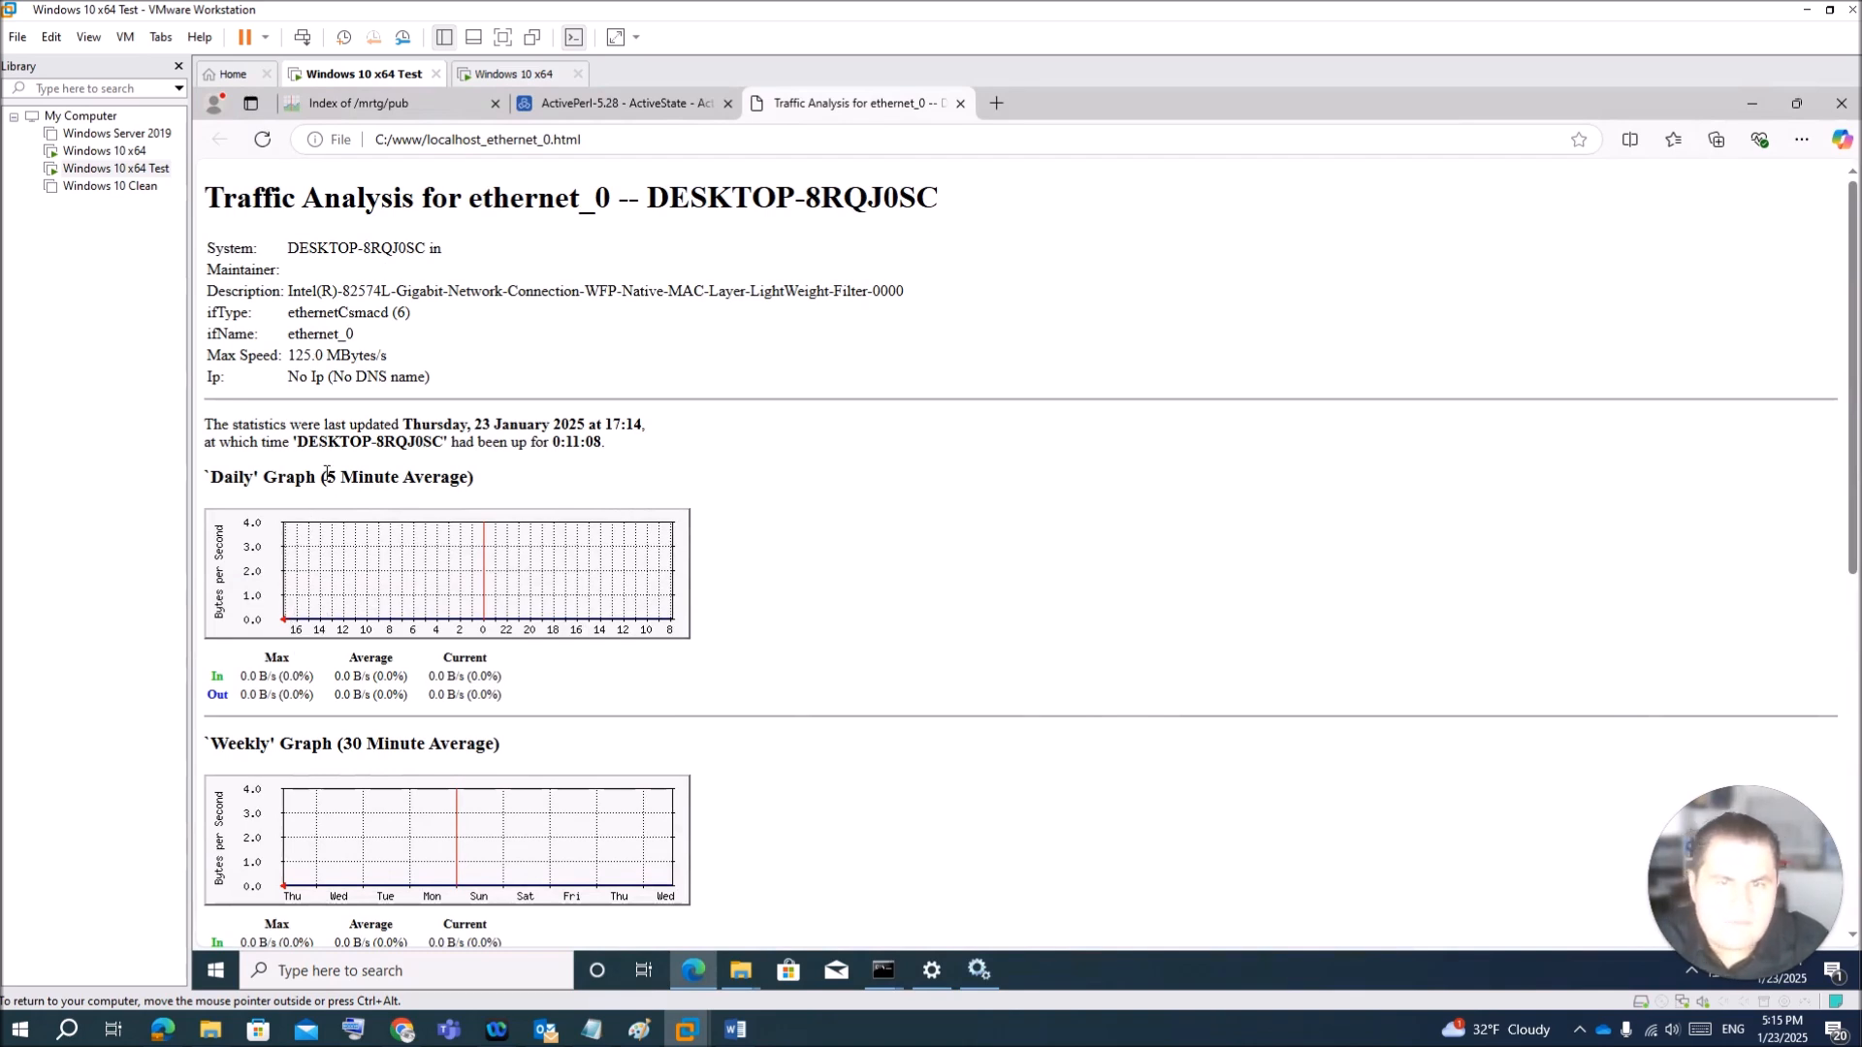
Step: Review the graphs in the ethernet_0 traffic report, highlighting the daily graph's 5 Minute Average interval
scroll(369, 572, "down", 2)
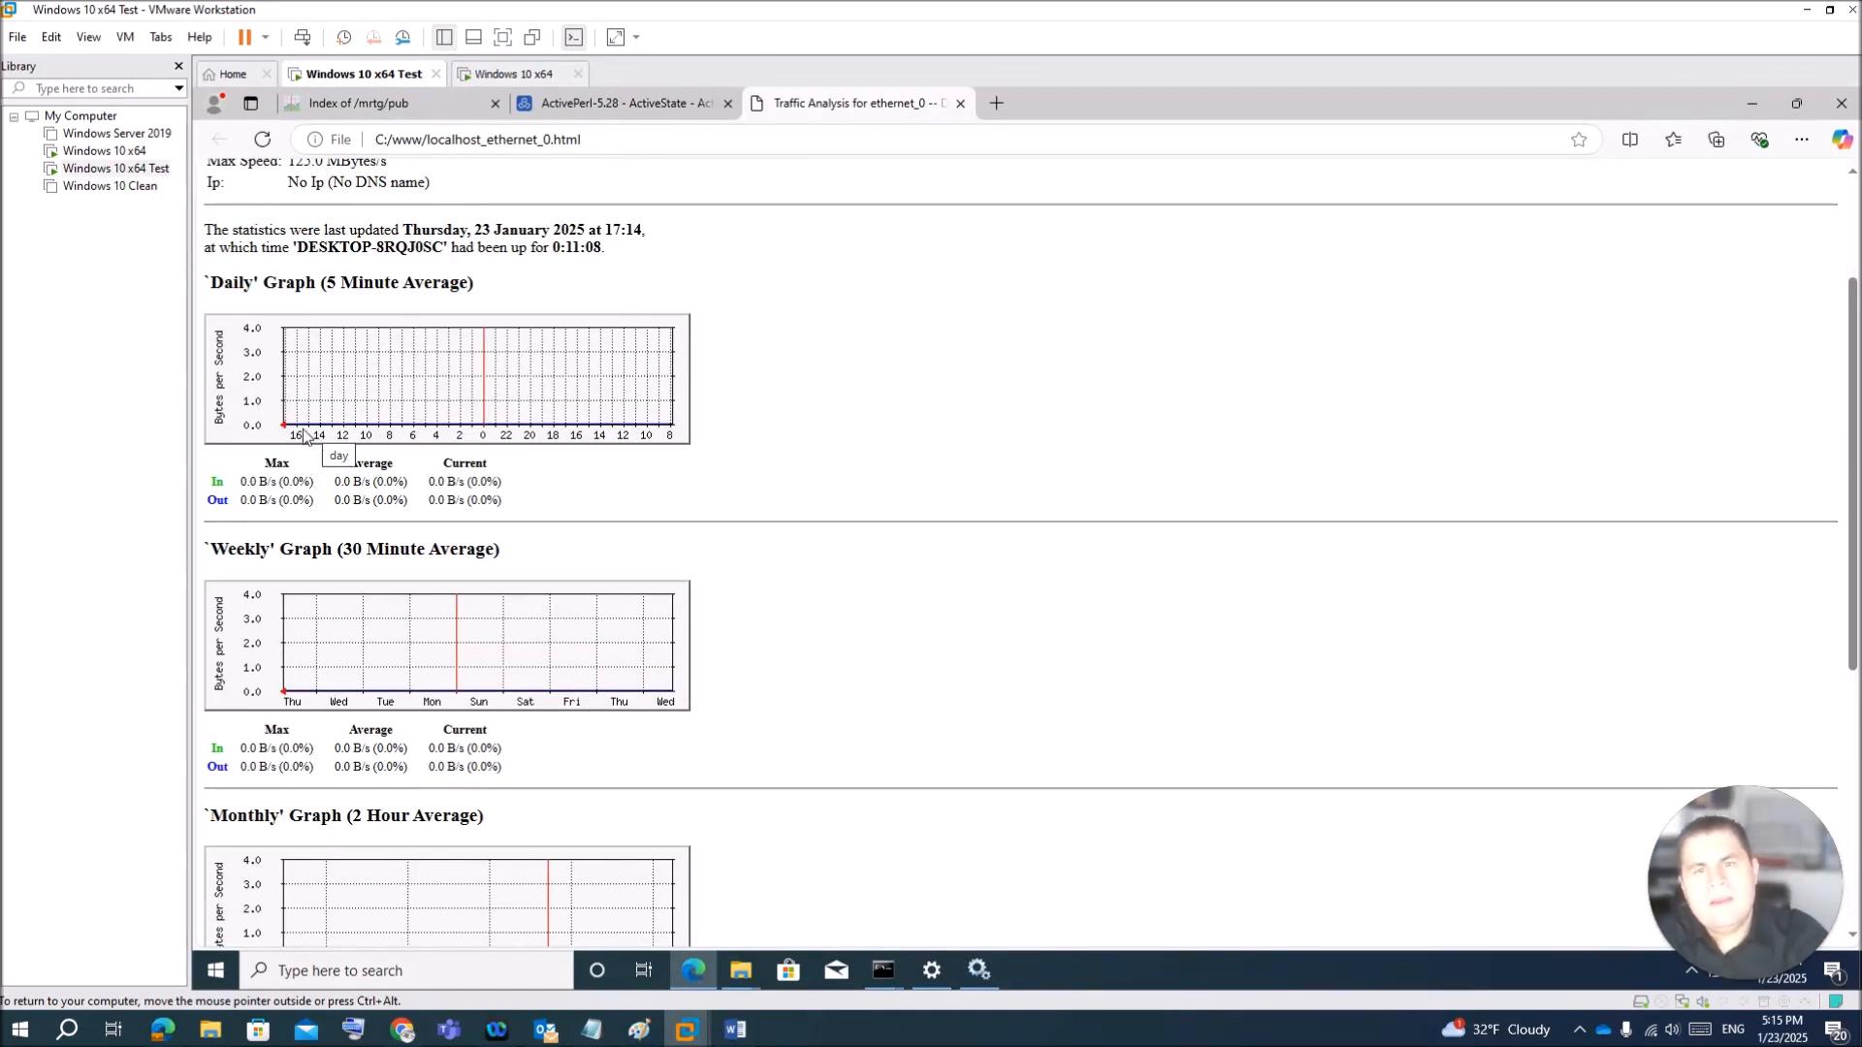
left_click_drag(318, 287, 473, 284)
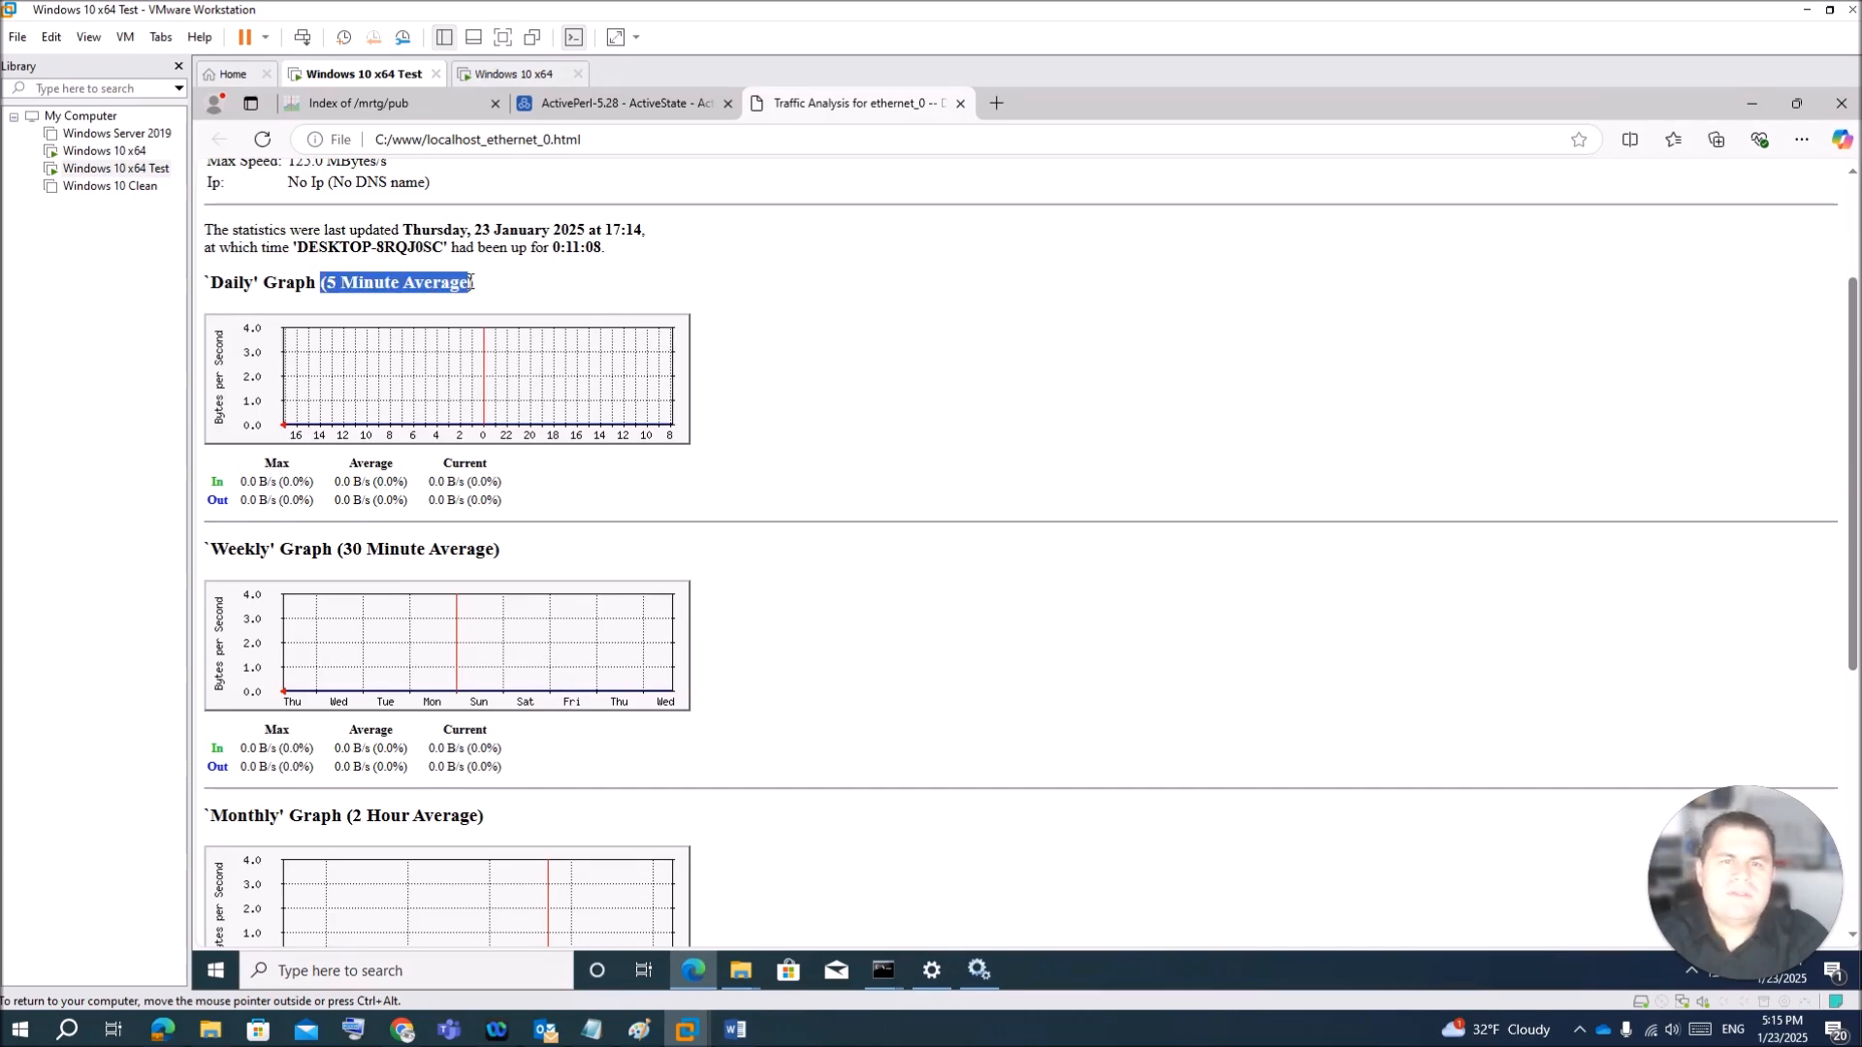
left_click(803, 543)
scroll(420, 651, "down", 3)
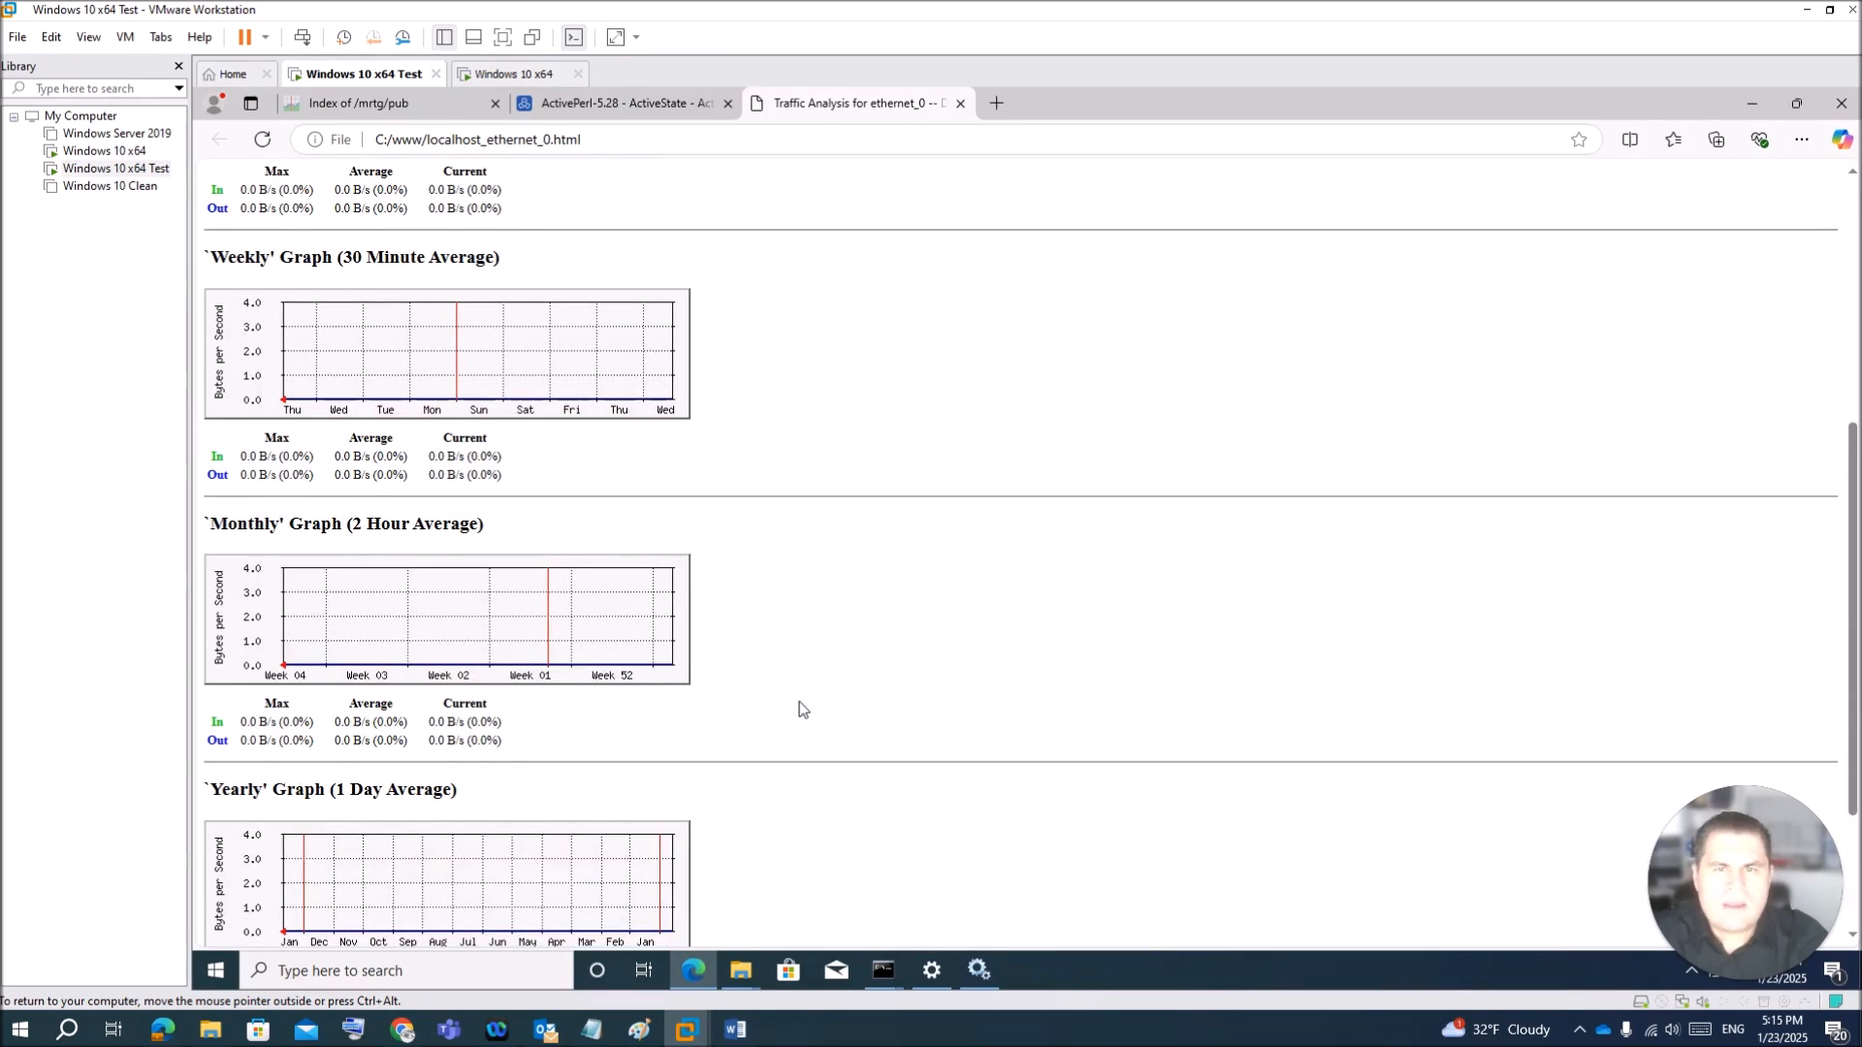
Step: Open the Google home page in a new browser tab
left_click(995, 113)
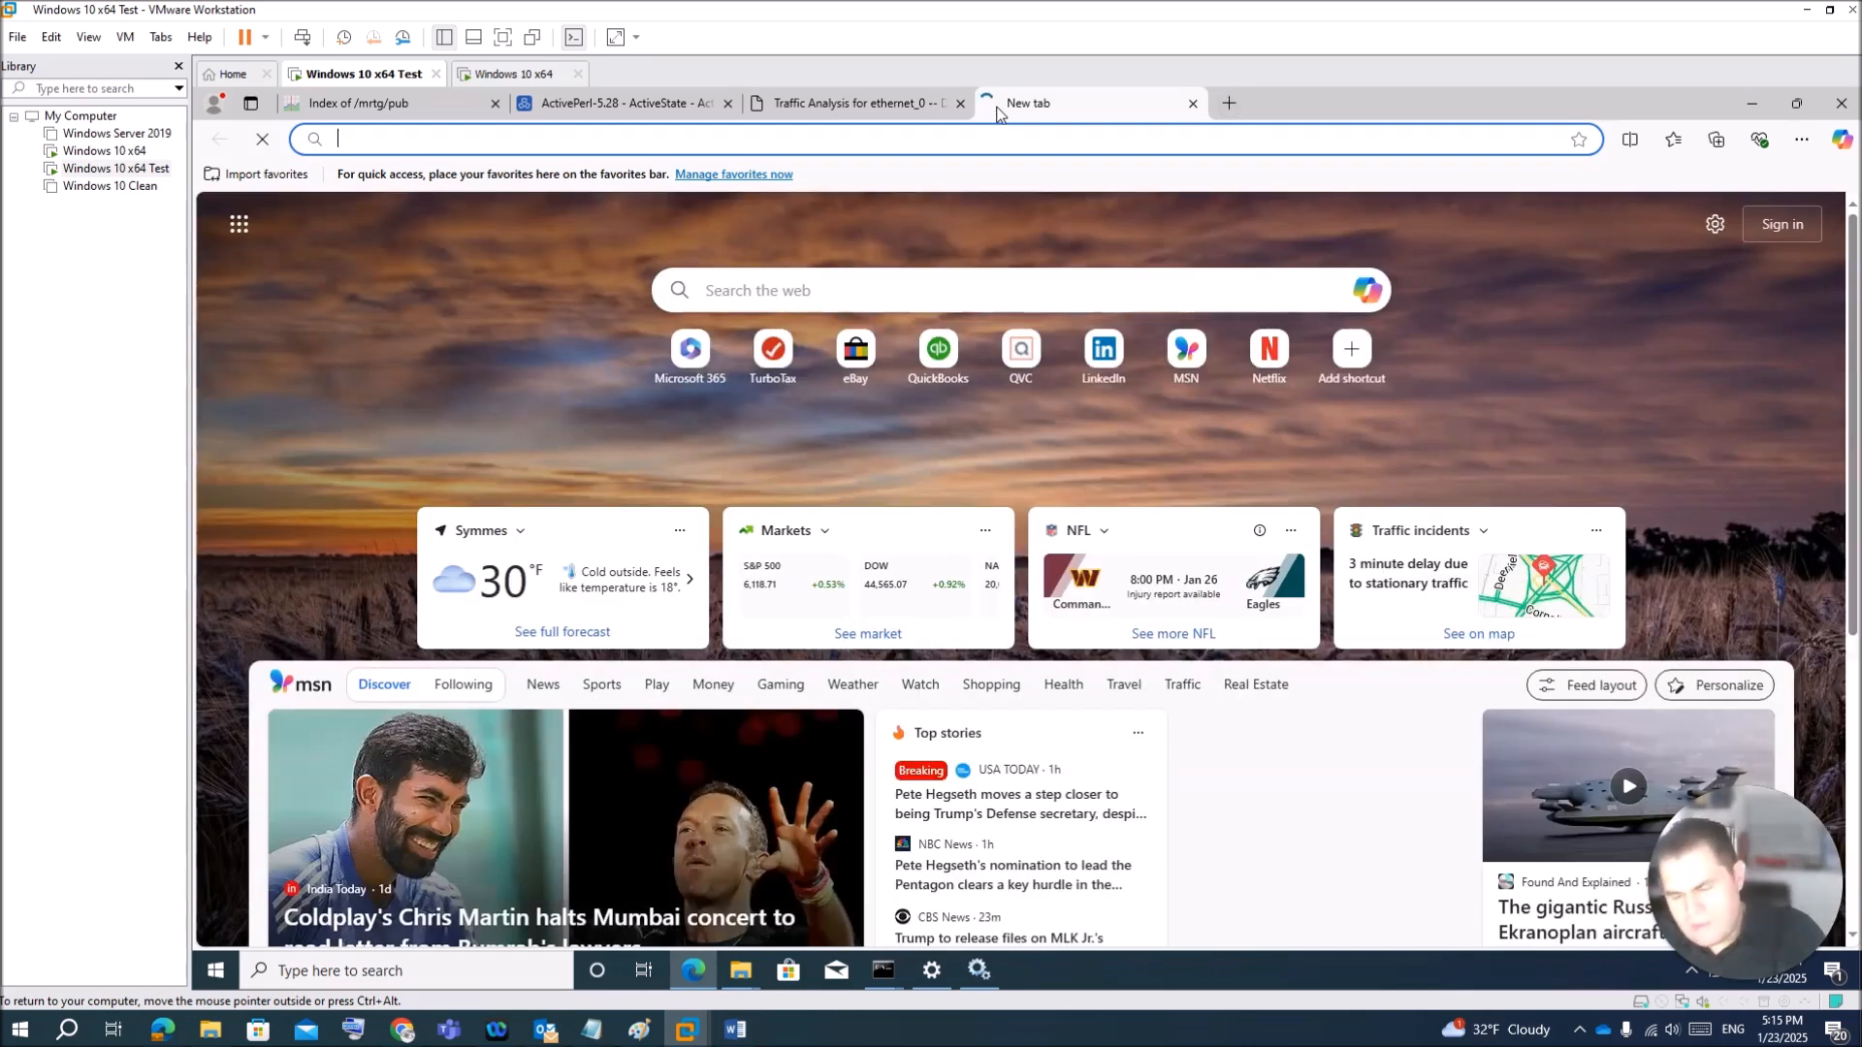
type("www.")
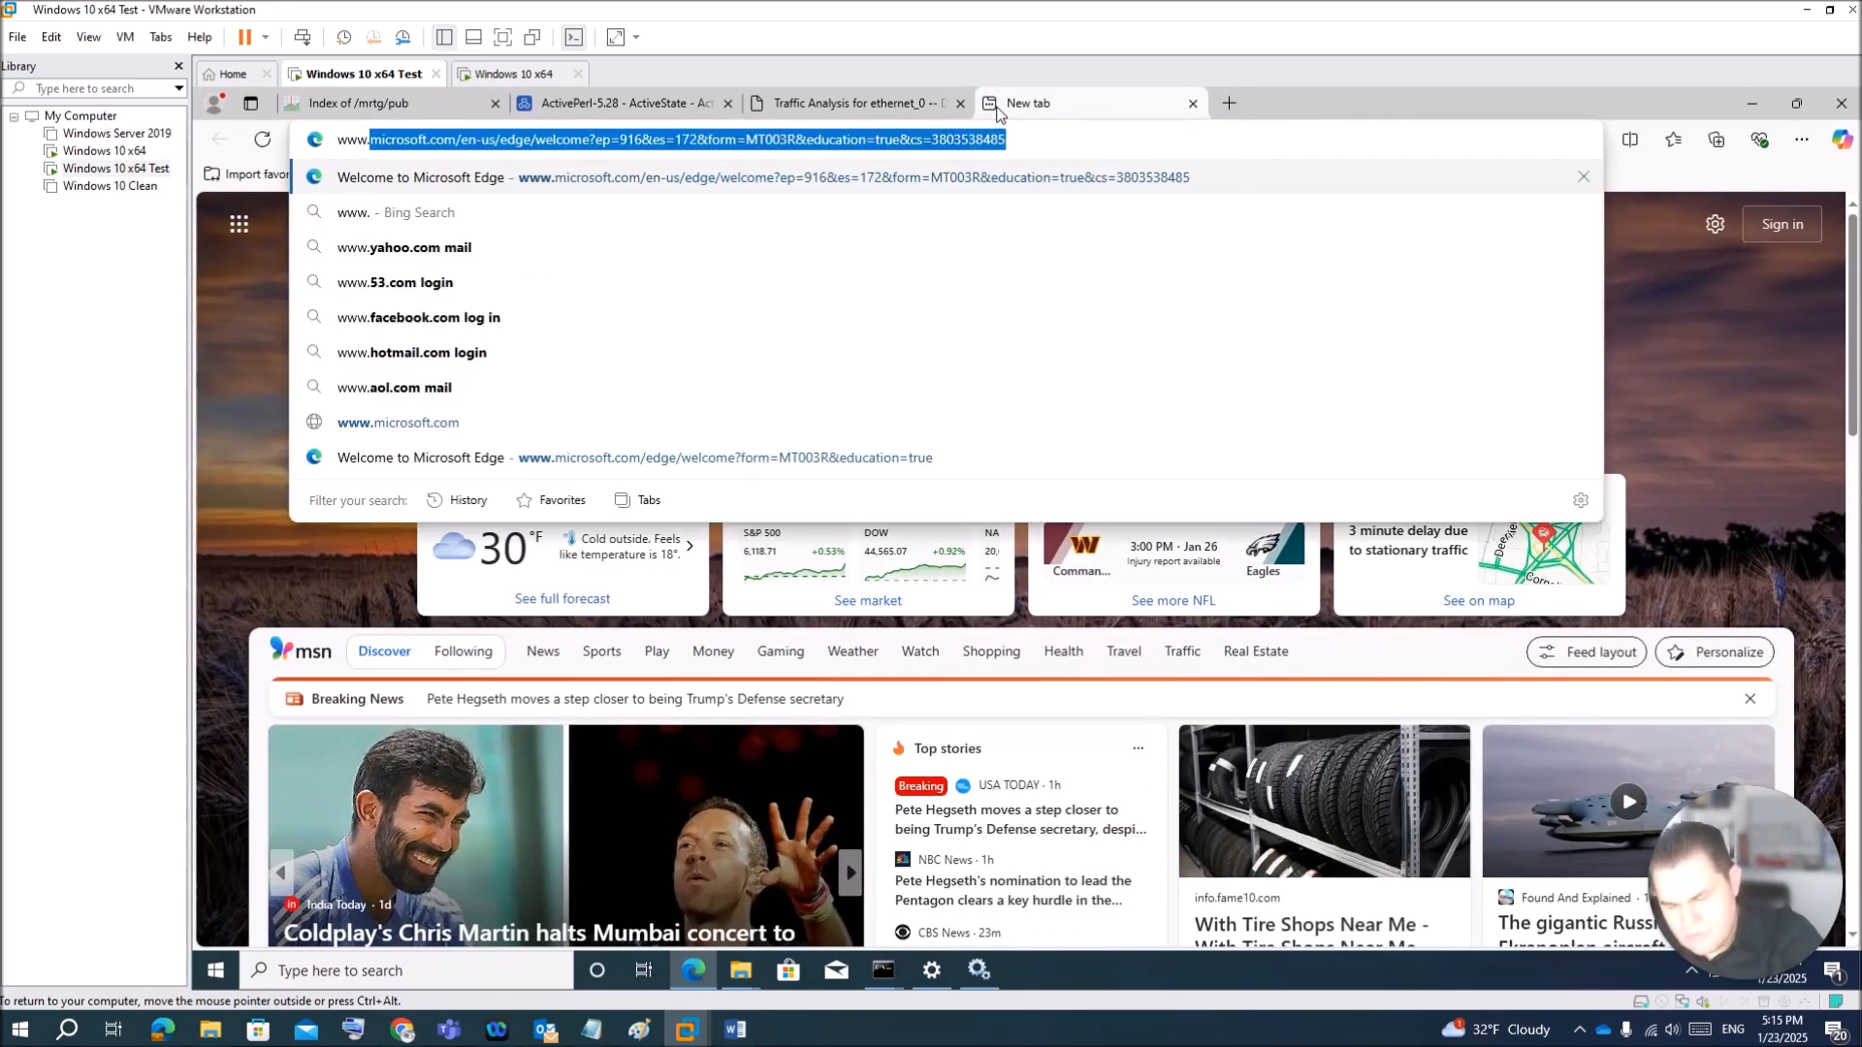
type("goo")
key("Return")
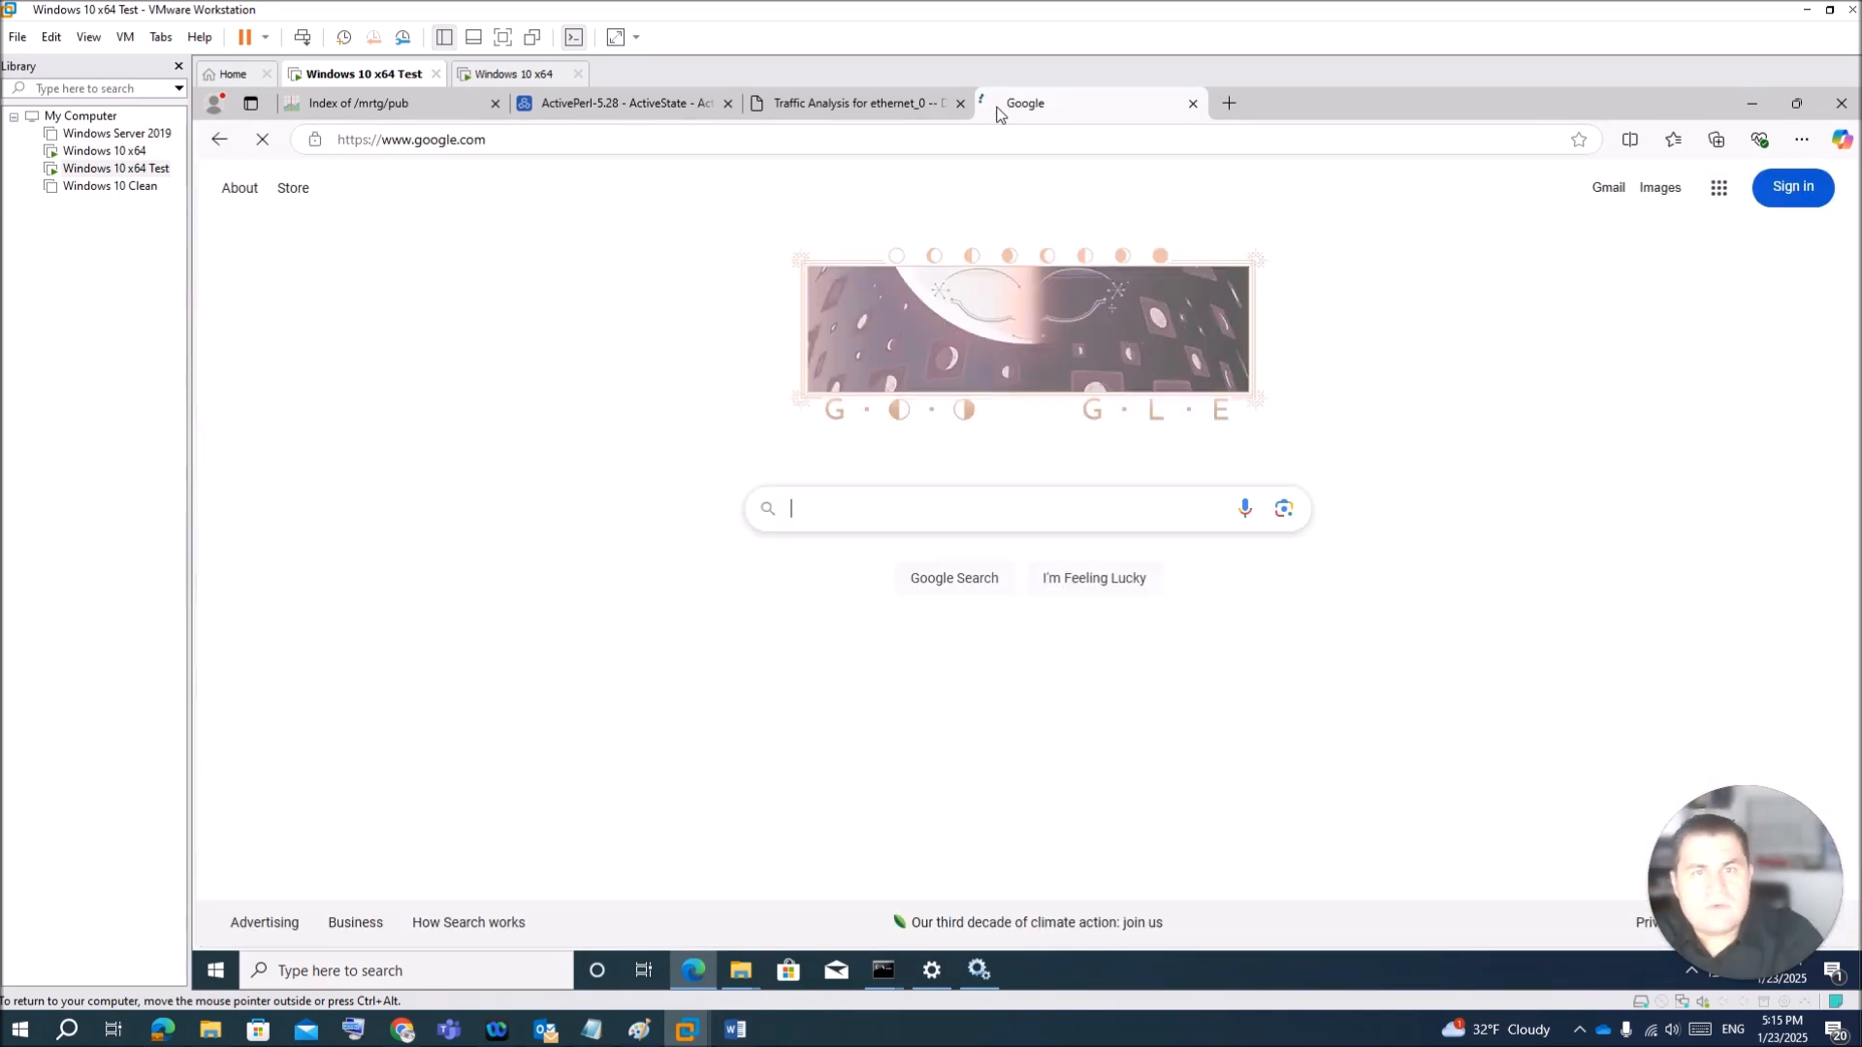
Step: Search Google for youtube news and play the LIVE: NBC News NOW - Jan. 23 stream to generate network traffic
type("y")
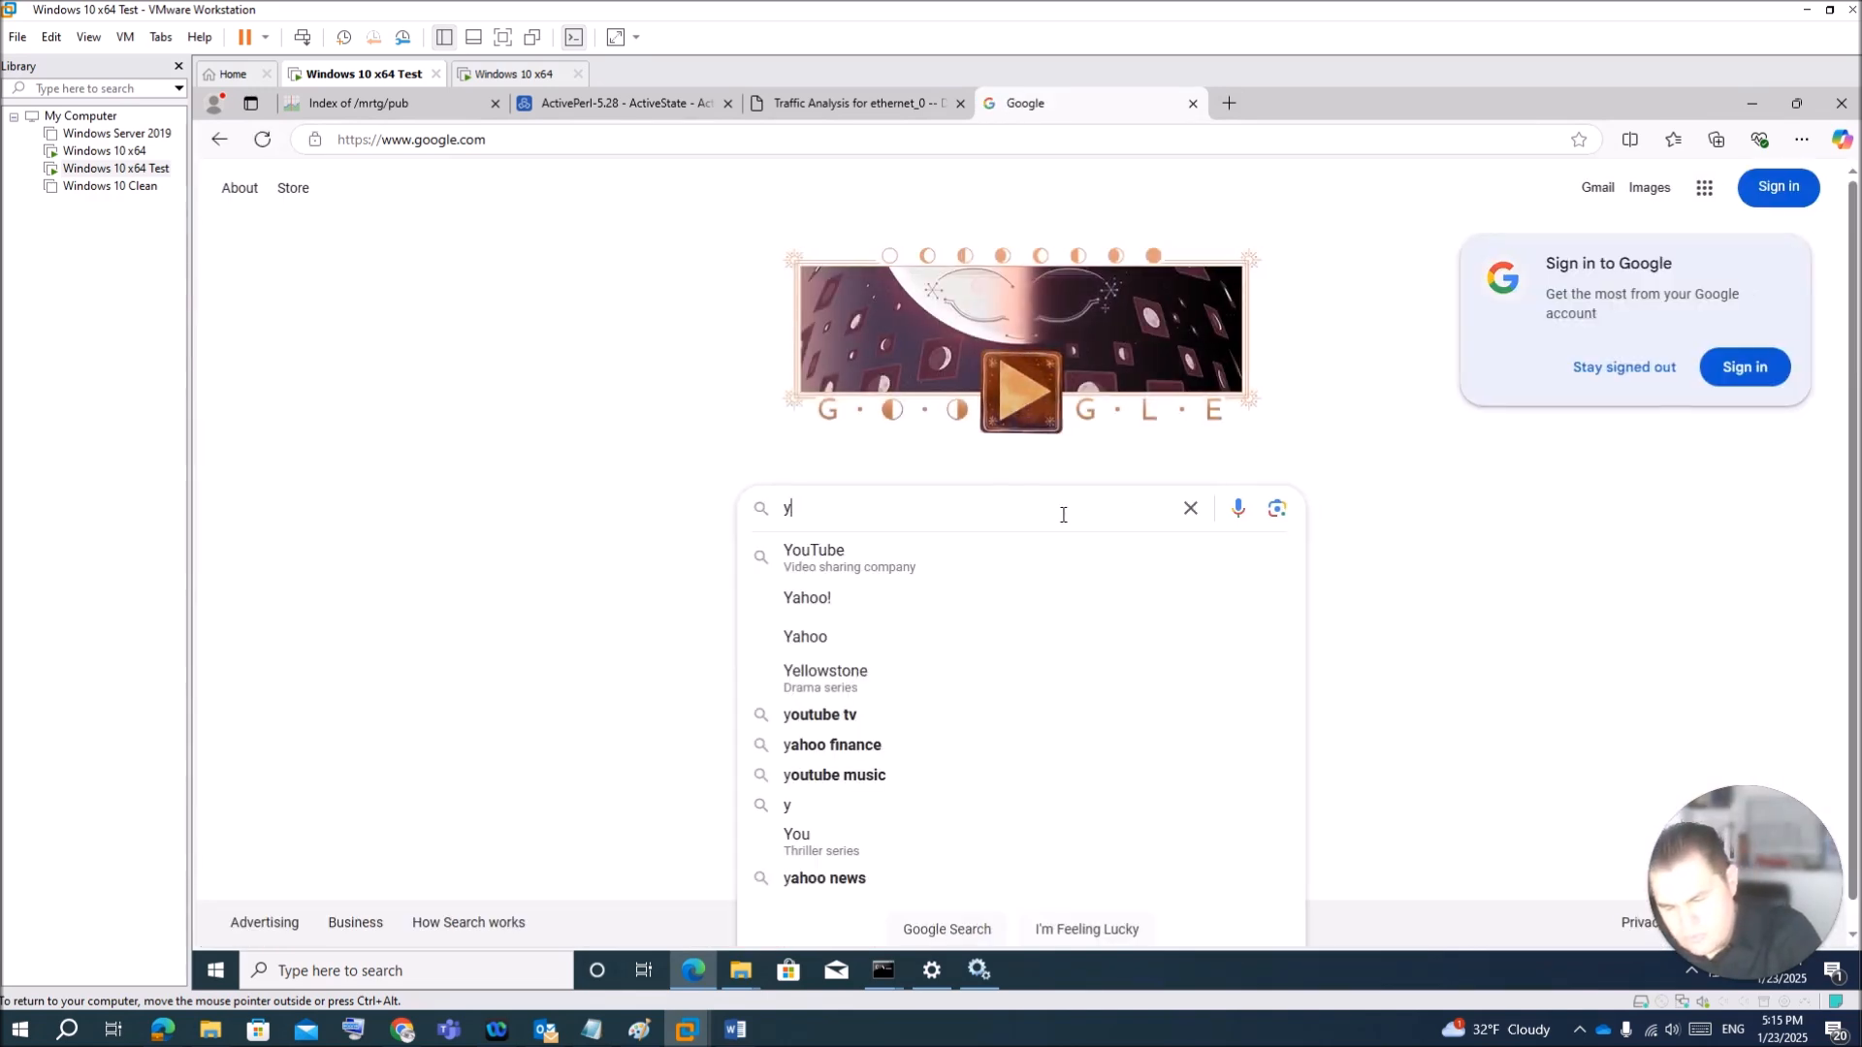
type("outi")
key("BackSpace")
type("ube news")
key("Return")
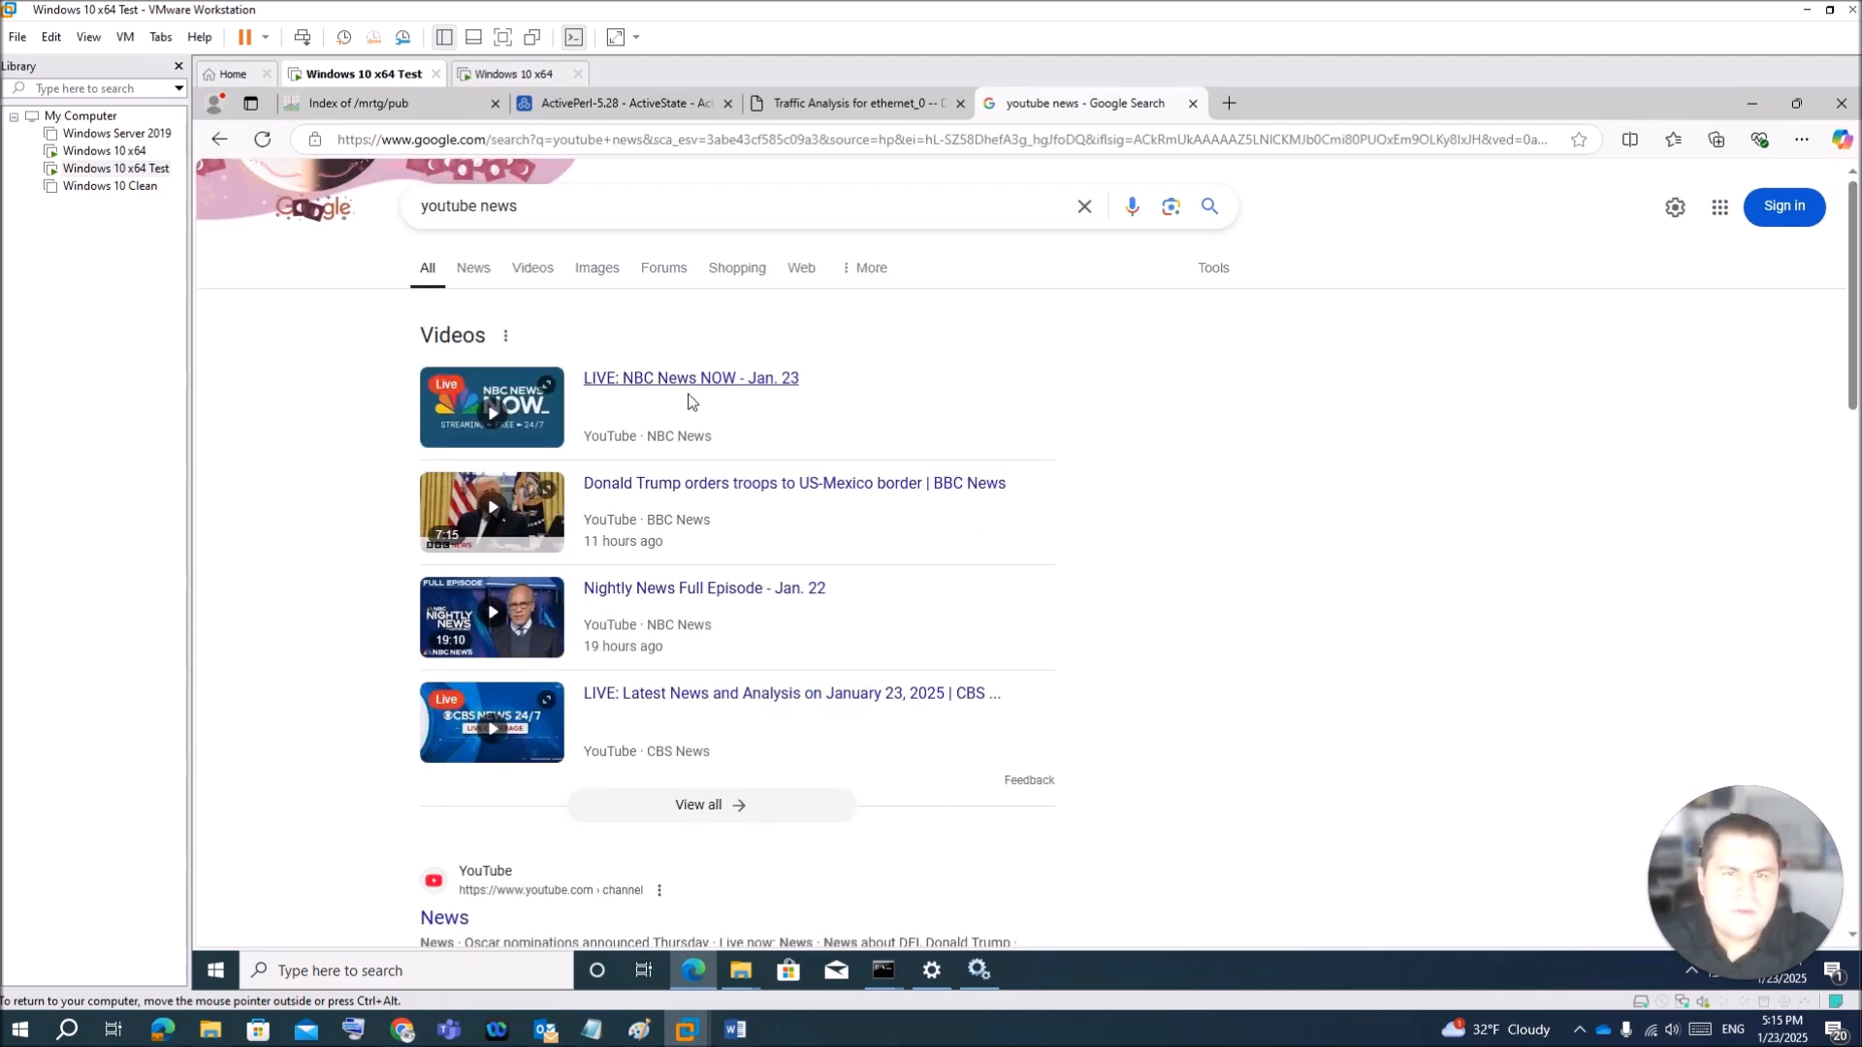
left_click(689, 380)
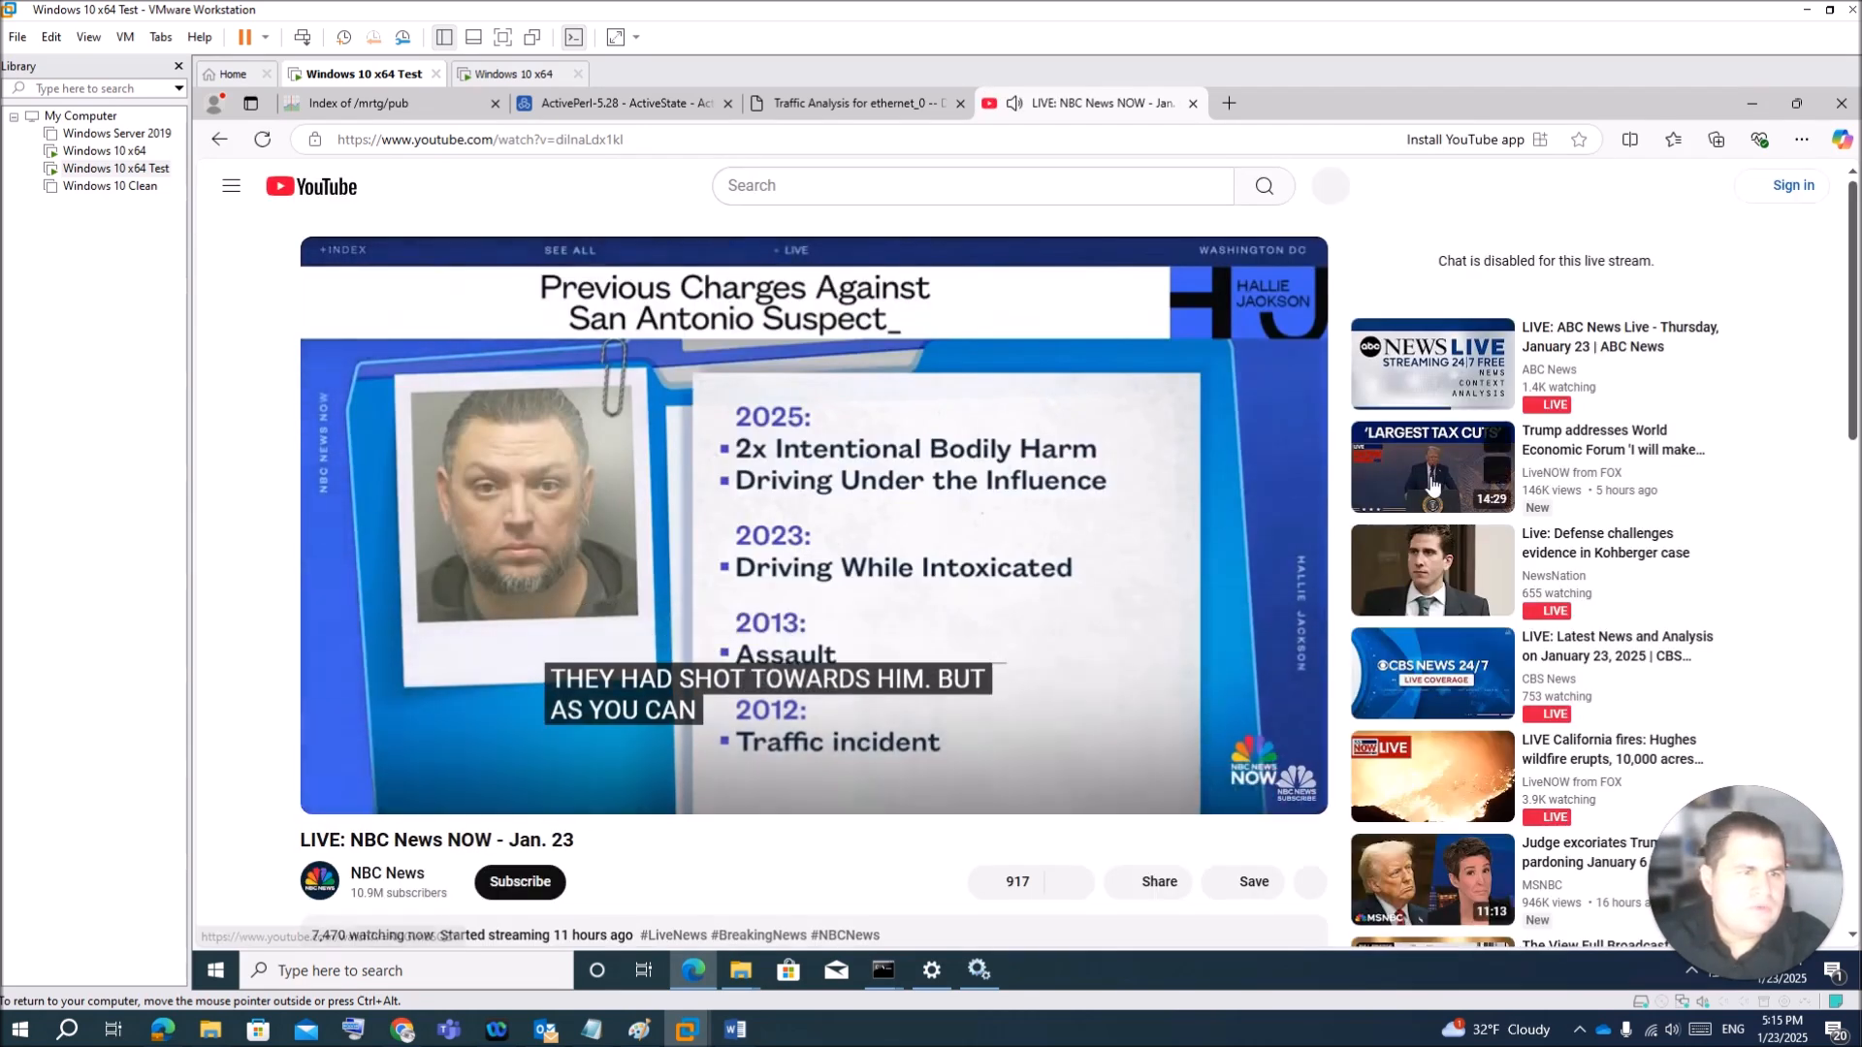
scroll(832, 337, "down", 5)
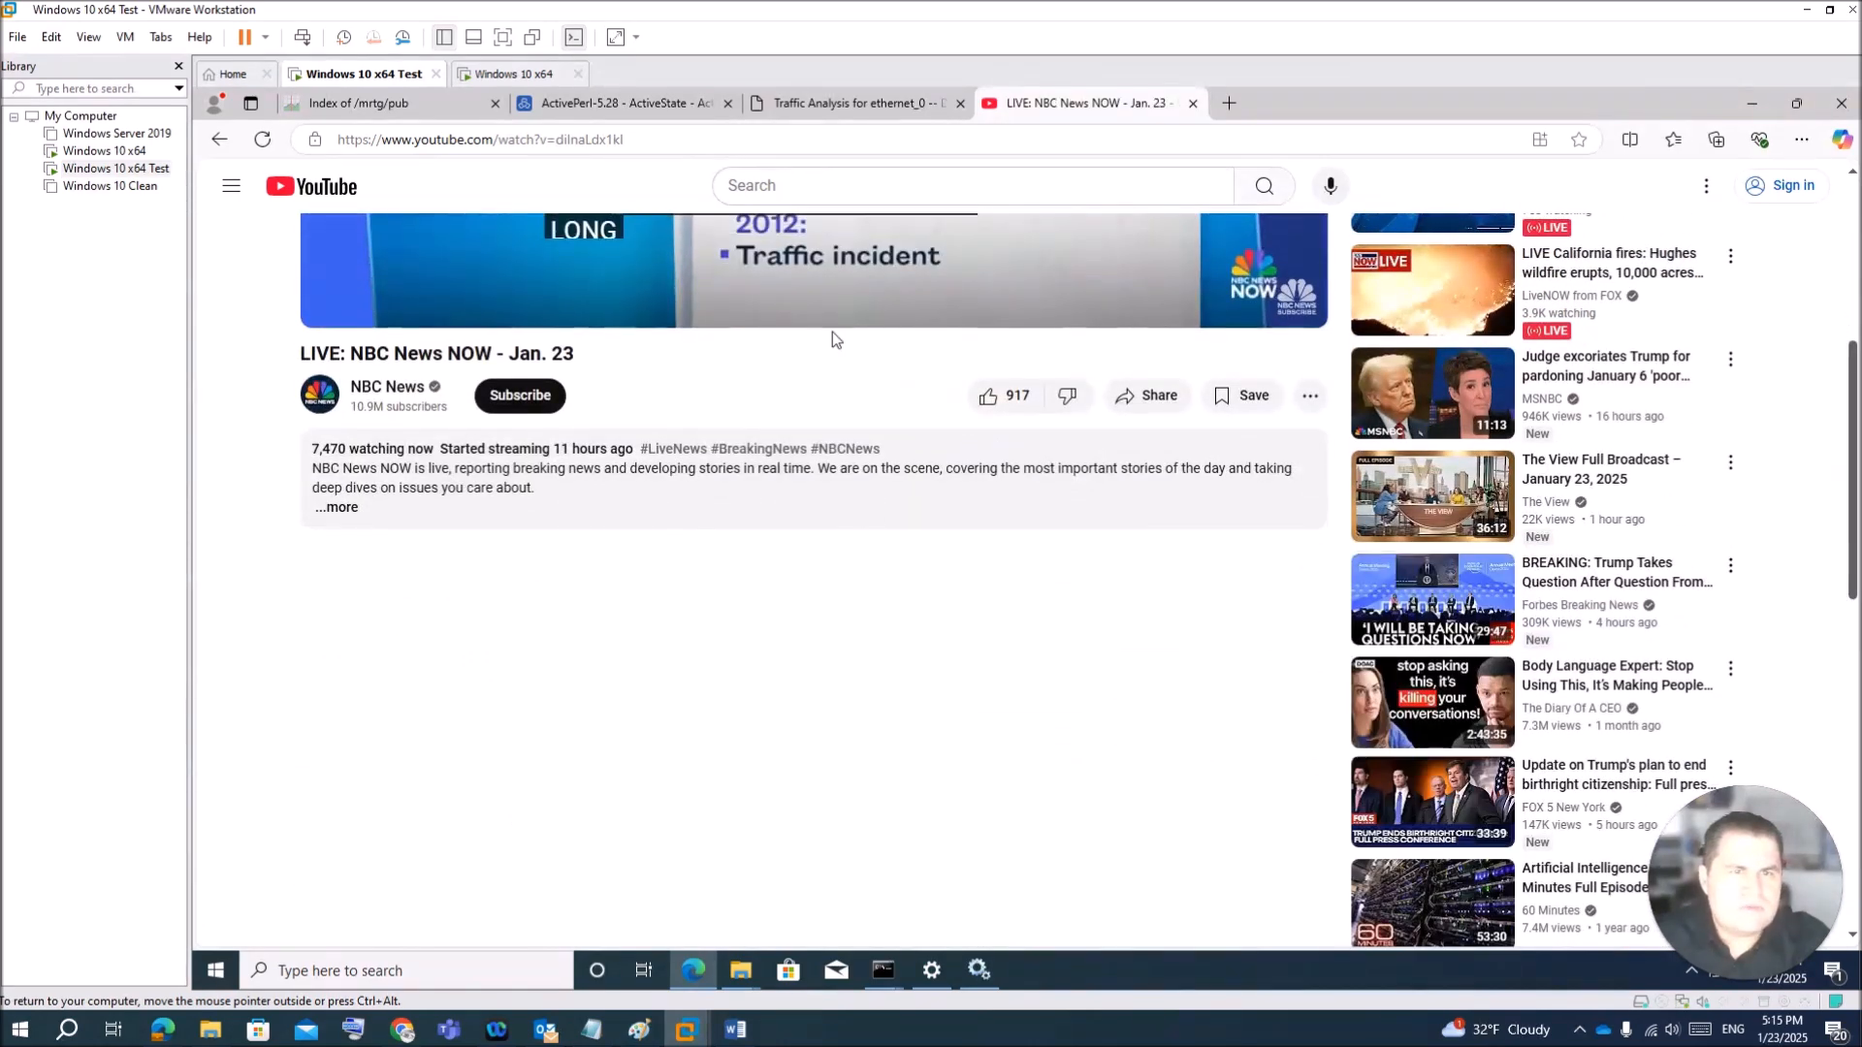
Step: Return to the ethernet_0 traffic report tab and examine the daily, weekly, monthly and yearly graphs
left_click(404, 109)
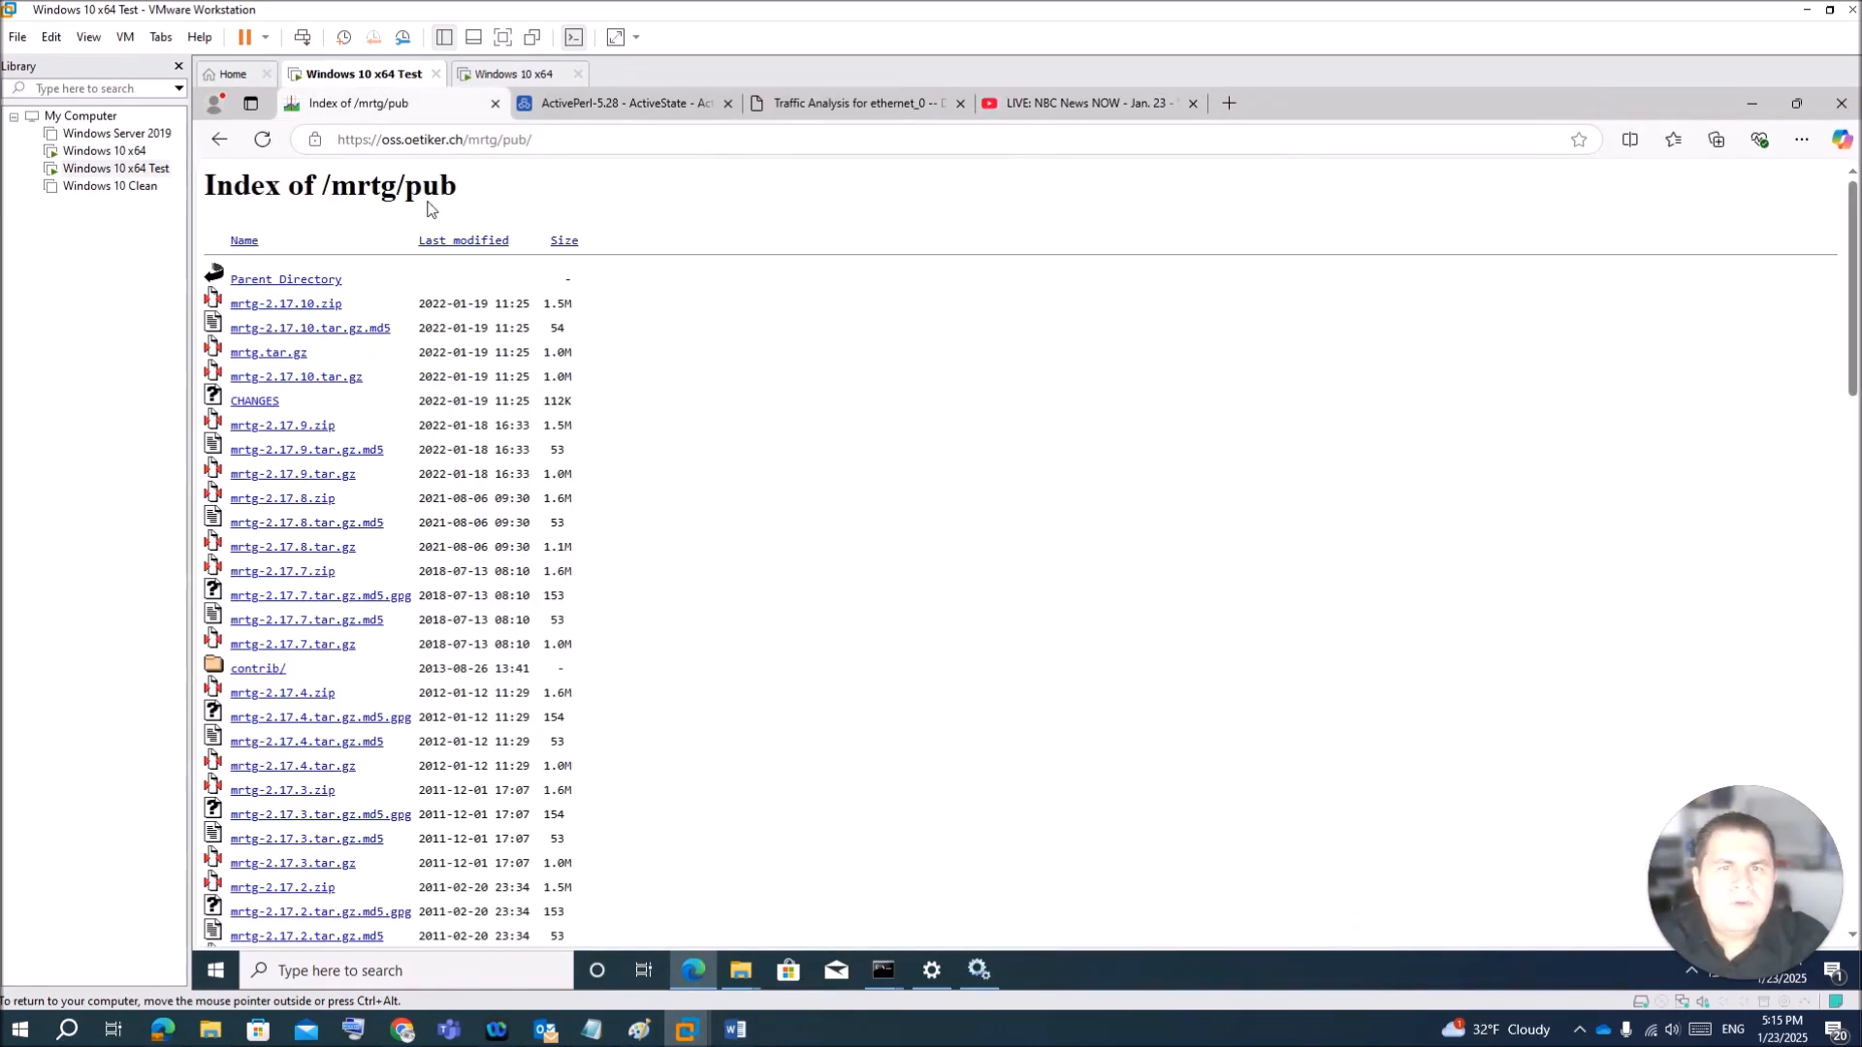
left_click(608, 108)
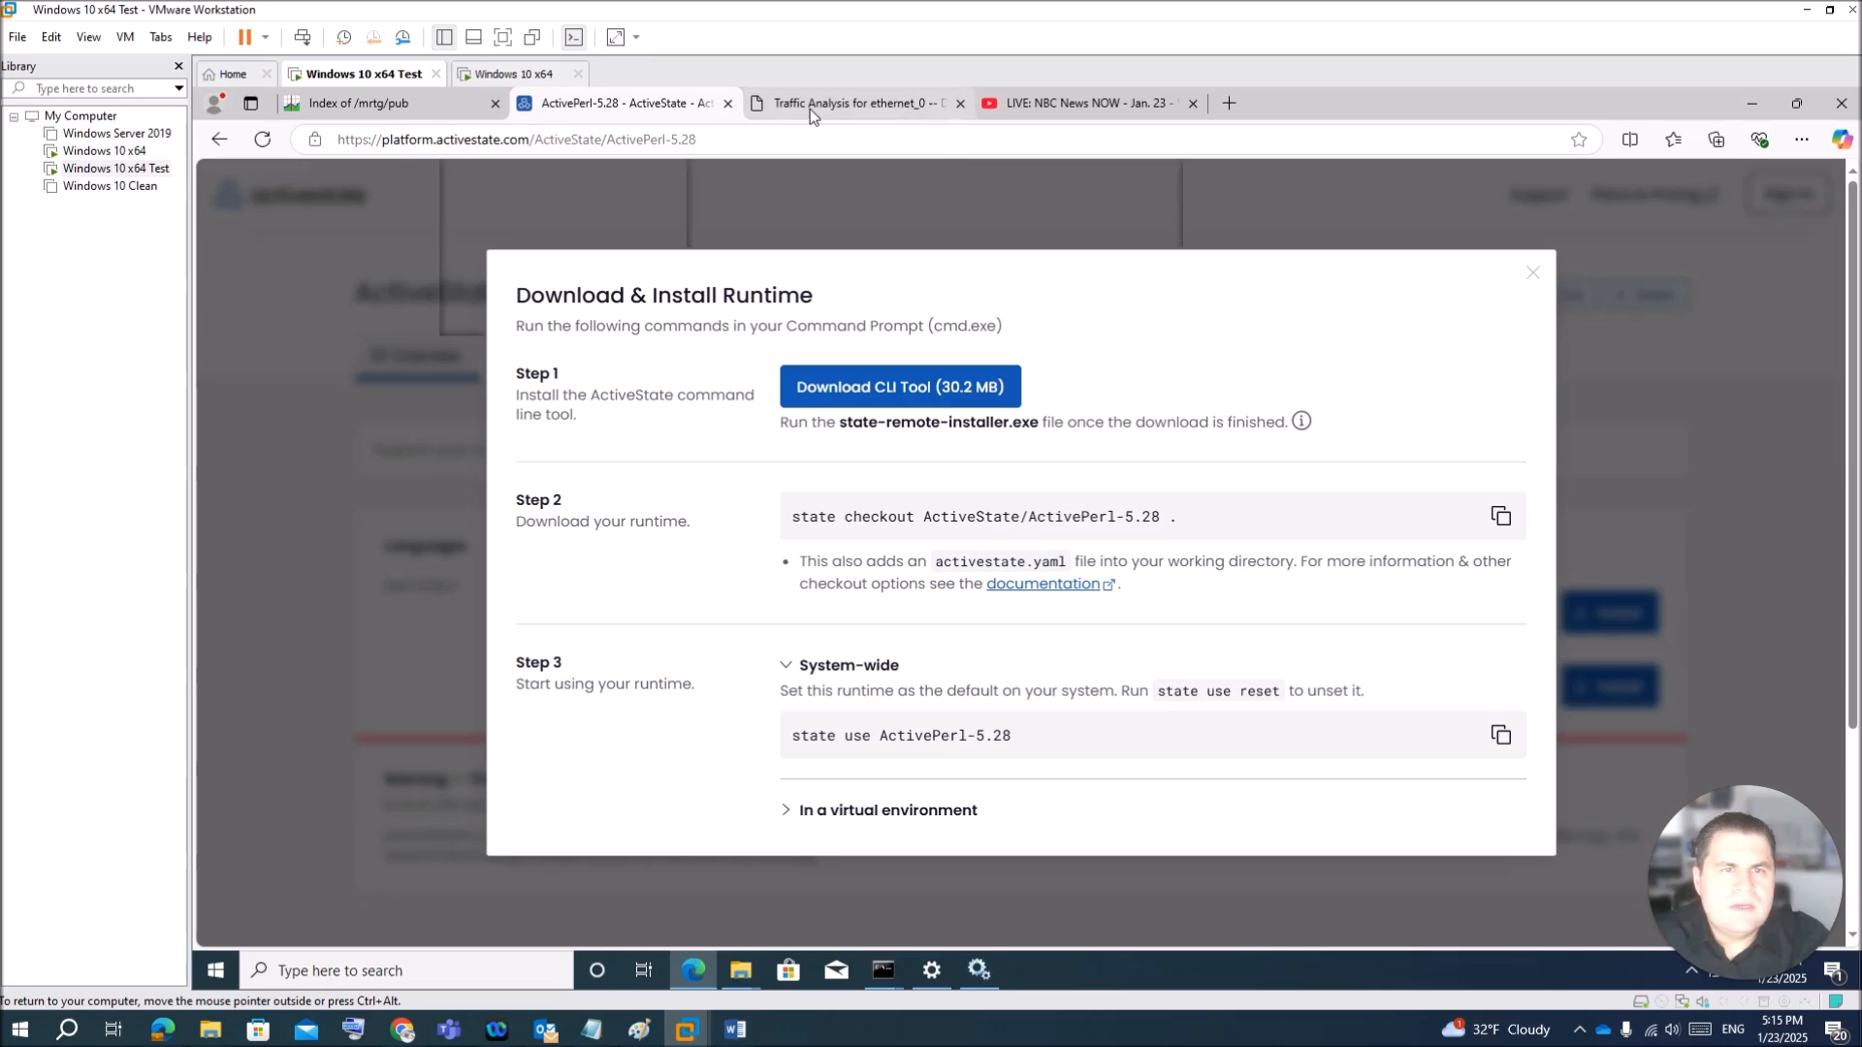
left_click(838, 105)
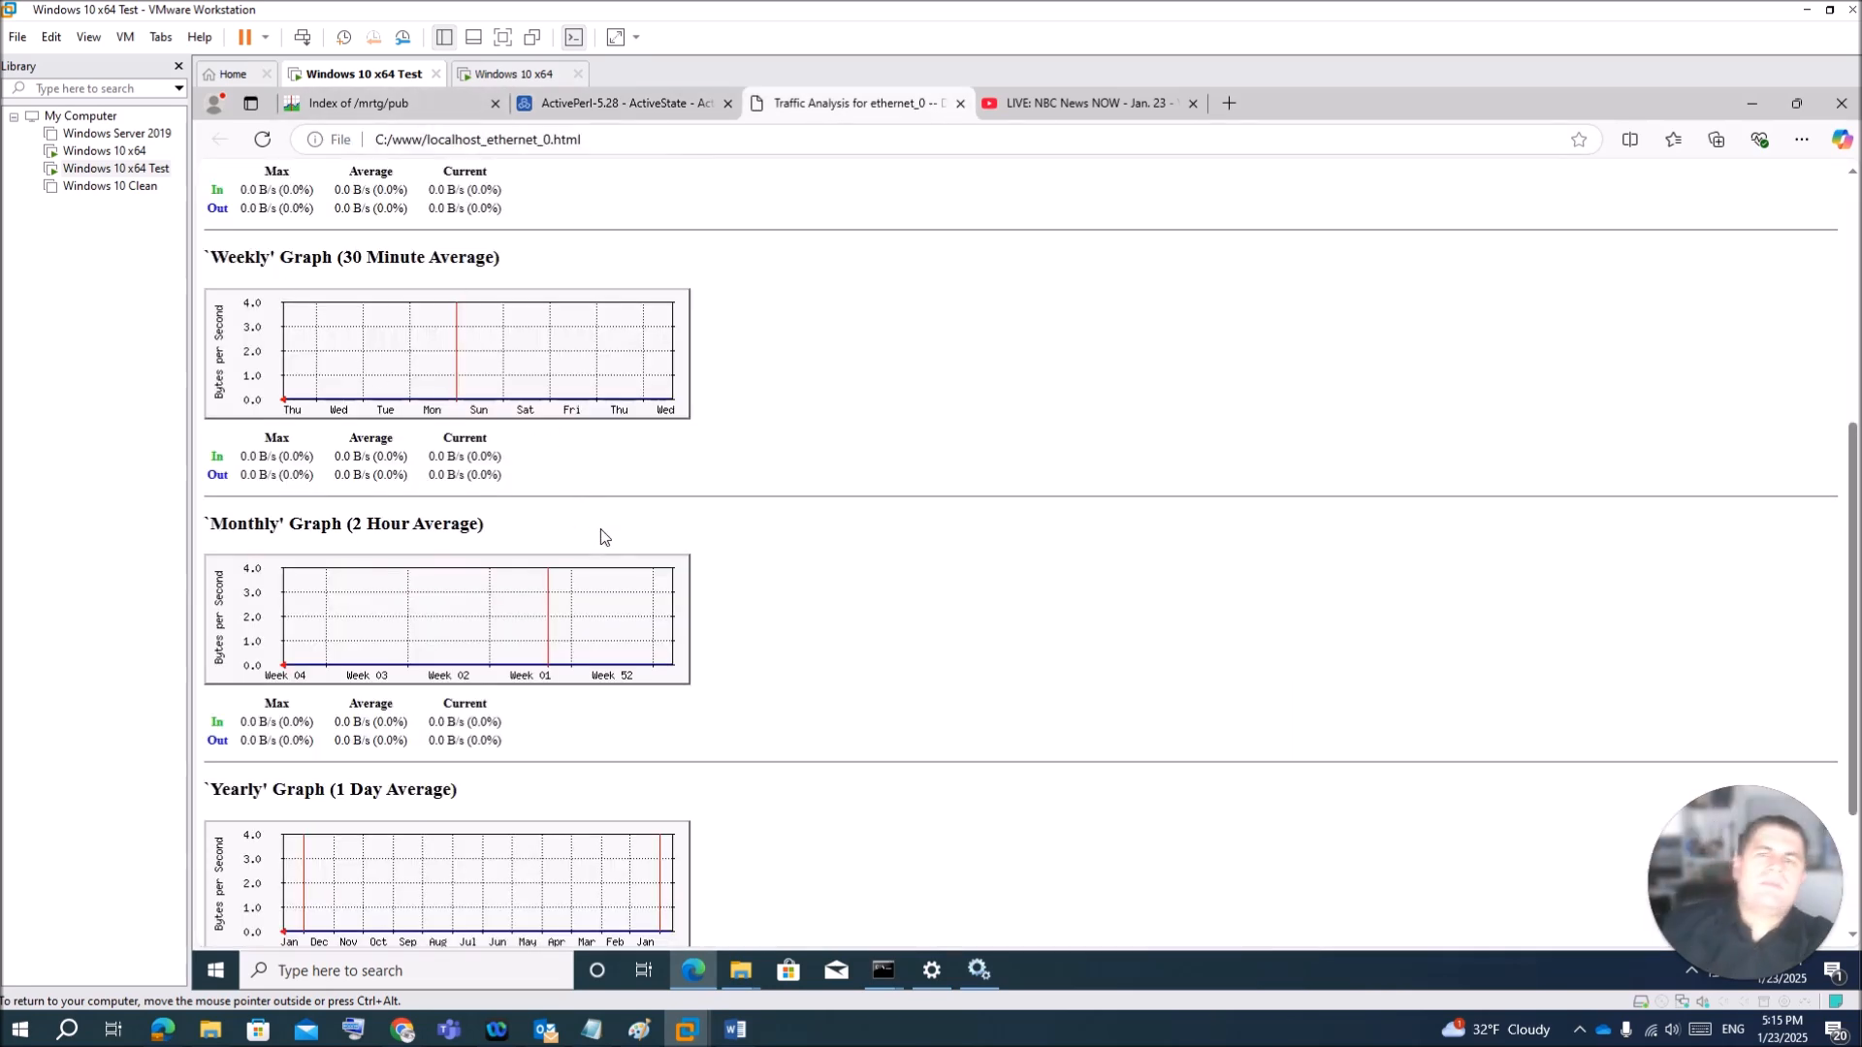
scroll(530, 392, "up", 5)
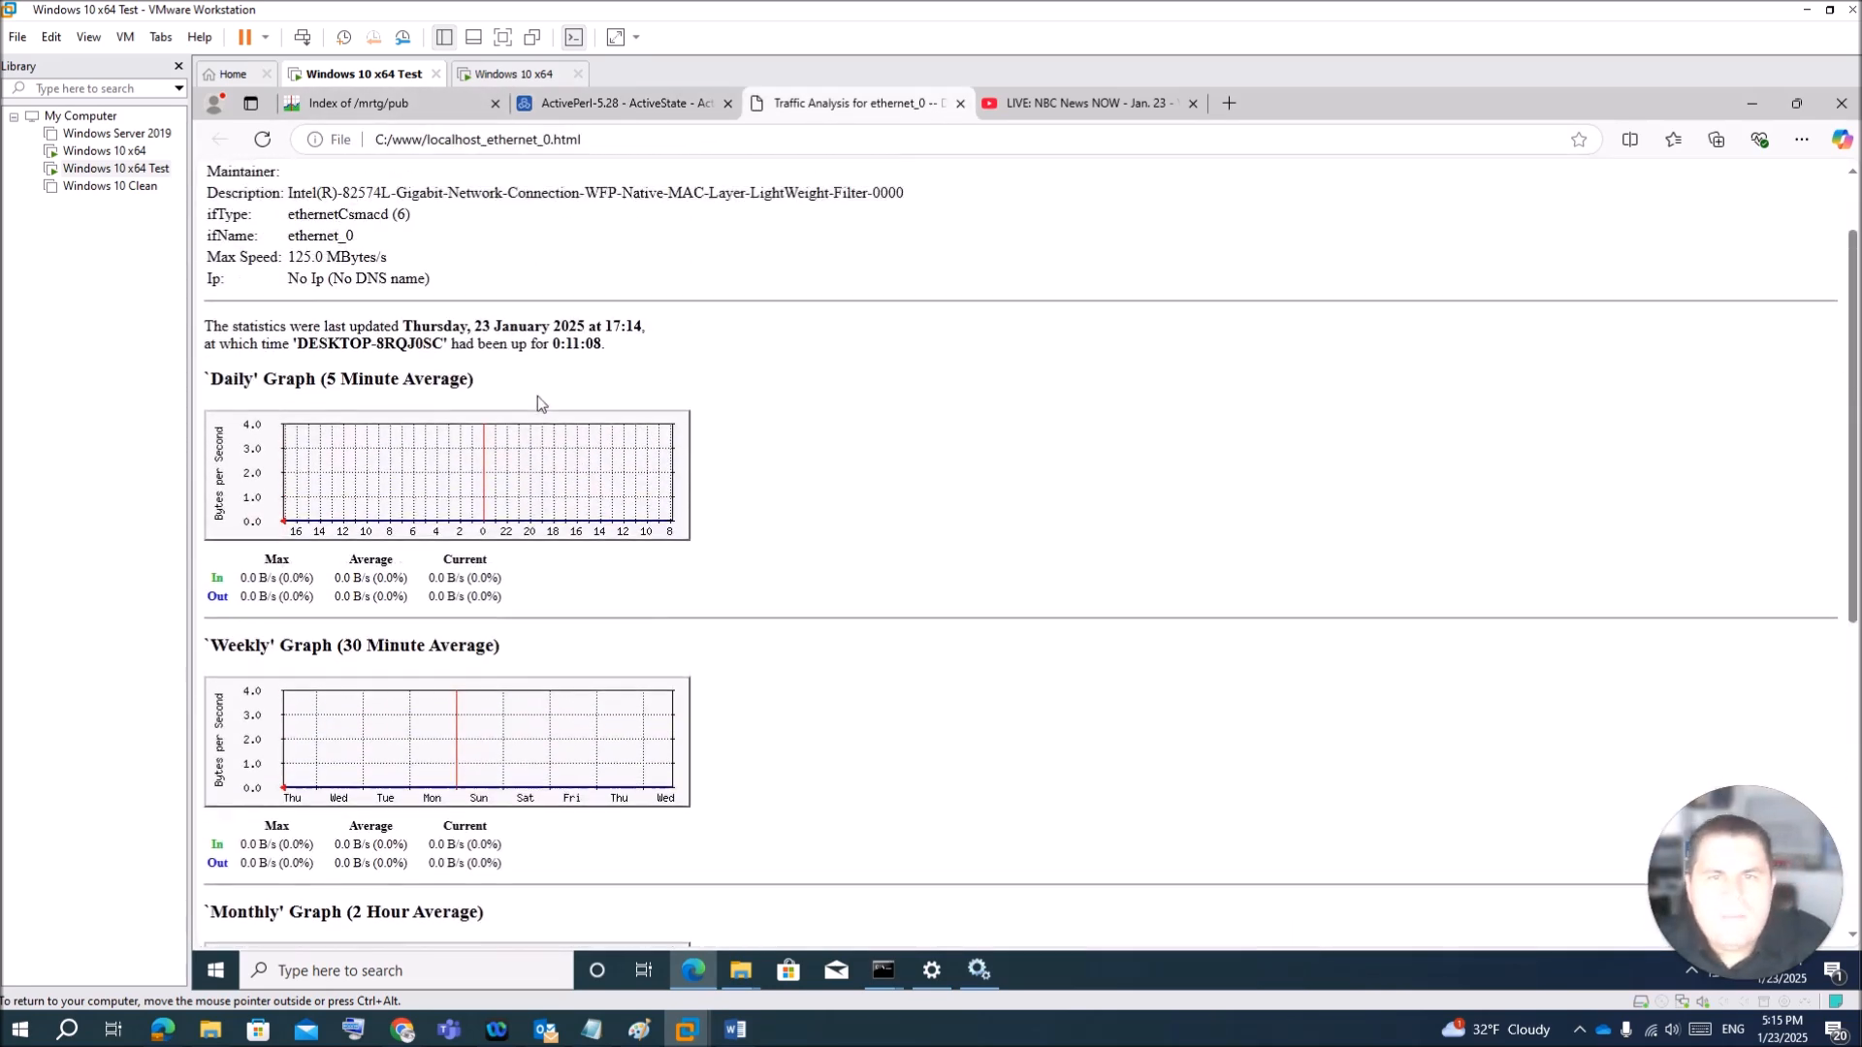
scroll(538, 396, "down", 2)
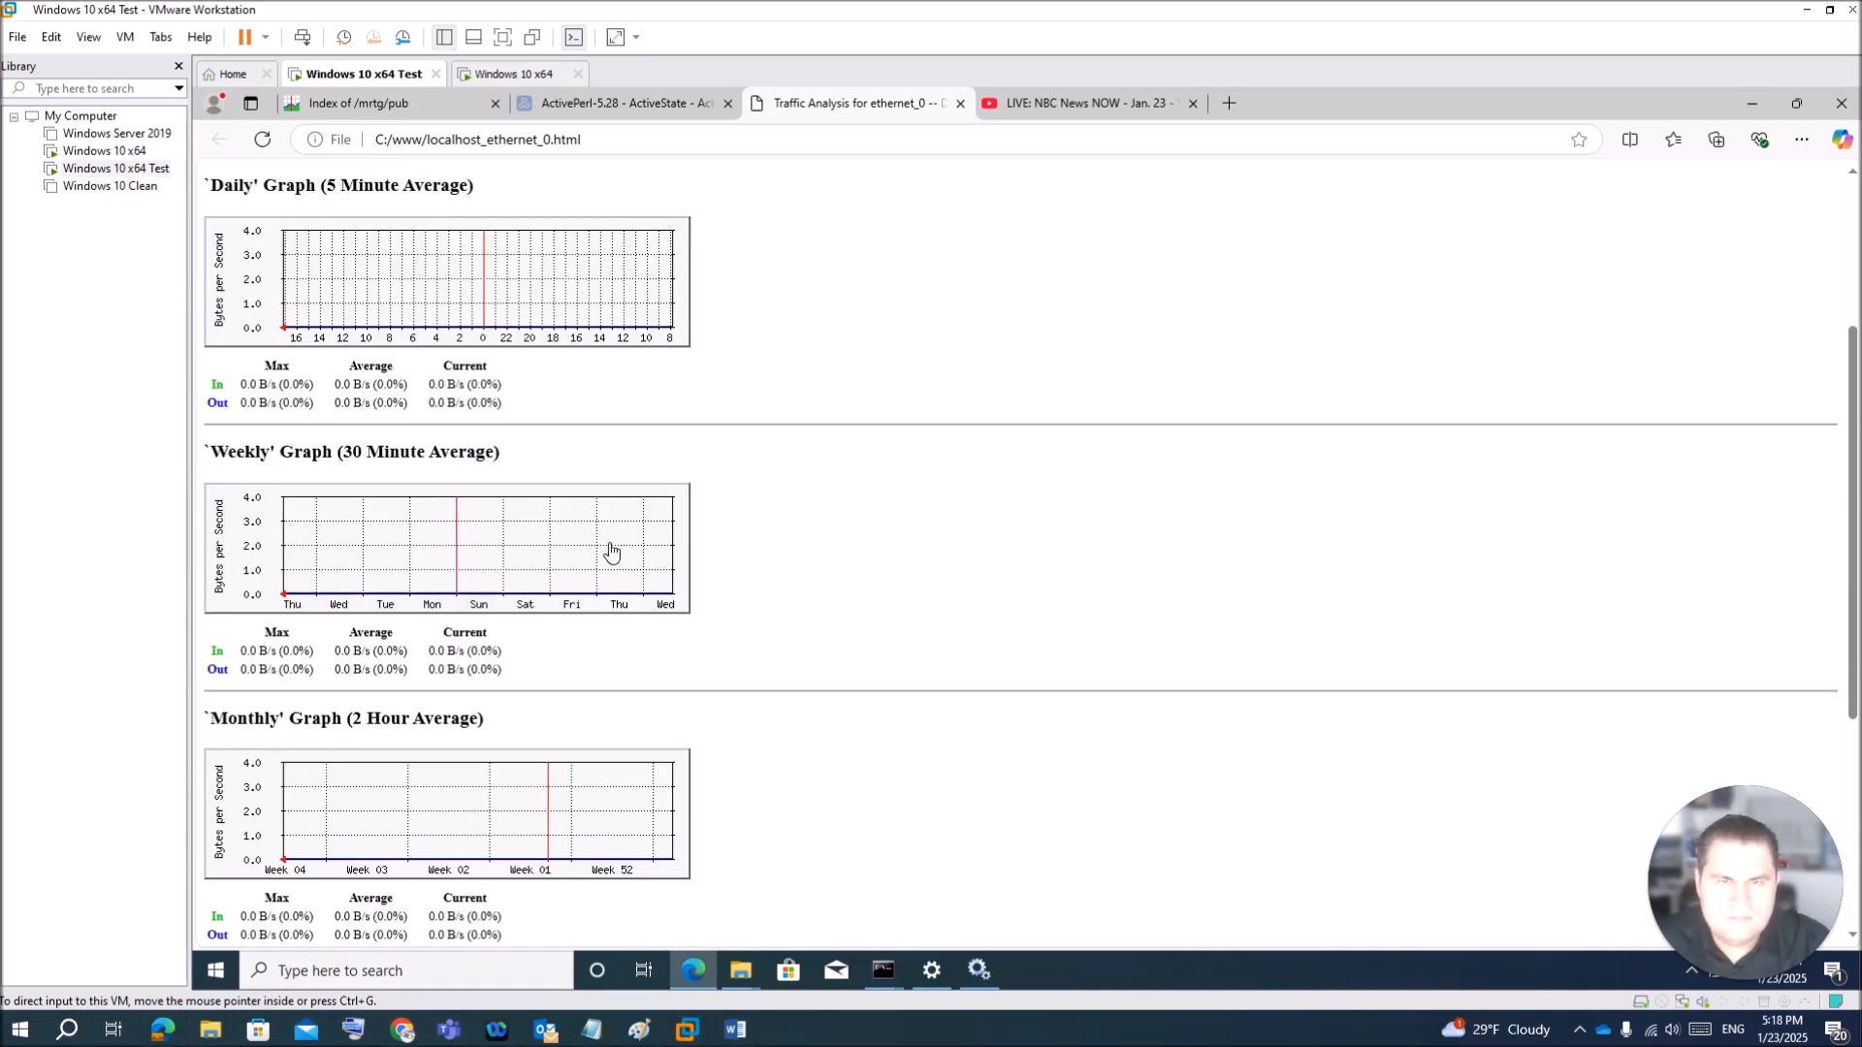
scroll(755, 422, "down", 4)
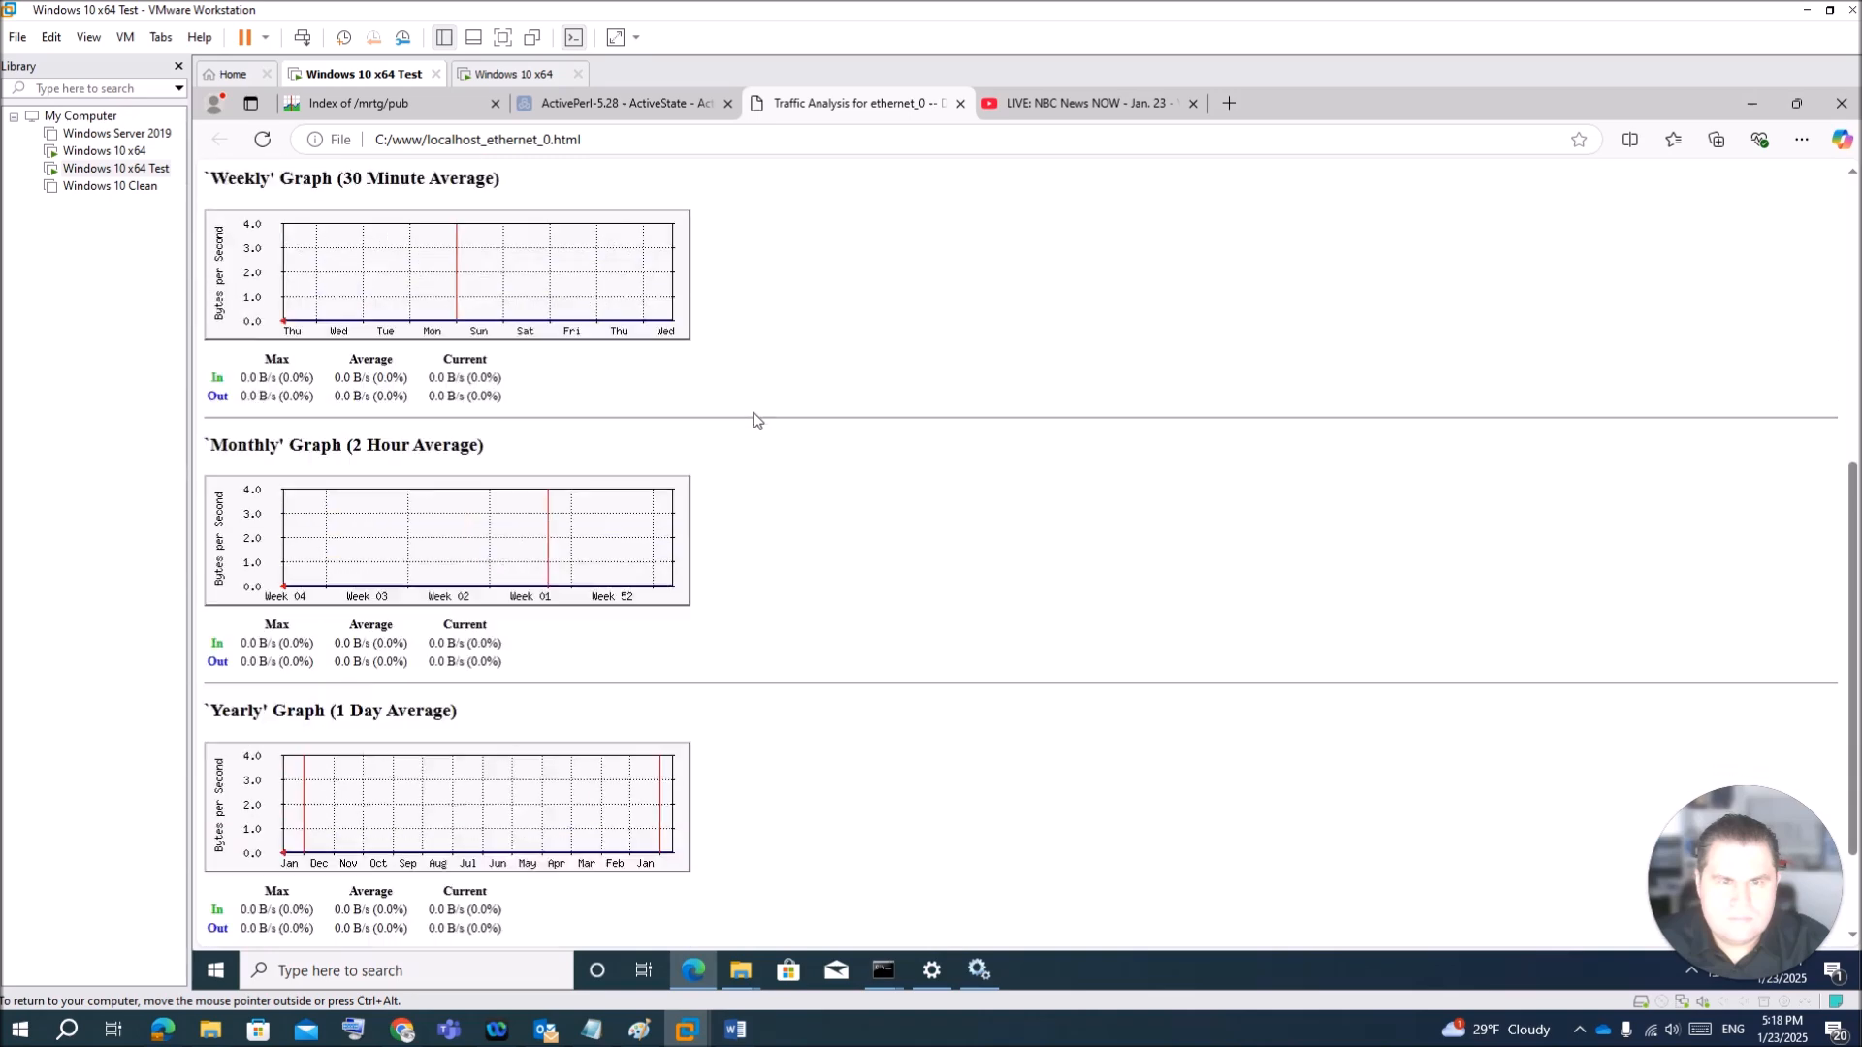
scroll(756, 427, "up", 4)
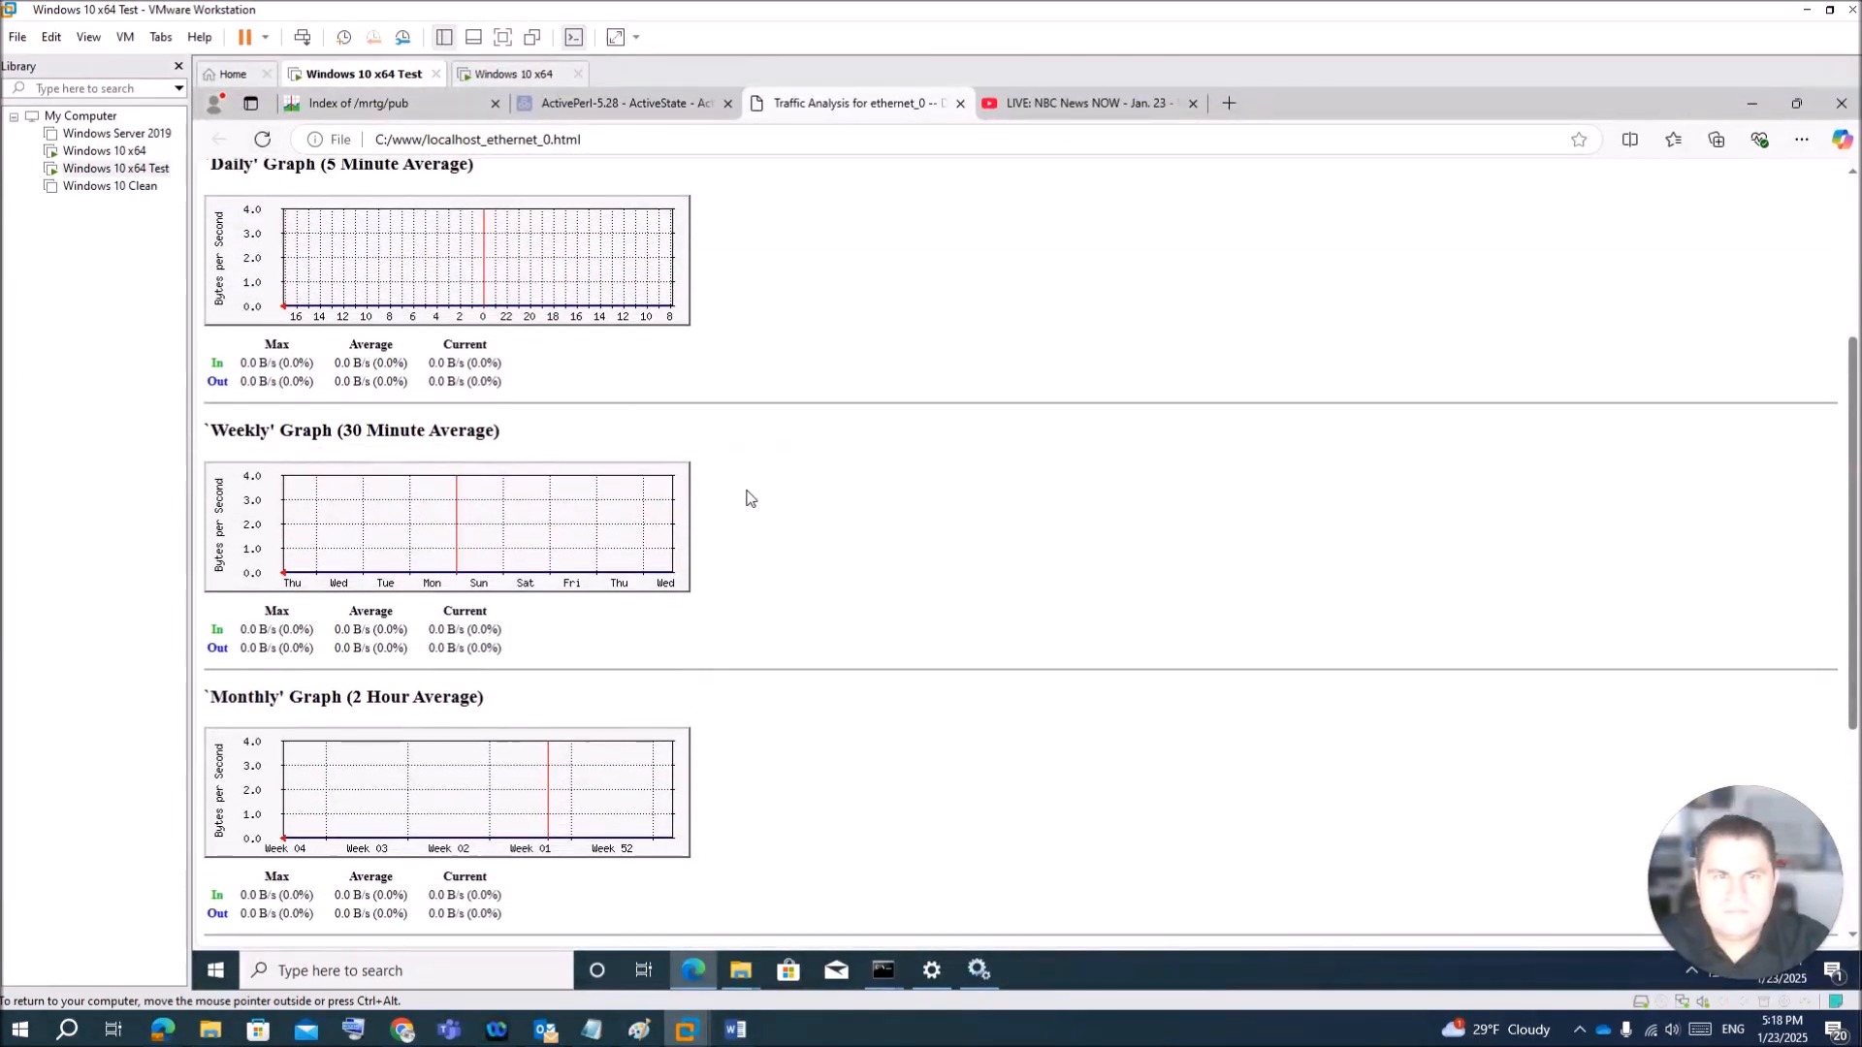
Step: Preview the running command windows, check SNMP Service in the Services window and minimize Services again
mouse_move(692, 970)
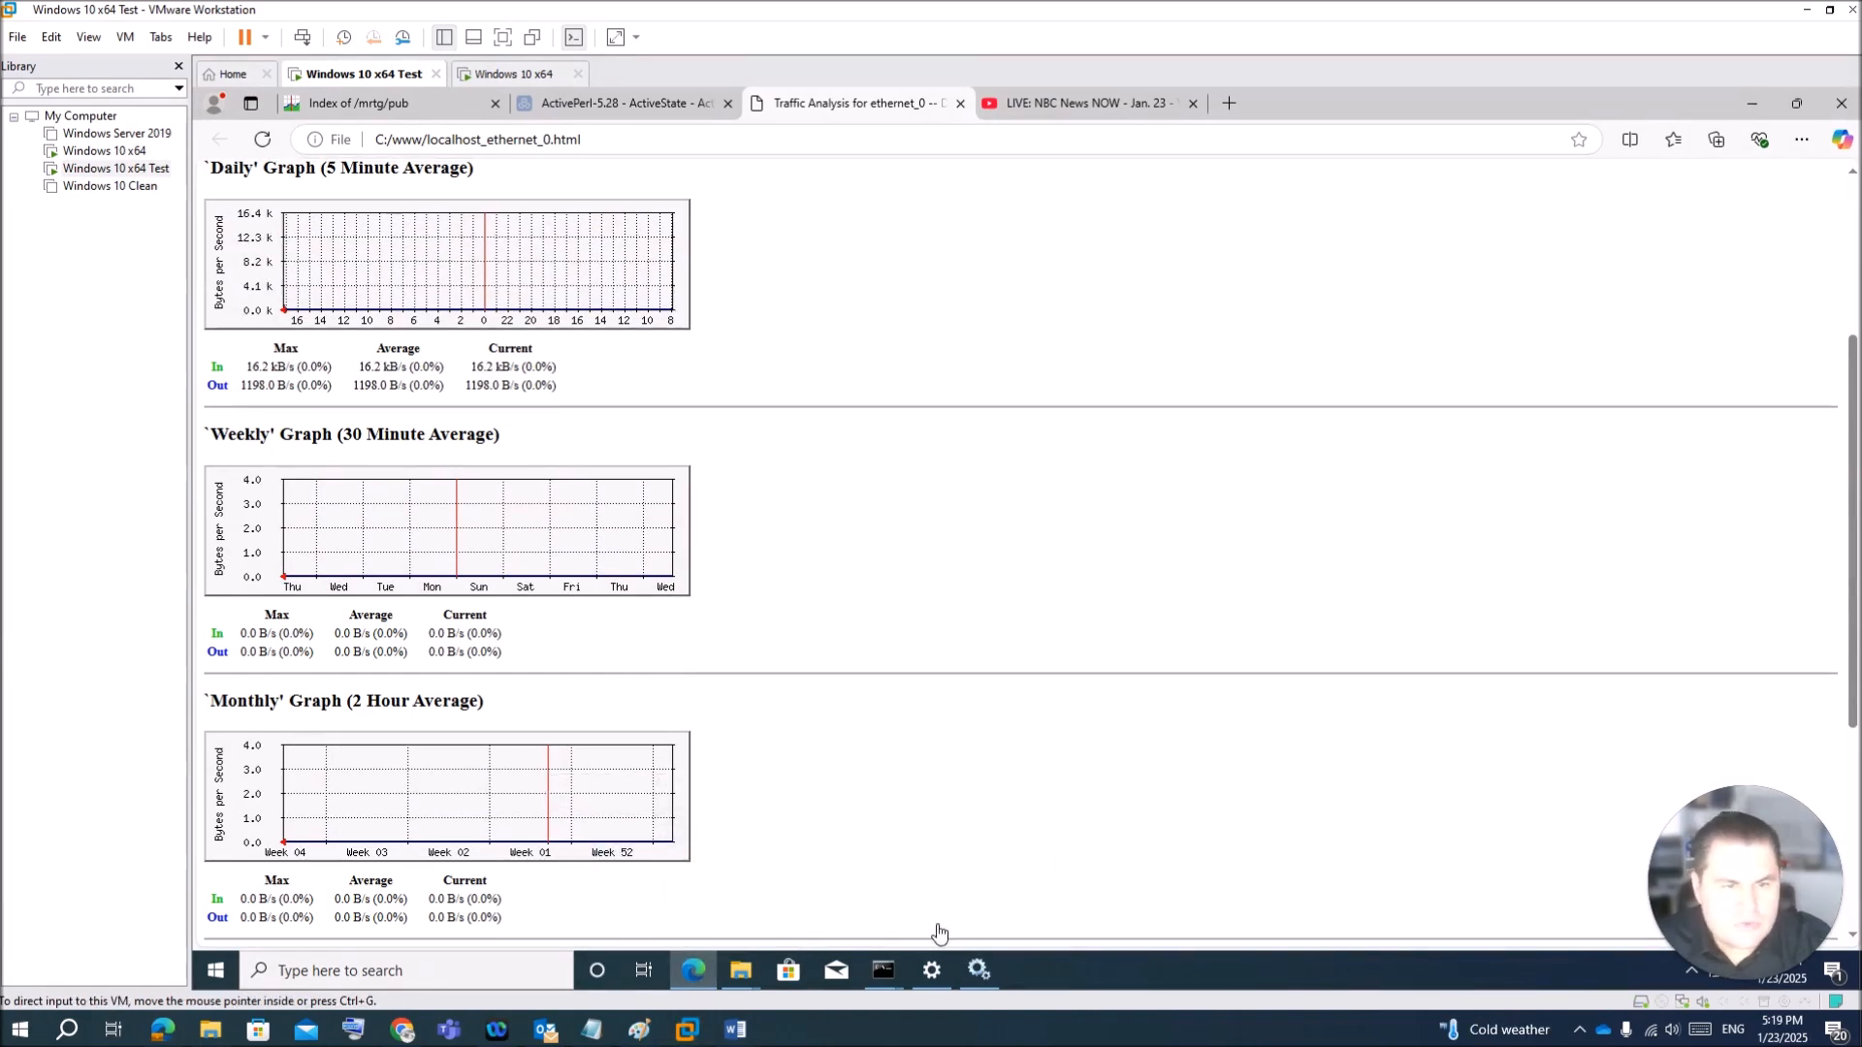
mouse_move(888, 982)
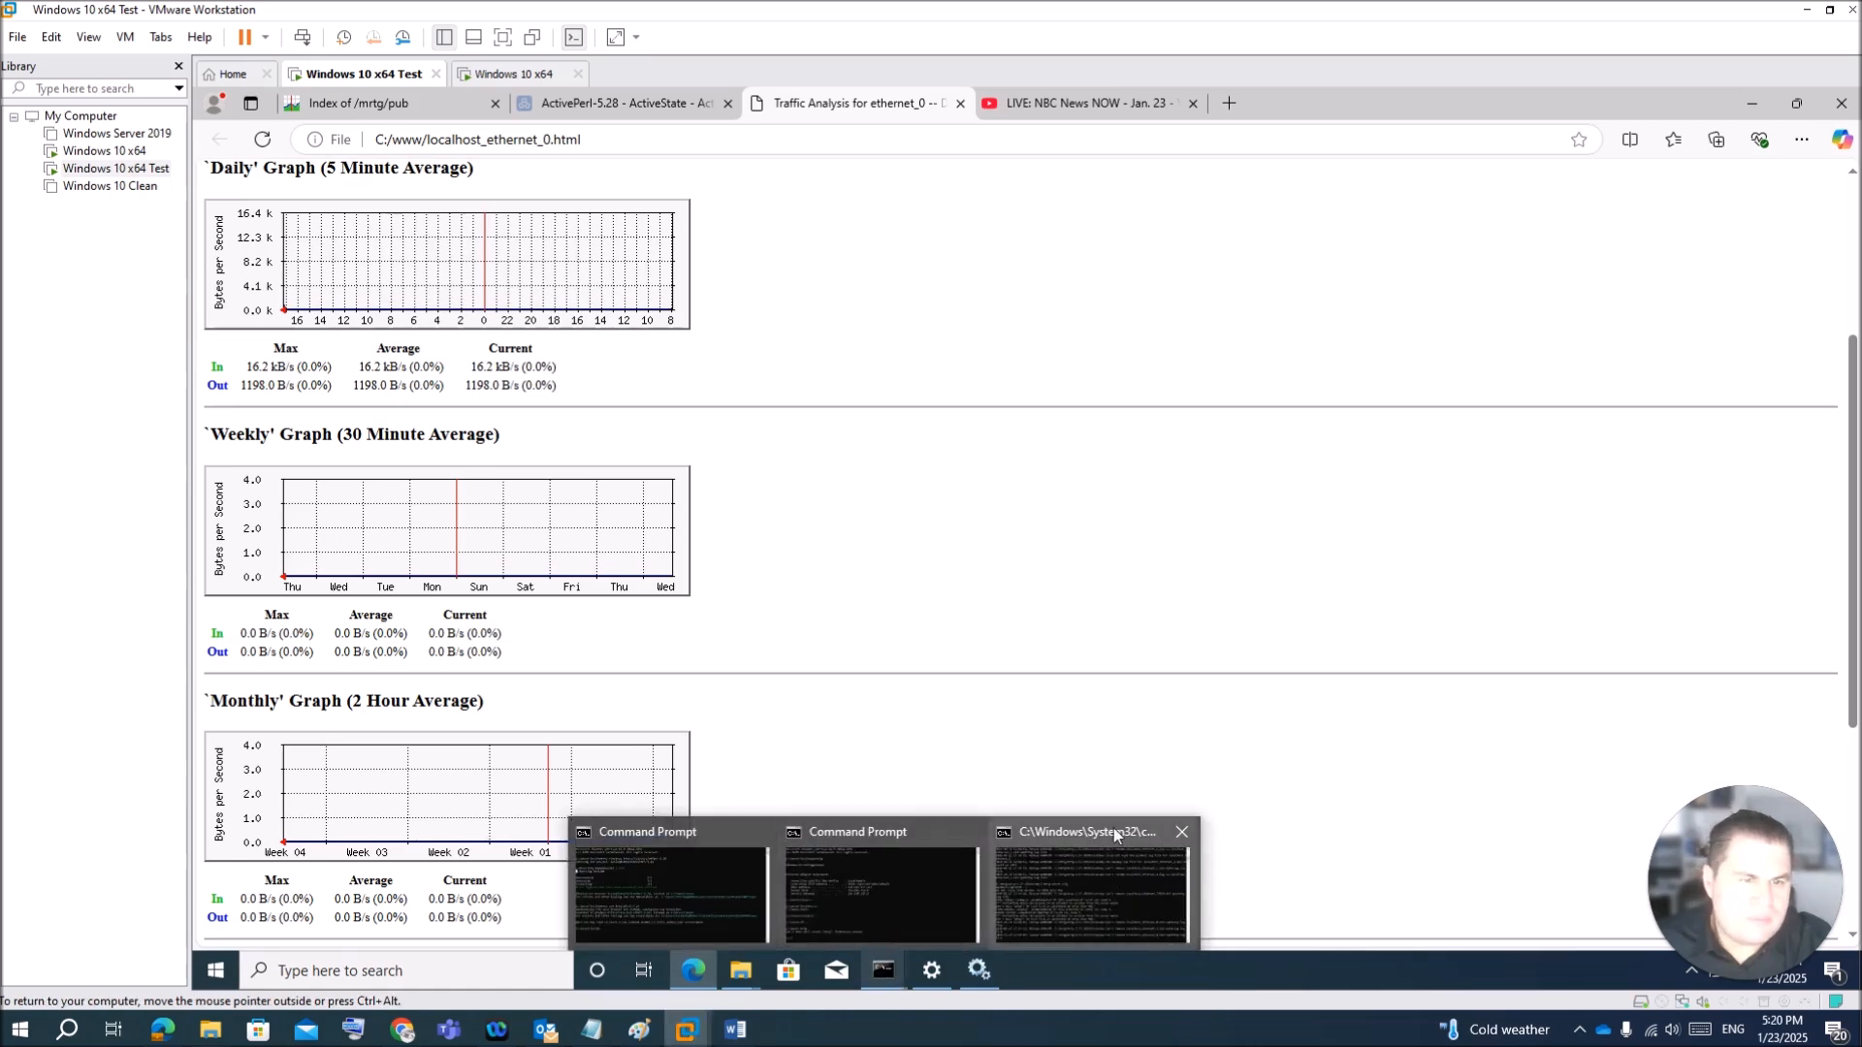
mouse_move(1078, 831)
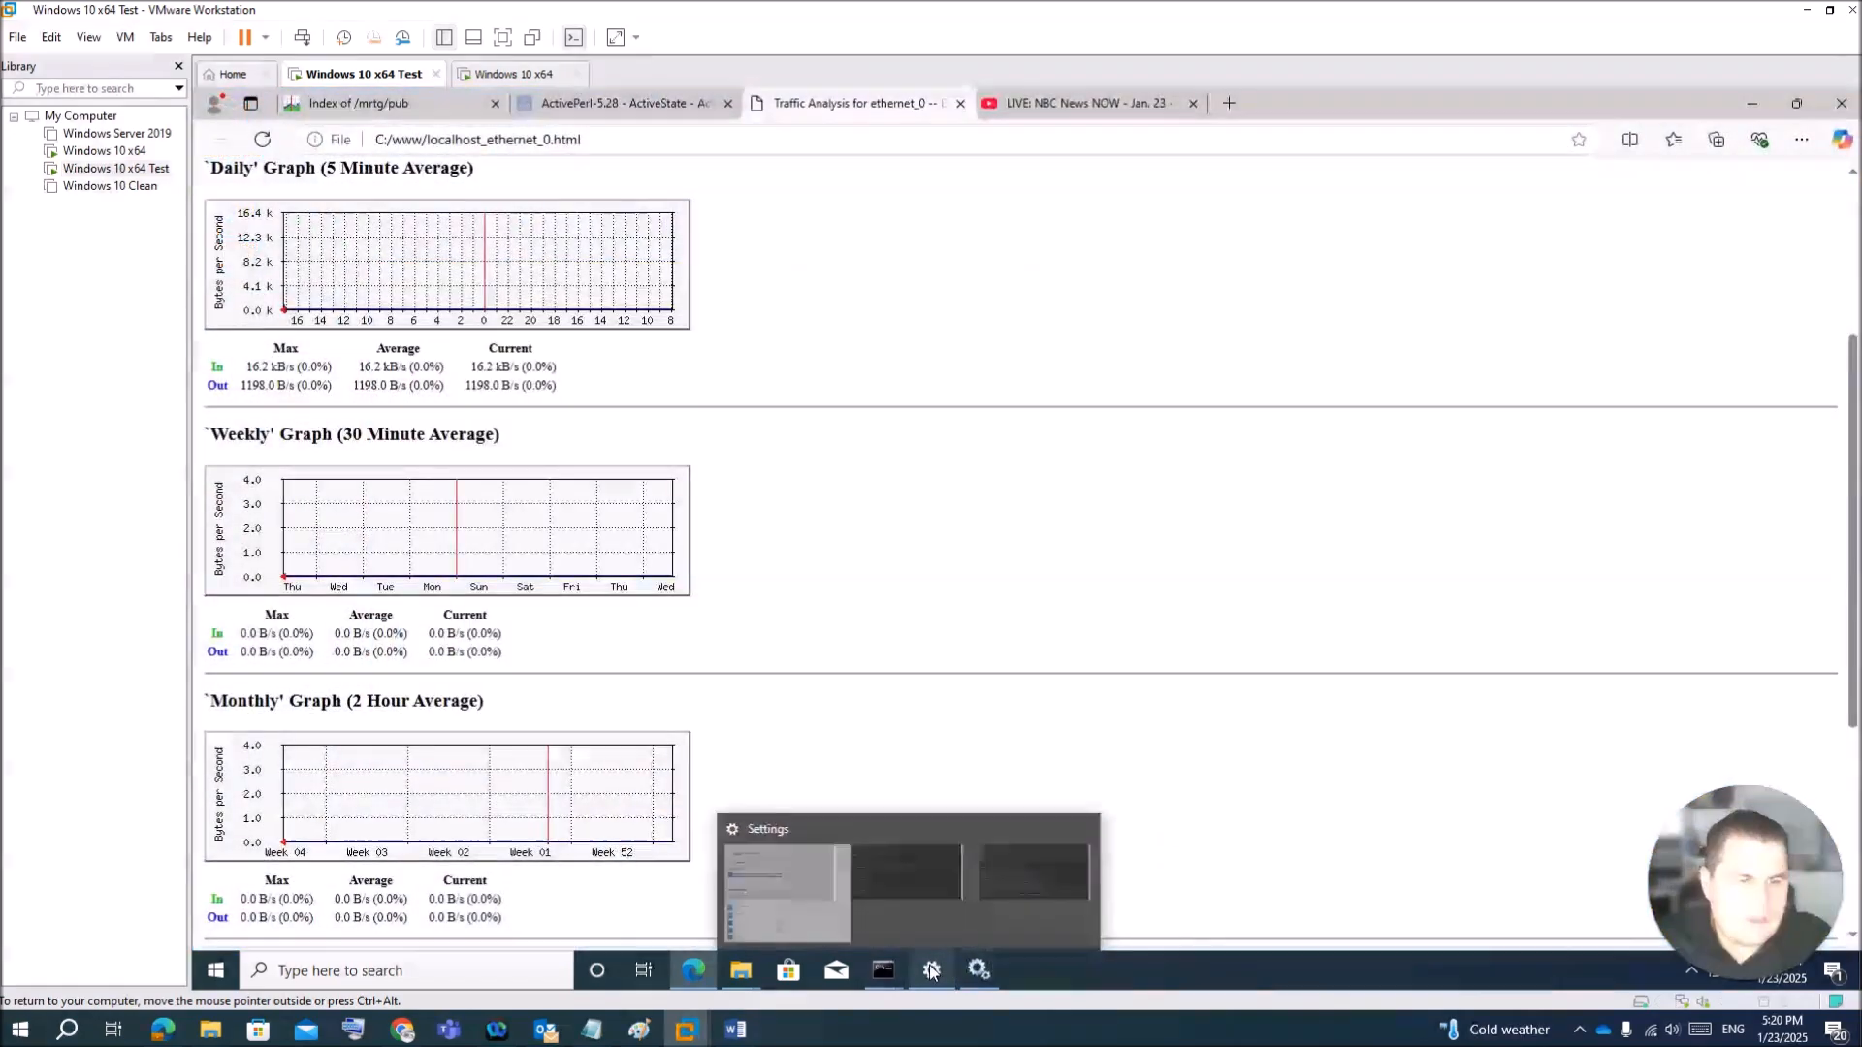
left_click(980, 971)
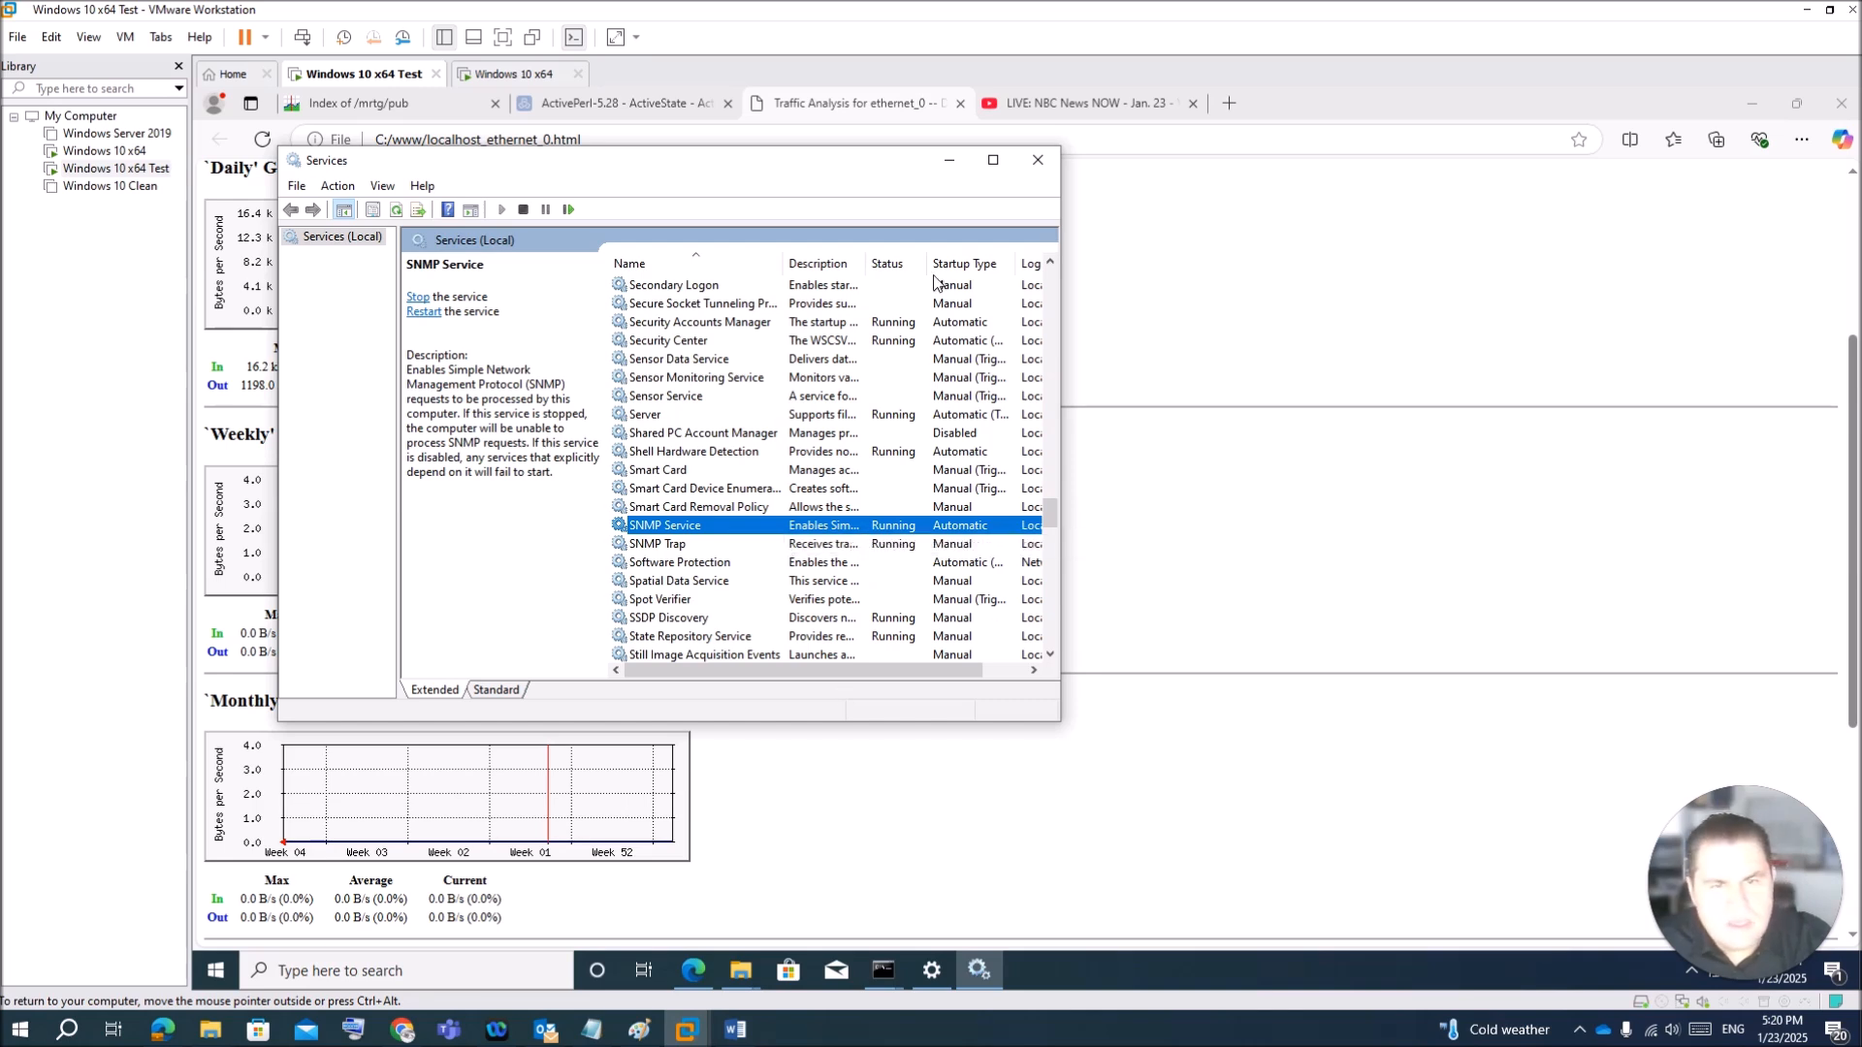
left_click(949, 163)
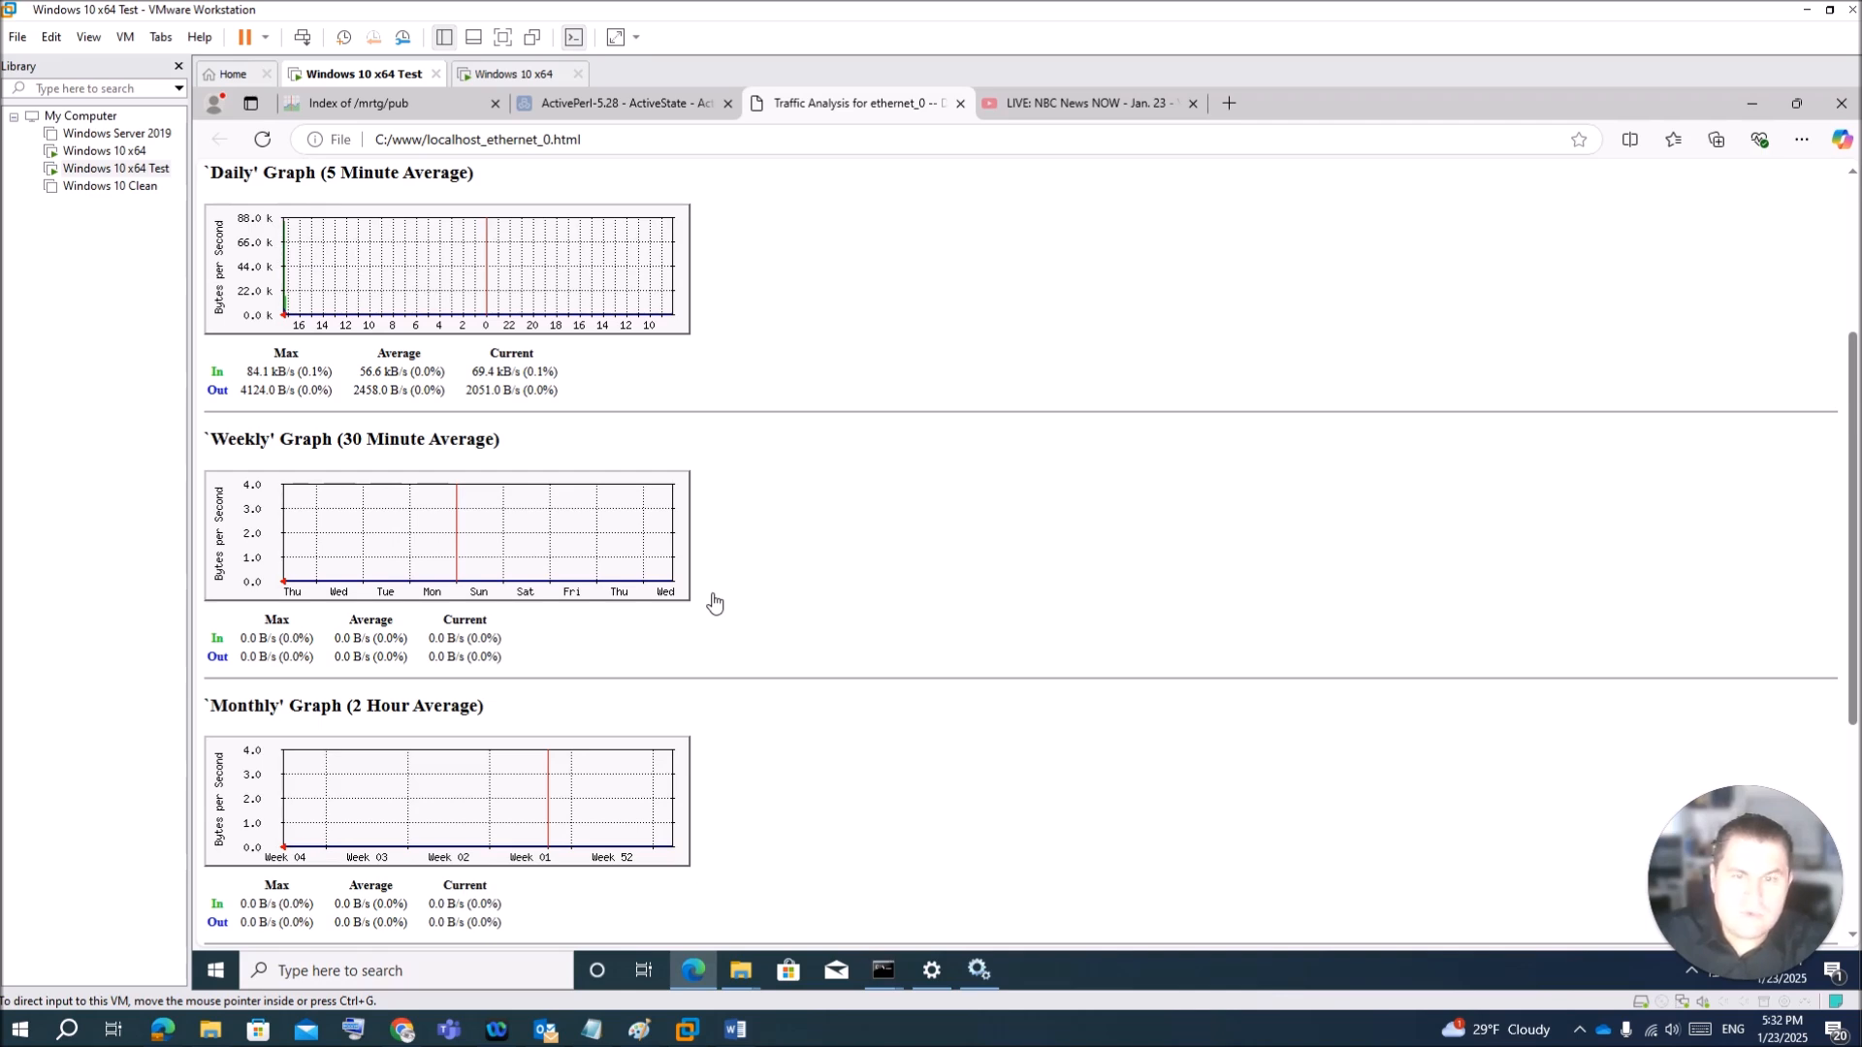
Step: Bring up the C:\www folder to look over the generated report files, and minimize it again
left_click(743, 987)
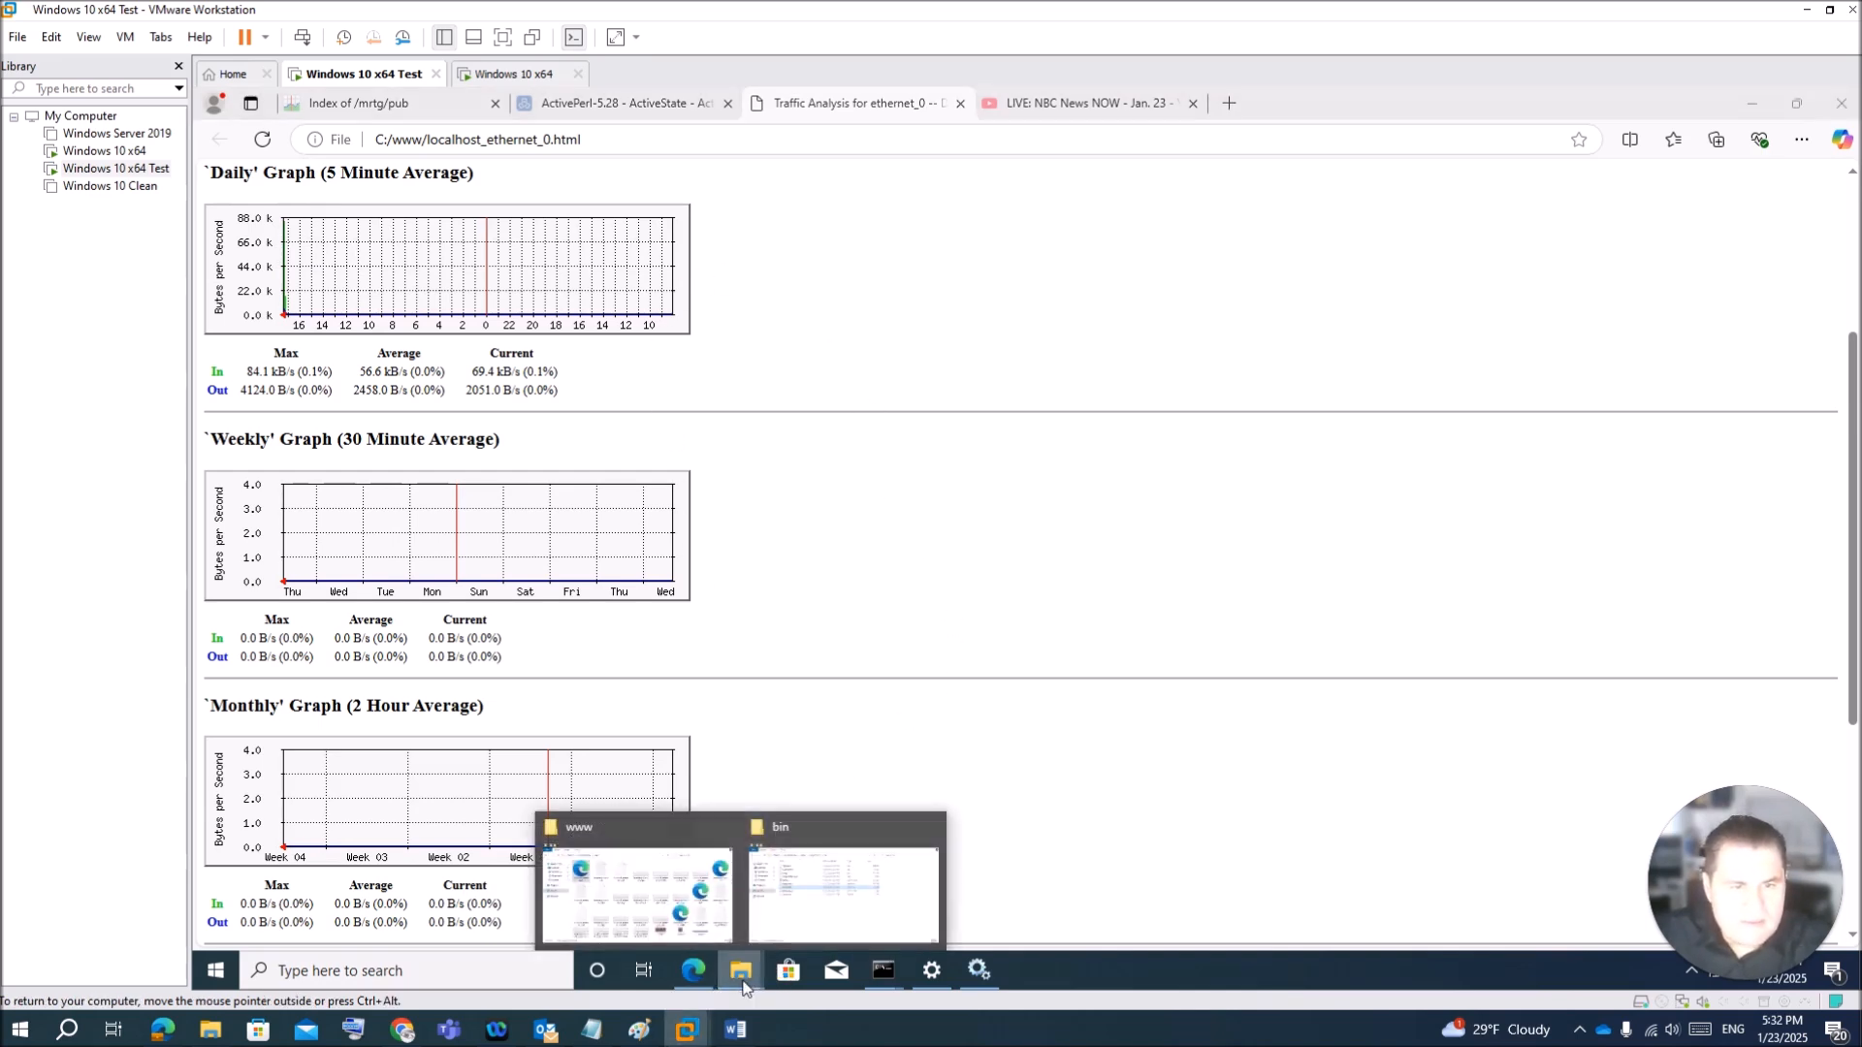
left_click(717, 941)
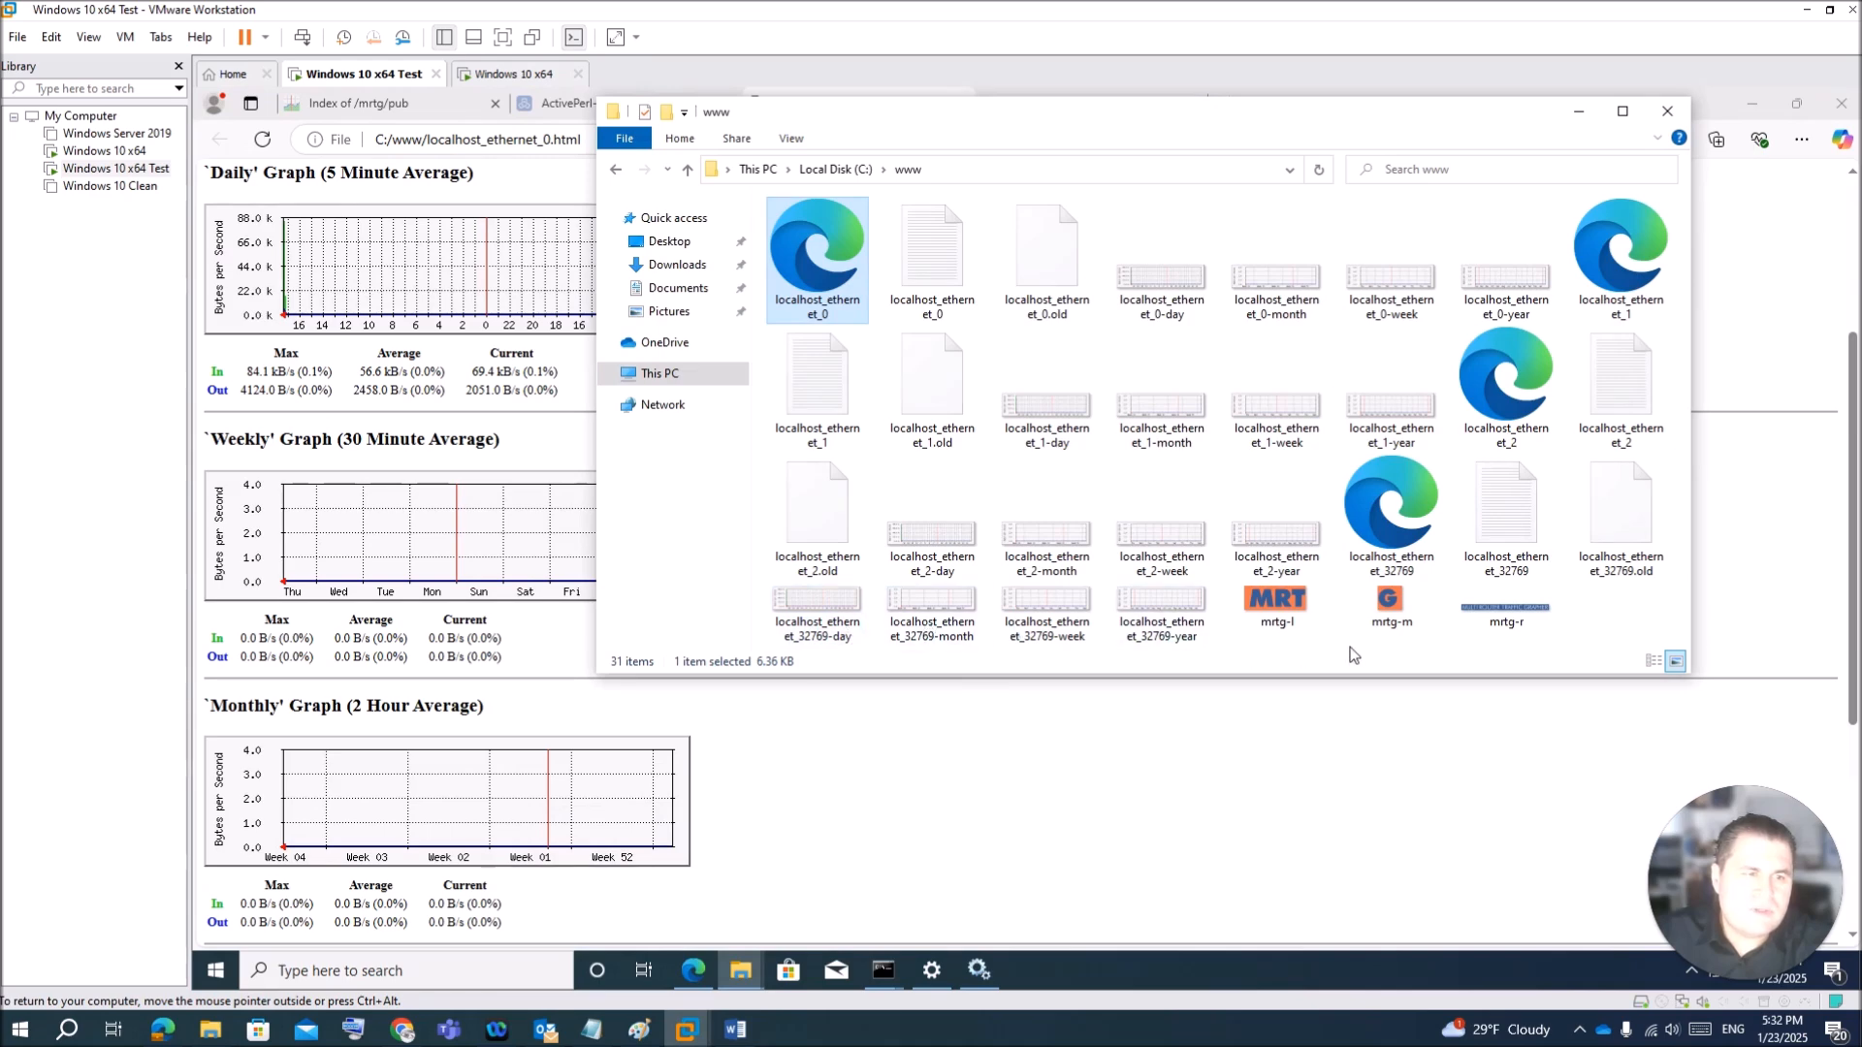
left_click(1579, 112)
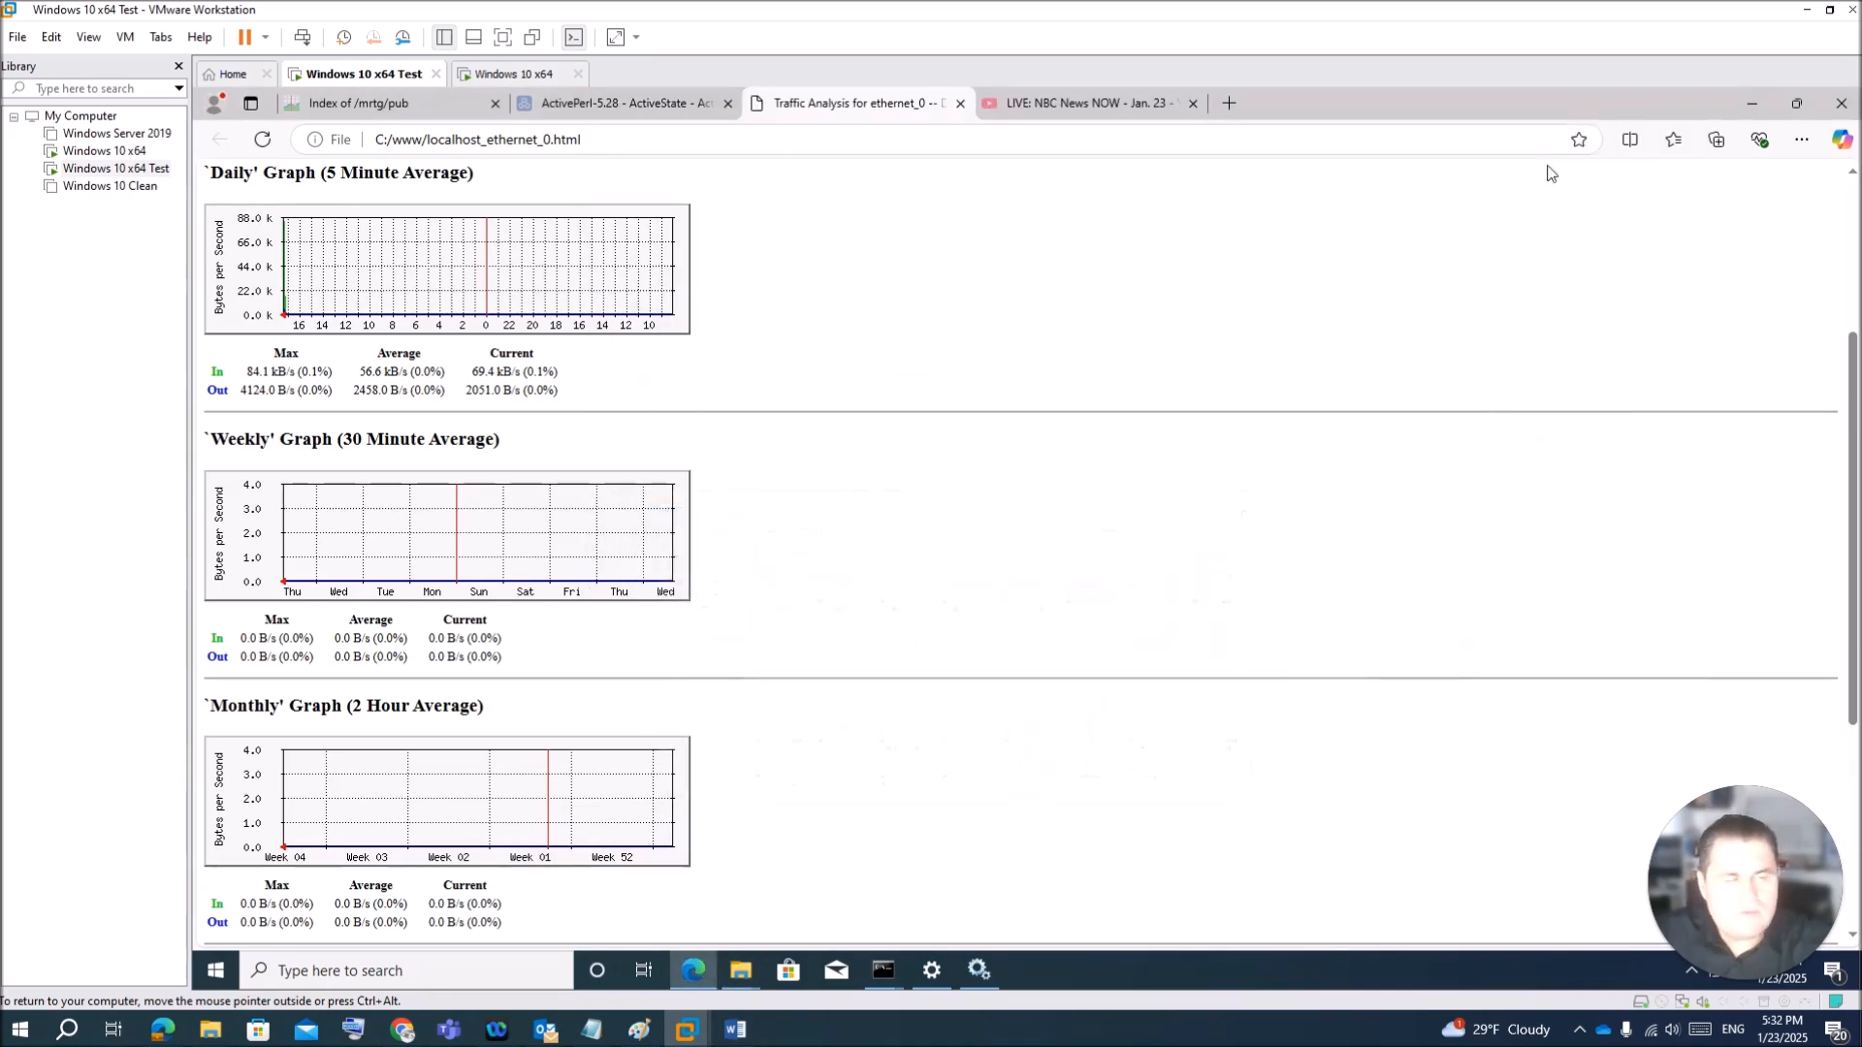